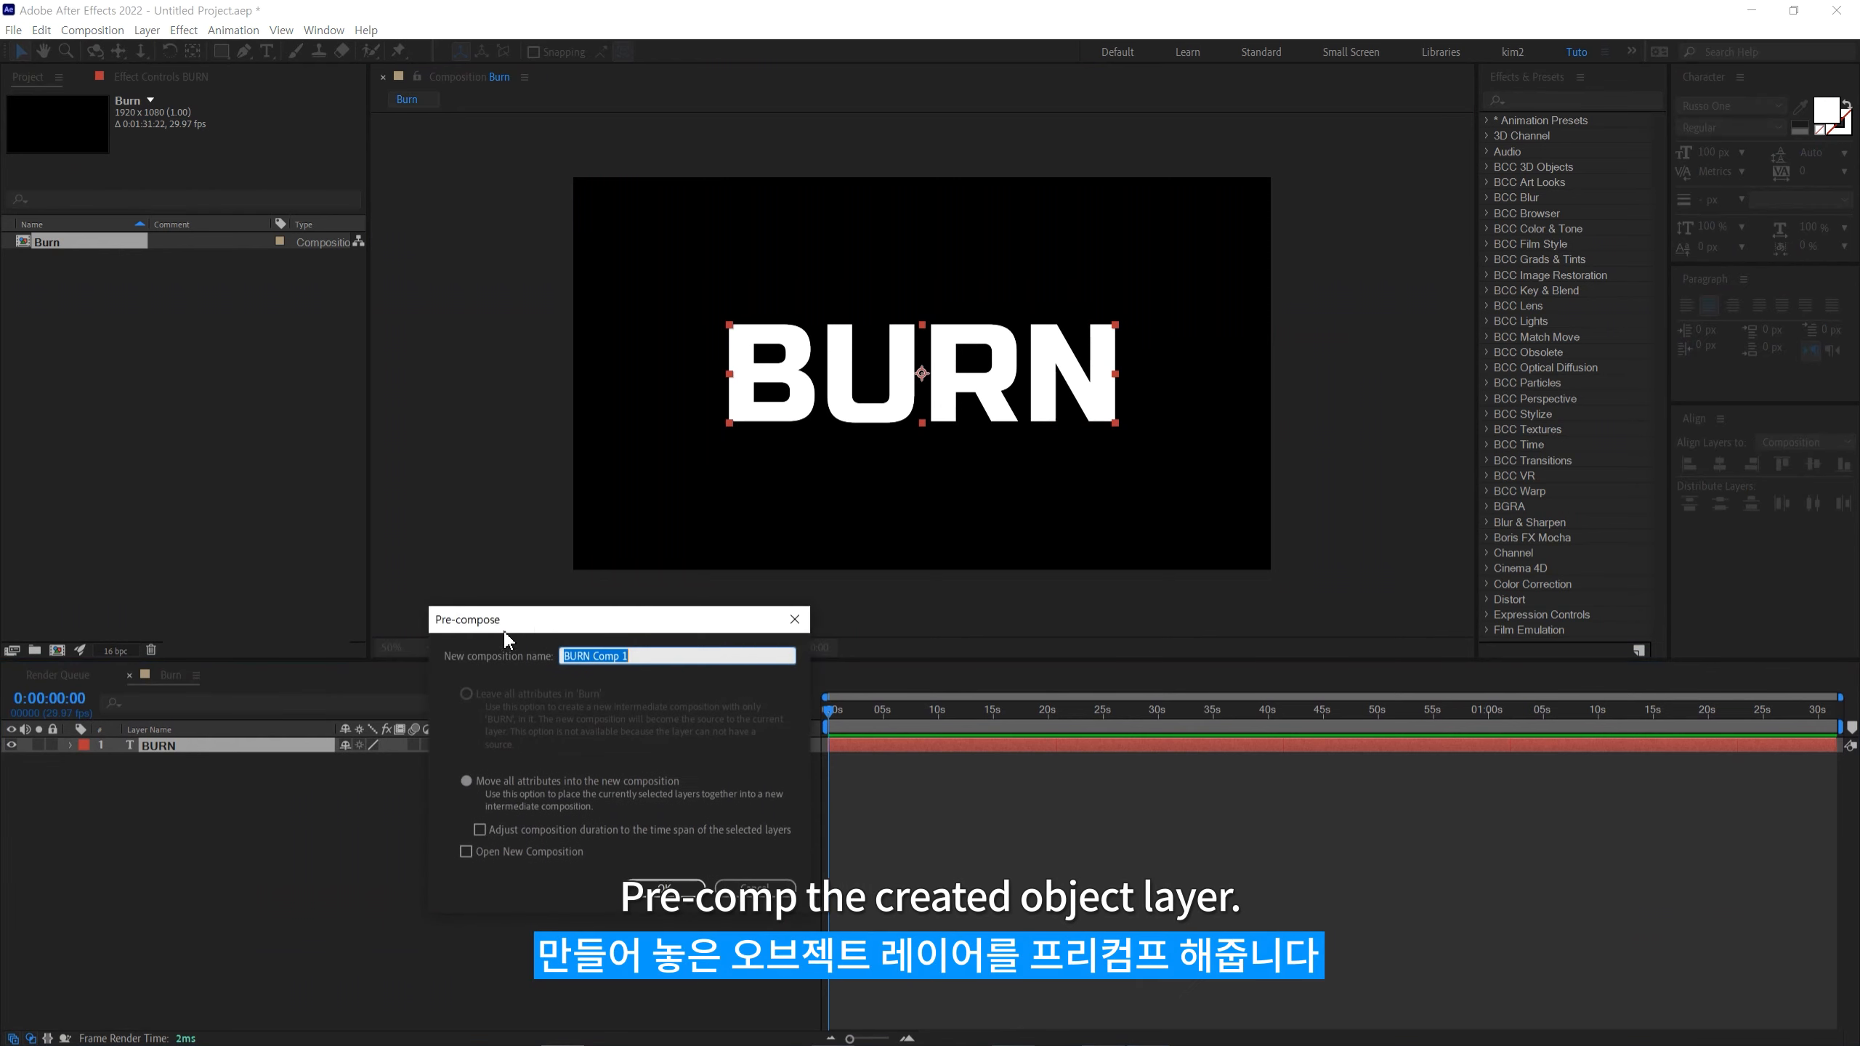
# Step: Pre-compose the BURN text layer into a new composition named BURN_Image
pyautogui.hotkey('shift', 'Left')
pyautogui.press('BackSpace')
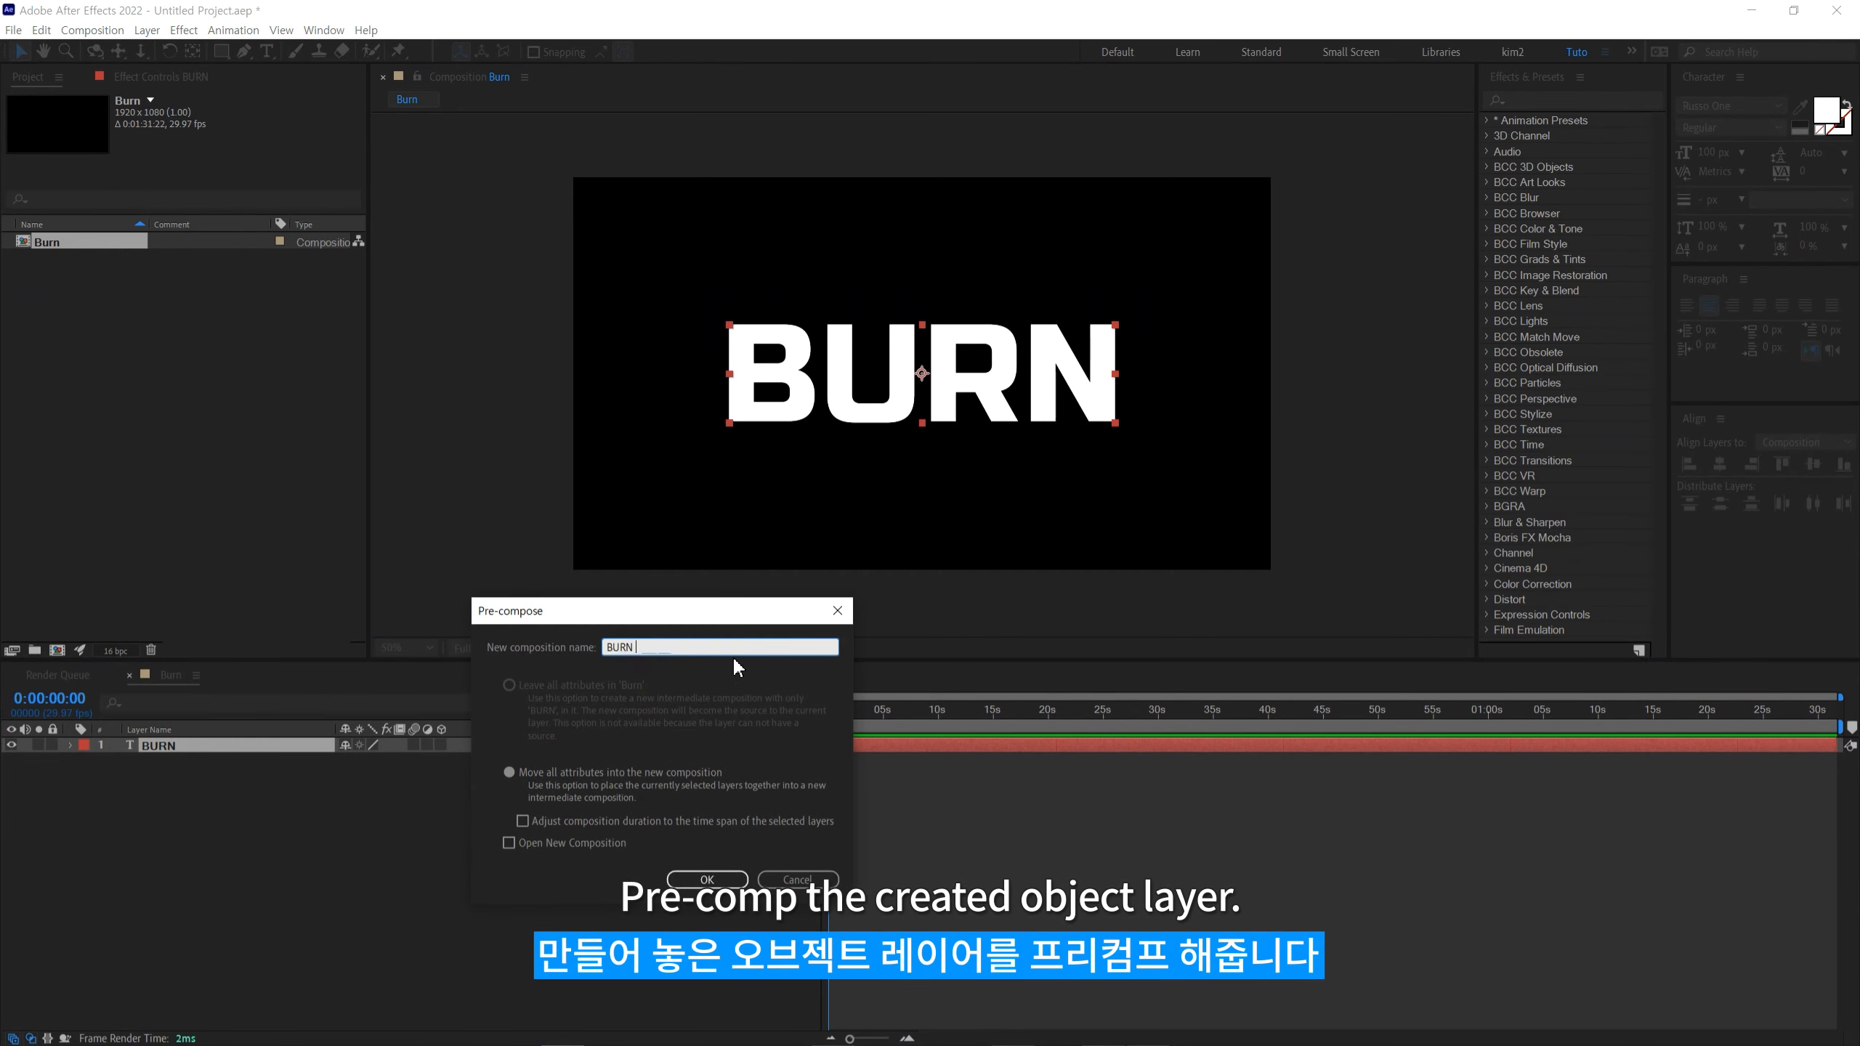
pyautogui.write('Image_')
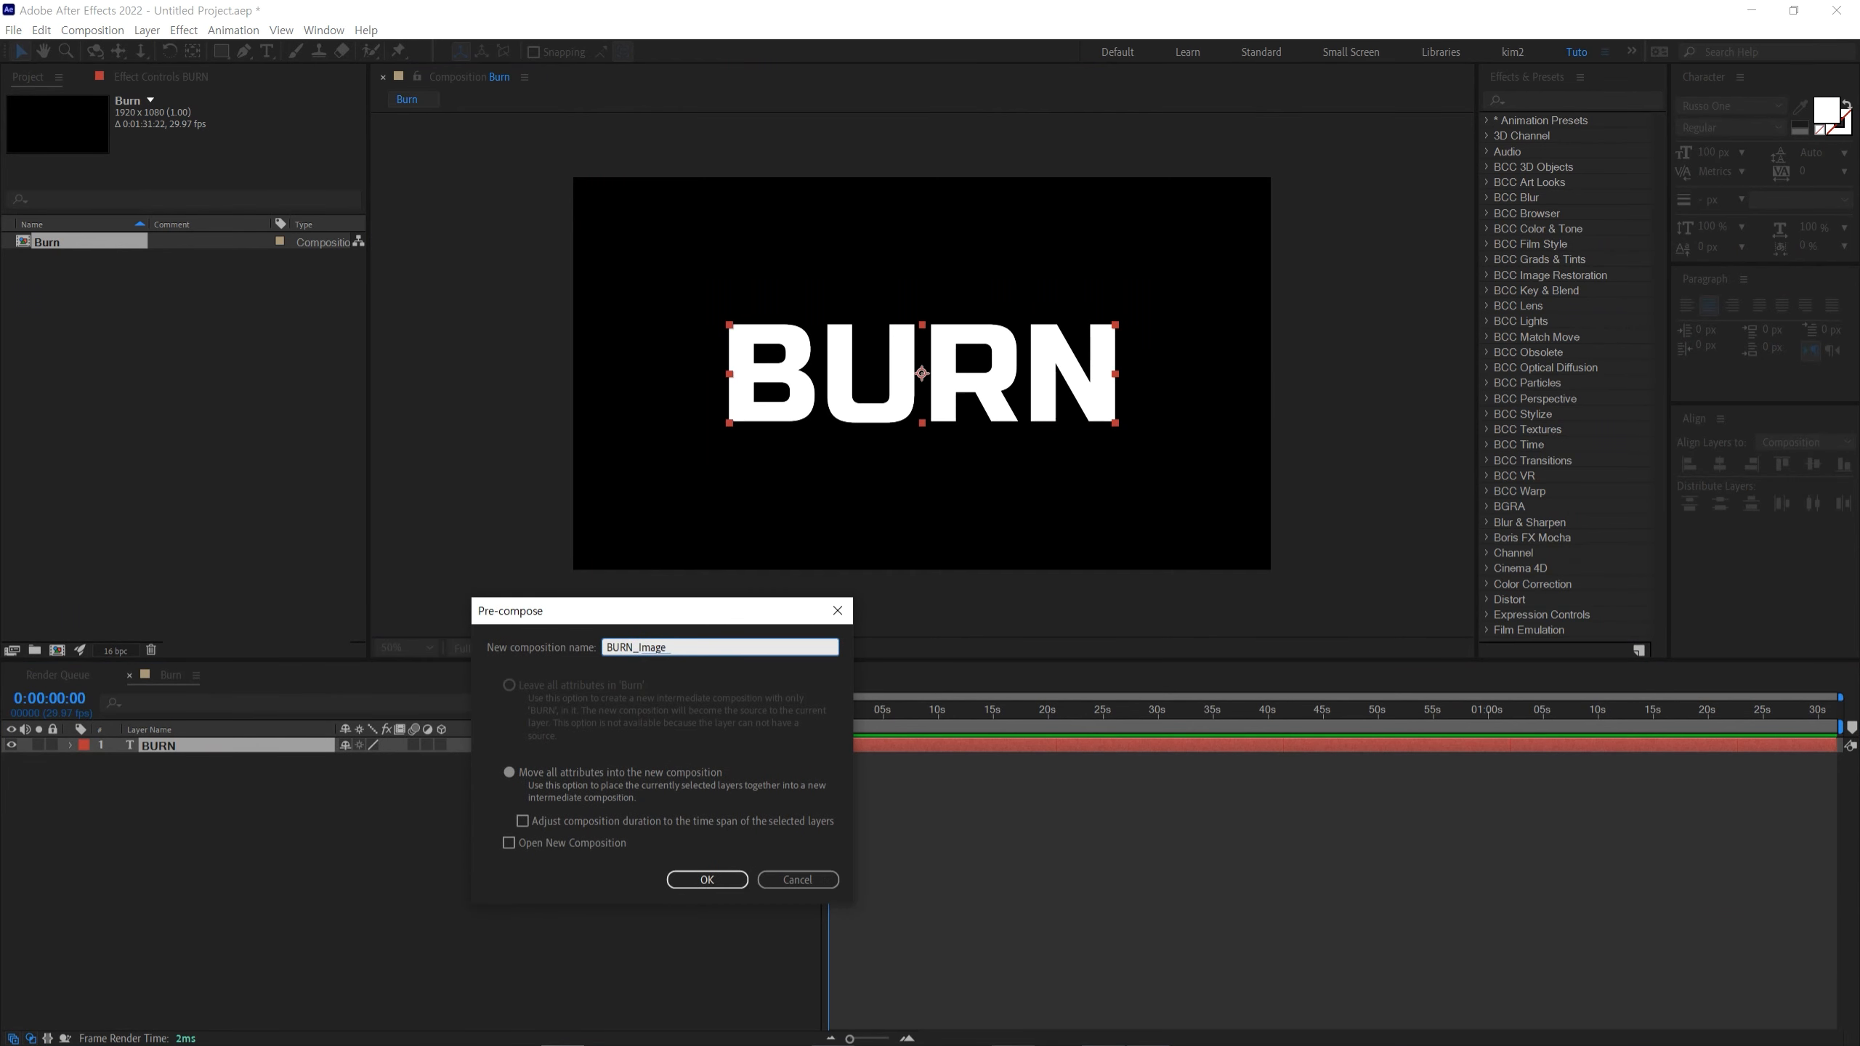
pyautogui.press('Return')
pyautogui.click(652, 846)
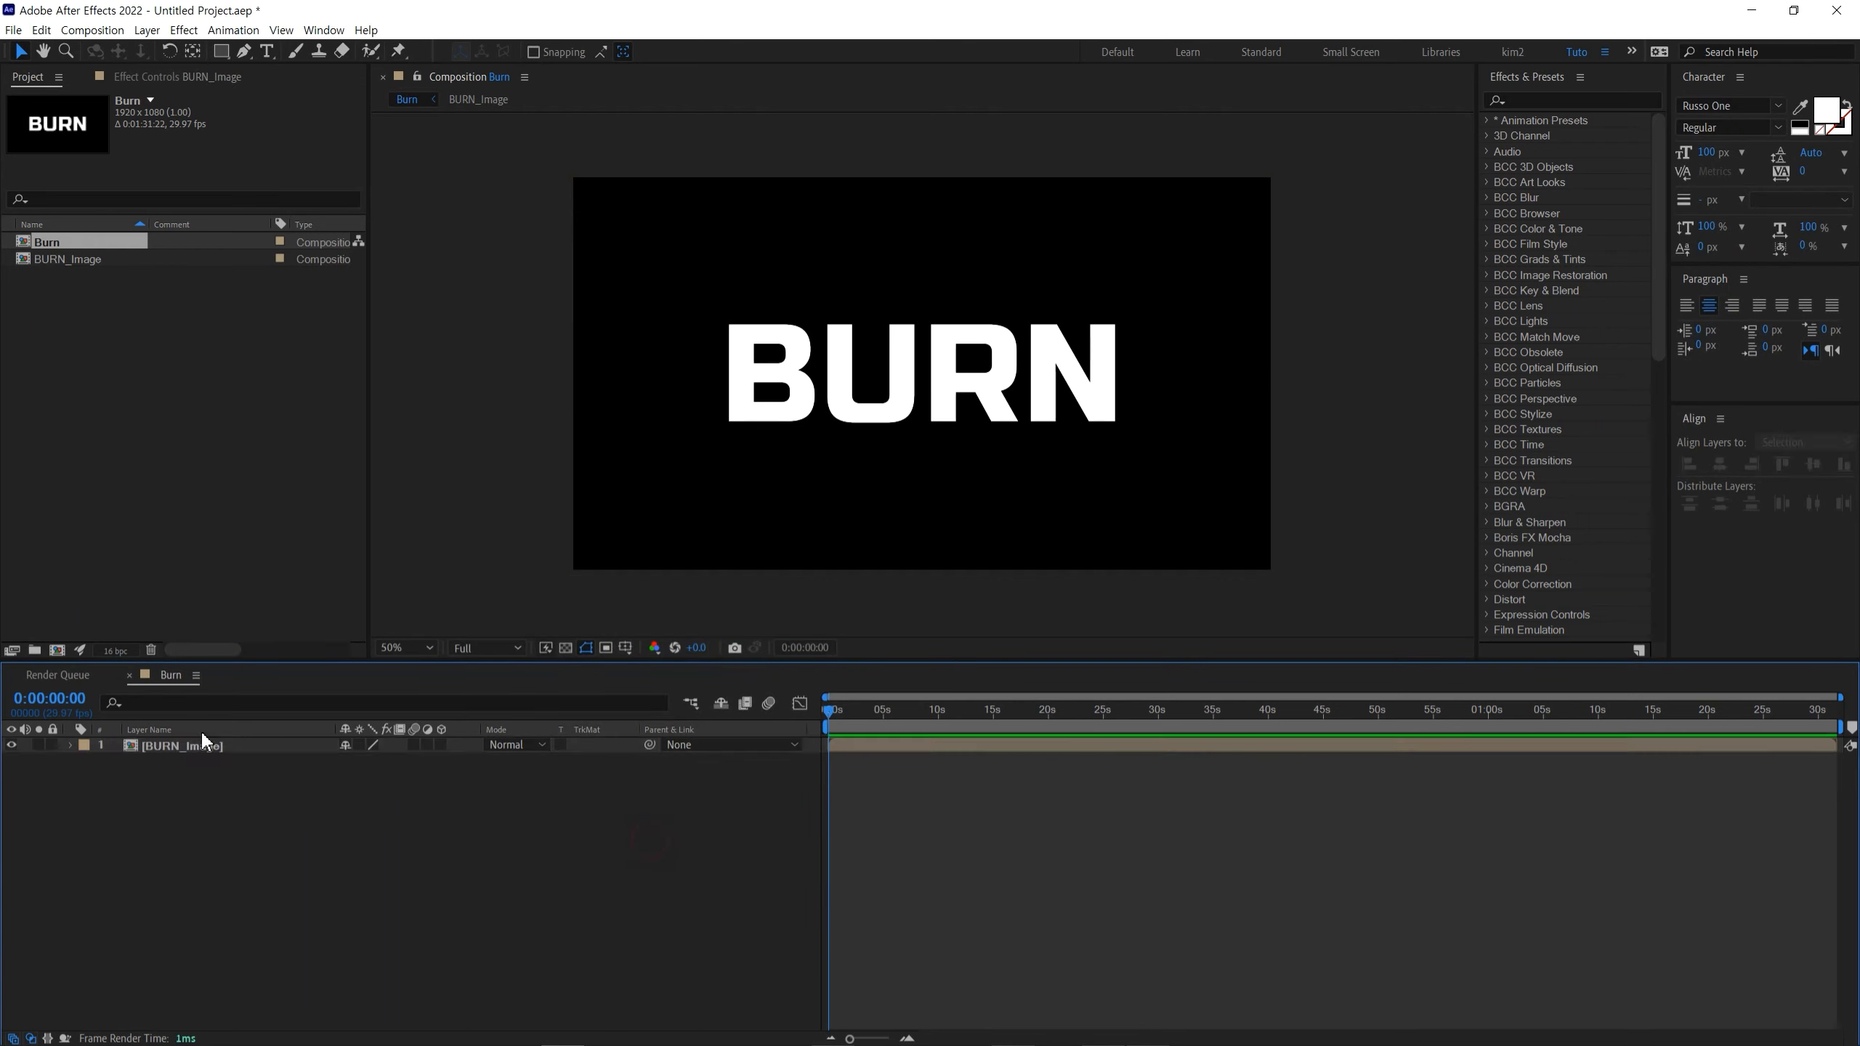
# Step: Duplicate the BURN_Image layer and rename the upper copy BURN_Matt
pyautogui.click(220, 747)
pyautogui.click(474, 809)
pyautogui.click(226, 746)
pyautogui.hotkey('ctrl', 'd')
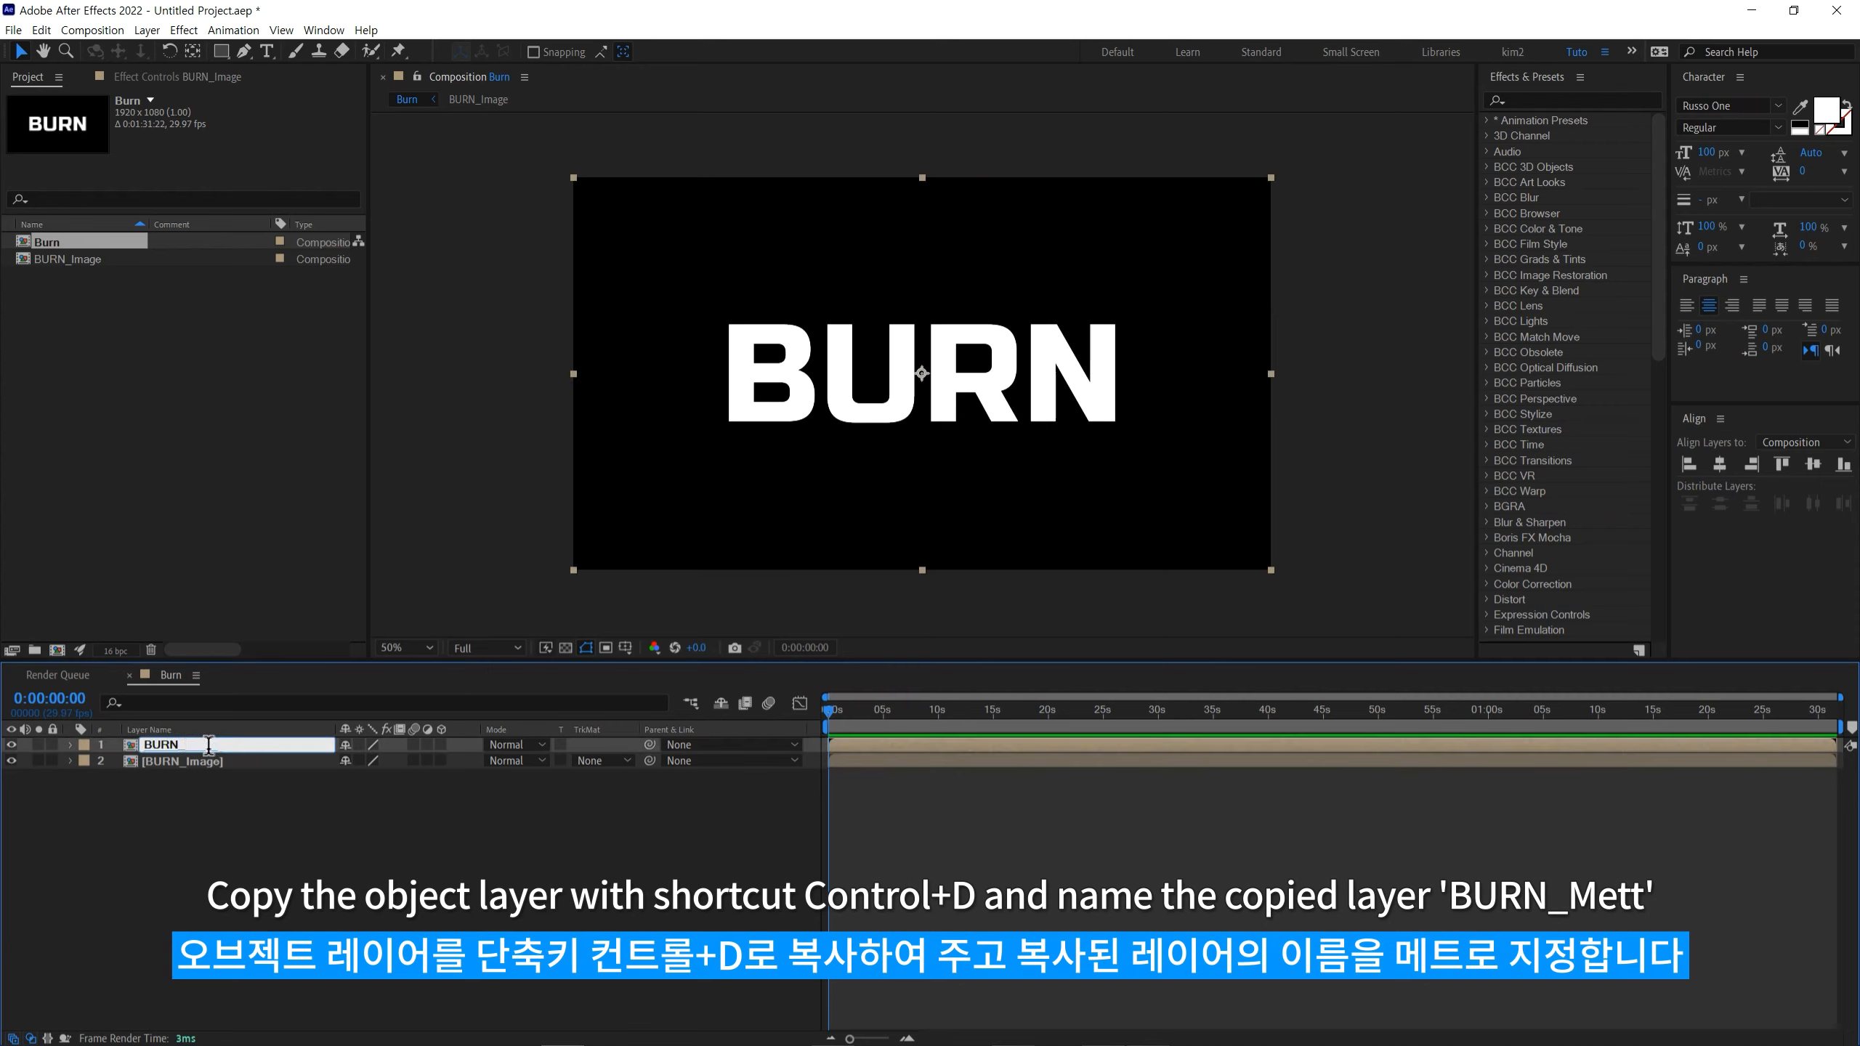
pyautogui.click(212, 788)
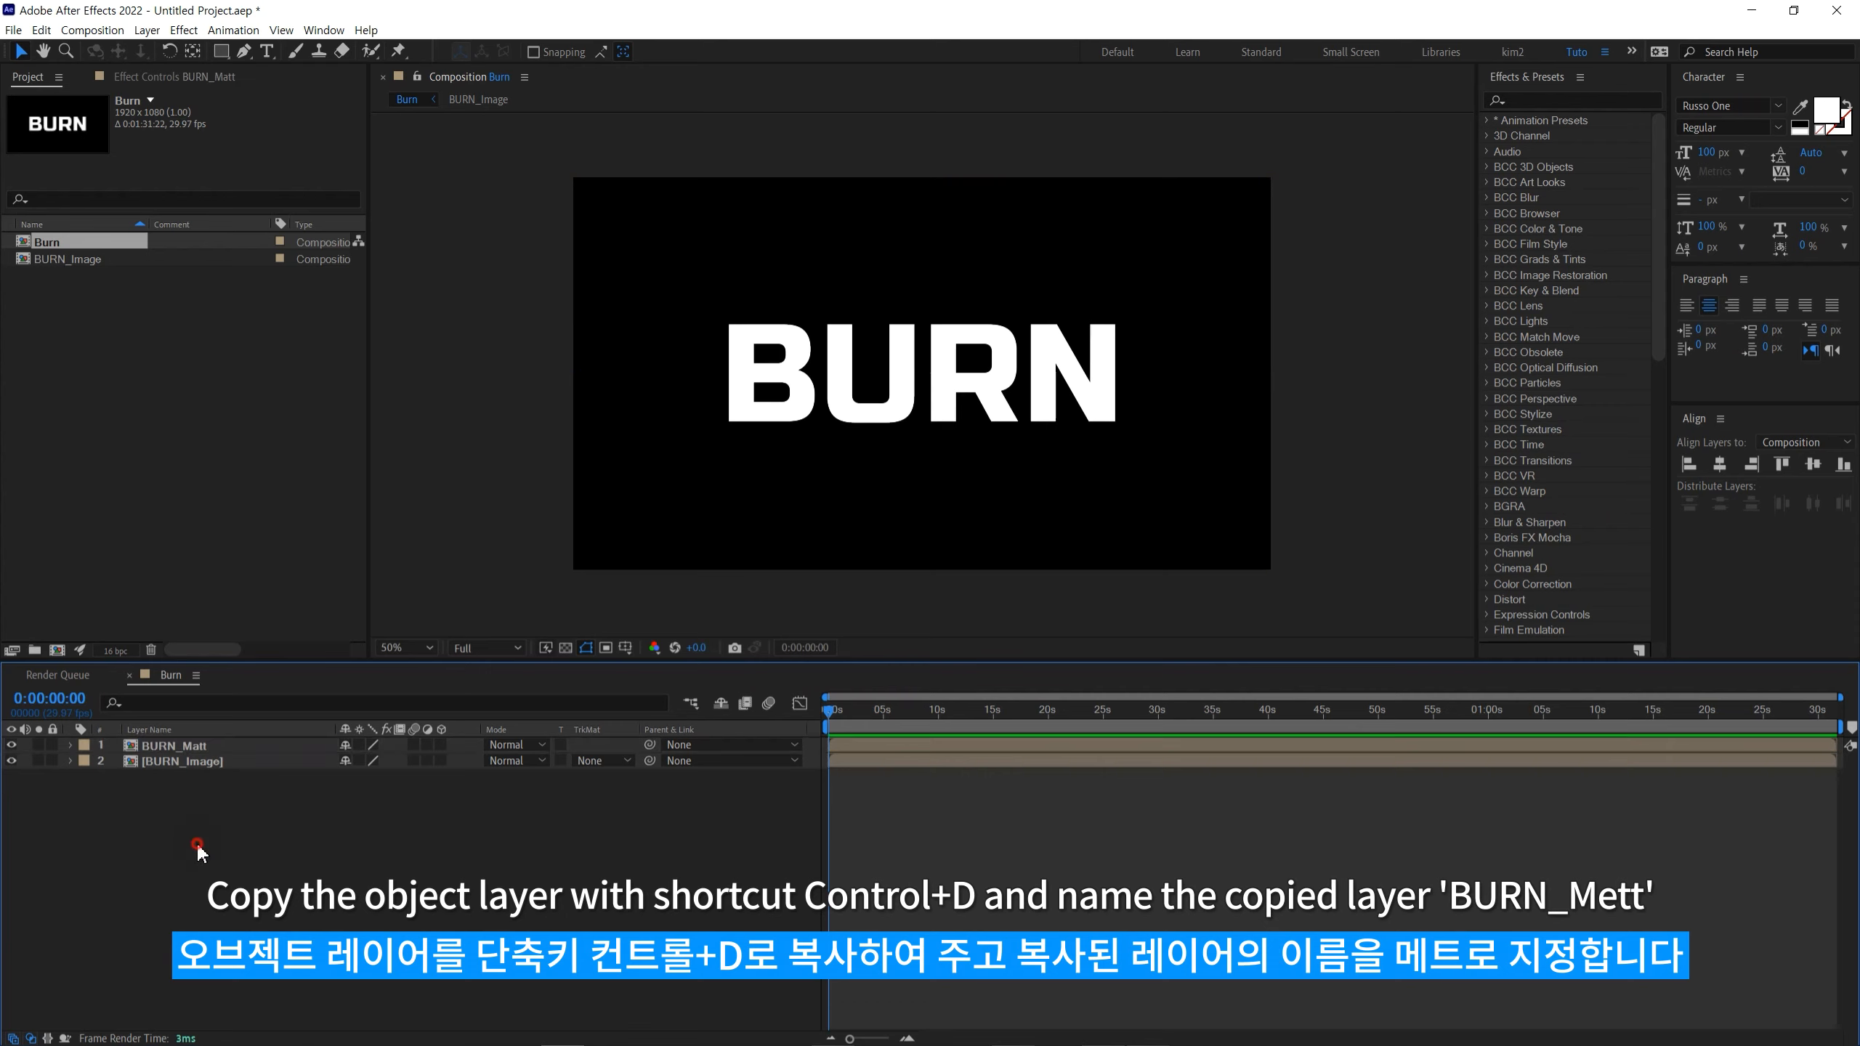
# Step: Pre-compose the BURN_Matt layer as BURN_Matt, leaving all attributes in the Burn composition
pyautogui.click(212, 746)
pyautogui.hotkey('ctrl', 'shift', 'c')
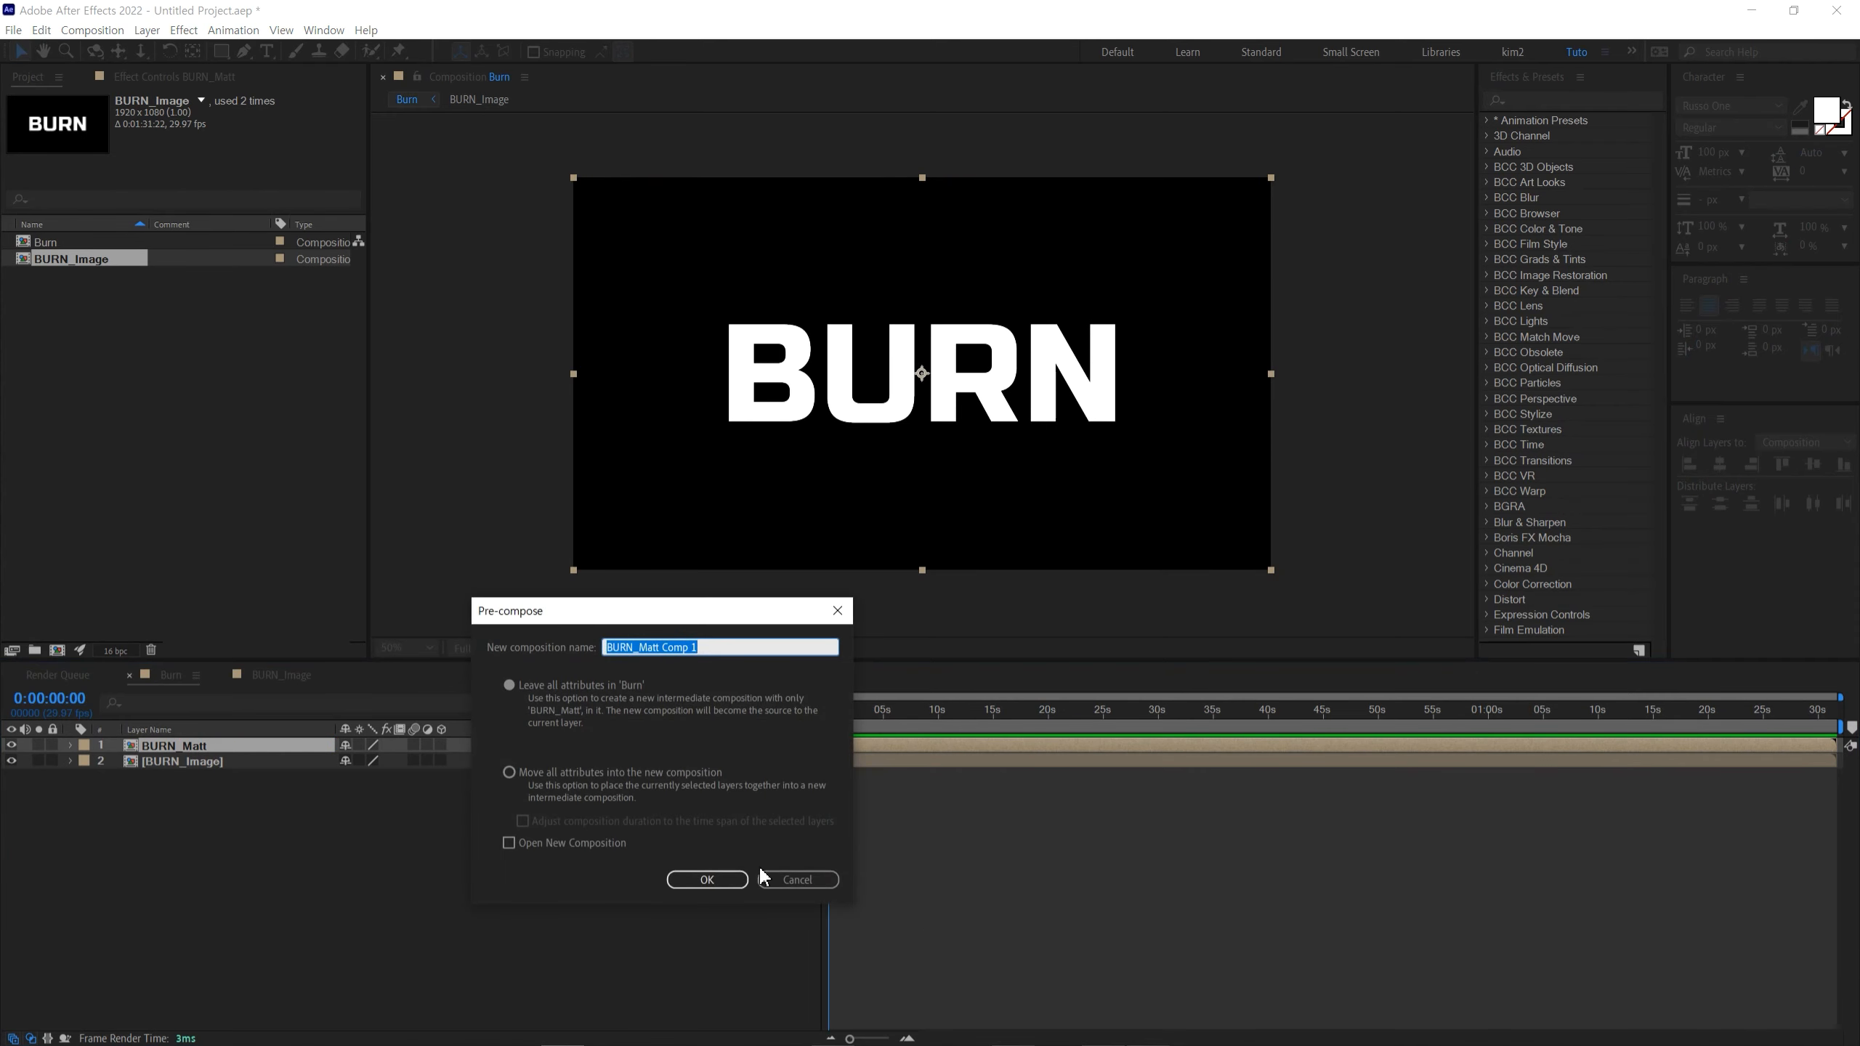
pyautogui.press('BackSpace')
pyautogui.press('Return')
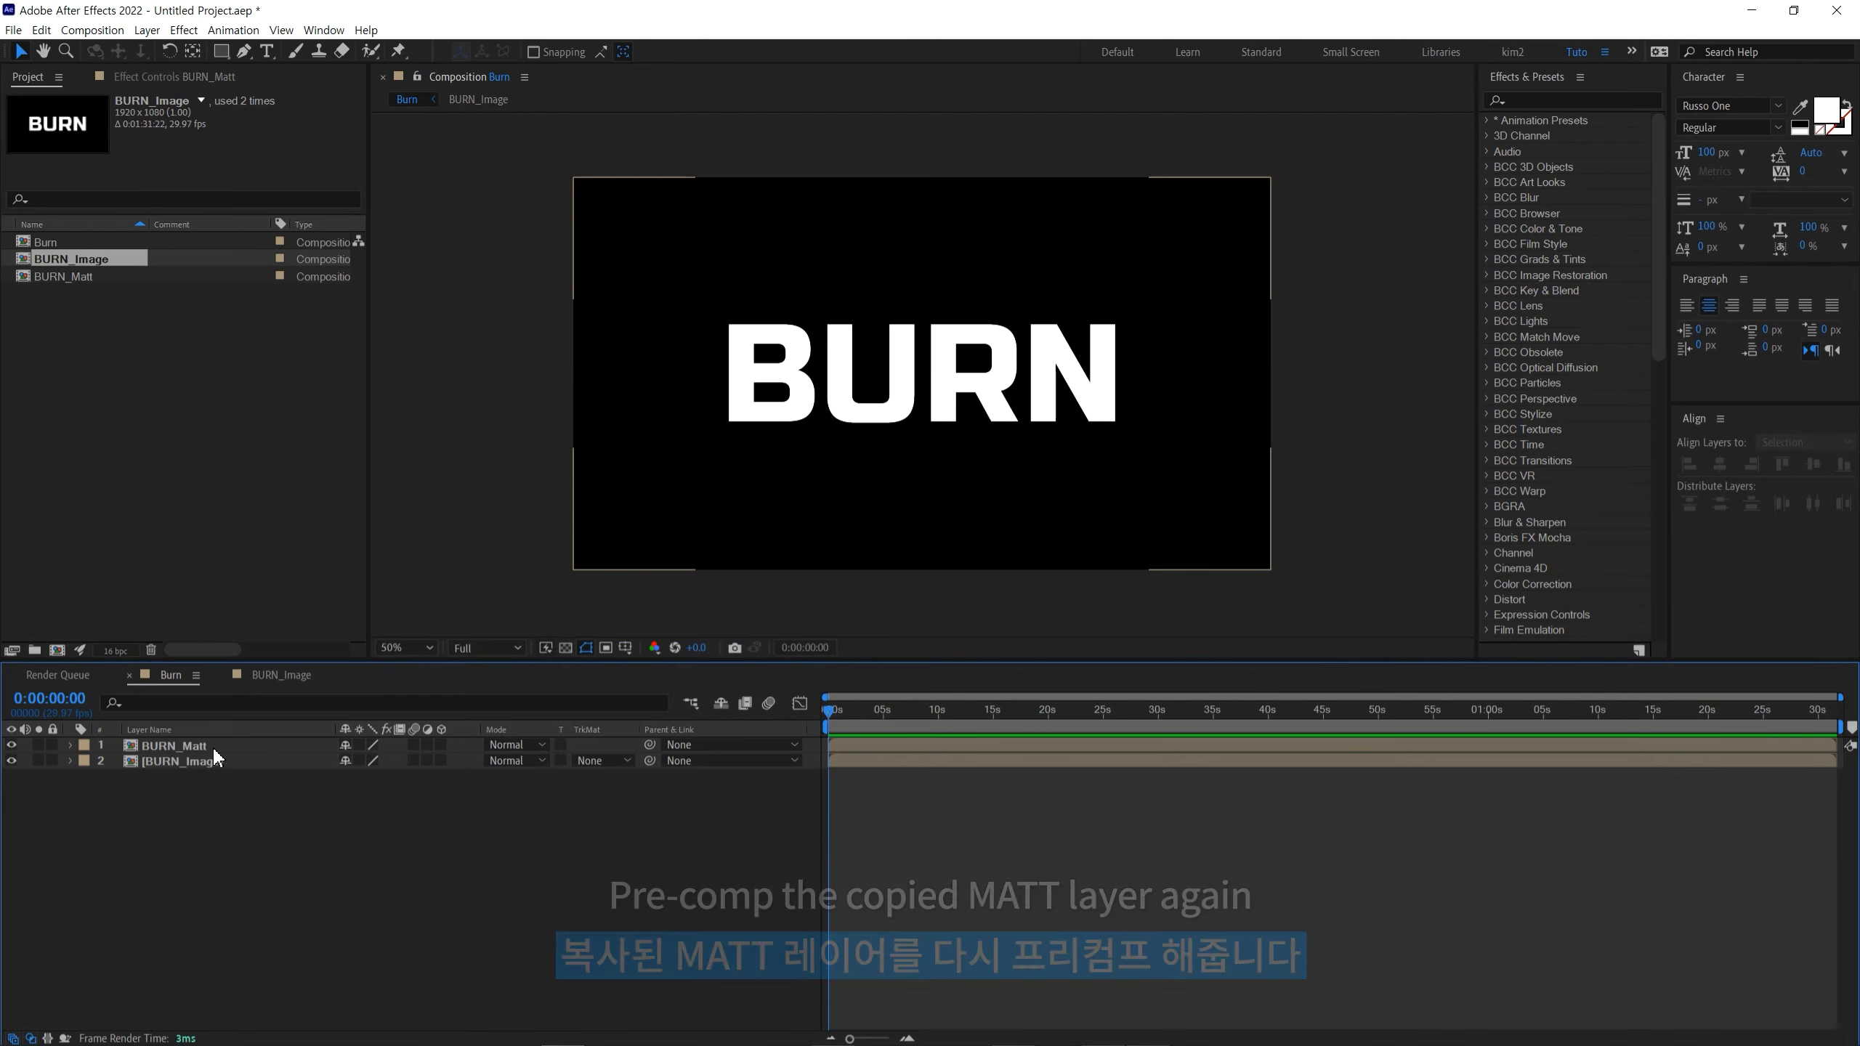
# Step: Inside the BURN_Matt composition, create a white 1920 x 1080 solid named Burn and place it below the BURN_Image layer
pyautogui.doubleClick(213, 746)
pyautogui.click(417, 774)
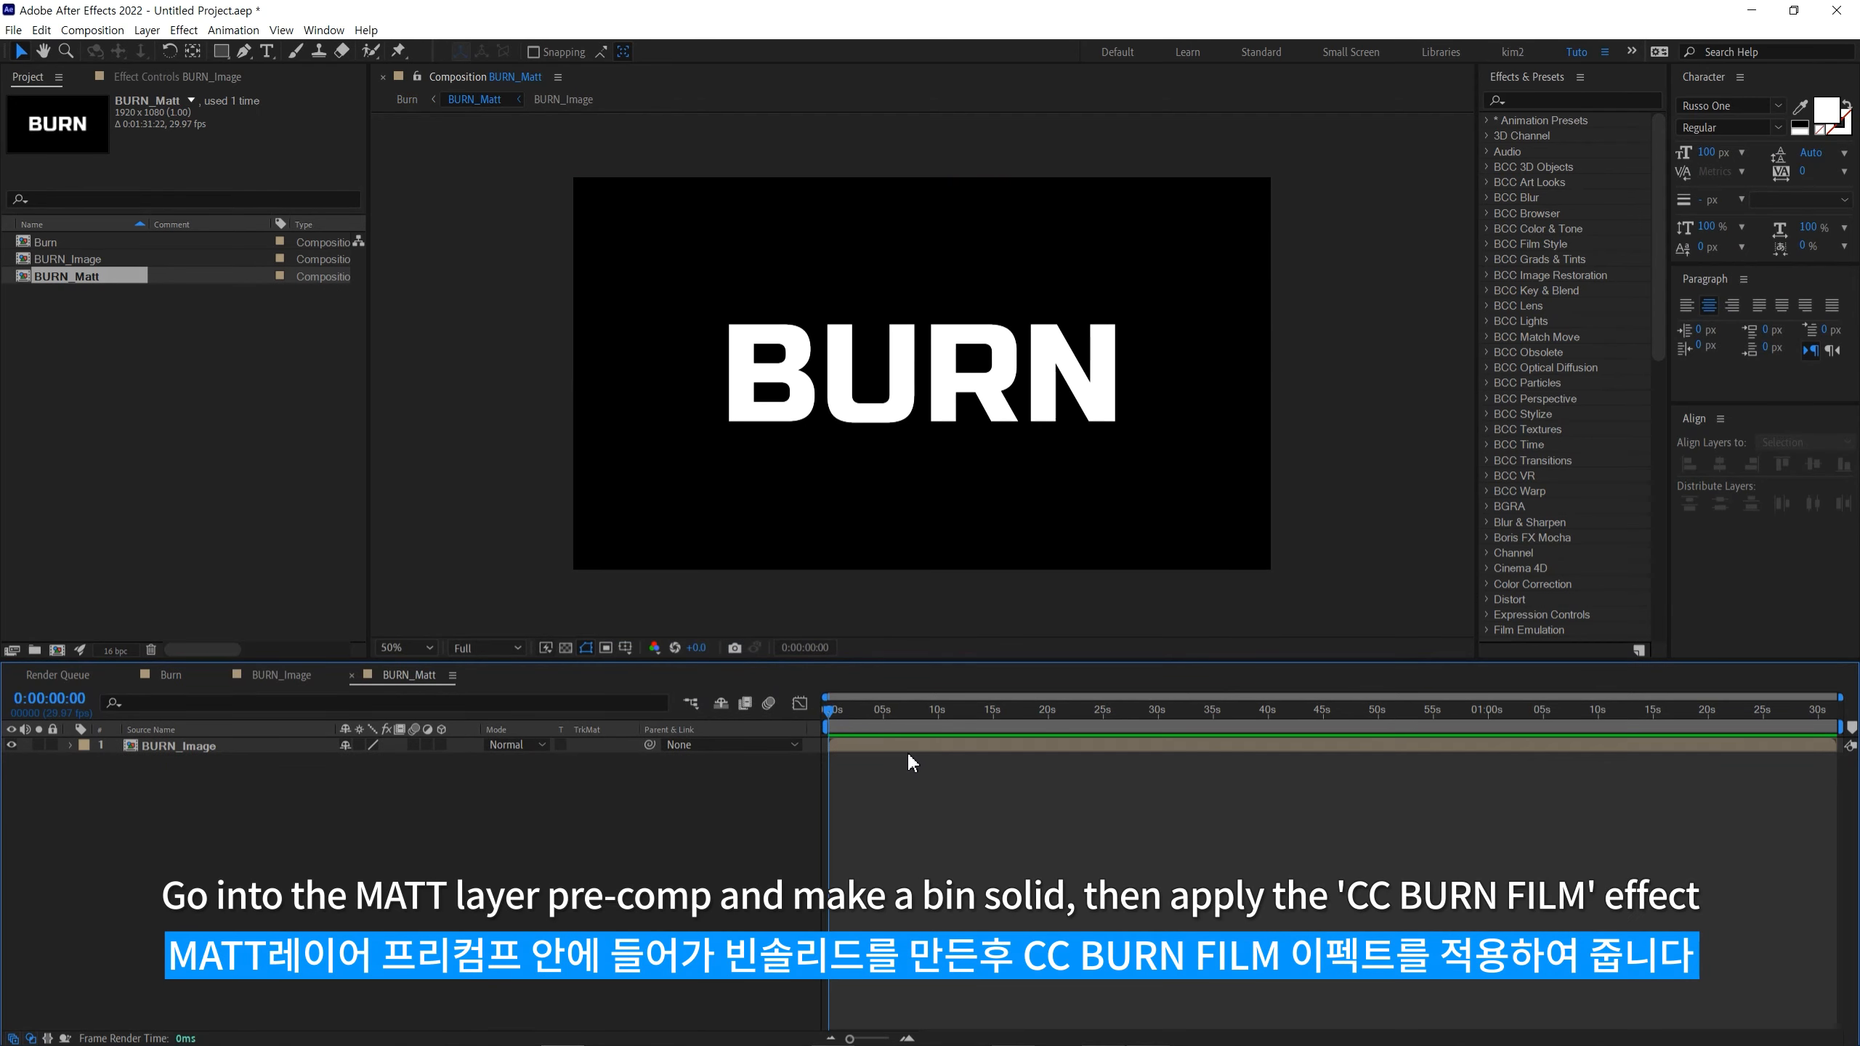
pyautogui.hotkey('ctrl', 'y')
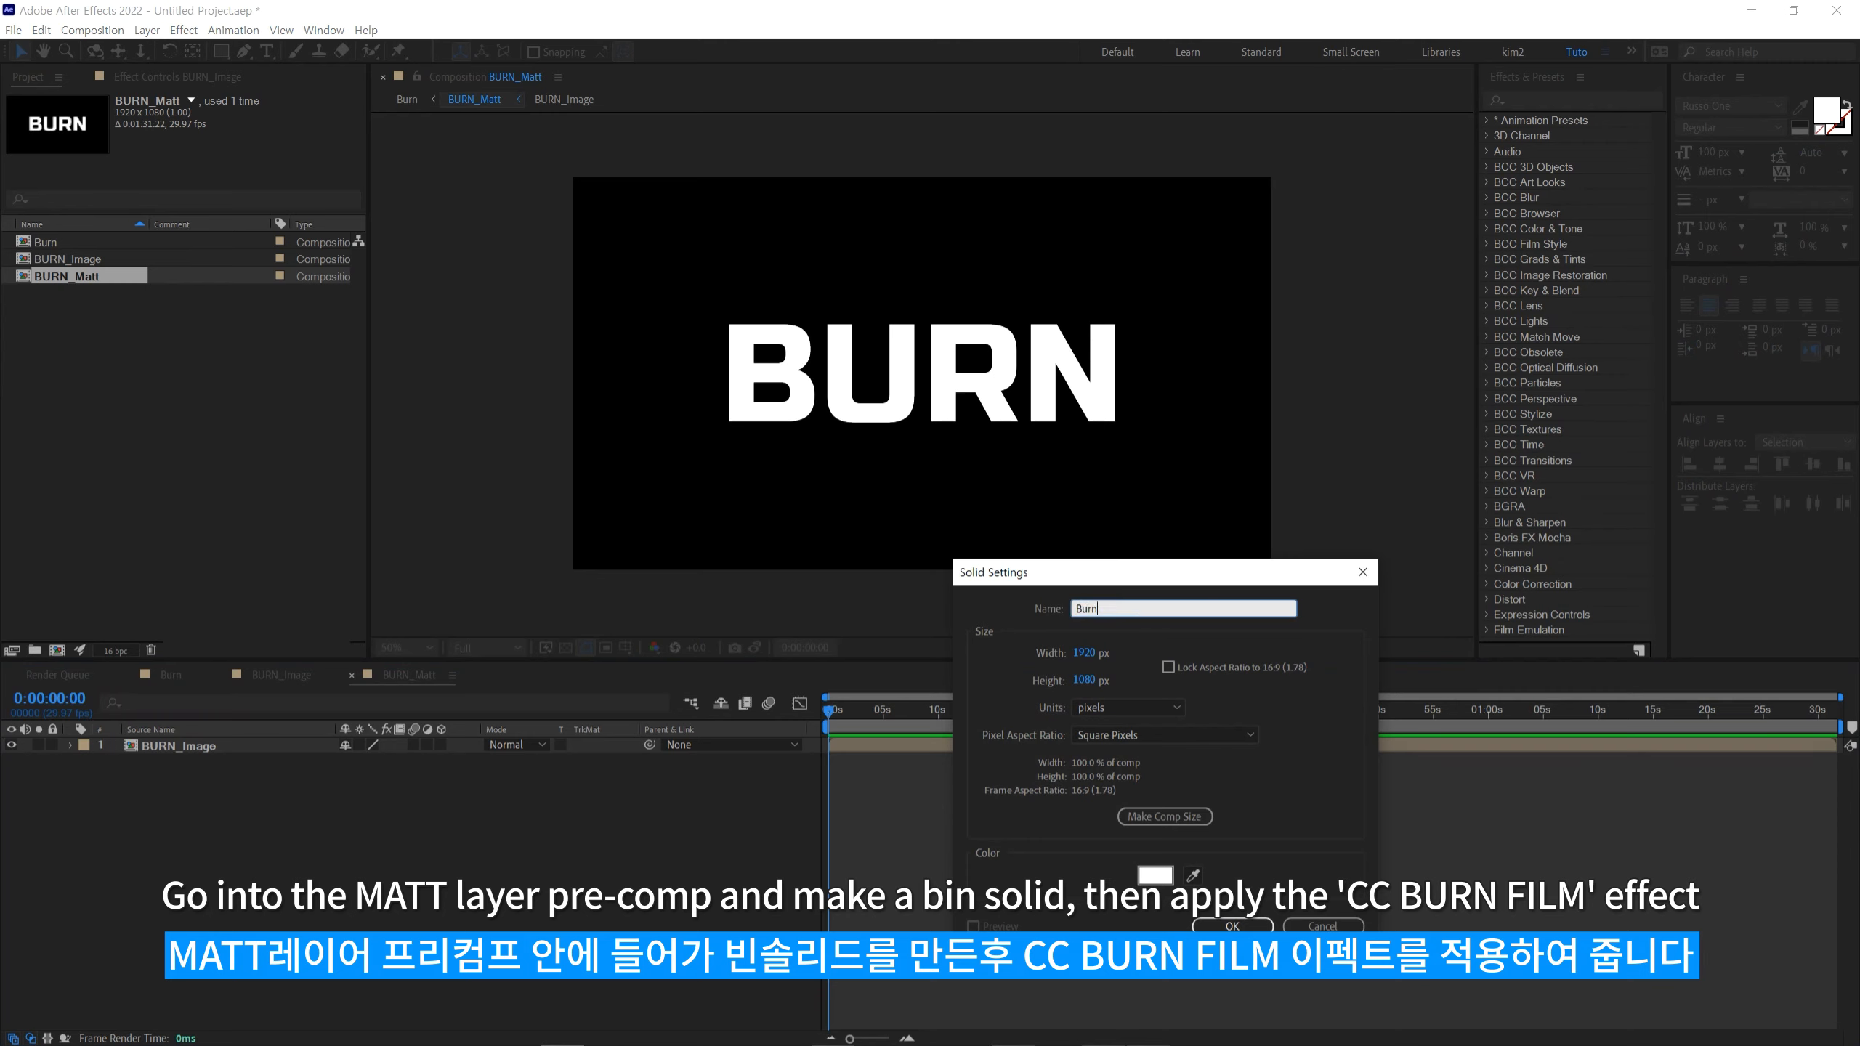
pyautogui.press('Return')
pyautogui.moveTo(154, 747); pyautogui.dragTo(179, 778)
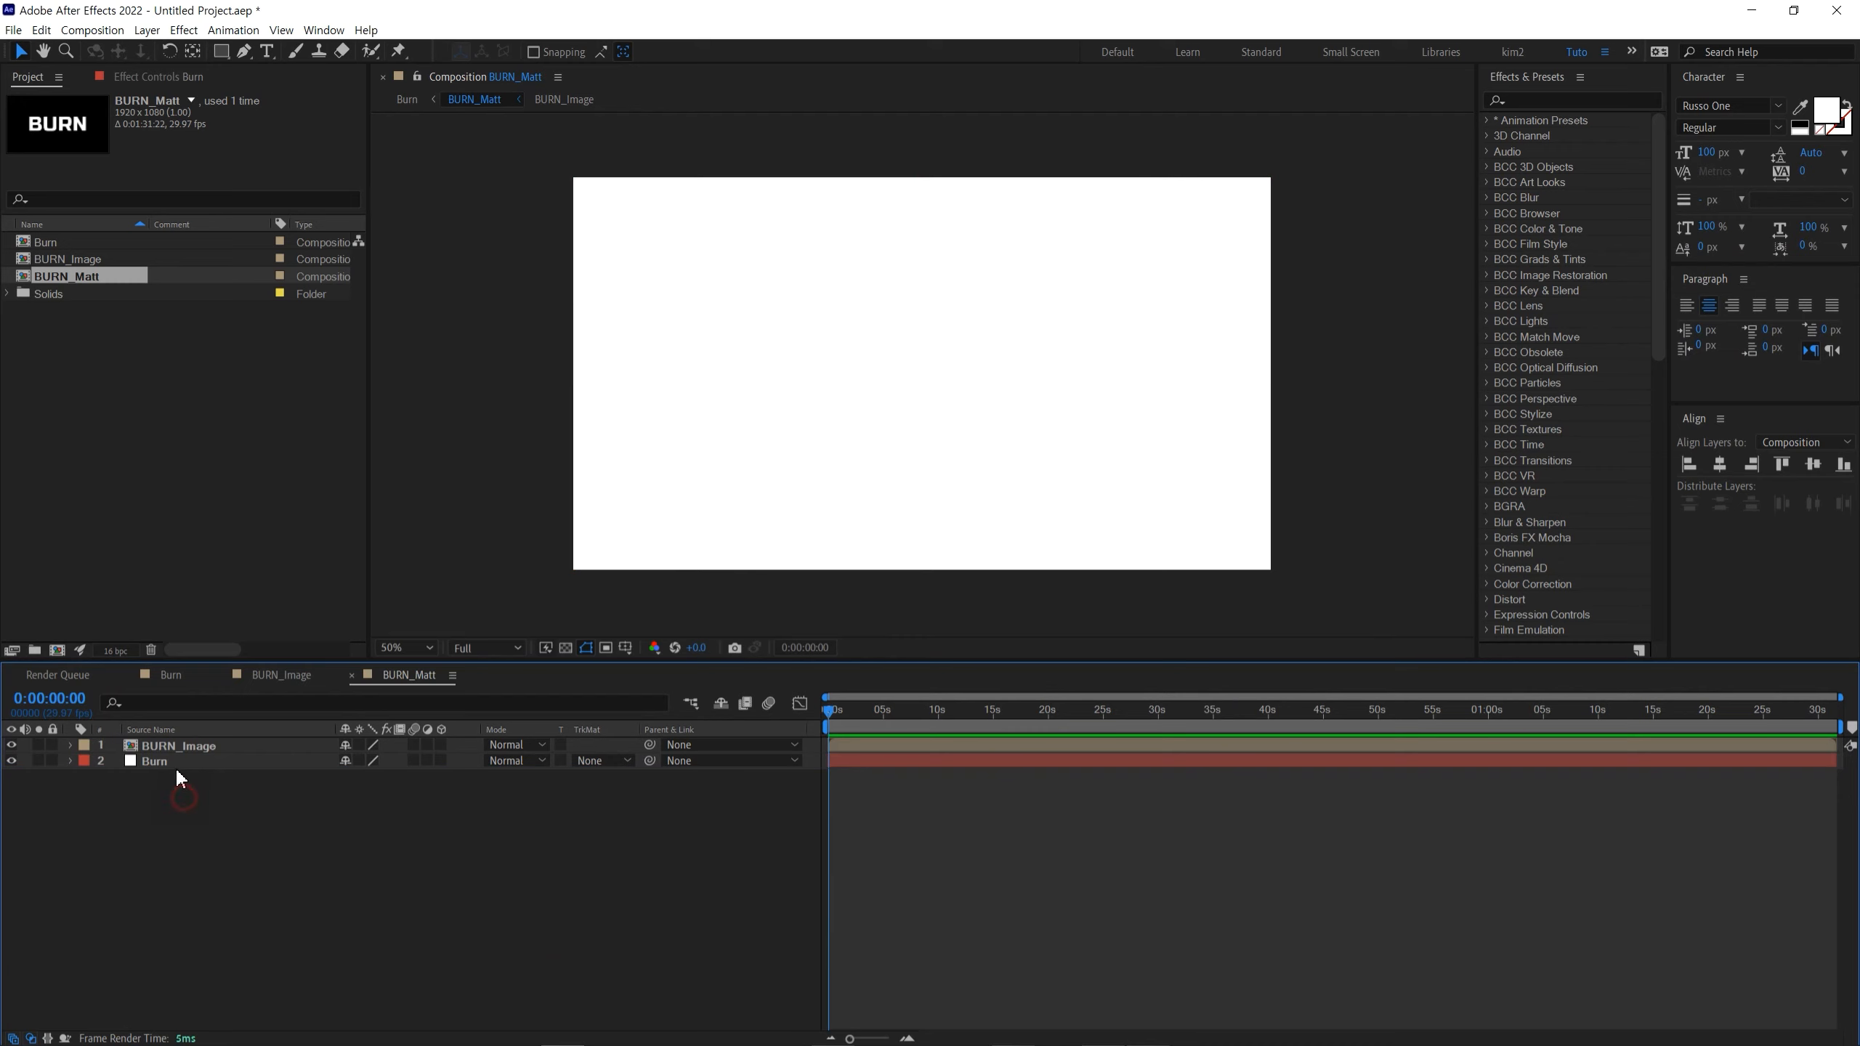
# Step: Find the CC Burn Film effect and apply it to the Burn solid
pyautogui.click(1529, 97)
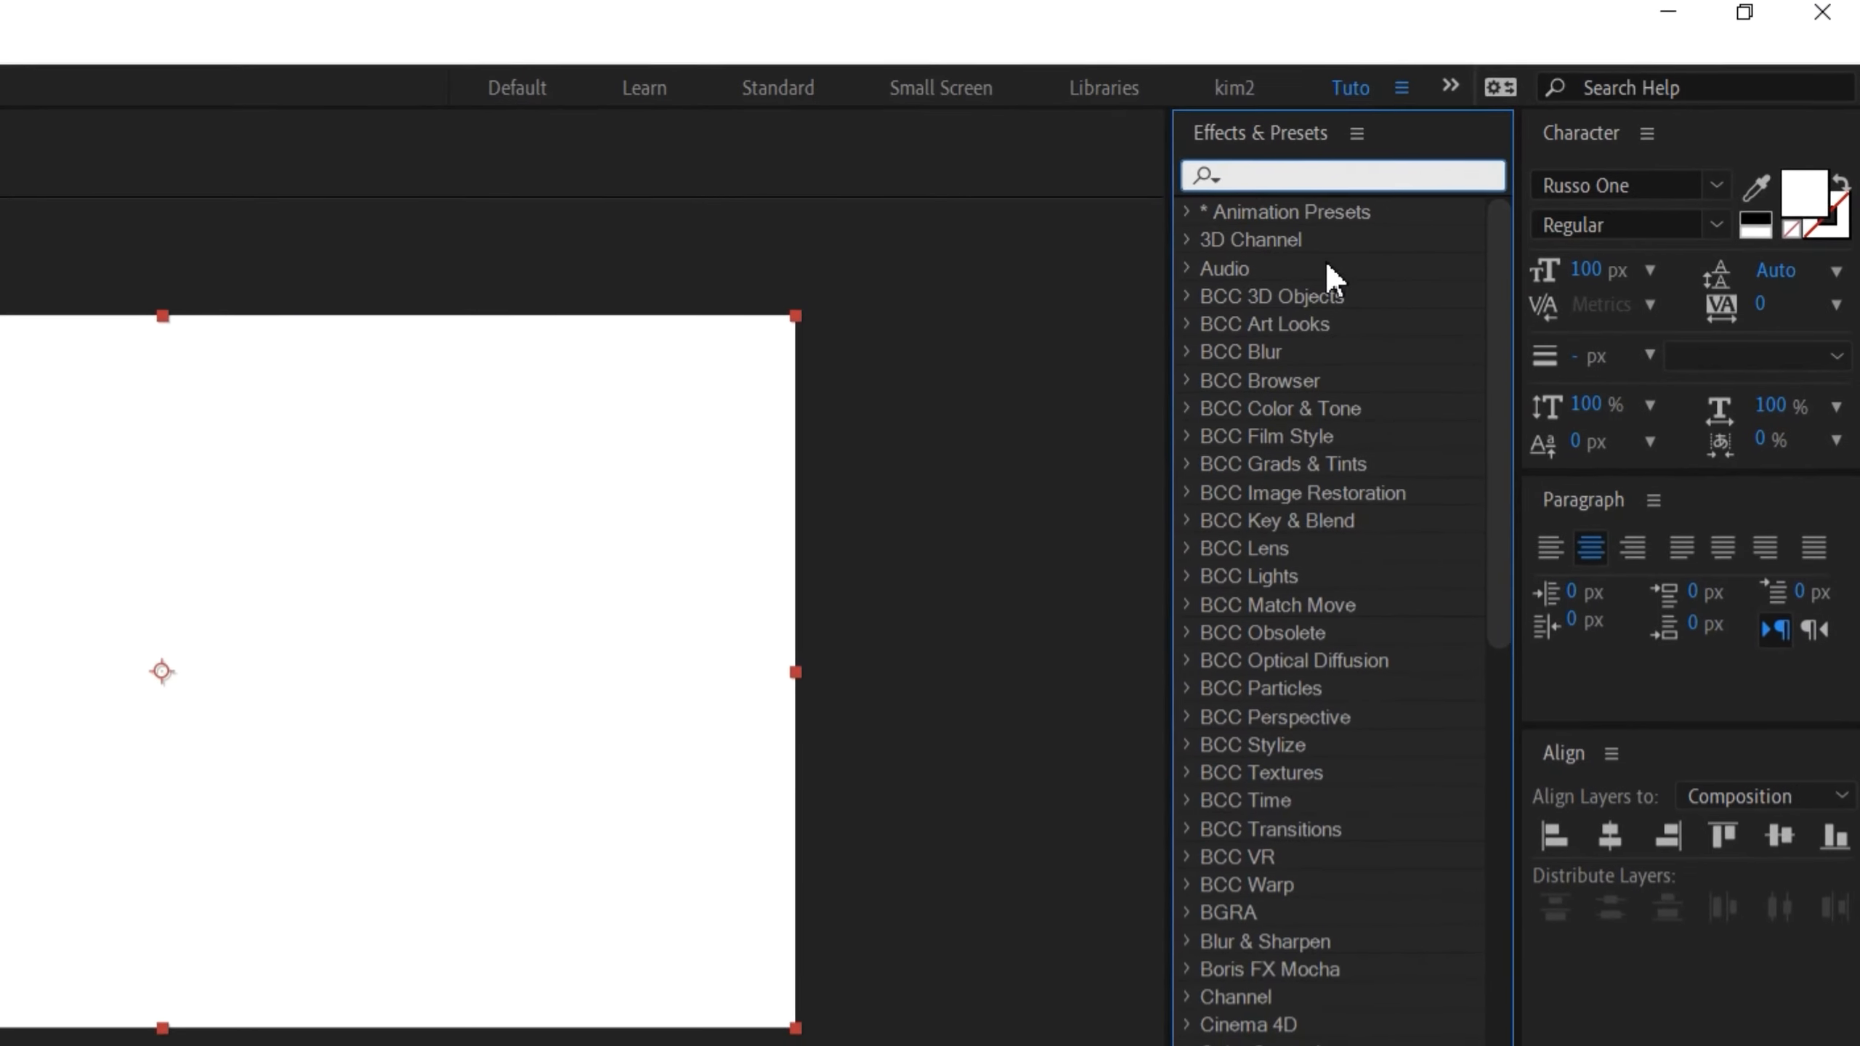
pyautogui.write('cc burn')
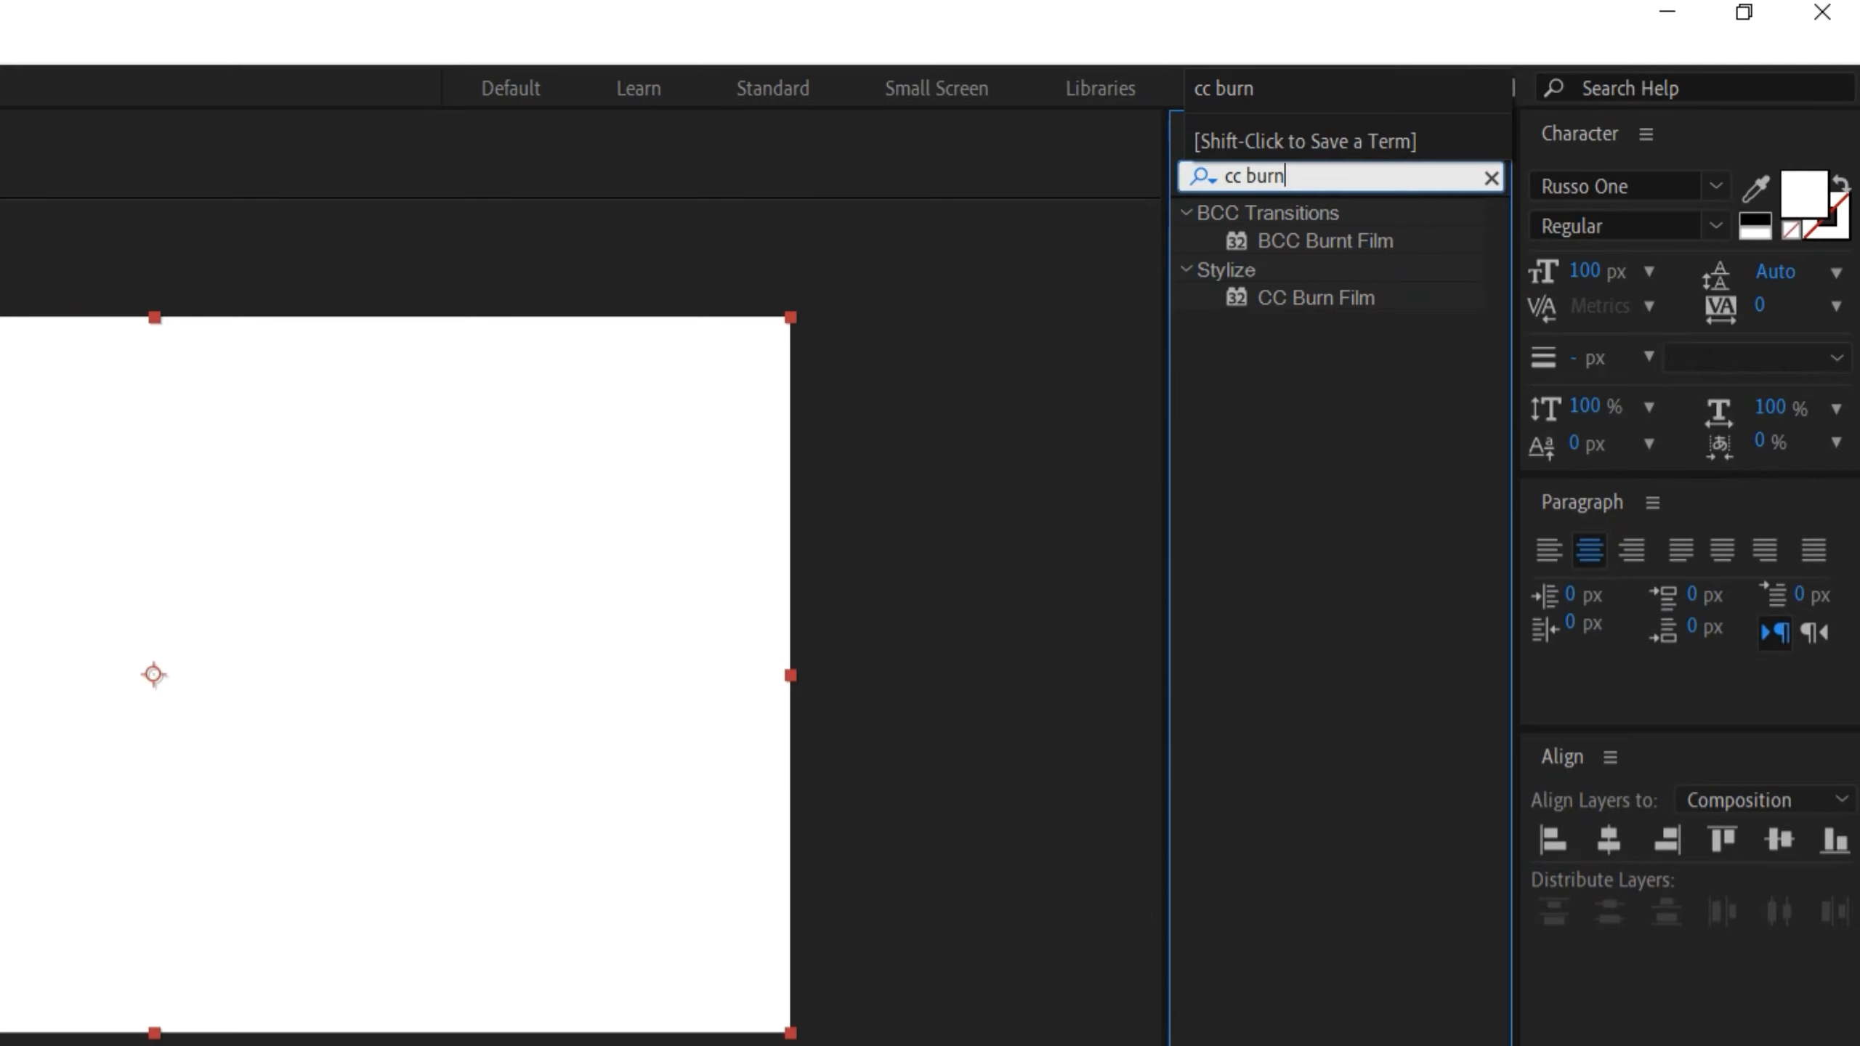
pyautogui.click(1357, 399)
pyautogui.click(1329, 291)
pyautogui.moveTo(1340, 304)
pyautogui.mouseDown()
pyautogui.moveTo(258, 540)
pyautogui.moveTo(192, 766)
pyautogui.mouseUp()
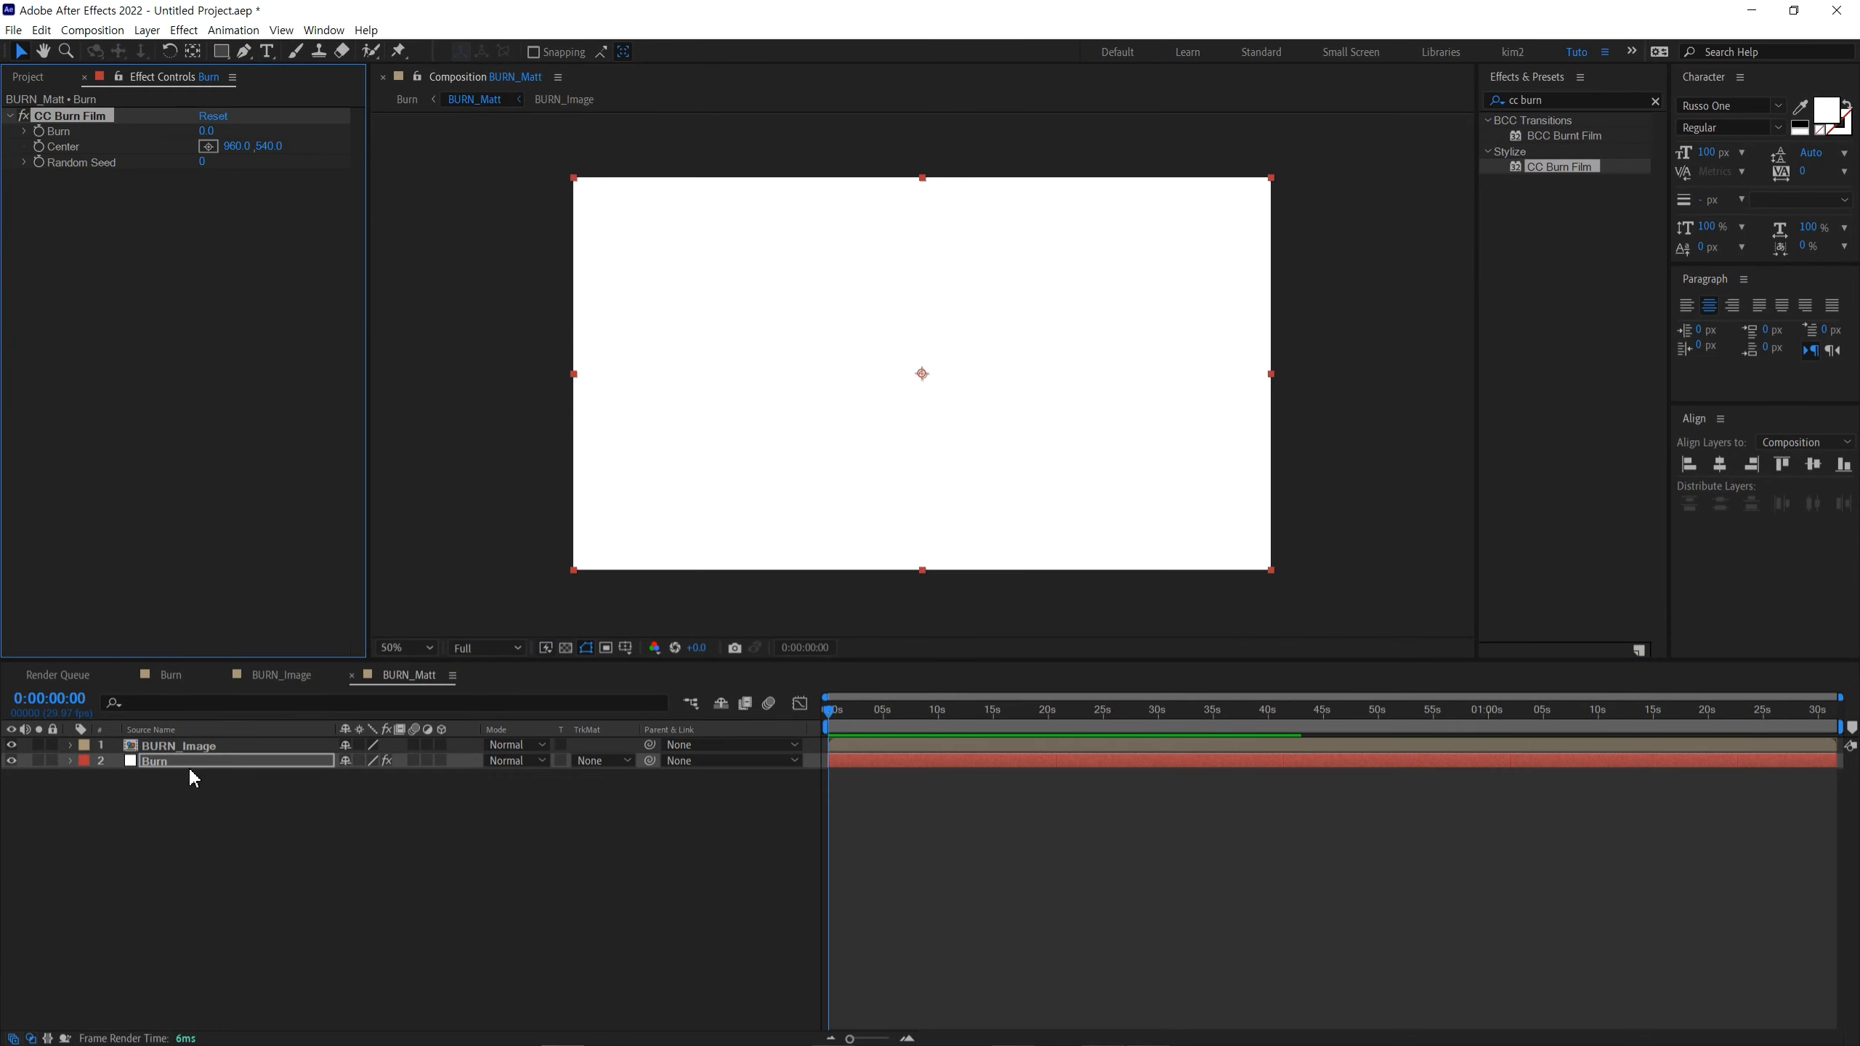
# Step: Keyframe CC Burn Film's Burn value at 0.0 at the start and 100.0 at 0:00:04:27
pyautogui.click(188, 247)
pyautogui.click(40, 132)
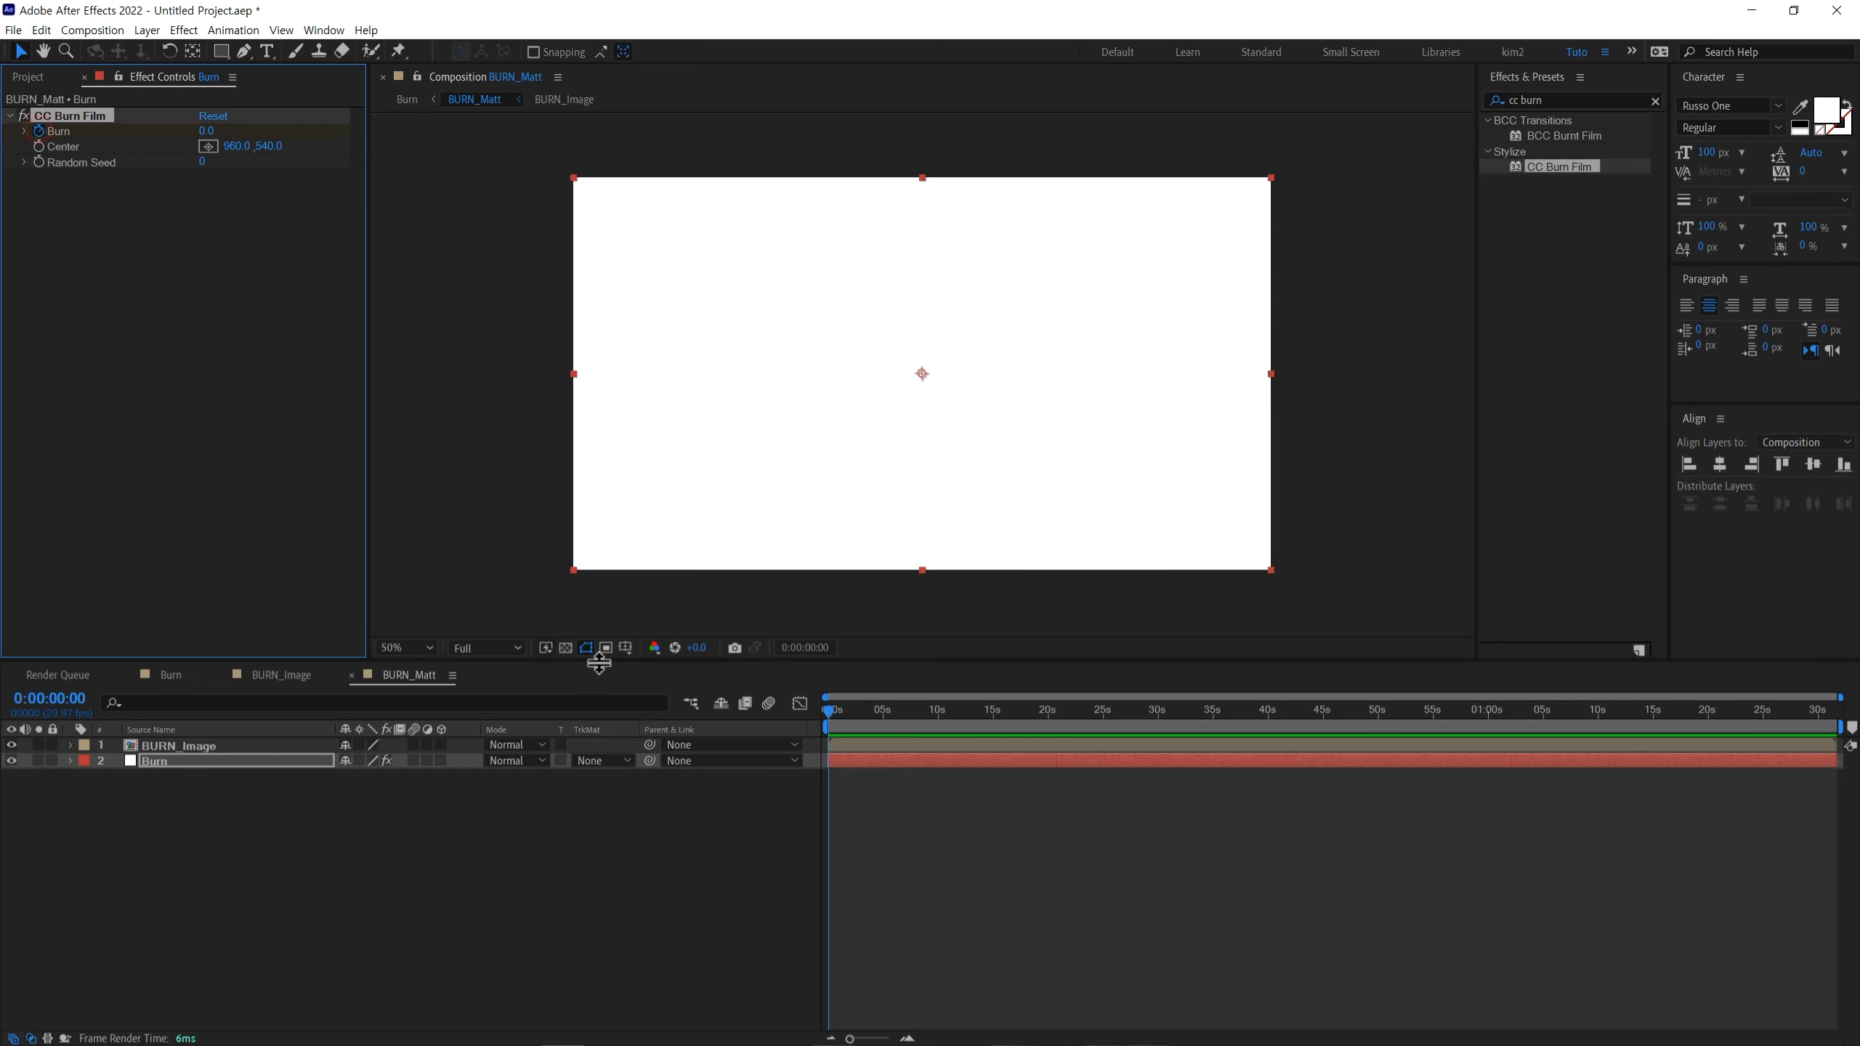
pyautogui.press('u')
pyautogui.press('=')
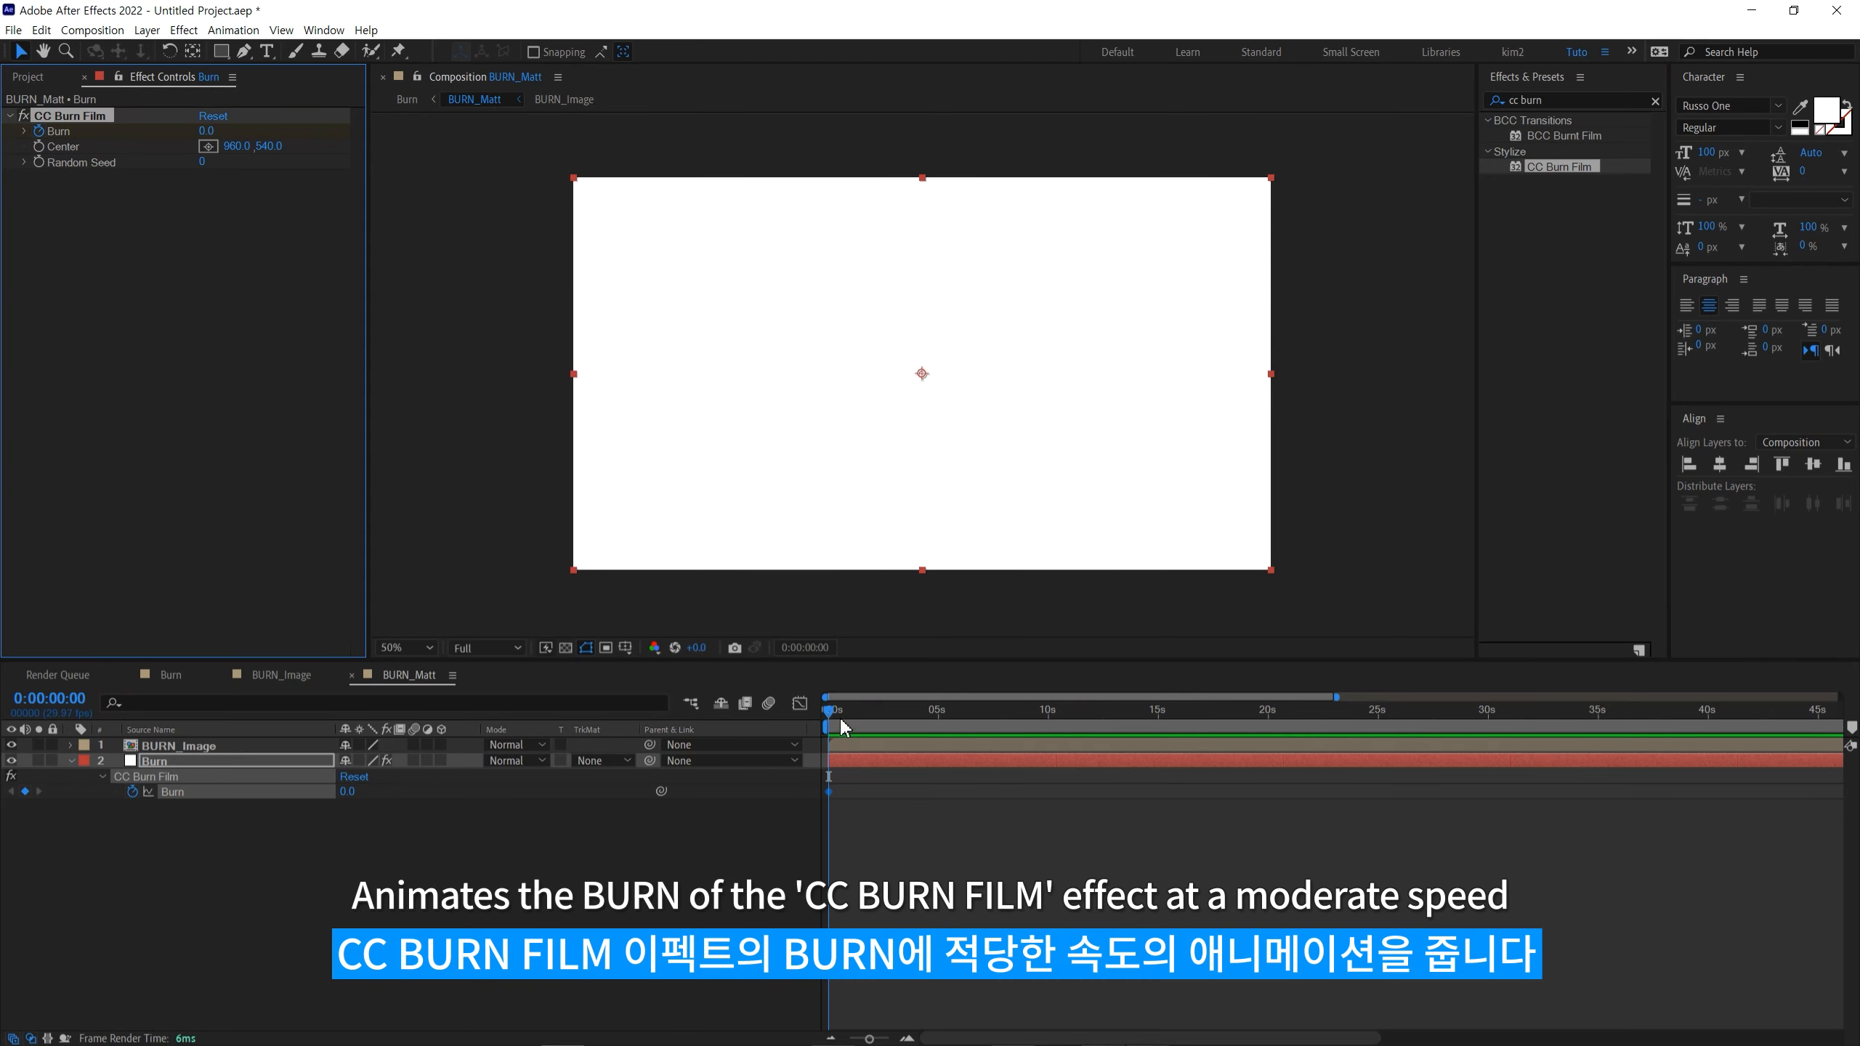
pyautogui.moveTo(843, 709); pyautogui.dragTo(919, 714)
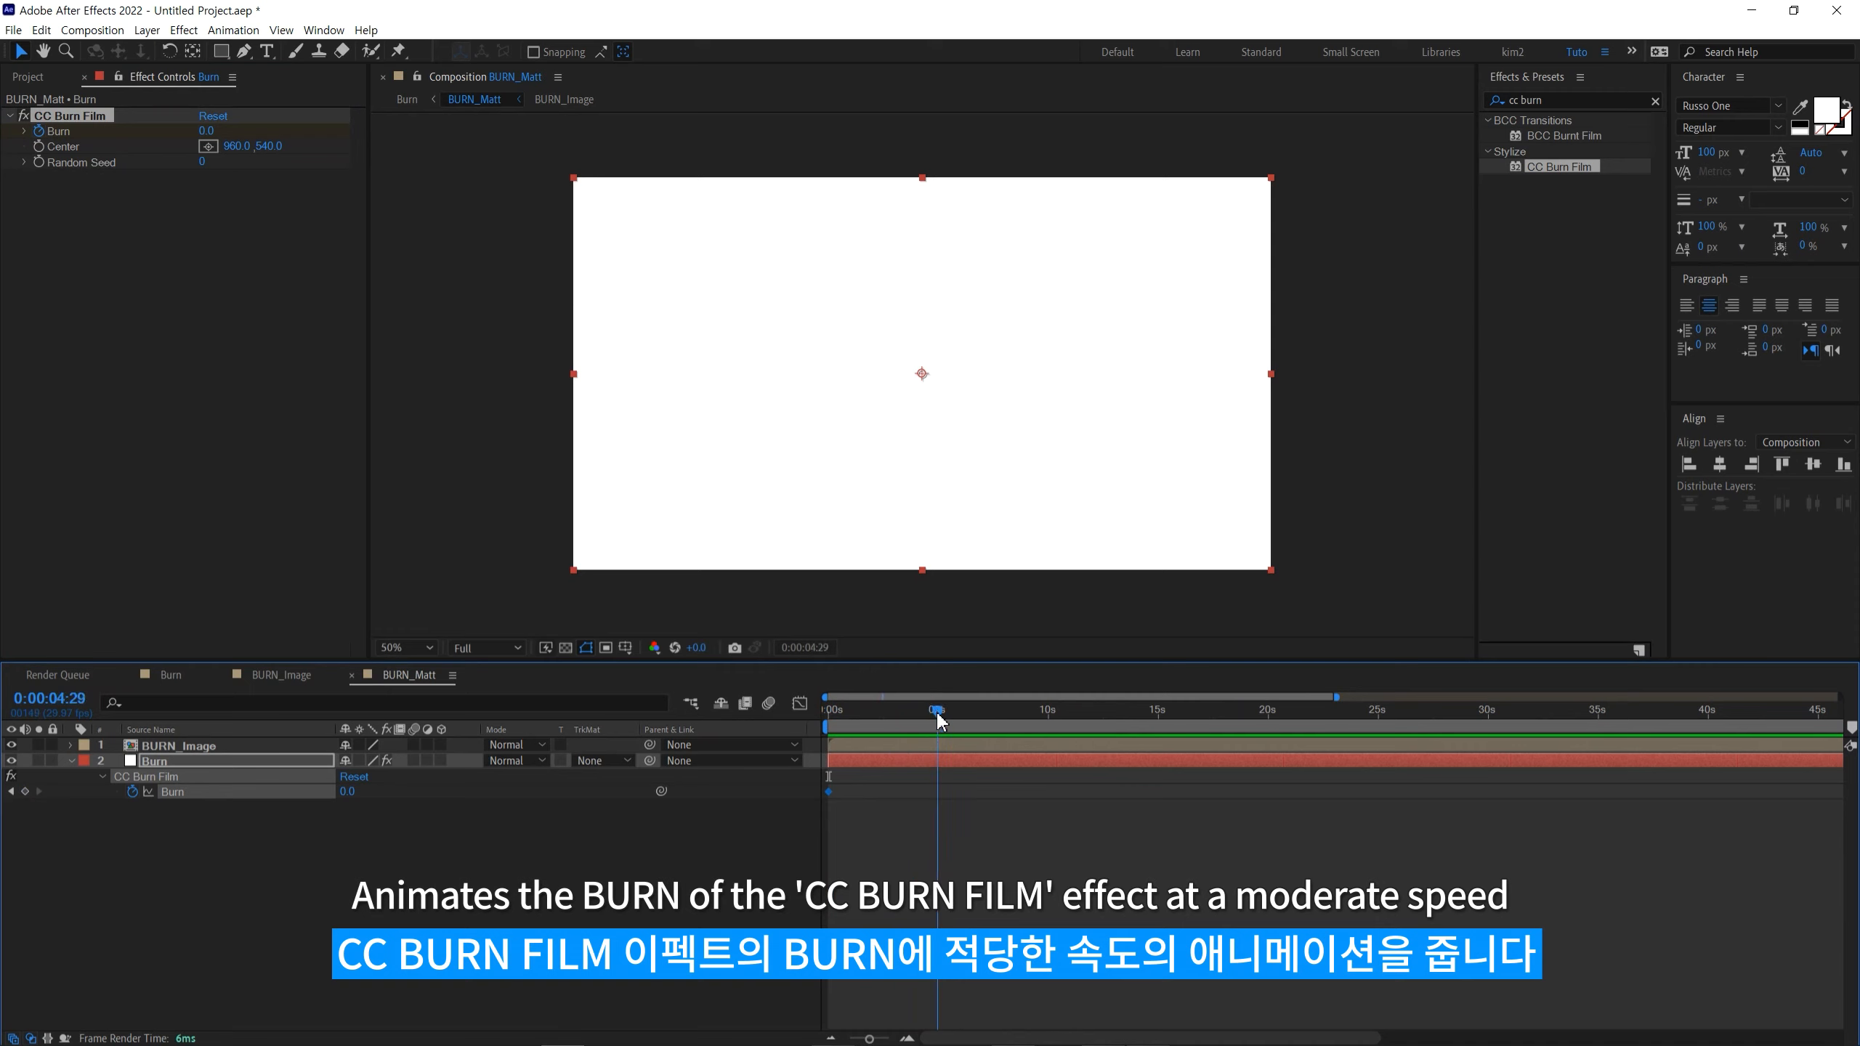
pyautogui.moveTo(203, 130); pyautogui.dragTo(503, 219)
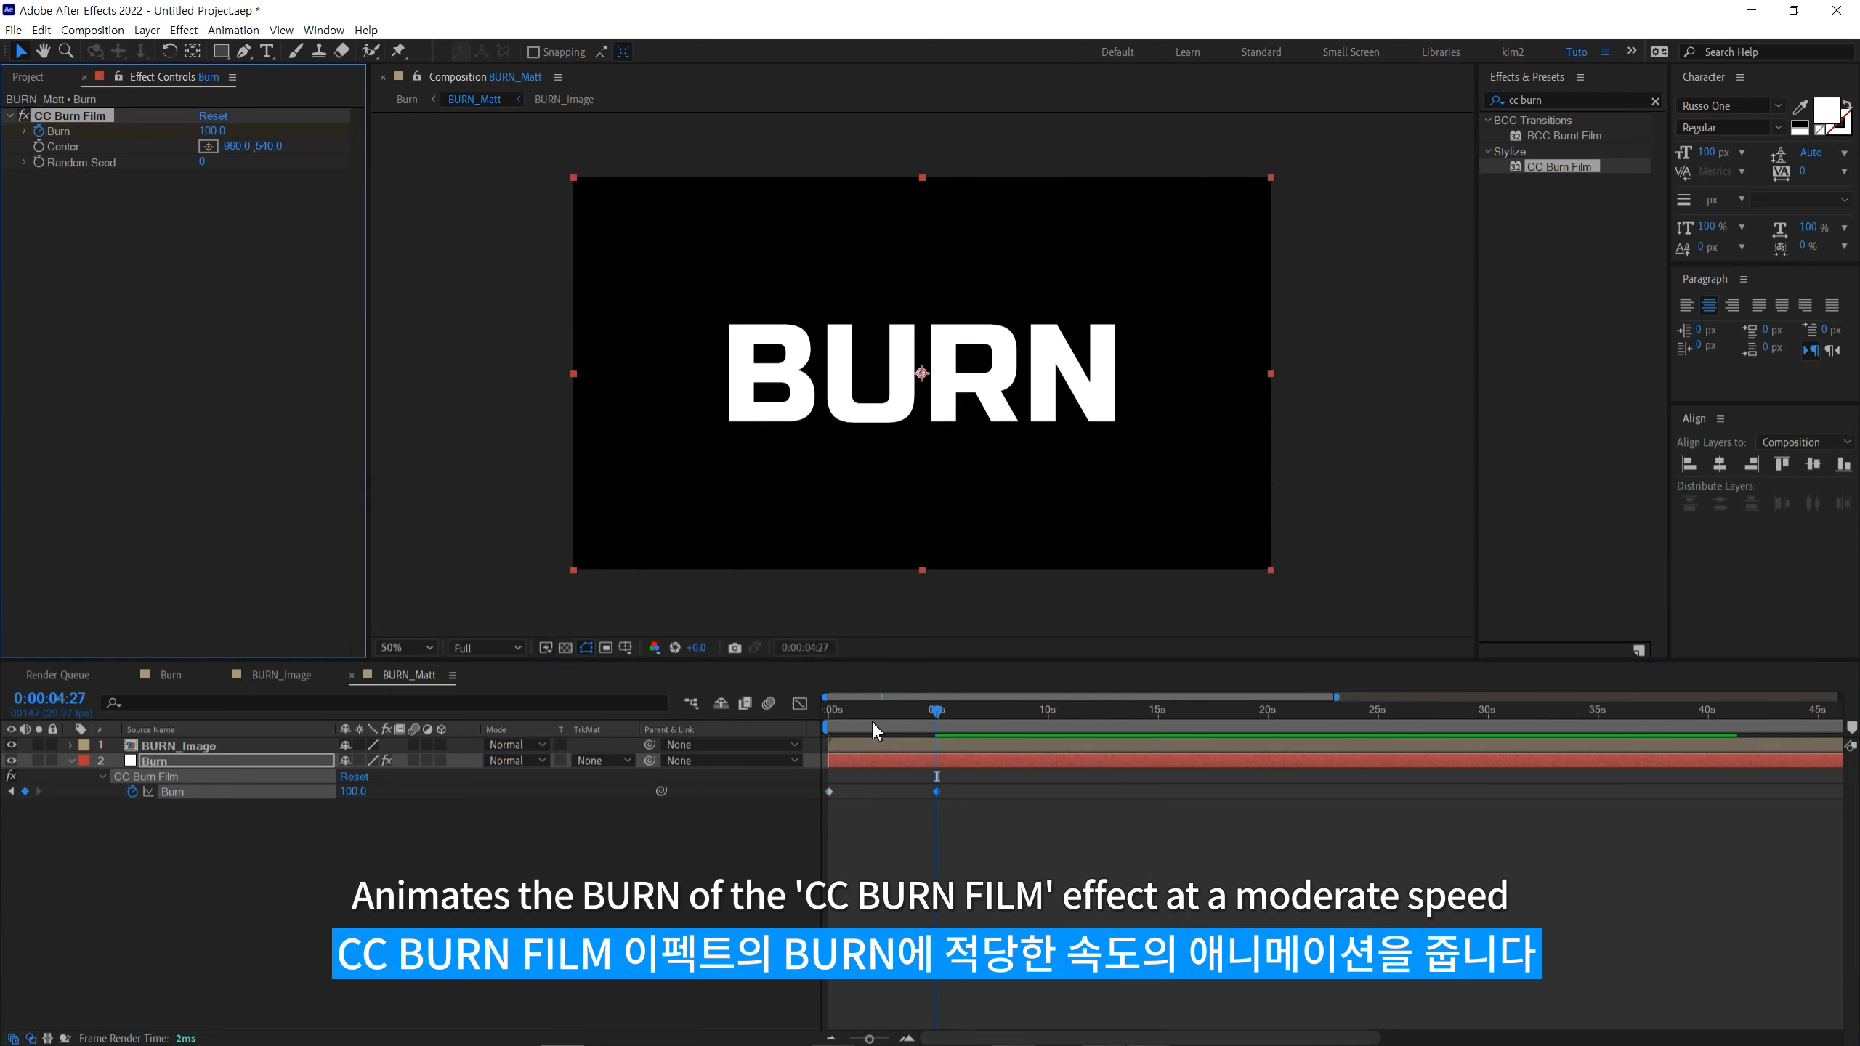
# Step: Speed up the burn by moving its end keyframe to about 2.5 seconds, and preview the animation
pyautogui.press('Home')
pyautogui.press('=')
pyautogui.press('space')
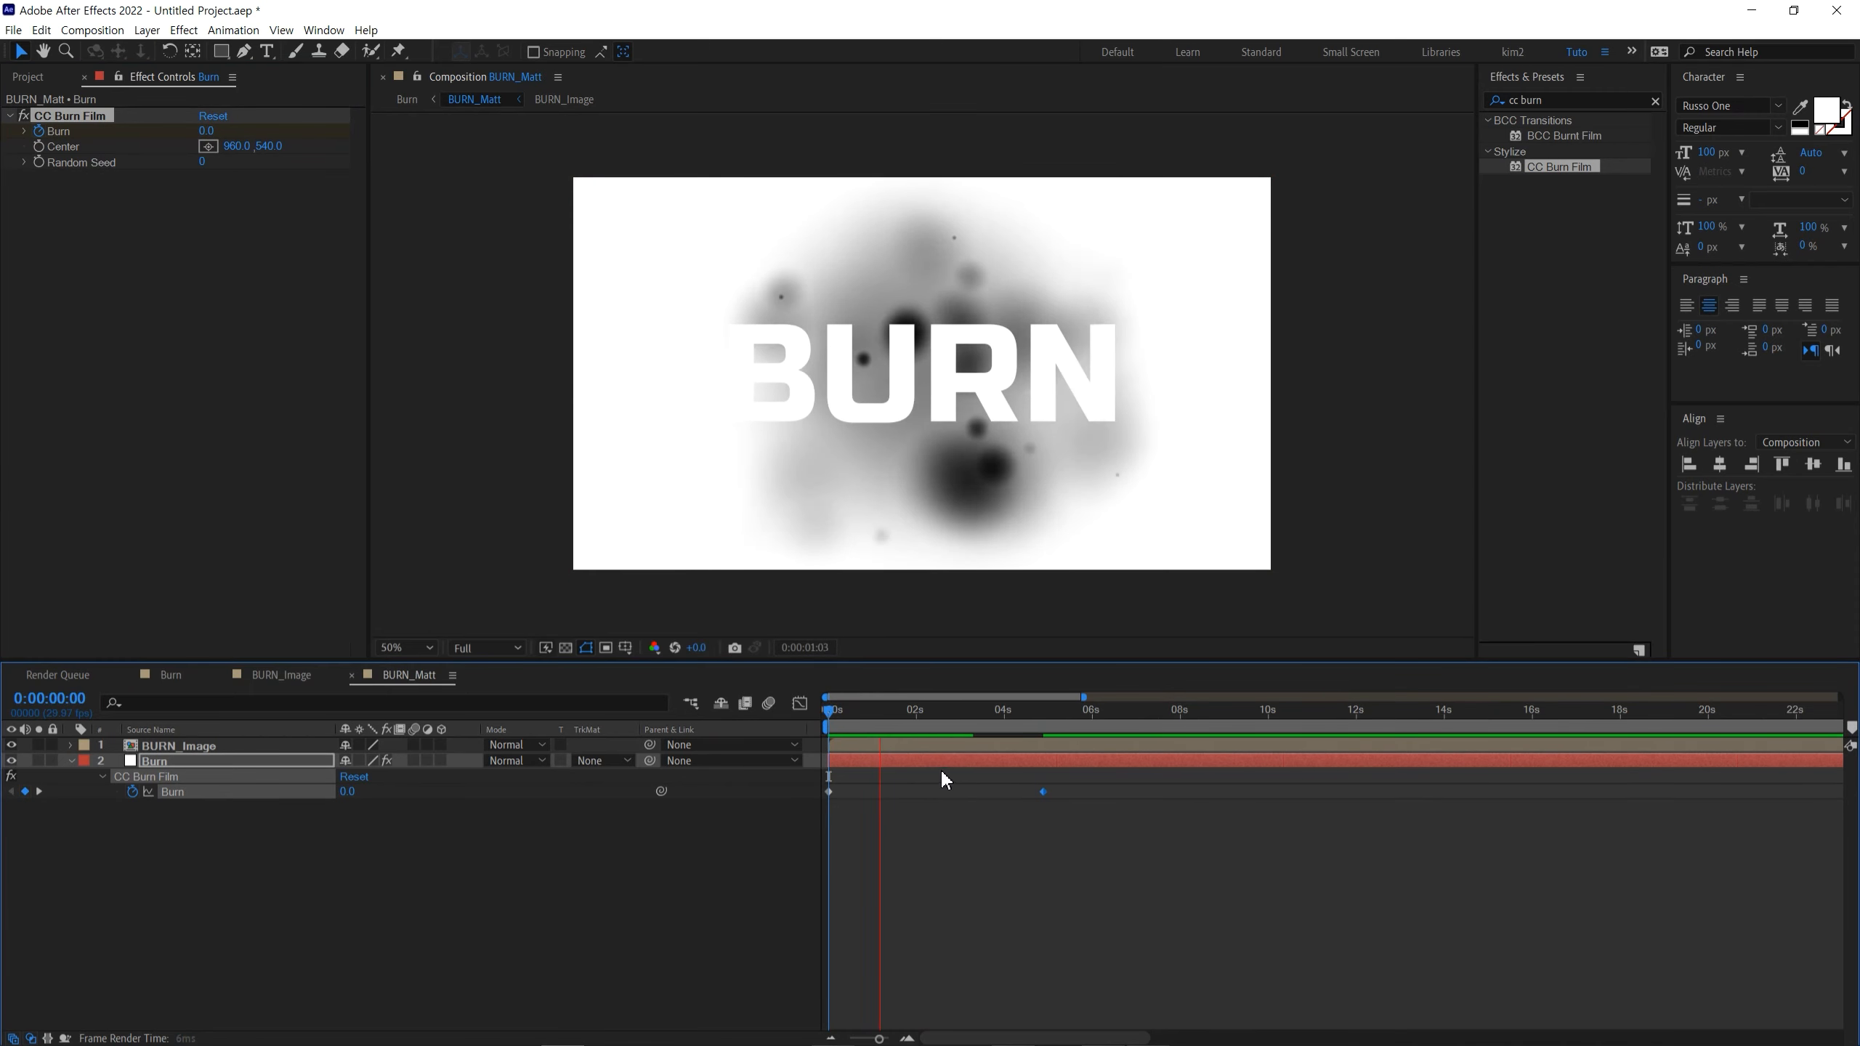
pyautogui.moveTo(1045, 792); pyautogui.dragTo(941, 791)
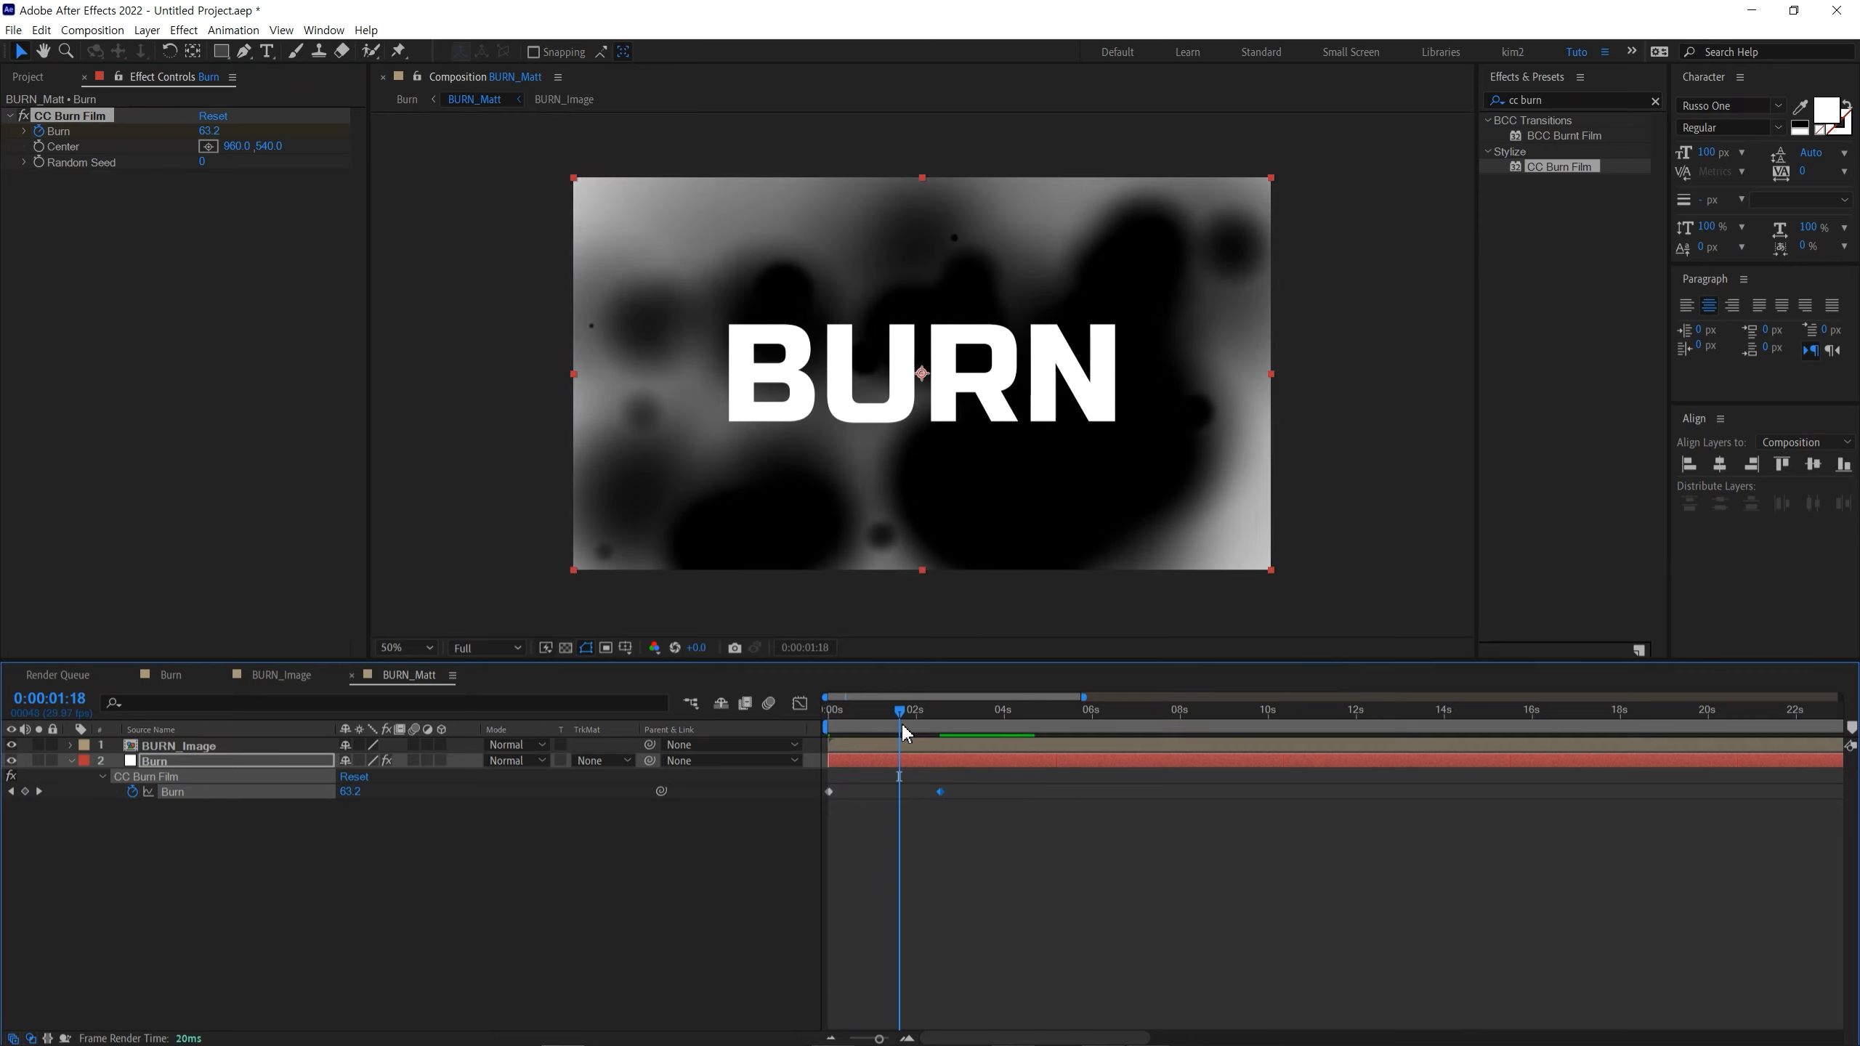
pyautogui.press('Home')
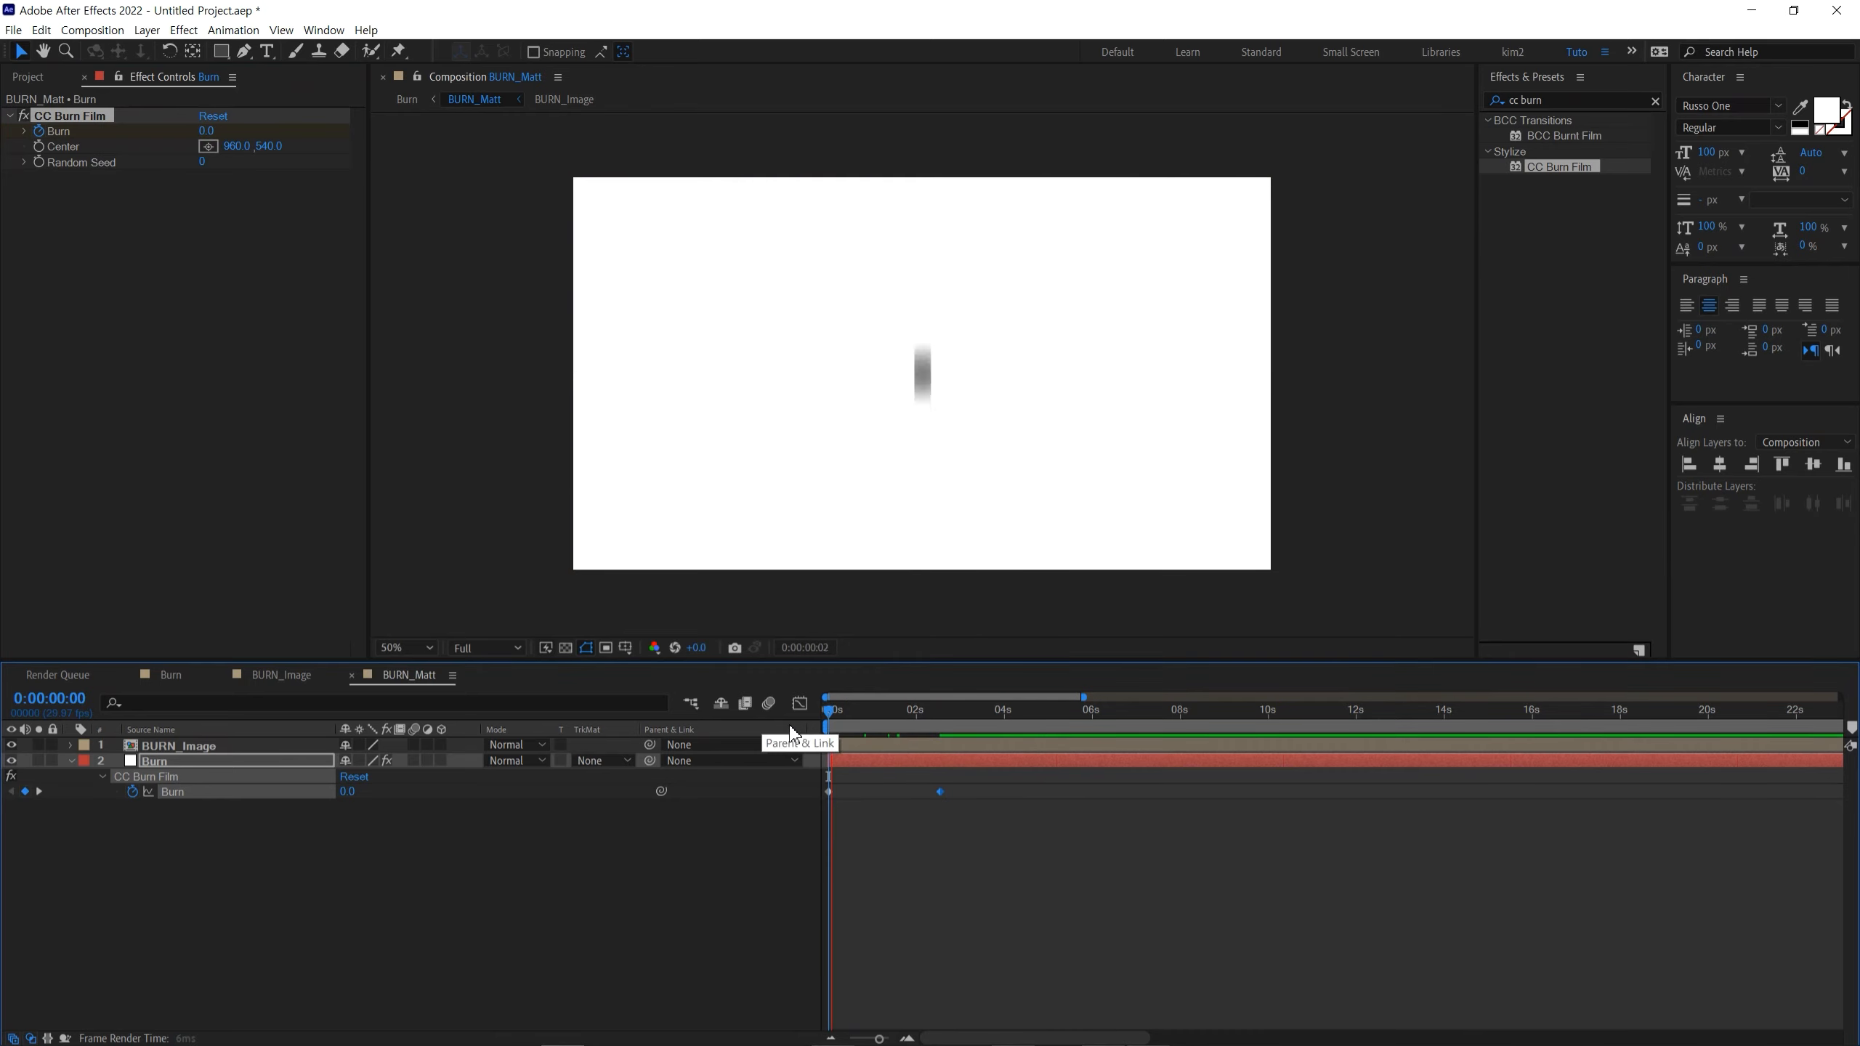
pyautogui.press('space')
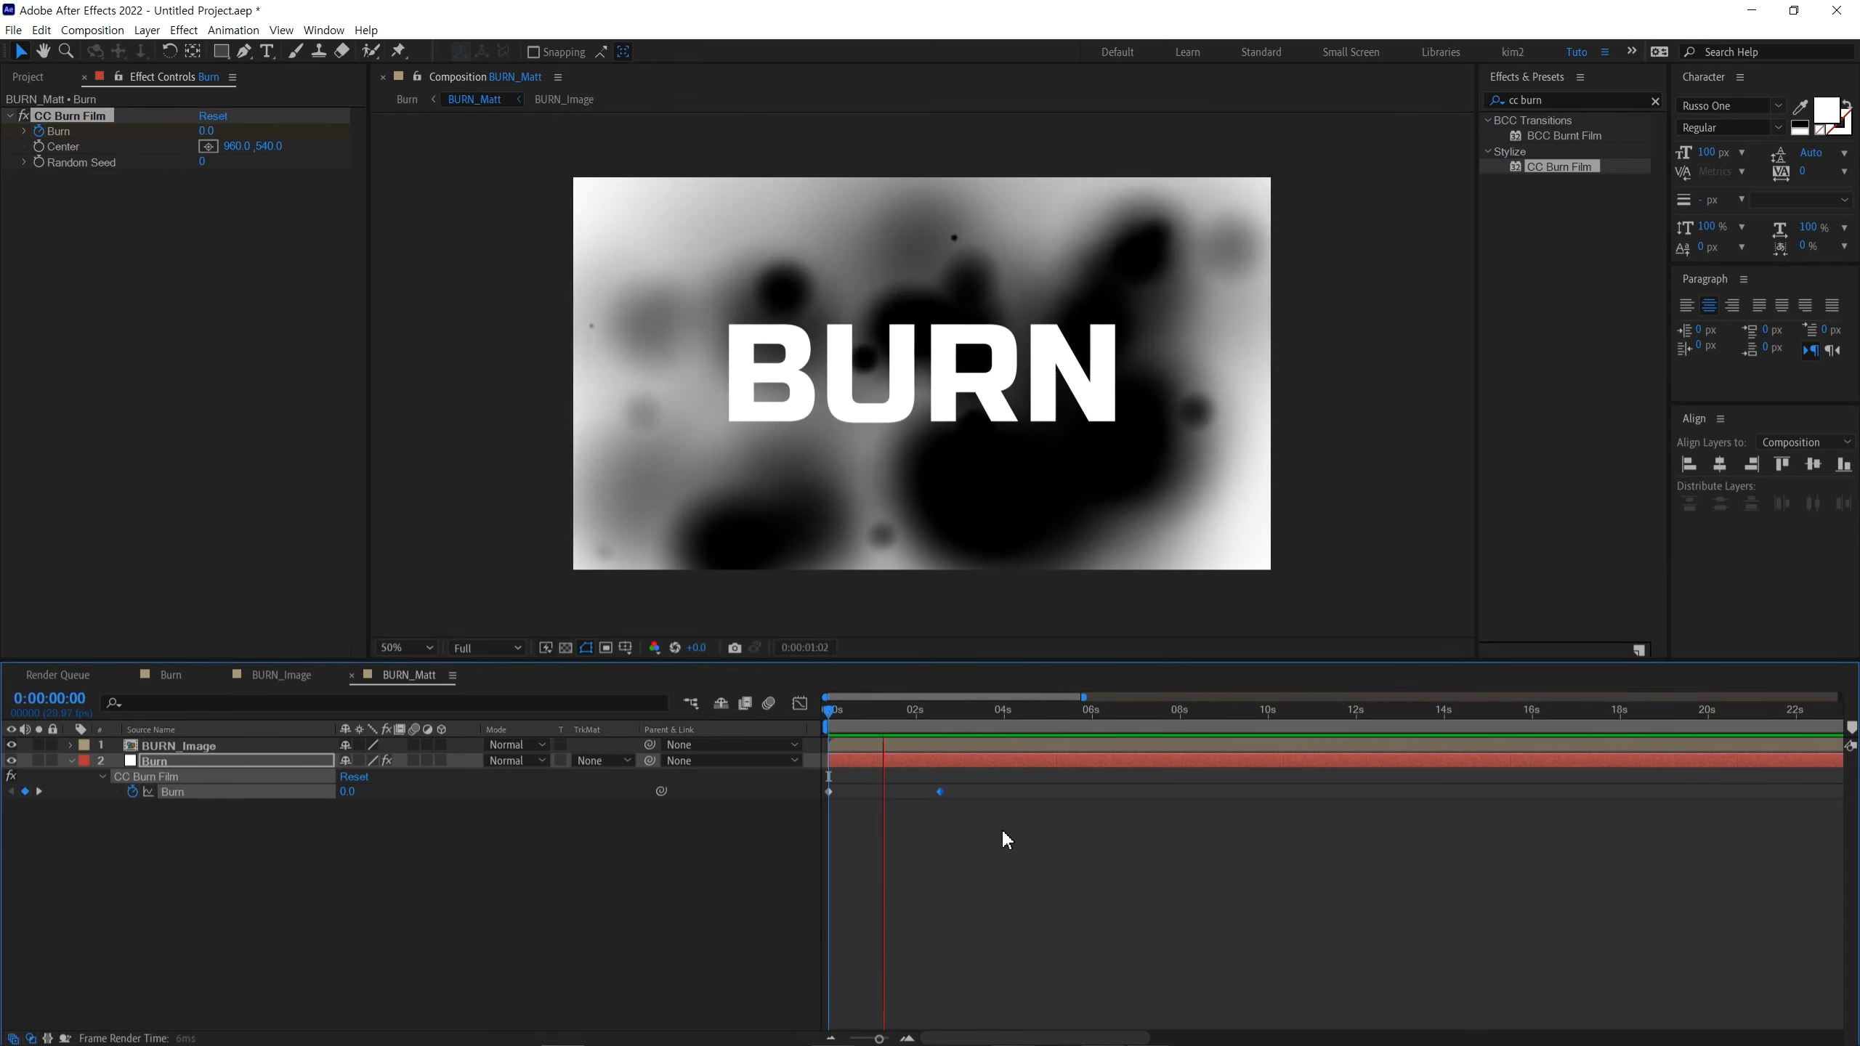
pyautogui.moveTo(886, 717); pyautogui.dragTo(897, 732)
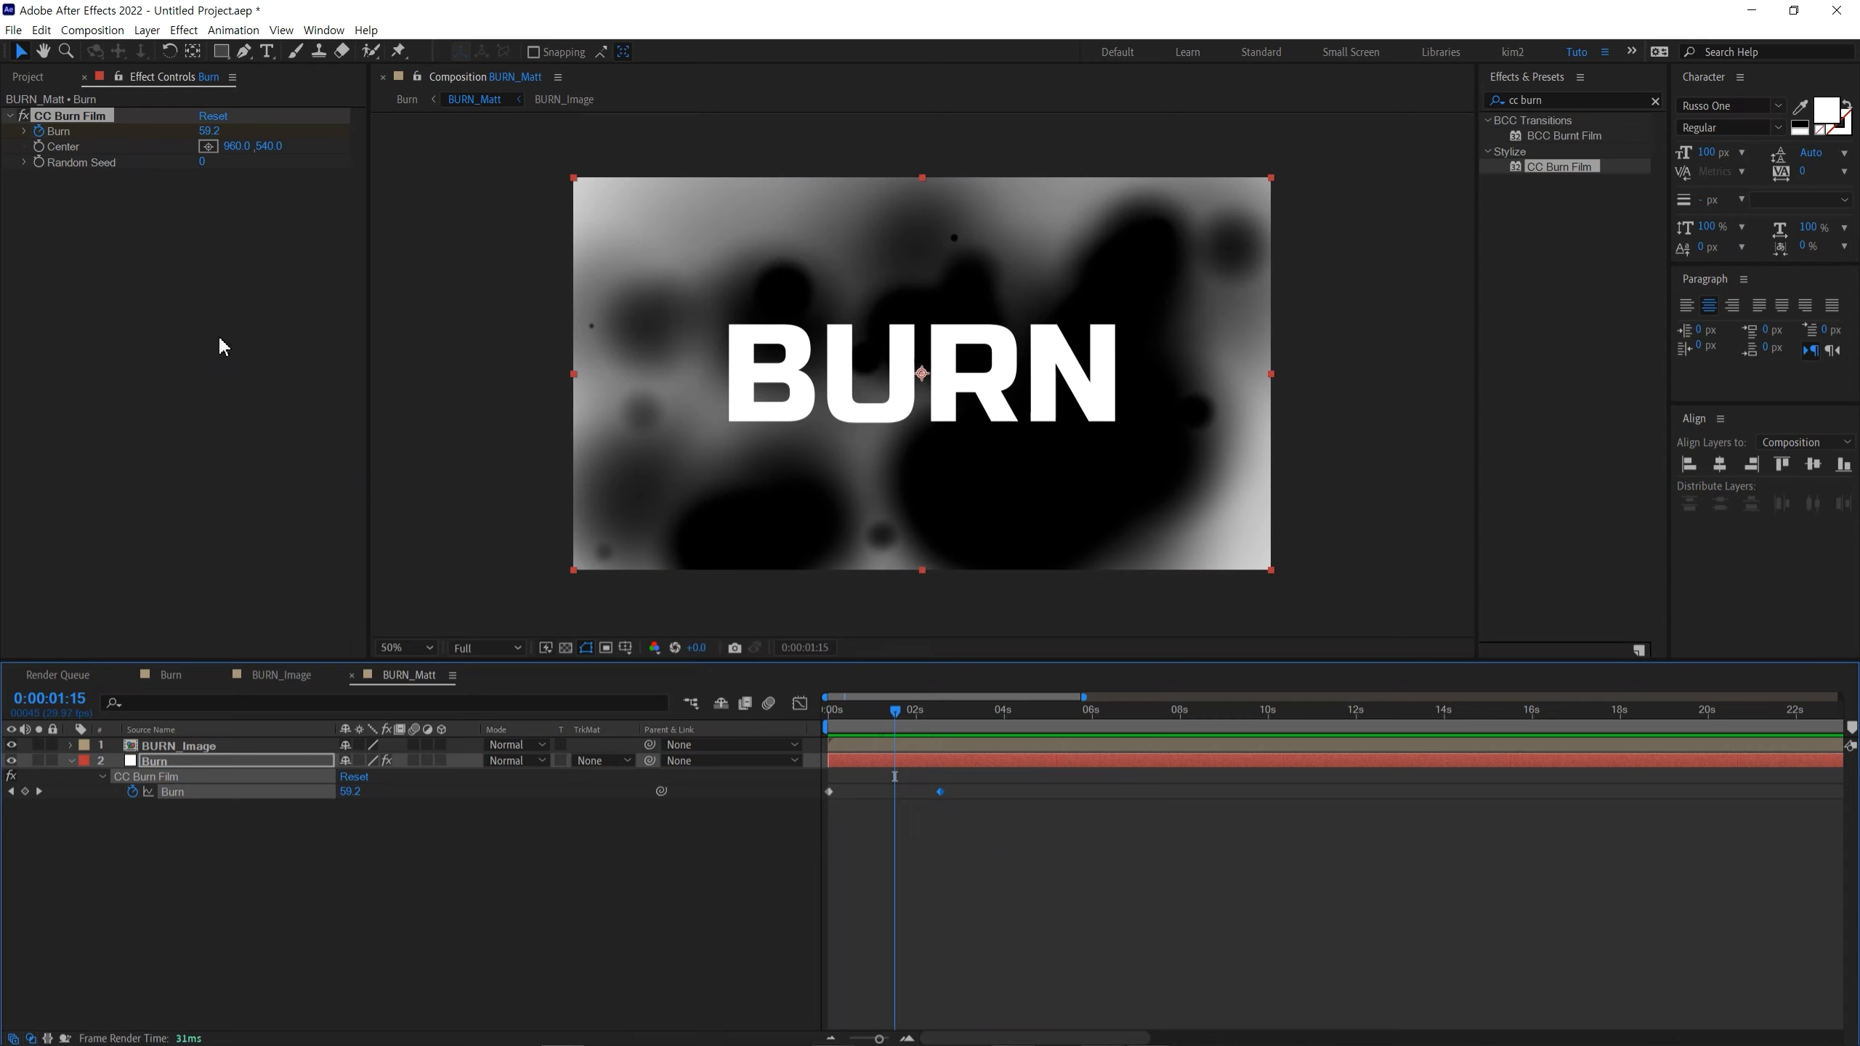
# Step: Set the BURN_Image layer's blending mode to Soft Light and check the blend around 0:00:01:16
pyautogui.click(176, 745)
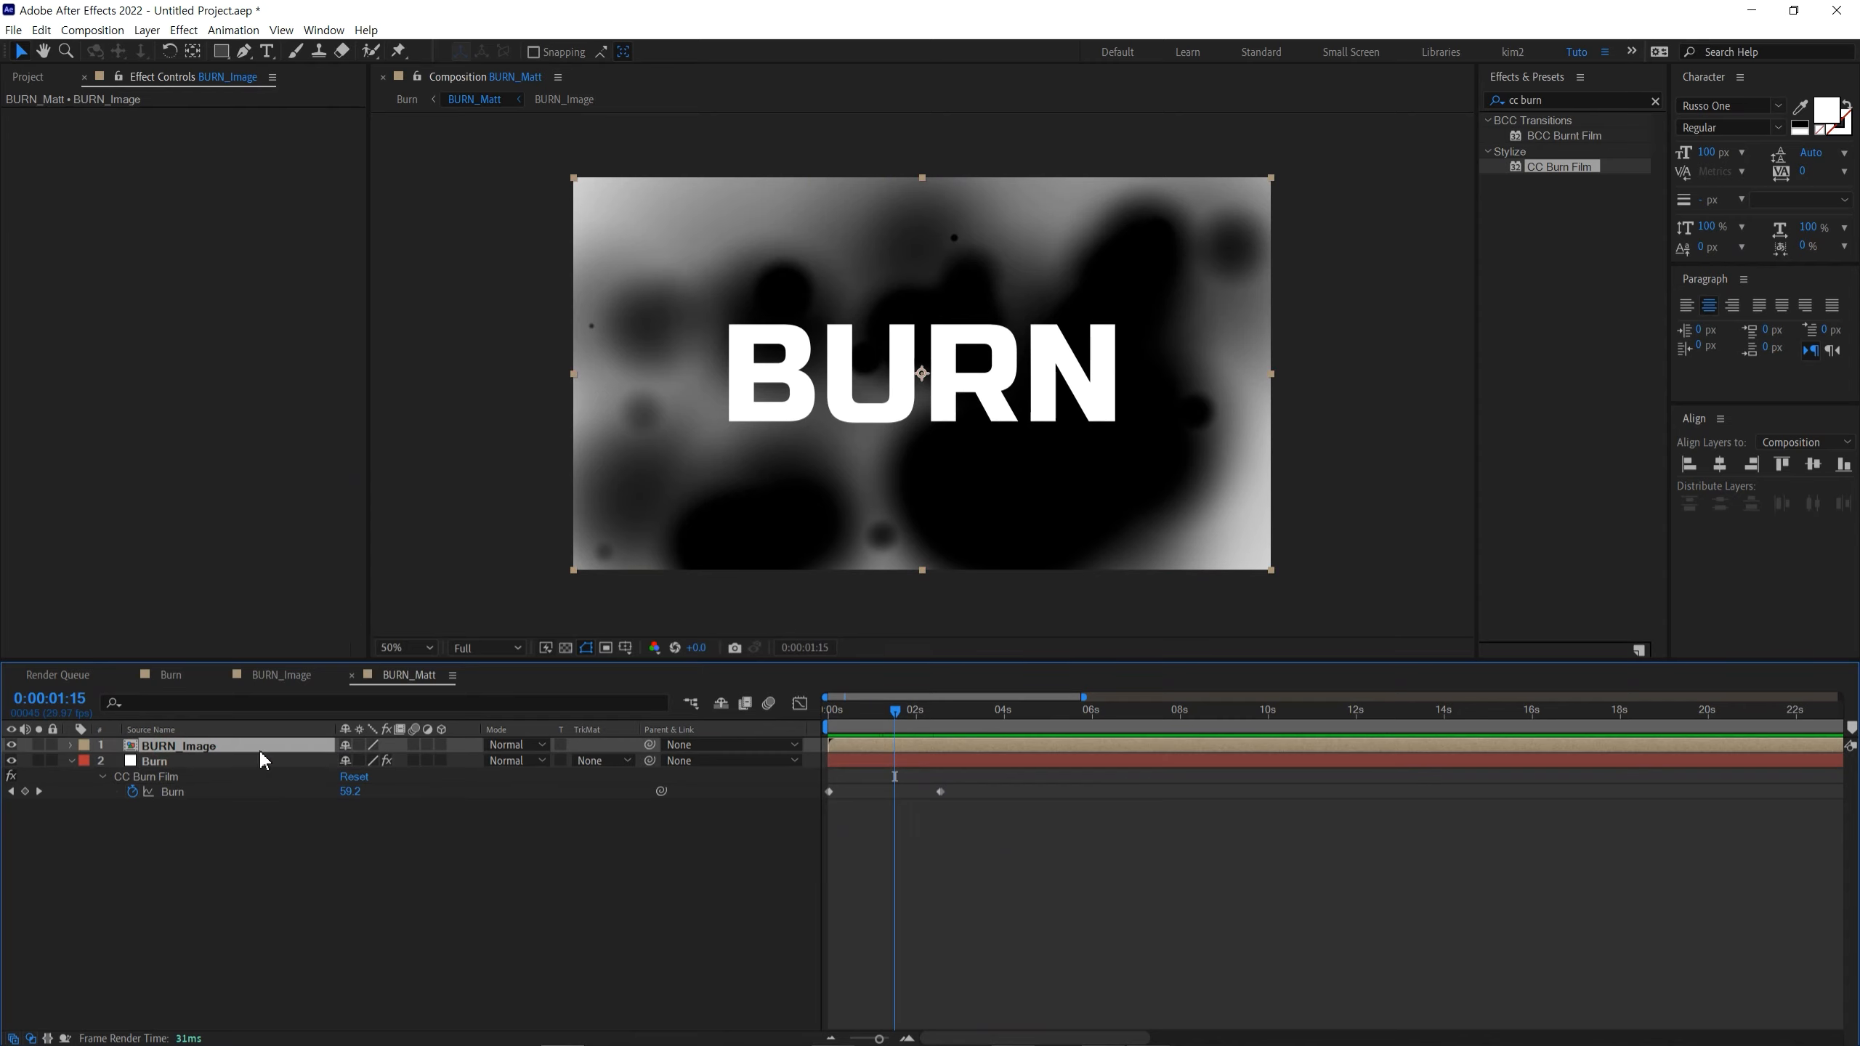
pyautogui.click(507, 745)
pyautogui.click(539, 358)
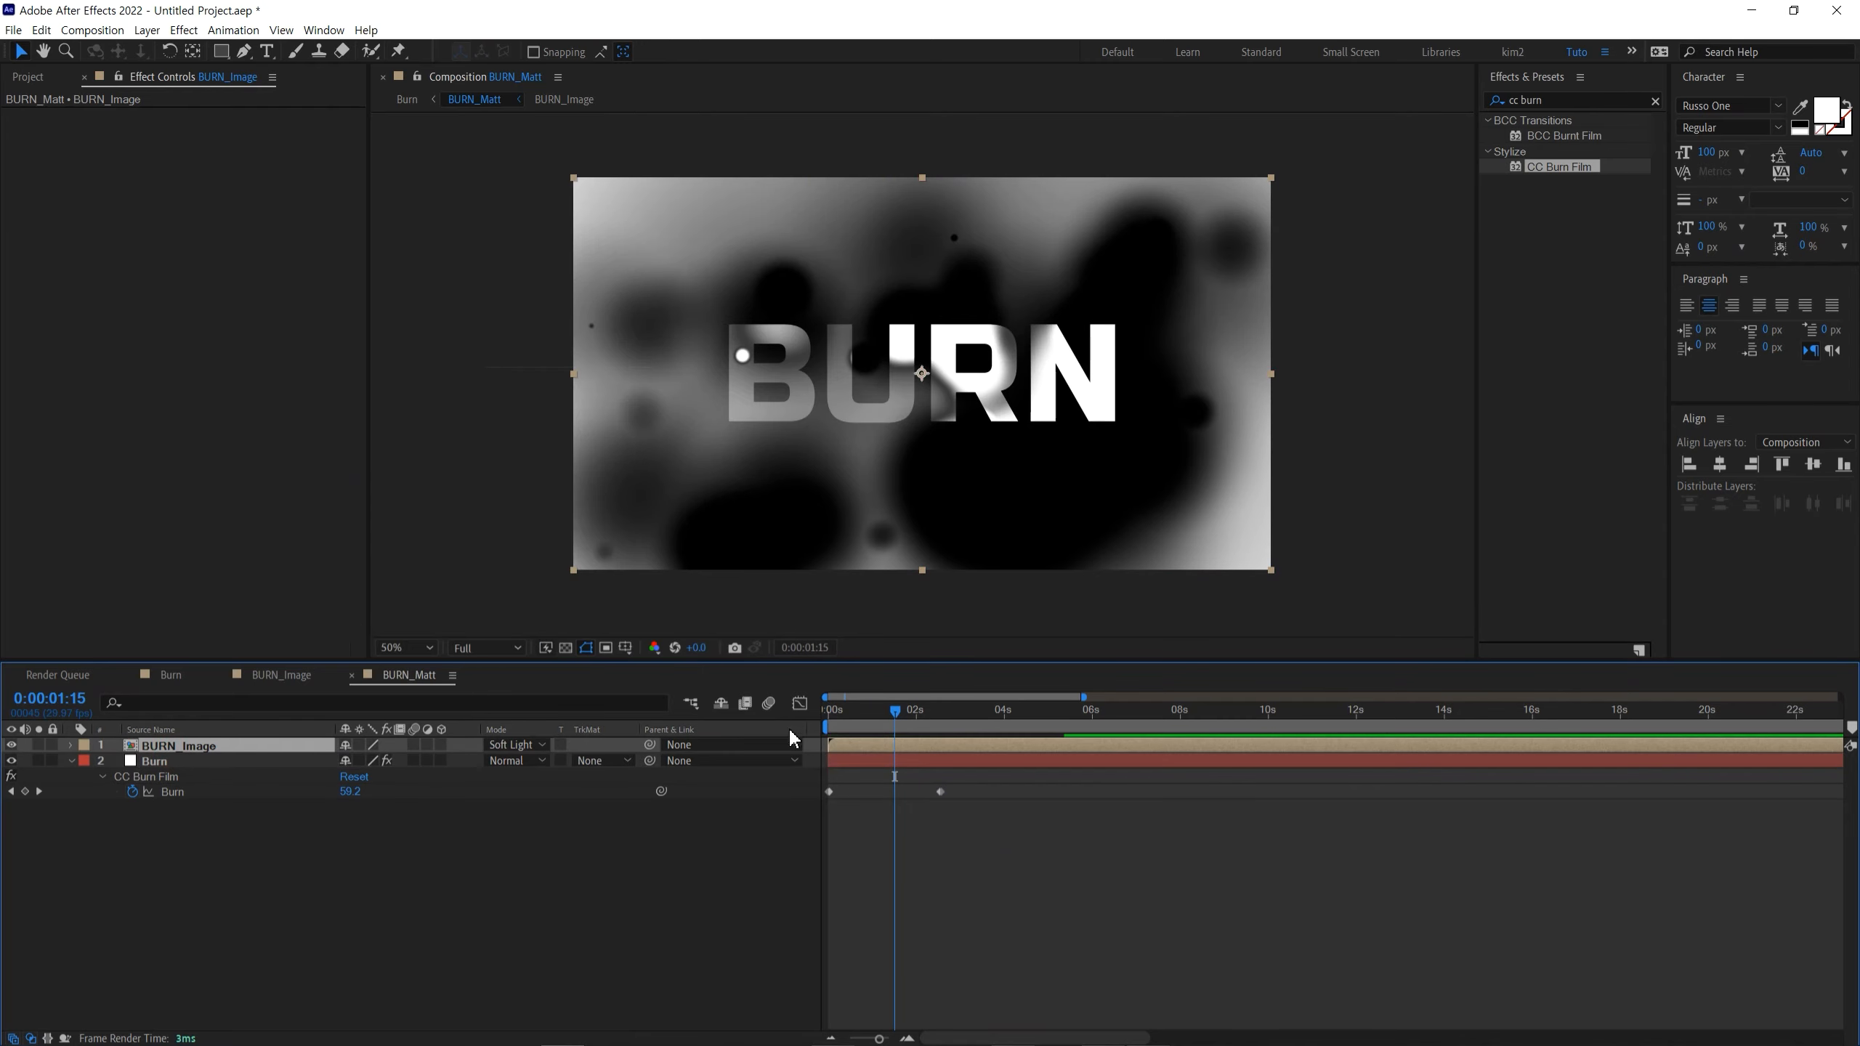
pyautogui.moveTo(853, 725); pyautogui.dragTo(896, 729)
# Step: Find the Solid Composite effect and apply it to the Burn solid
pyautogui.click(237, 761)
pyautogui.click(564, 649)
pyautogui.click(1566, 101)
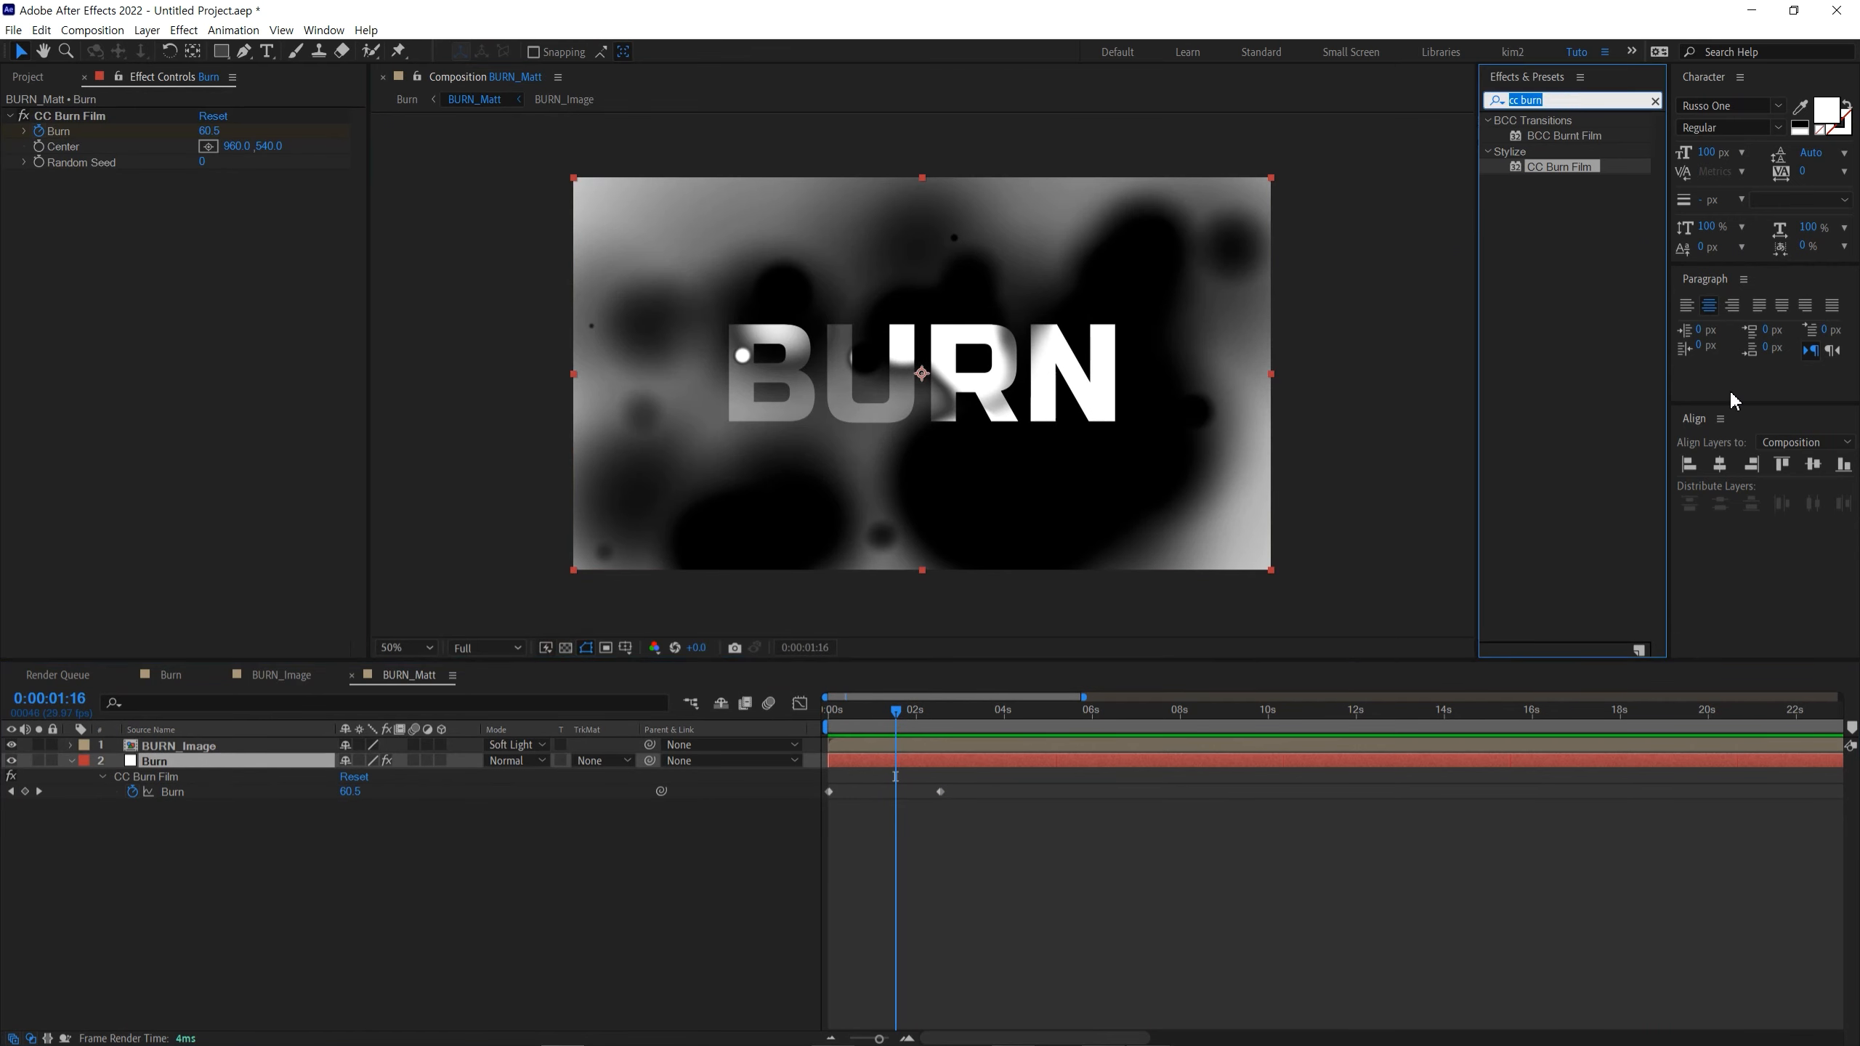
pyautogui.write('sol')
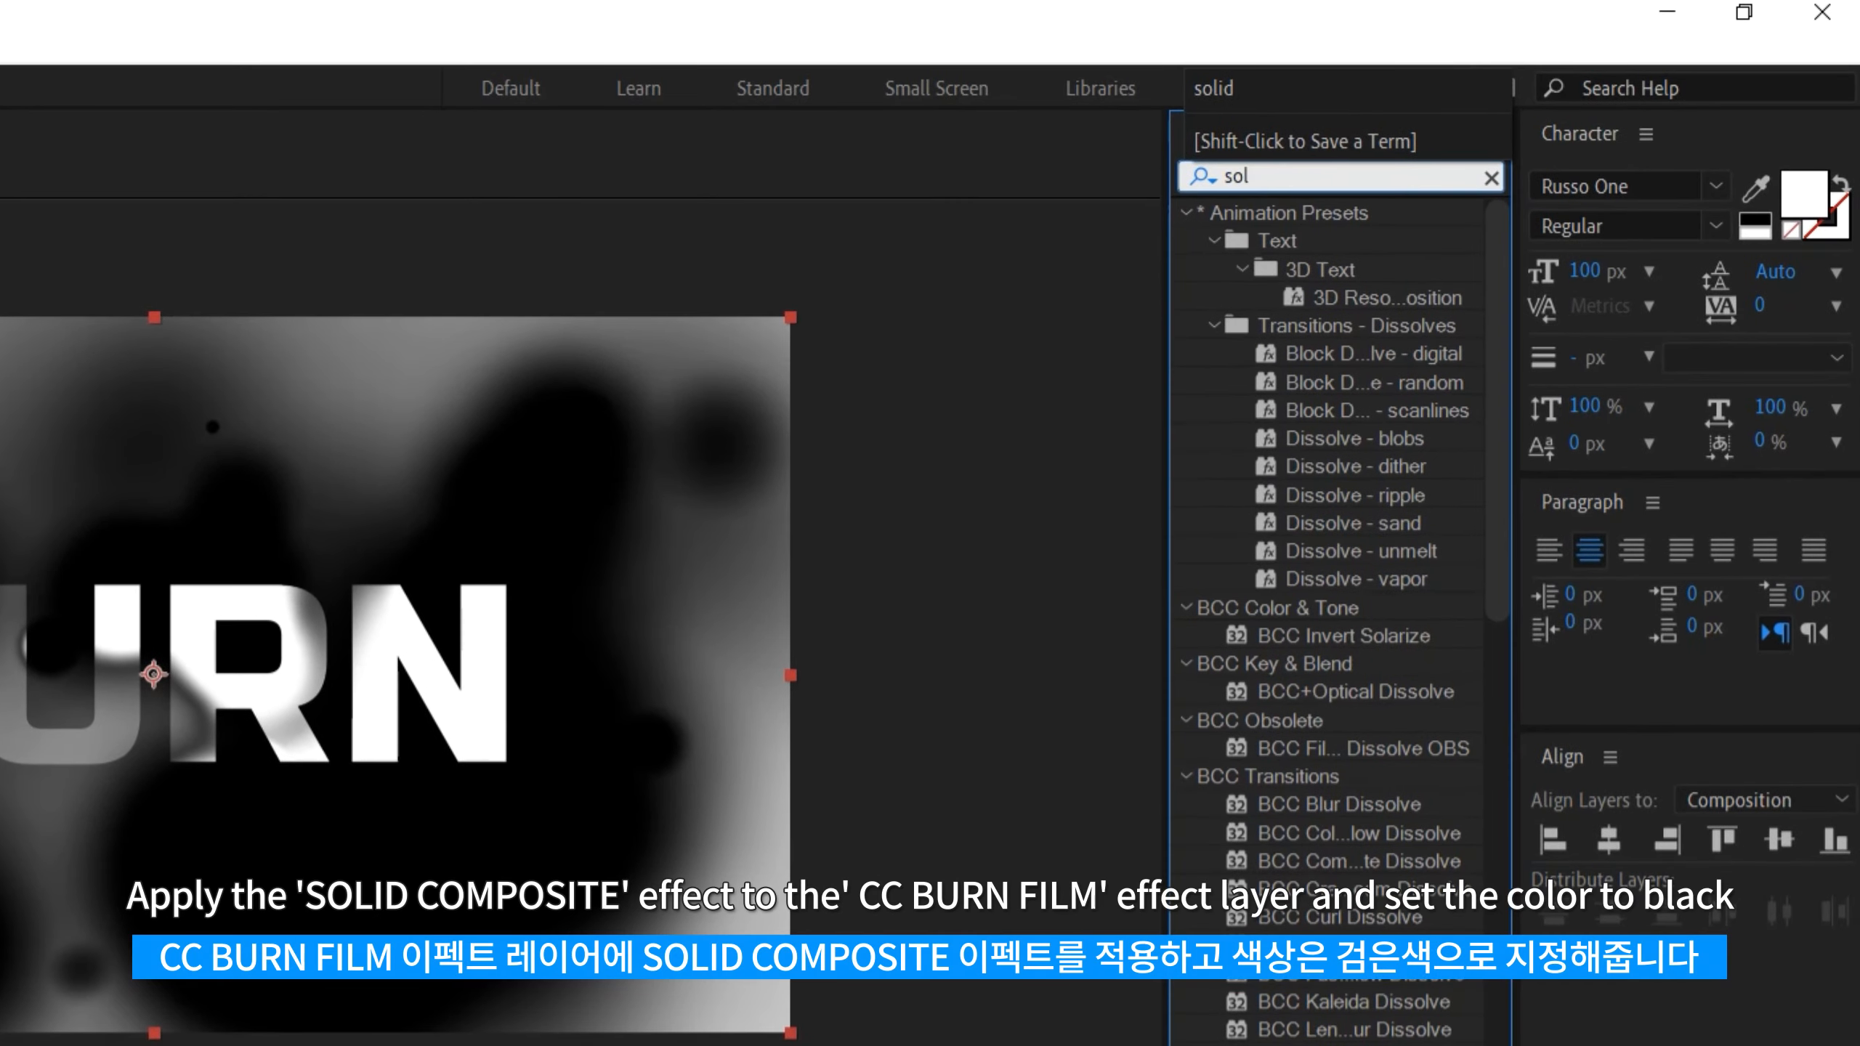
pyautogui.write('id')
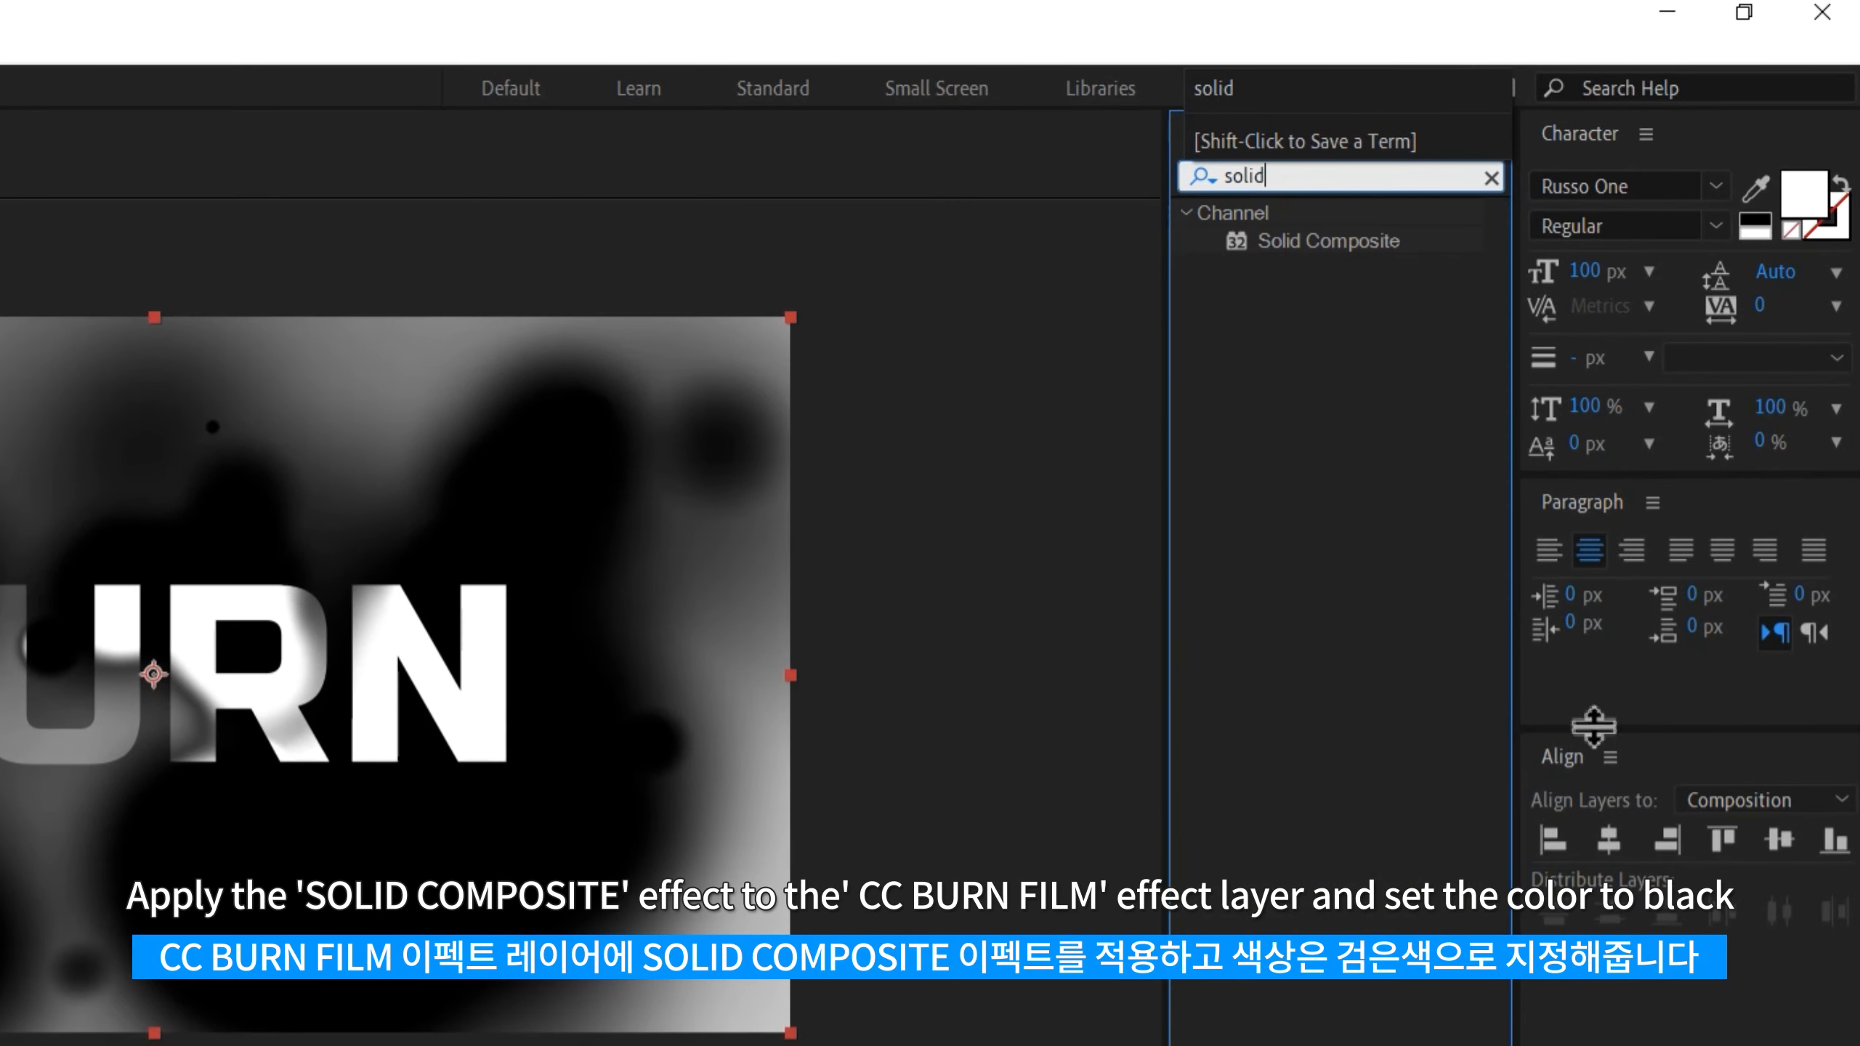
pyautogui.doubleClick(1343, 244)
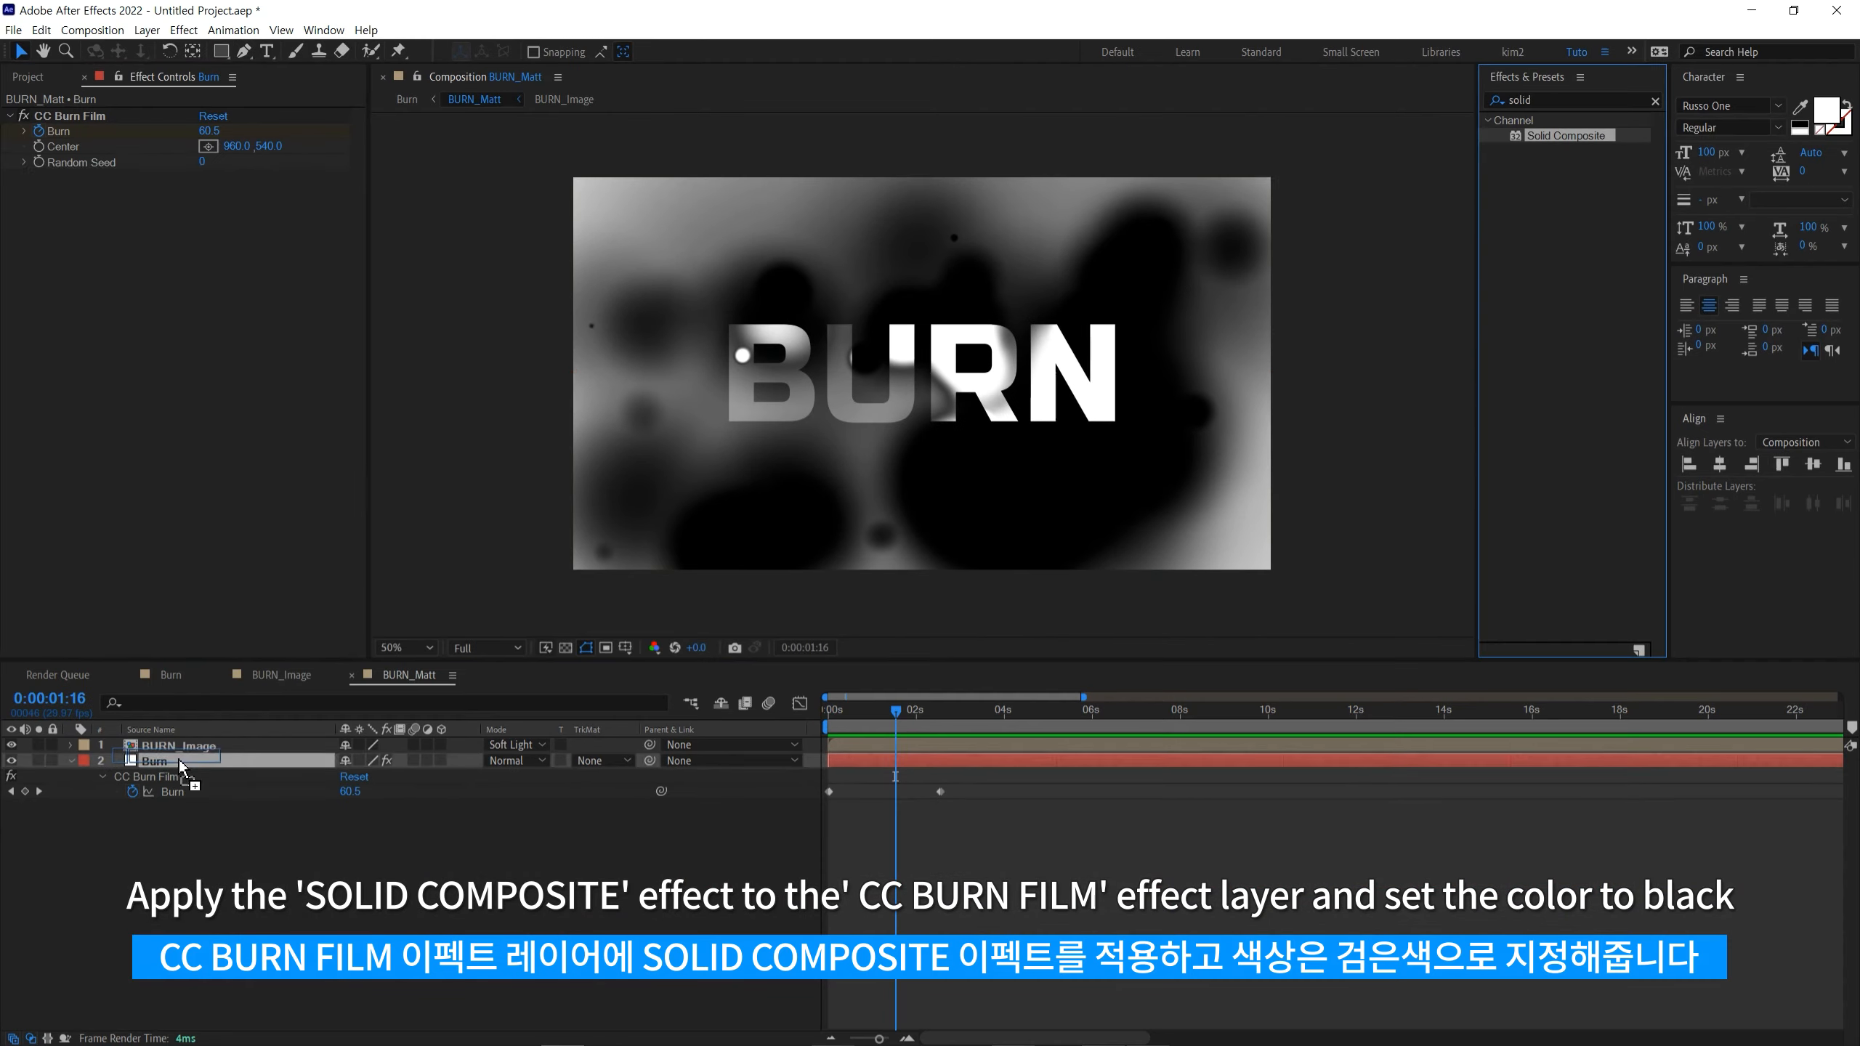
# Step: Set the Solid Composite color to black and preview the burn animation
pyautogui.click(207, 208)
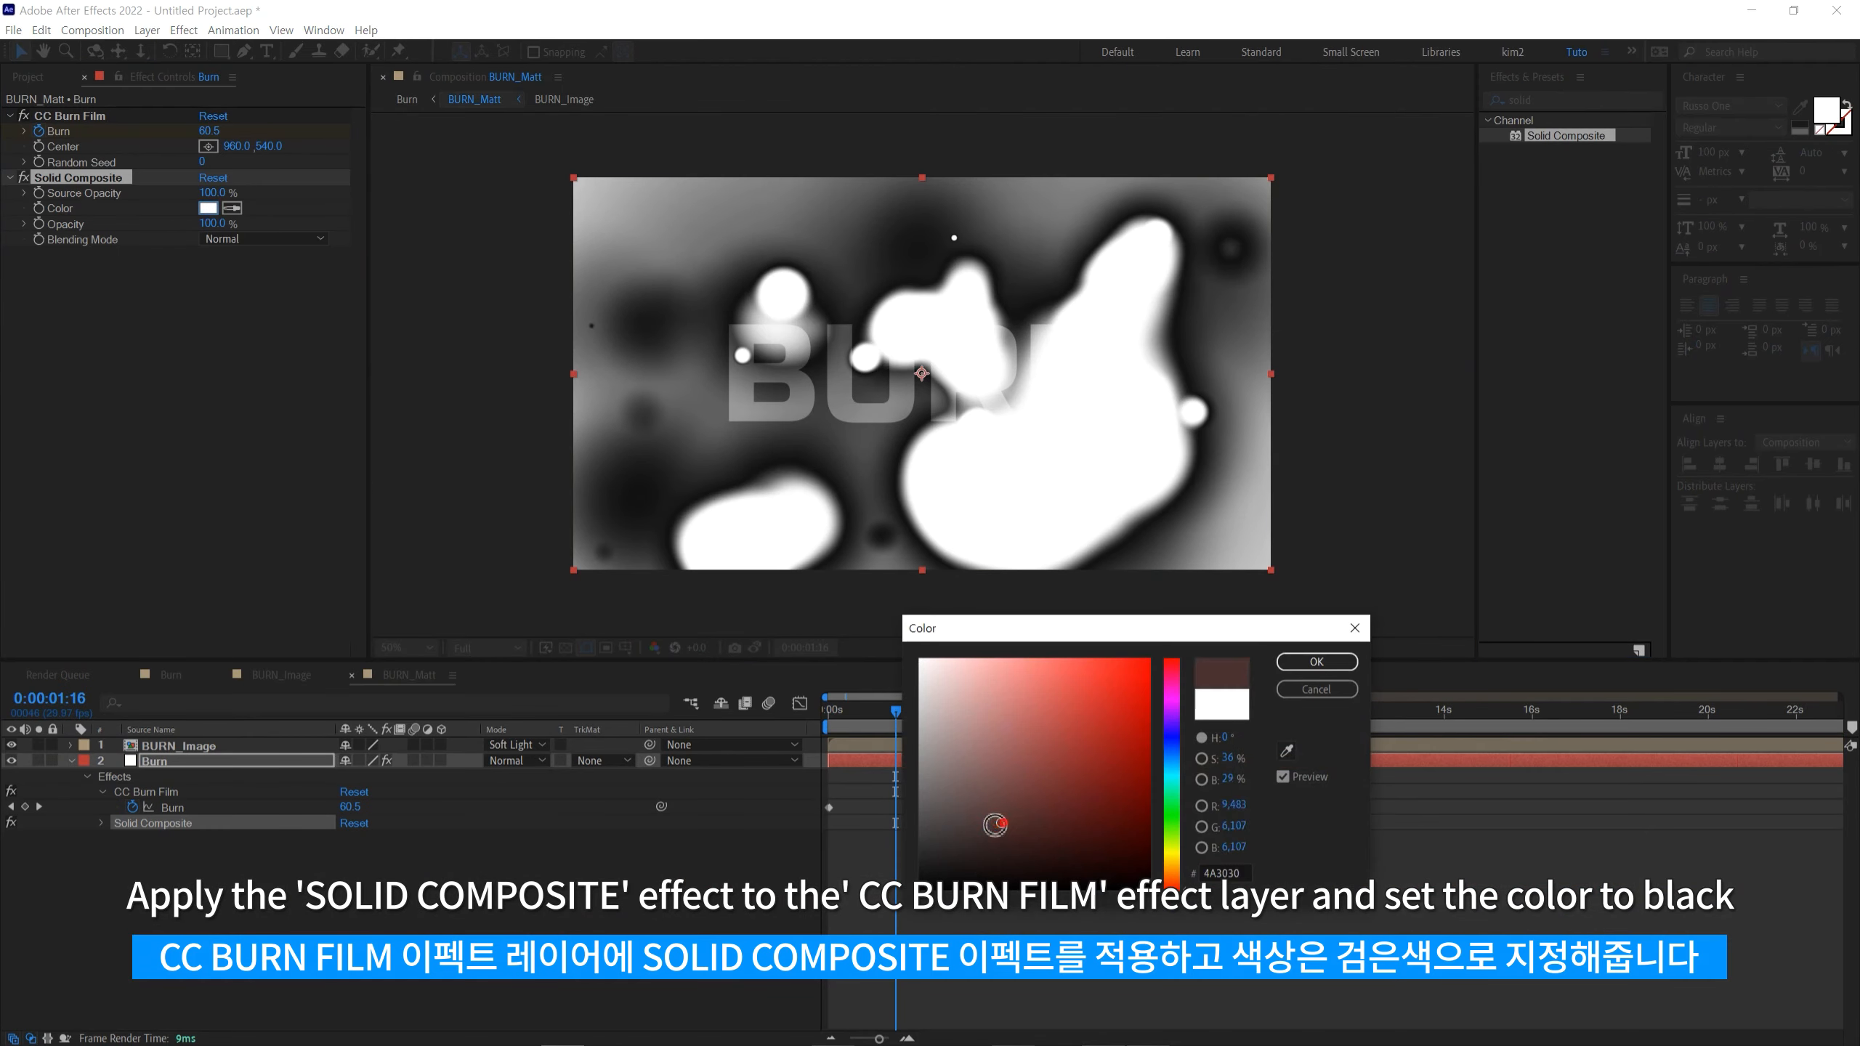
pyautogui.moveTo(1000, 817); pyautogui.dragTo(858, 923)
pyautogui.click(1315, 662)
pyautogui.click(843, 721)
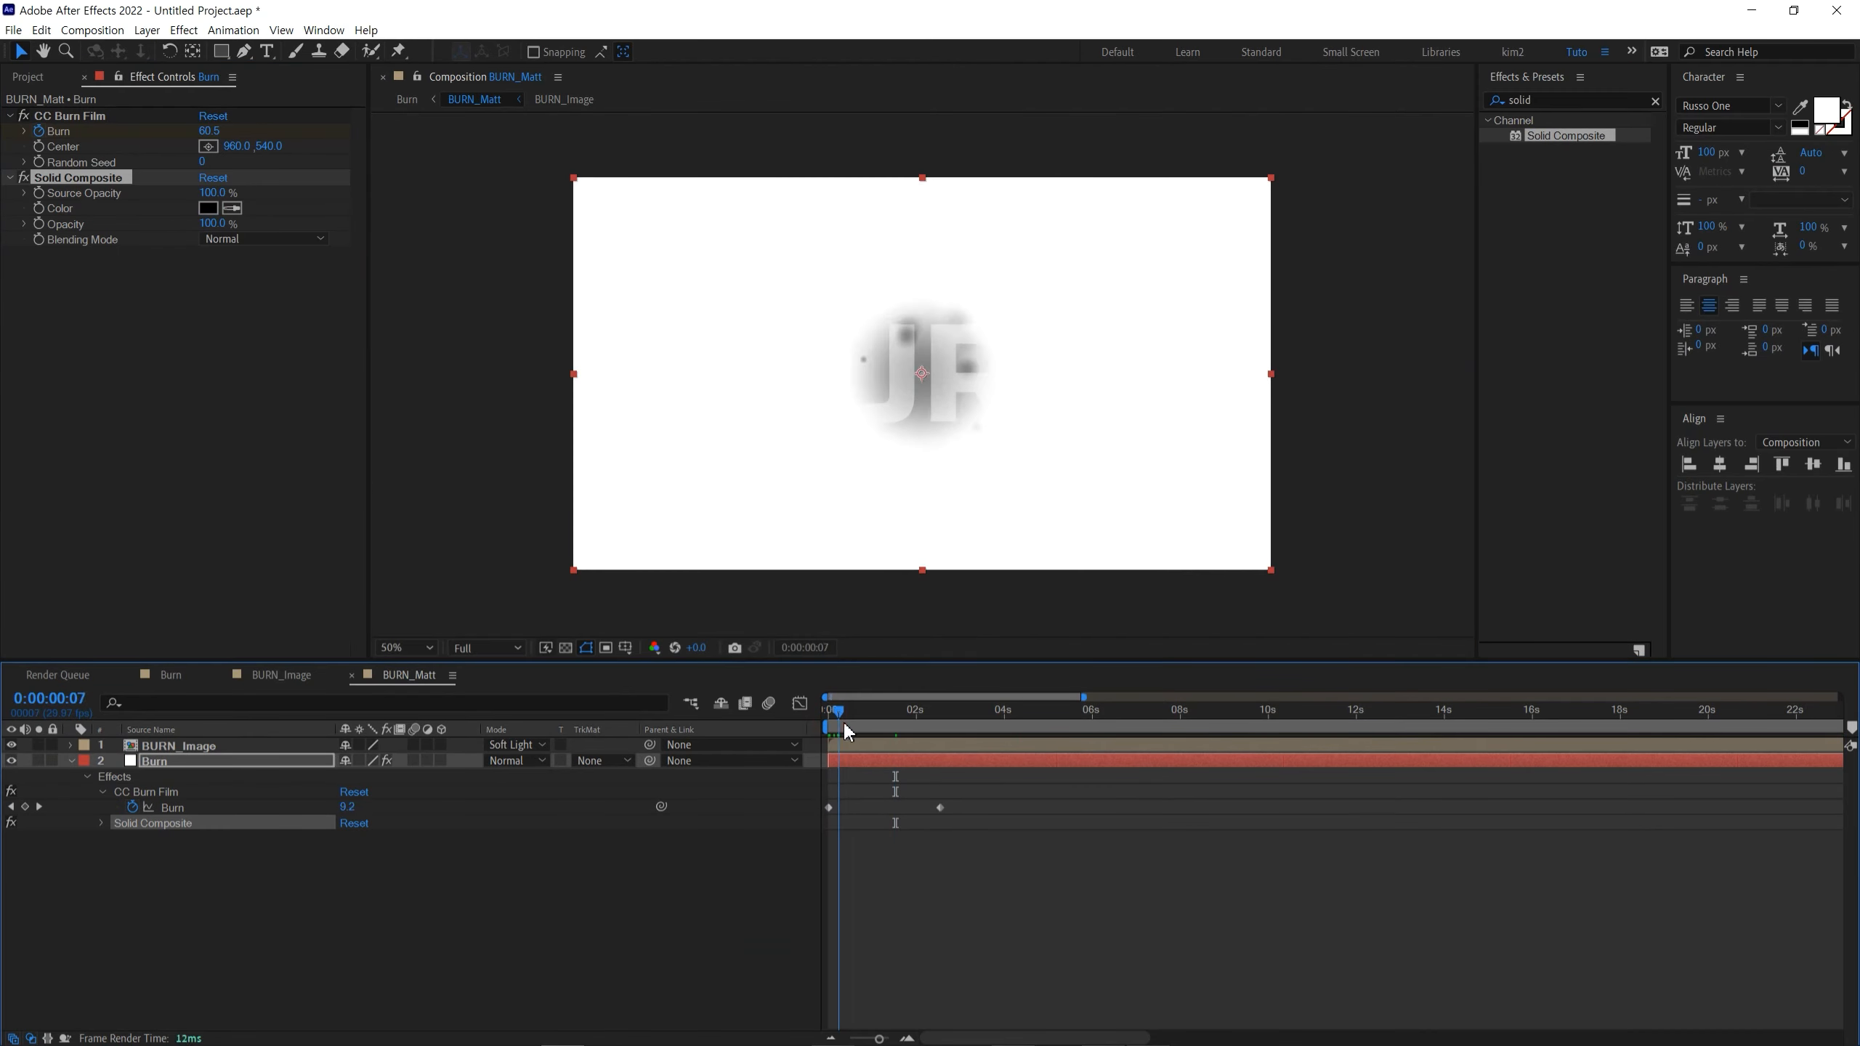
pyautogui.press('space')
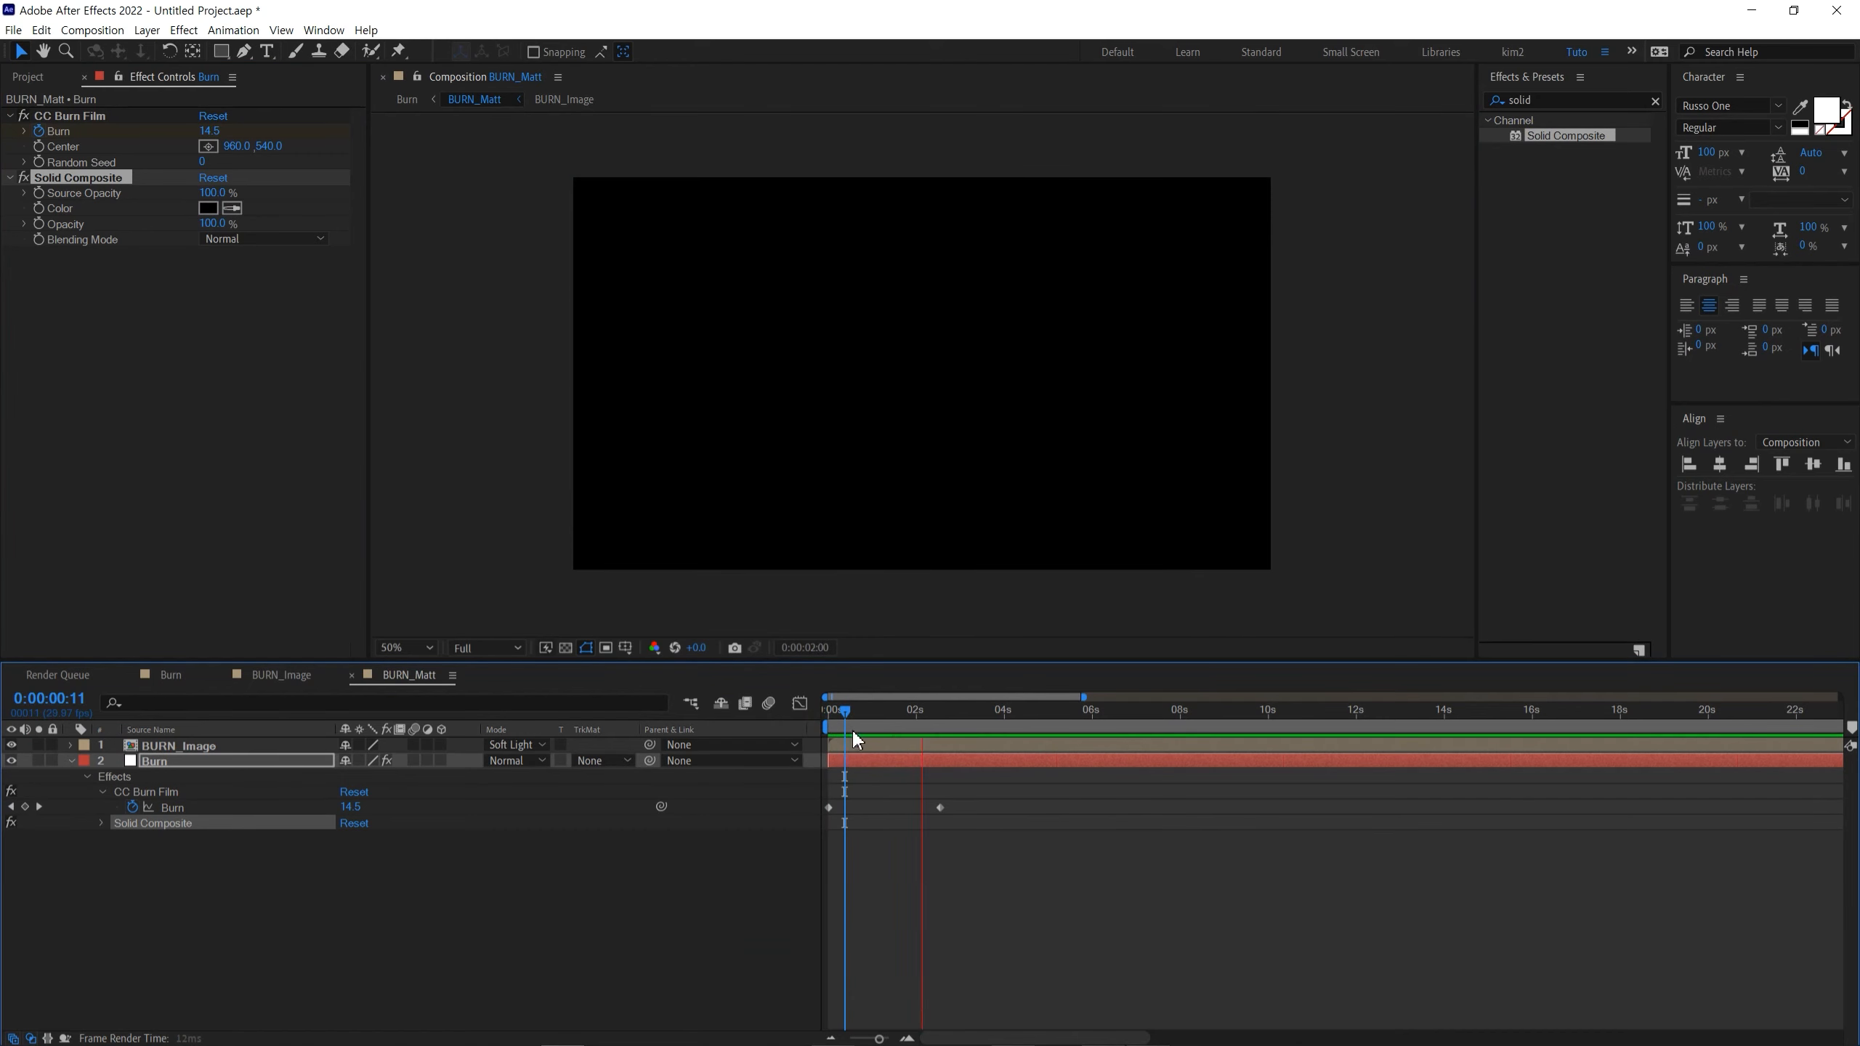
# Step: Try placing the CC Burn Film center at about 376, 718, at the lower left of the text, and preview the burn
pyautogui.moveTo(819, 717); pyautogui.dragTo(884, 720)
pyautogui.click(209, 150)
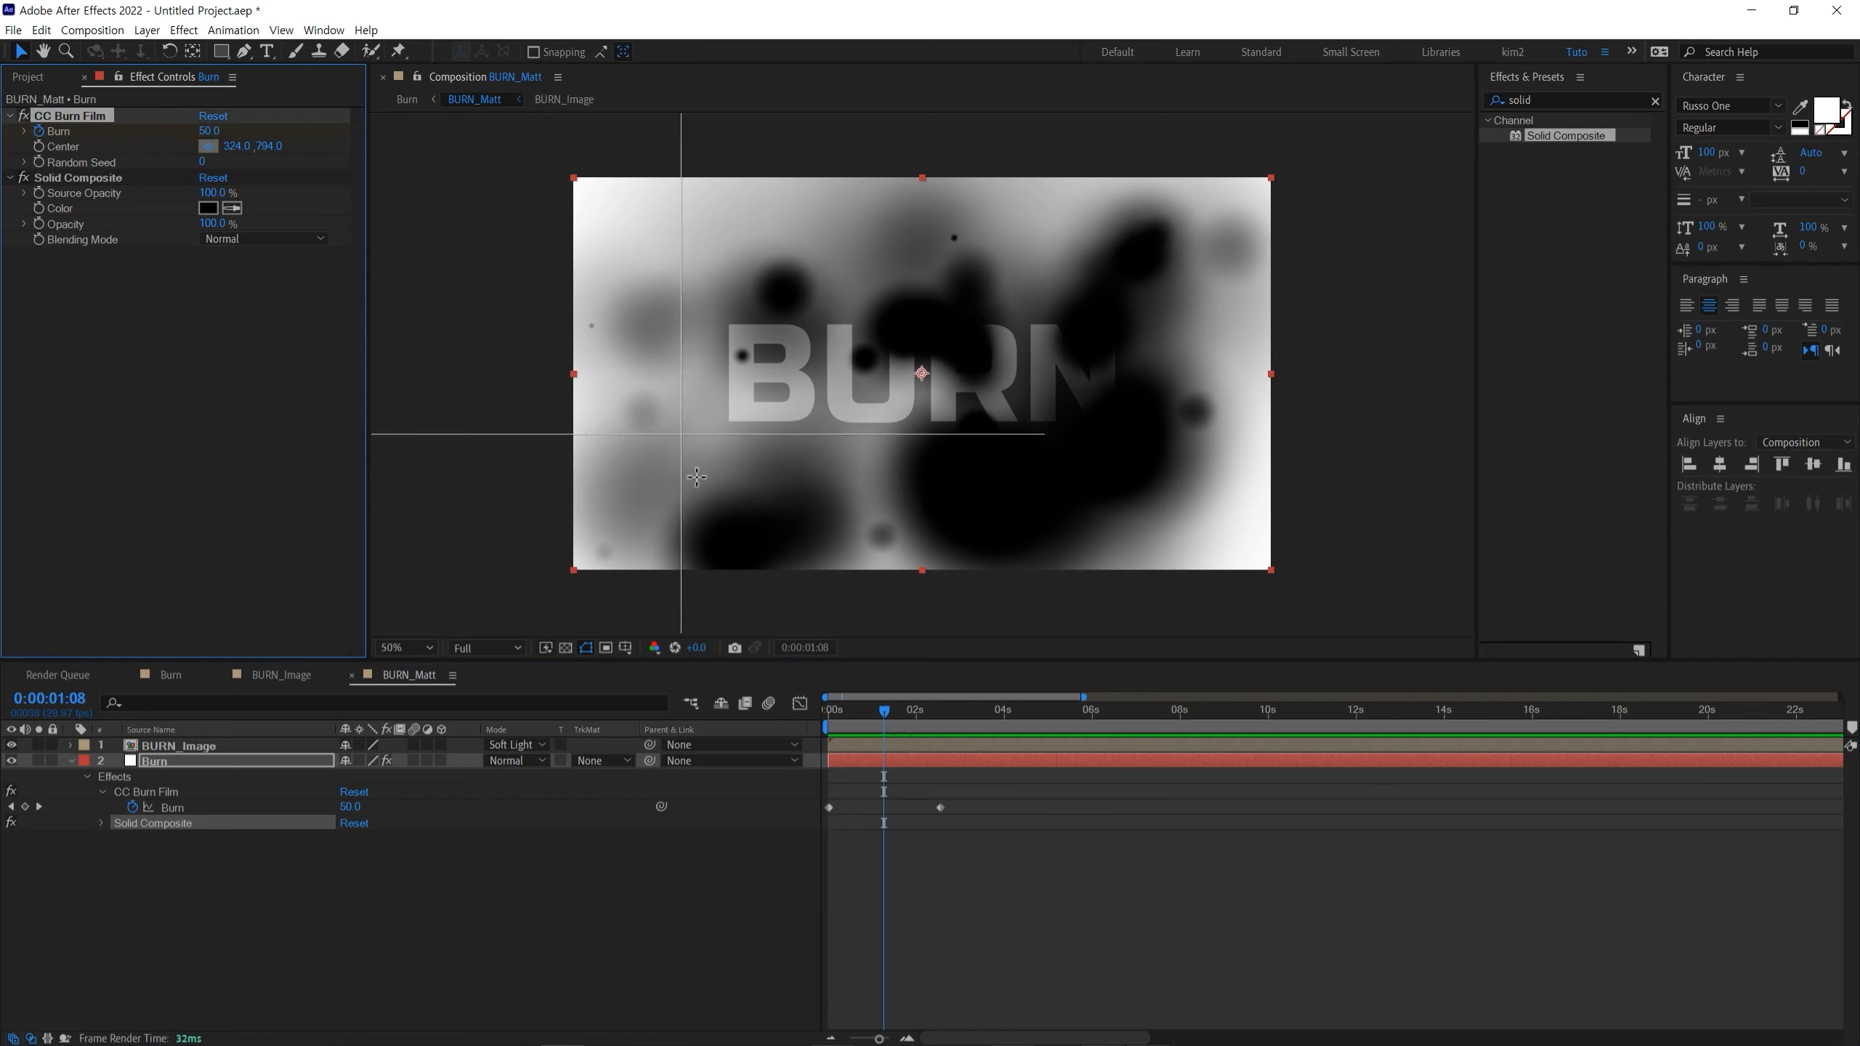
pyautogui.click(698, 452)
pyautogui.moveTo(713, 445); pyautogui.dragTo(711, 440)
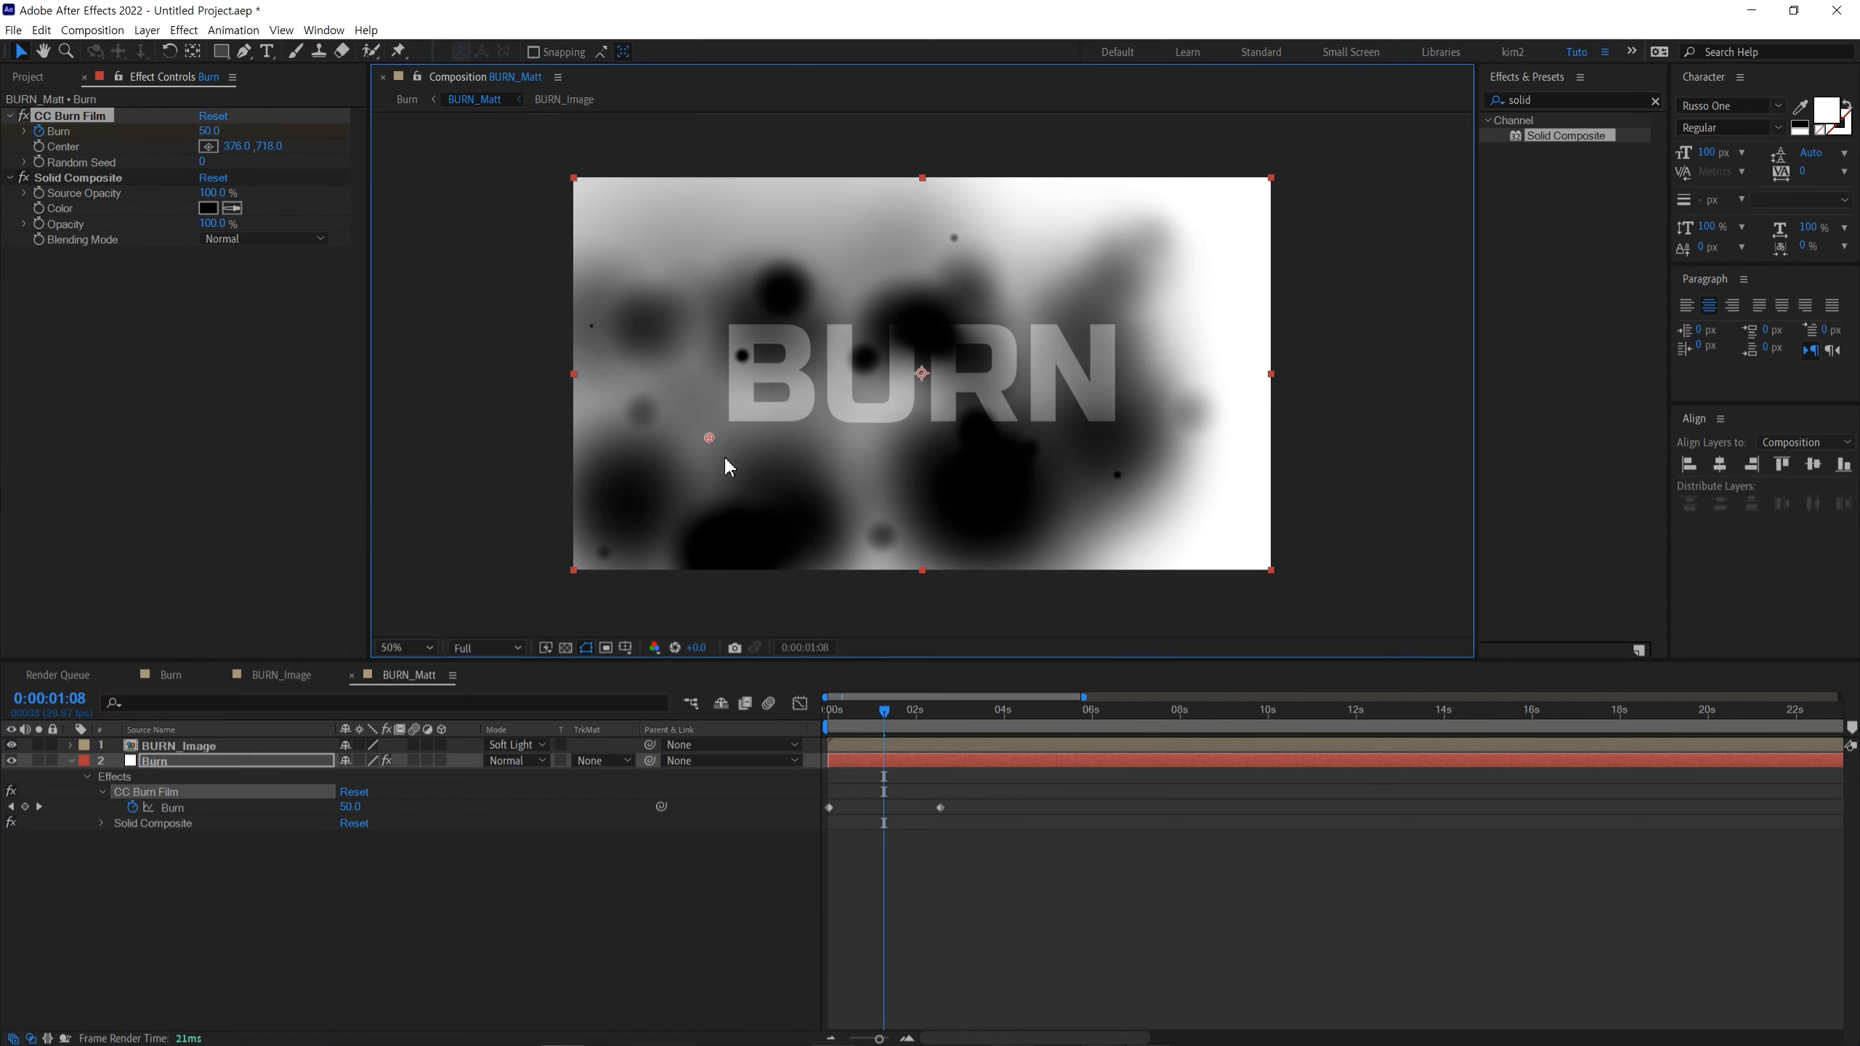
pyautogui.moveTo(834, 717)
pyautogui.mouseDown()
pyautogui.moveTo(921, 733)
pyautogui.moveTo(849, 730)
pyautogui.mouseUp()
pyautogui.press('space')
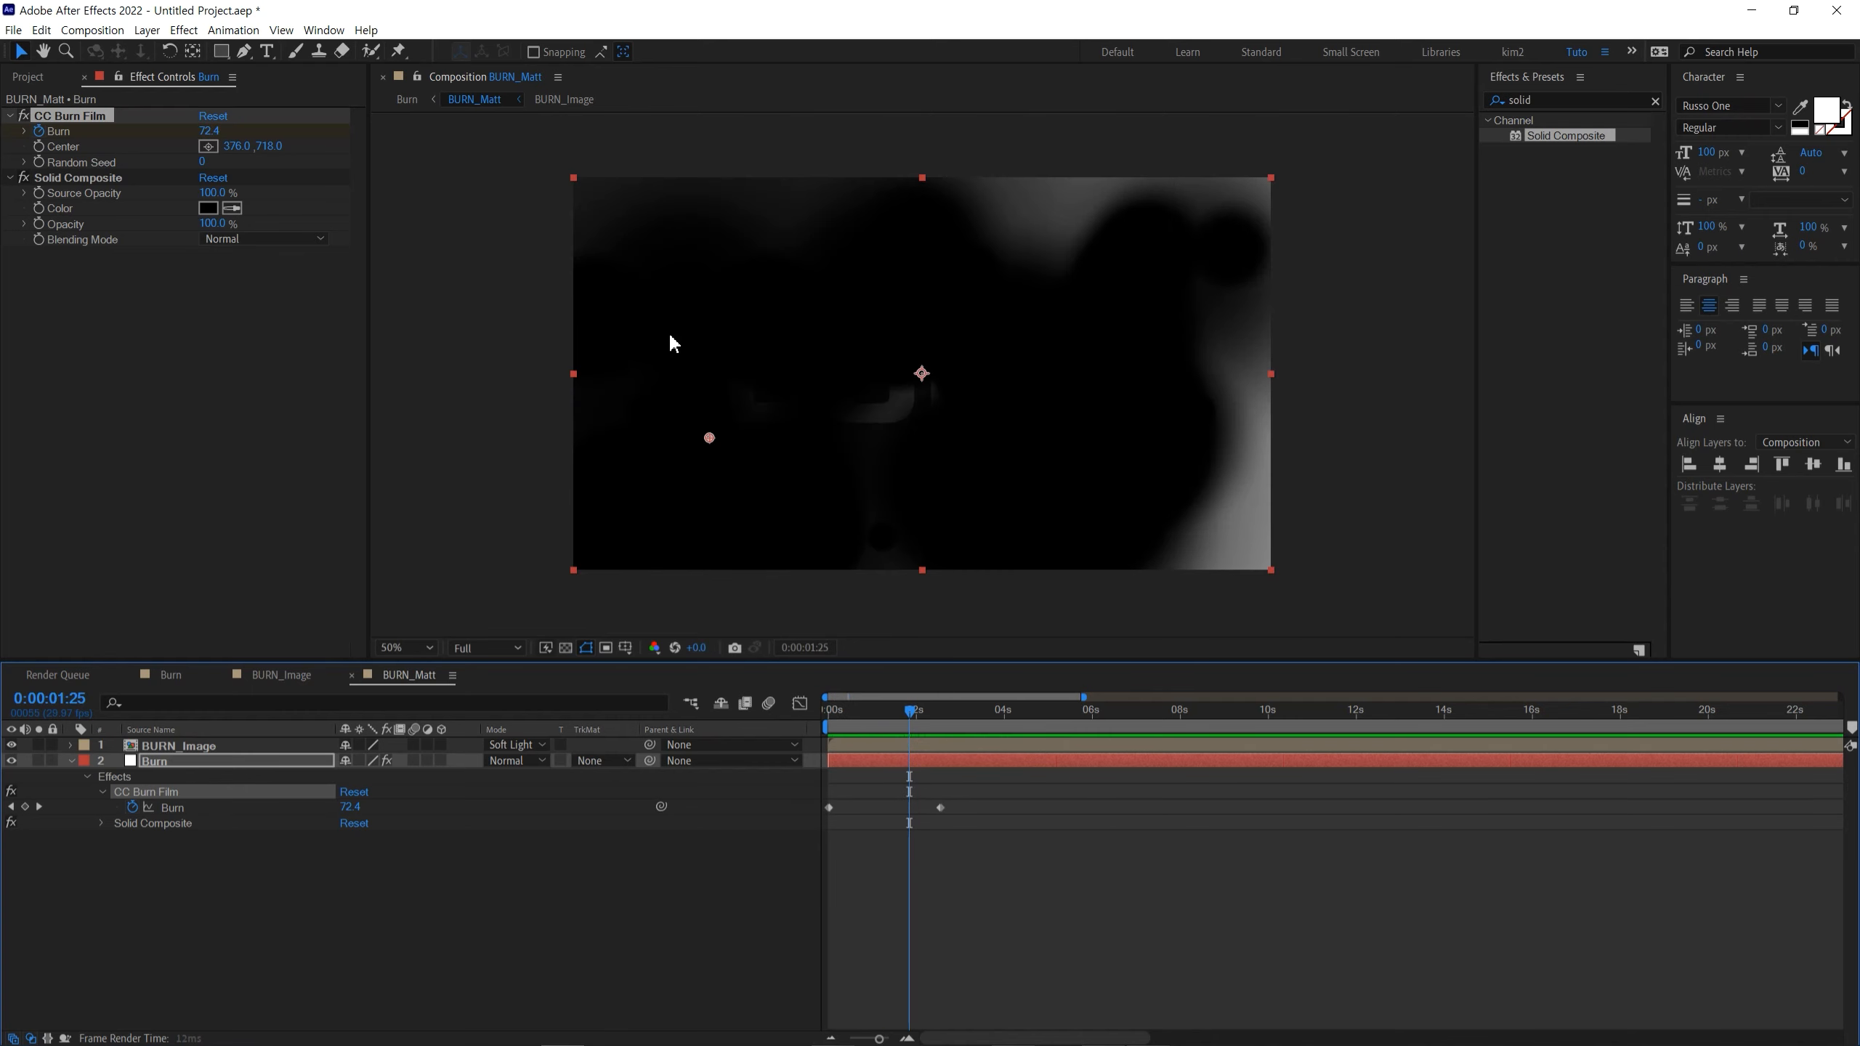
# Step: Set the CC Burn Film center to 0, 0 and preview the burn animation
pyautogui.click(239, 146)
pyautogui.write('0')
pyautogui.press('Tab')
pyautogui.write('0')
pyautogui.press('Return')
pyautogui.press('space')
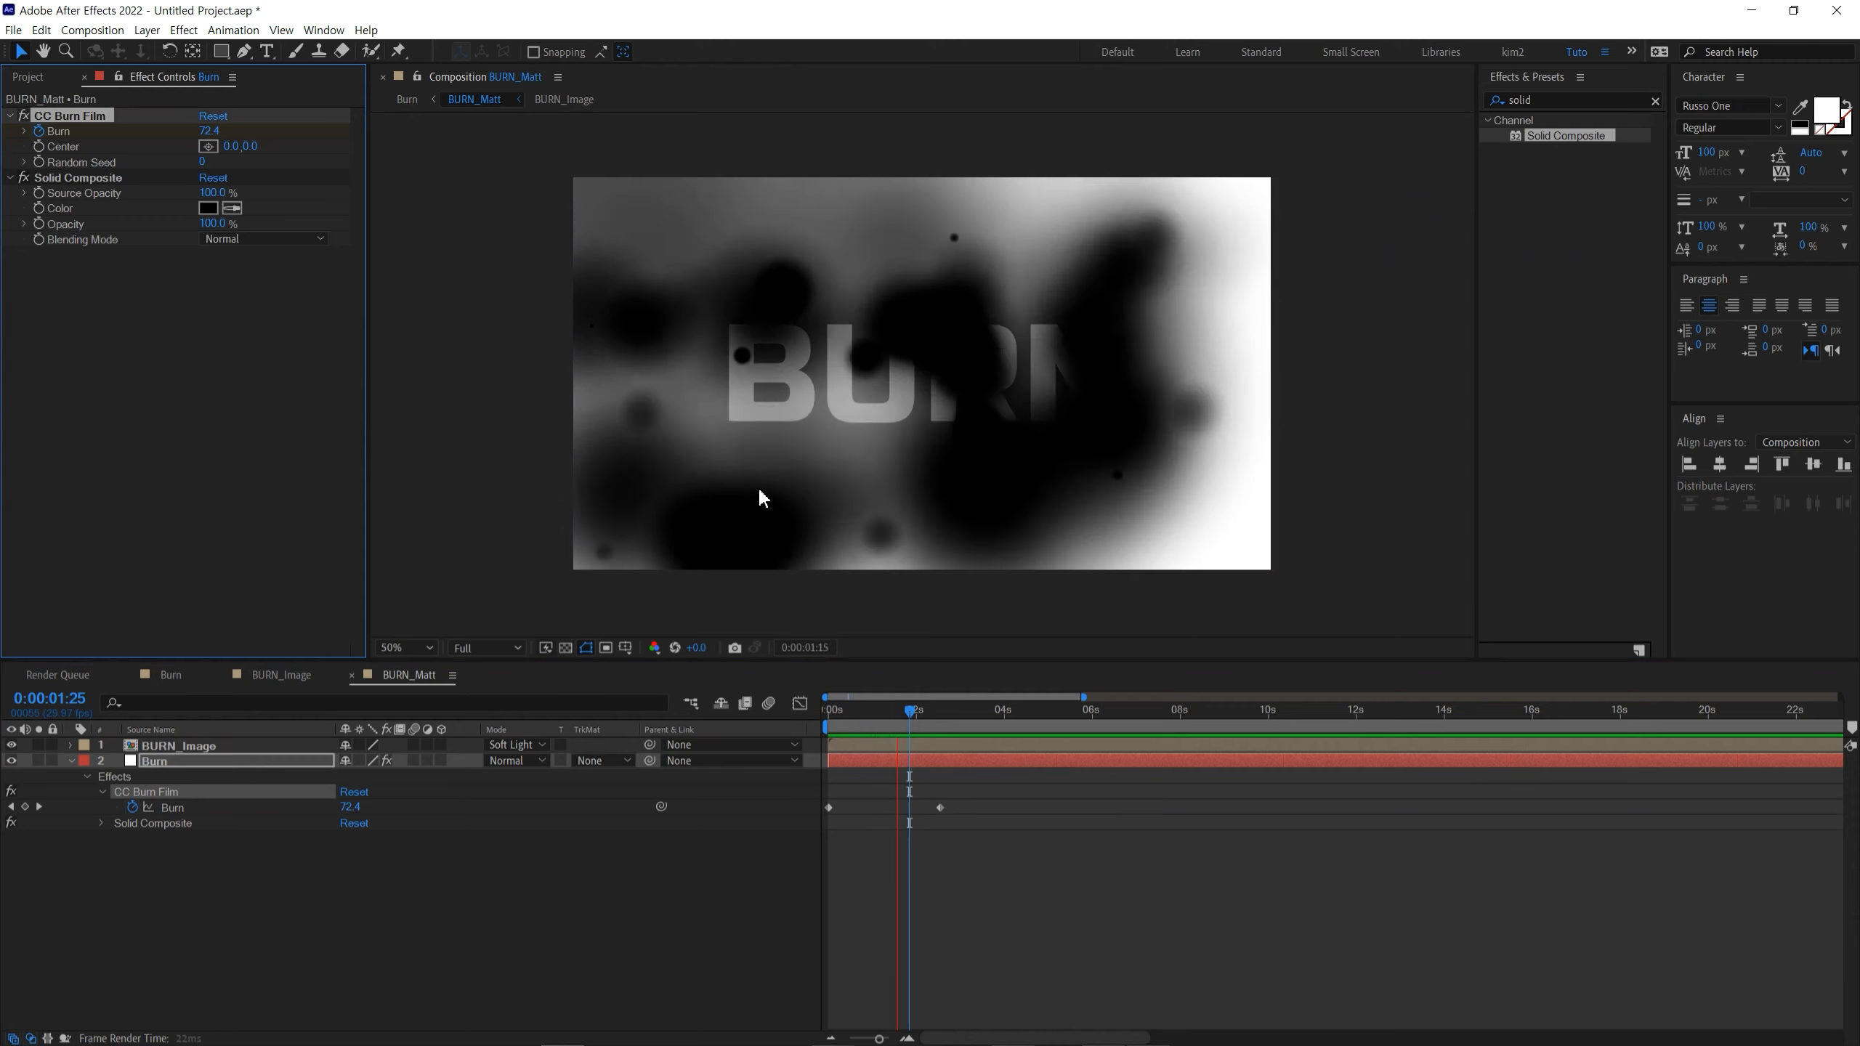
# Step: Move the CC Burn Film center to about 340, 732, below the text's start, and preview the burn animation
pyautogui.press('space')
pyautogui.click(208, 146)
pyautogui.click(702, 420)
pyautogui.moveTo(702, 420)
pyautogui.mouseDown()
pyautogui.moveTo(580, 564)
pyautogui.moveTo(673, 426)
pyautogui.moveTo(710, 435)
pyautogui.mouseUp()
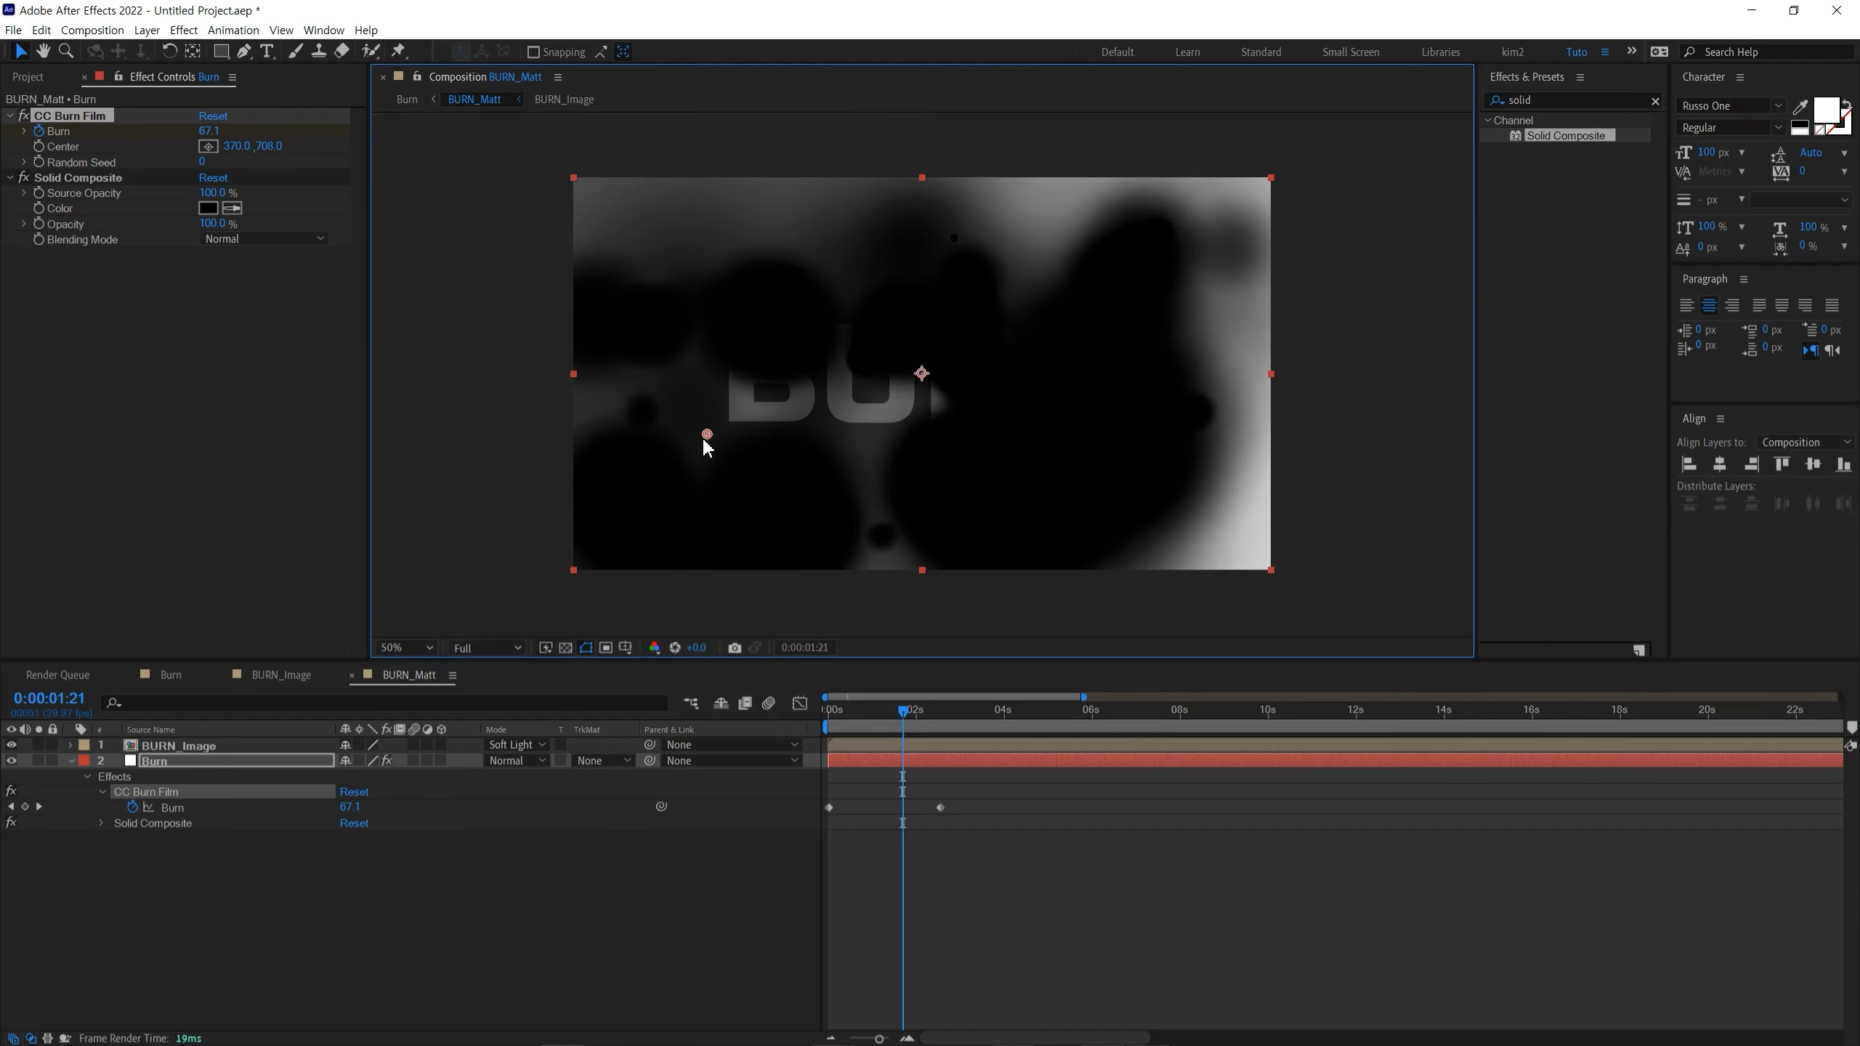
pyautogui.press('Home')
pyautogui.press('space')
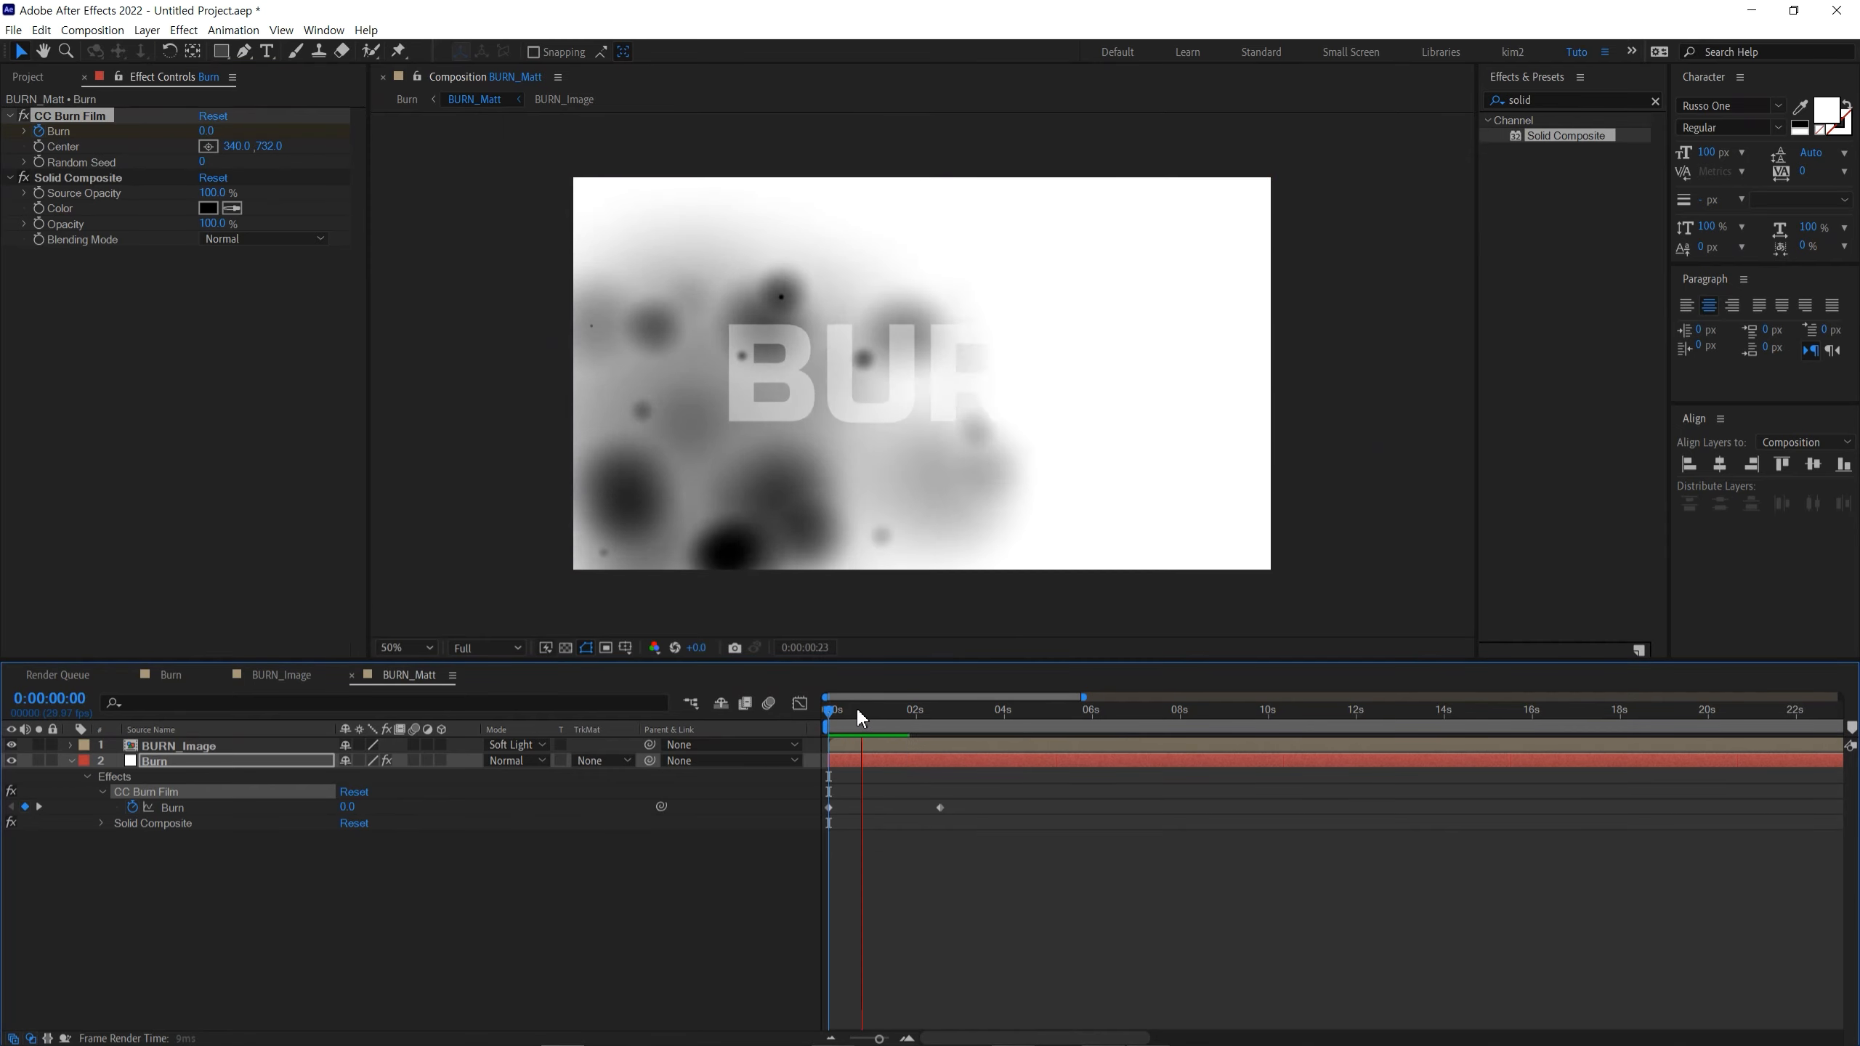
pyautogui.moveTo(916, 711); pyautogui.dragTo(902, 722)
# Step: Create a white 1920 × 1080 solid named Noise in the BURN_Matt composition
pyautogui.click(304, 895)
pyautogui.click(183, 760)
pyautogui.click(235, 893)
pyautogui.hotkey('ctrl', 'y')
pyautogui.write('No')
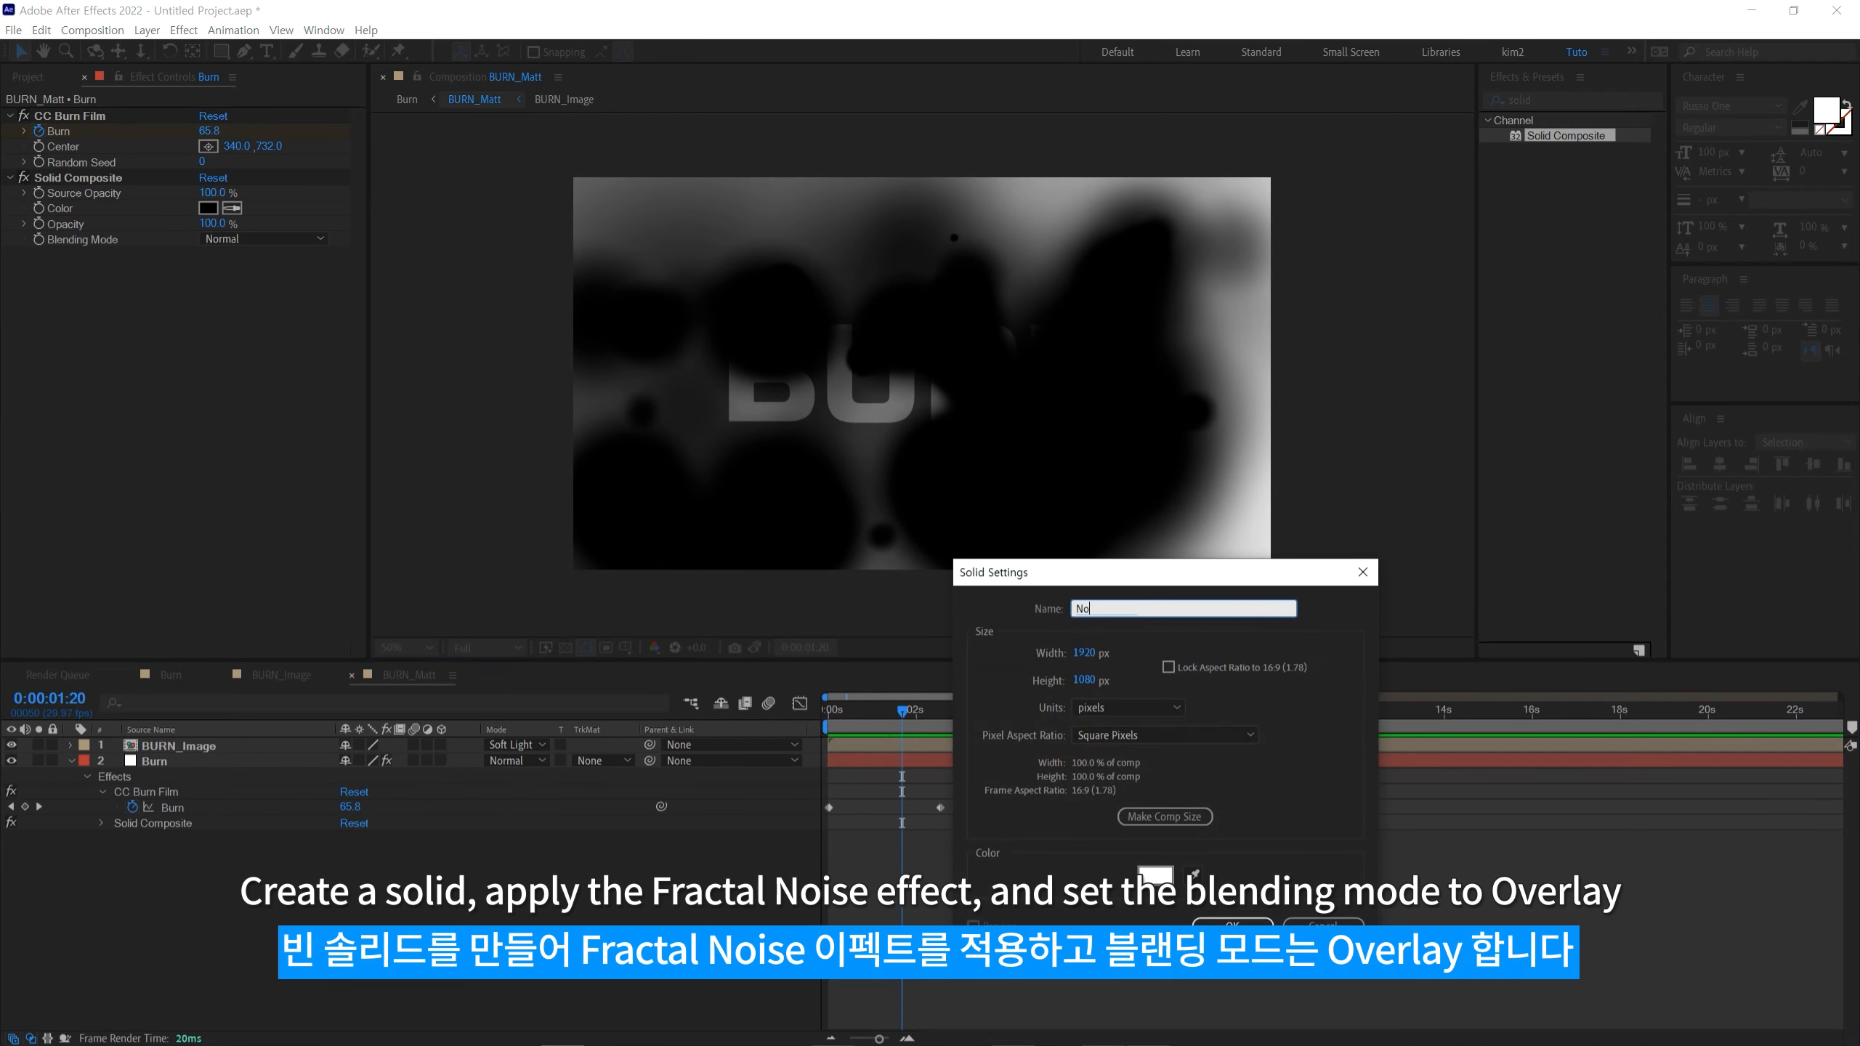
pyautogui.write('ise')
pyautogui.press('Return')
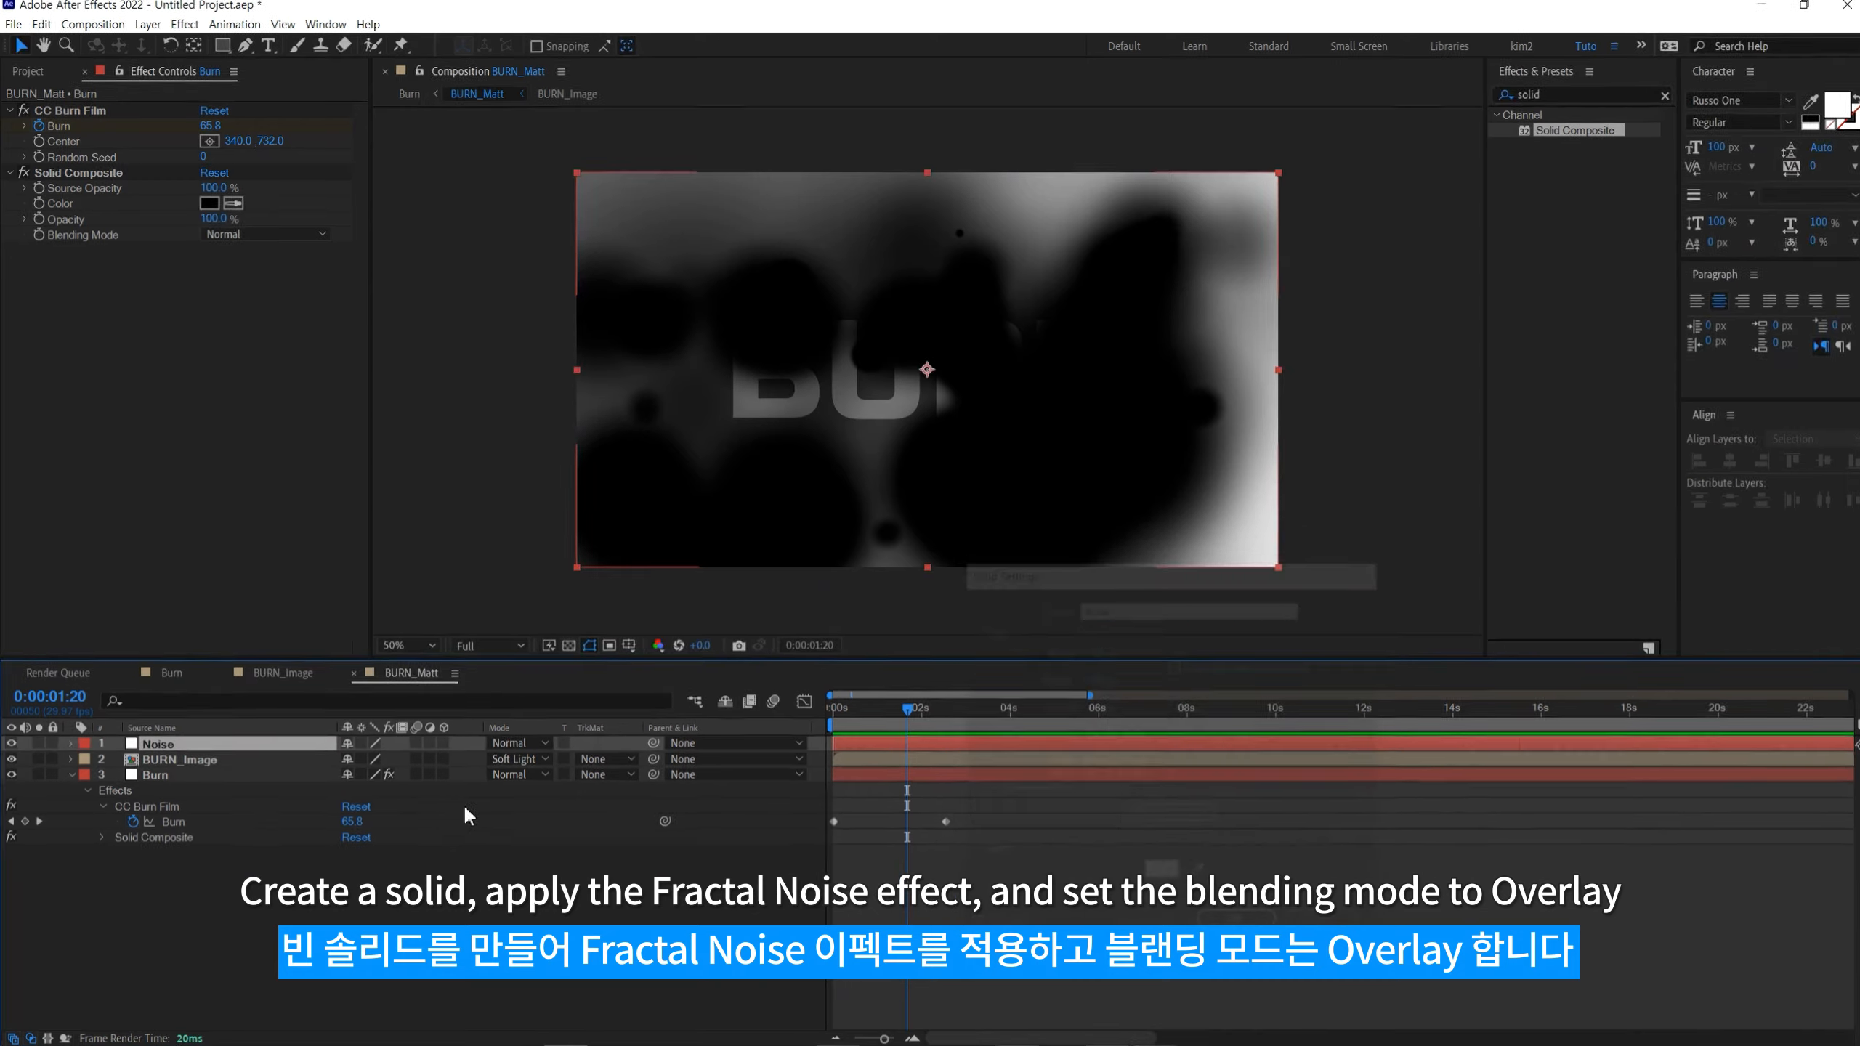
# Step: Place the Noise layer directly below BURN_Image and set its blending mode to Soft Light
pyautogui.moveTo(207, 749); pyautogui.dragTo(210, 767)
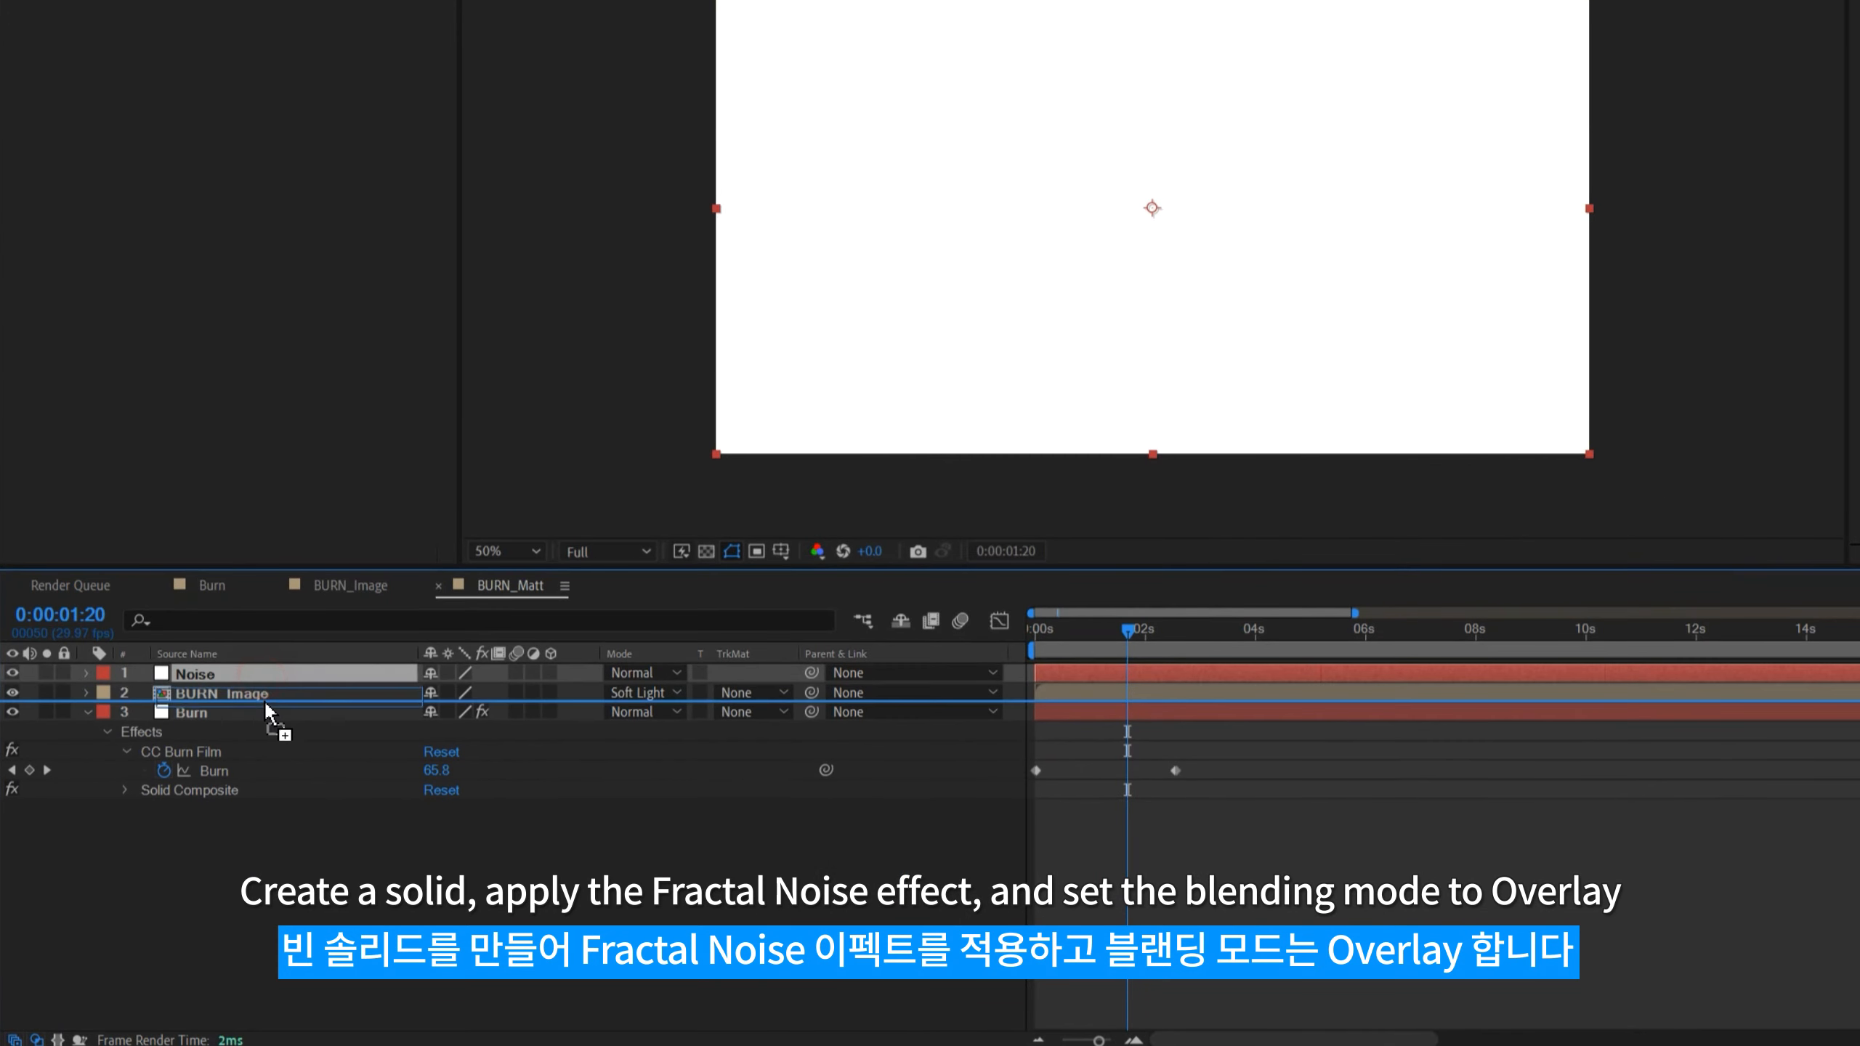
pyautogui.moveTo(264, 700); pyautogui.dragTo(263, 705)
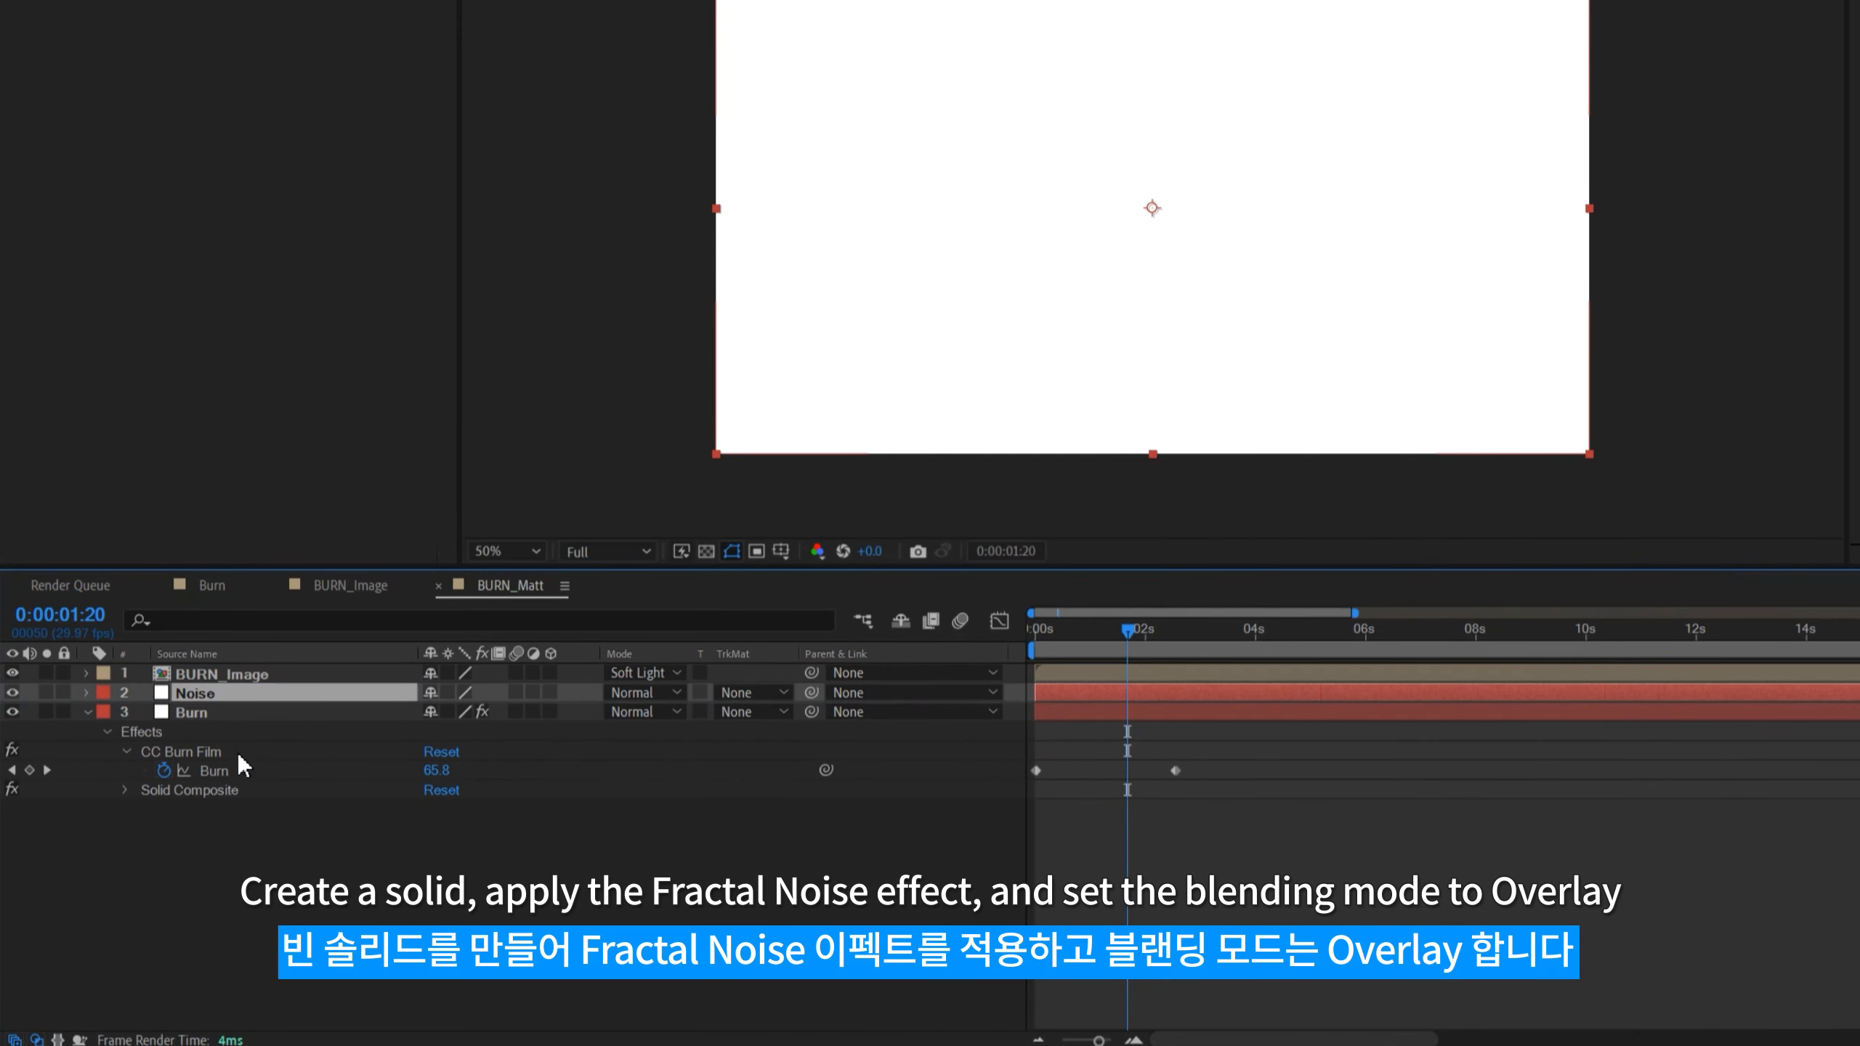
pyautogui.click(663, 695)
pyautogui.click(707, 208)
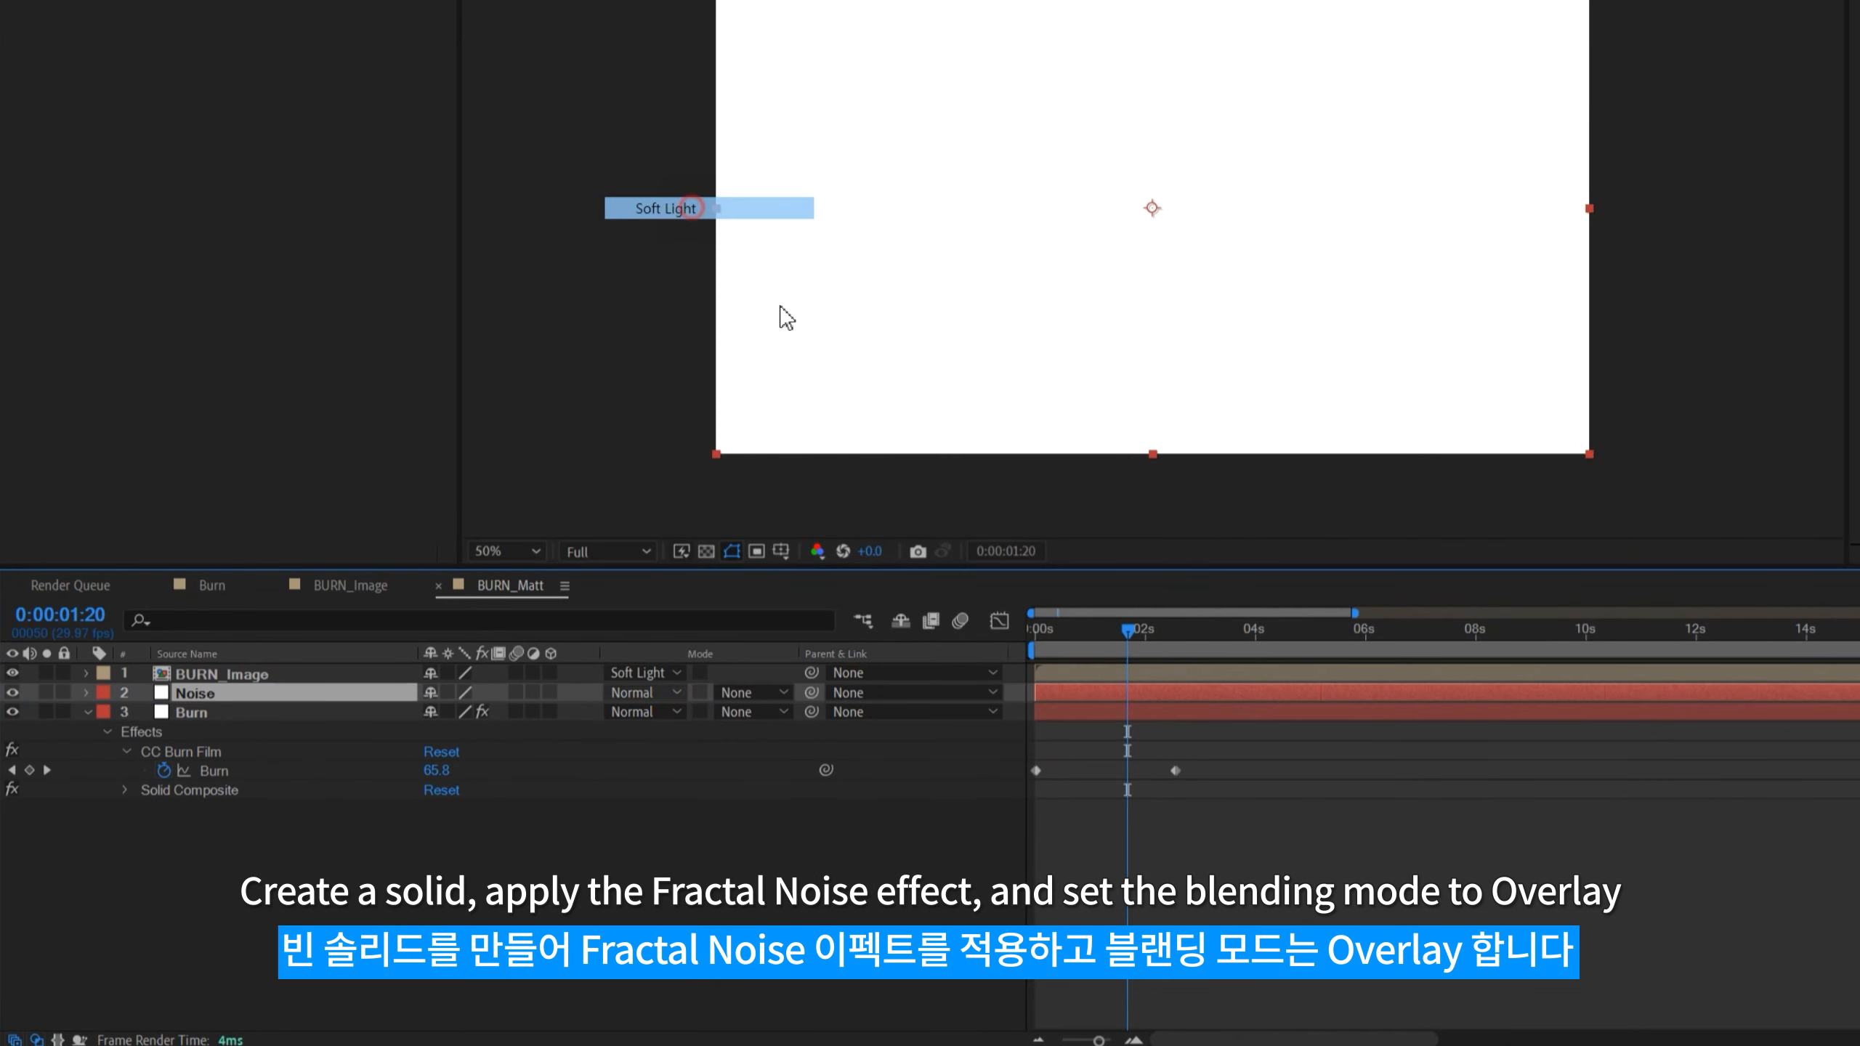
pyautogui.moveTo(1061, 635); pyautogui.dragTo(1123, 656)
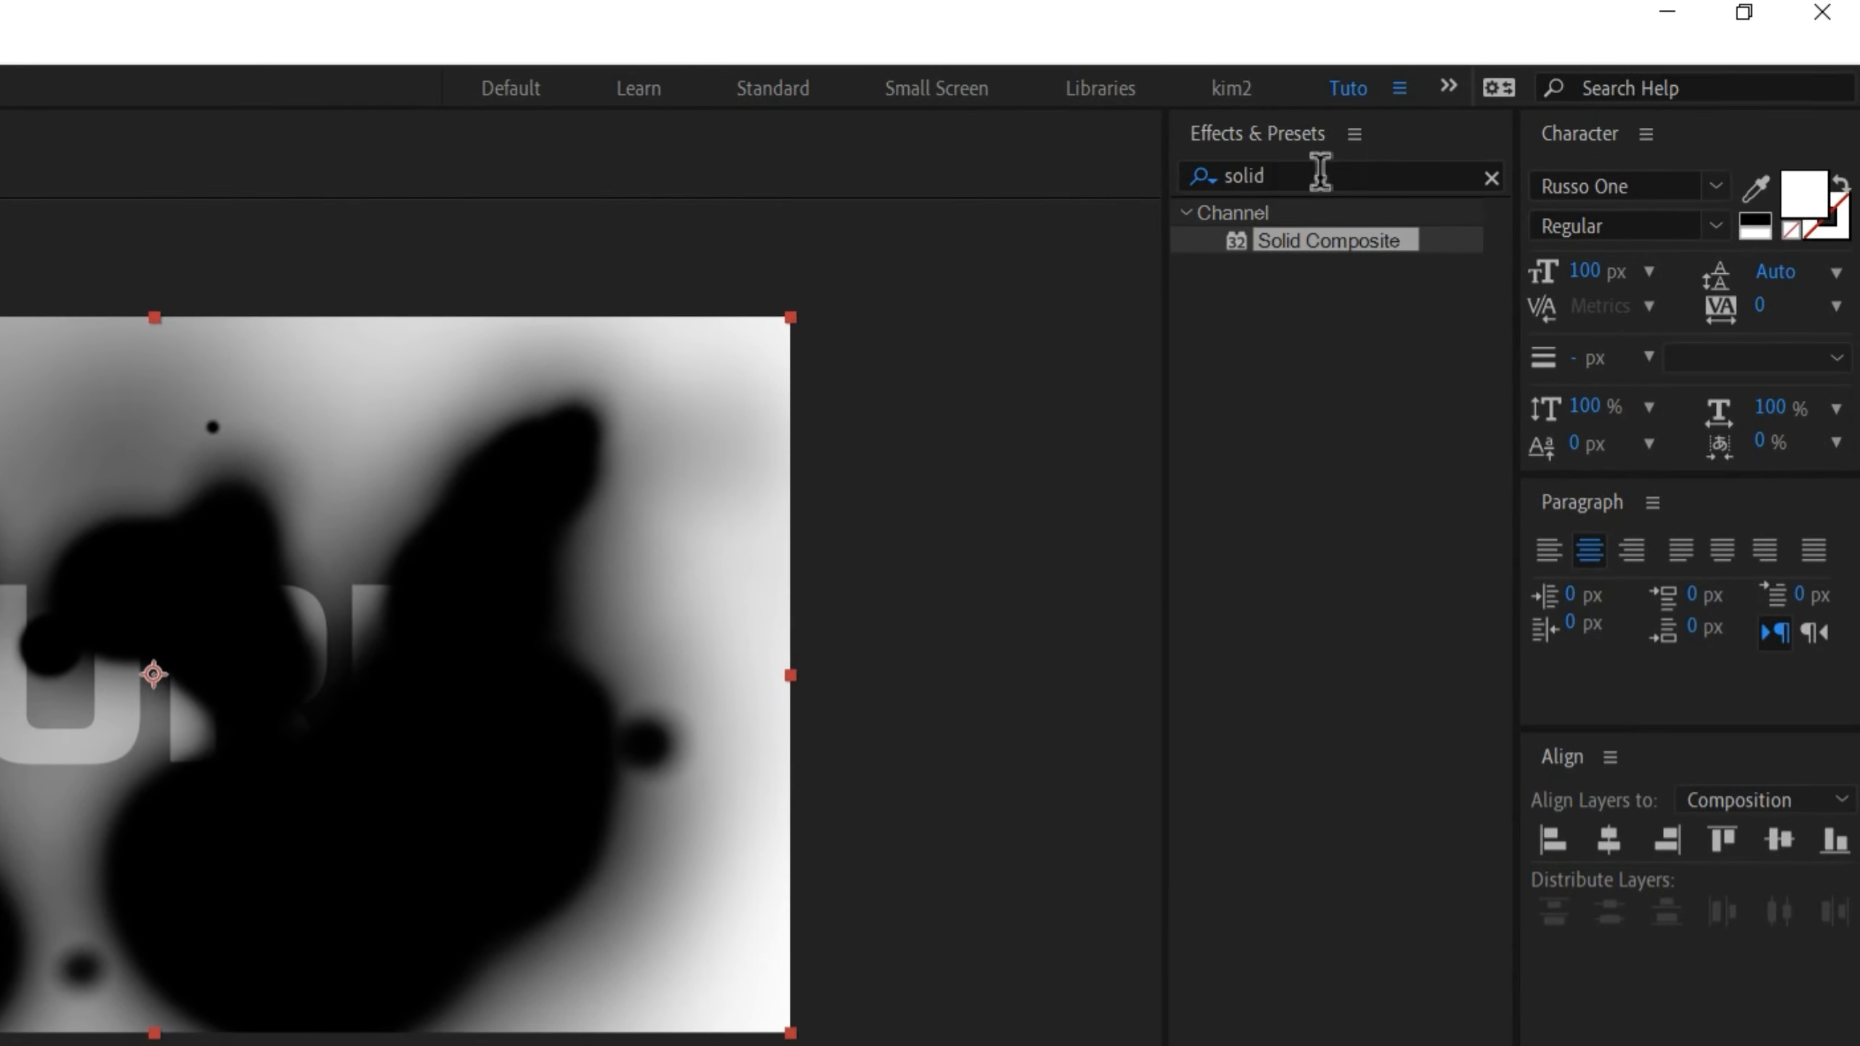
# Step: Find the Fractal Noise effect and apply it to the Noise layer
pyautogui.click(1438, 114)
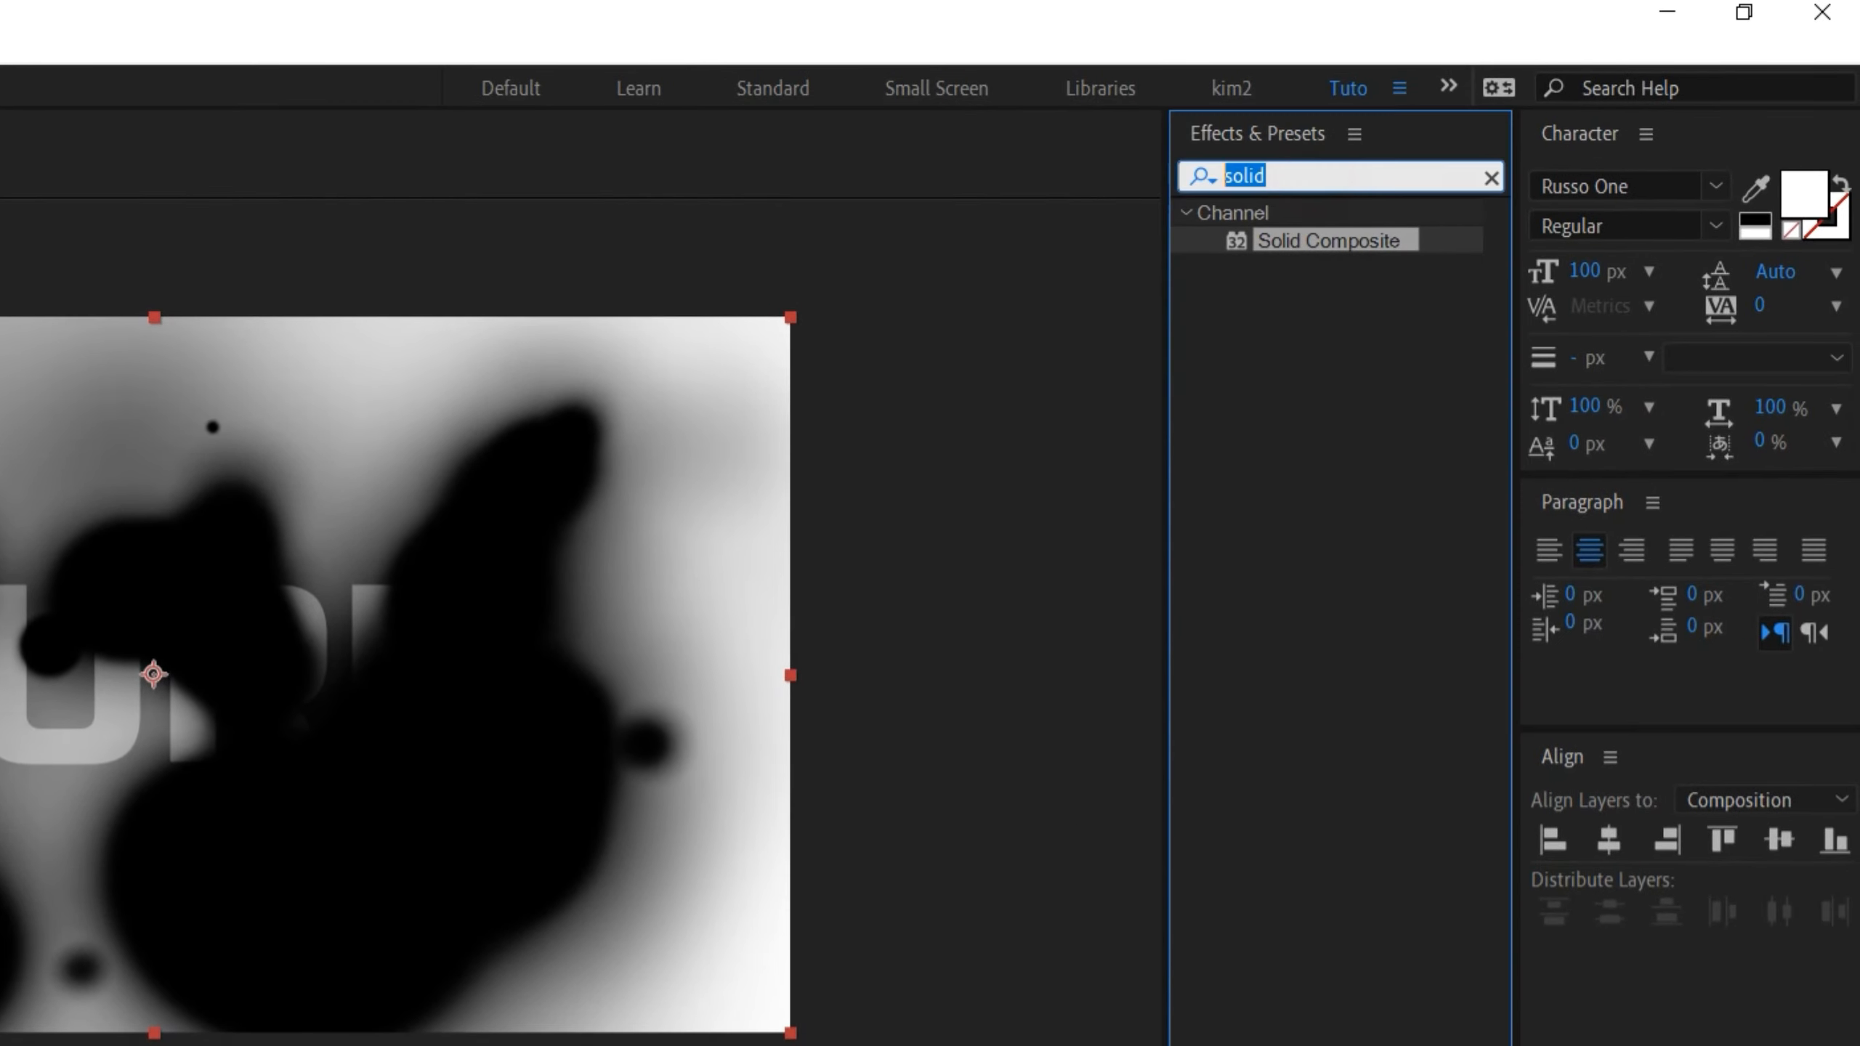
pyautogui.write('Fractal Noise')
pyautogui.moveTo(1312, 355); pyautogui.dragTo(196, 768)
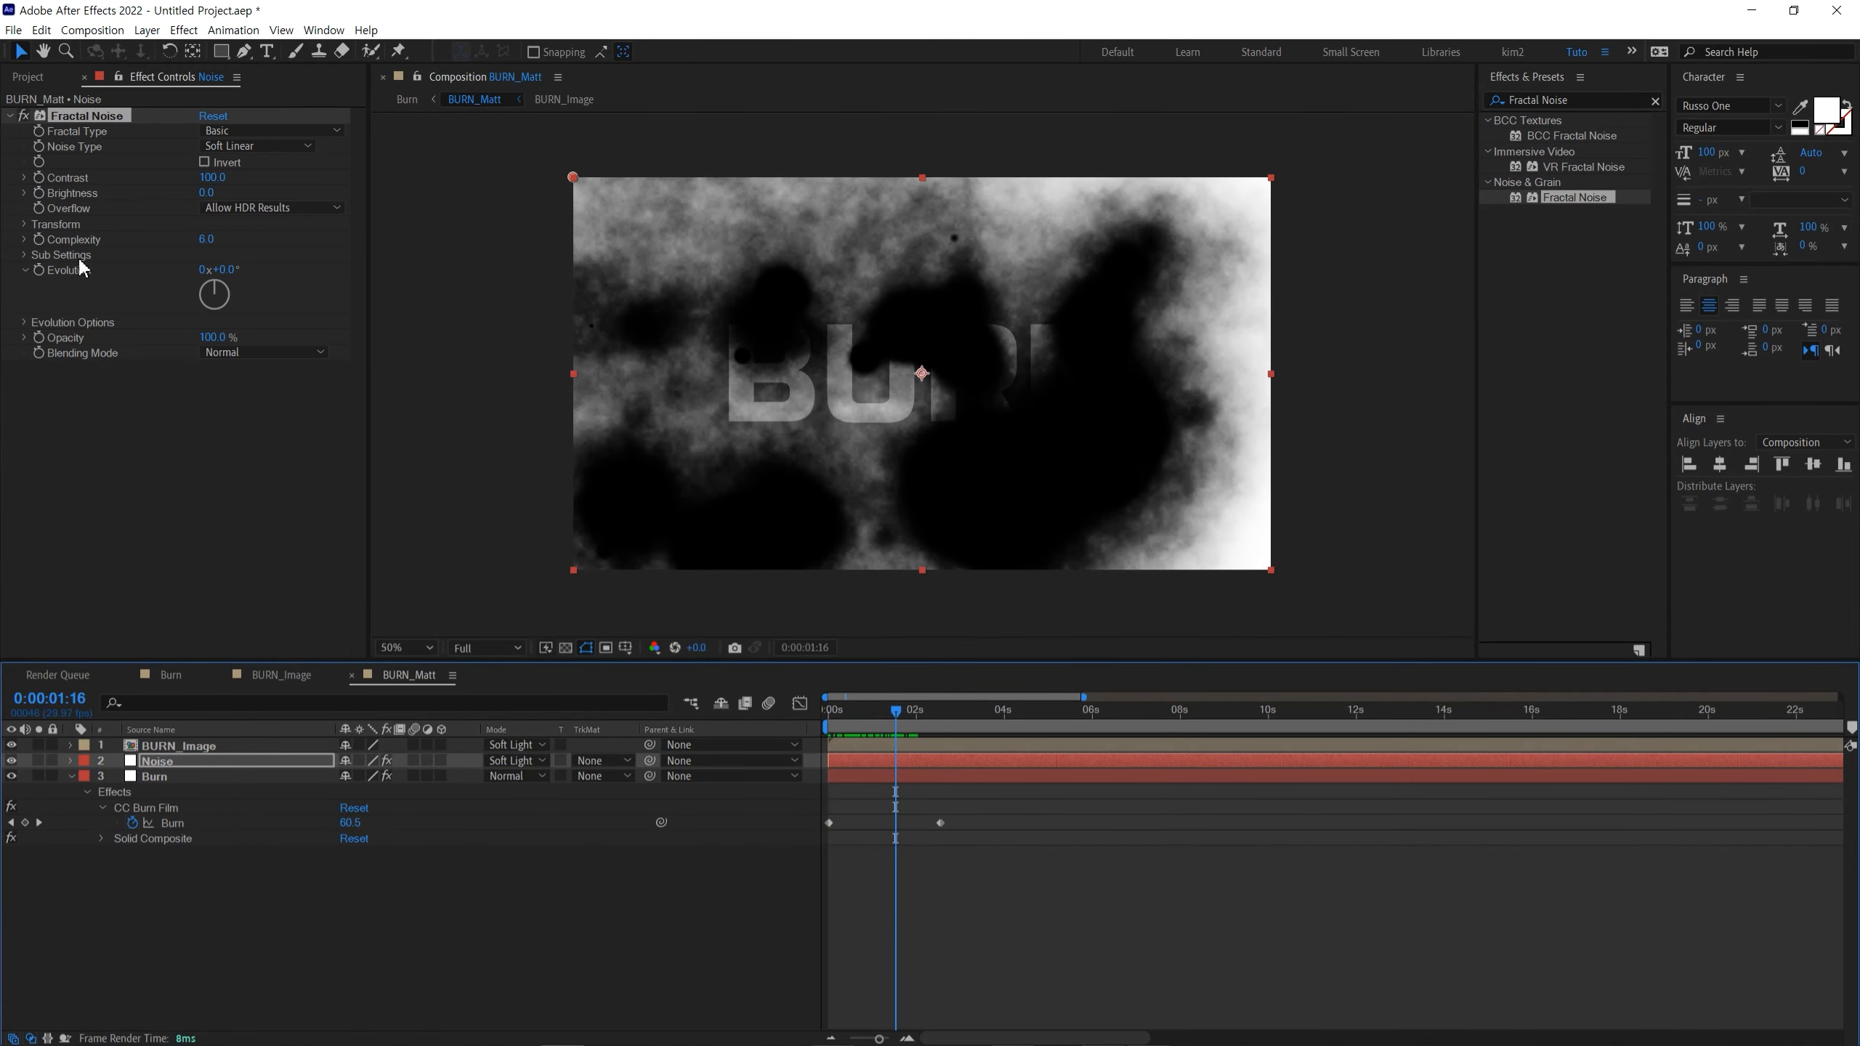
# Step: Set the Fractal Noise transform scale to 207 and scrub through the burn to check it
pyautogui.click(25, 225)
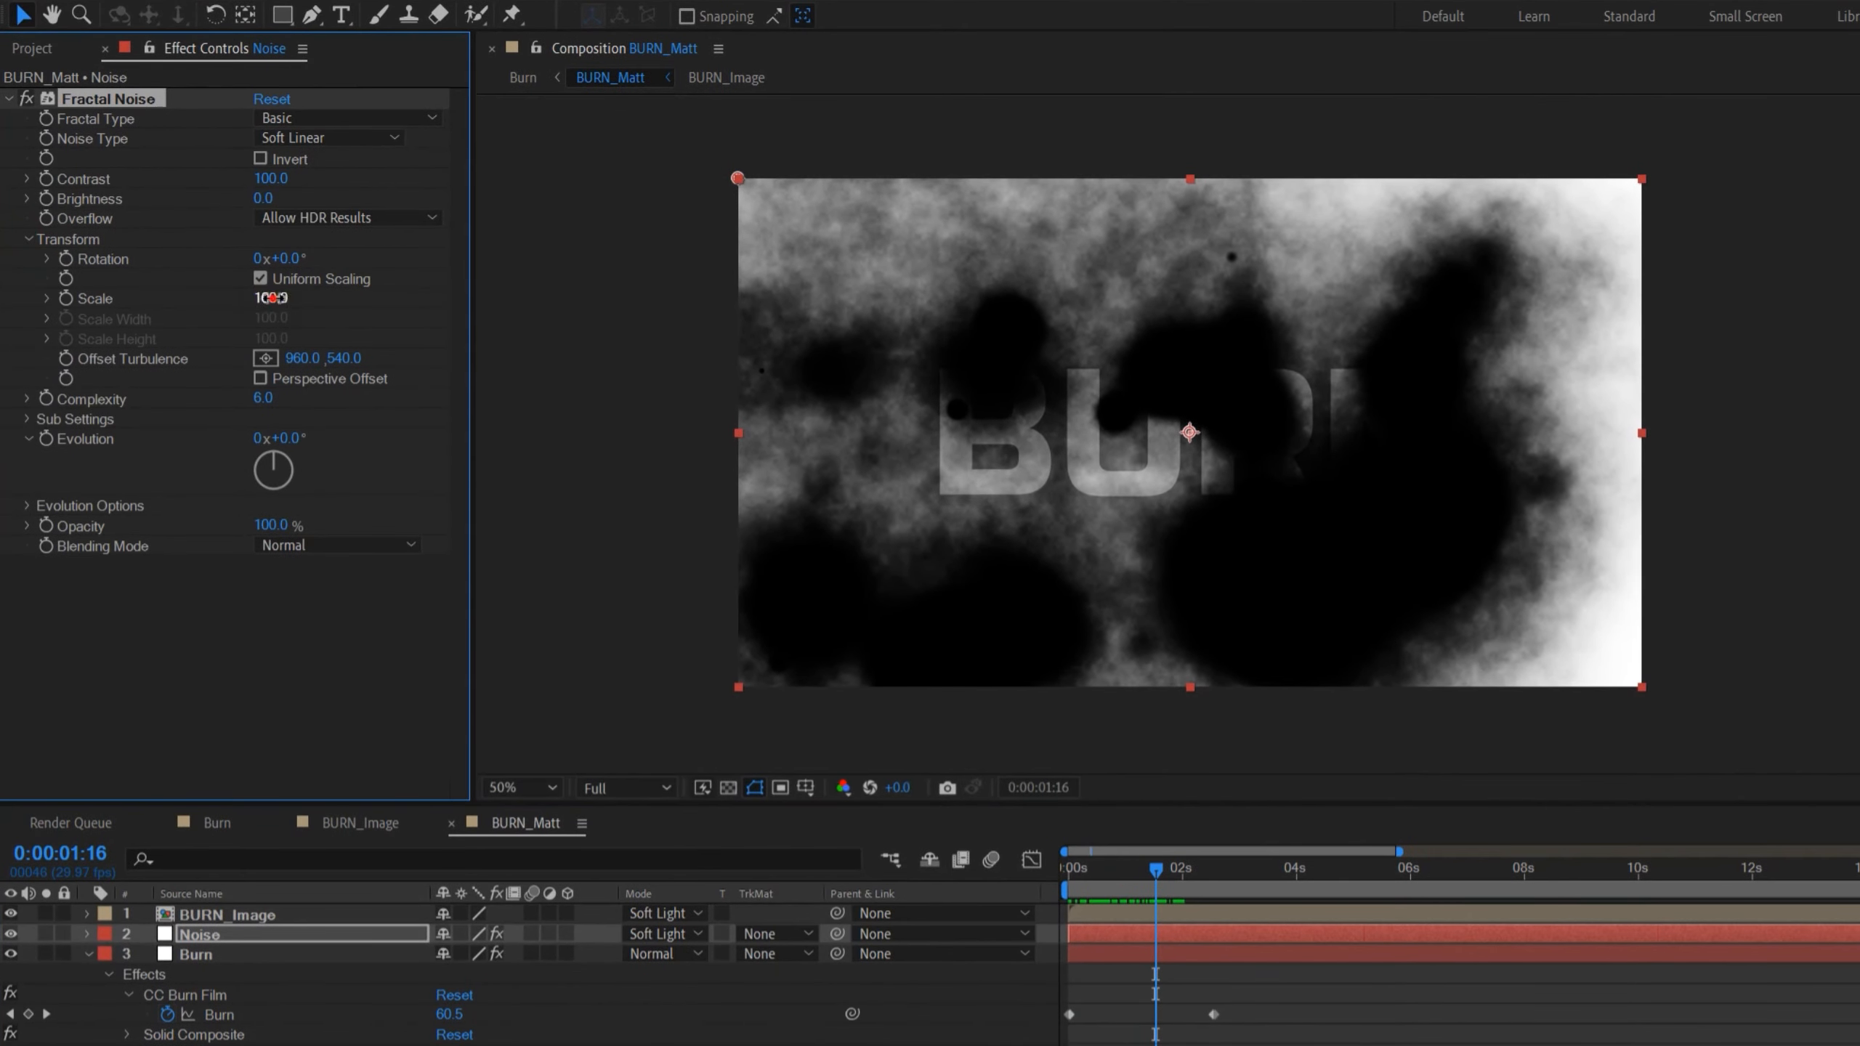
pyautogui.moveTo(272, 297); pyautogui.dragTo(411, 312)
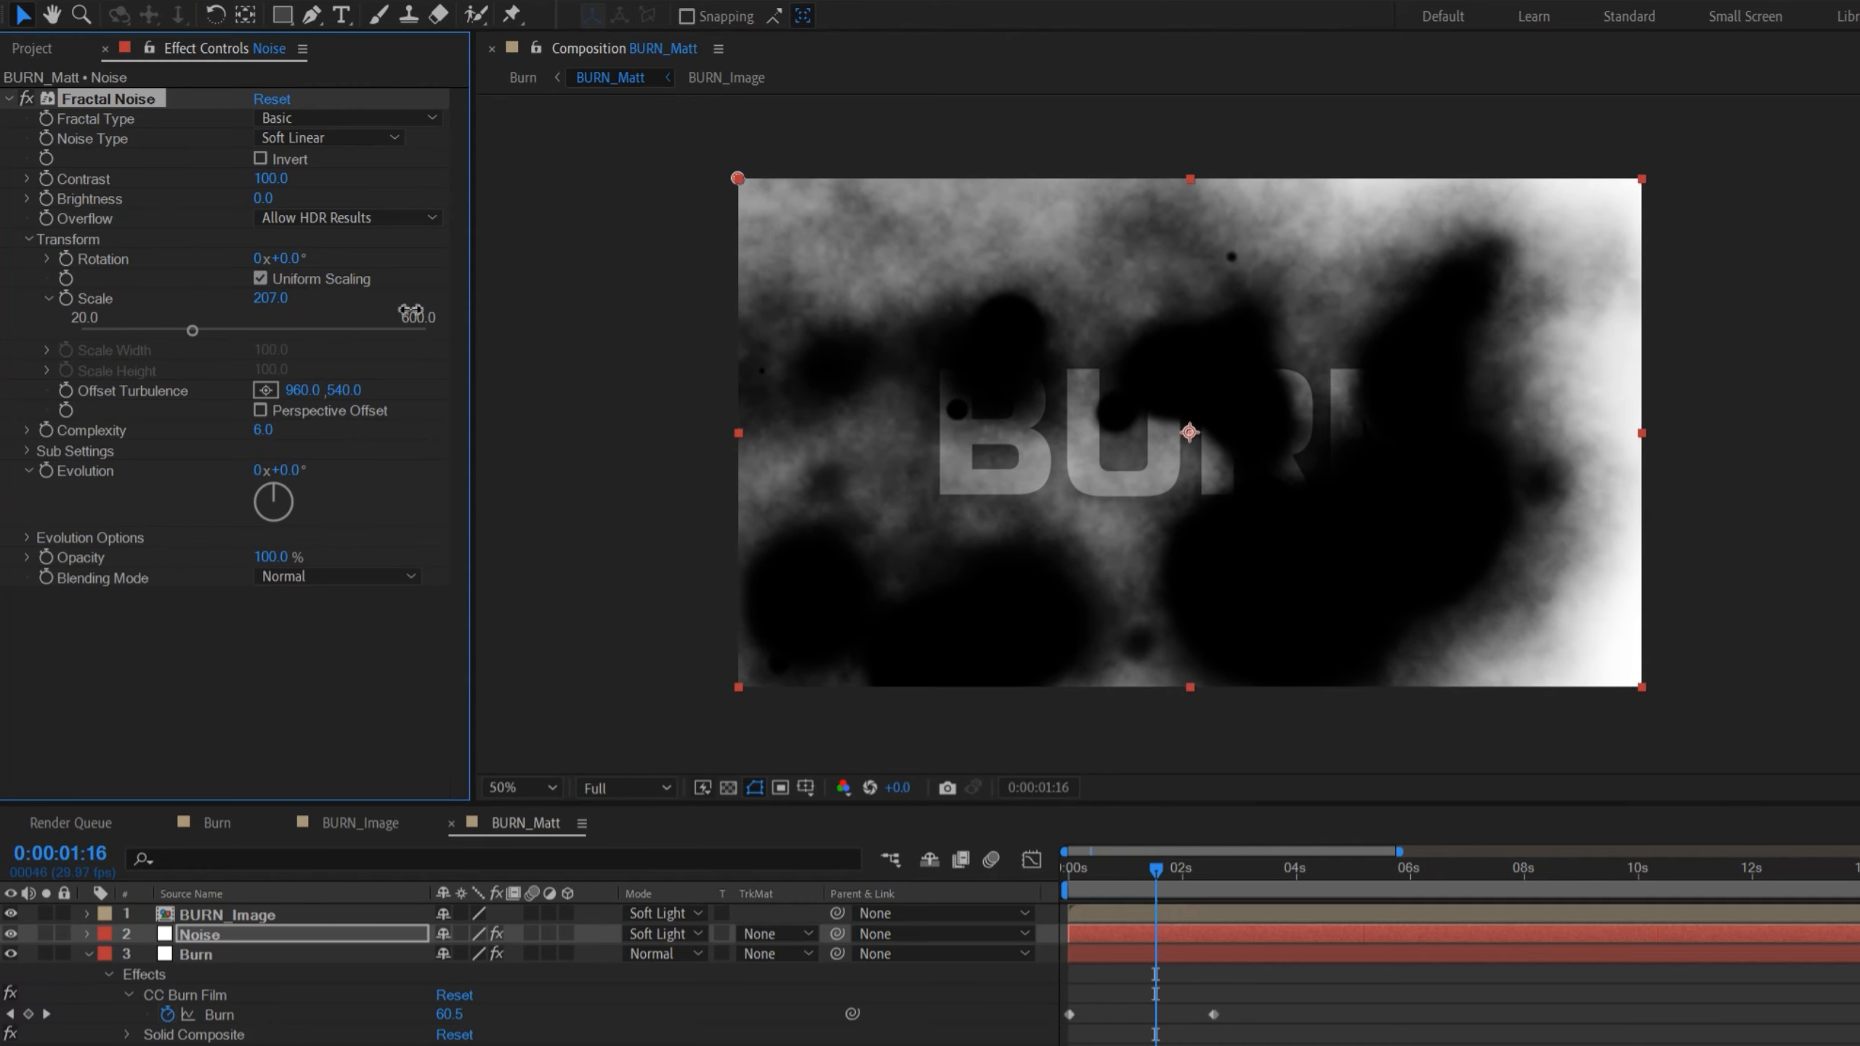
pyautogui.moveTo(1080, 872); pyautogui.dragTo(1150, 878)
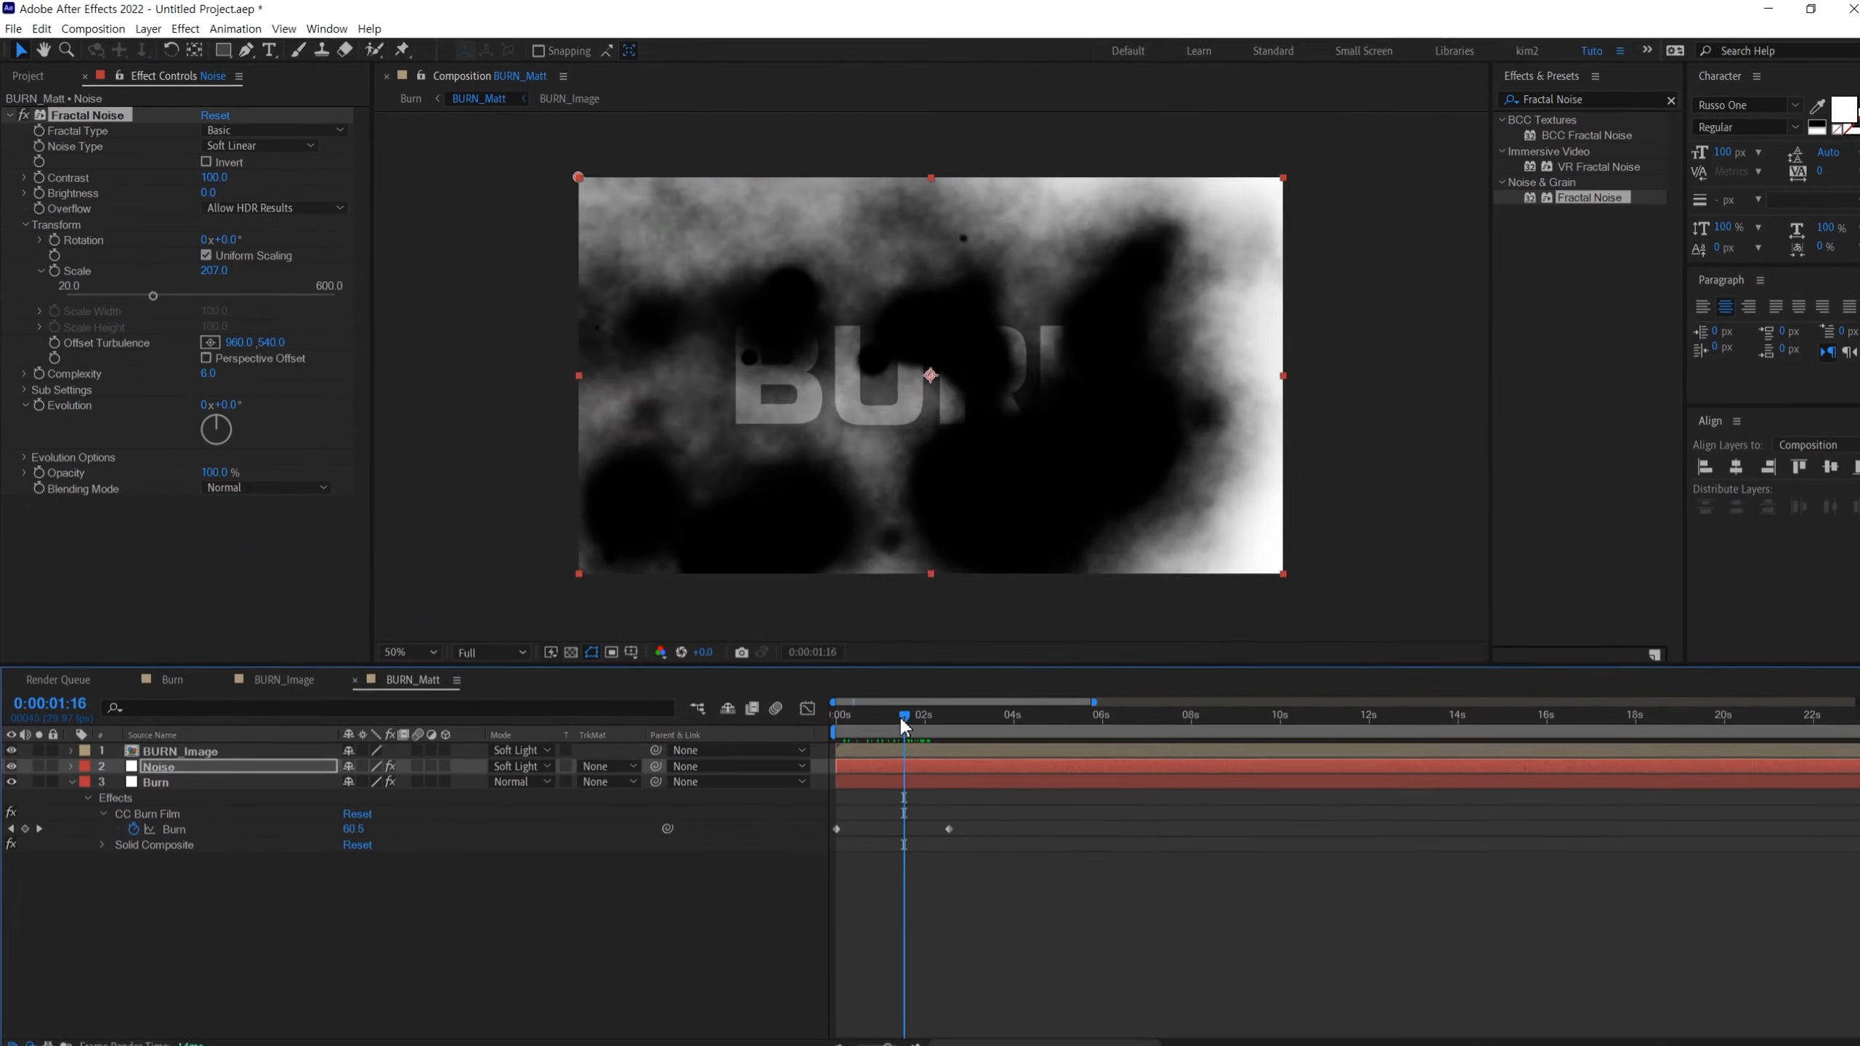
pyautogui.scroll(1, 1181, 576)
pyautogui.moveTo(842, 709); pyautogui.dragTo(892, 723)
pyautogui.scroll(-2, 925, 463)
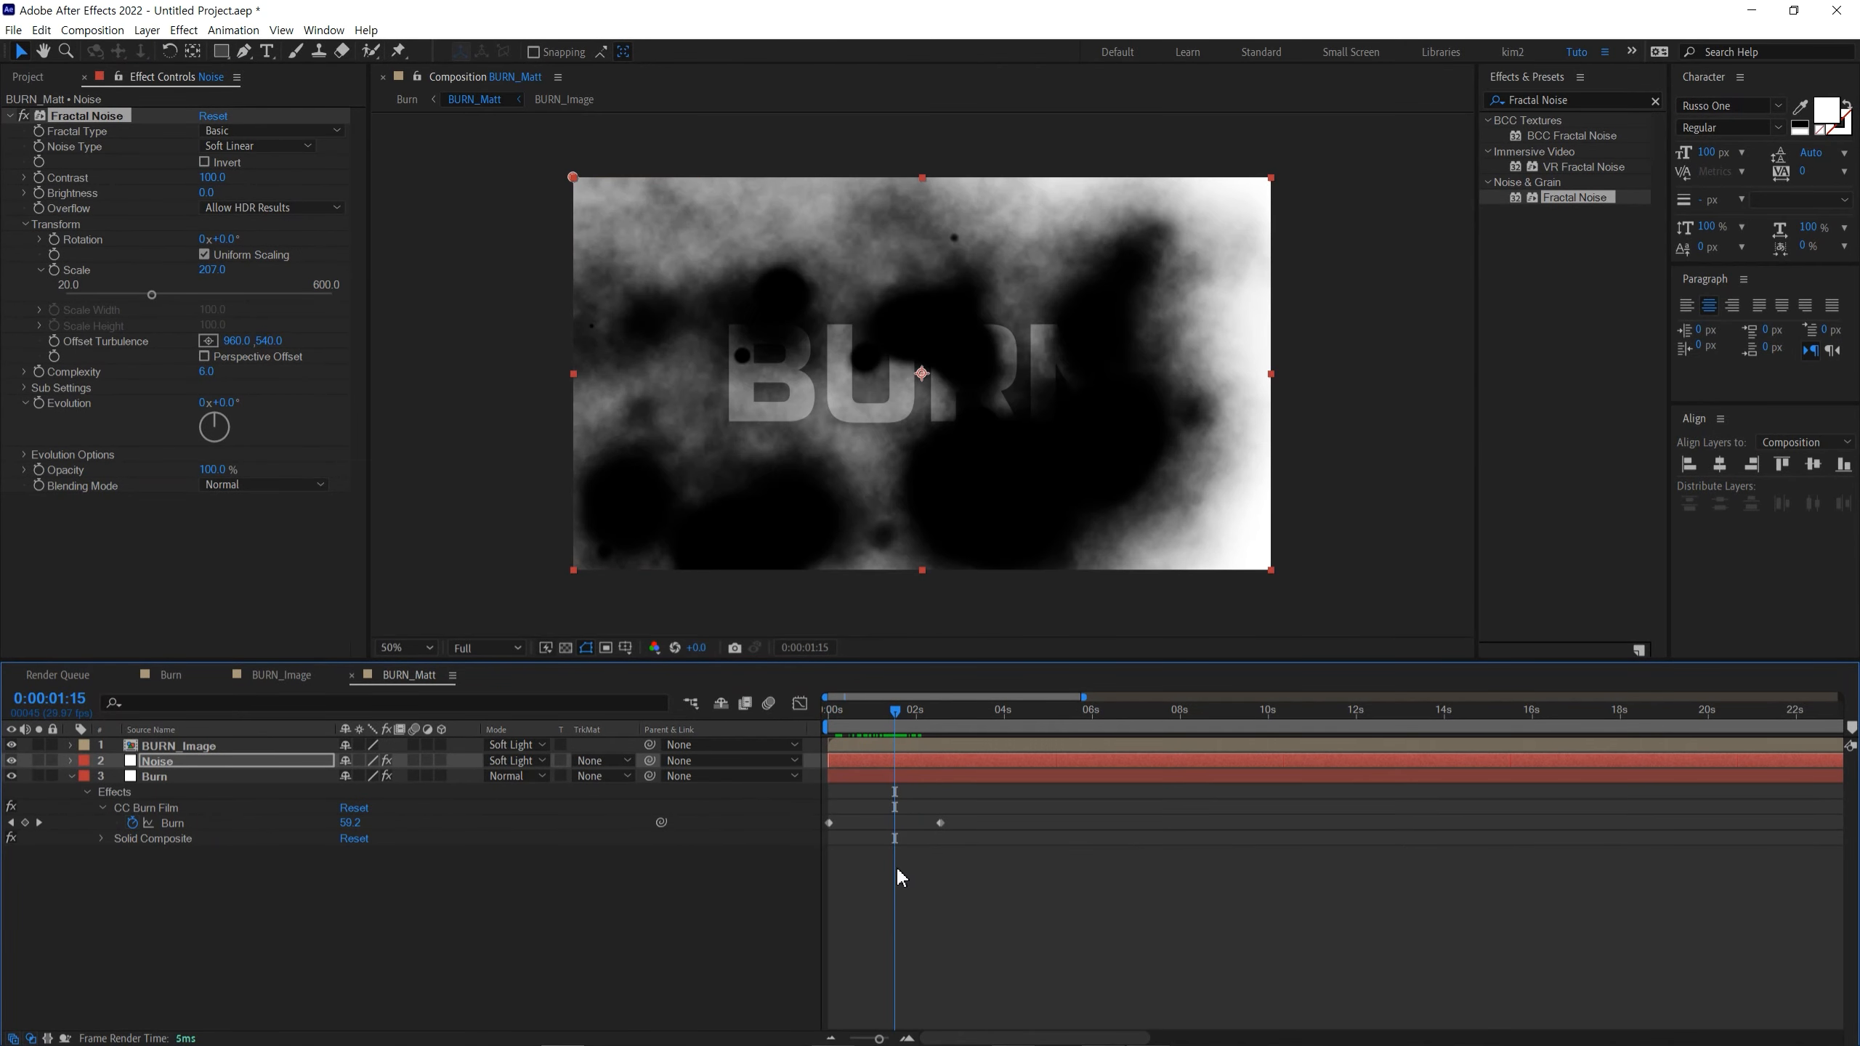
# Step: Create an adjustment layer and move it above BURN_Image in the layer stack
pyautogui.rightClick(901, 888)
pyautogui.moveTo(1010, 701)
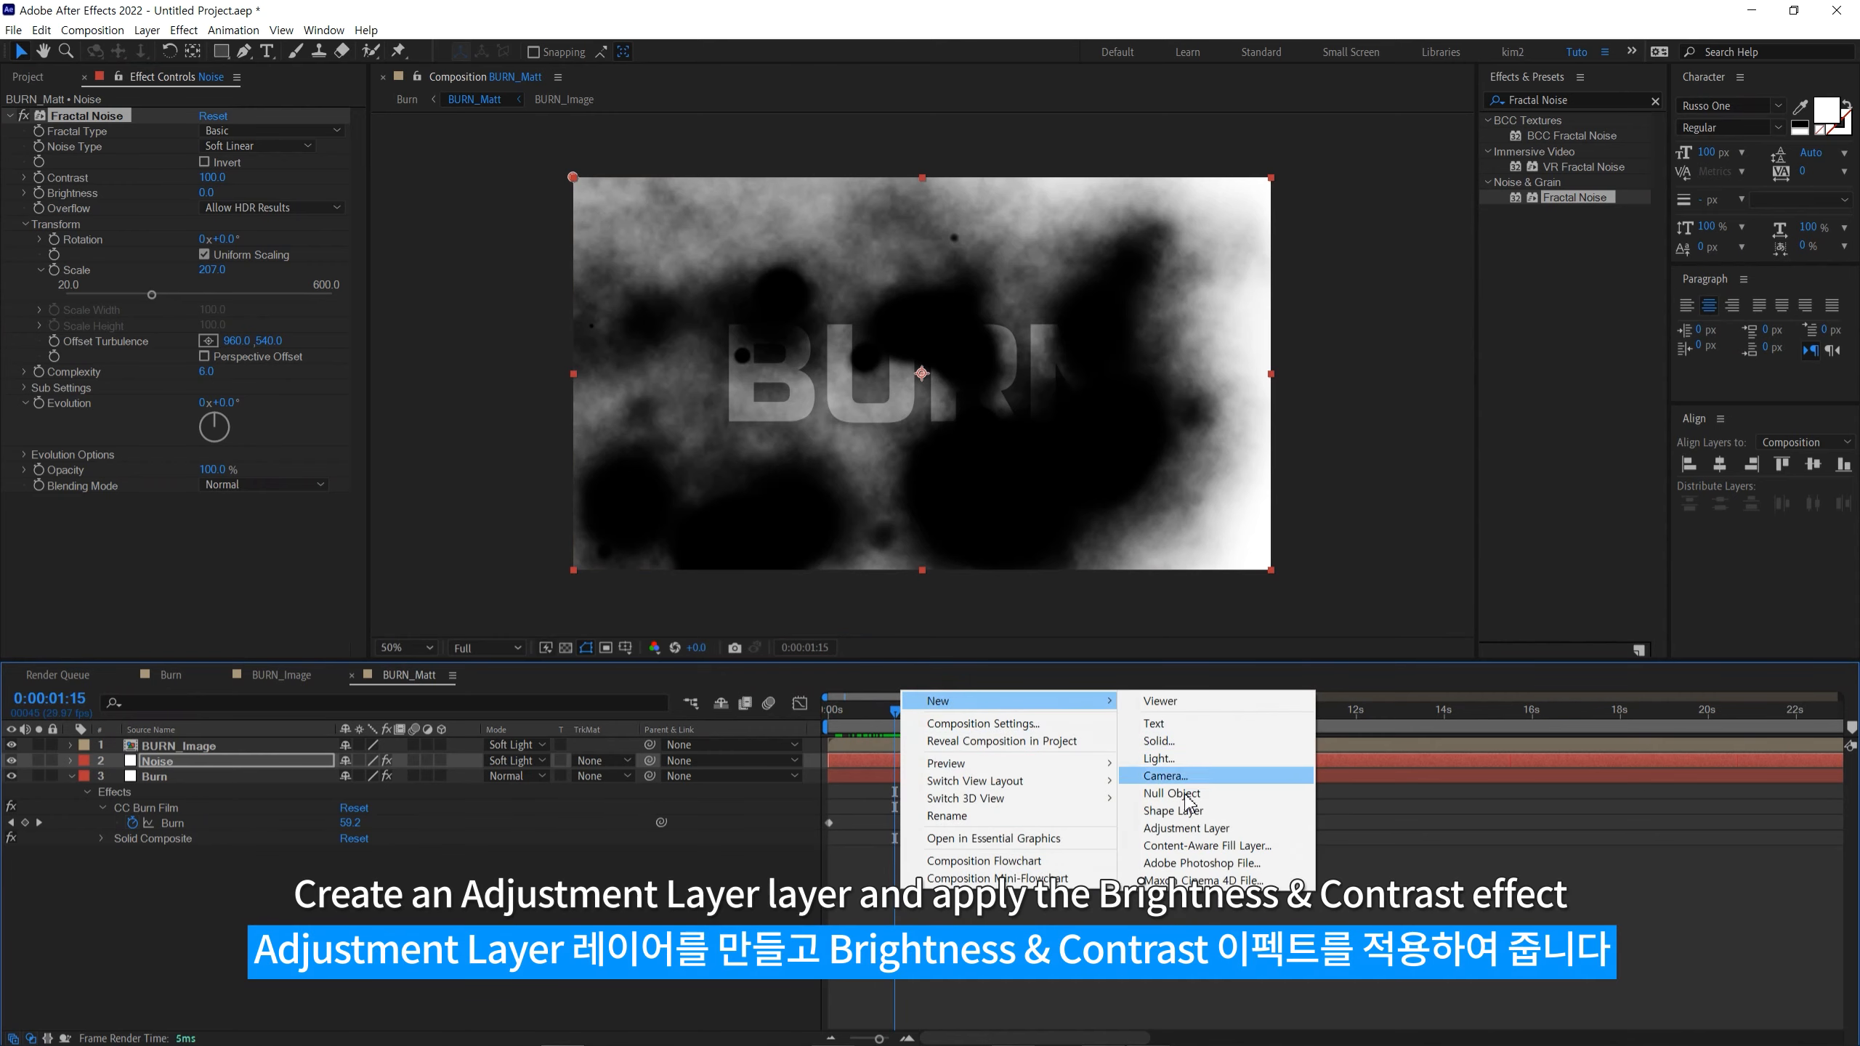
pyautogui.click(1187, 827)
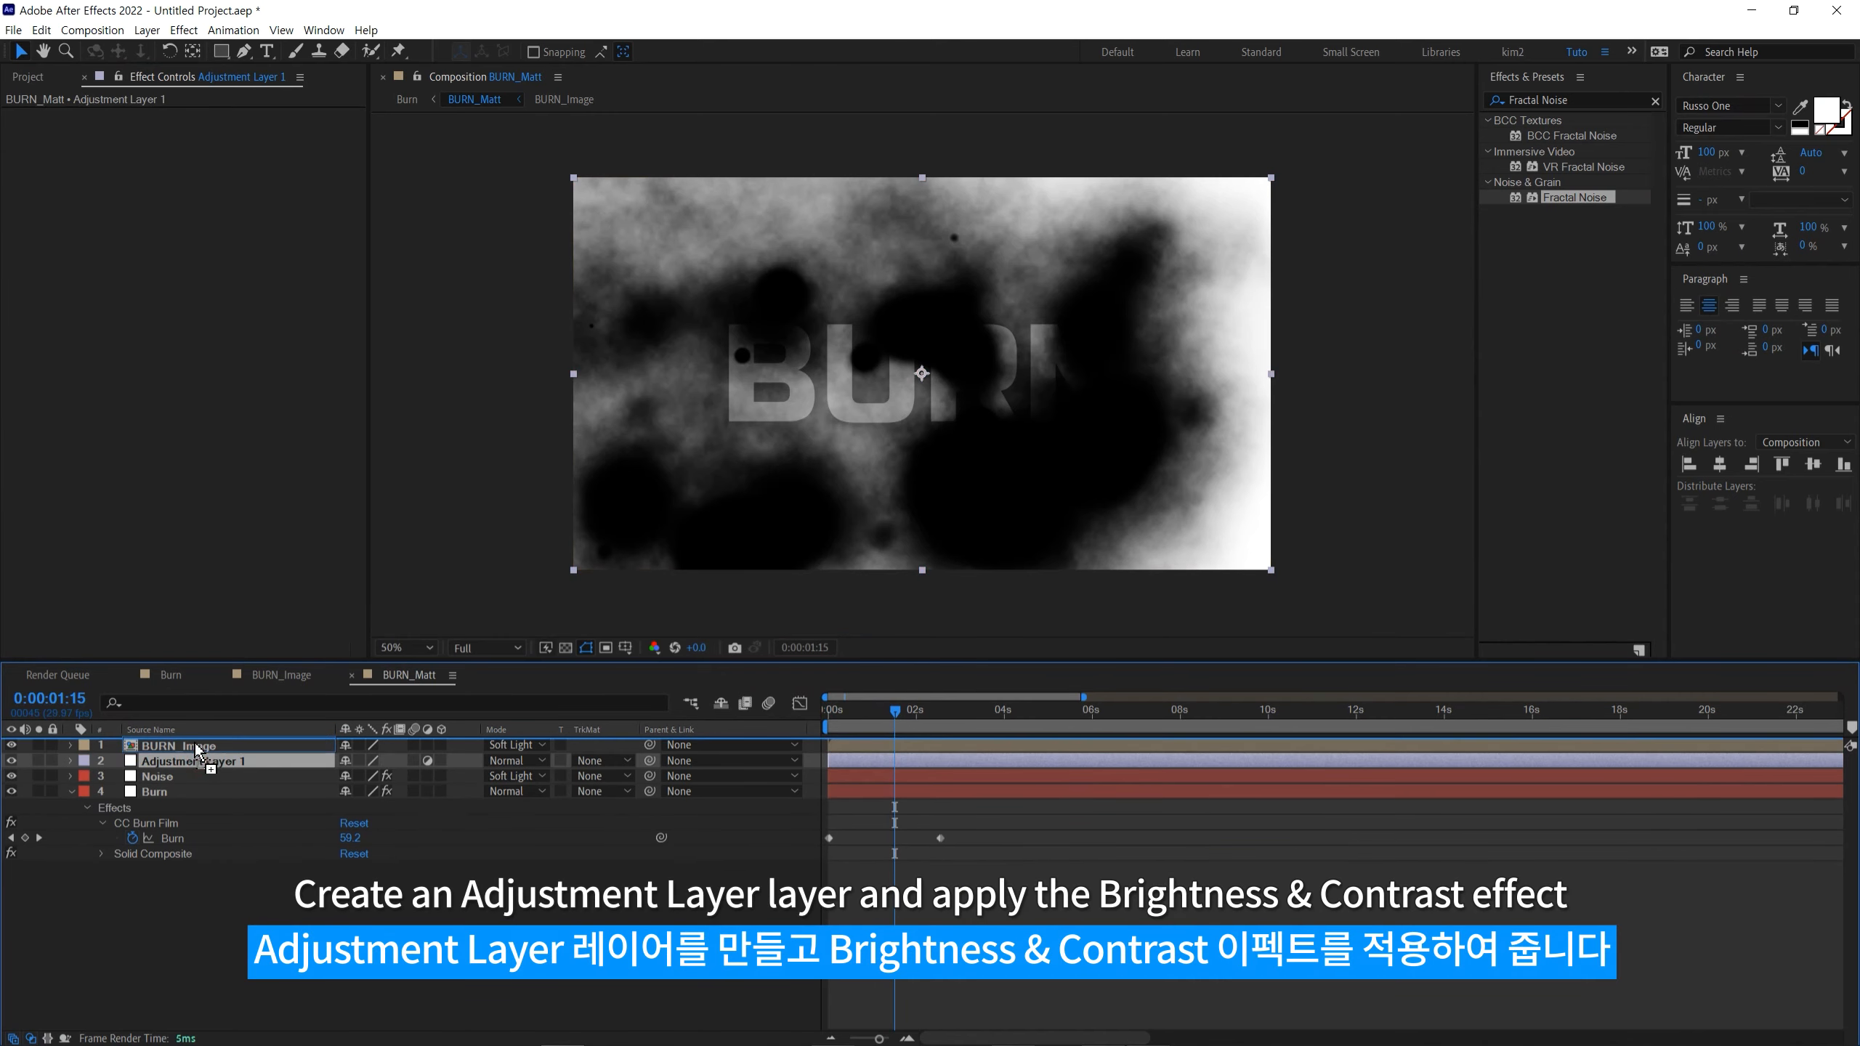
pyautogui.moveTo(196, 749); pyautogui.dragTo(194, 754)
# Step: Find the Brightness & Contrast effect and apply it to the adjustment layer
pyautogui.click(1574, 99)
pyautogui.write('brigh')
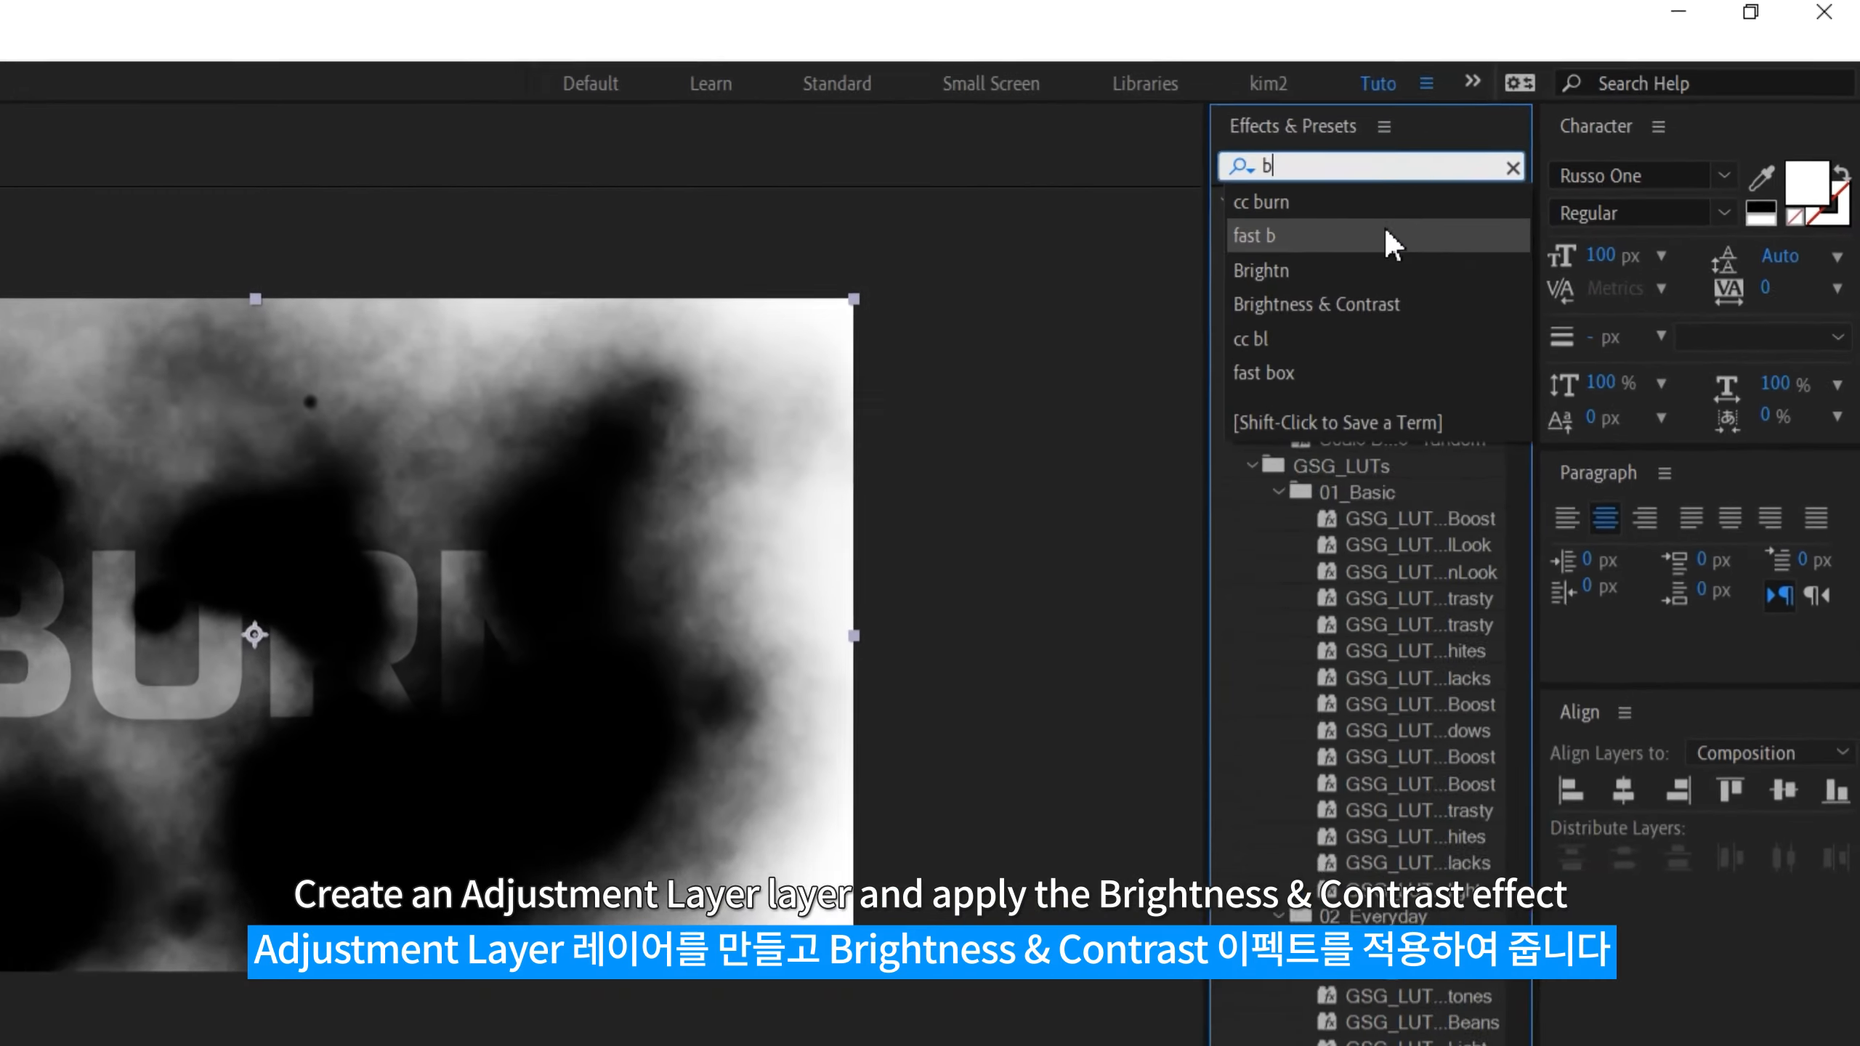
pyautogui.write('t')
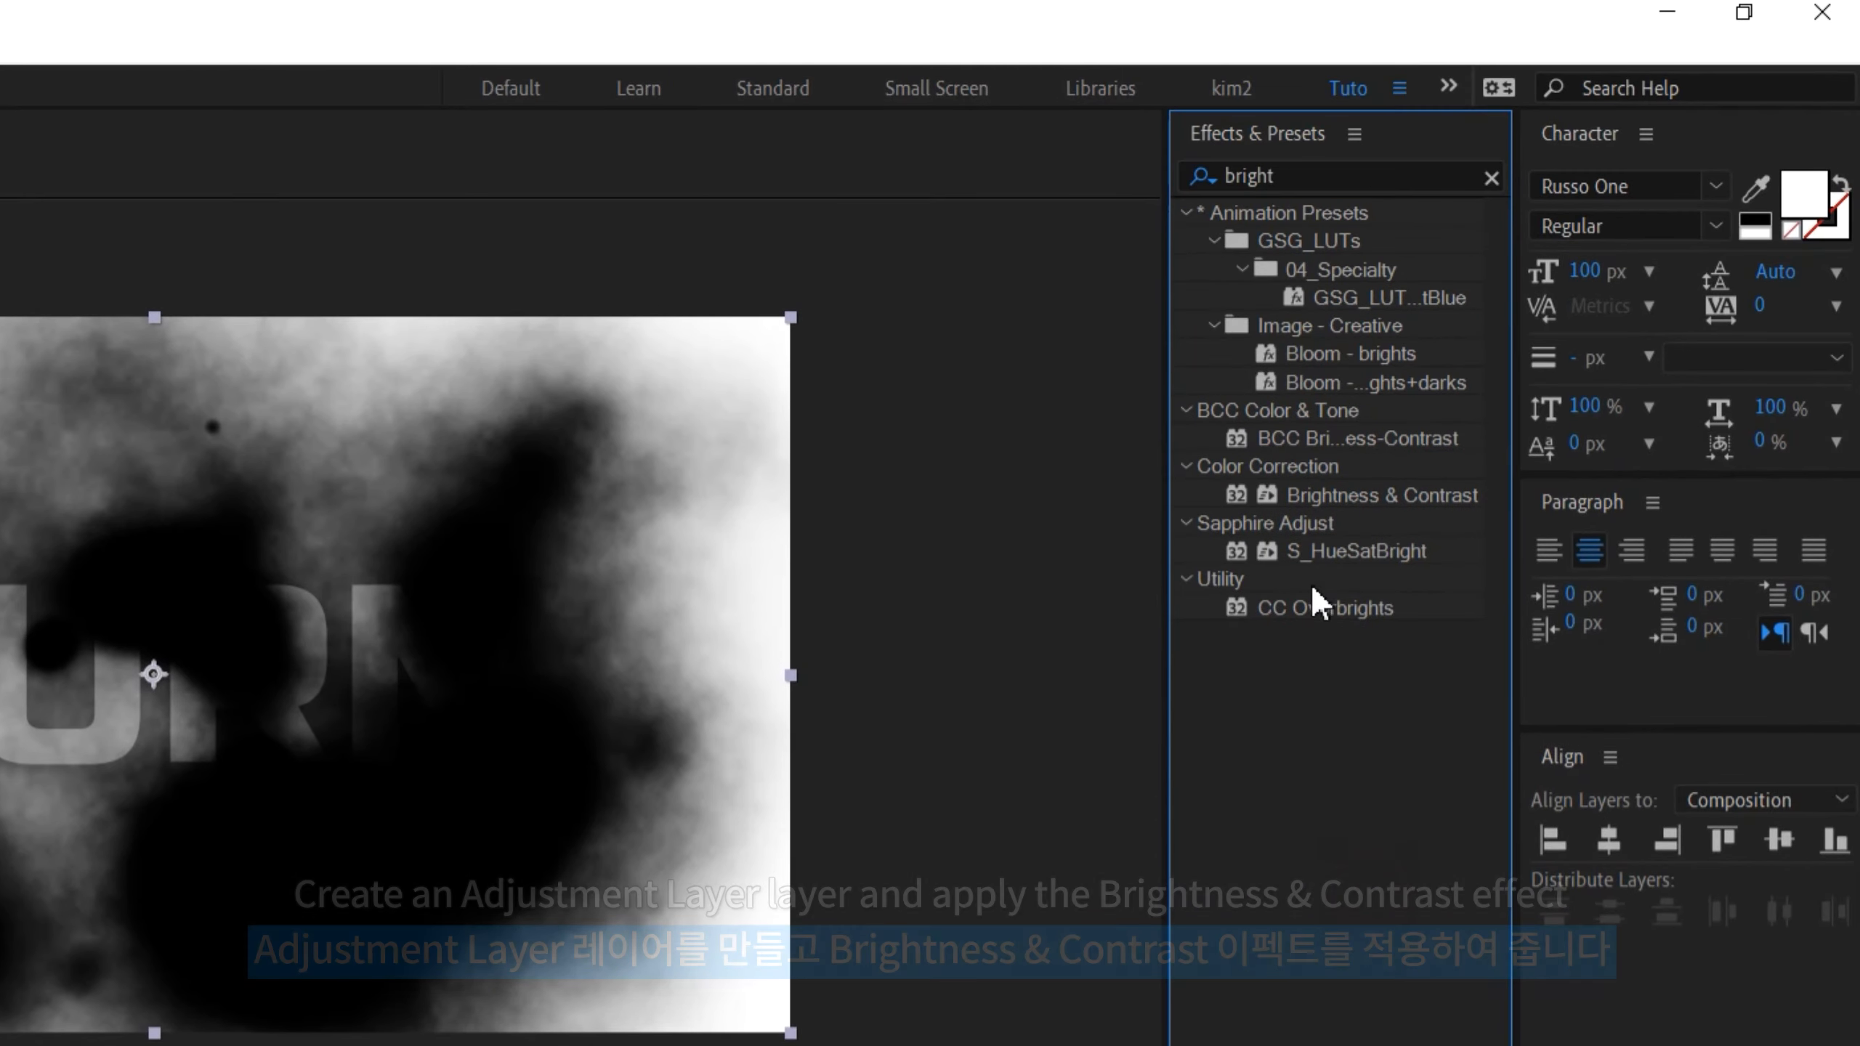
pyautogui.click(1346, 497)
pyautogui.moveTo(1364, 506); pyautogui.dragTo(736, 493)
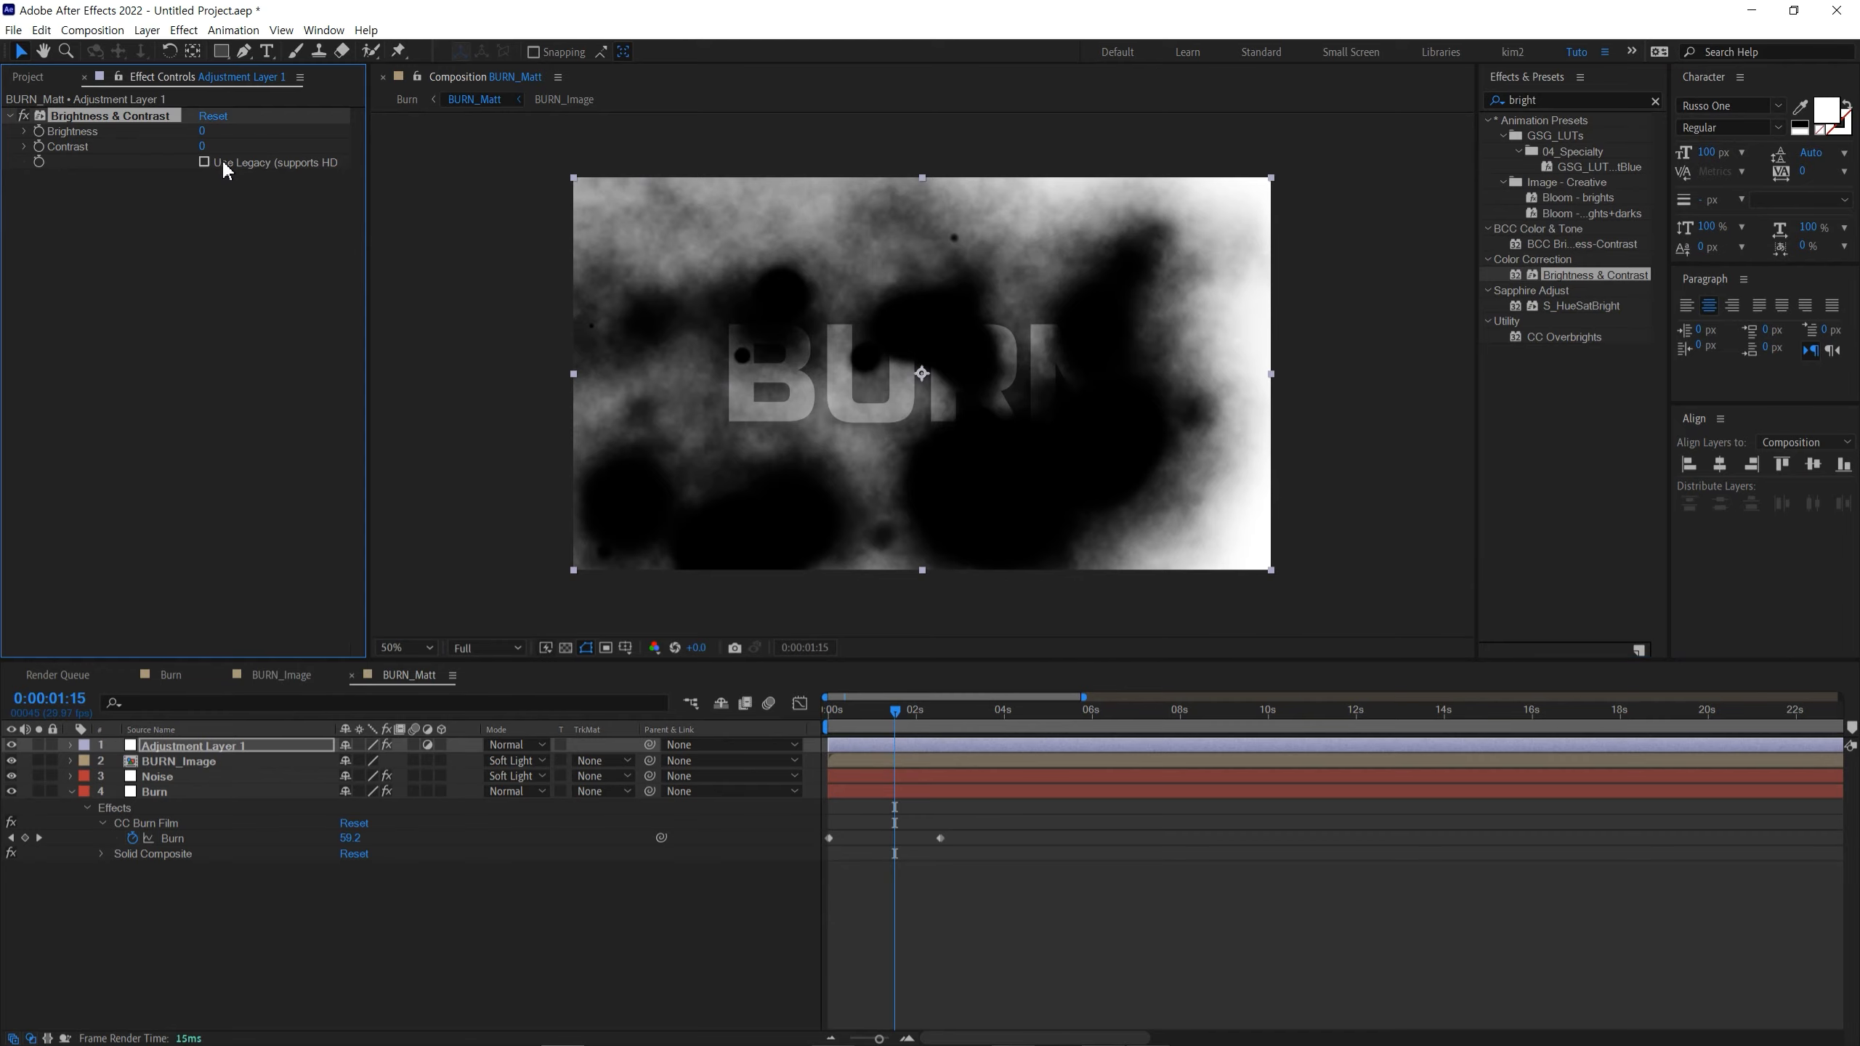
# Step: Enable Use Legacy in Brightness & Contrast, set the contrast to 88, and scrub through the burn
pyautogui.click(204, 162)
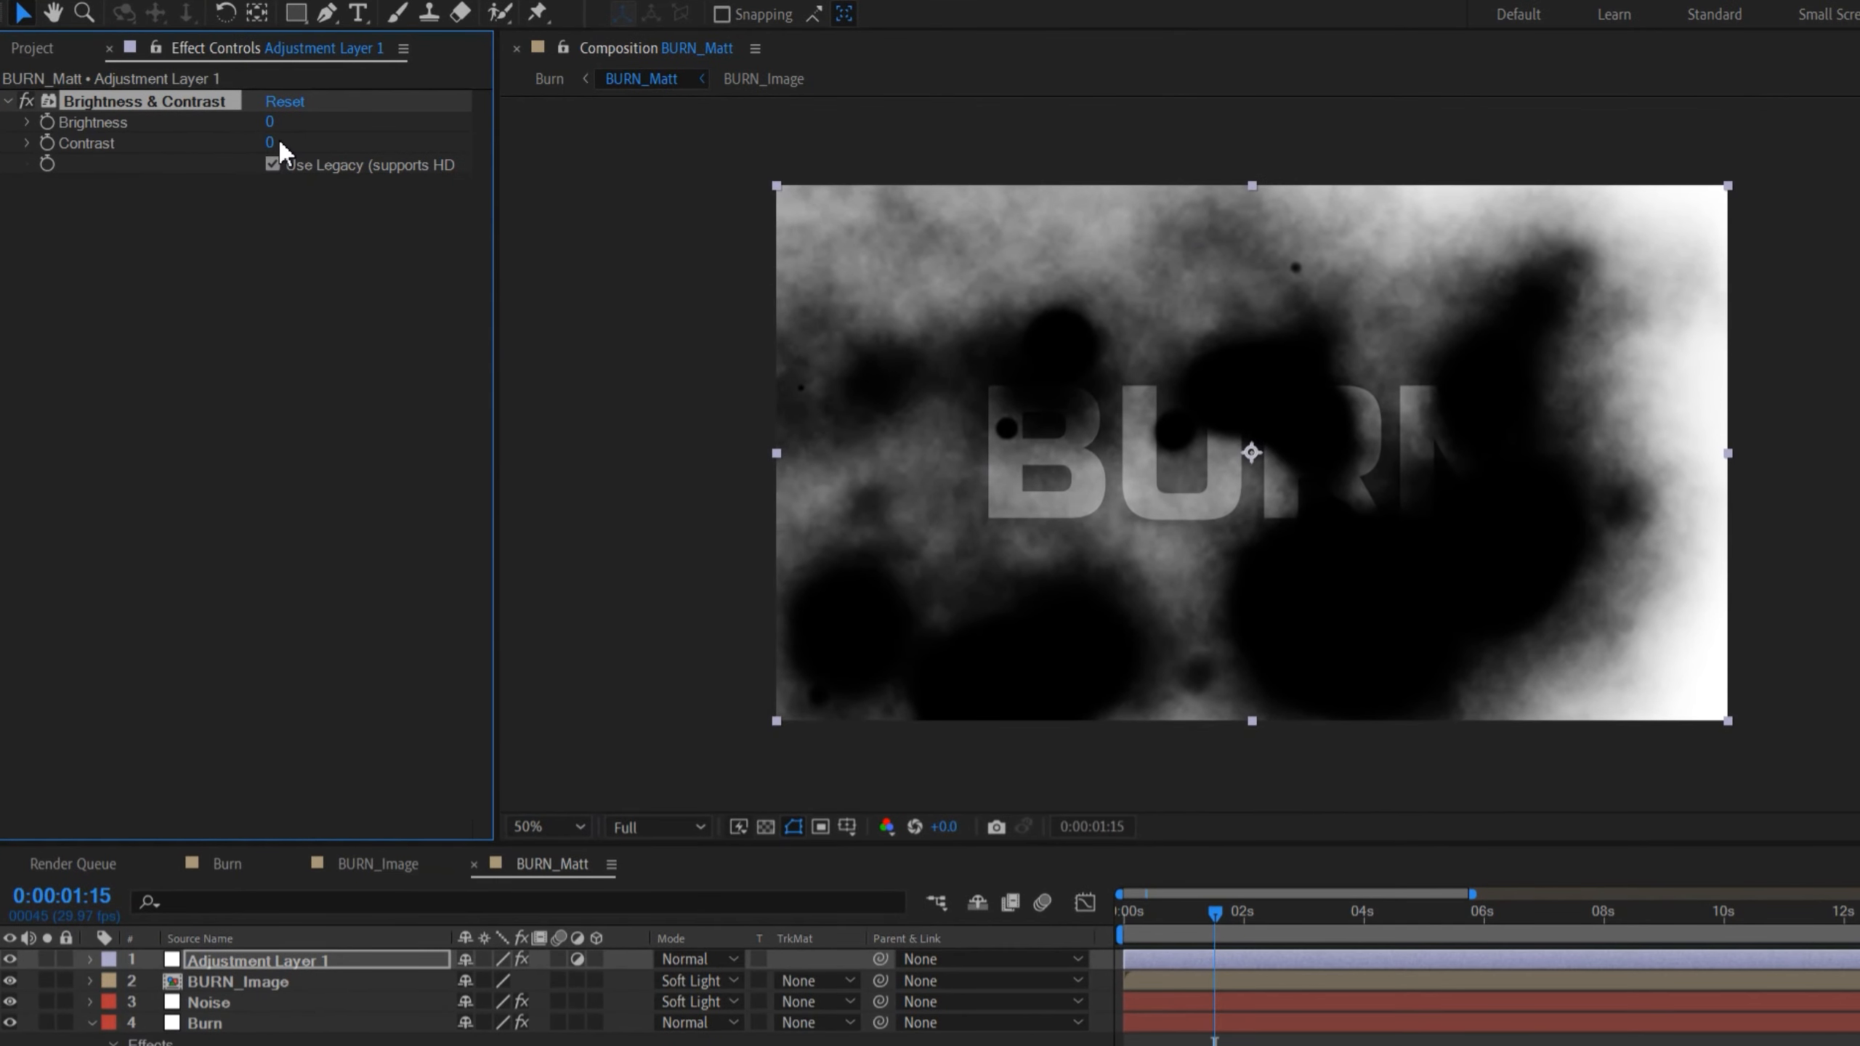
pyautogui.moveTo(270, 143); pyautogui.dragTo(422, 163)
pyautogui.press('/')
pyautogui.moveTo(1135, 925); pyautogui.dragTo(1199, 939)
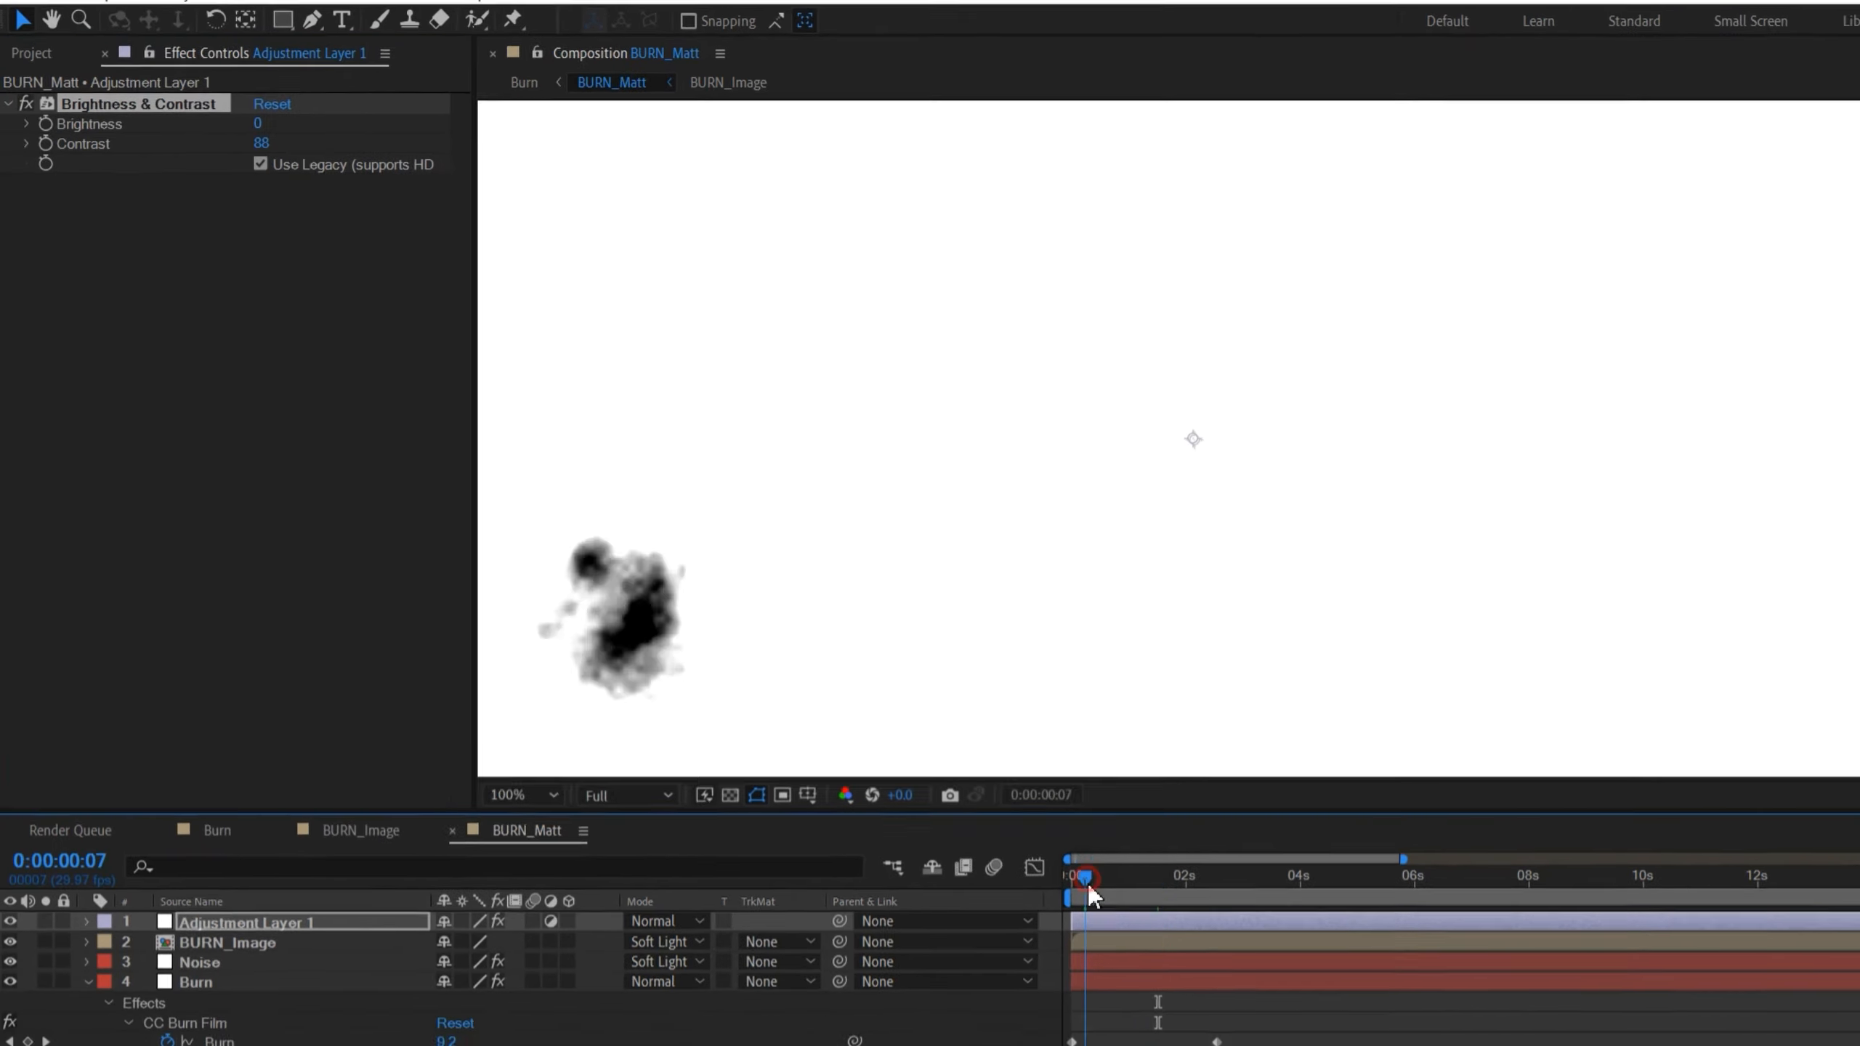
pyautogui.moveTo(889, 739); pyautogui.dragTo(889, 738)
# Step: Set the Noise layer's Fractal Noise scale to 174.4 and its Sub Scaling to 58.7
pyautogui.click(156, 777)
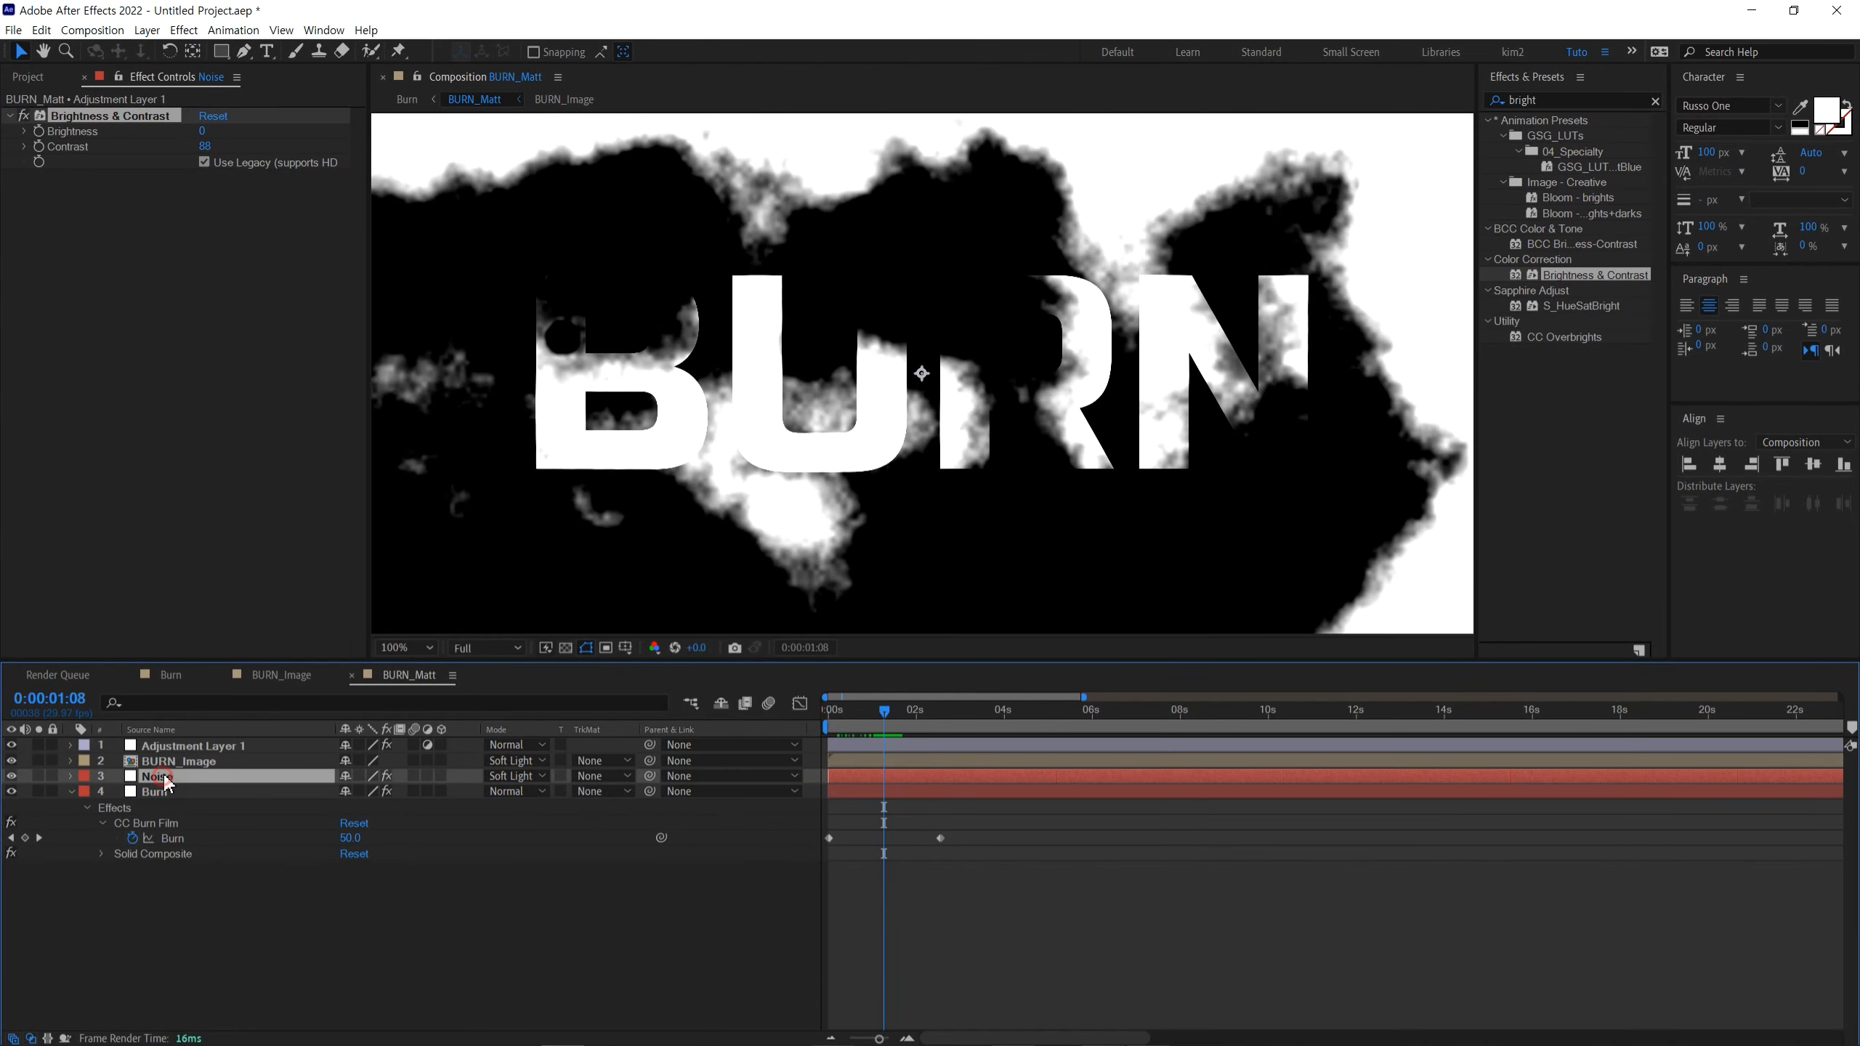
pyautogui.moveTo(158, 294); pyautogui.dragTo(137, 299)
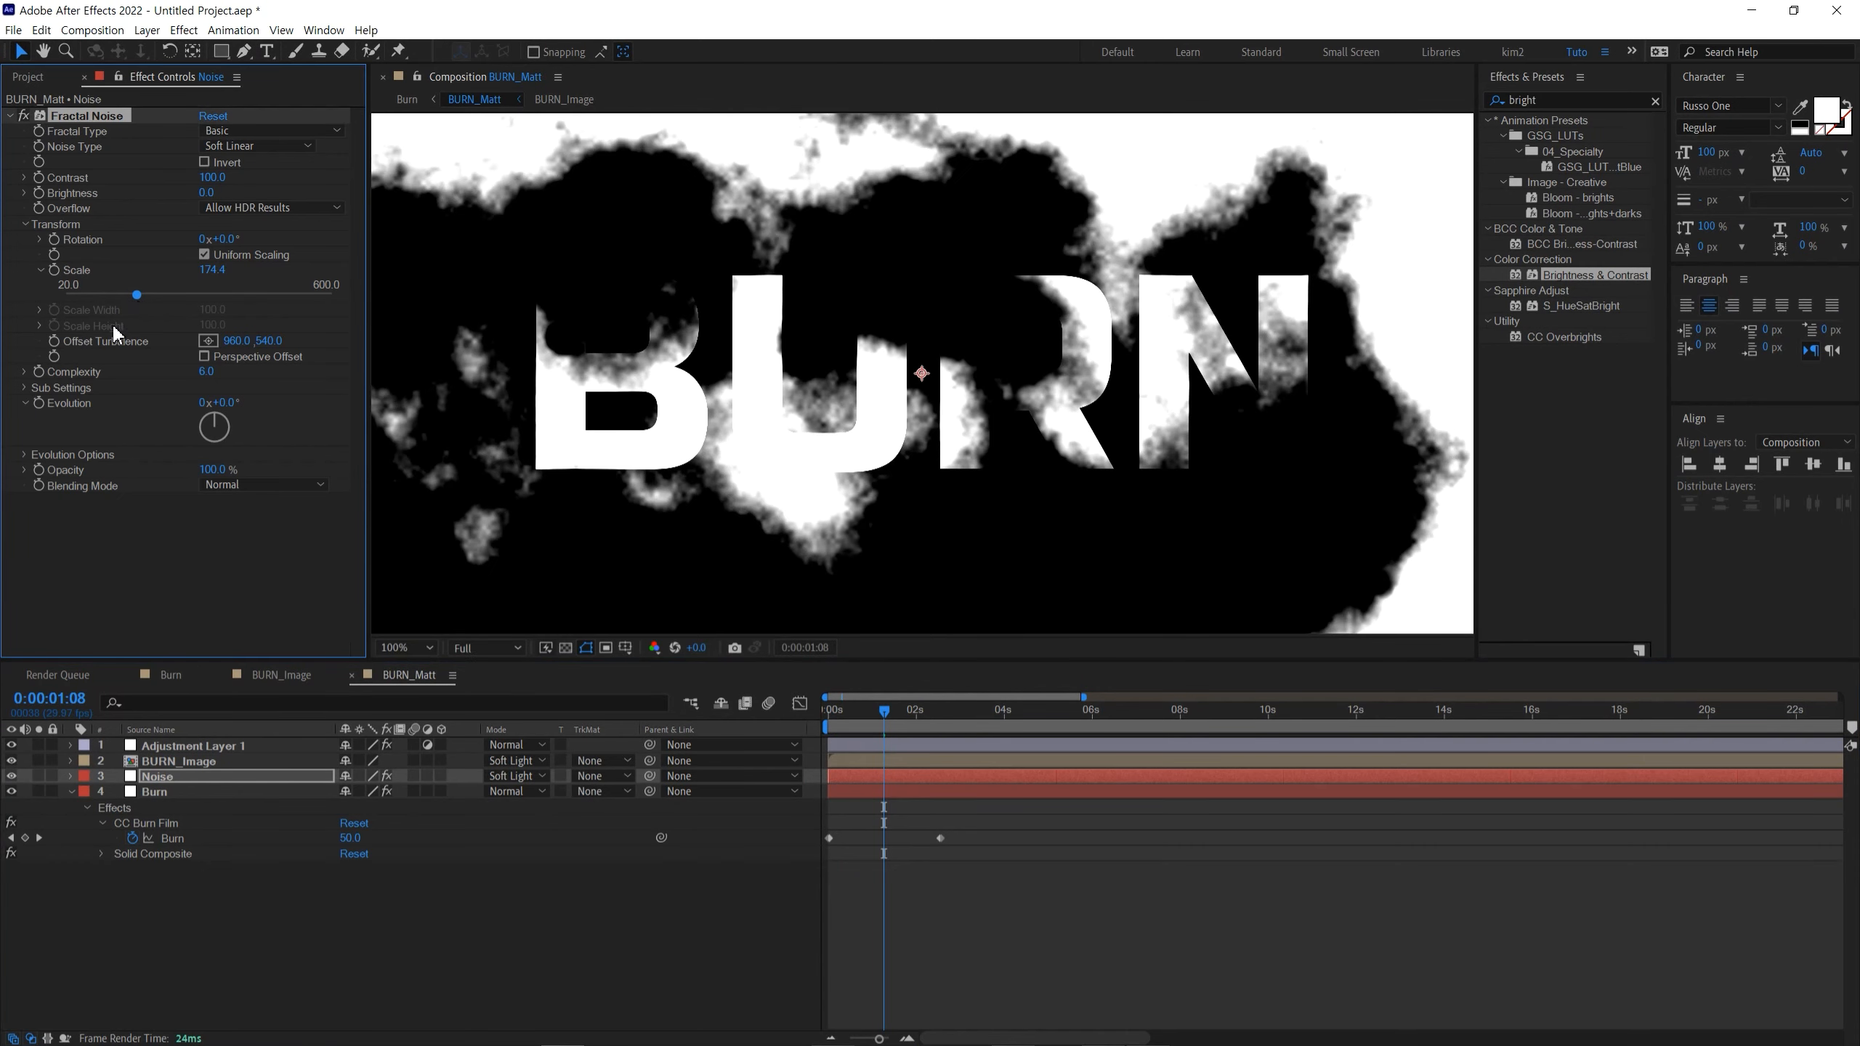
pyautogui.click(23, 388)
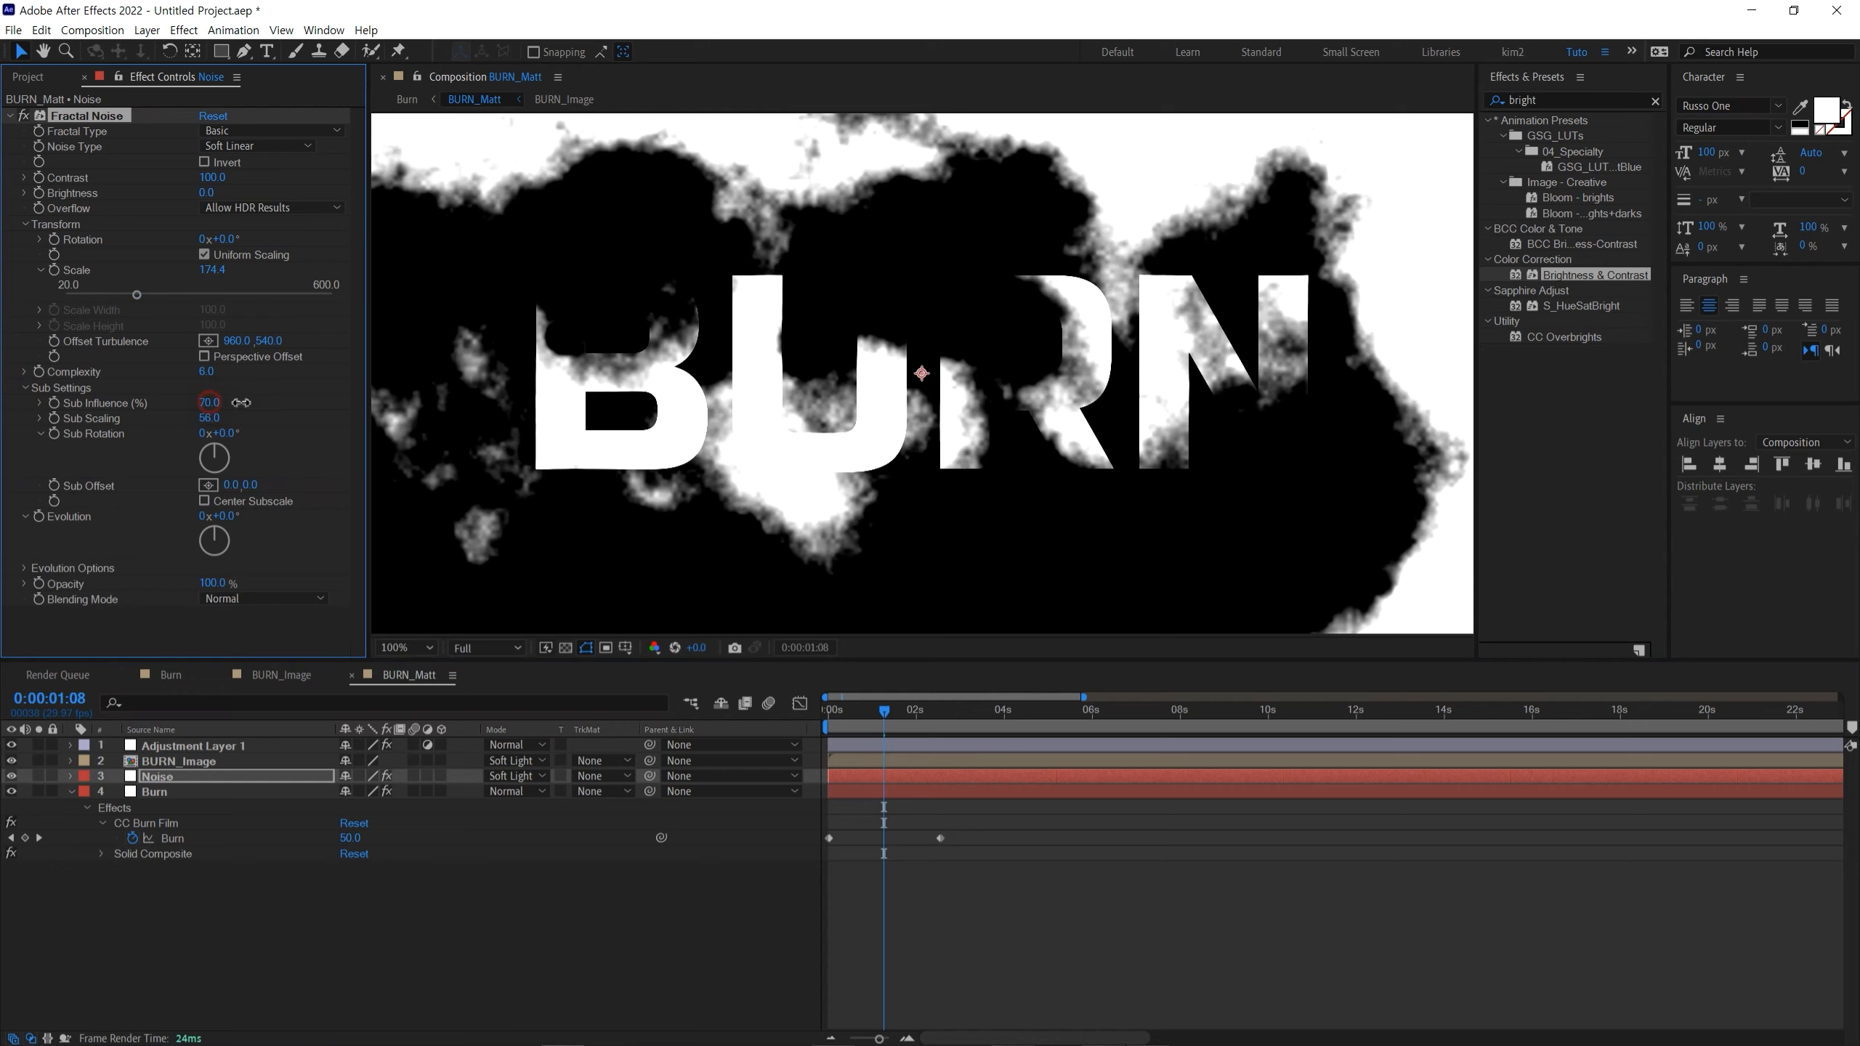
pyautogui.moveTo(207, 417); pyautogui.dragTo(223, 422)
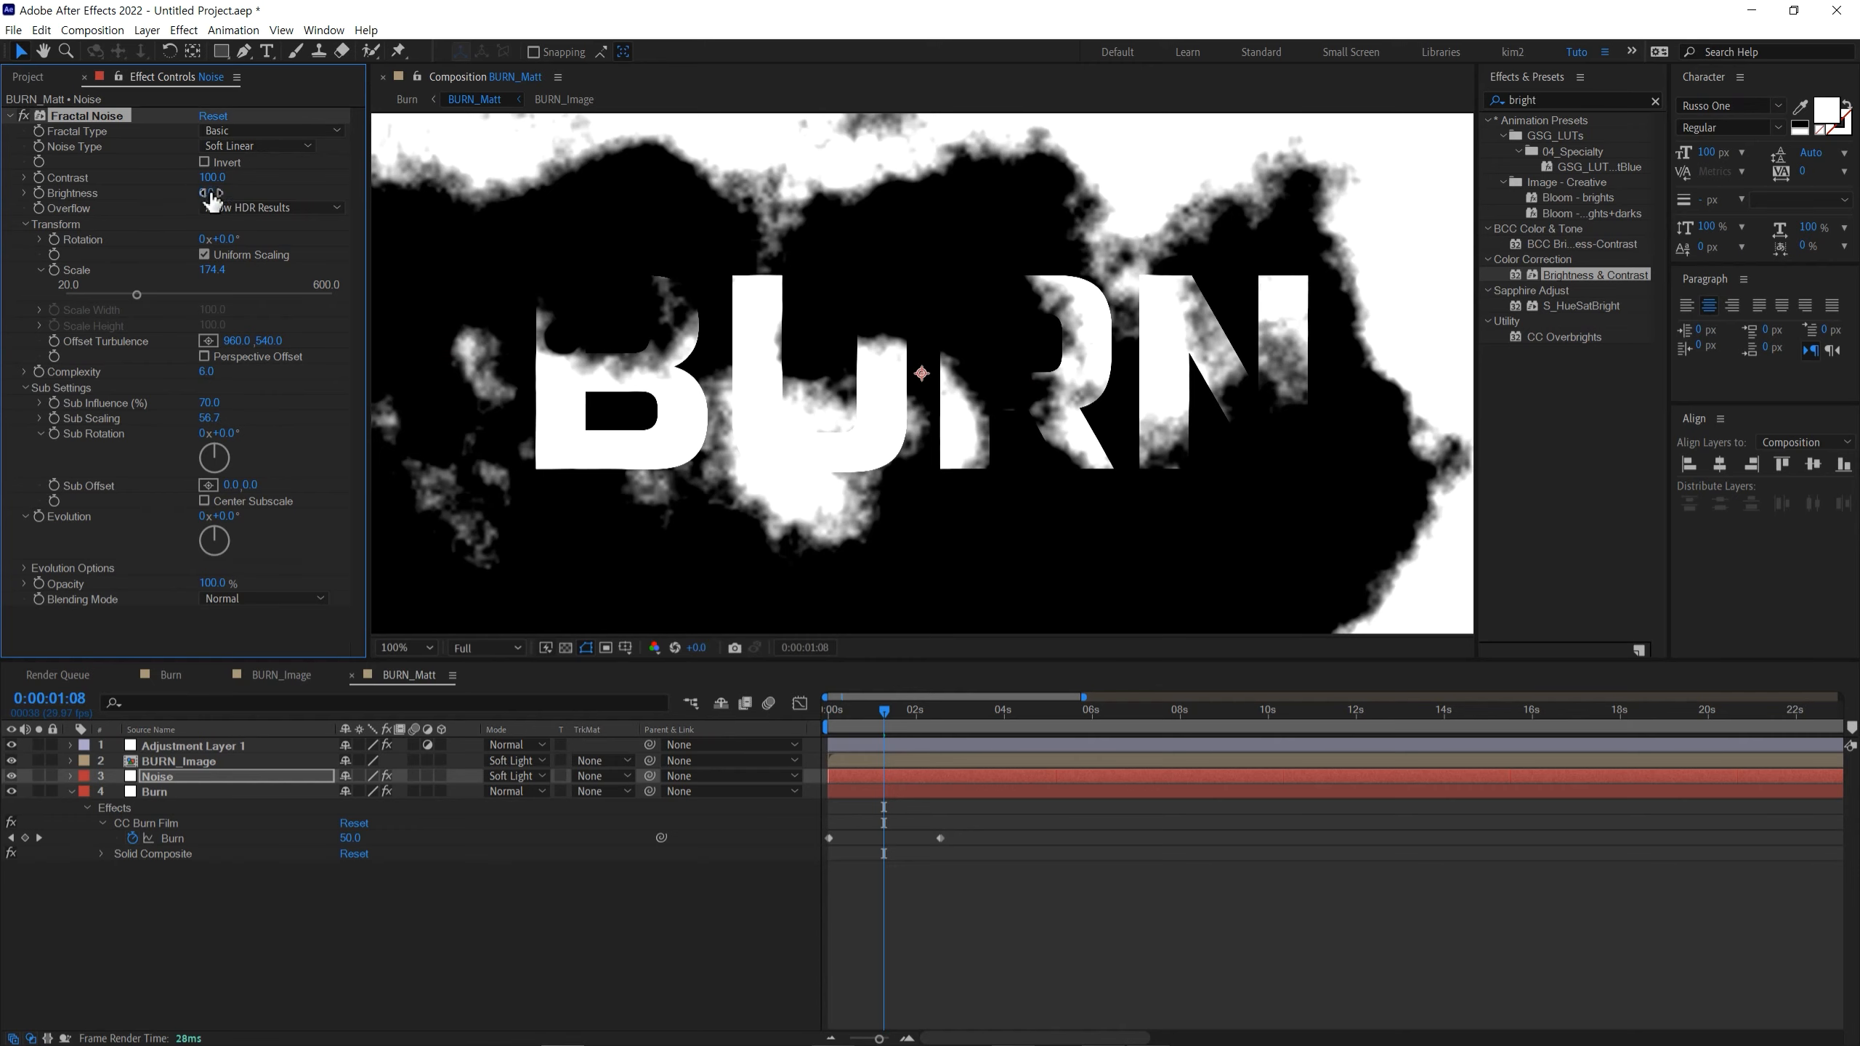
# Step: Set the Fractal Noise scale to 180.4 and preview the burn animation from the start
pyautogui.moveTo(220, 196); pyautogui.dragTo(211, 198)
pyautogui.hotkey('ctrl', 'z')
pyautogui.moveTo(217, 273); pyautogui.dragTo(226, 273)
pyautogui.moveTo(853, 721)
pyautogui.mouseDown()
pyautogui.moveTo(904, 724)
pyautogui.moveTo(826, 717)
pyautogui.mouseUp()
pyautogui.scroll(-1, 897, 472)
pyautogui.press('space')
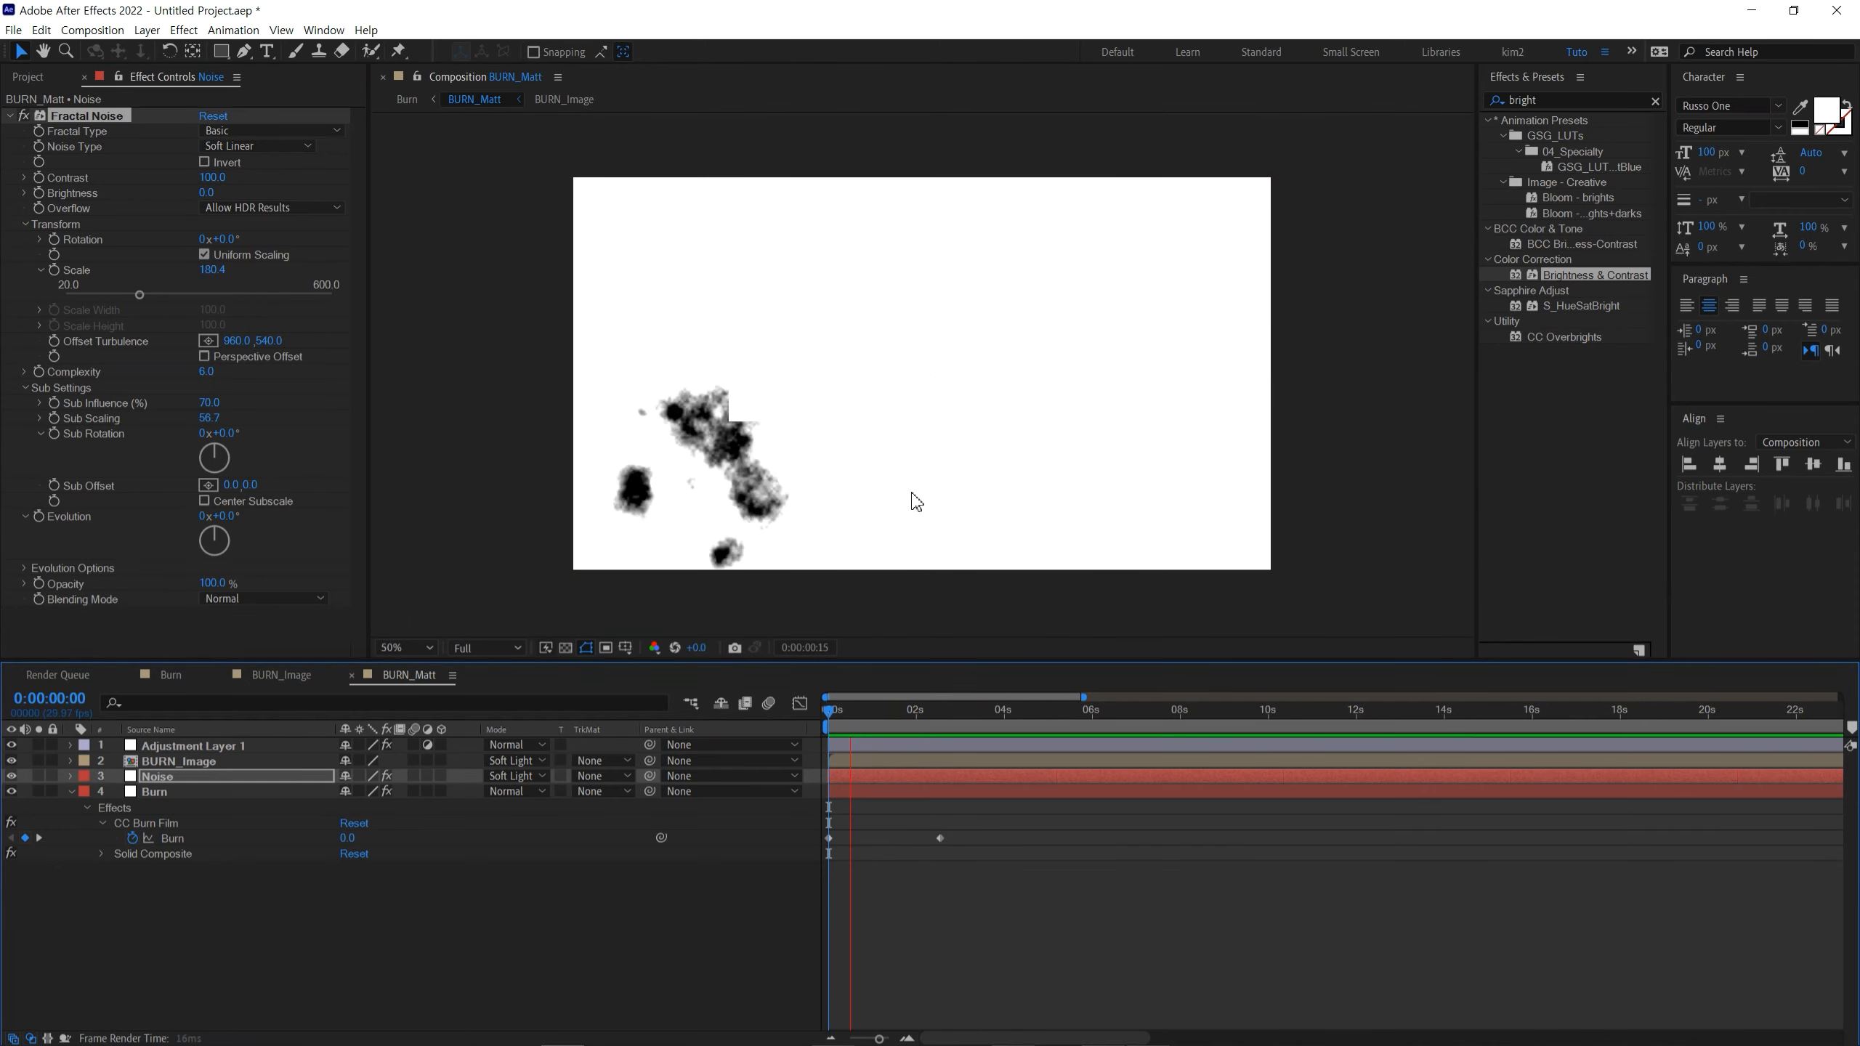
pyautogui.moveTo(867, 719); pyautogui.dragTo(883, 729)
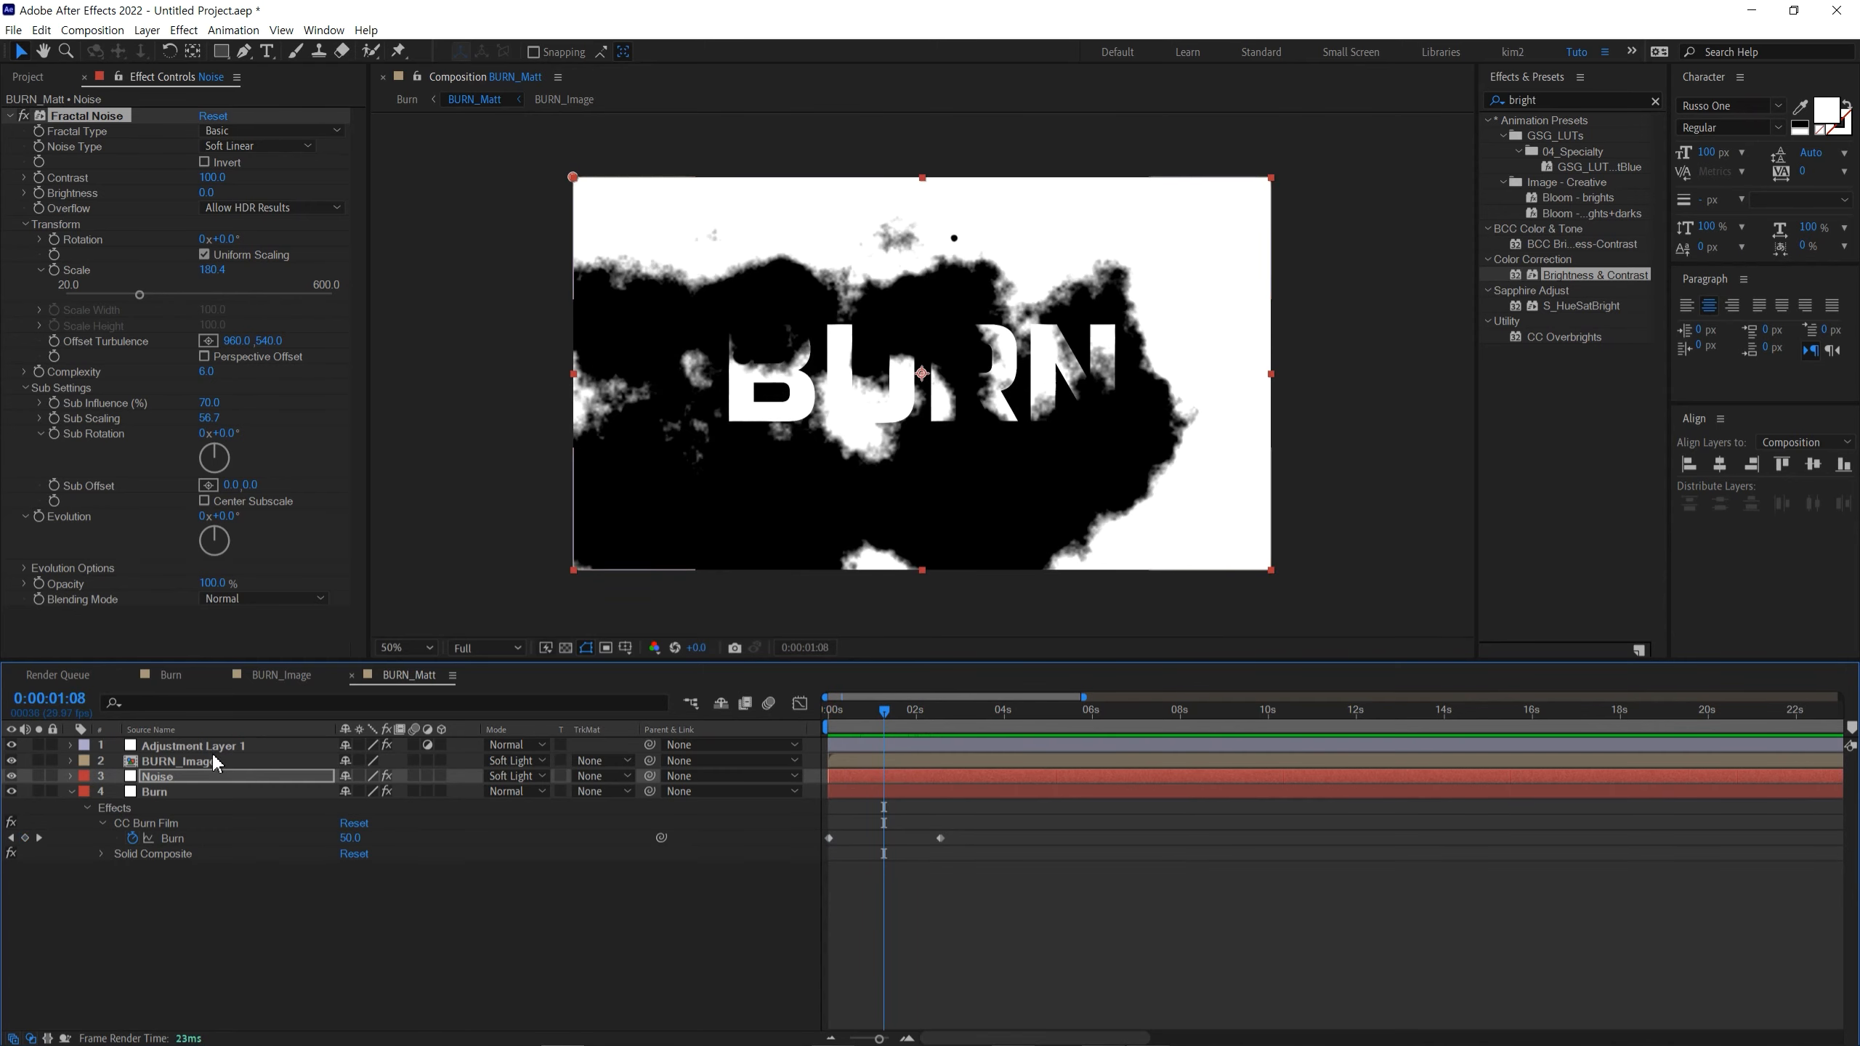
# Step: Find the Gaussian Blur effect under Blur & Sharpen and apply it to the BURN_Image layer
pyautogui.click(186, 766)
pyautogui.scroll(1, 919, 449)
pyautogui.scroll(-1, 919, 449)
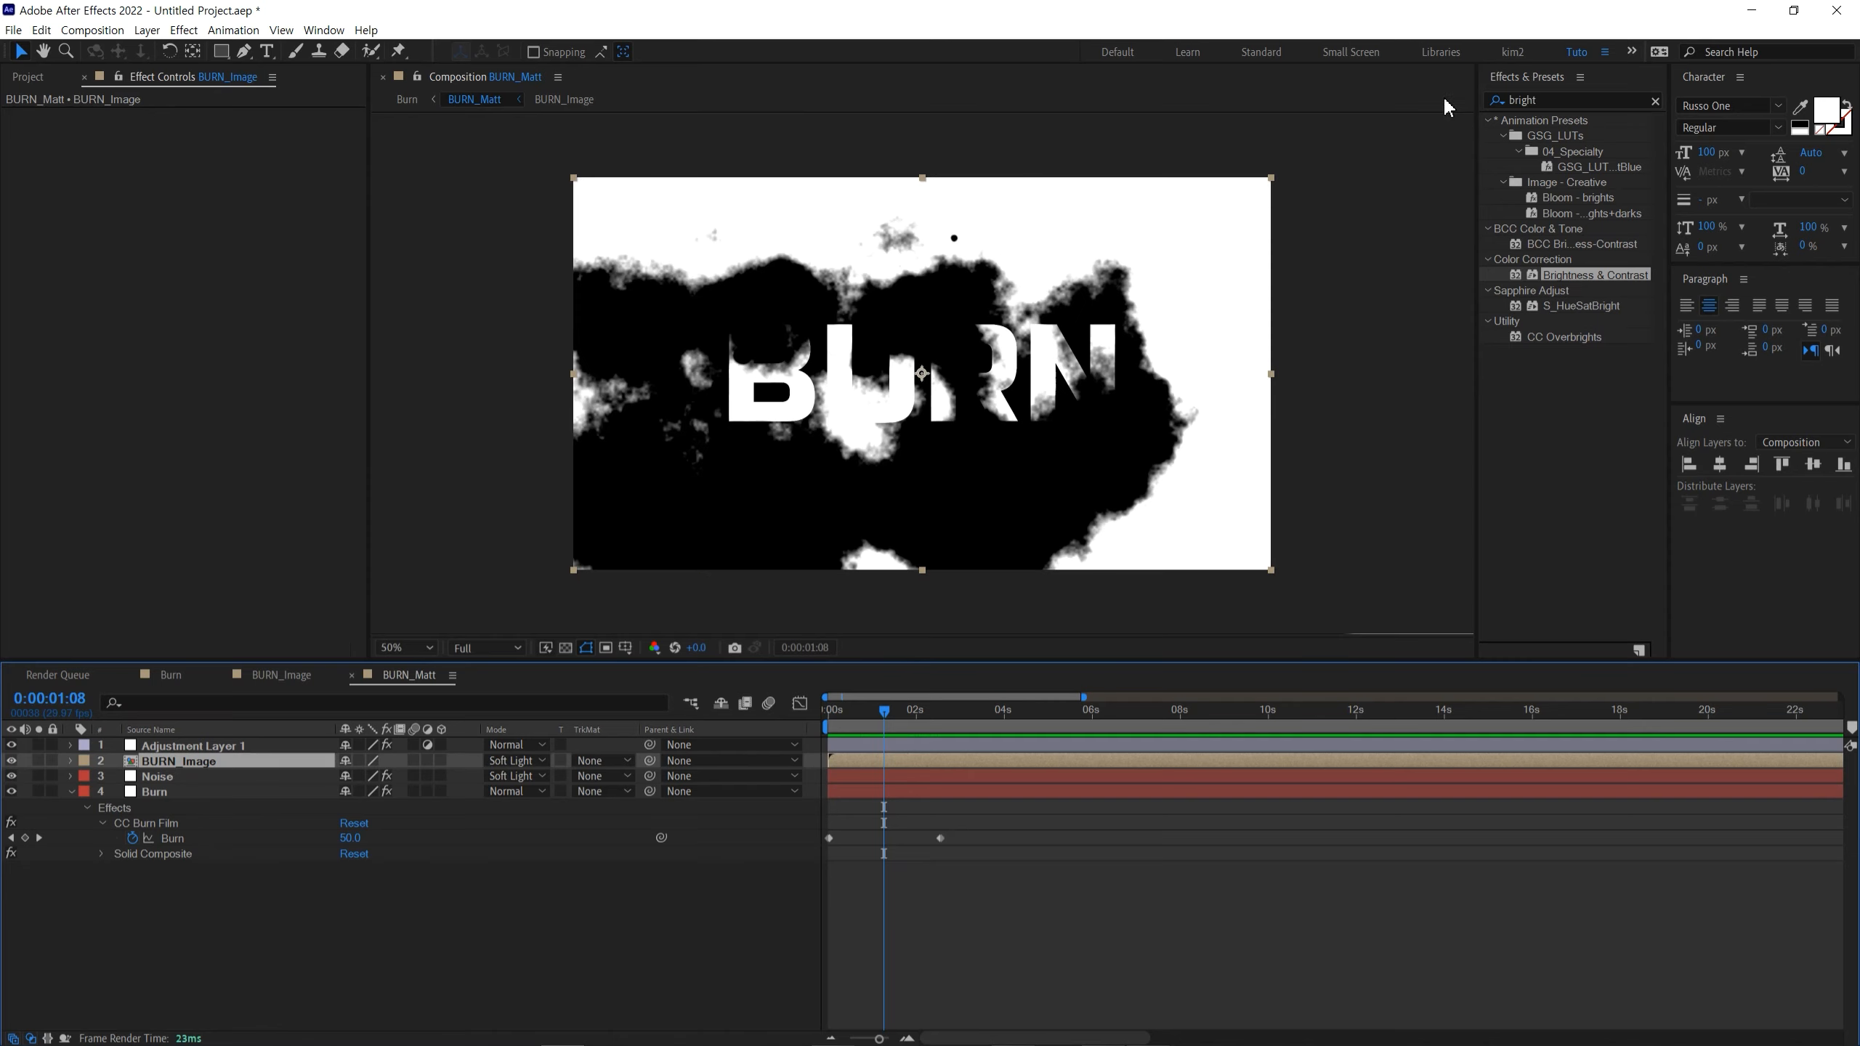
pyautogui.click(1605, 97)
pyautogui.write('ga')
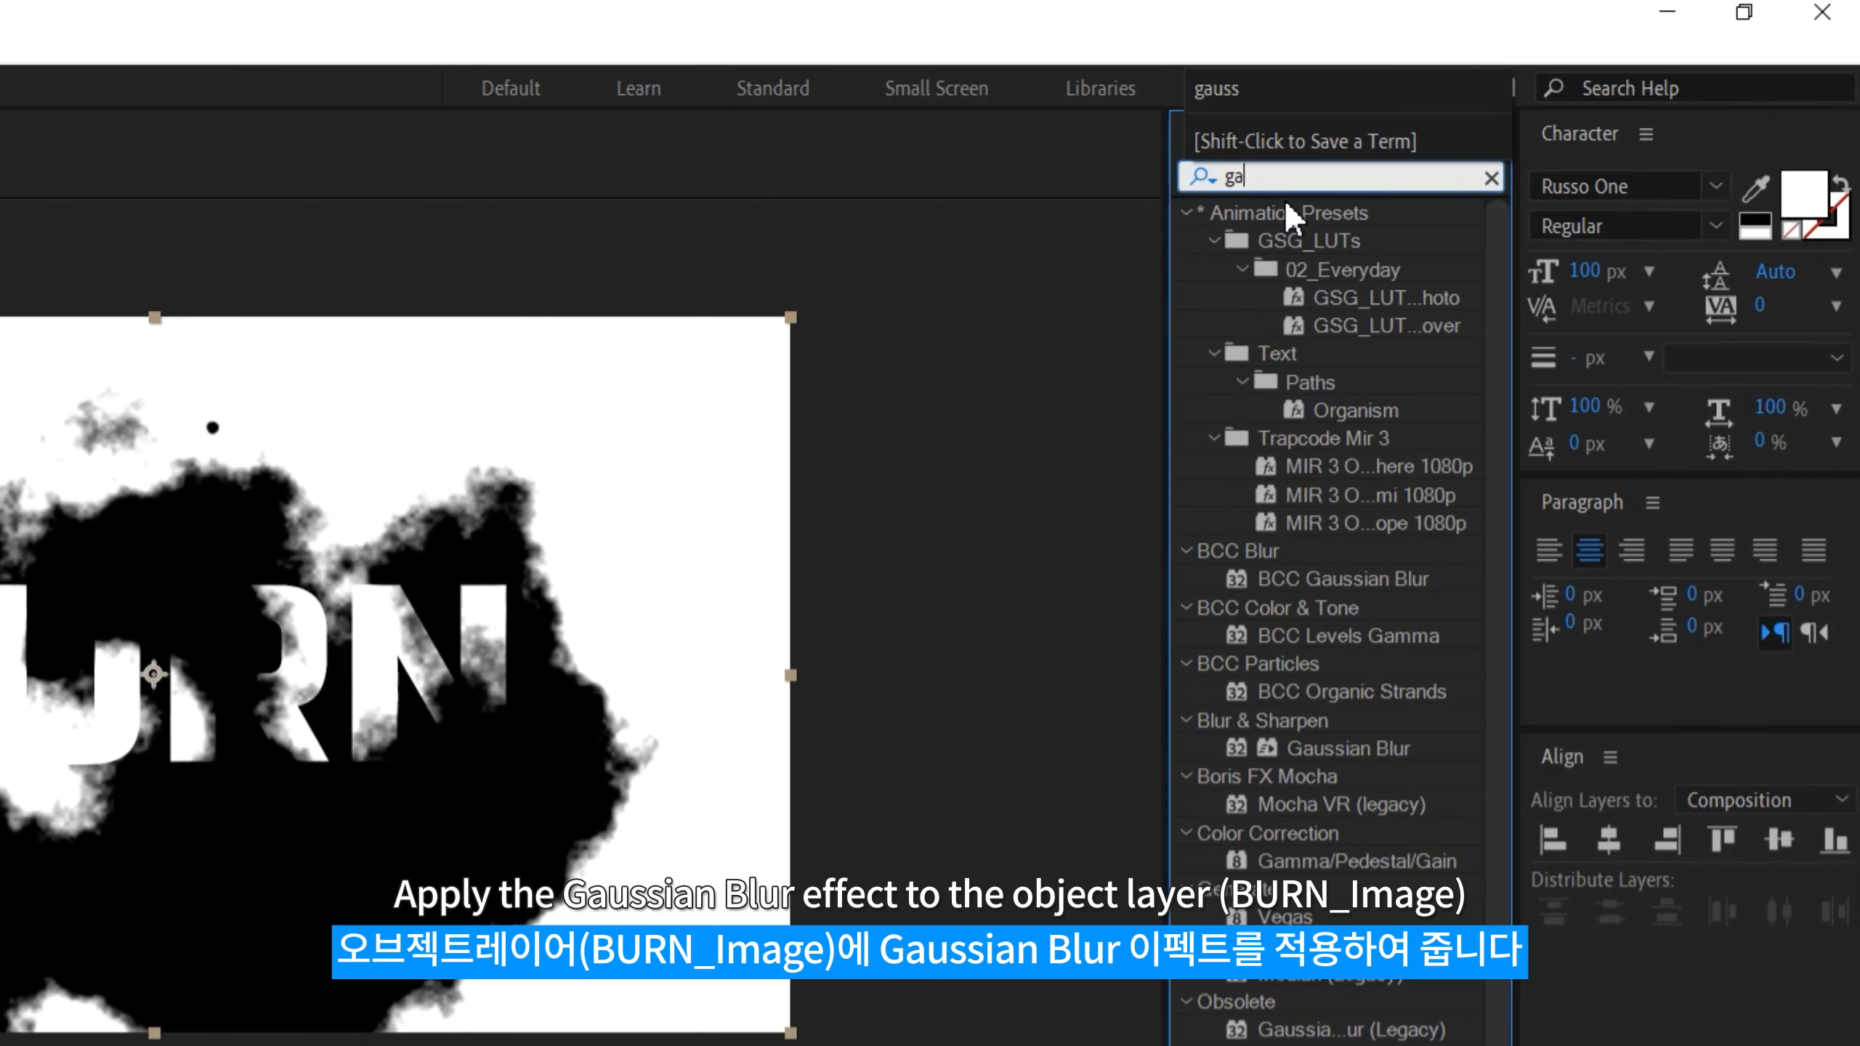
pyautogui.write('uss')
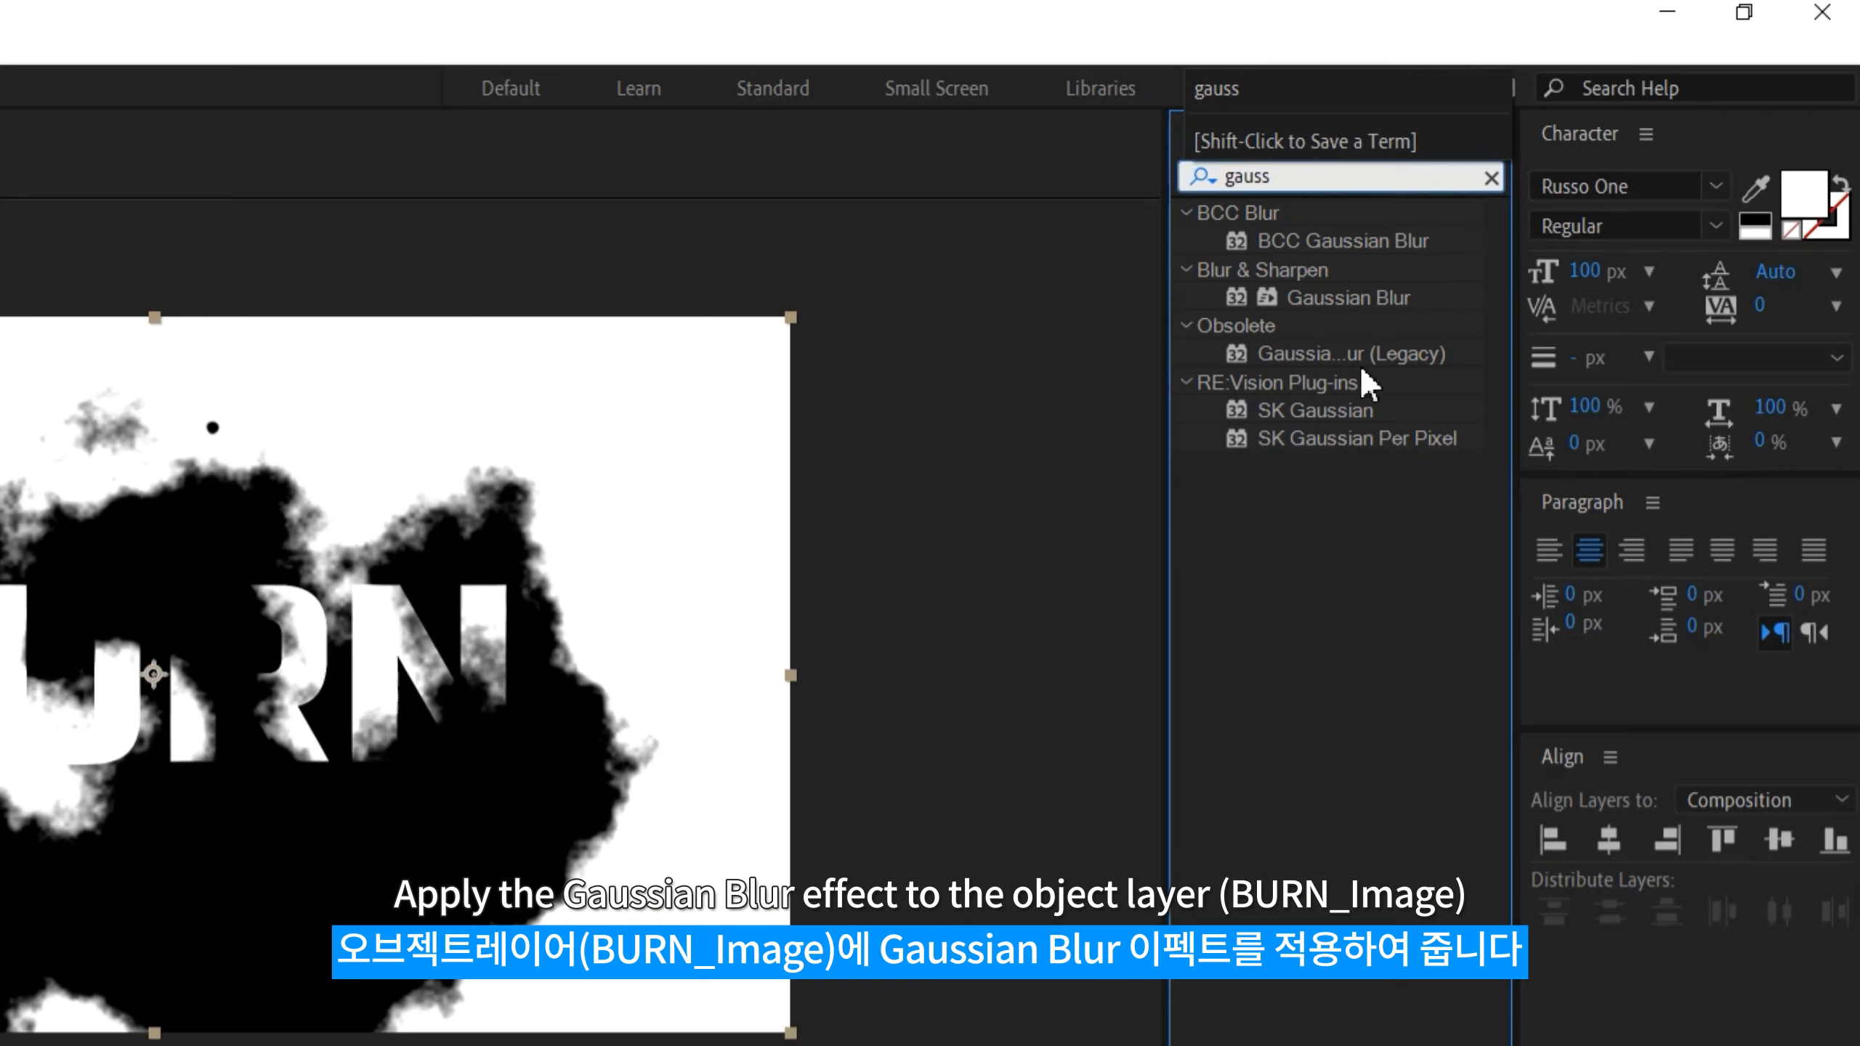
pyautogui.click(1362, 298)
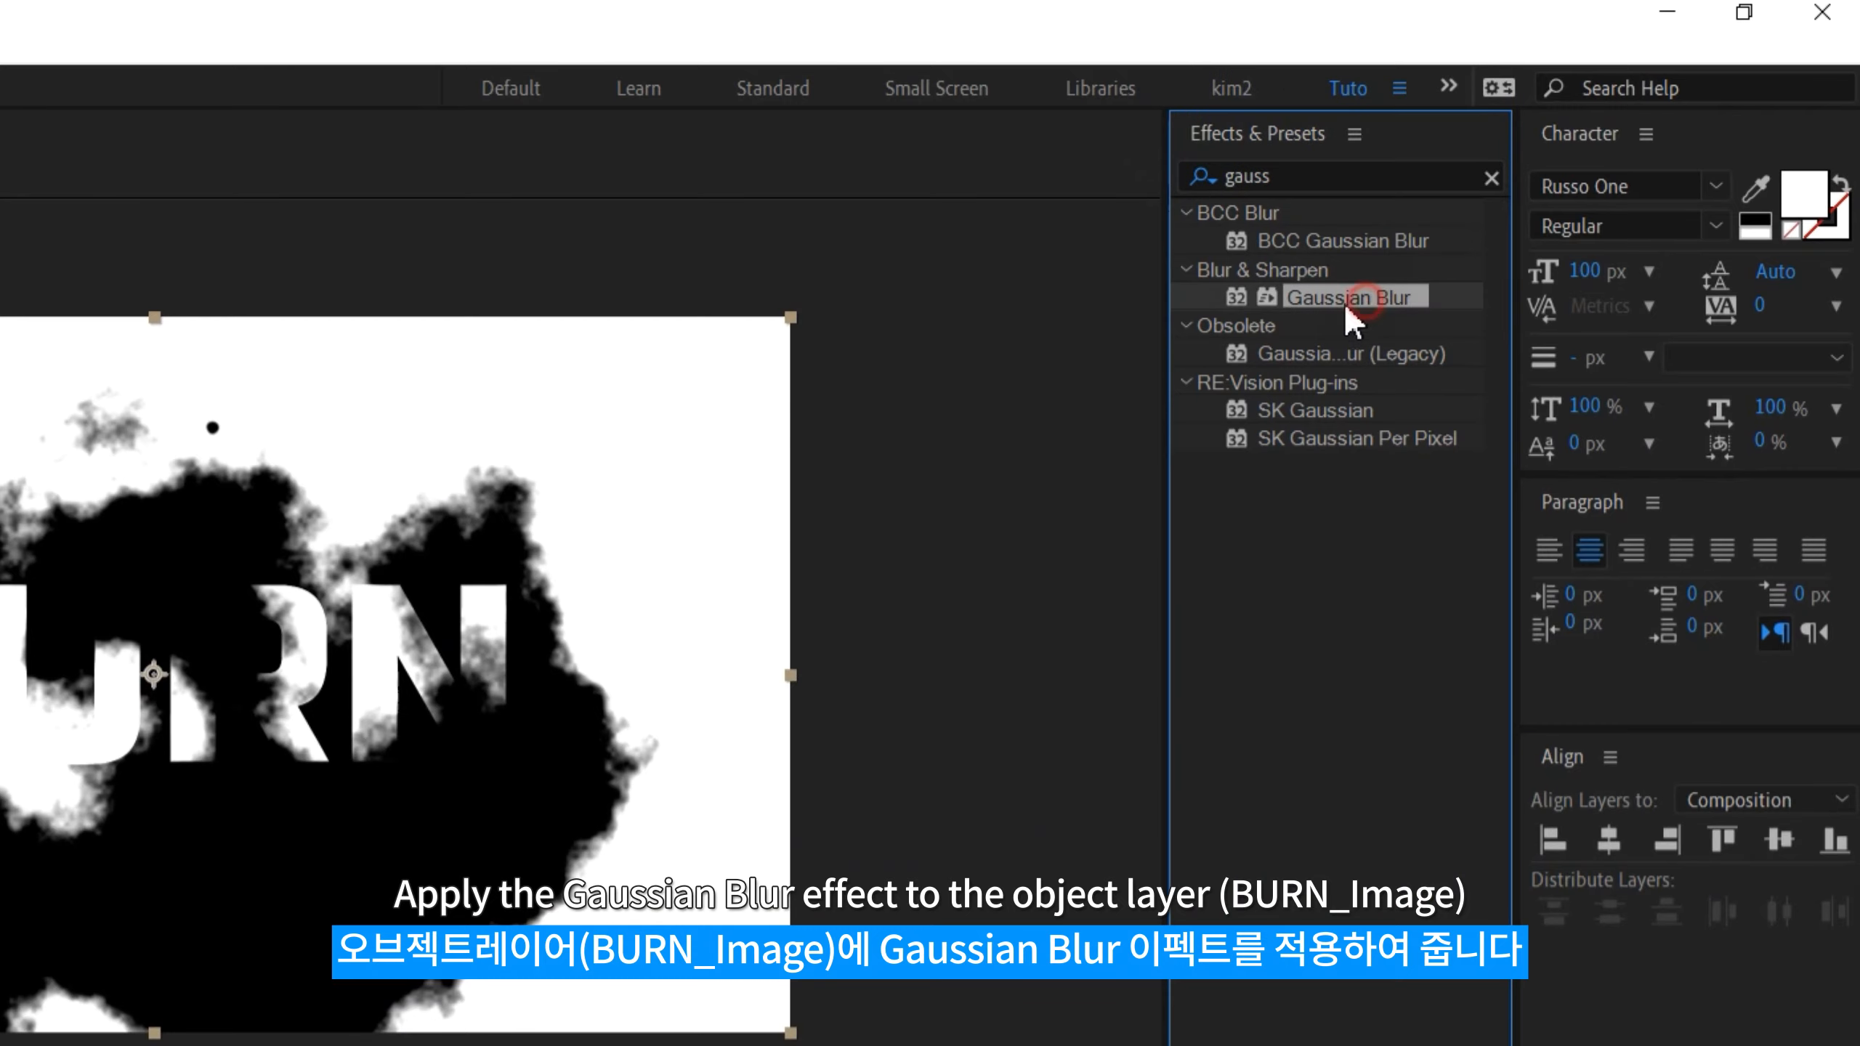
pyautogui.moveTo(1370, 296); pyautogui.dragTo(249, 767)
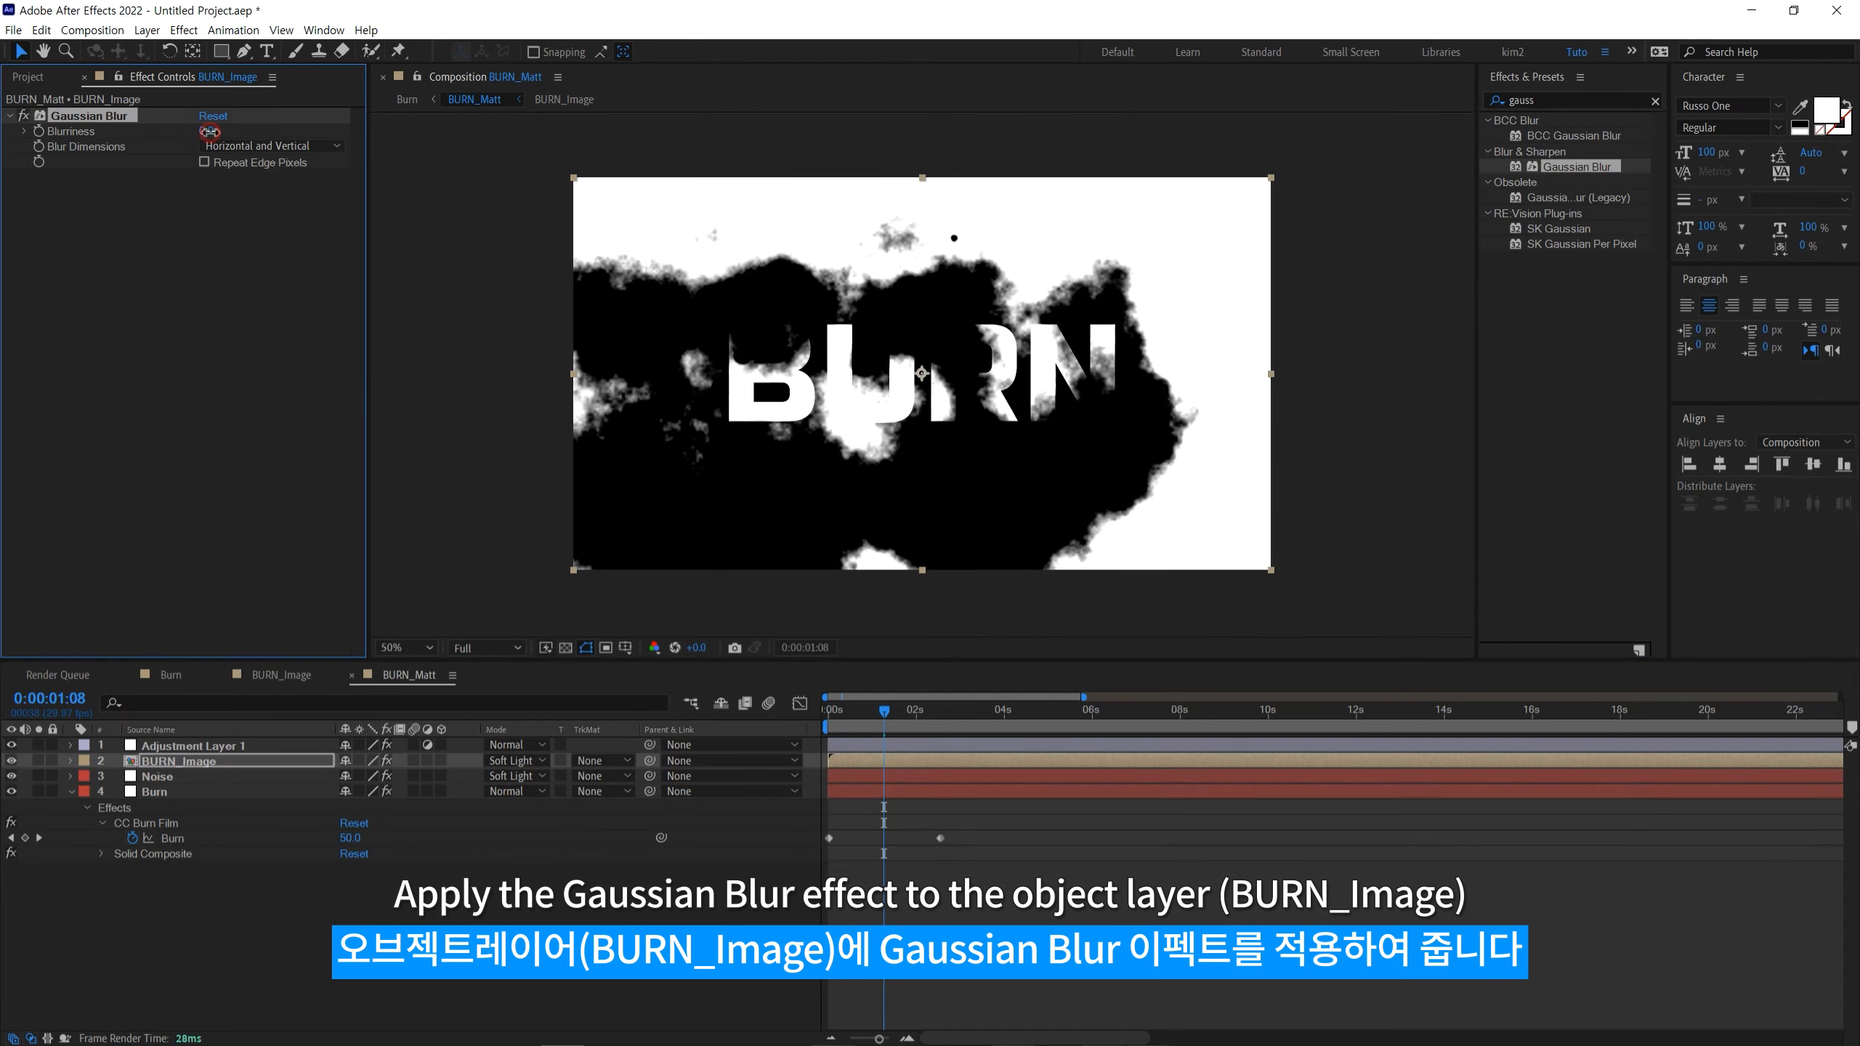
# Step: Set the Gaussian Blur blurriness on BURN_Image to 36.5 and preview the burn animation
pyautogui.moveTo(209, 131); pyautogui.dragTo(302, 145)
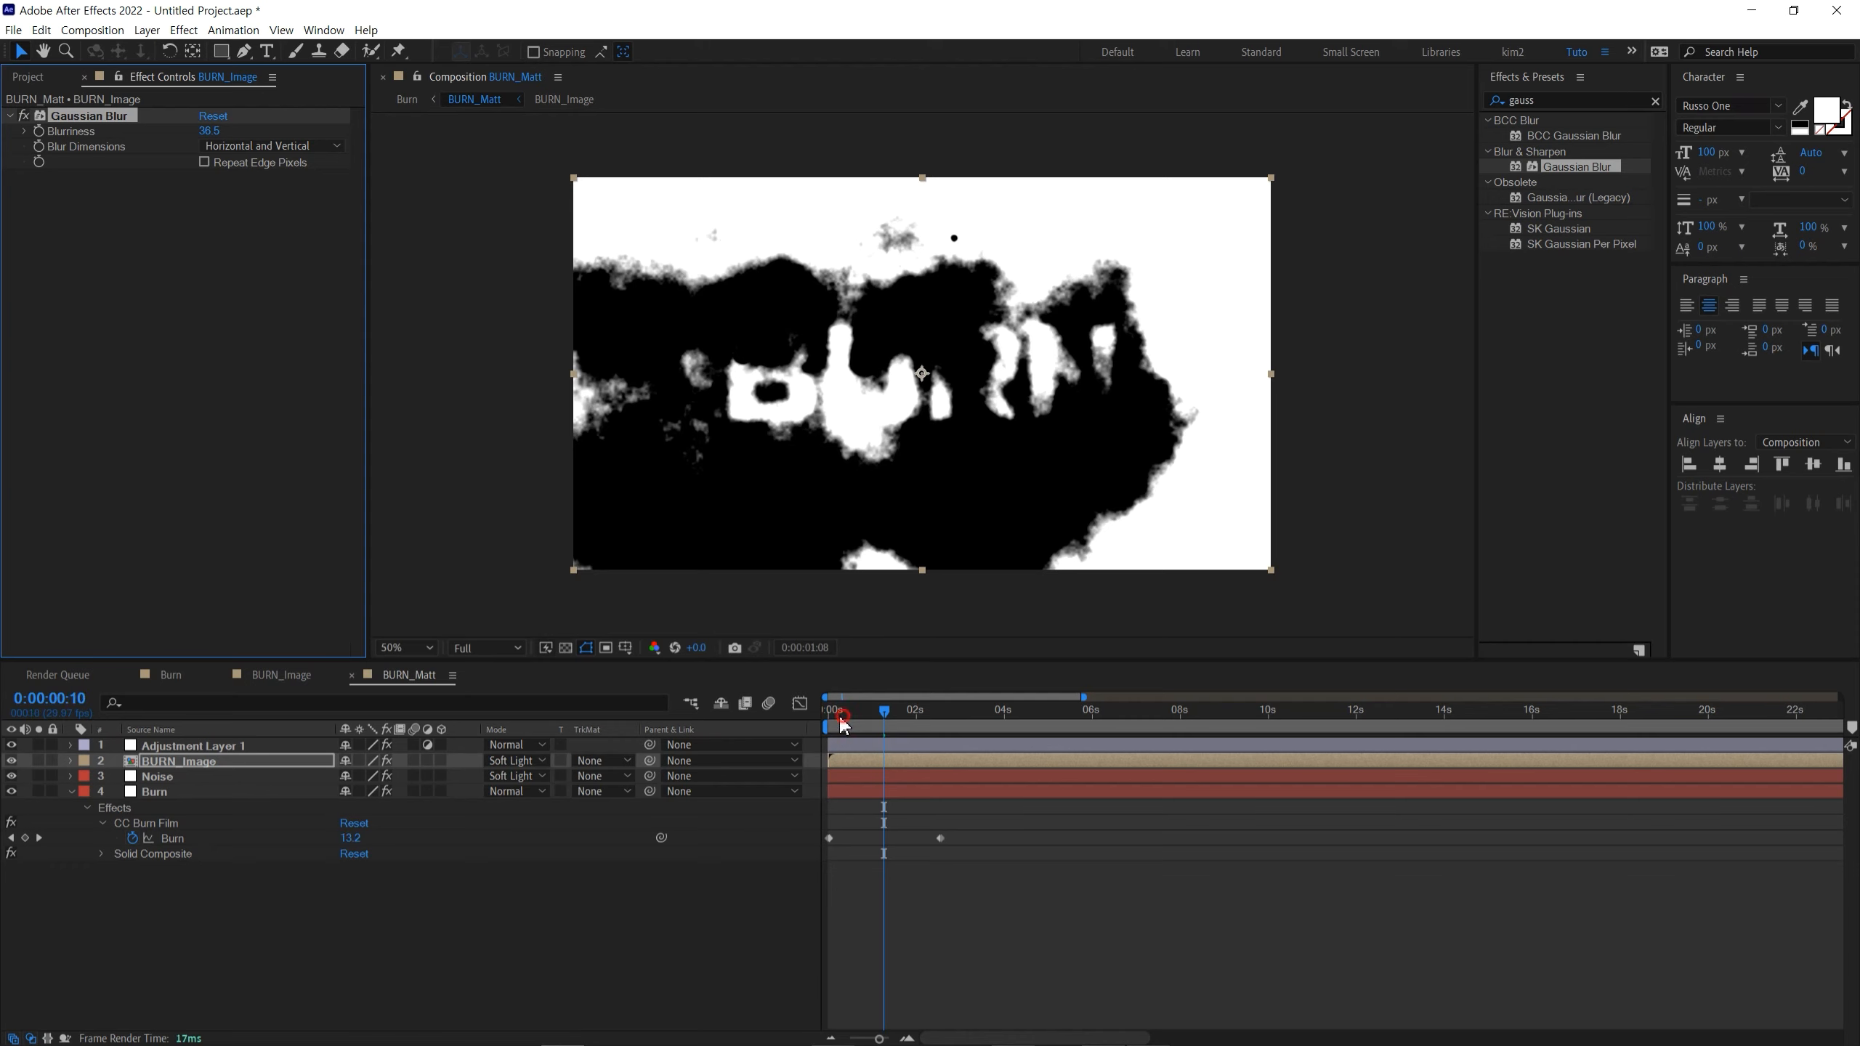
pyautogui.click(841, 716)
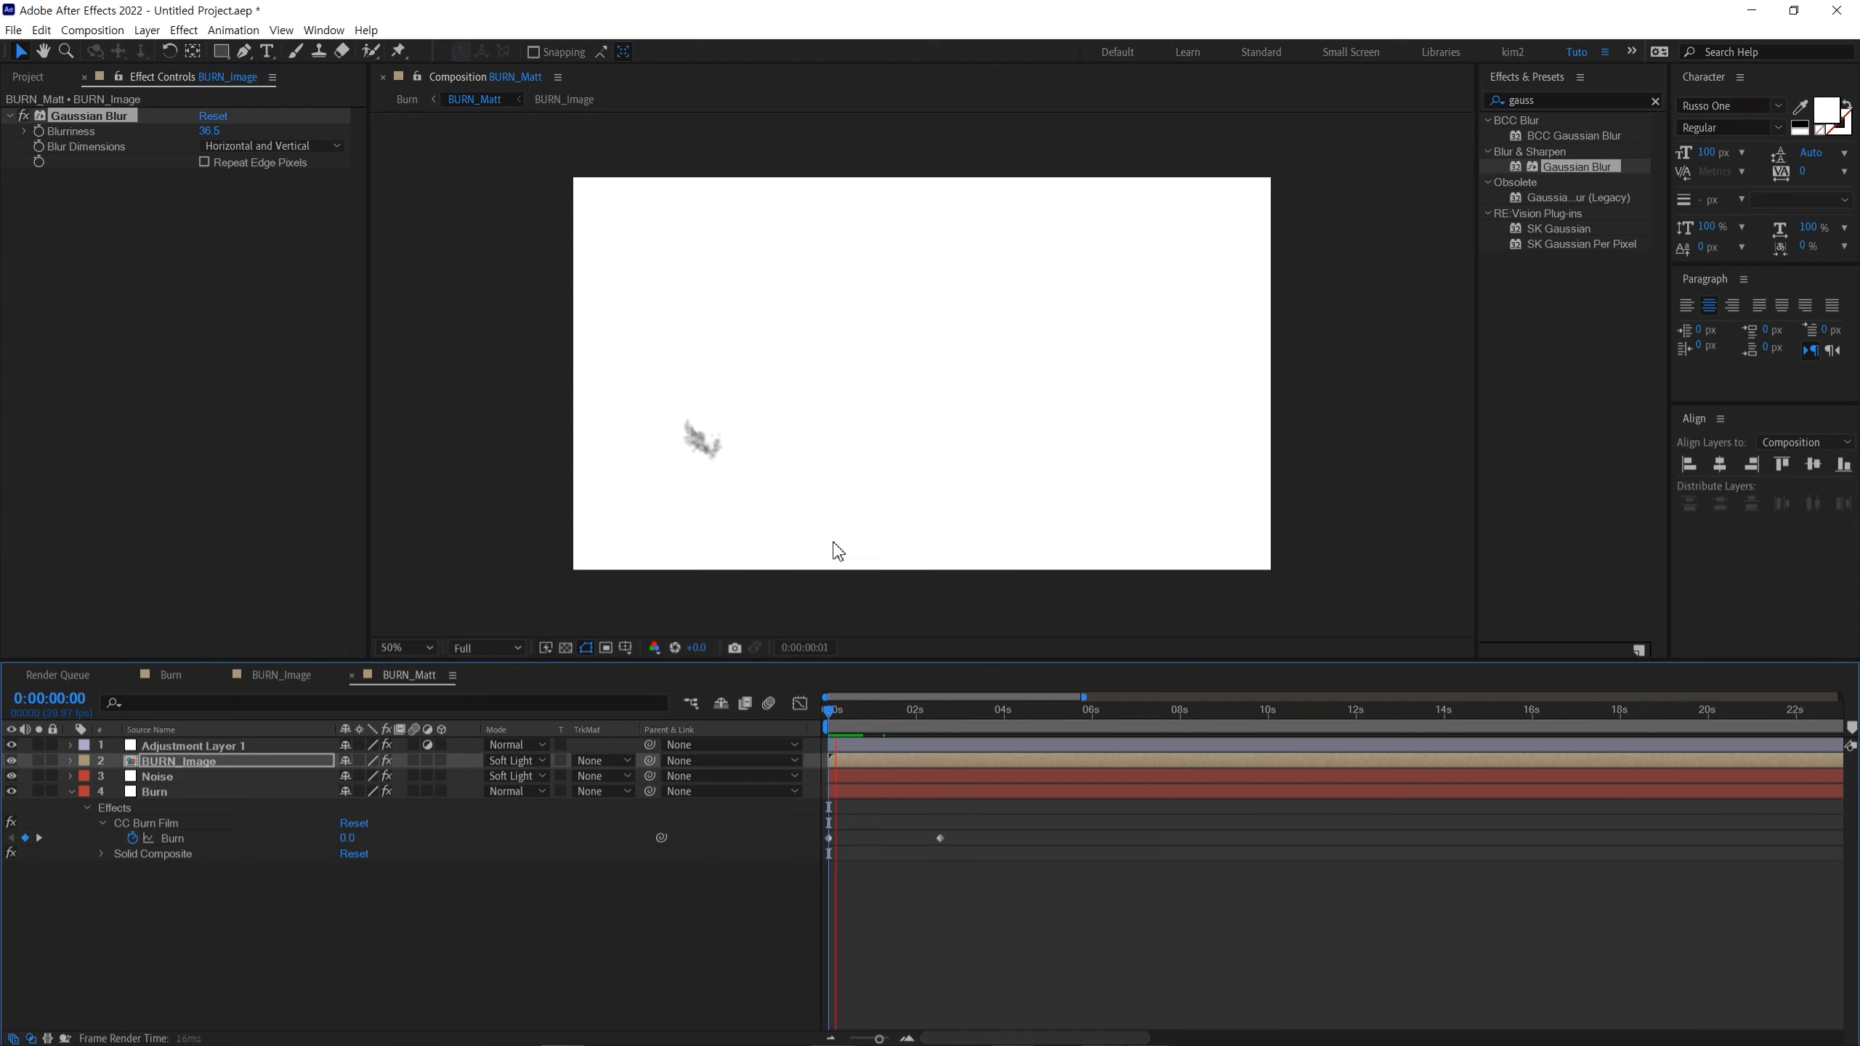
pyautogui.press('space')
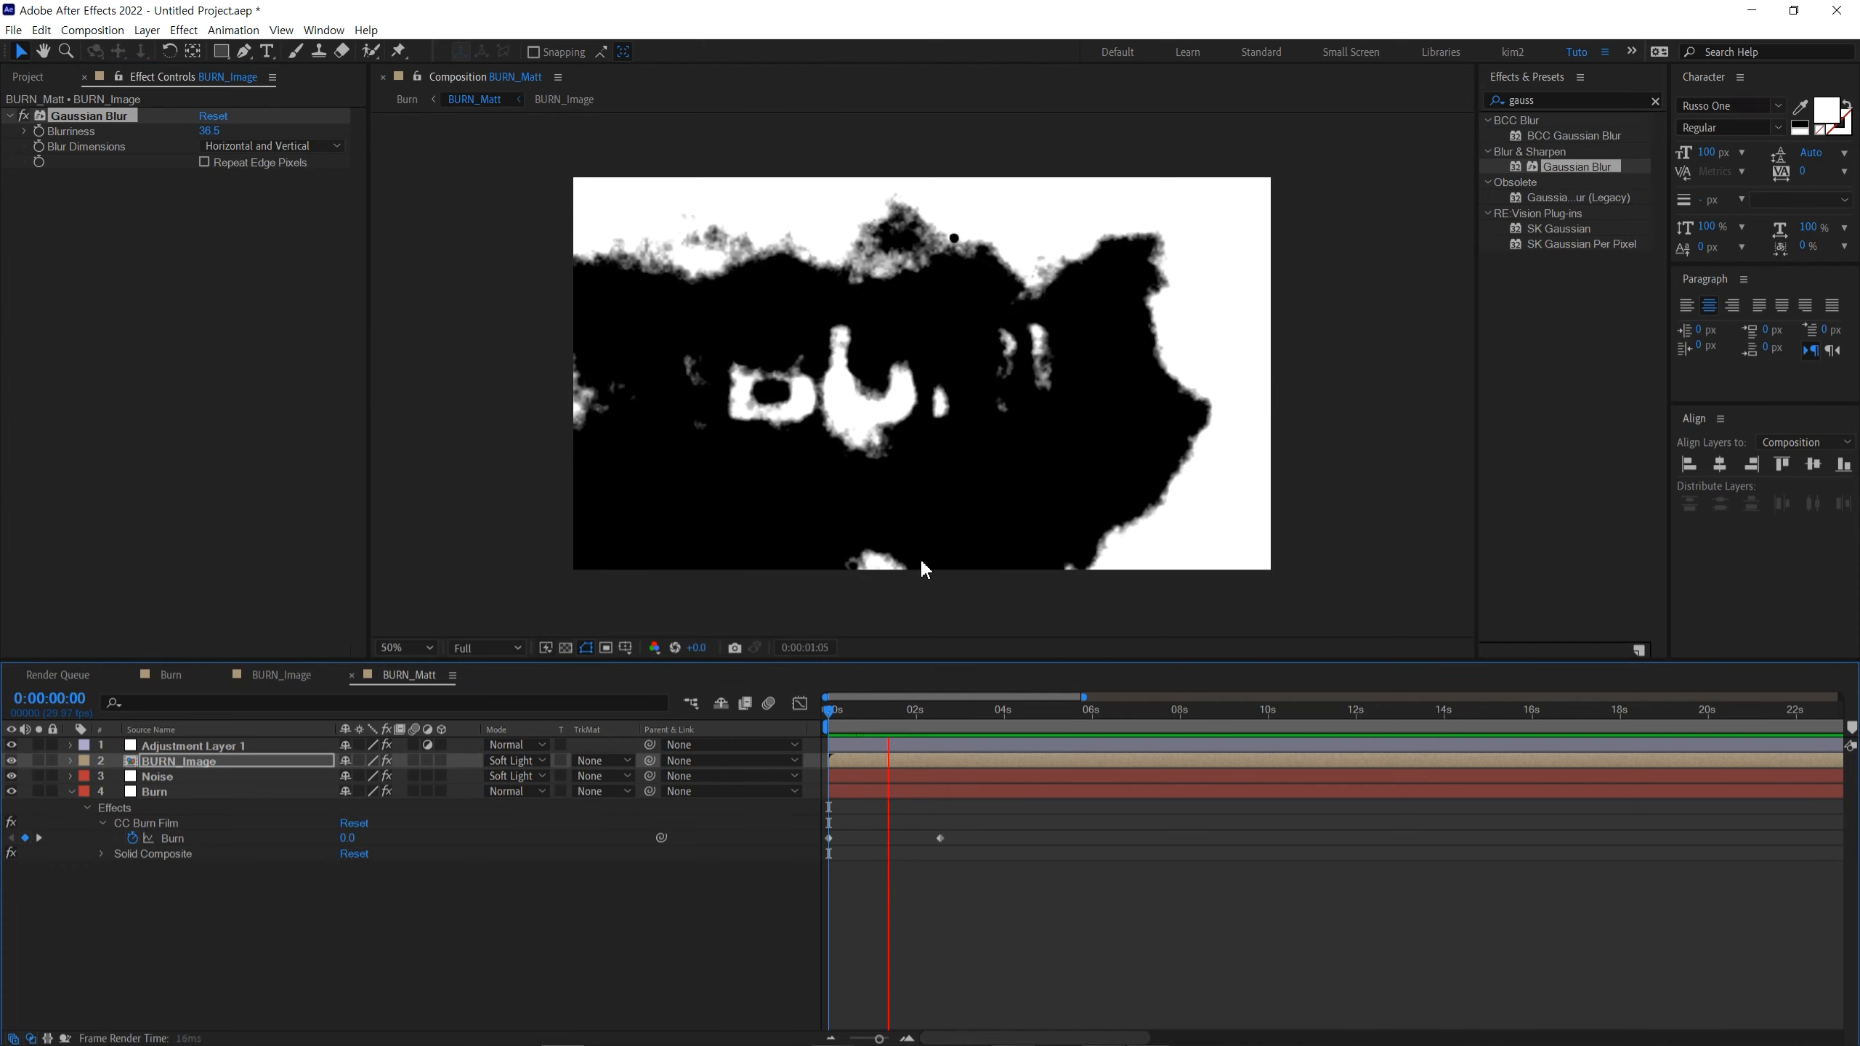
# Step: Set the Gaussian Blur blurriness on BURN_Image to 38.1 and scrub through the burn animation
pyautogui.click(864, 729)
pyautogui.press('space')
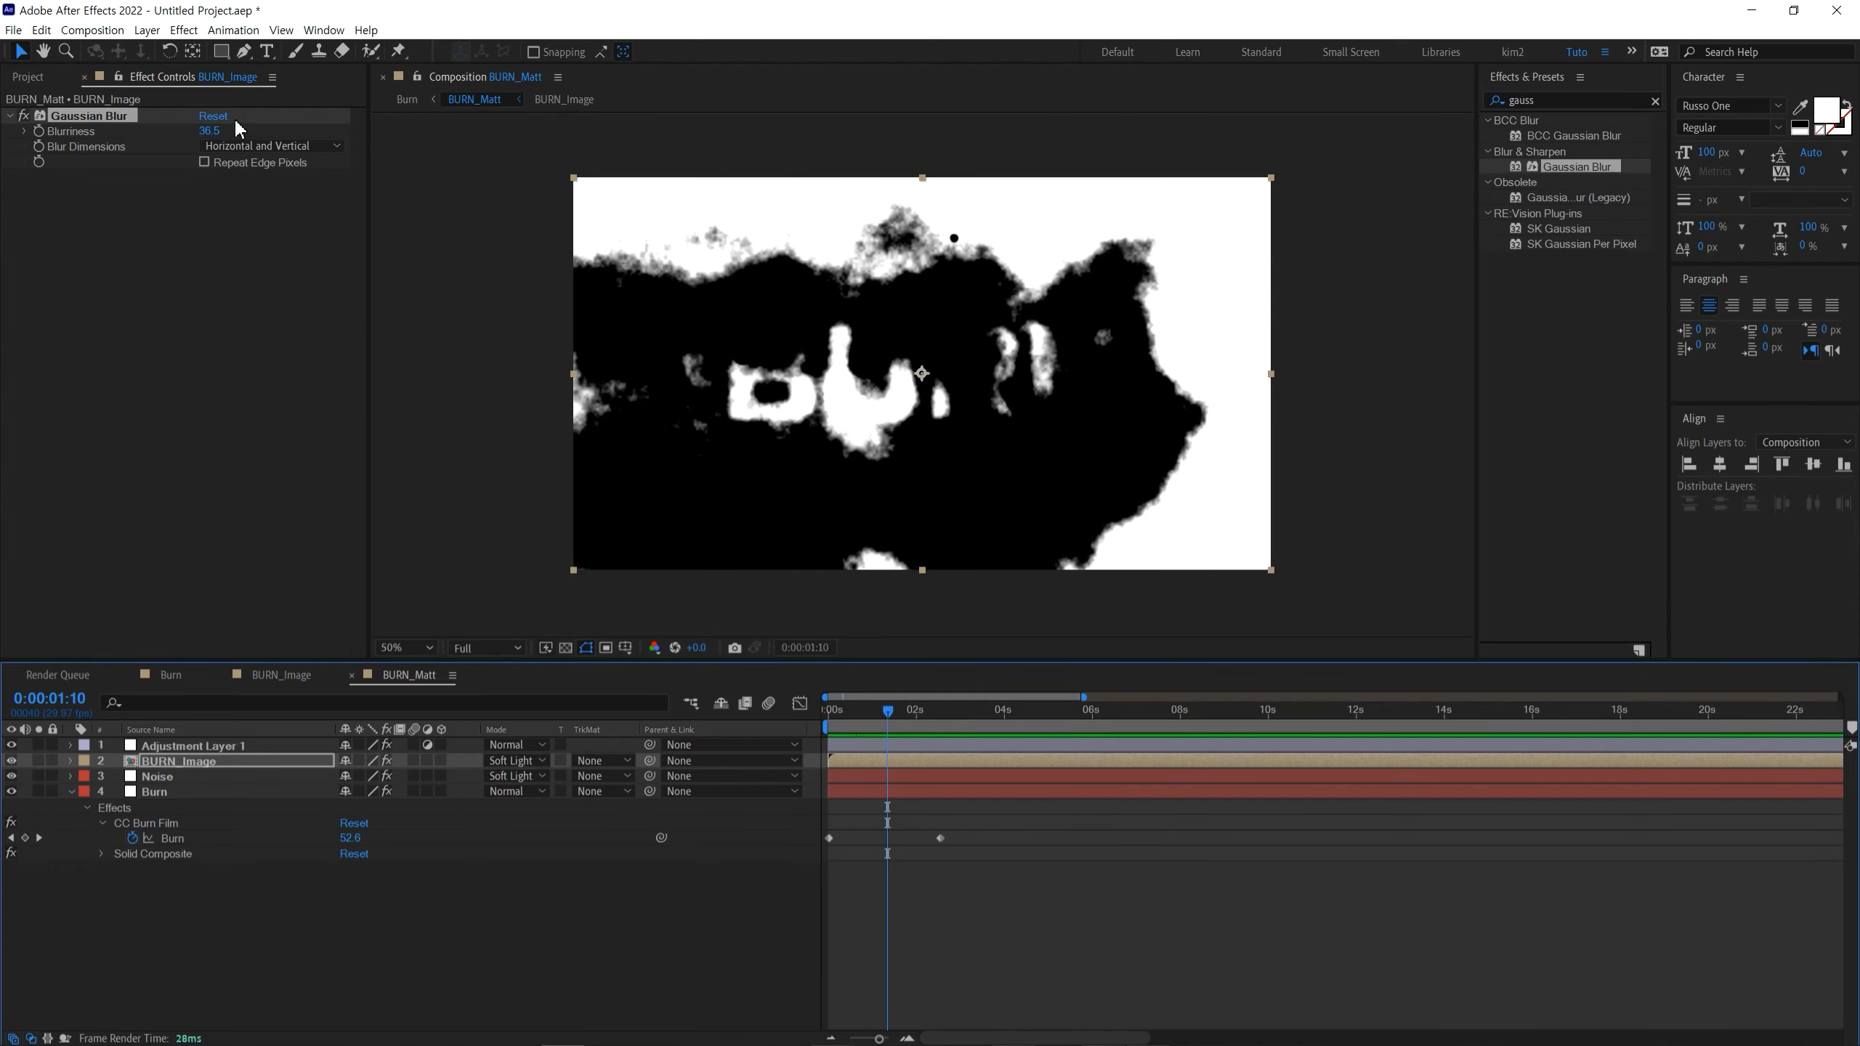
pyautogui.moveTo(215, 127); pyautogui.dragTo(285, 145)
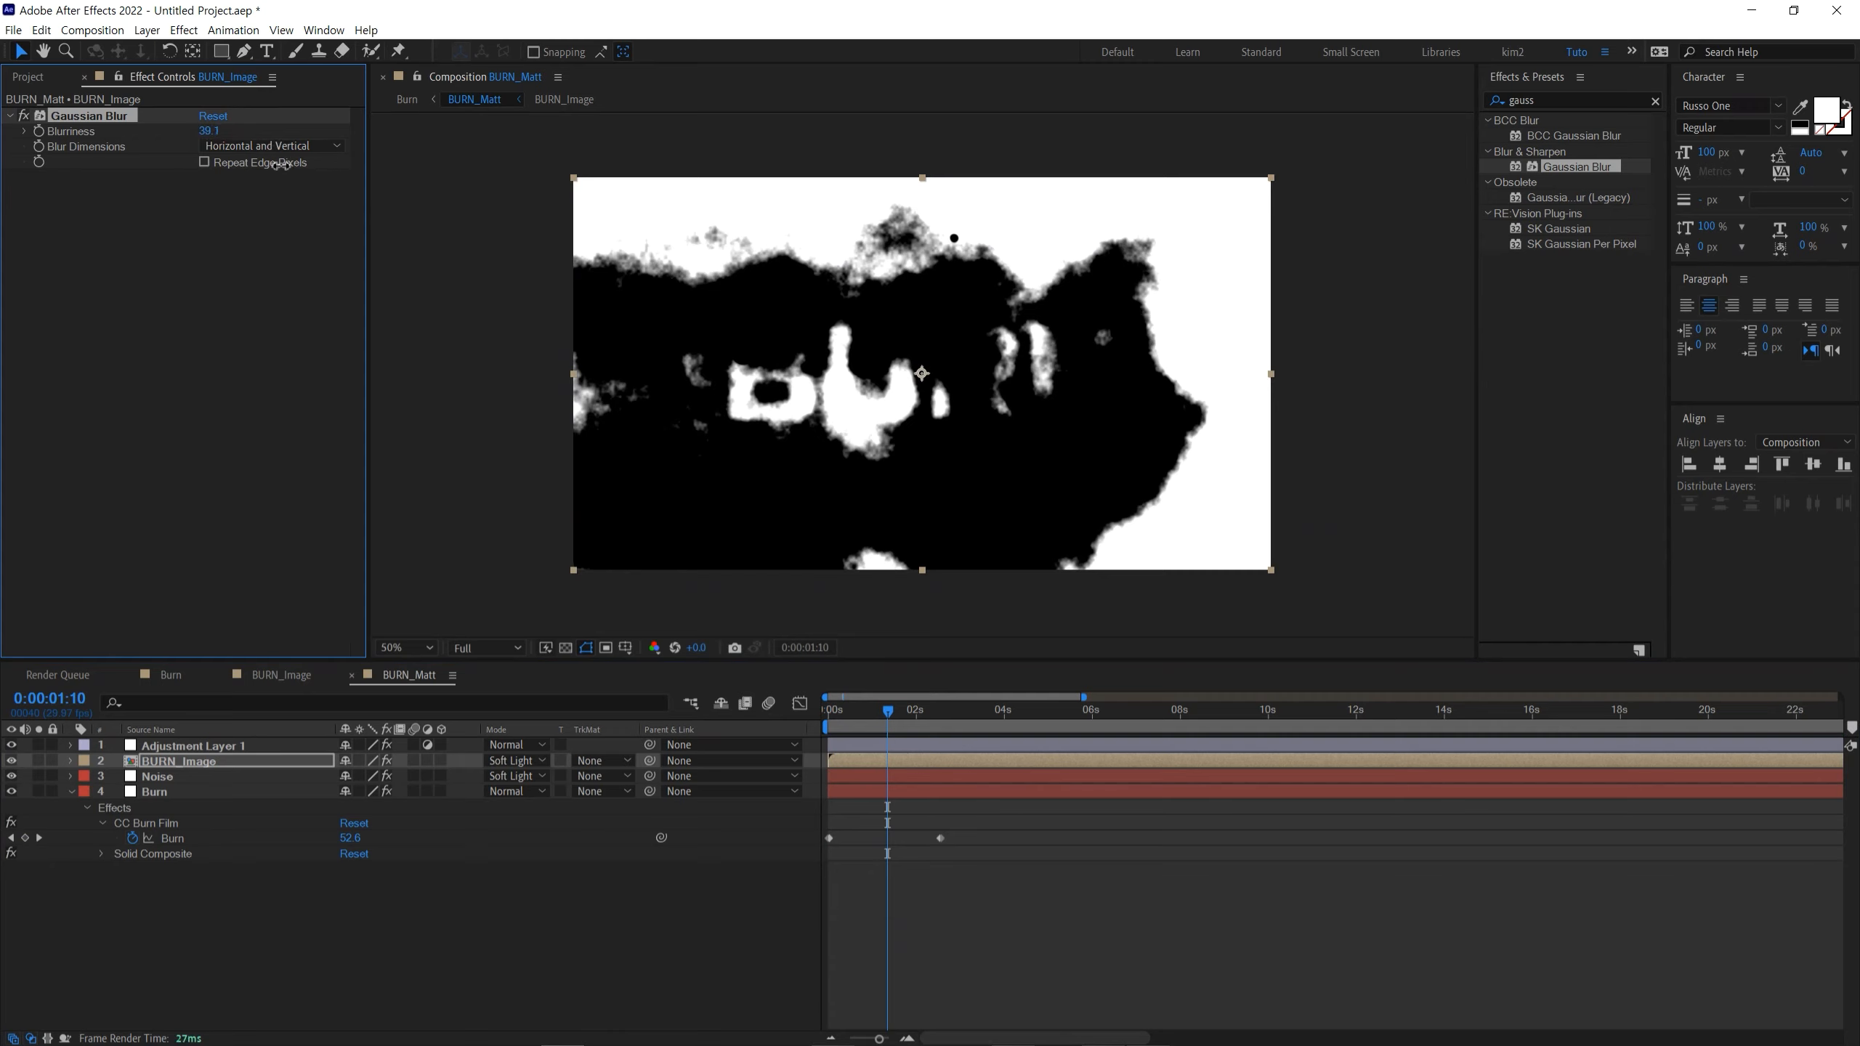
pyautogui.moveTo(834, 726)
pyautogui.mouseDown()
pyautogui.moveTo(898, 727)
pyautogui.moveTo(867, 731)
pyautogui.moveTo(885, 734)
pyautogui.mouseUp()
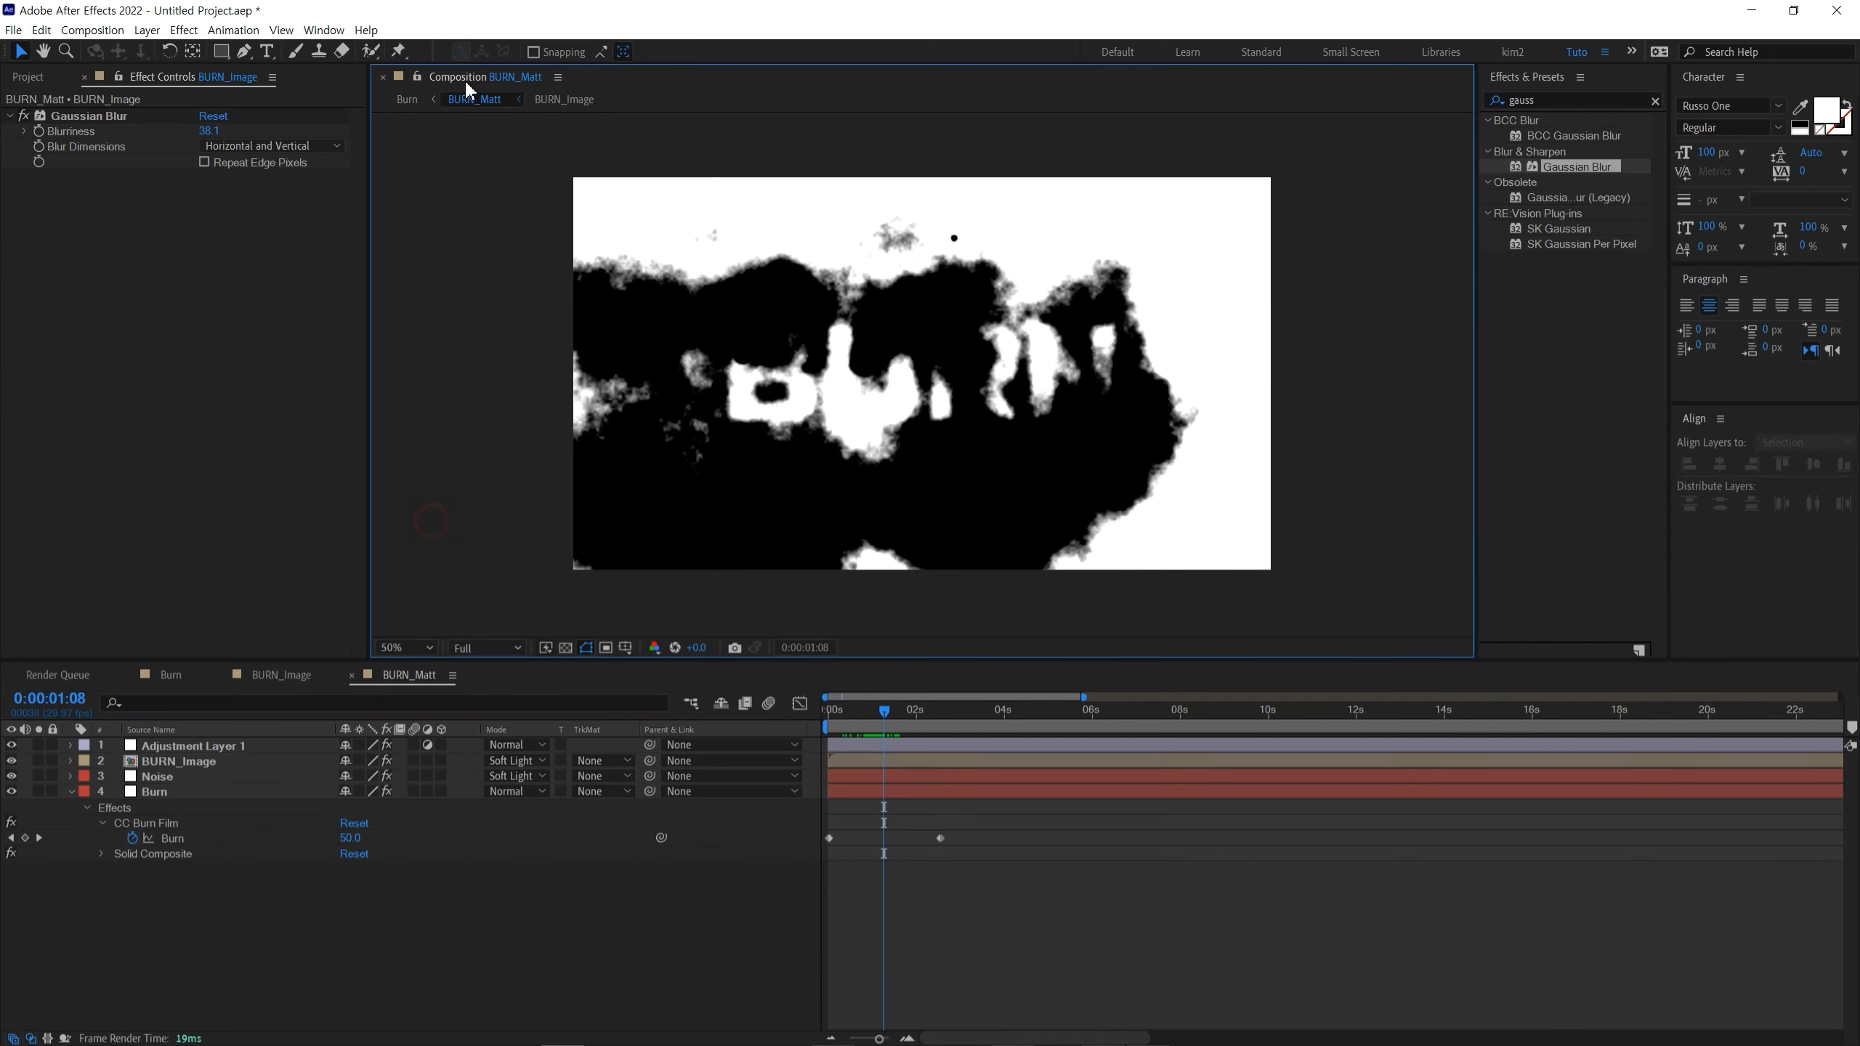
# Step: Return to the Burn composition and preview the matte animation from the start
pyautogui.click(406, 99)
pyautogui.click(833, 714)
pyautogui.press('space')
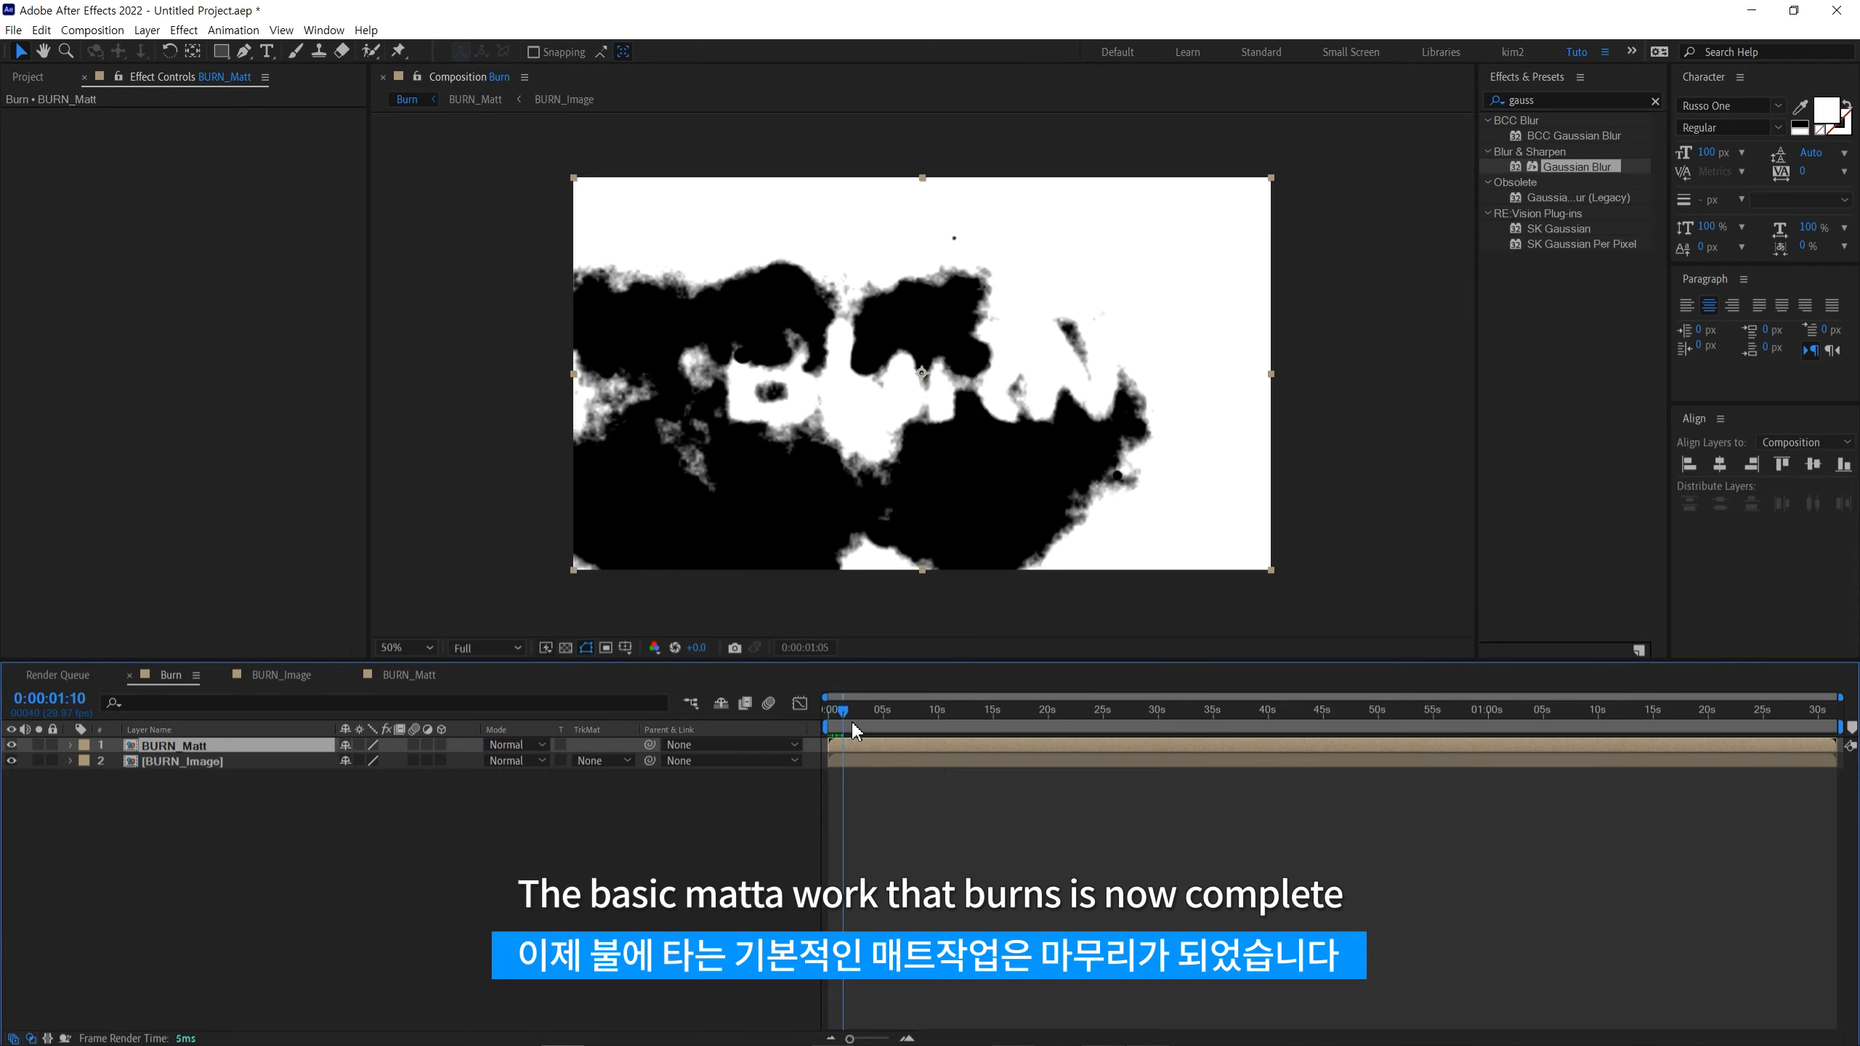
pyautogui.press('space')
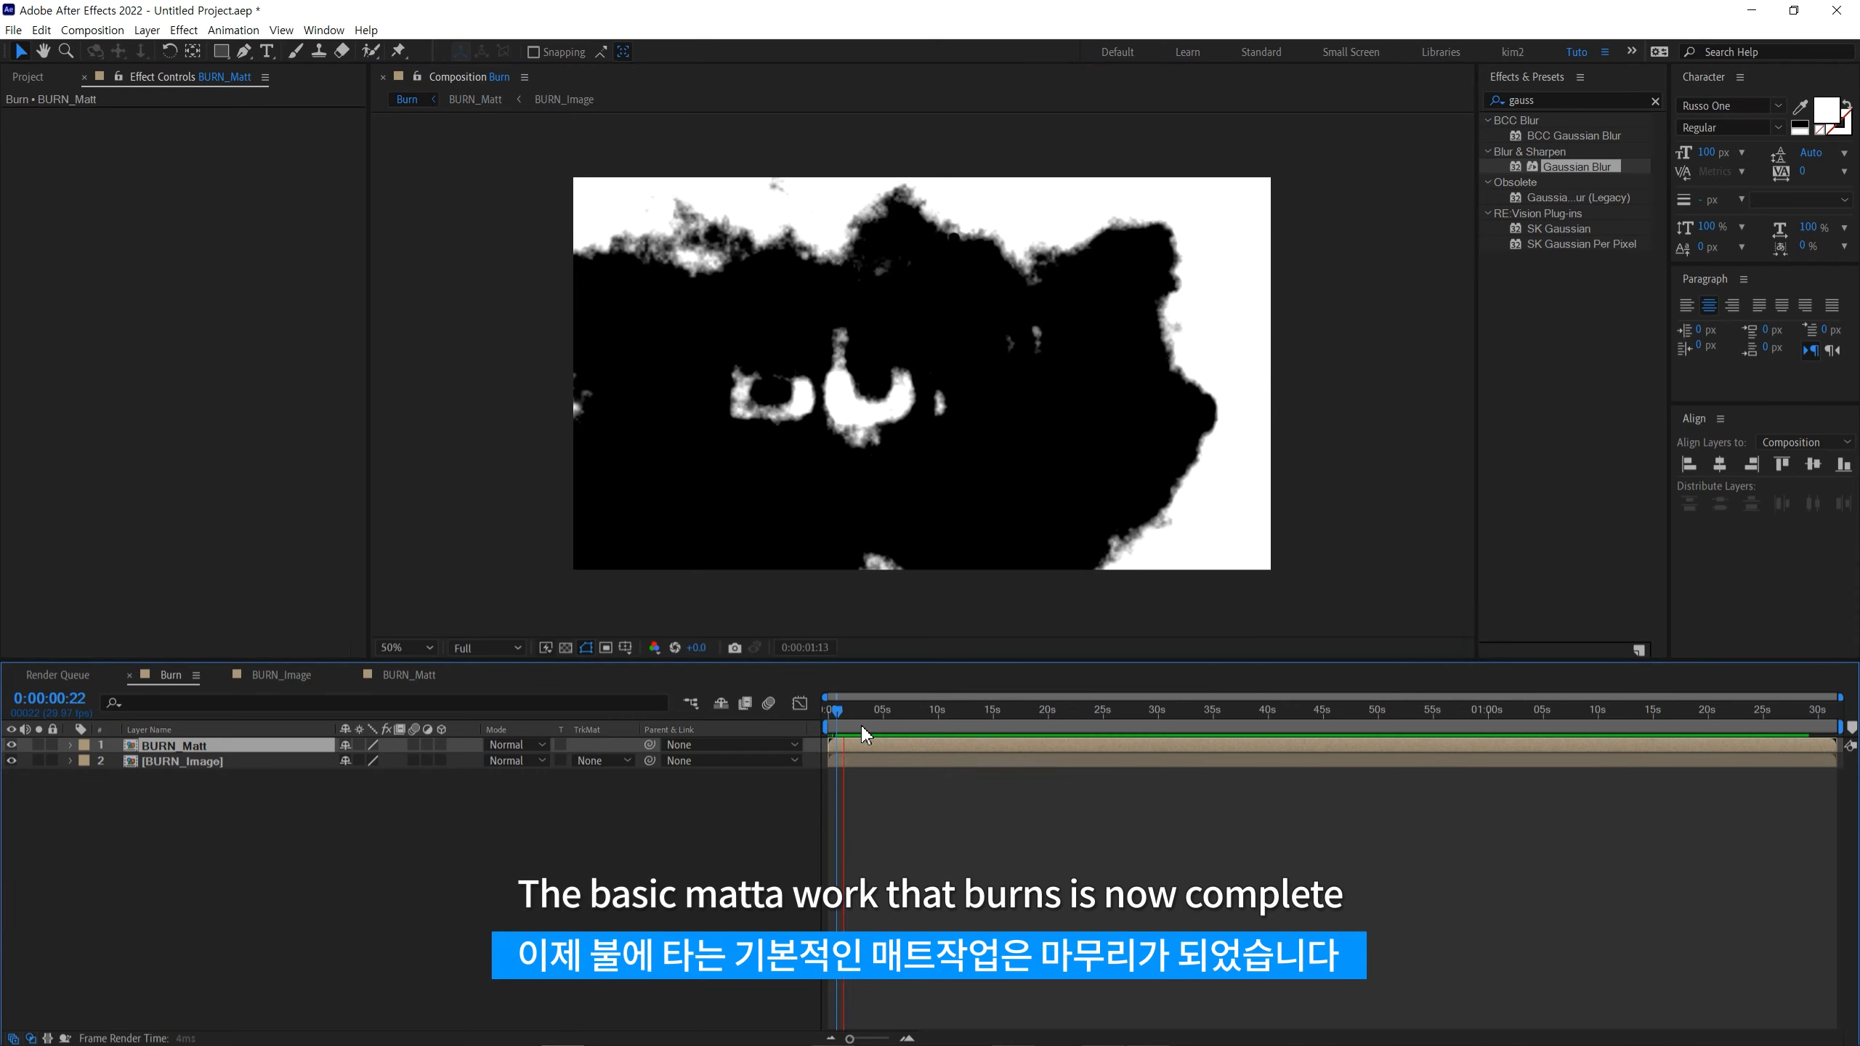
# Step: Apply Fast Box Blur to the BURN_Matt layer with a blur radius of 23.8 and check it around one second
pyautogui.click(199, 802)
pyautogui.click(176, 745)
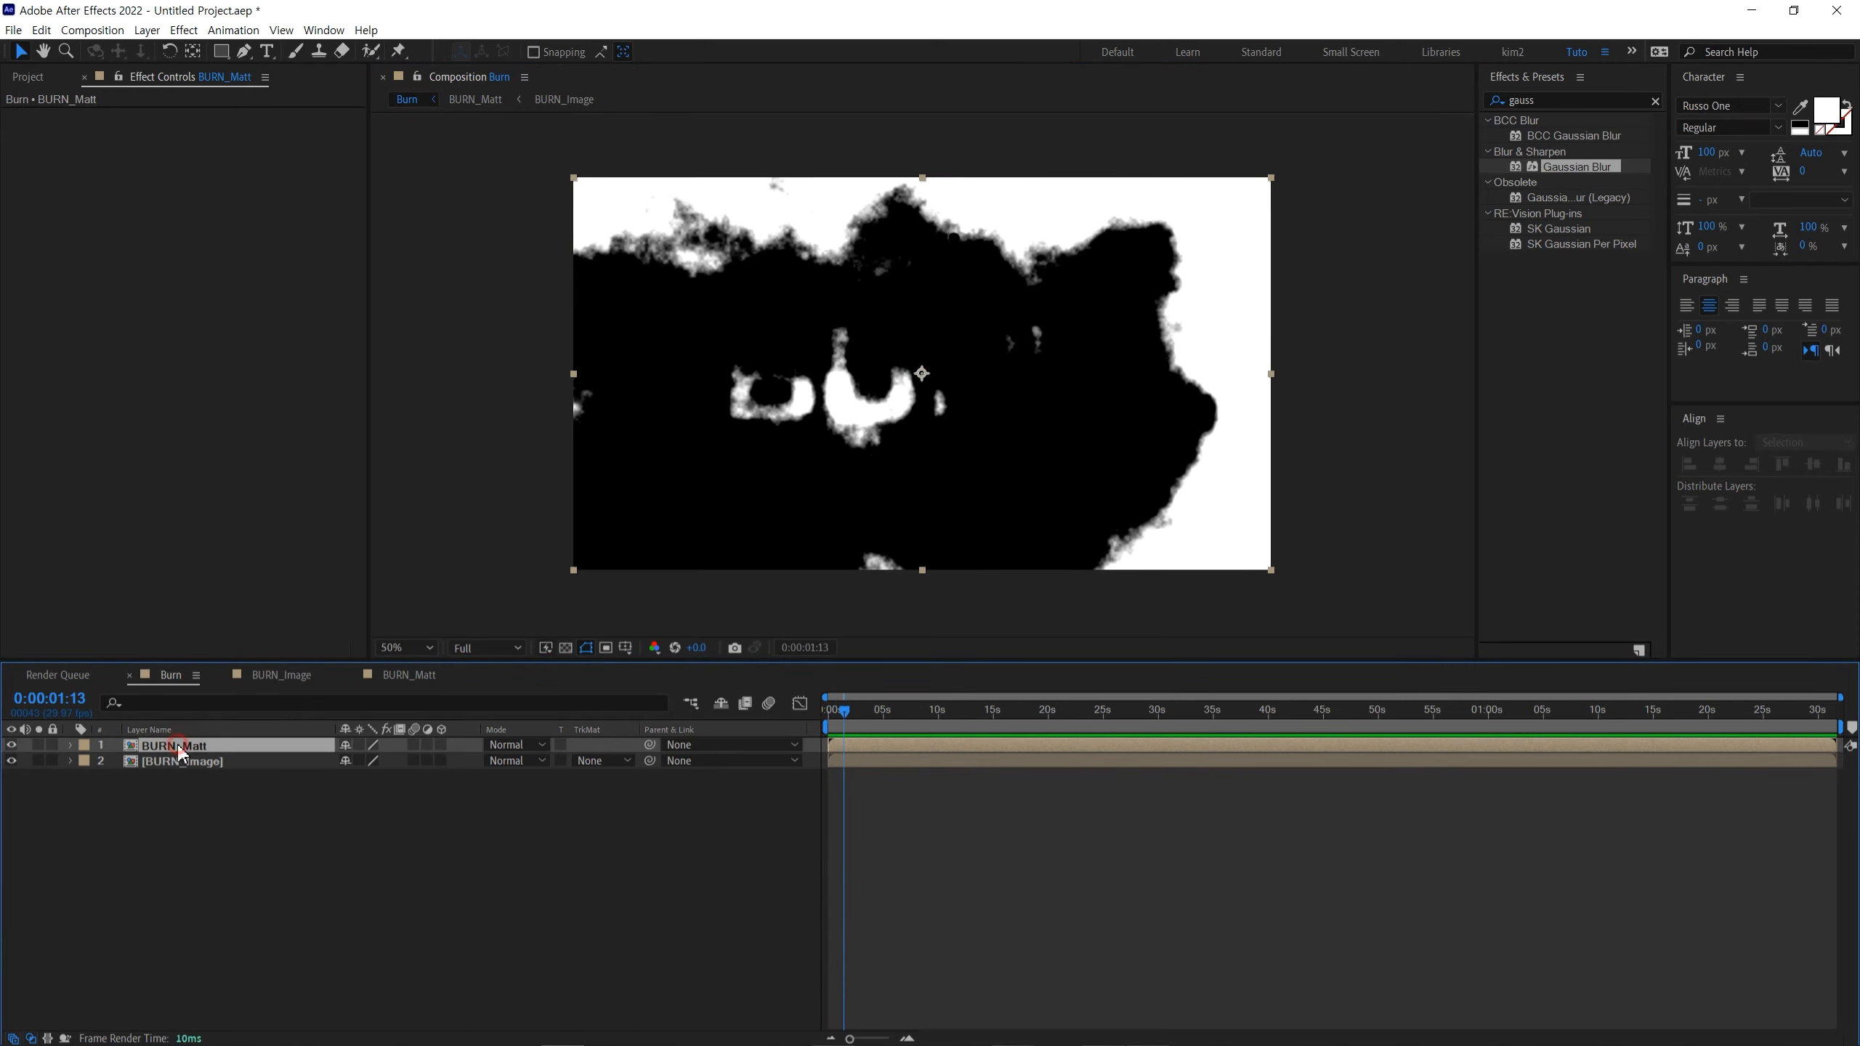
pyautogui.hotkey('ctrl', '5')
pyautogui.write('fast b')
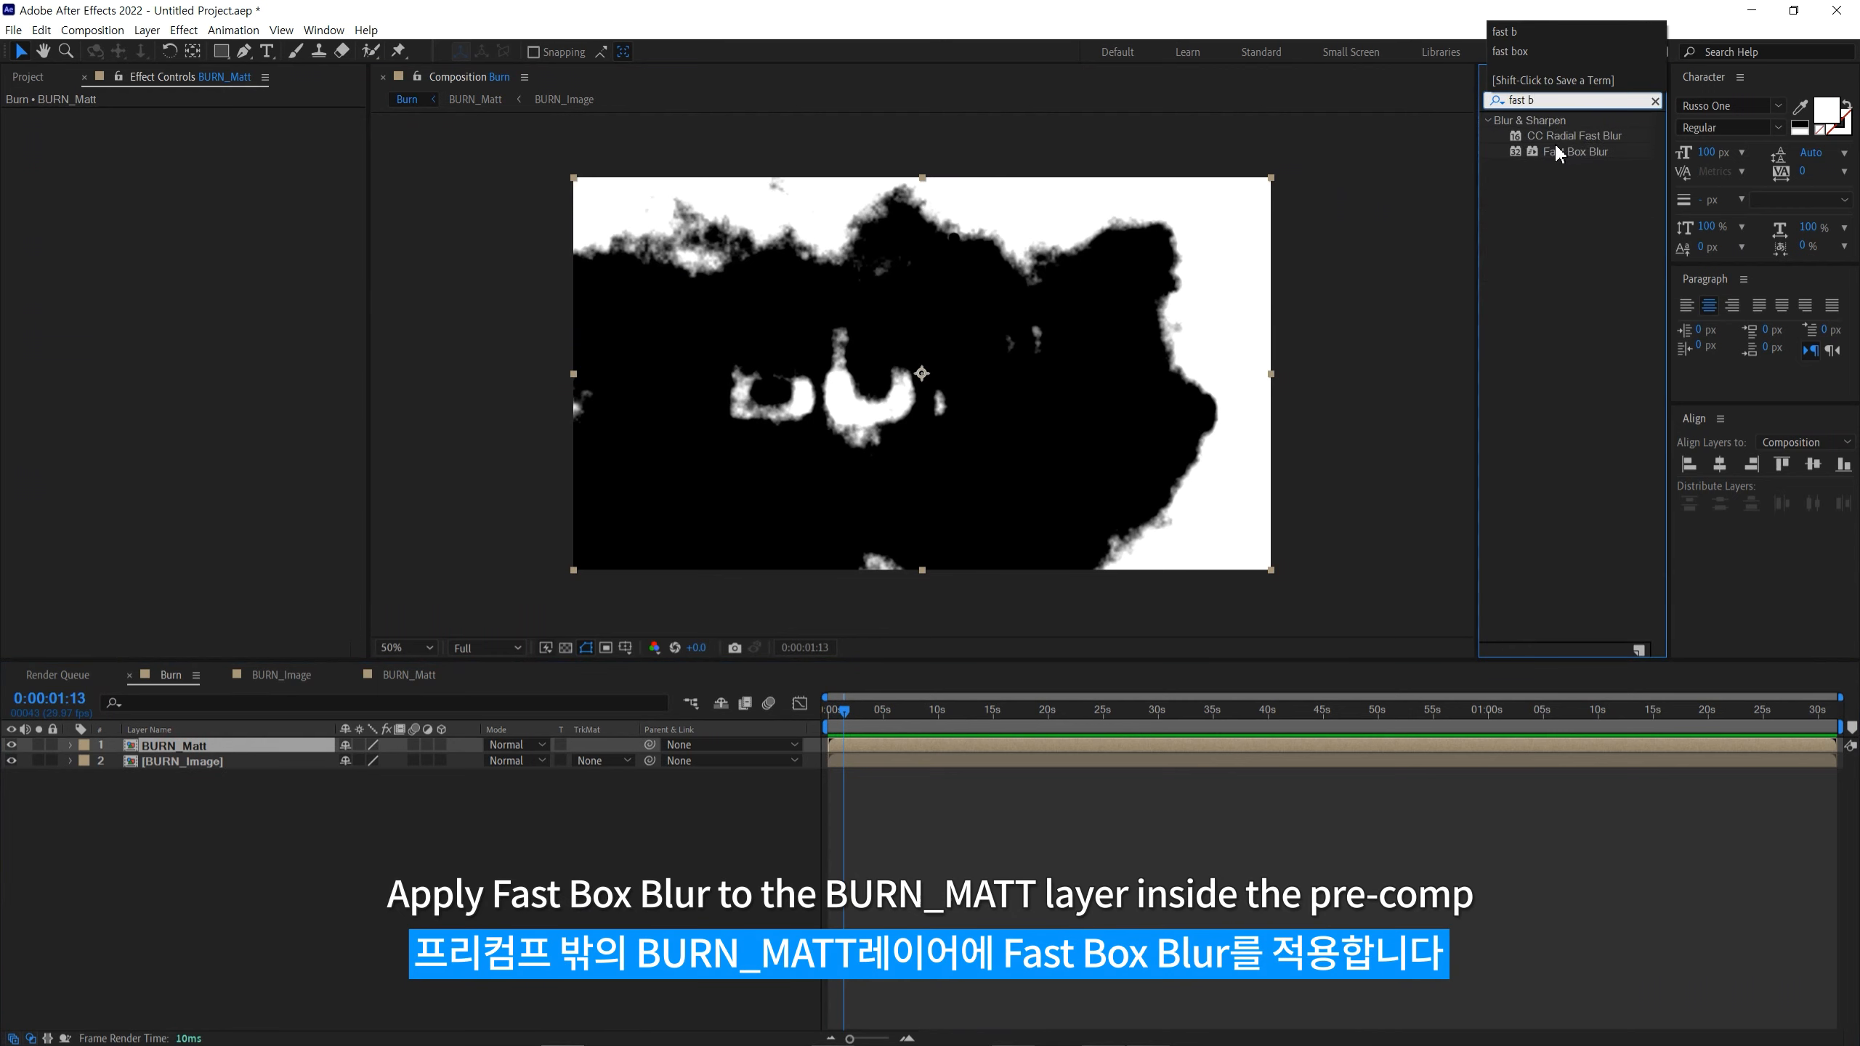
pyautogui.click(1560, 154)
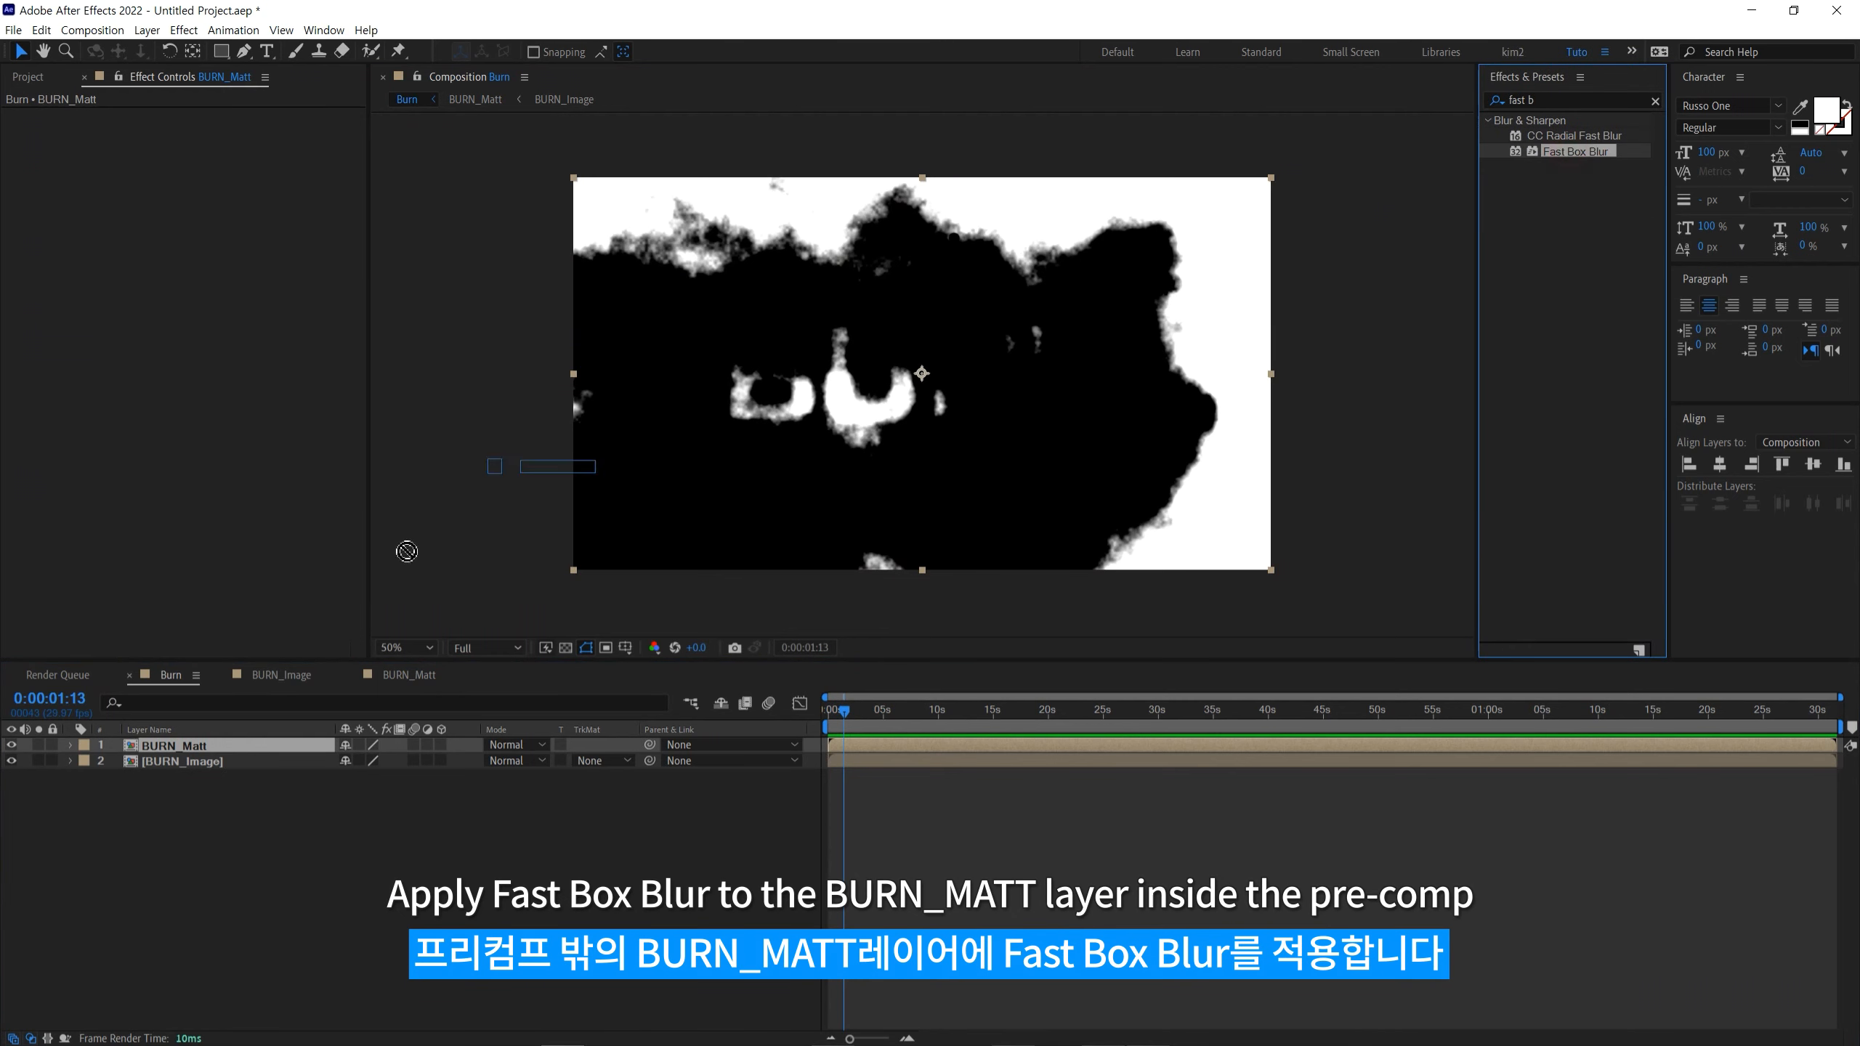
pyautogui.moveTo(227, 748); pyautogui.dragTo(228, 746)
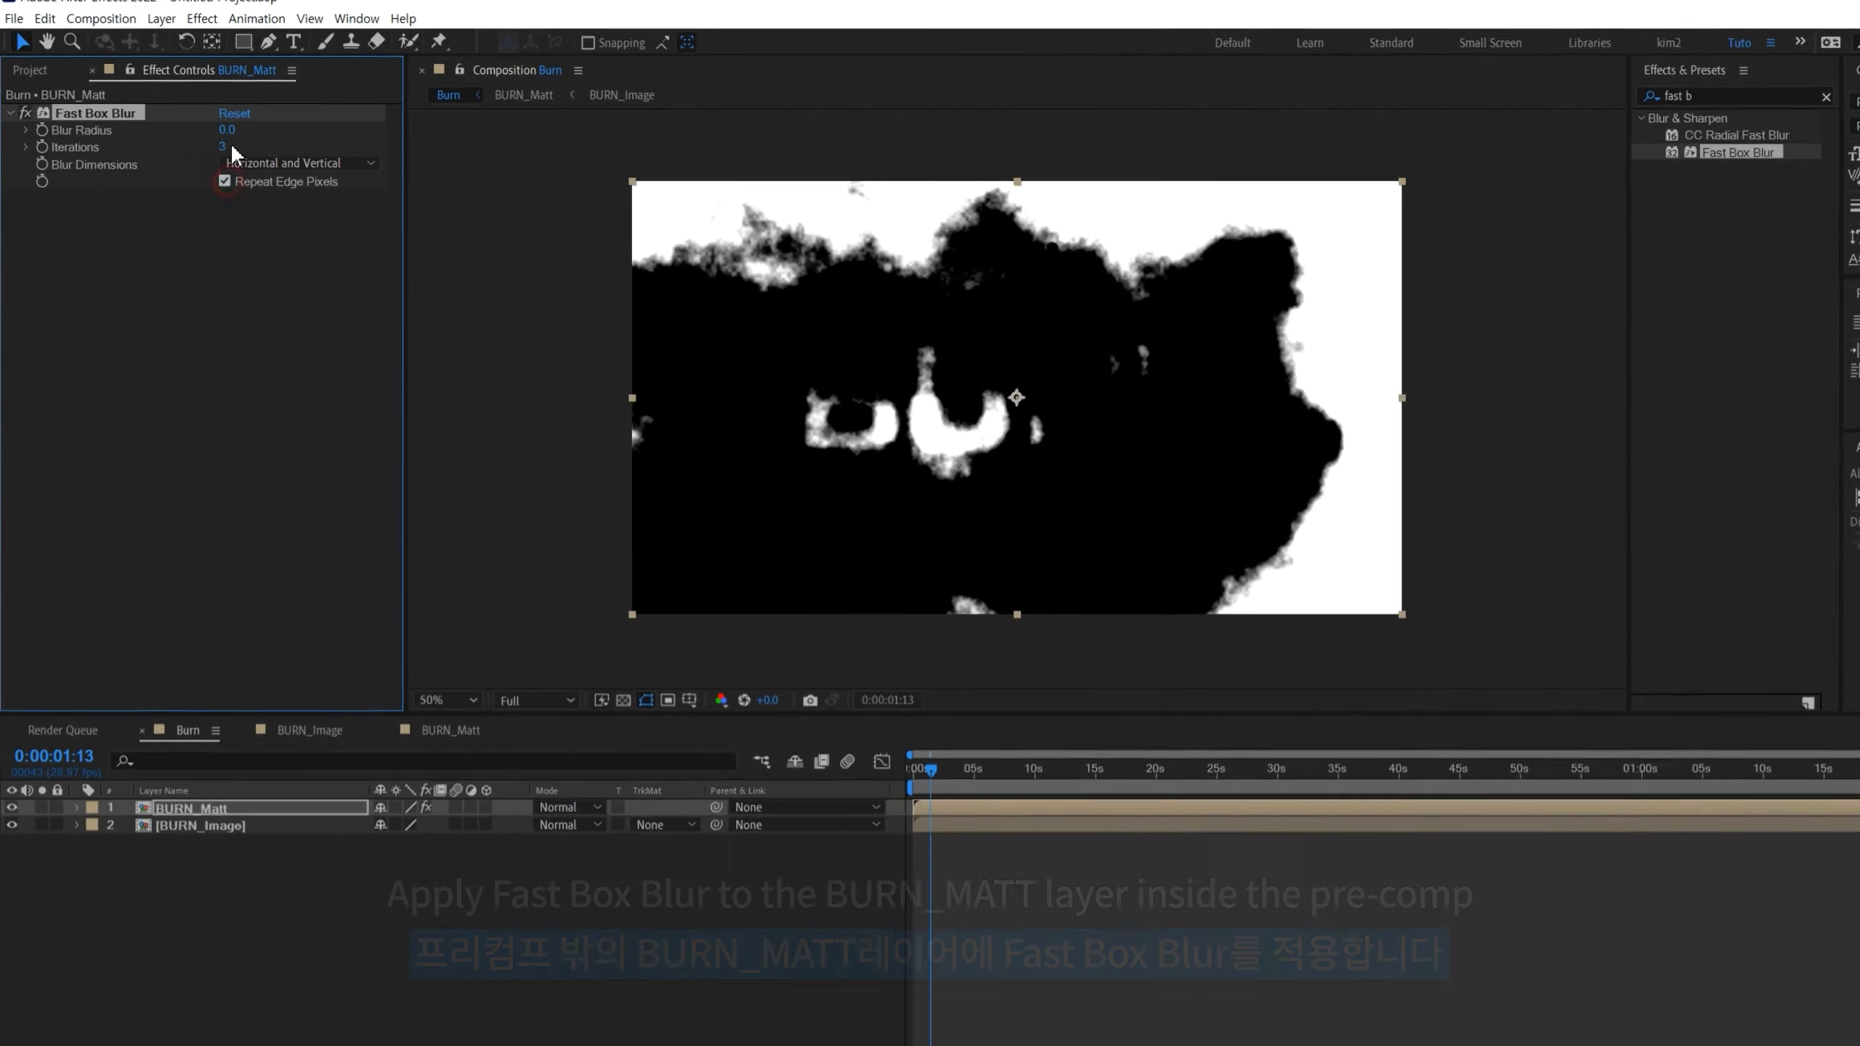
pyautogui.moveTo(265, 136); pyautogui.dragTo(552, 147)
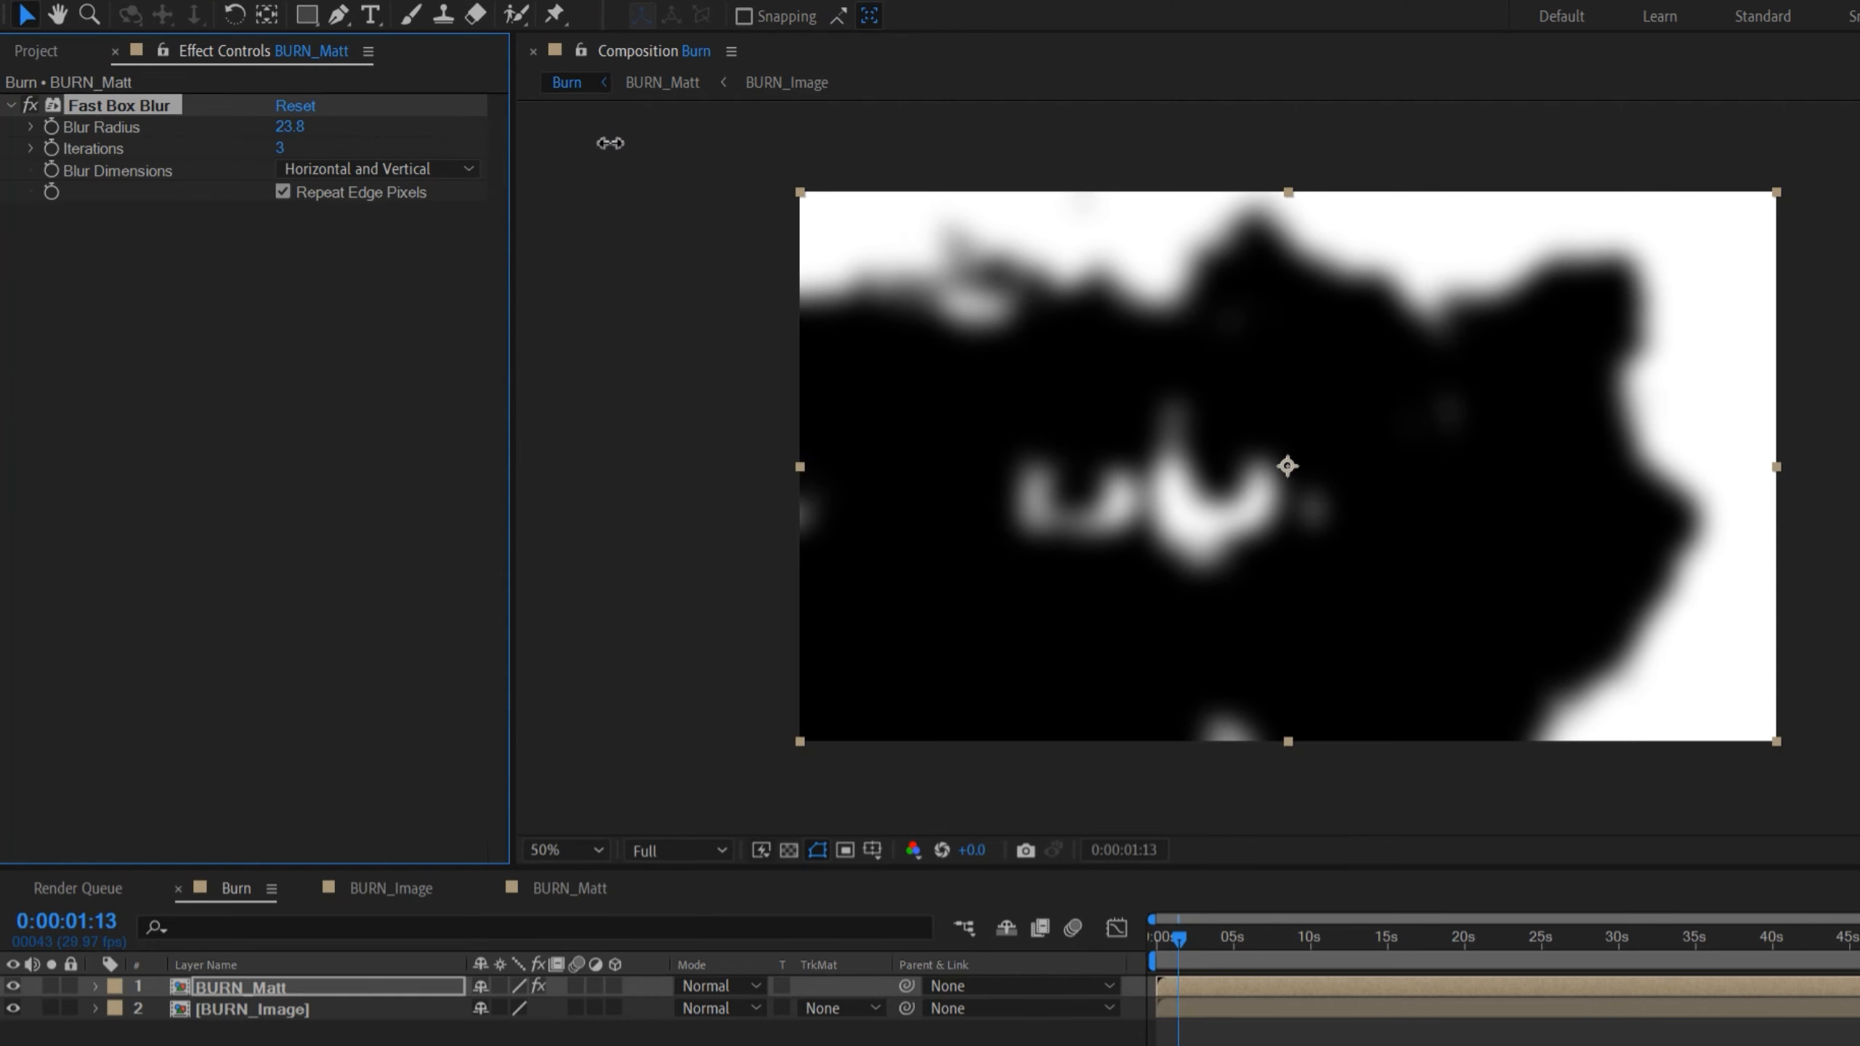
pyautogui.moveTo(1179, 938); pyautogui.dragTo(1177, 959)
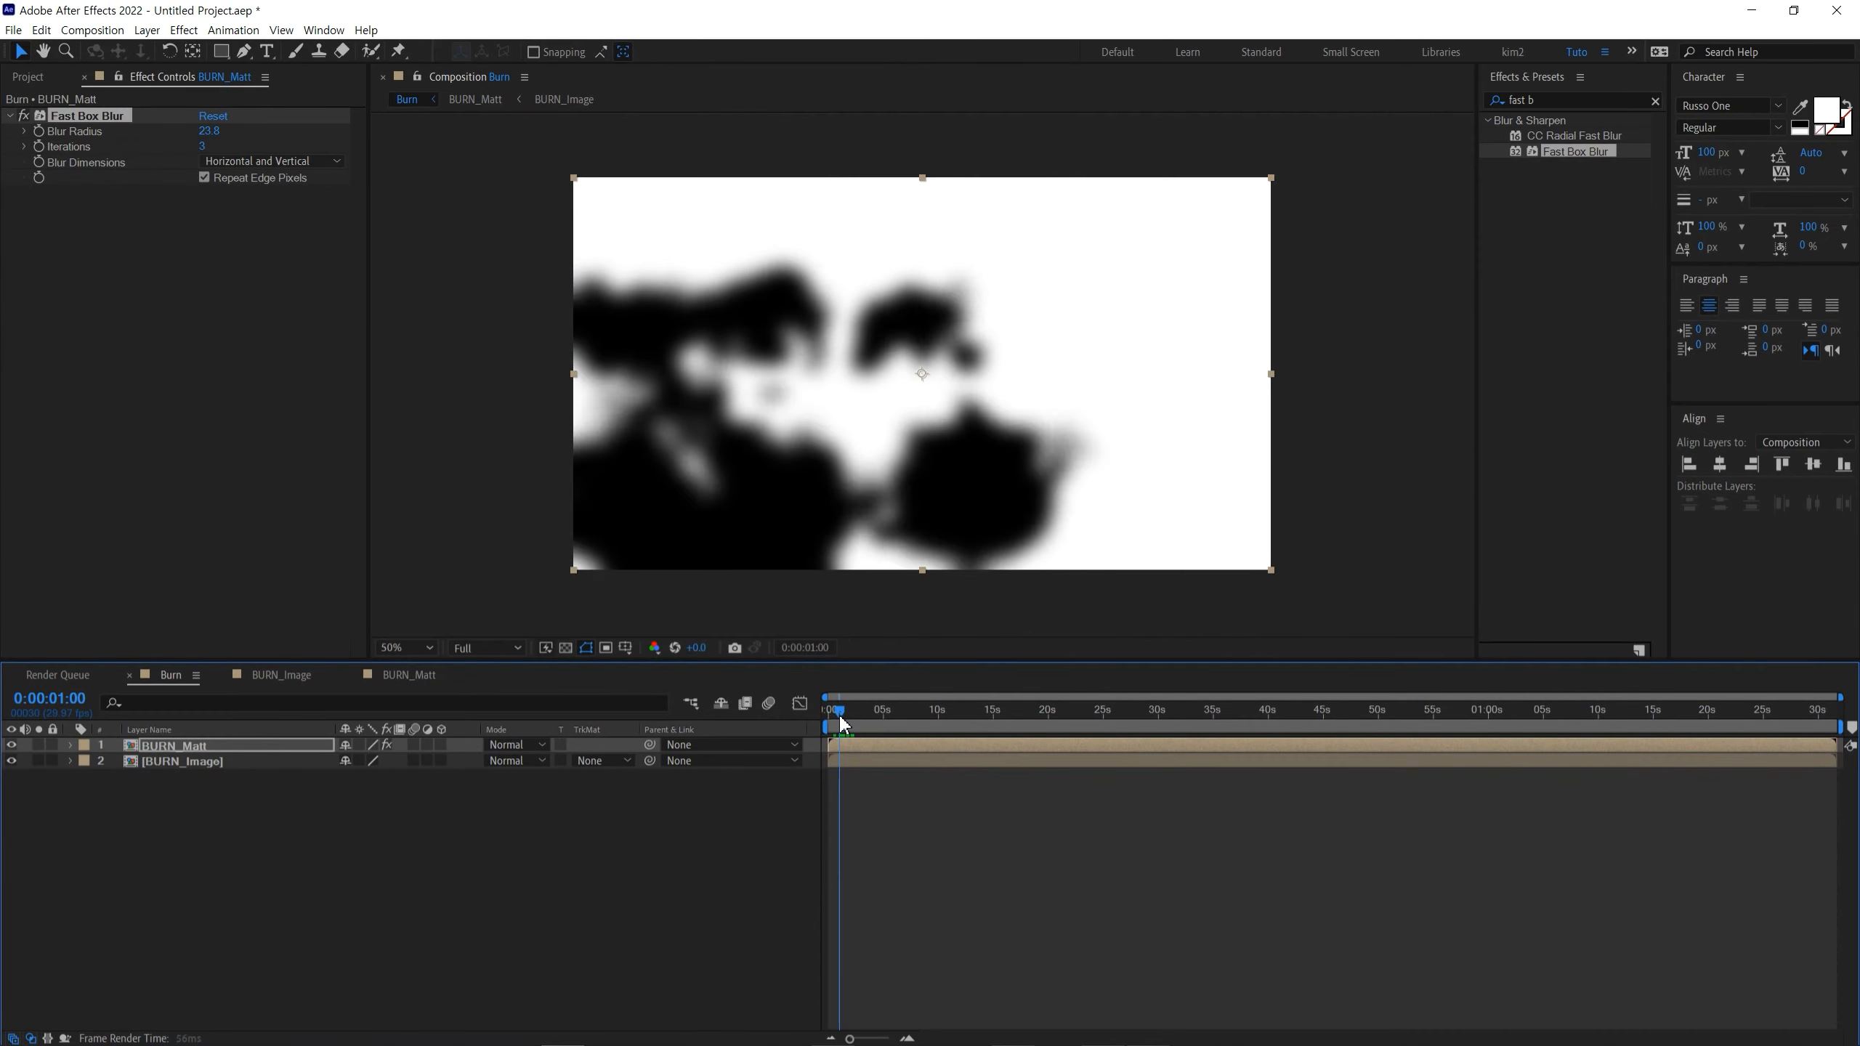
pyautogui.moveTo(841, 718); pyautogui.dragTo(843, 718)
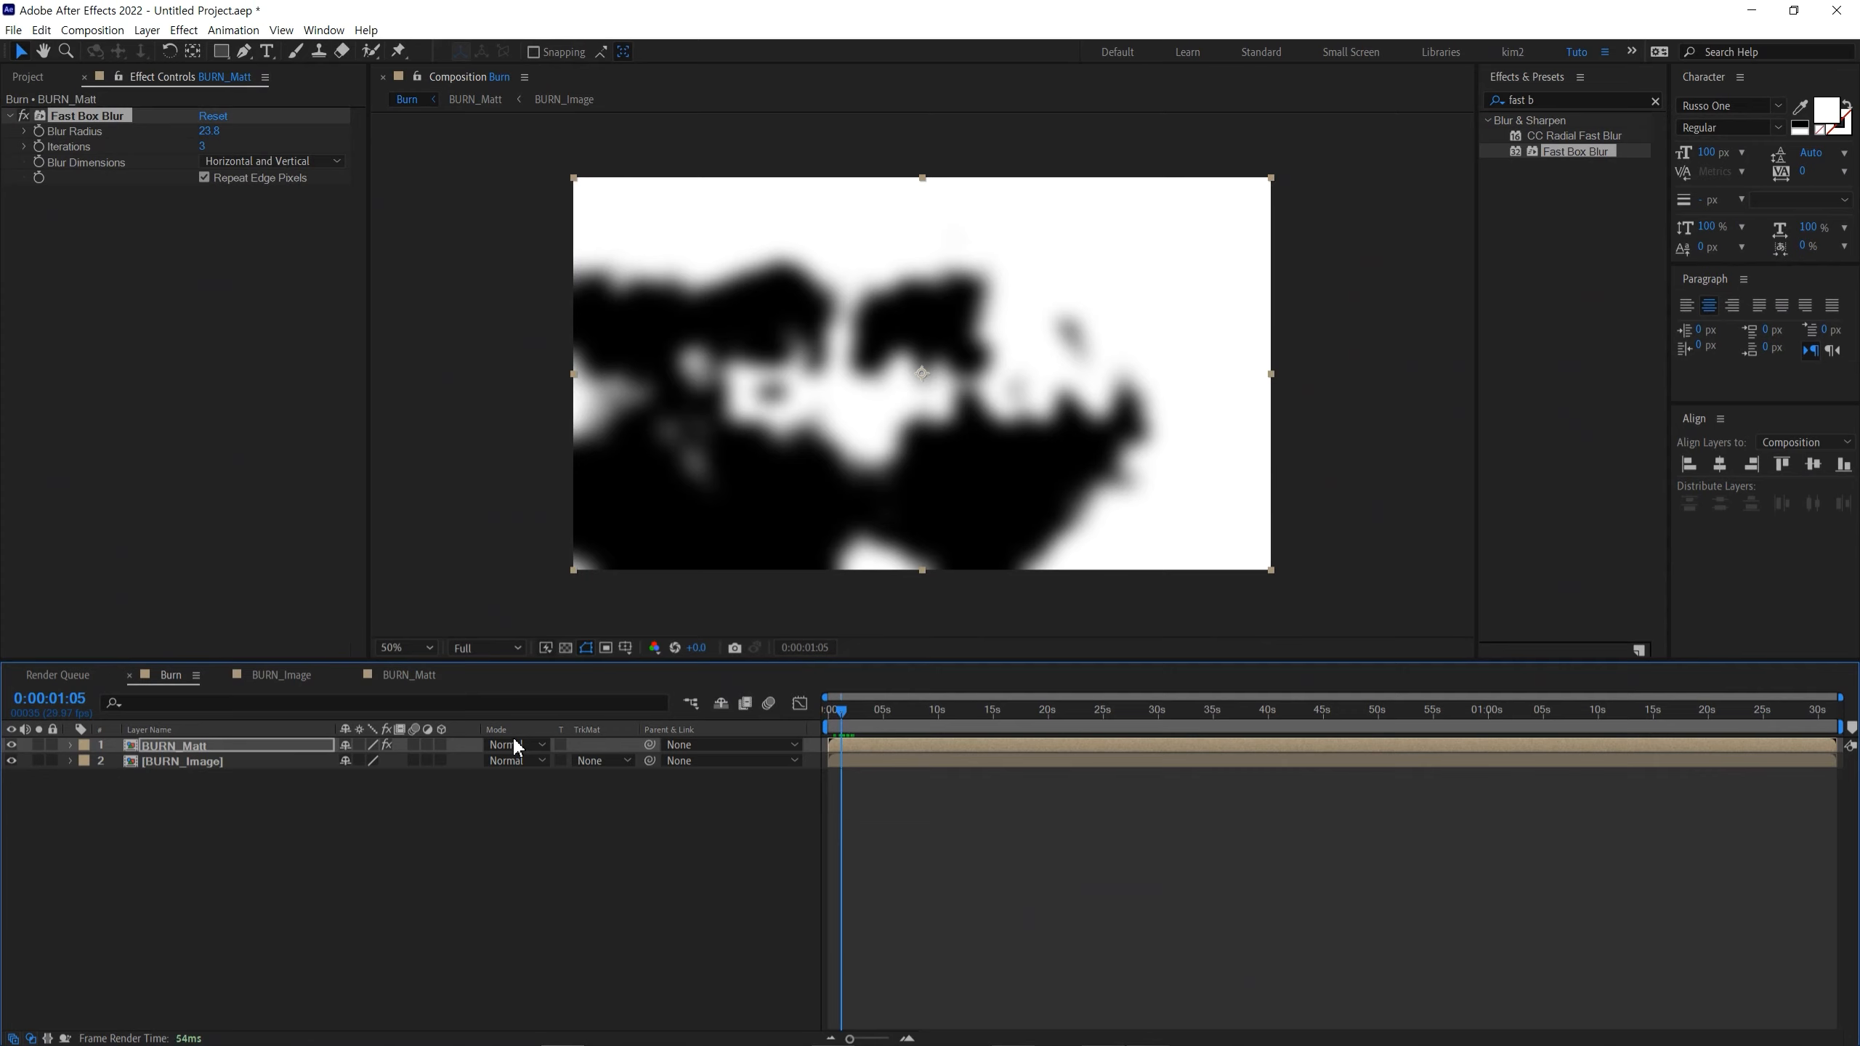
# Step: Find the Levels effect, apply it to the BURN_Matt layer and set its gamma to 0.70
pyautogui.click(1553, 91)
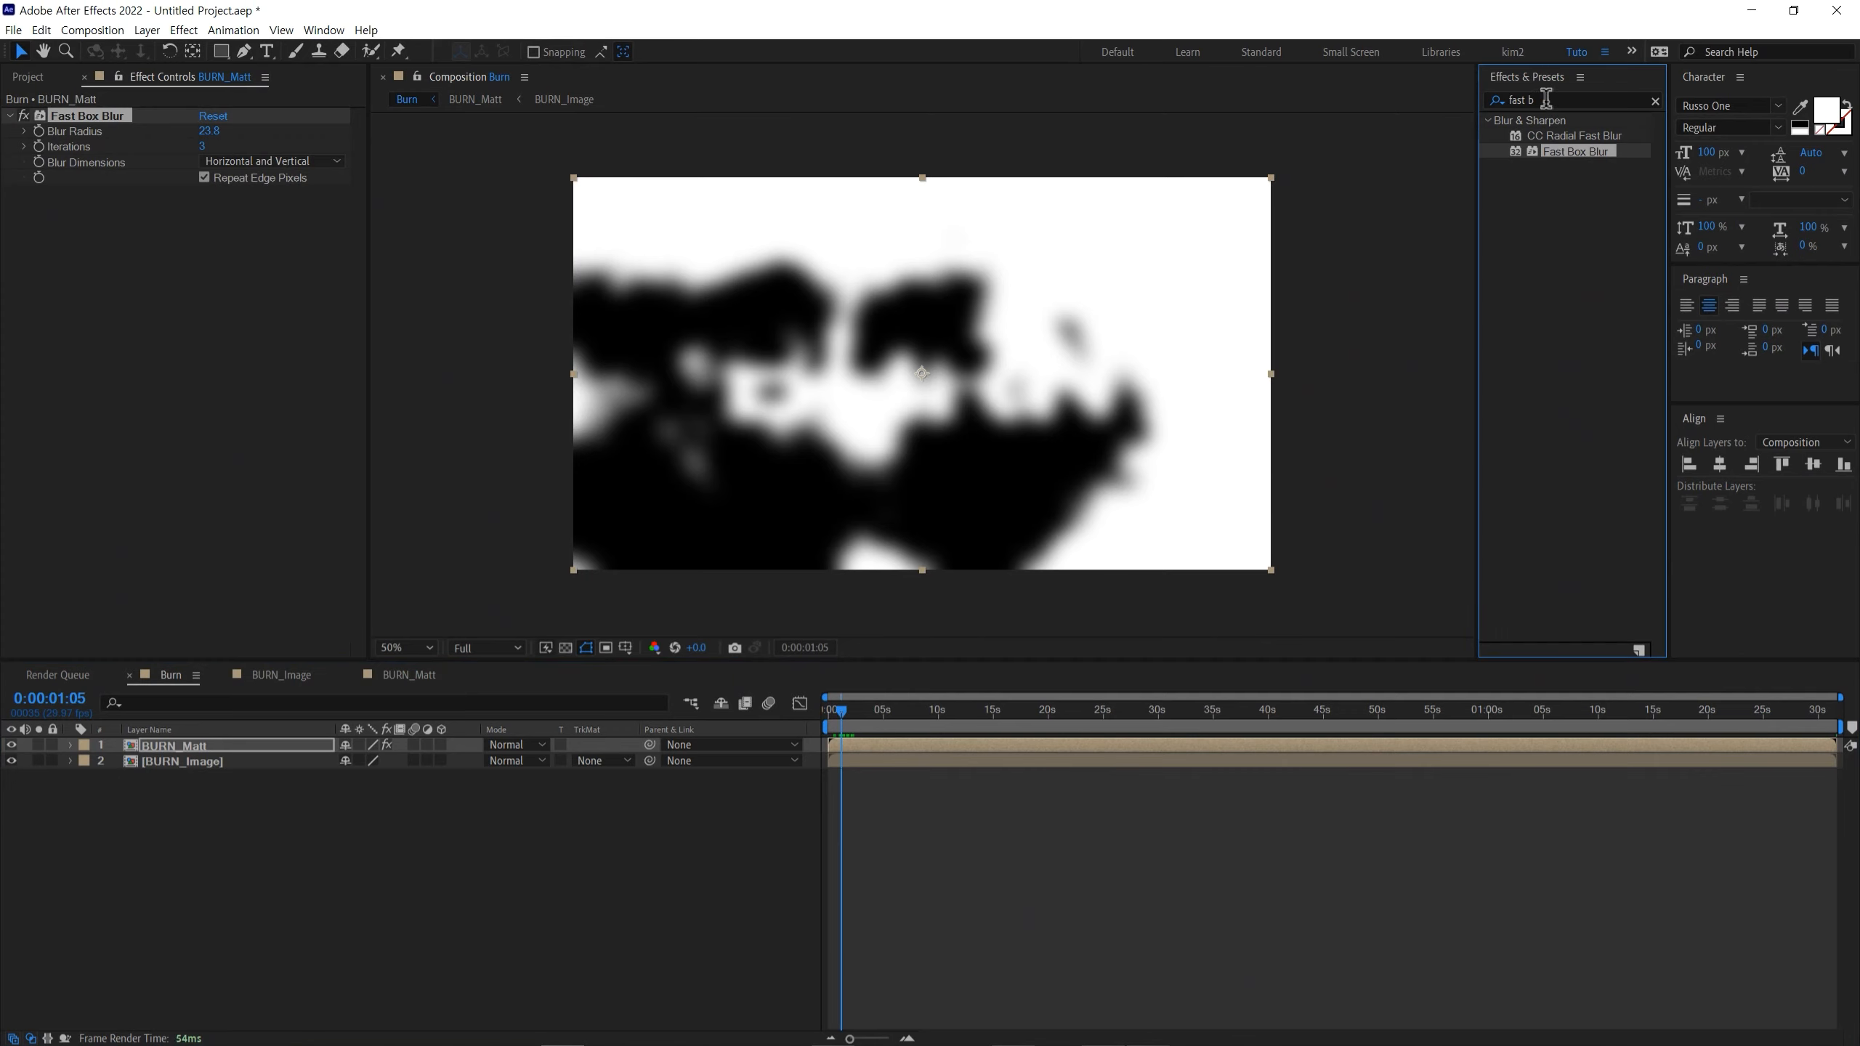
pyautogui.write('levels')
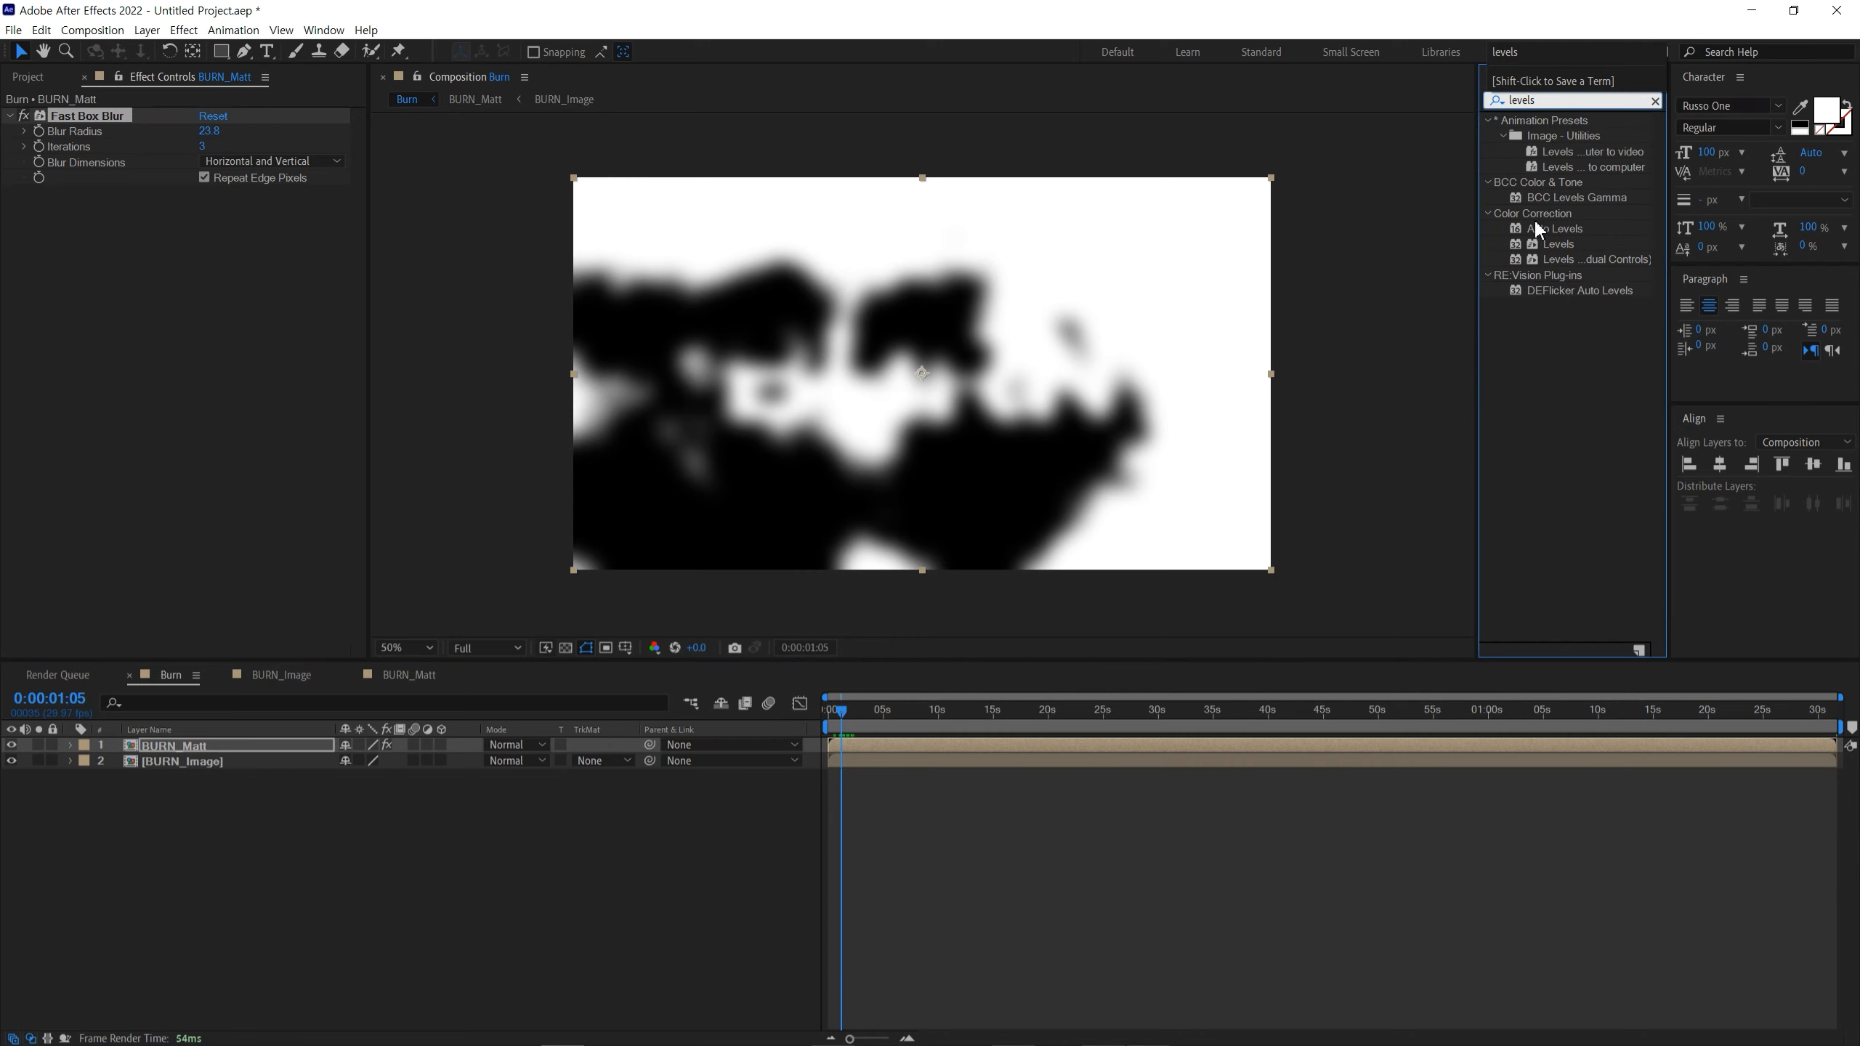
pyautogui.moveTo(1545, 244); pyautogui.dragTo(210, 749)
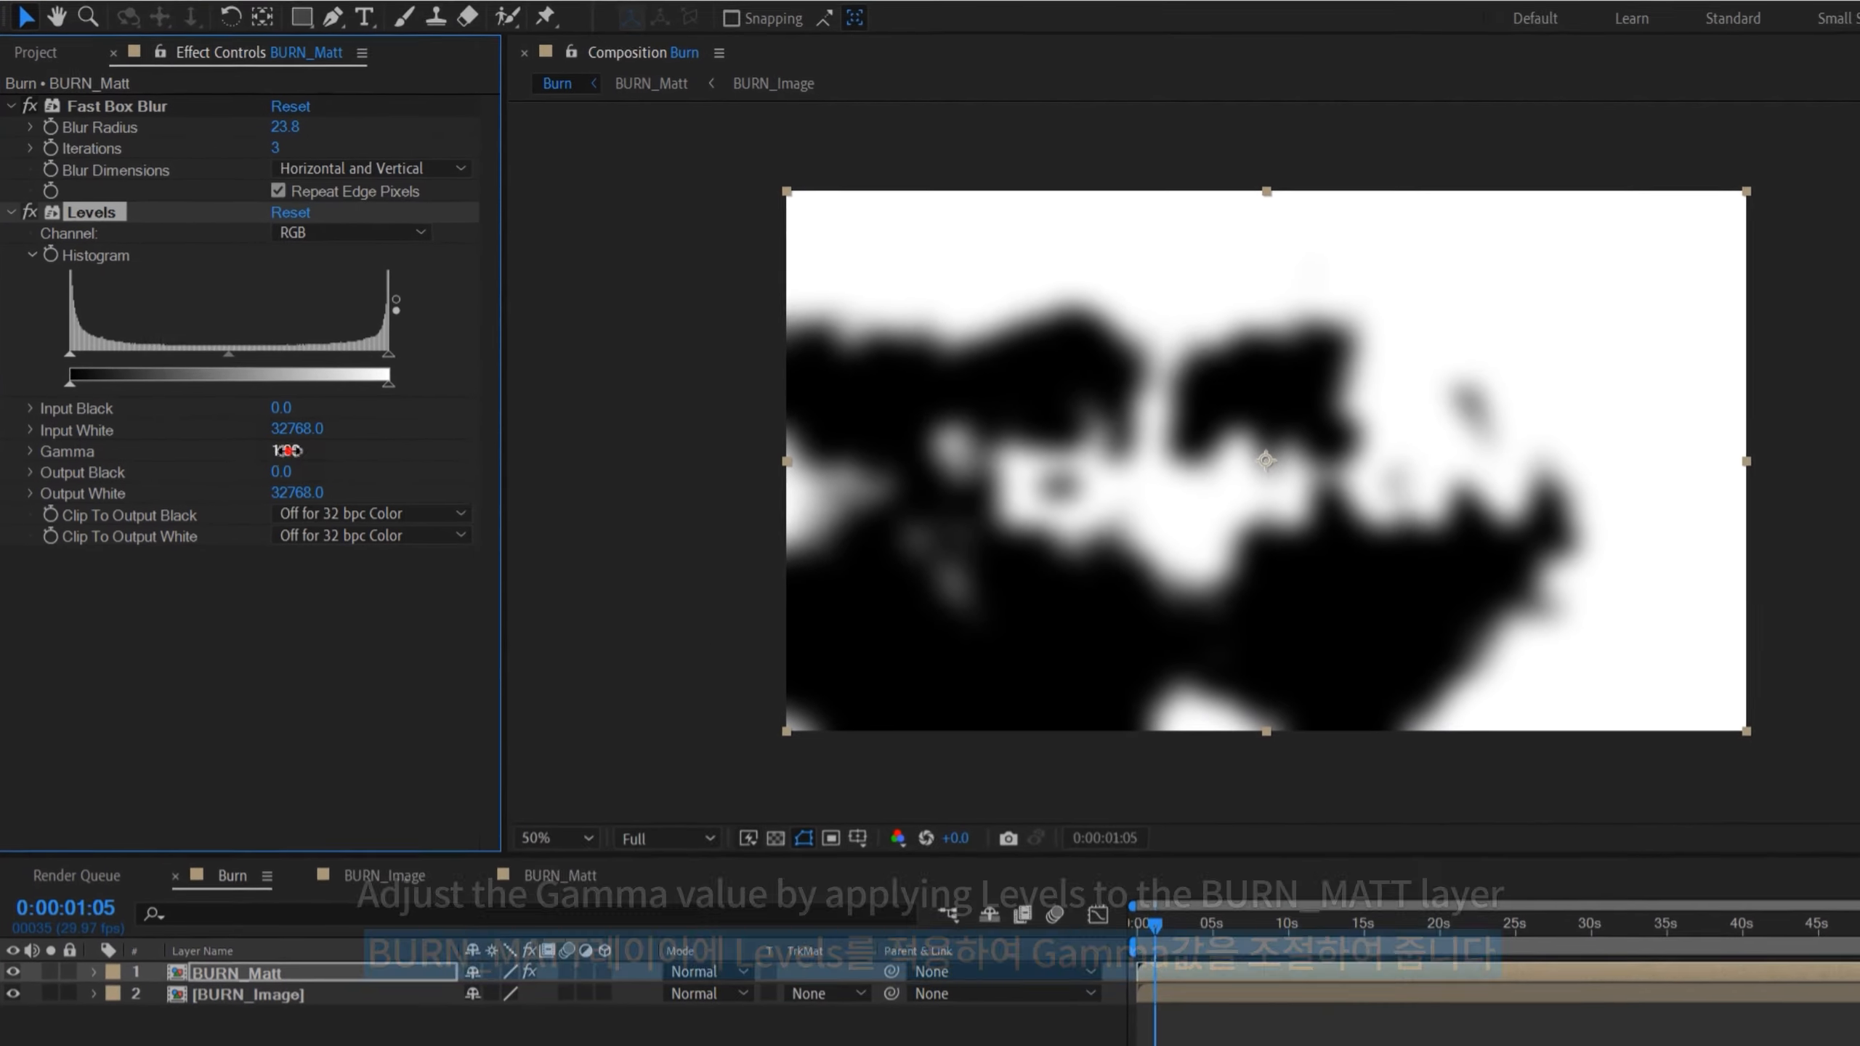
pyautogui.moveTo(207, 366); pyautogui.dragTo(181, 375)
pyautogui.moveTo(198, 481); pyautogui.dragTo(184, 486)
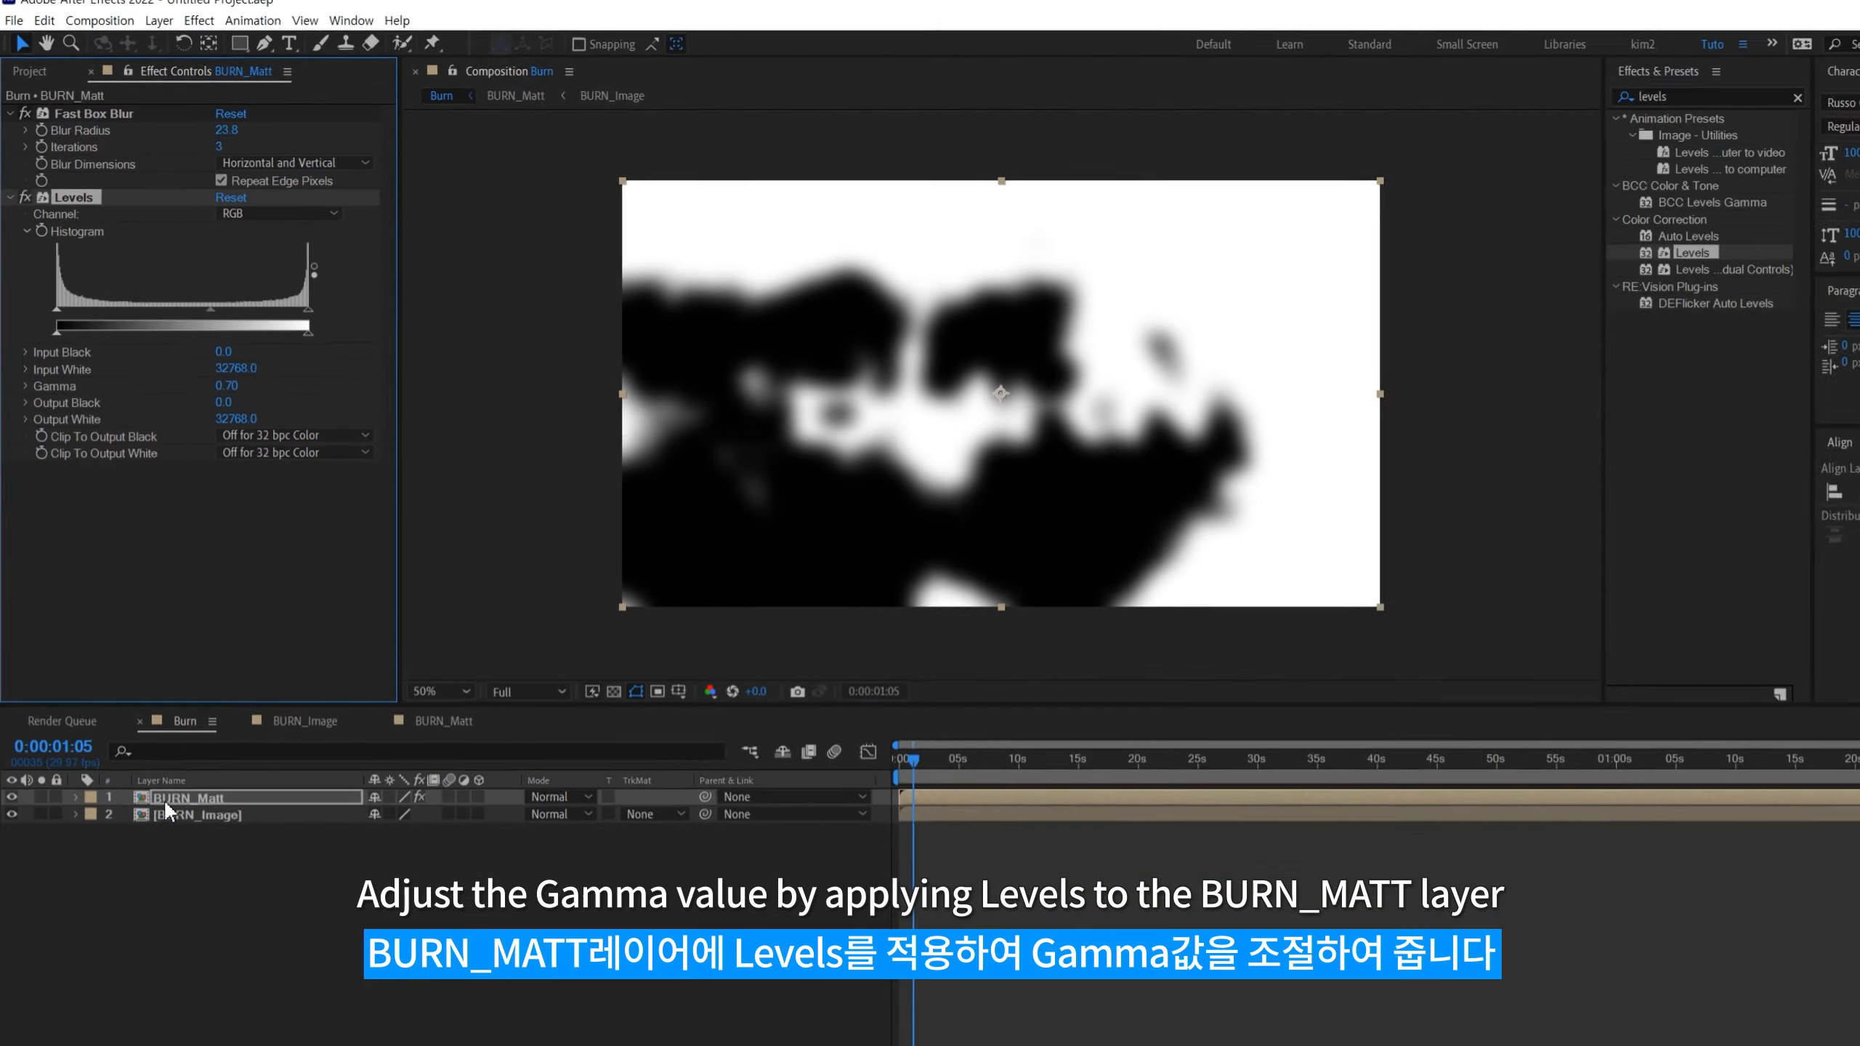
# Step: Set the BURN_Image layer's track matte to Luma Matte and check the text at 0:00:01:05
pyautogui.click(192, 814)
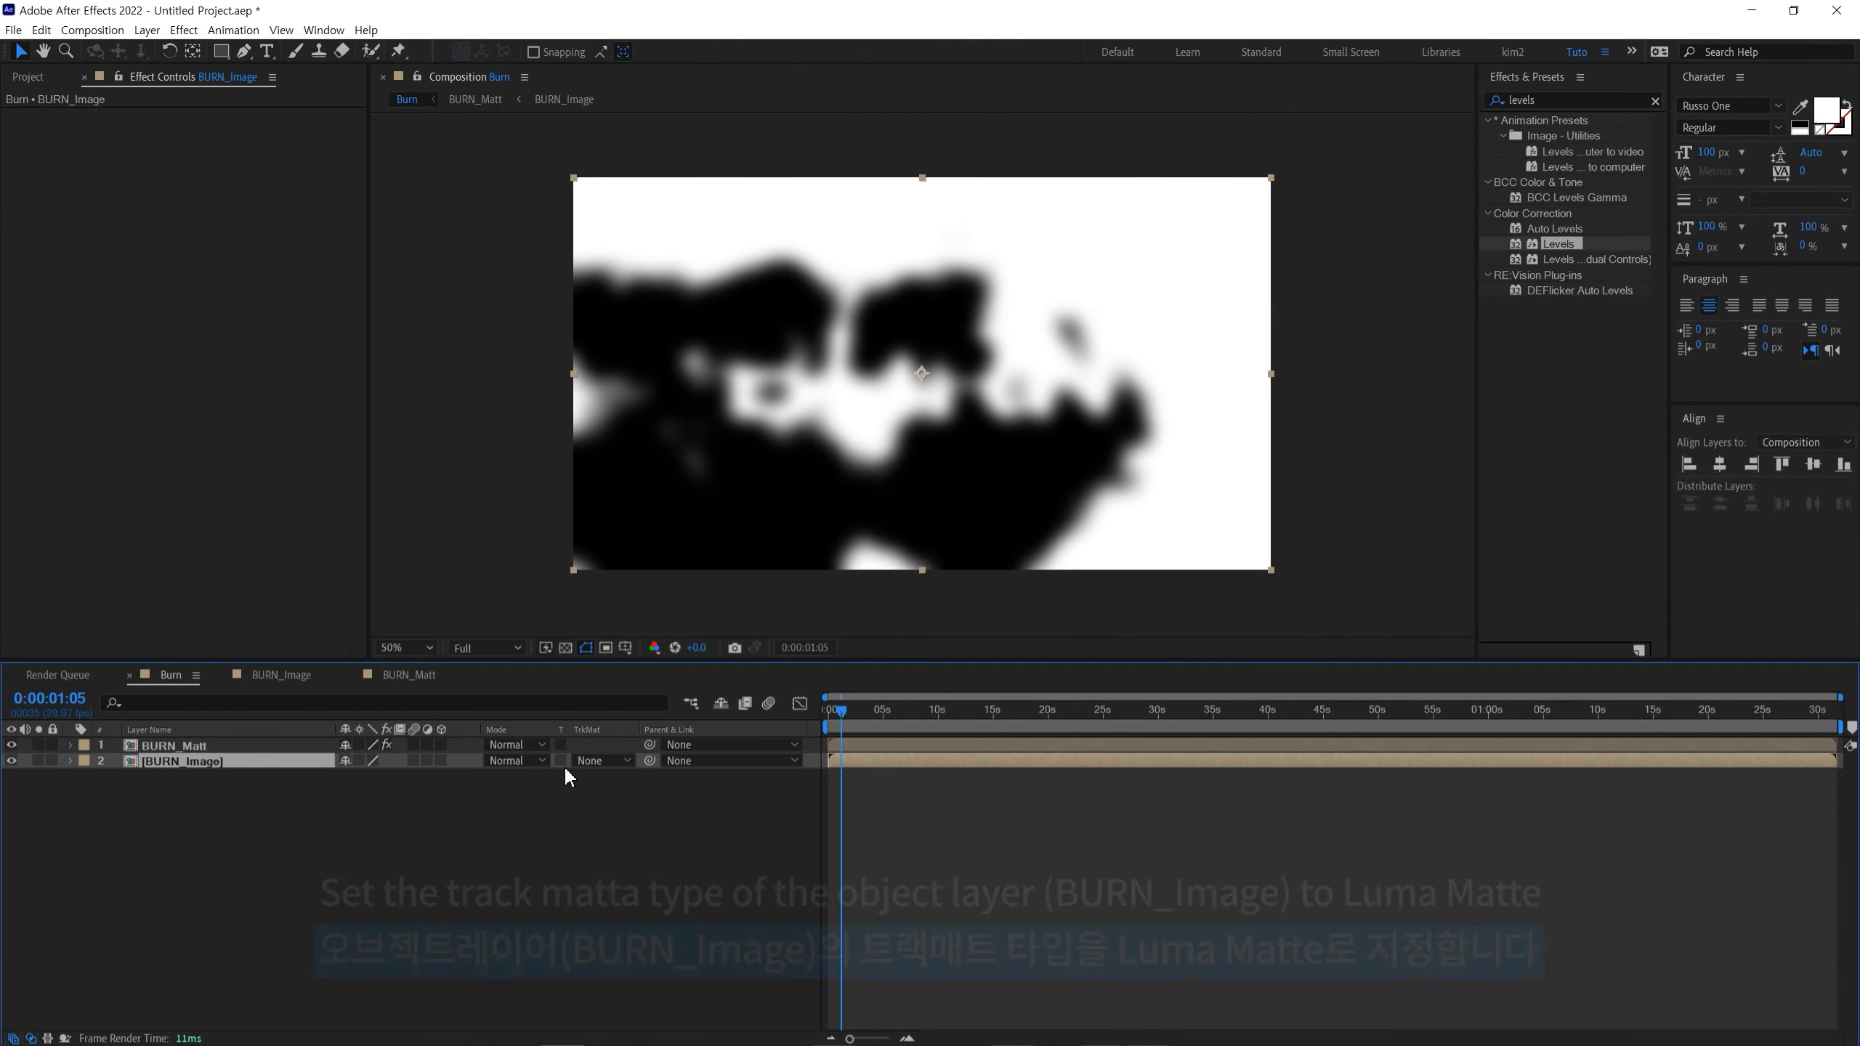
pyautogui.click(644, 814)
pyautogui.click(619, 837)
pyautogui.moveTo(833, 711)
pyautogui.mouseDown()
pyautogui.moveTo(950, 738)
pyautogui.moveTo(931, 740)
pyautogui.mouseUp()
pyautogui.press('=')
pyautogui.press('=')
pyautogui.press('=')
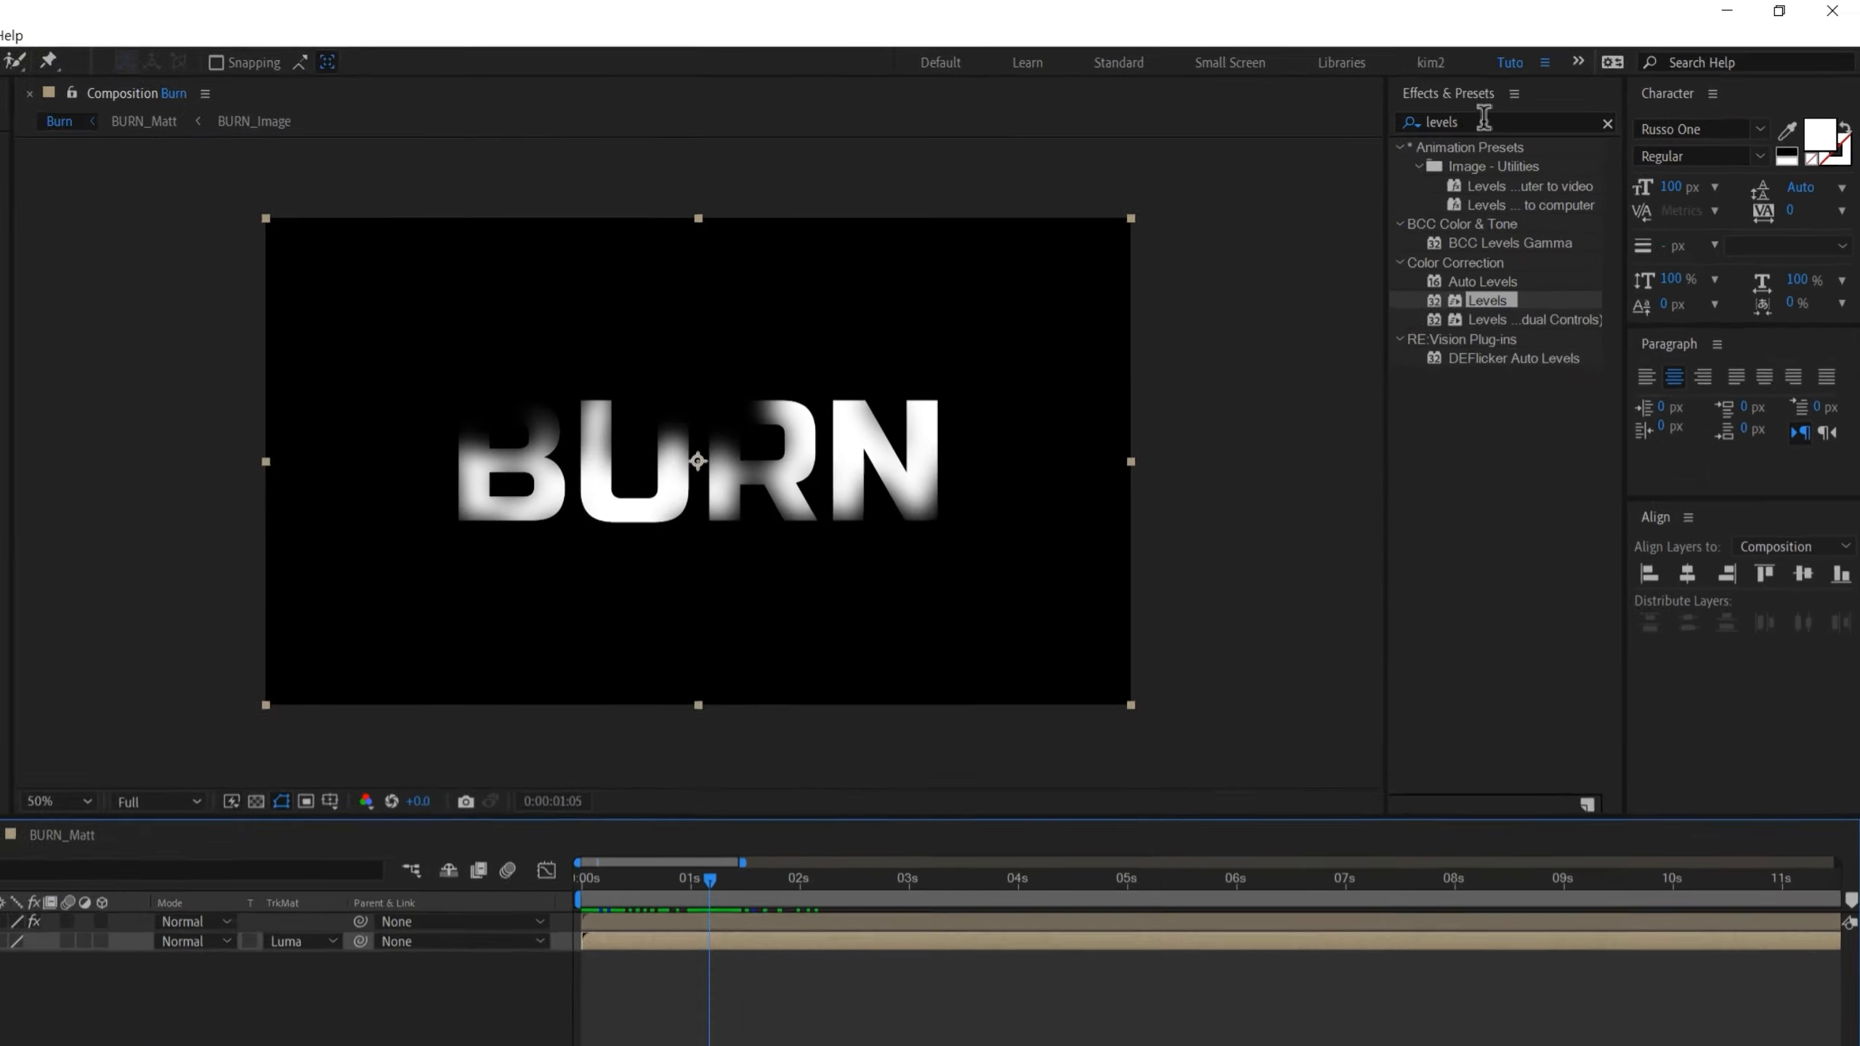
# Step: Find the Set Matte effect and apply it to the BURN_Image layer
pyautogui.click(1555, 99)
pyautogui.write('set')
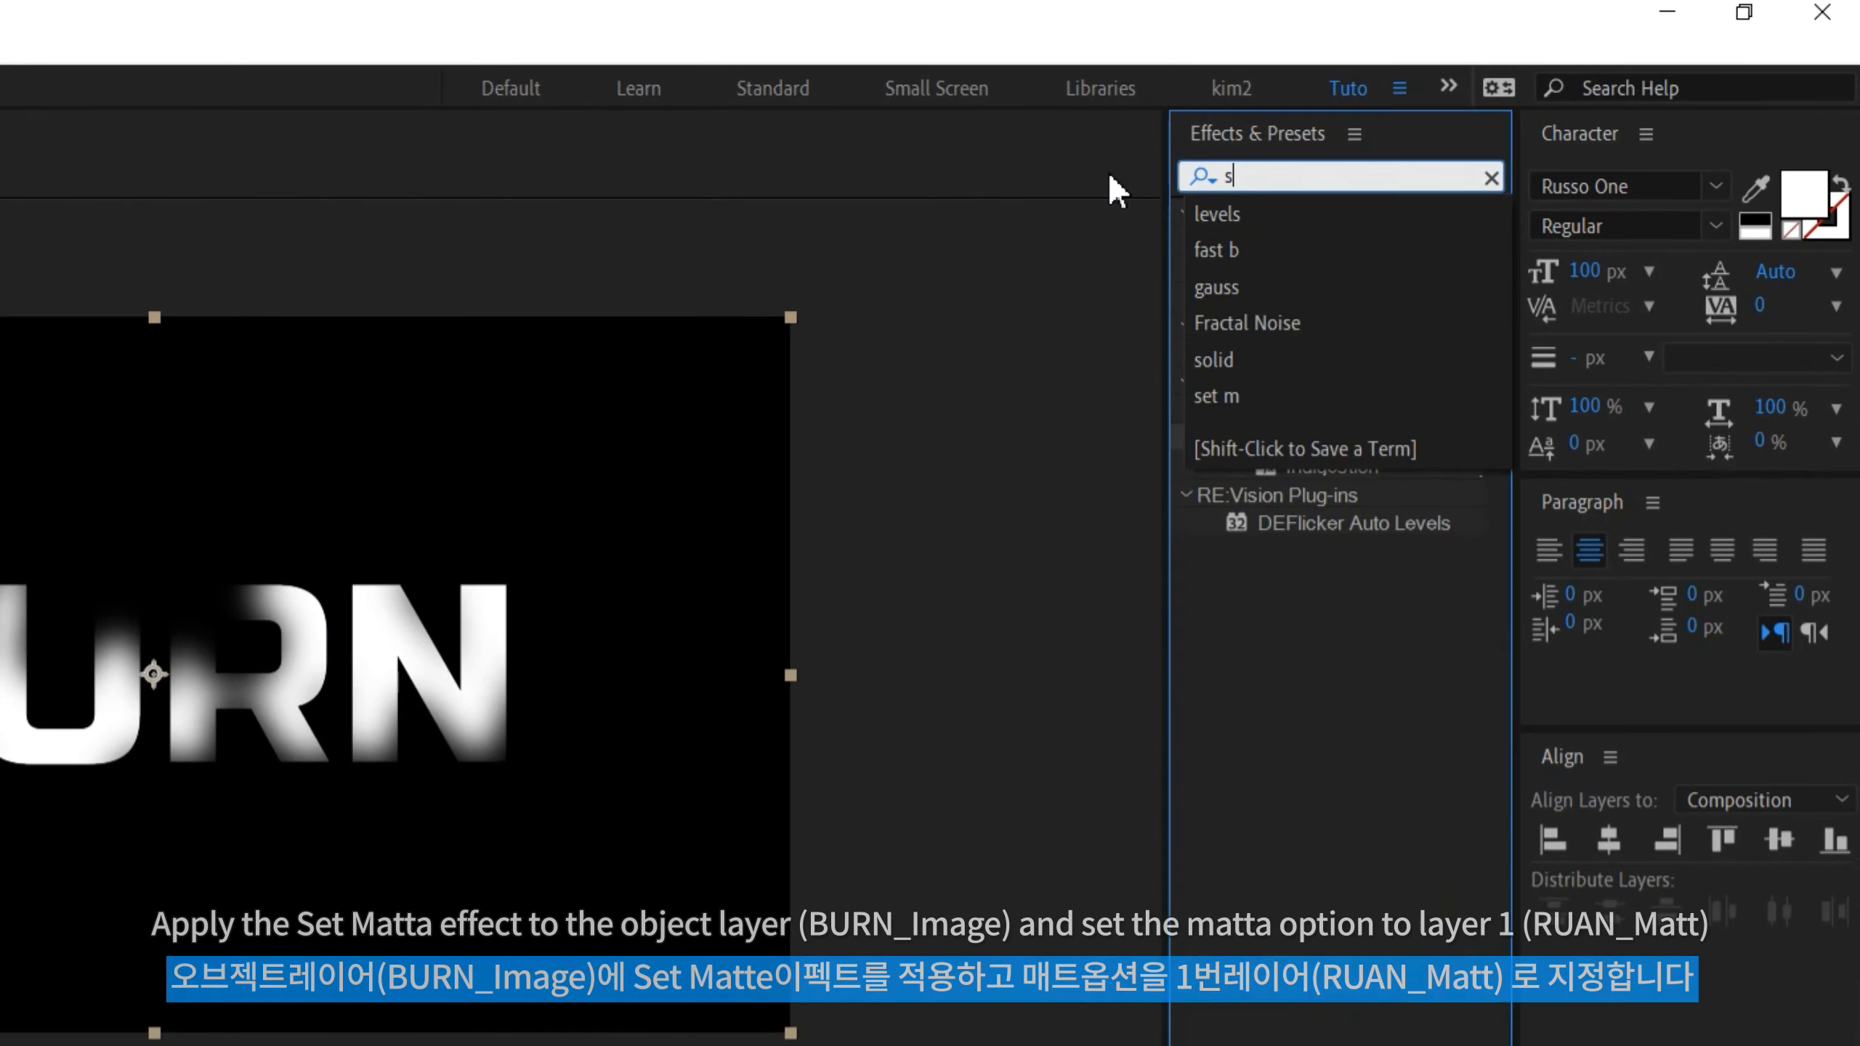
pyautogui.write(' m')
pyautogui.moveTo(1297, 239); pyautogui.dragTo(174, 762)
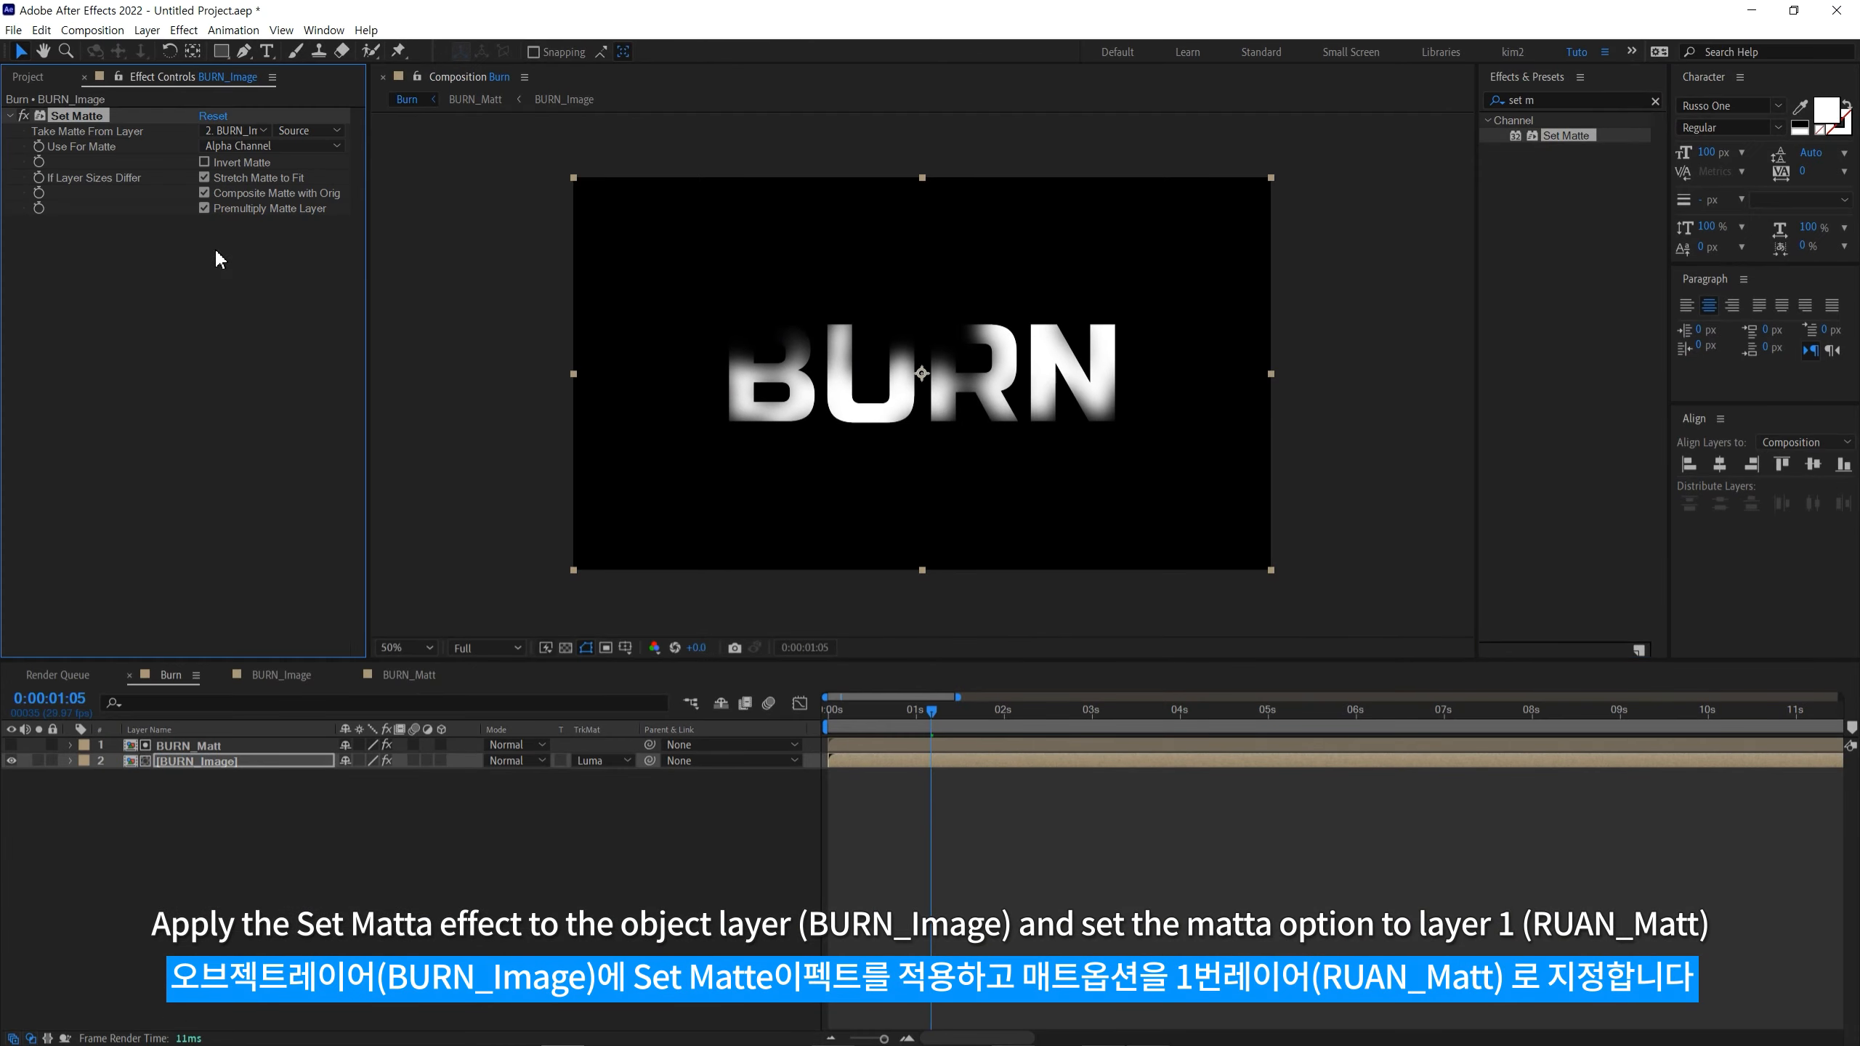
# Step: Make Set Matte take its matte from layer 1, BURN_Matt, using Luminance, and preview the animation from the start
pyautogui.click(237, 133)
pyautogui.click(236, 163)
pyautogui.click(245, 146)
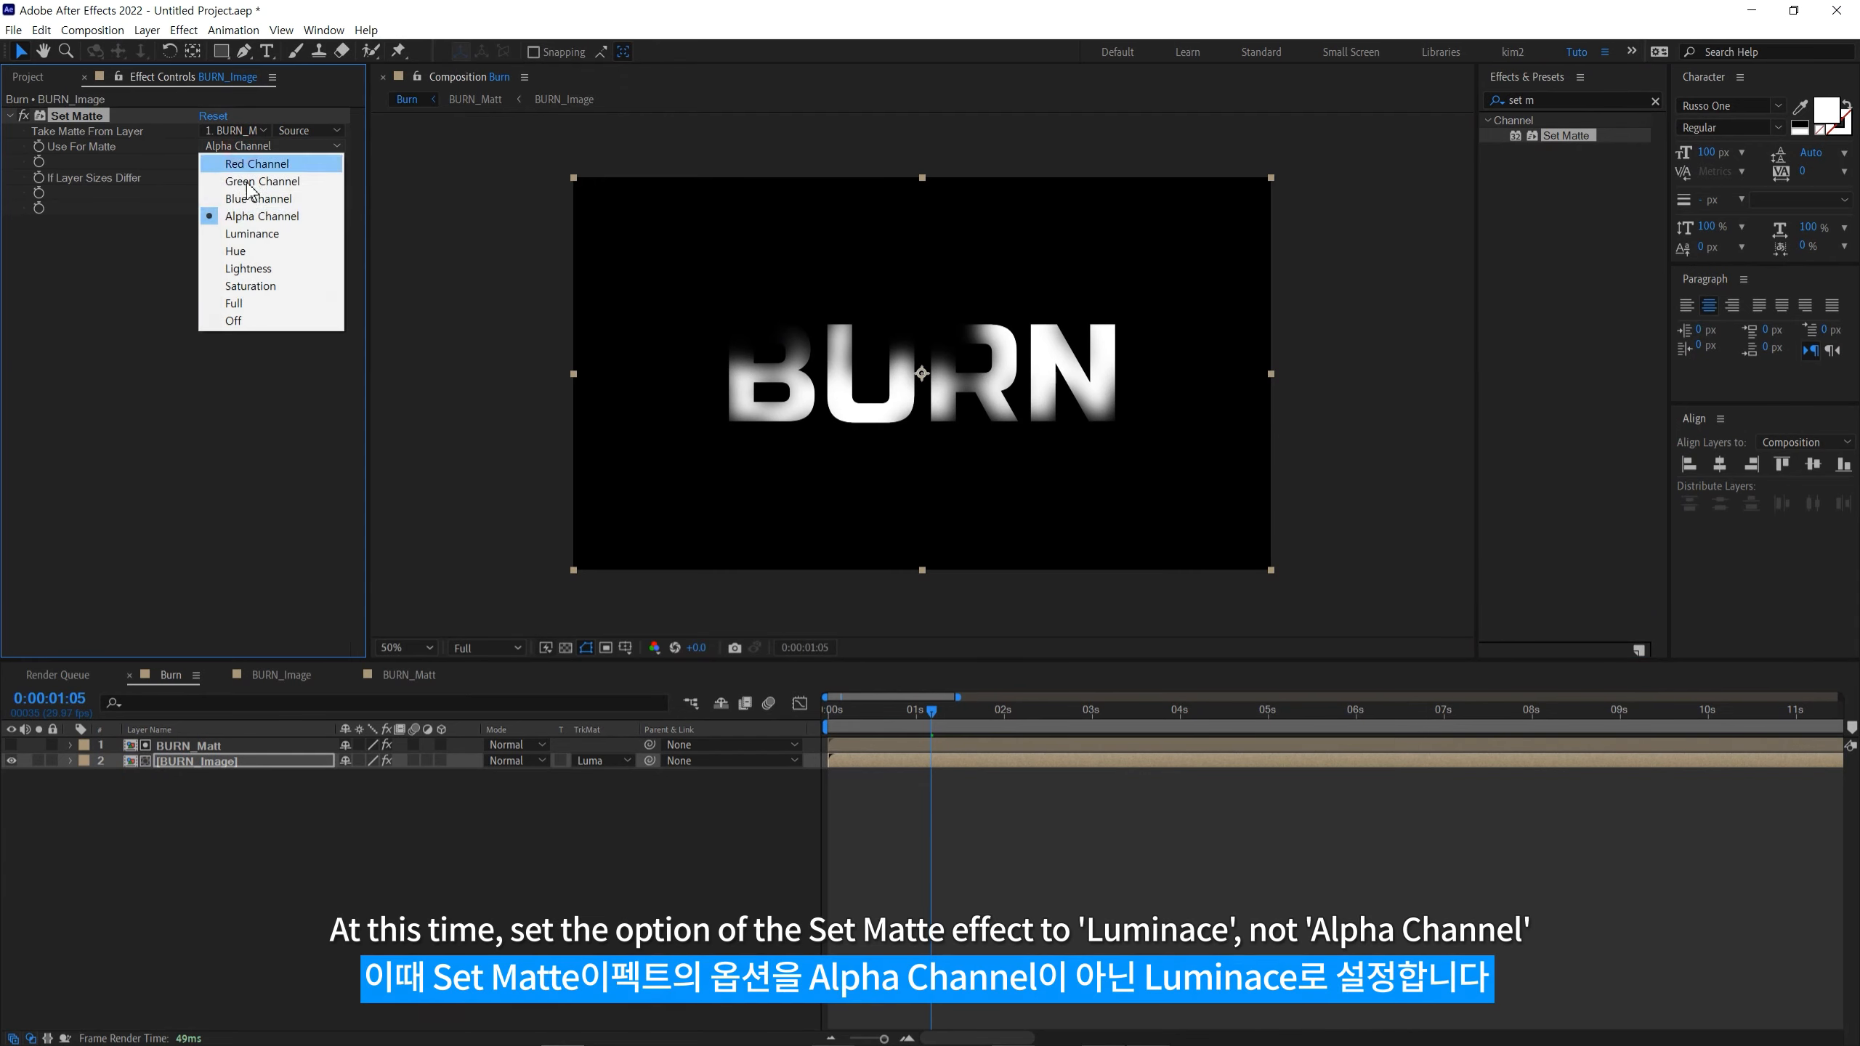
pyautogui.click(252, 235)
pyautogui.scroll(1, 838, 351)
pyautogui.press('space')
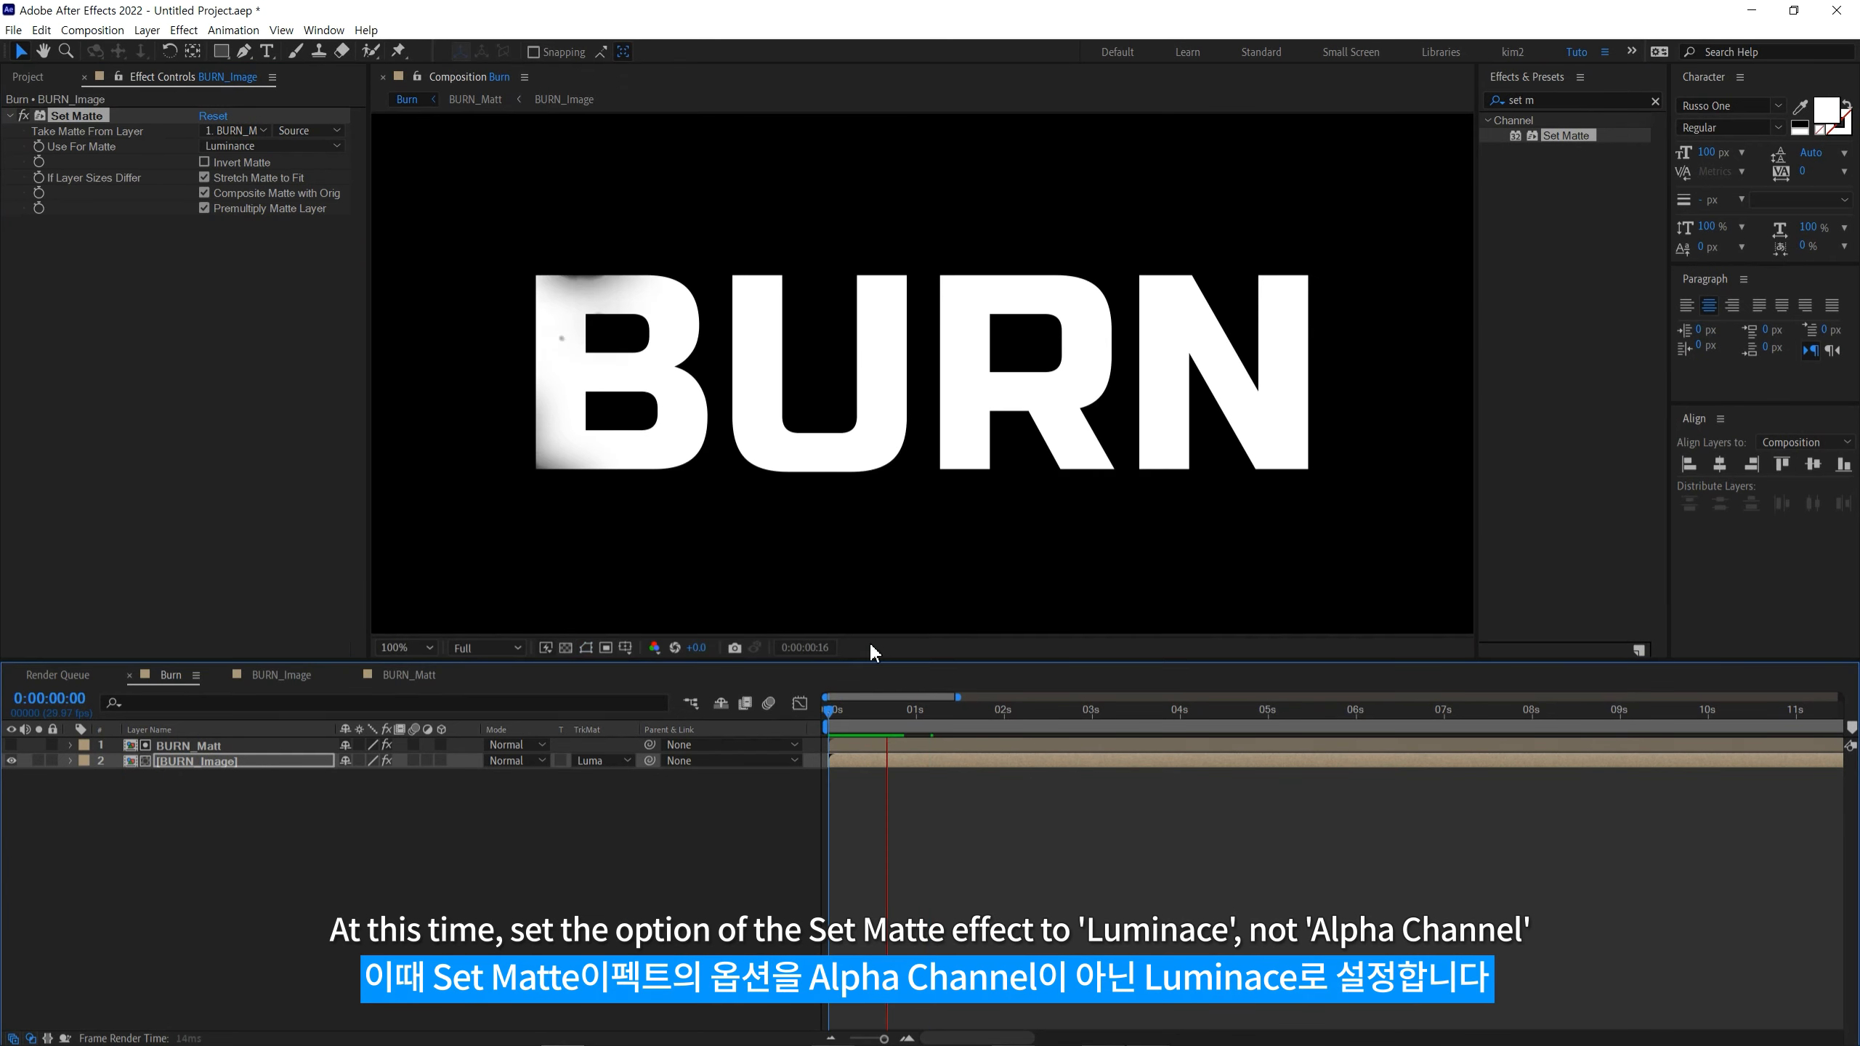
pyautogui.press('space')
# Step: Compare the text at 0:00:01:03 with the Set Matte effect switched off and on
pyautogui.moveTo(889, 713)
pyautogui.mouseDown()
pyautogui.moveTo(945, 733)
pyautogui.moveTo(928, 739)
pyautogui.mouseUp()
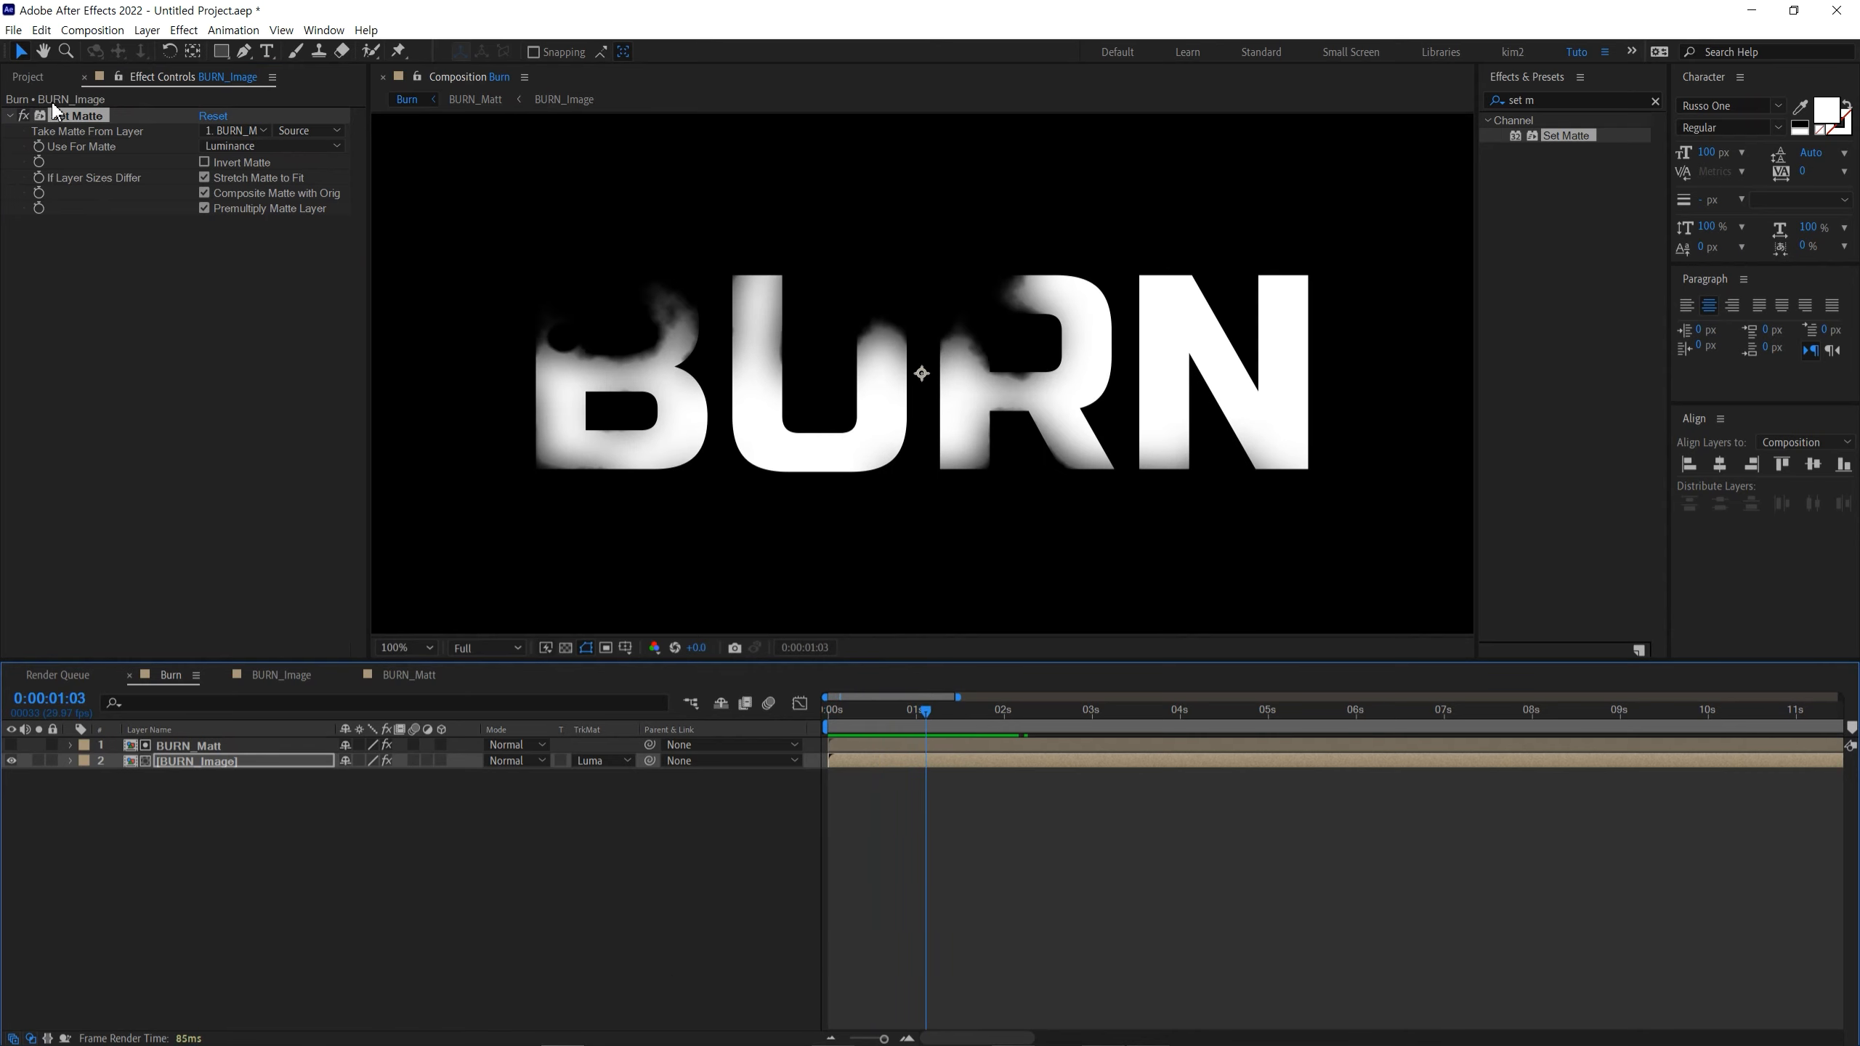
pyautogui.click(24, 116)
pyautogui.click(25, 116)
pyautogui.click(25, 116)
pyautogui.click(26, 116)
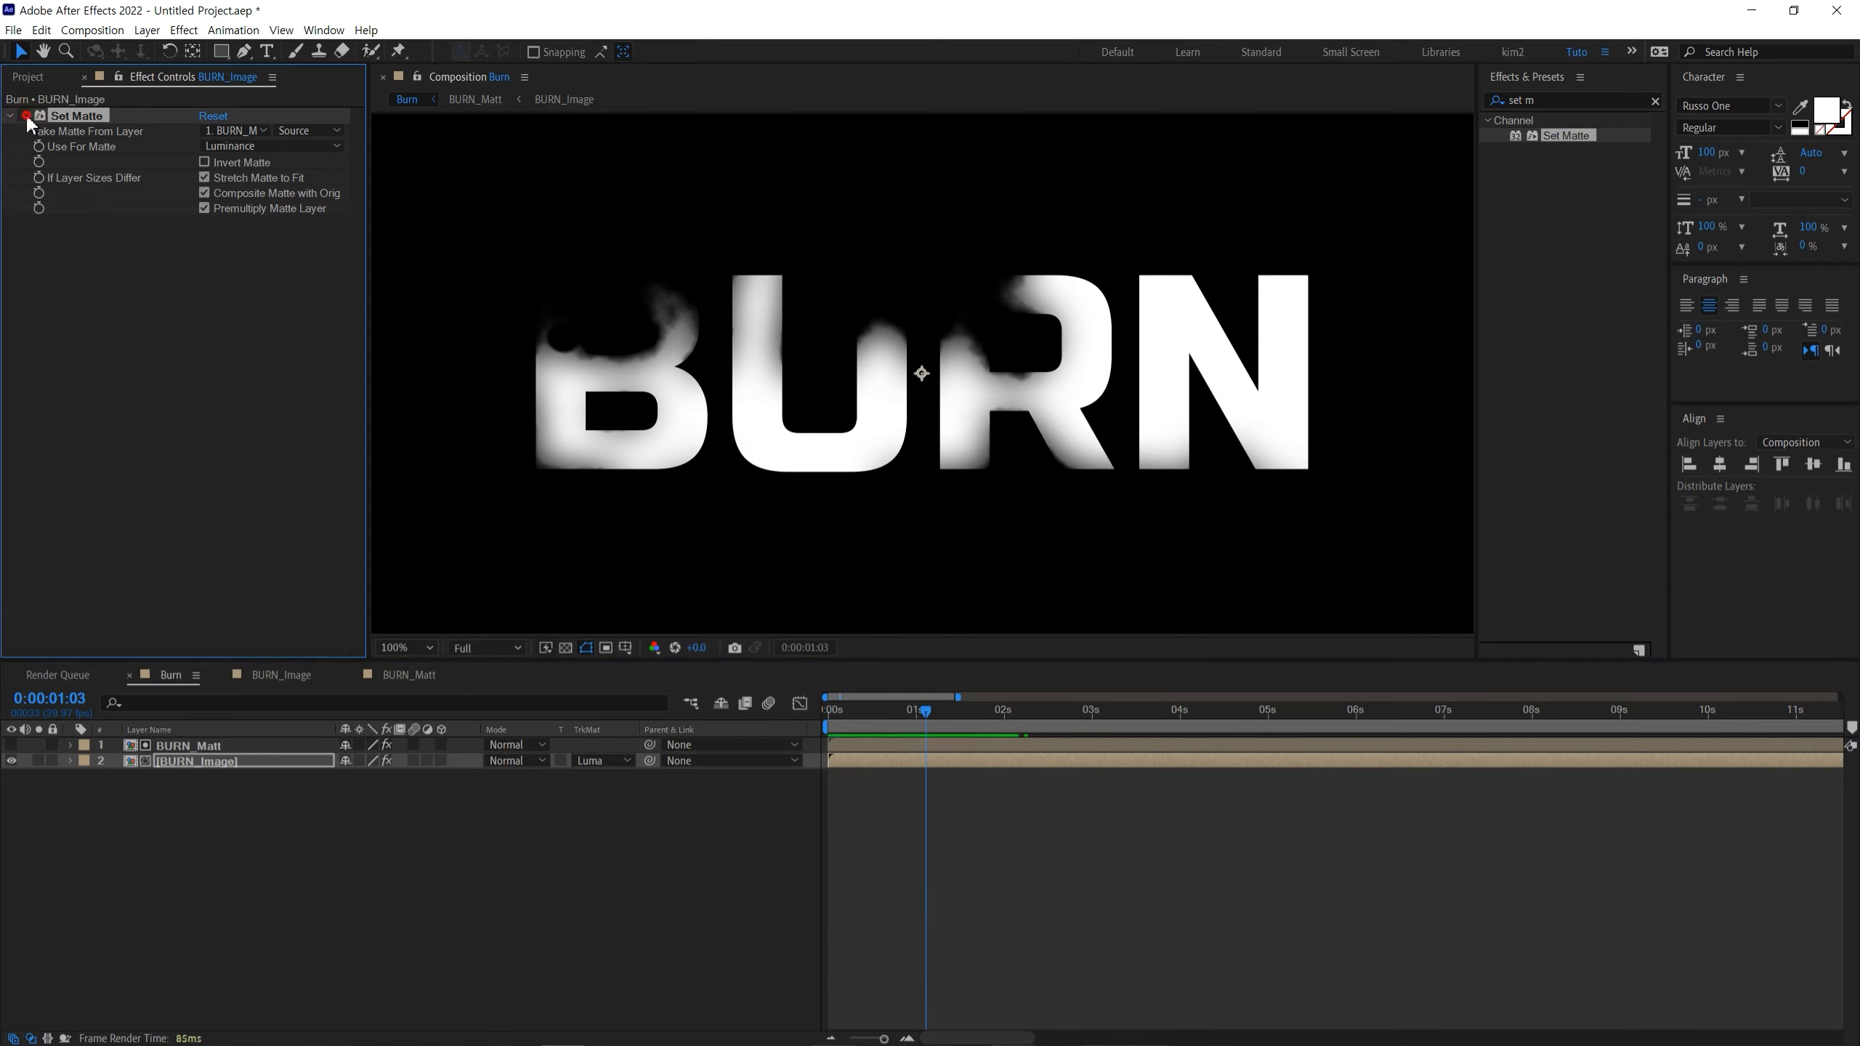
pyautogui.click(26, 116)
pyautogui.click(27, 116)
pyautogui.click(25, 117)
pyautogui.click(25, 117)
# Step: Set BURN_Matt's Fast Box Blur radius to 17.0 and its Levels gamma to 0.26
pyautogui.click(165, 746)
pyautogui.moveTo(209, 132); pyautogui.dragTo(201, 142)
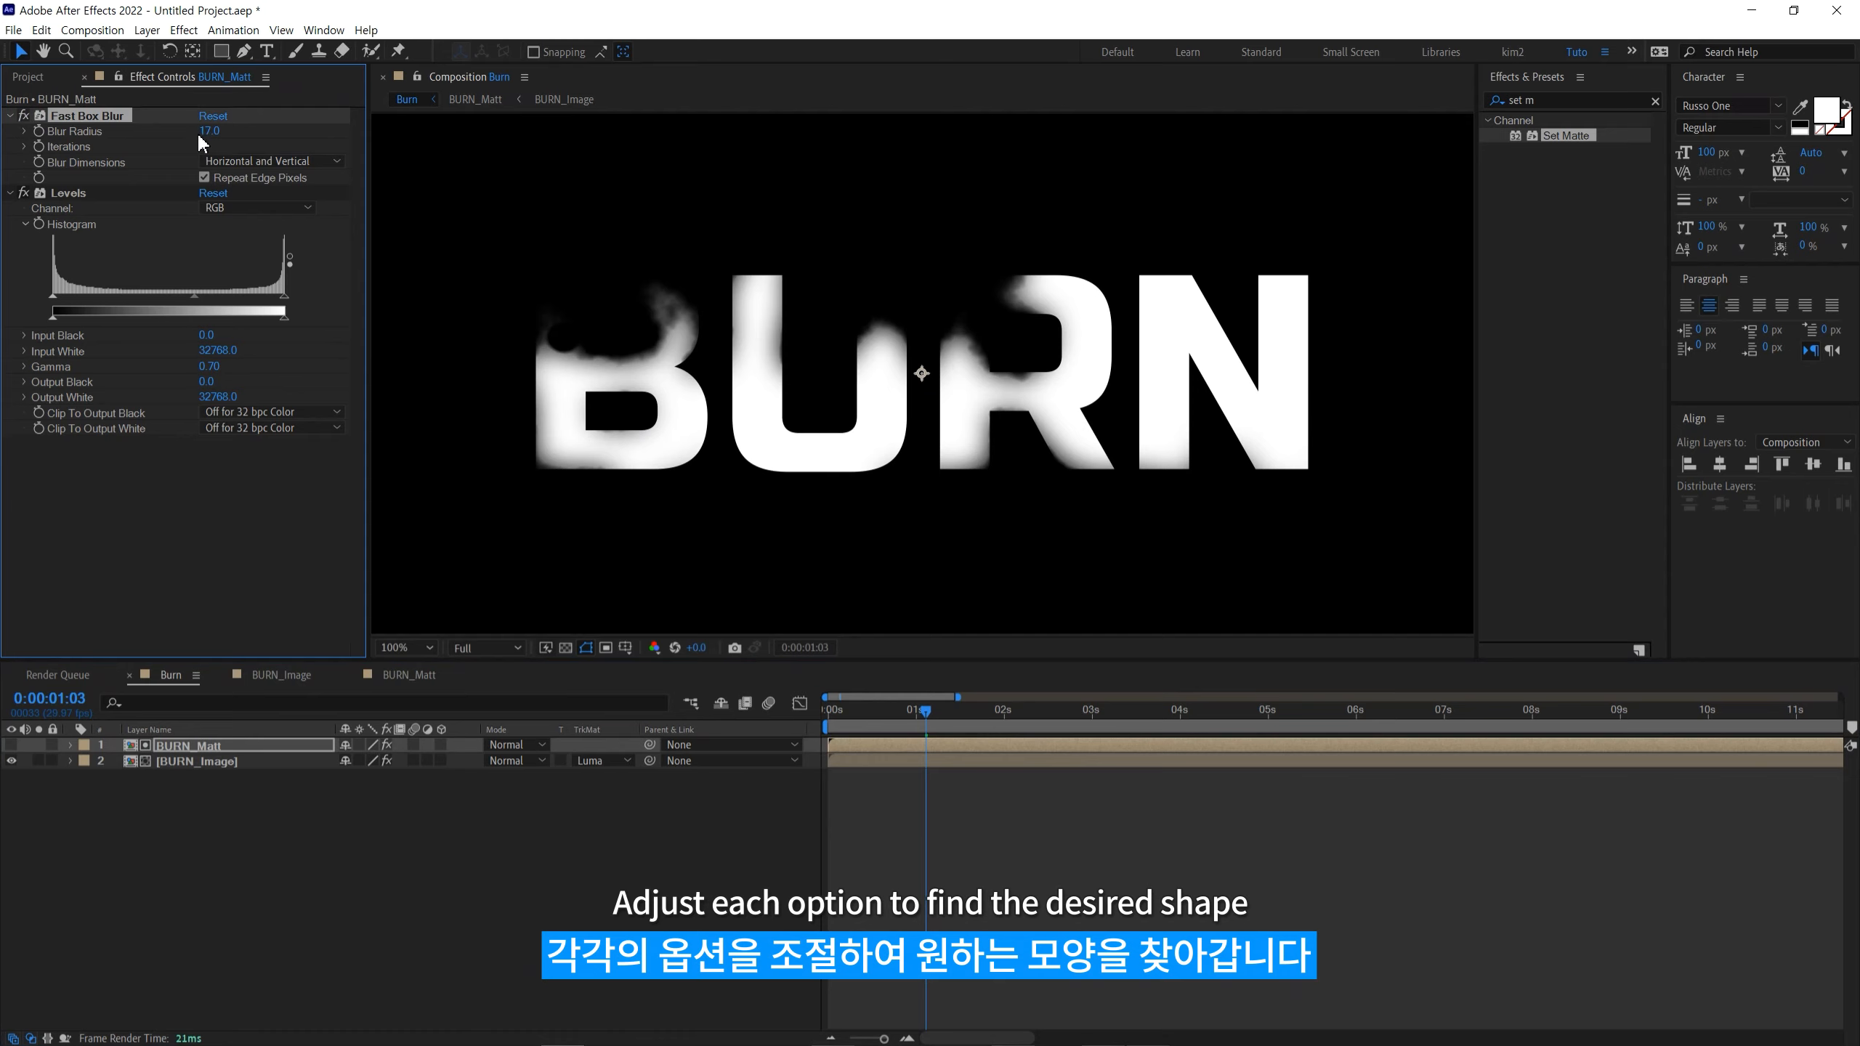
pyautogui.moveTo(208, 368); pyautogui.dragTo(166, 363)
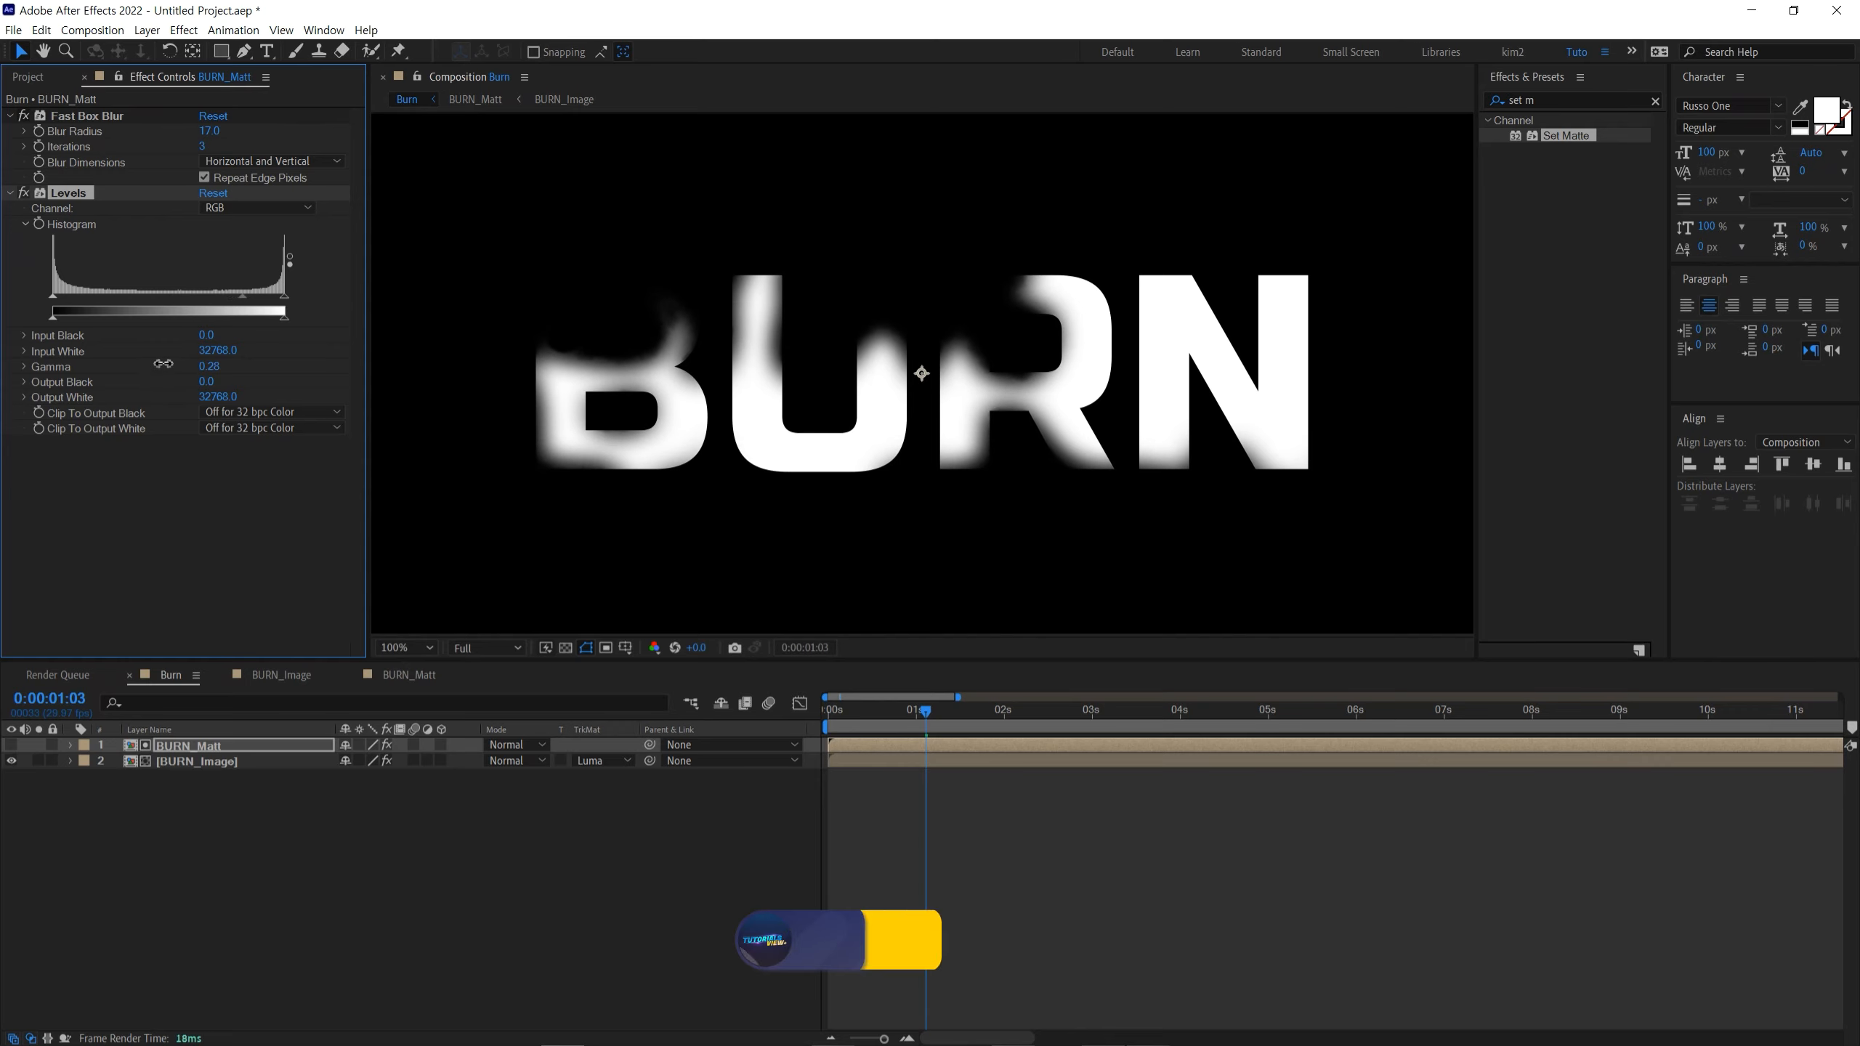
# Step: Set BURN_Matt's Fast Box Blur radius to 18.0 and its Levels gamma to 0.30, and preview the burn
pyautogui.moveTo(218, 131); pyautogui.dragTo(222, 131)
pyautogui.scroll(-1, 1230, 555)
pyautogui.moveTo(831, 711)
pyautogui.mouseDown()
pyautogui.moveTo(934, 745)
pyautogui.moveTo(898, 715)
pyautogui.moveTo(934, 722)
pyautogui.mouseUp()
pyautogui.scroll(1, 924, 551)
pyautogui.press('space')
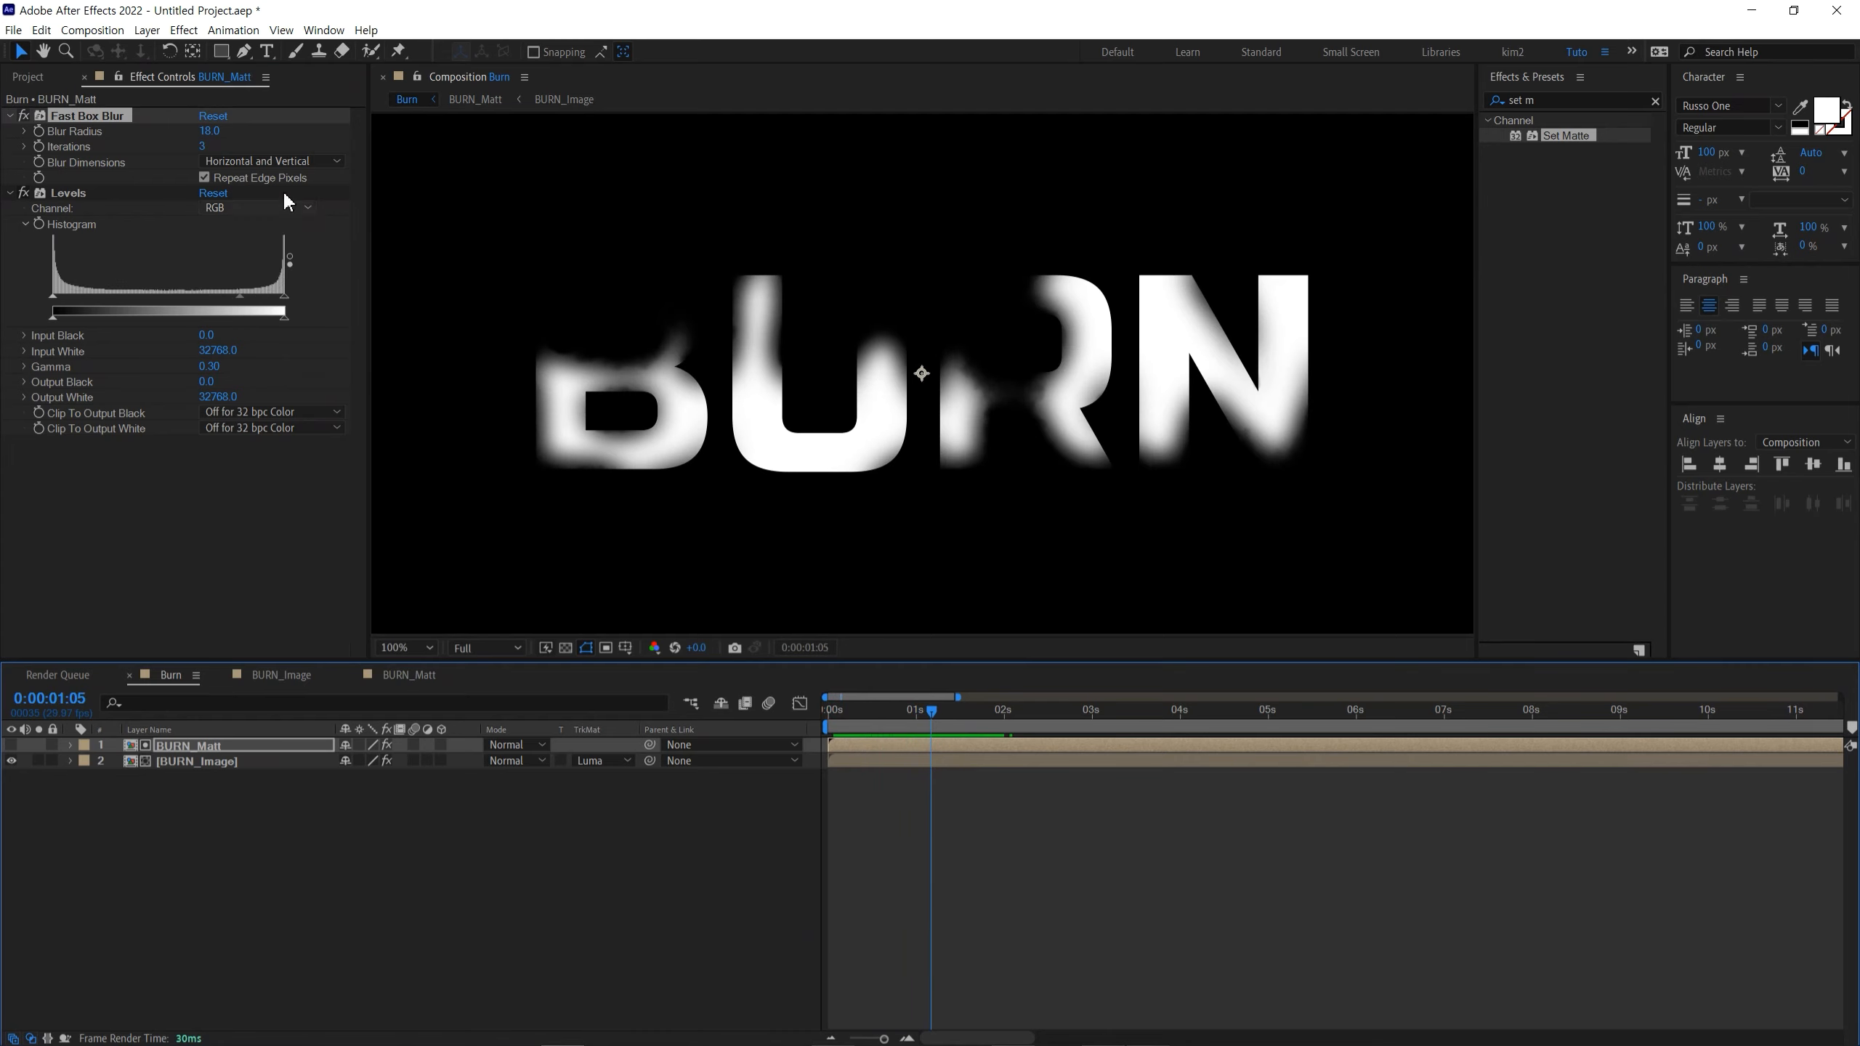
# Step: Set BURN_Matt's Fast Box Blur radius to 7.0 and its Levels gamma to 0.43, and preview from the start
pyautogui.moveTo(214, 136); pyautogui.dragTo(205, 133)
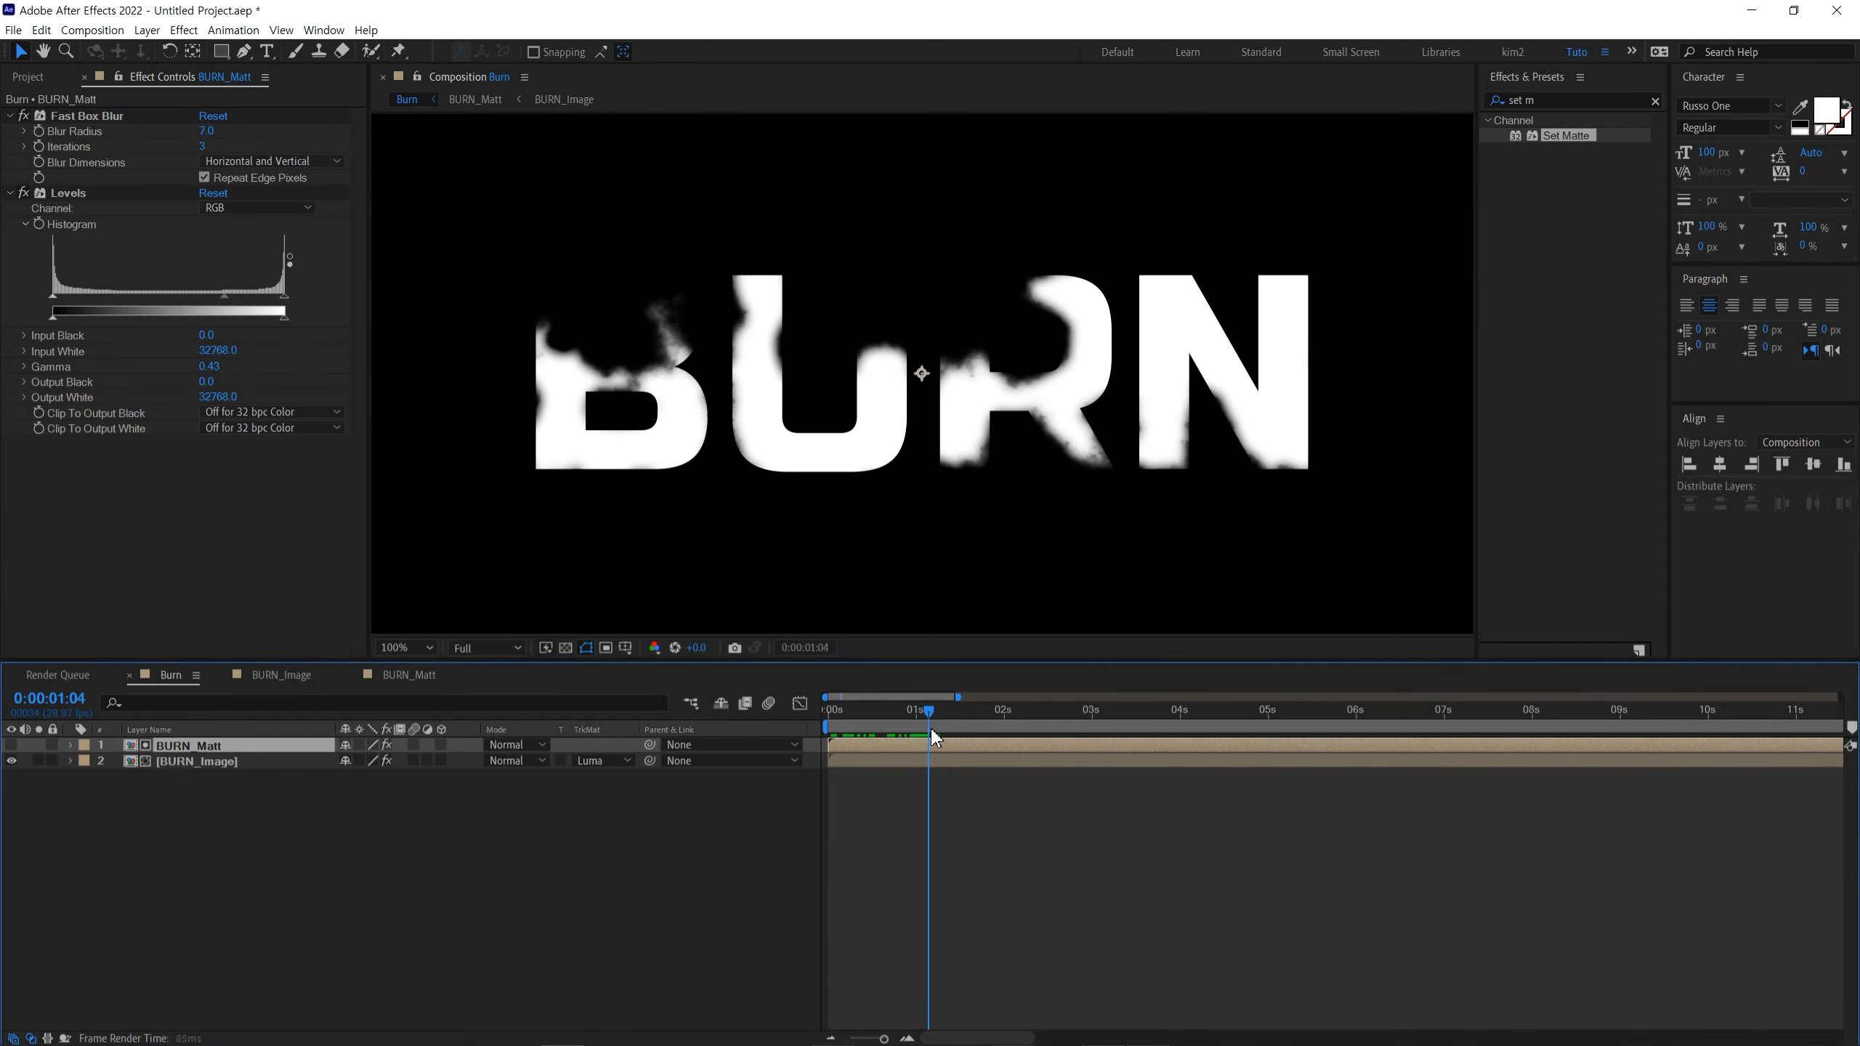
pyautogui.moveTo(922, 733); pyautogui.dragTo(834, 729)
pyautogui.scroll(-1, 878, 505)
pyautogui.press('space')
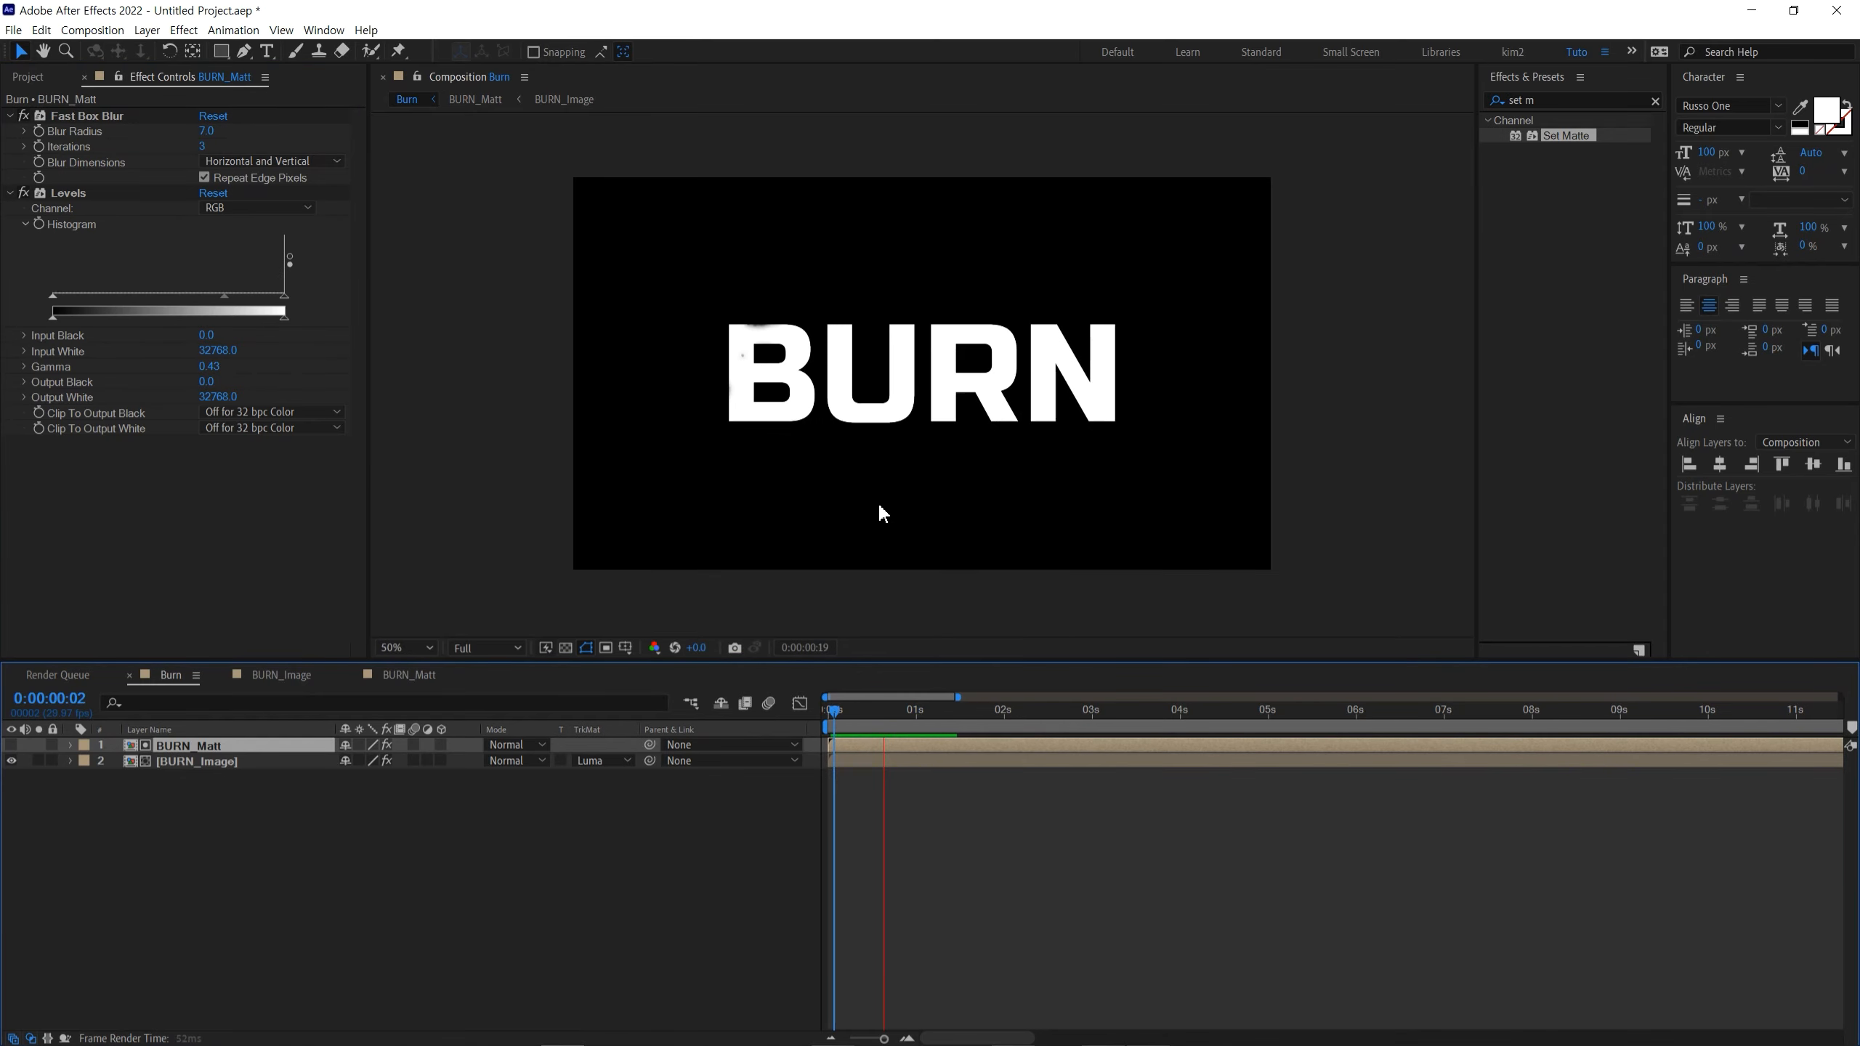
pyautogui.press('space')
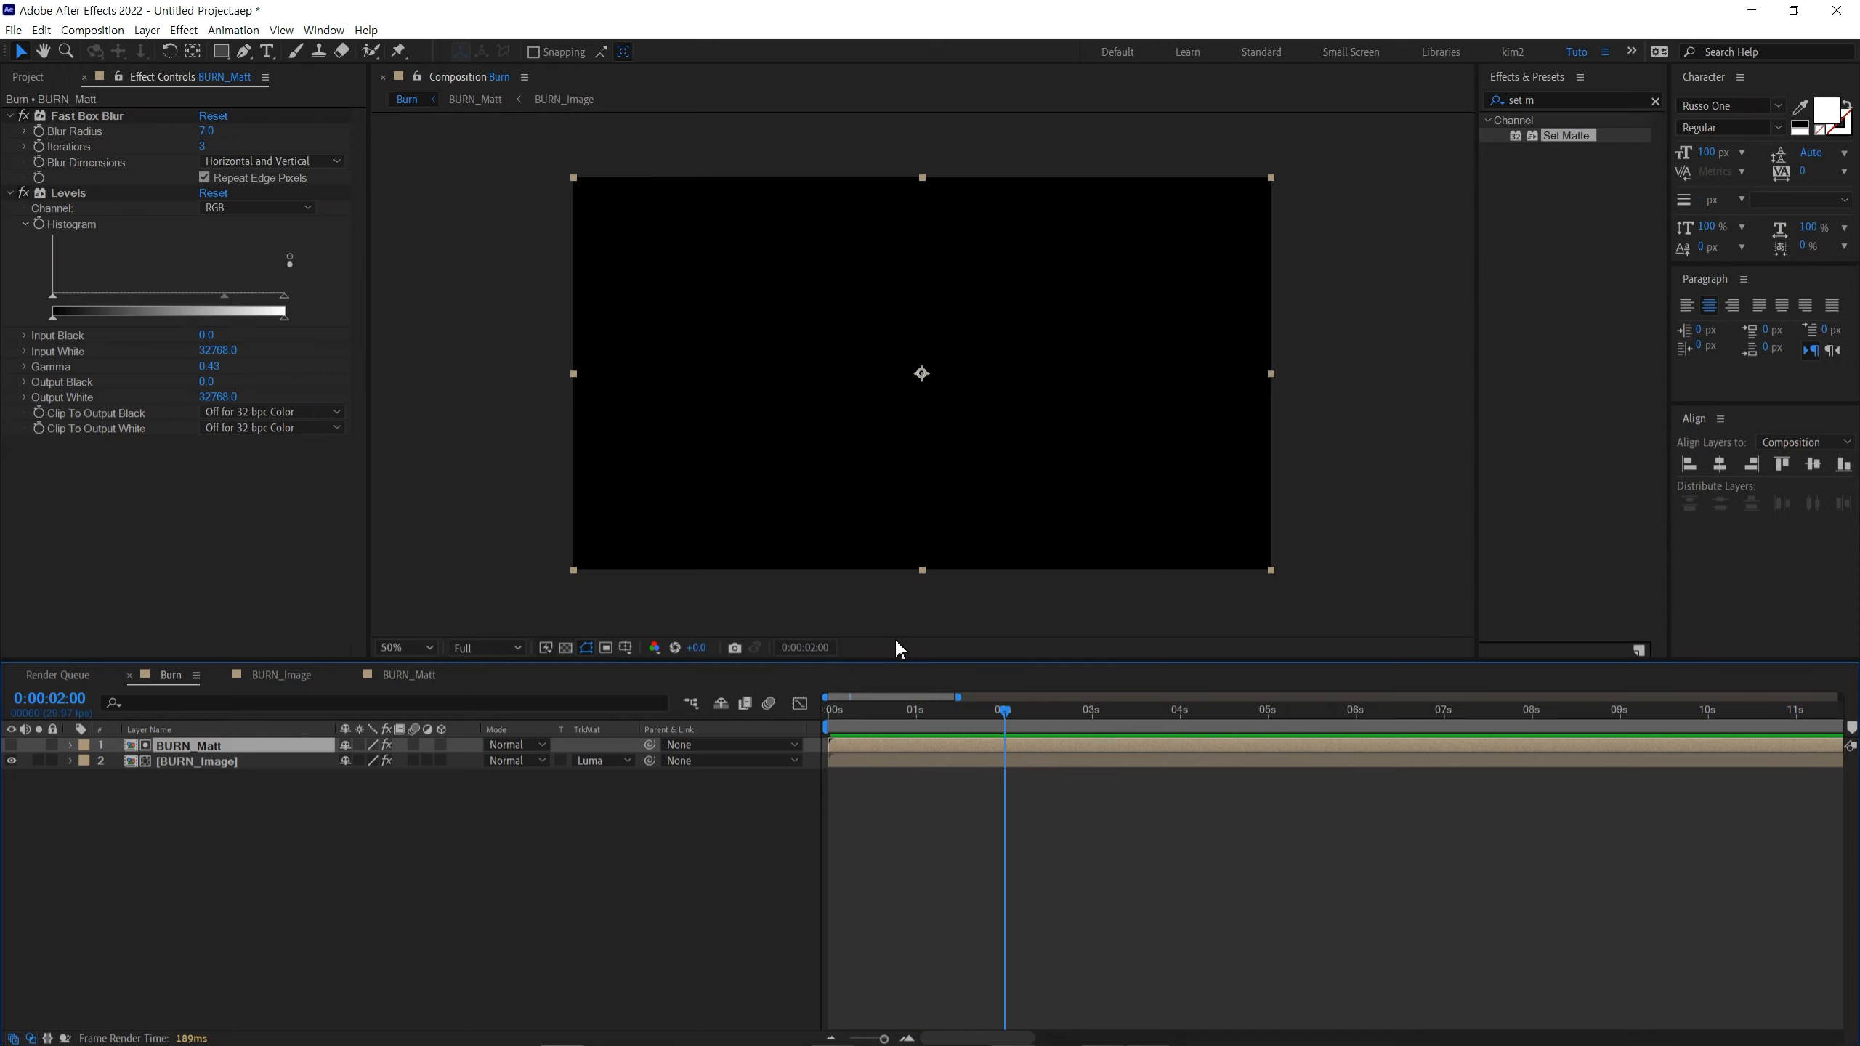
# Step: Create a black 1920 × 1080 px solid named BG and place it beneath all other layers in the Burn composition
pyautogui.click(837, 717)
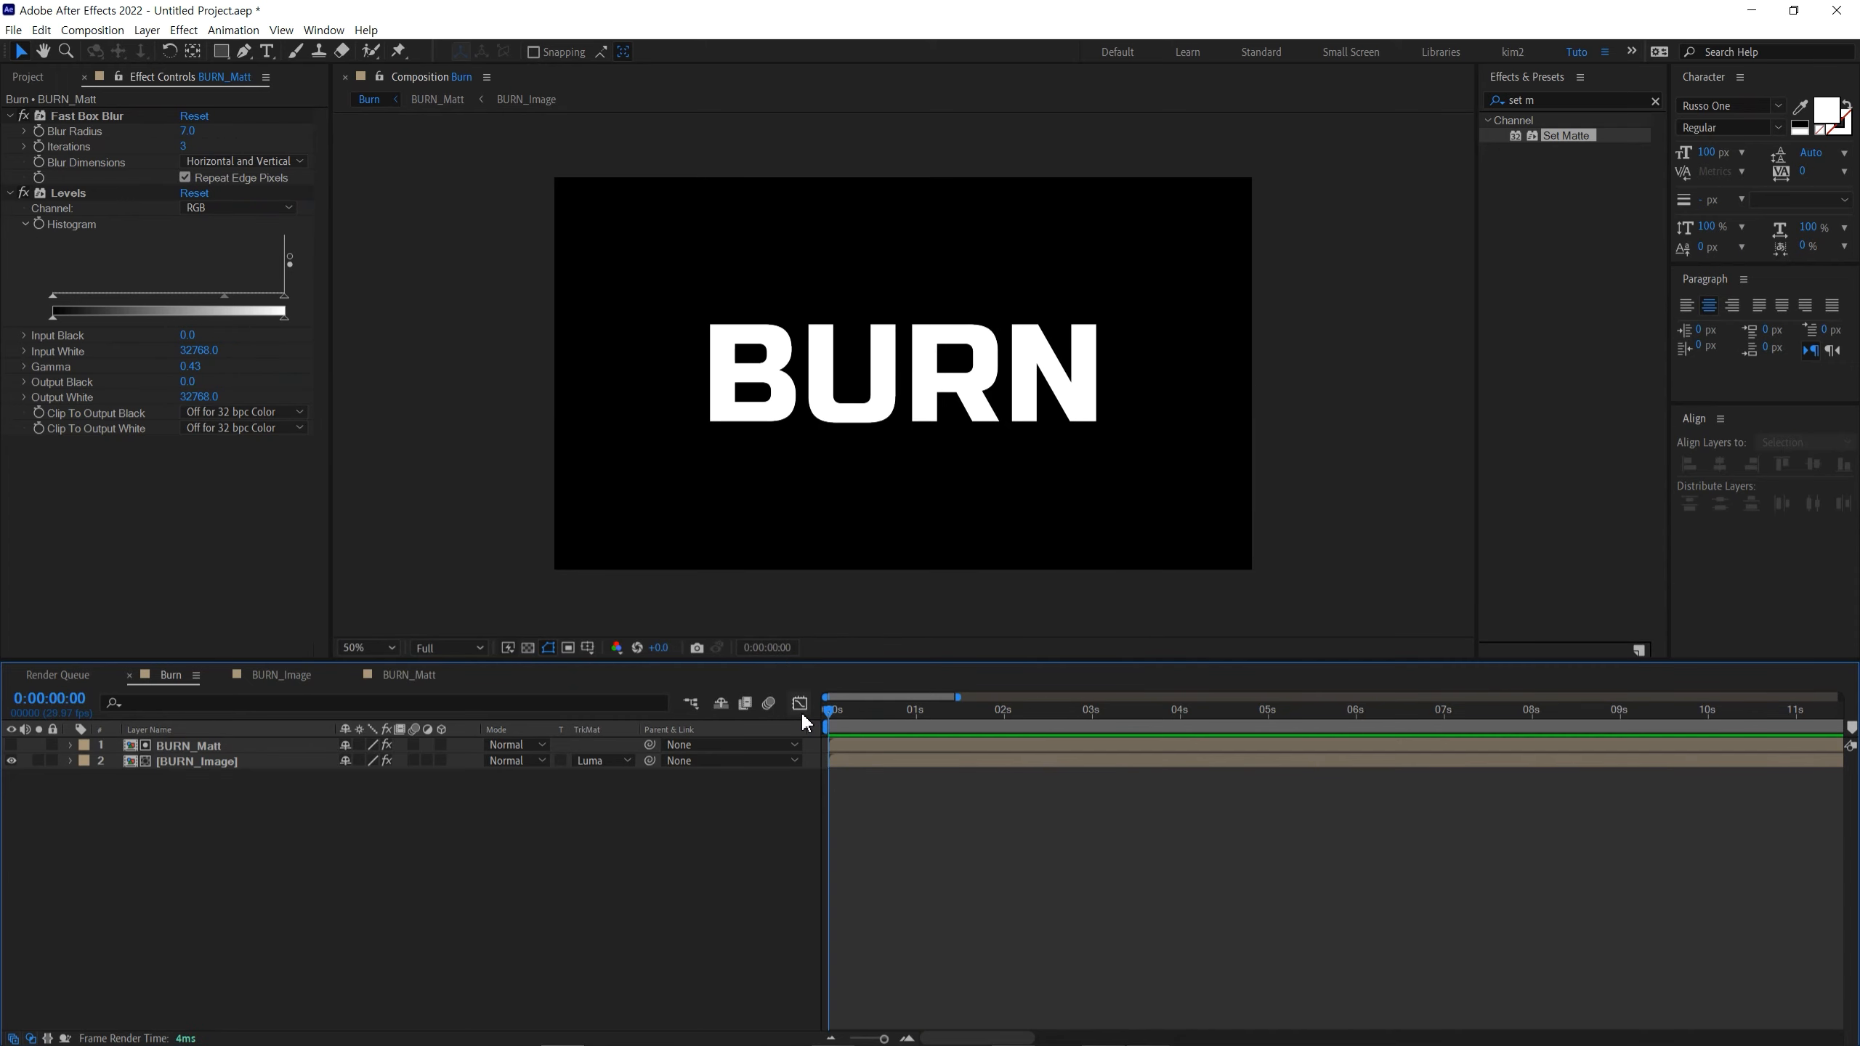
pyautogui.hotkey('ctrl', 'y')
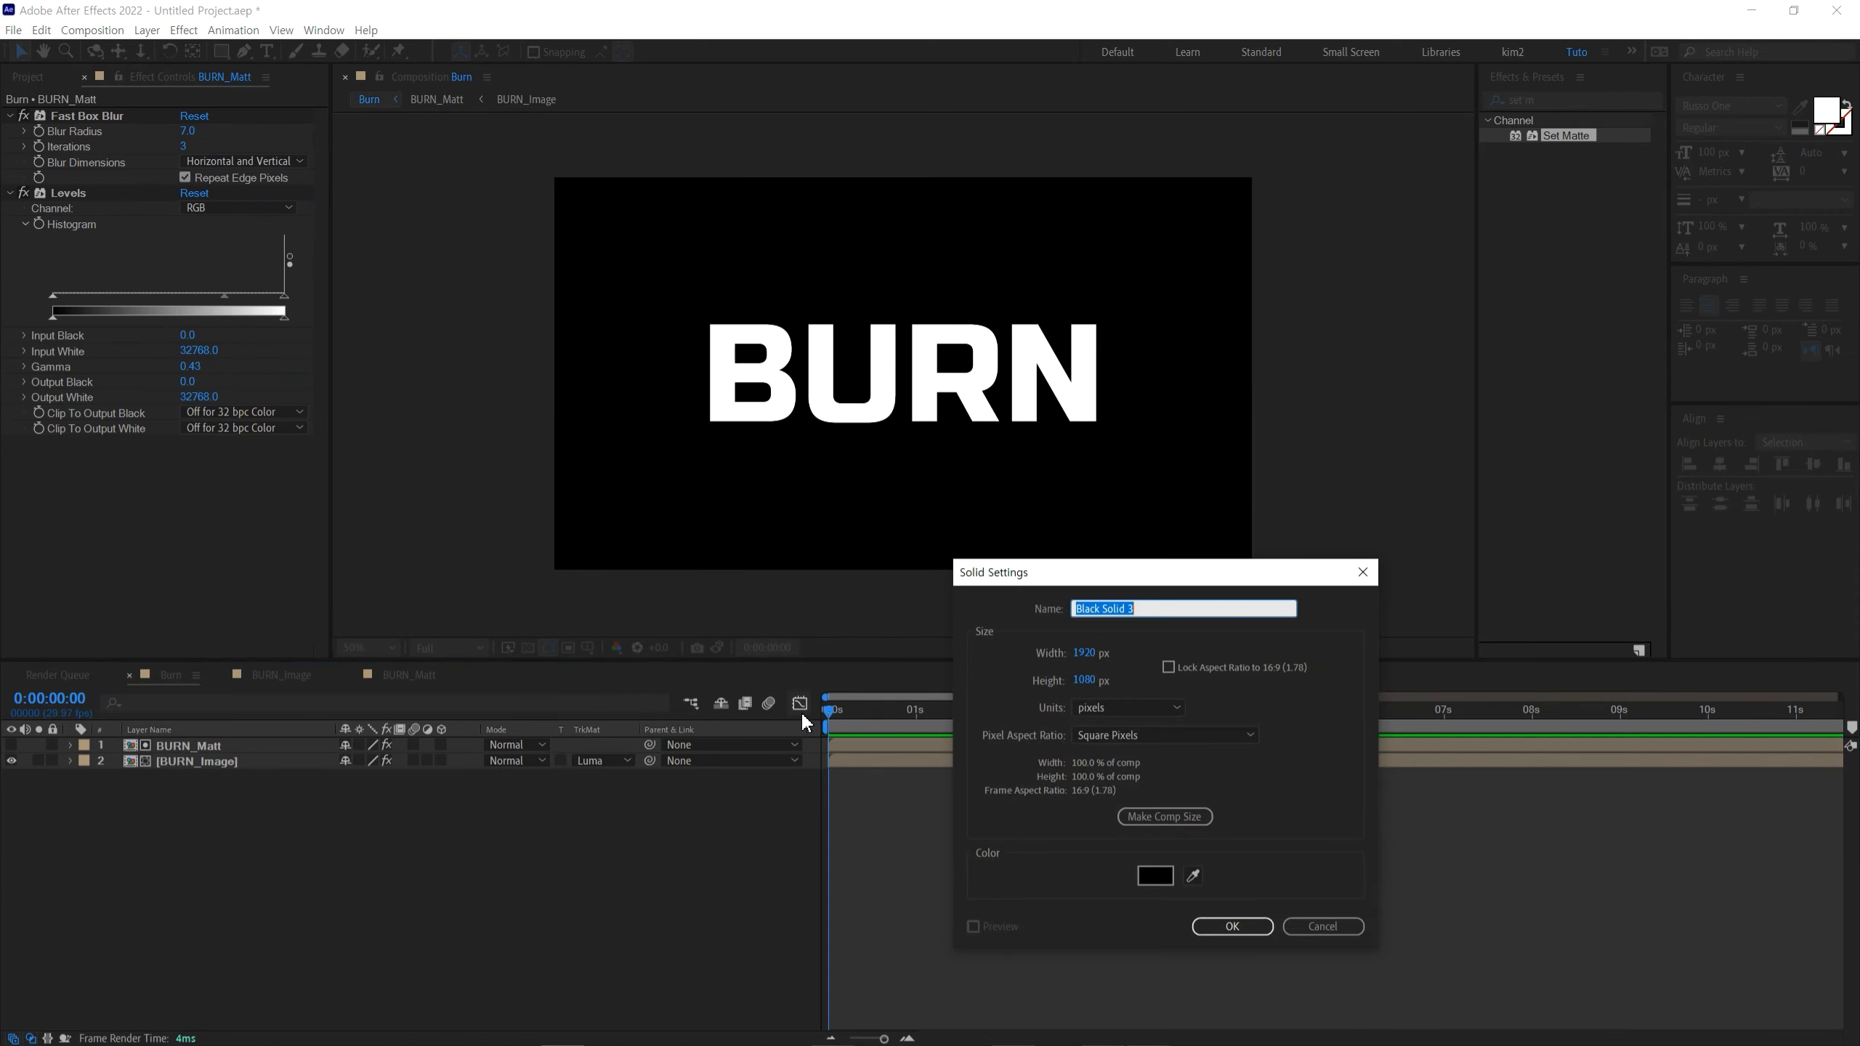
pyautogui.write('BG')
pyautogui.press('Return')
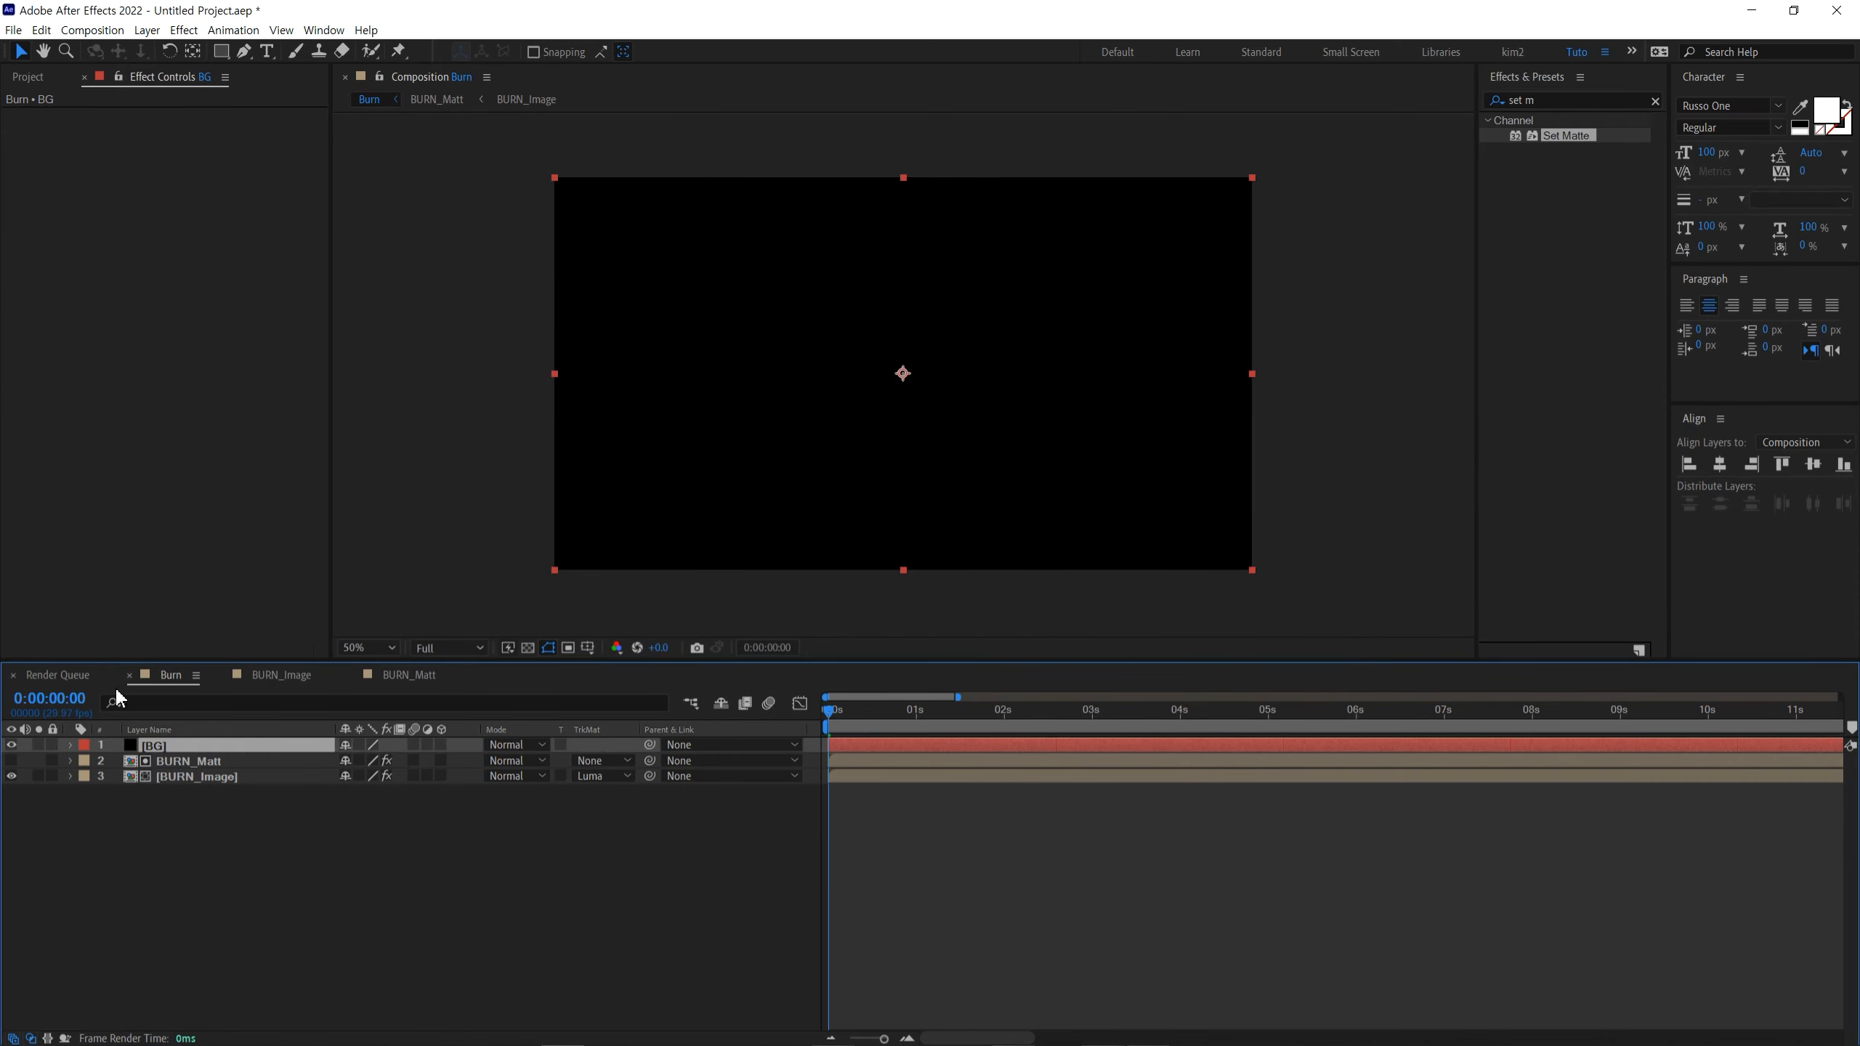
pyautogui.moveTo(176, 748); pyautogui.dragTo(160, 848)
# Step: Duplicate the BURN_Matt layer in the Burn composition
pyautogui.click(196, 749)
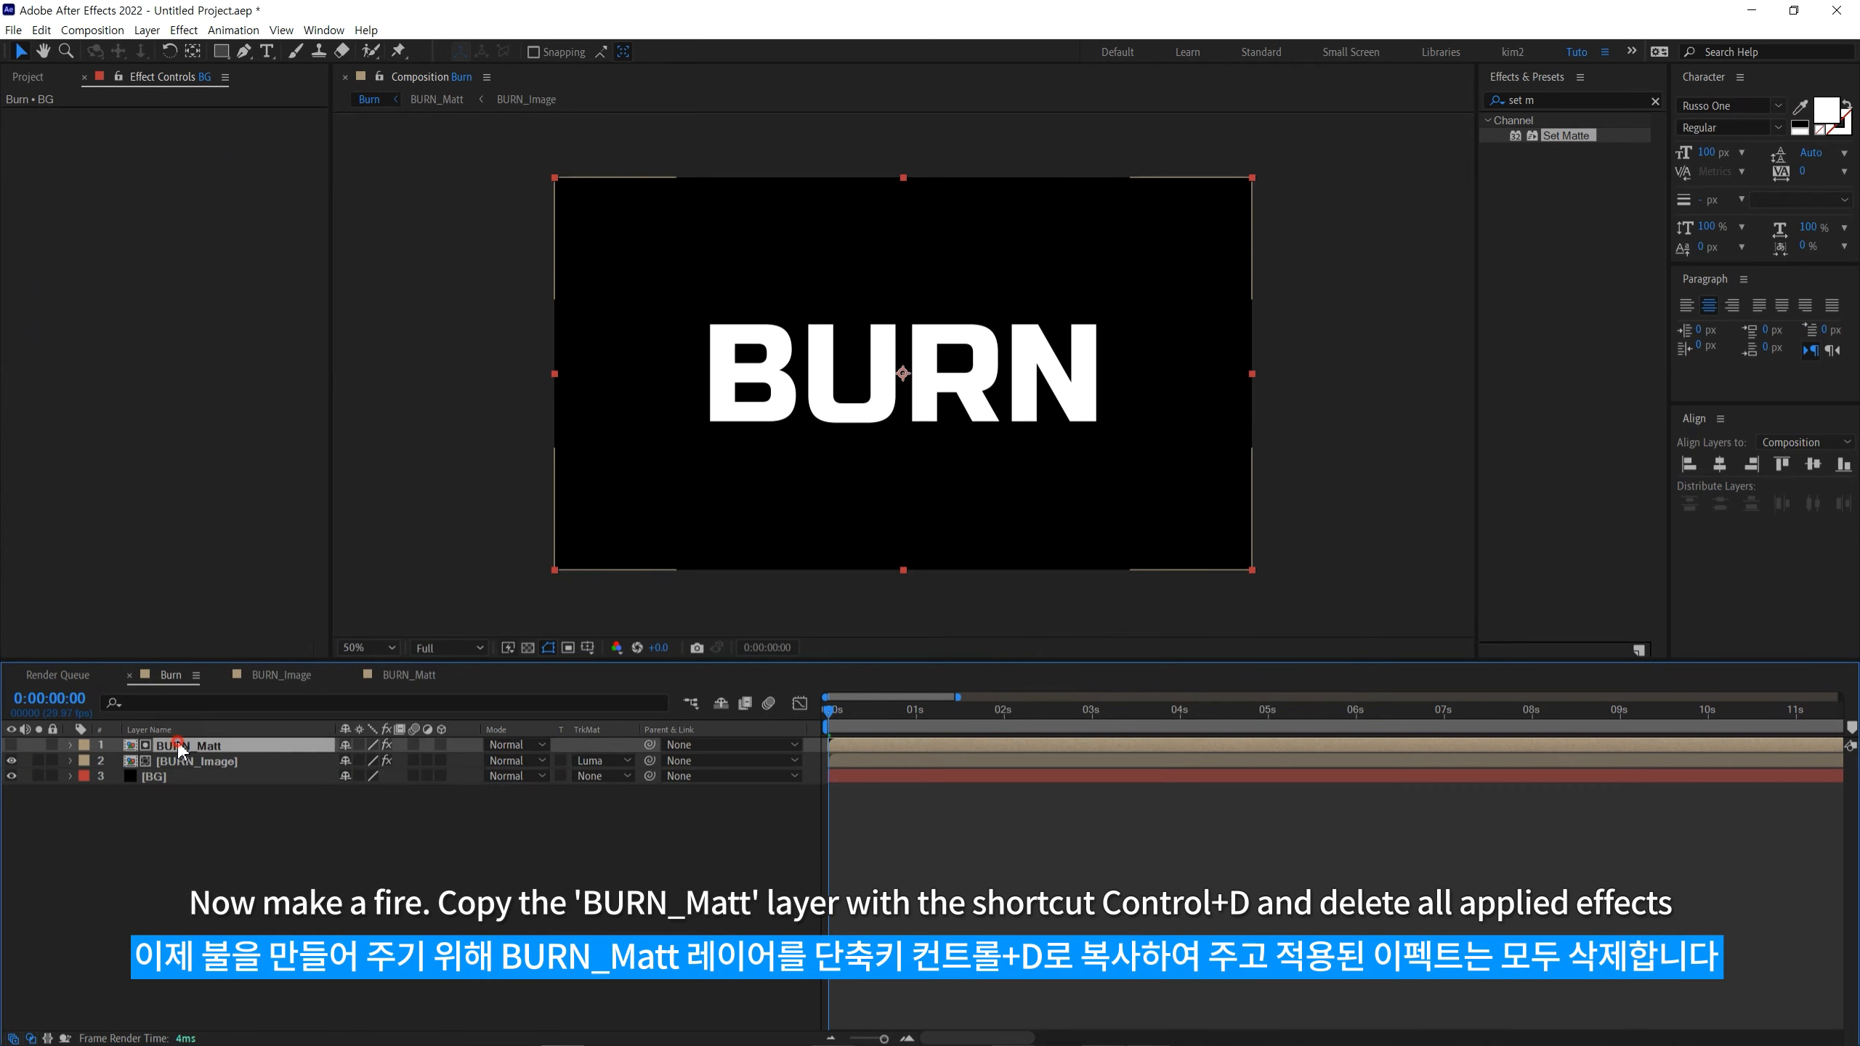
pyautogui.hotkey('ctrl', 'd')
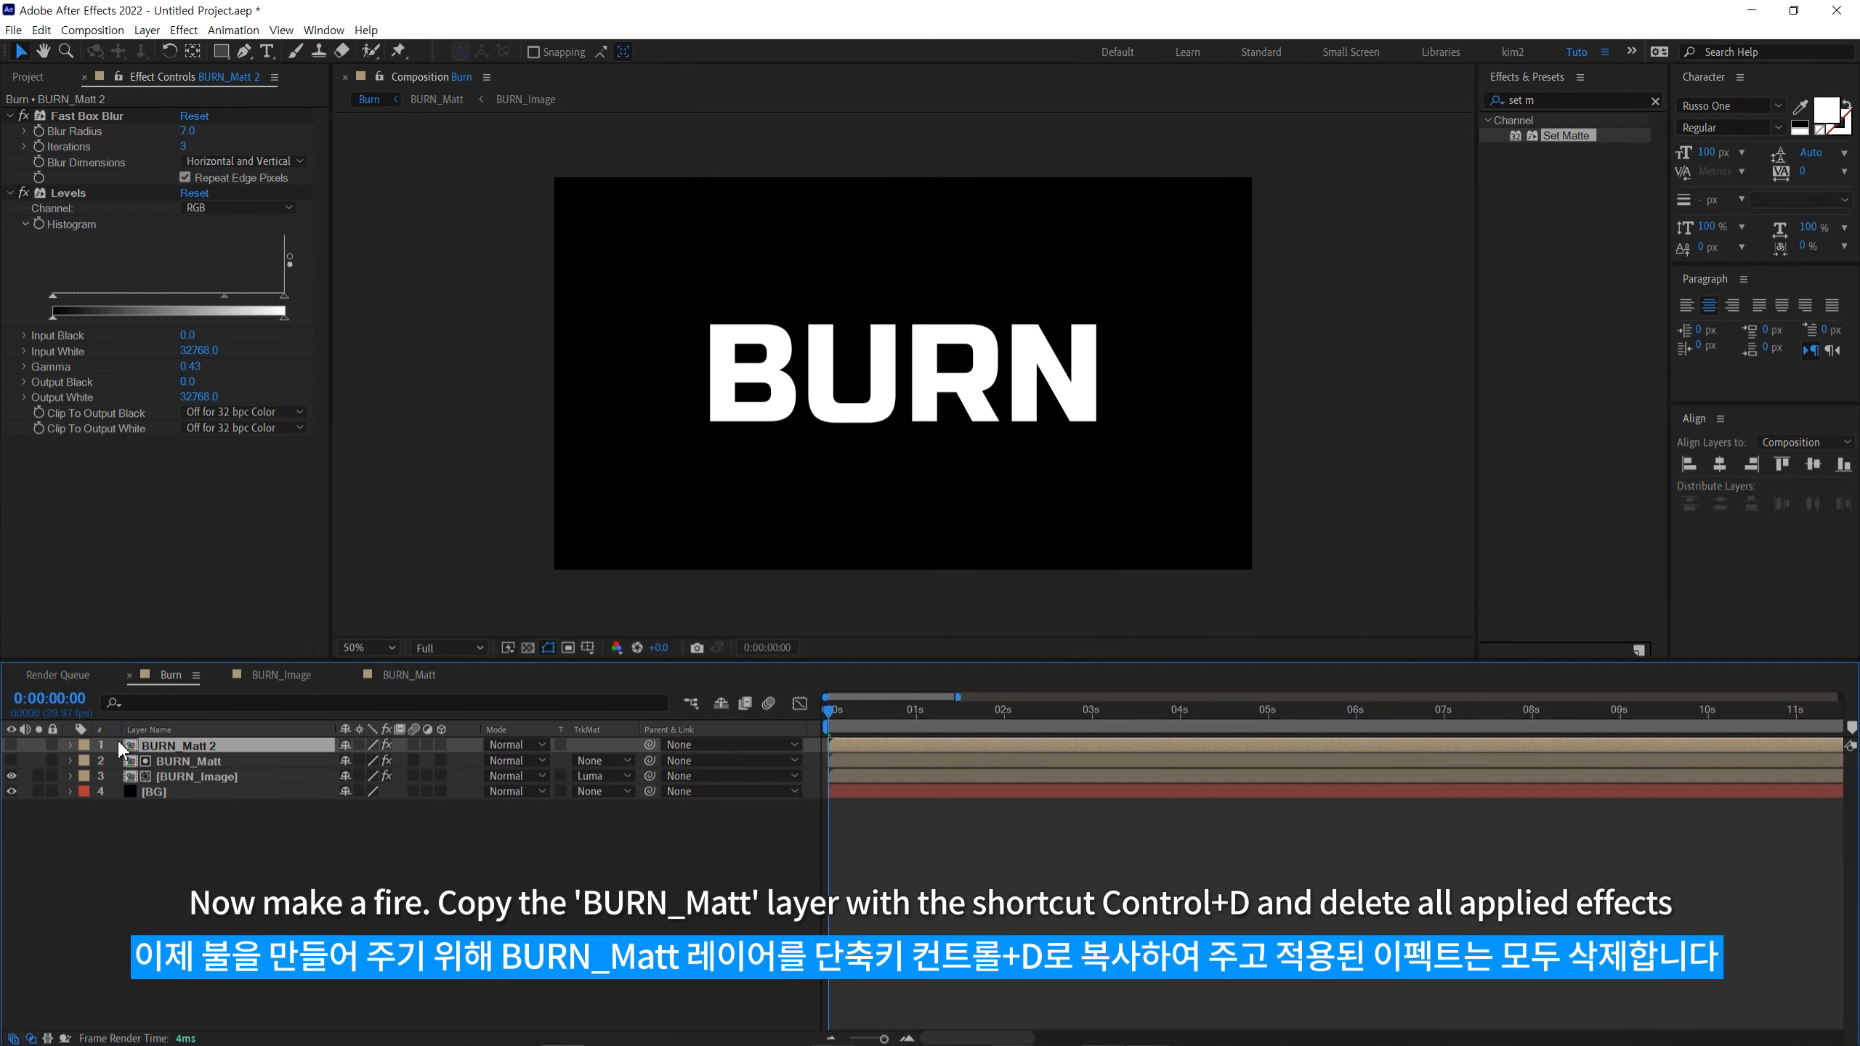
# Step: Rename the duplicated matte layer as Fire and remove its Fast Box Blur and Levels effects
pyautogui.write('Fire')
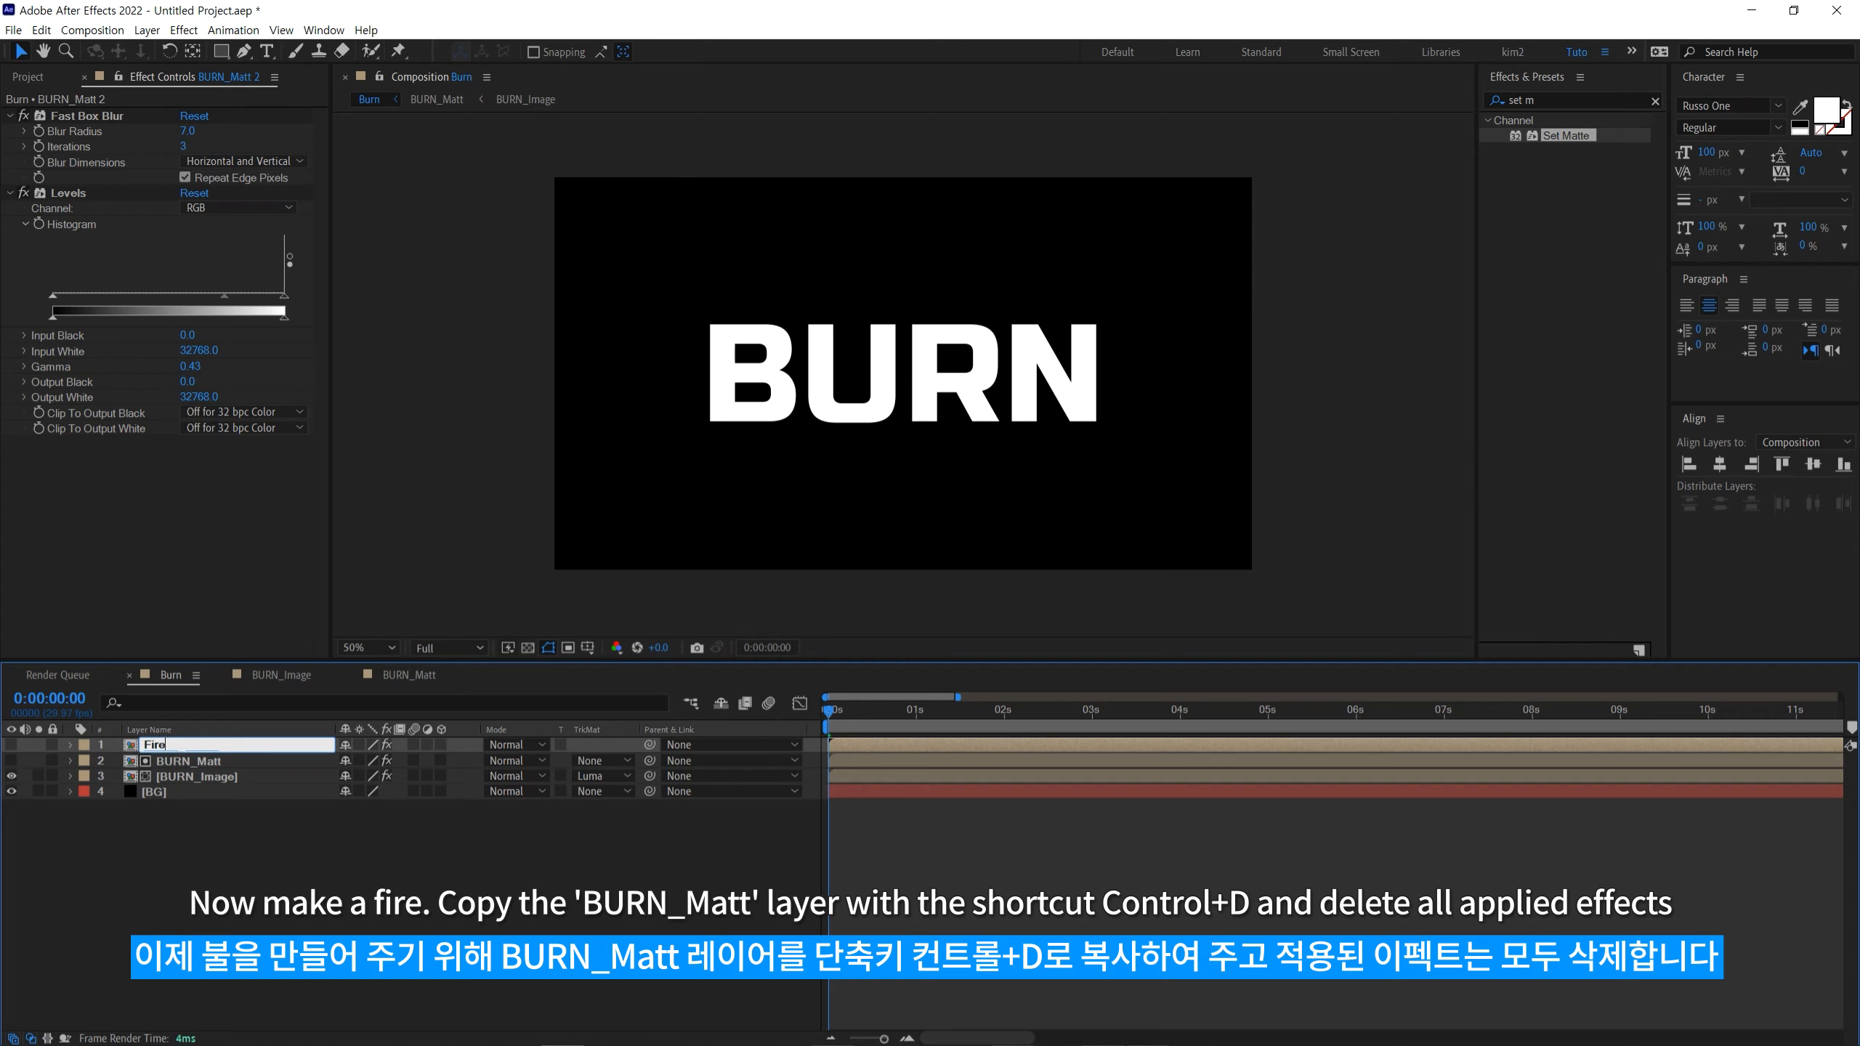
pyautogui.press('Return')
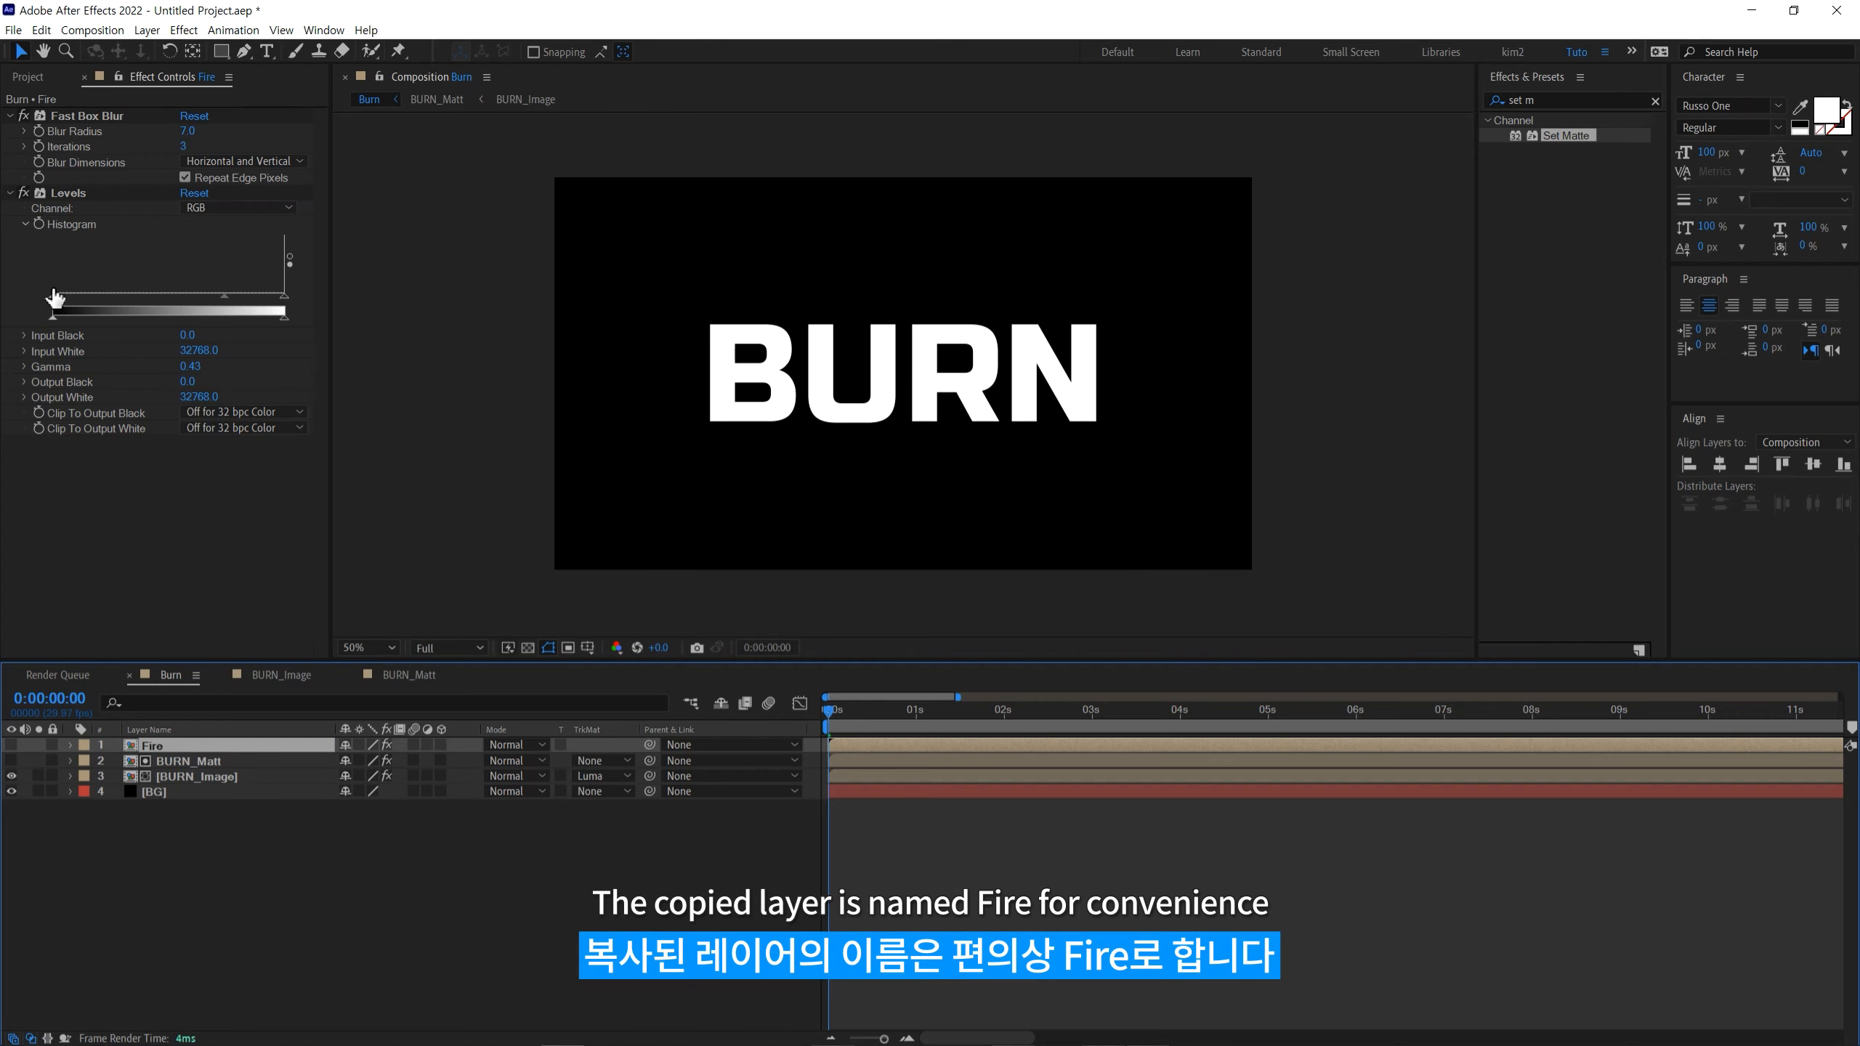
pyautogui.click(69, 116)
pyautogui.rightClick(71, 115)
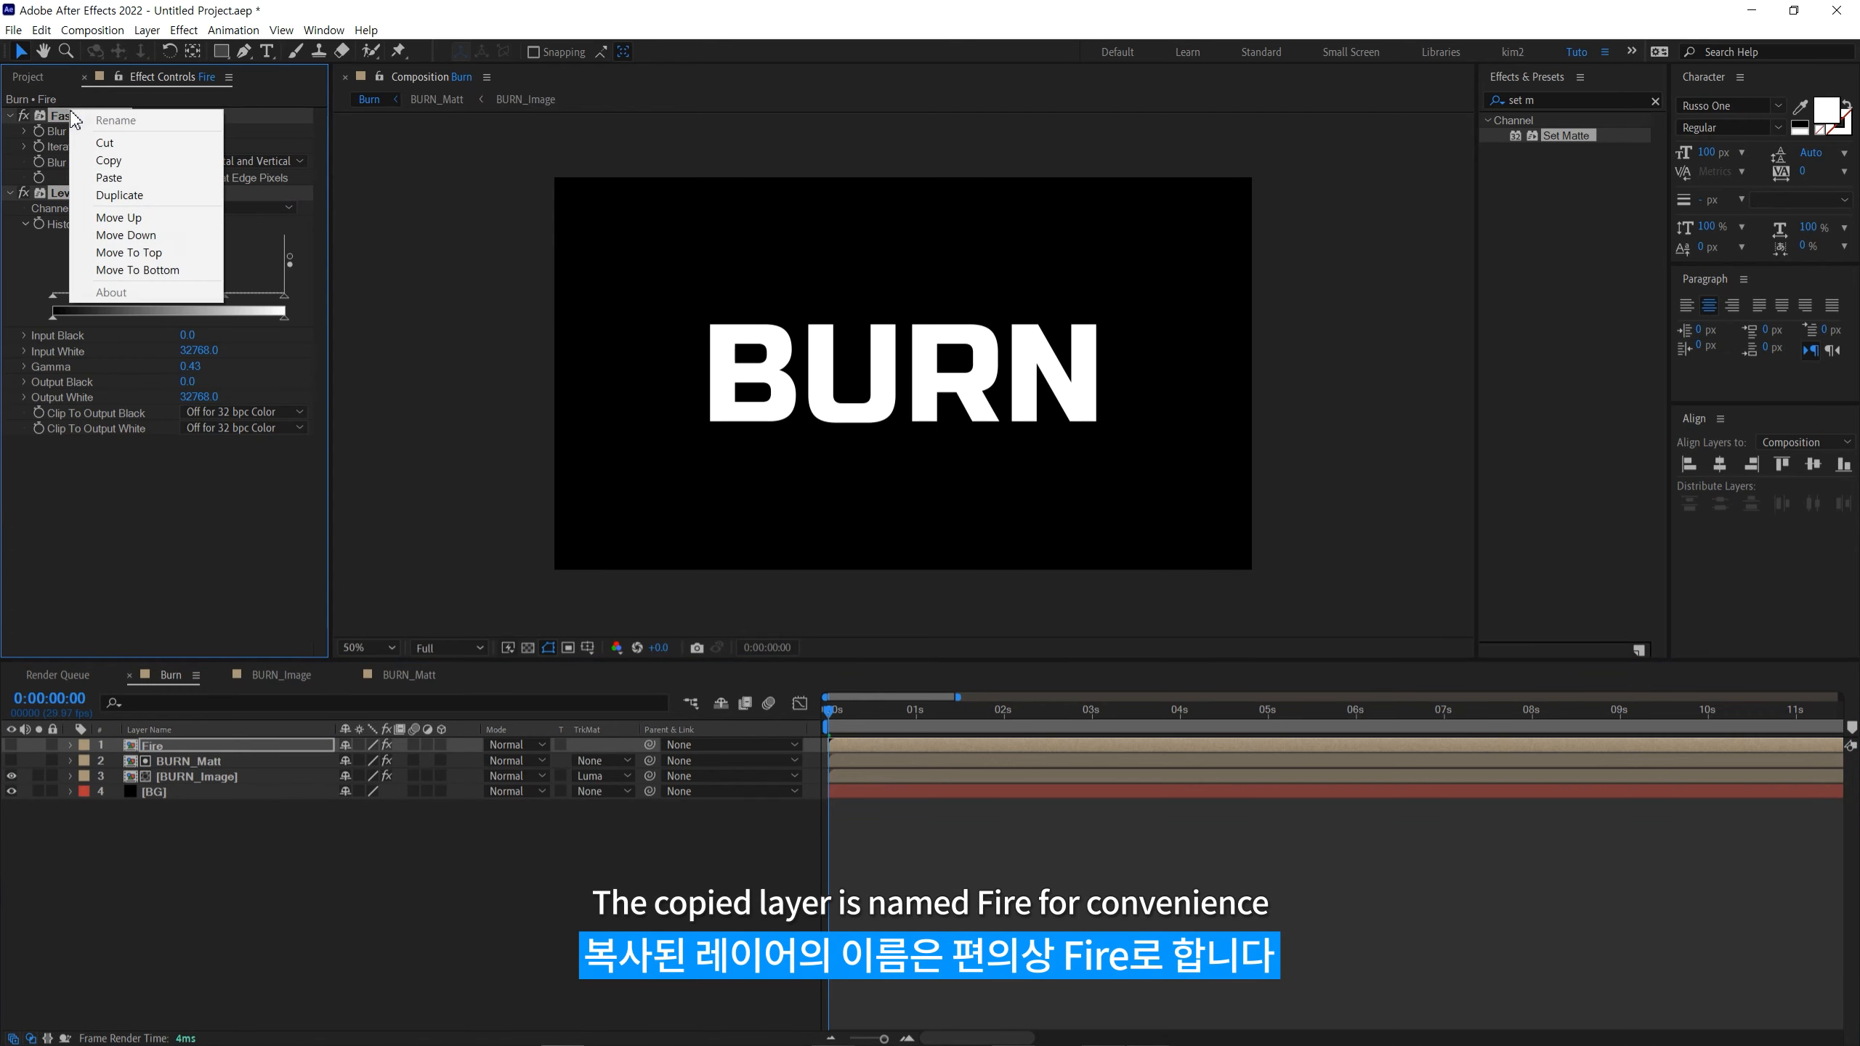
pyautogui.click(103, 144)
# Step: Make the Fire layer visible, set its blending mode to Add, and scrub to about one second to preview it
pyautogui.click(11, 746)
pyautogui.click(489, 744)
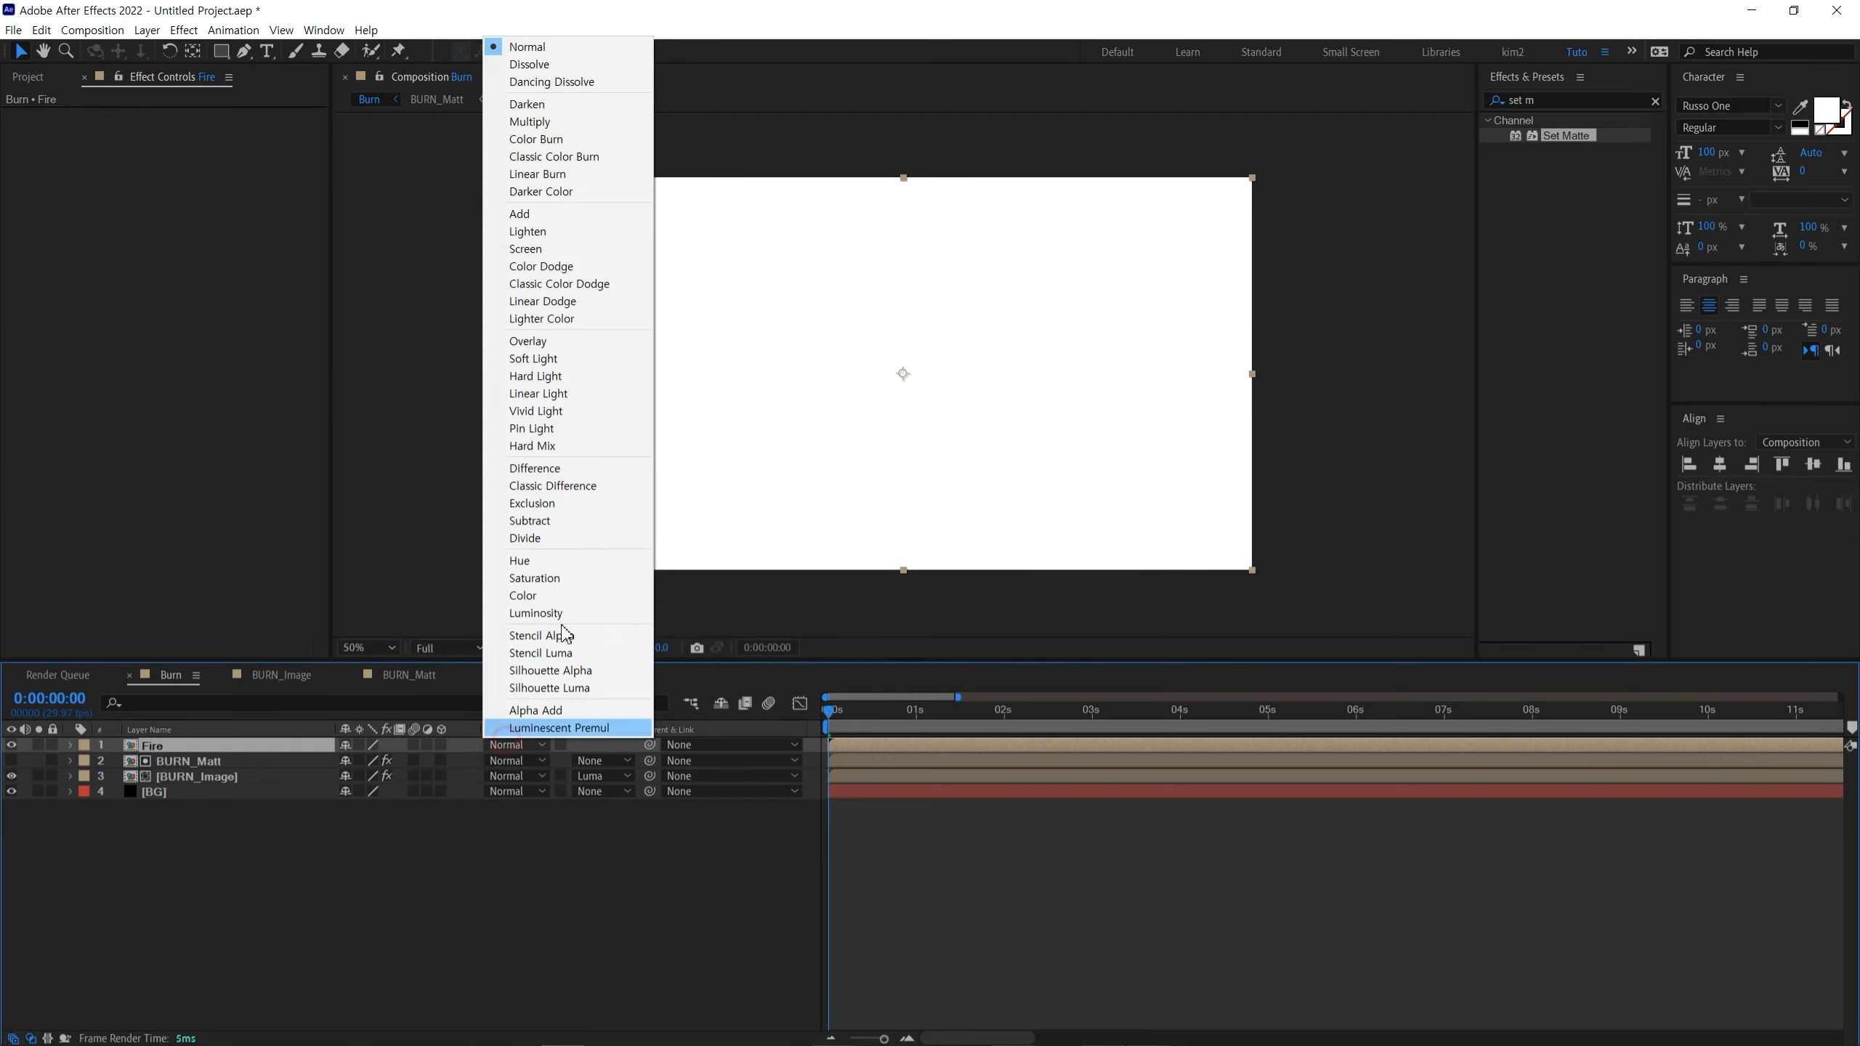
pyautogui.click(551, 213)
pyautogui.moveTo(878, 717); pyautogui.dragTo(920, 712)
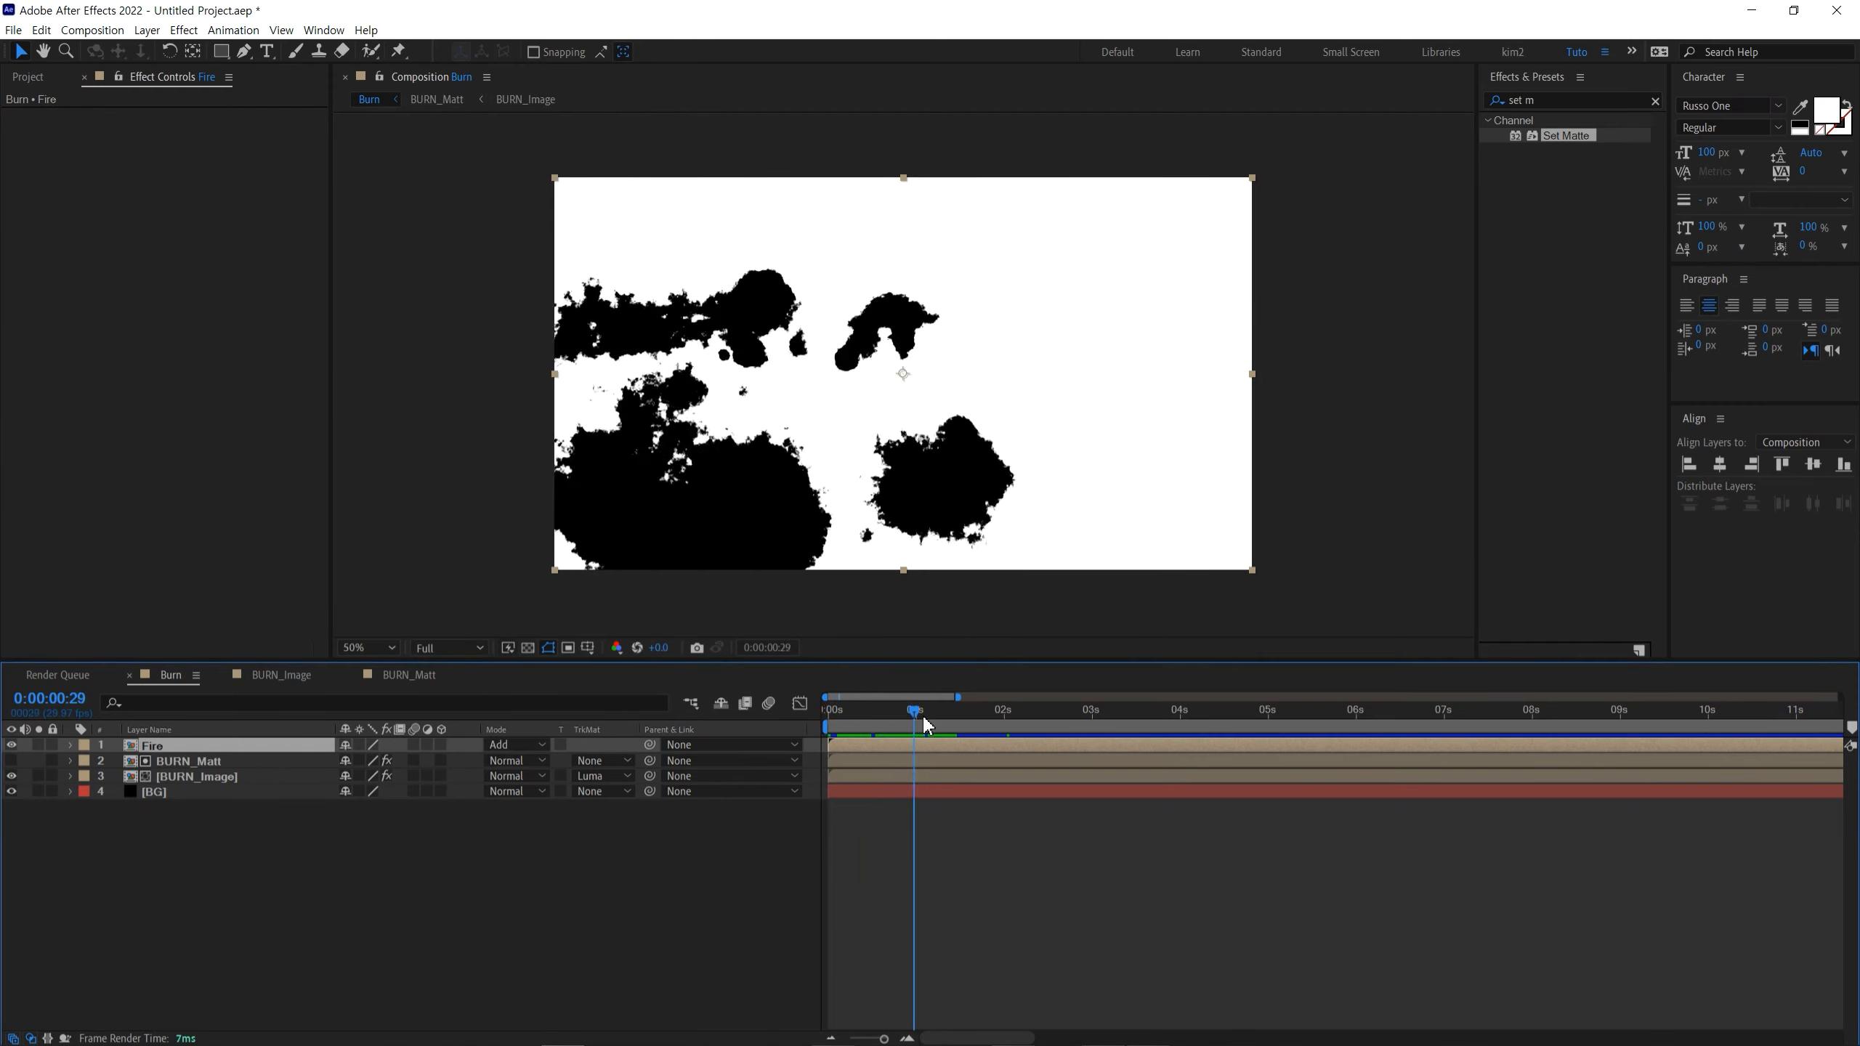
# Step: Apply the Invert effect from the Channel category to the Fire layer
pyautogui.click(1551, 100)
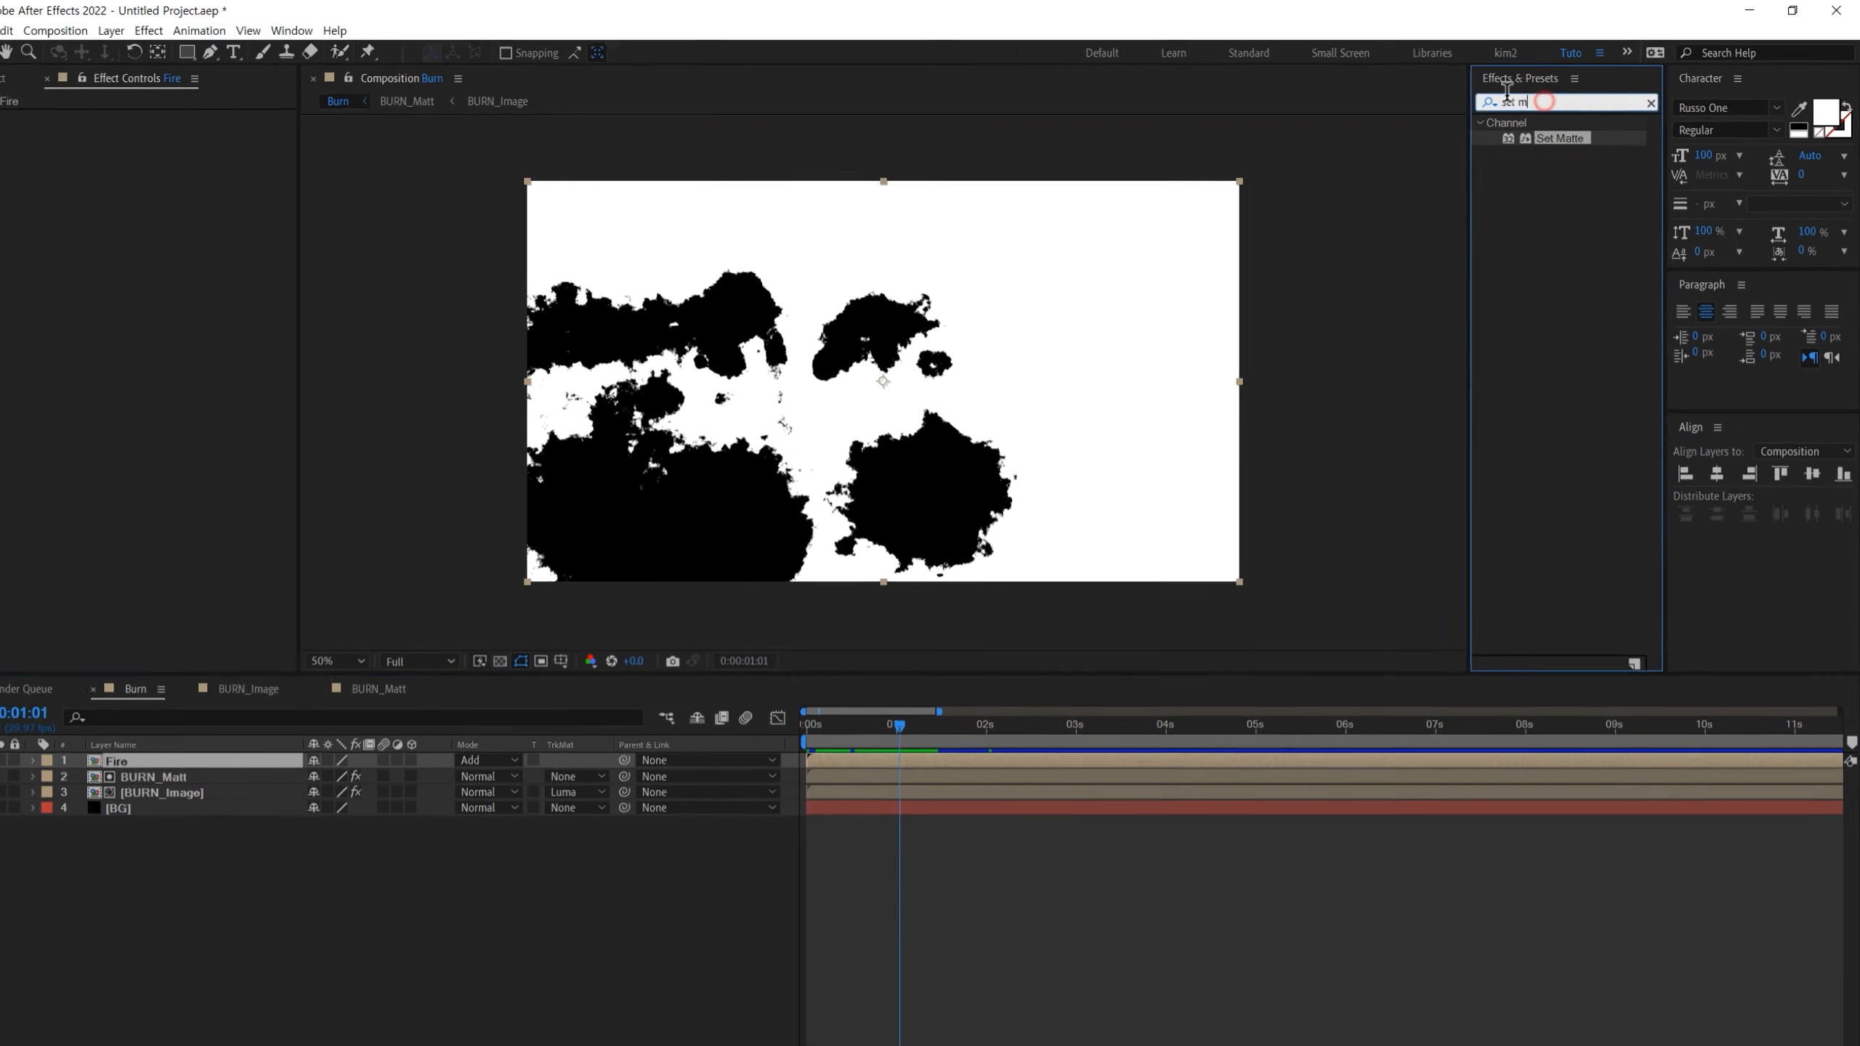
pyautogui.write('inver')
pyautogui.write('t')
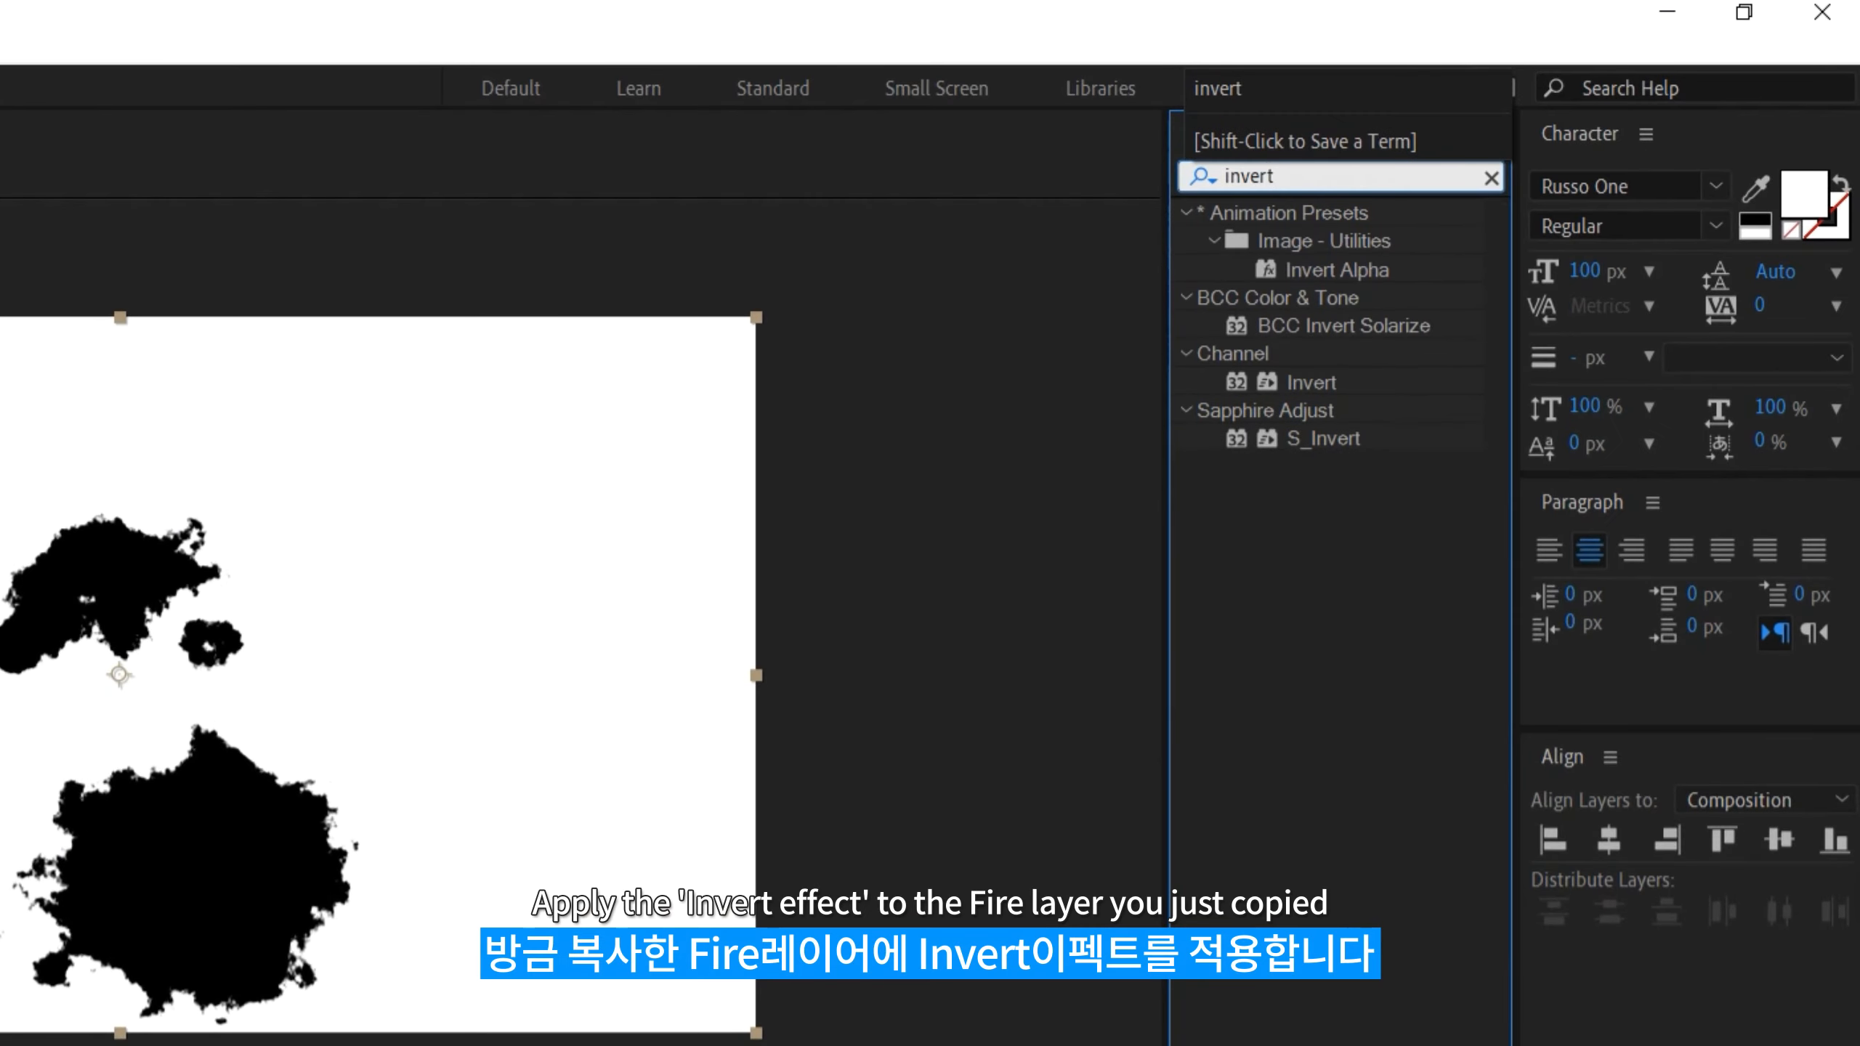
pyautogui.click(1315, 381)
pyautogui.moveTo(1316, 383); pyautogui.dragTo(20, 848)
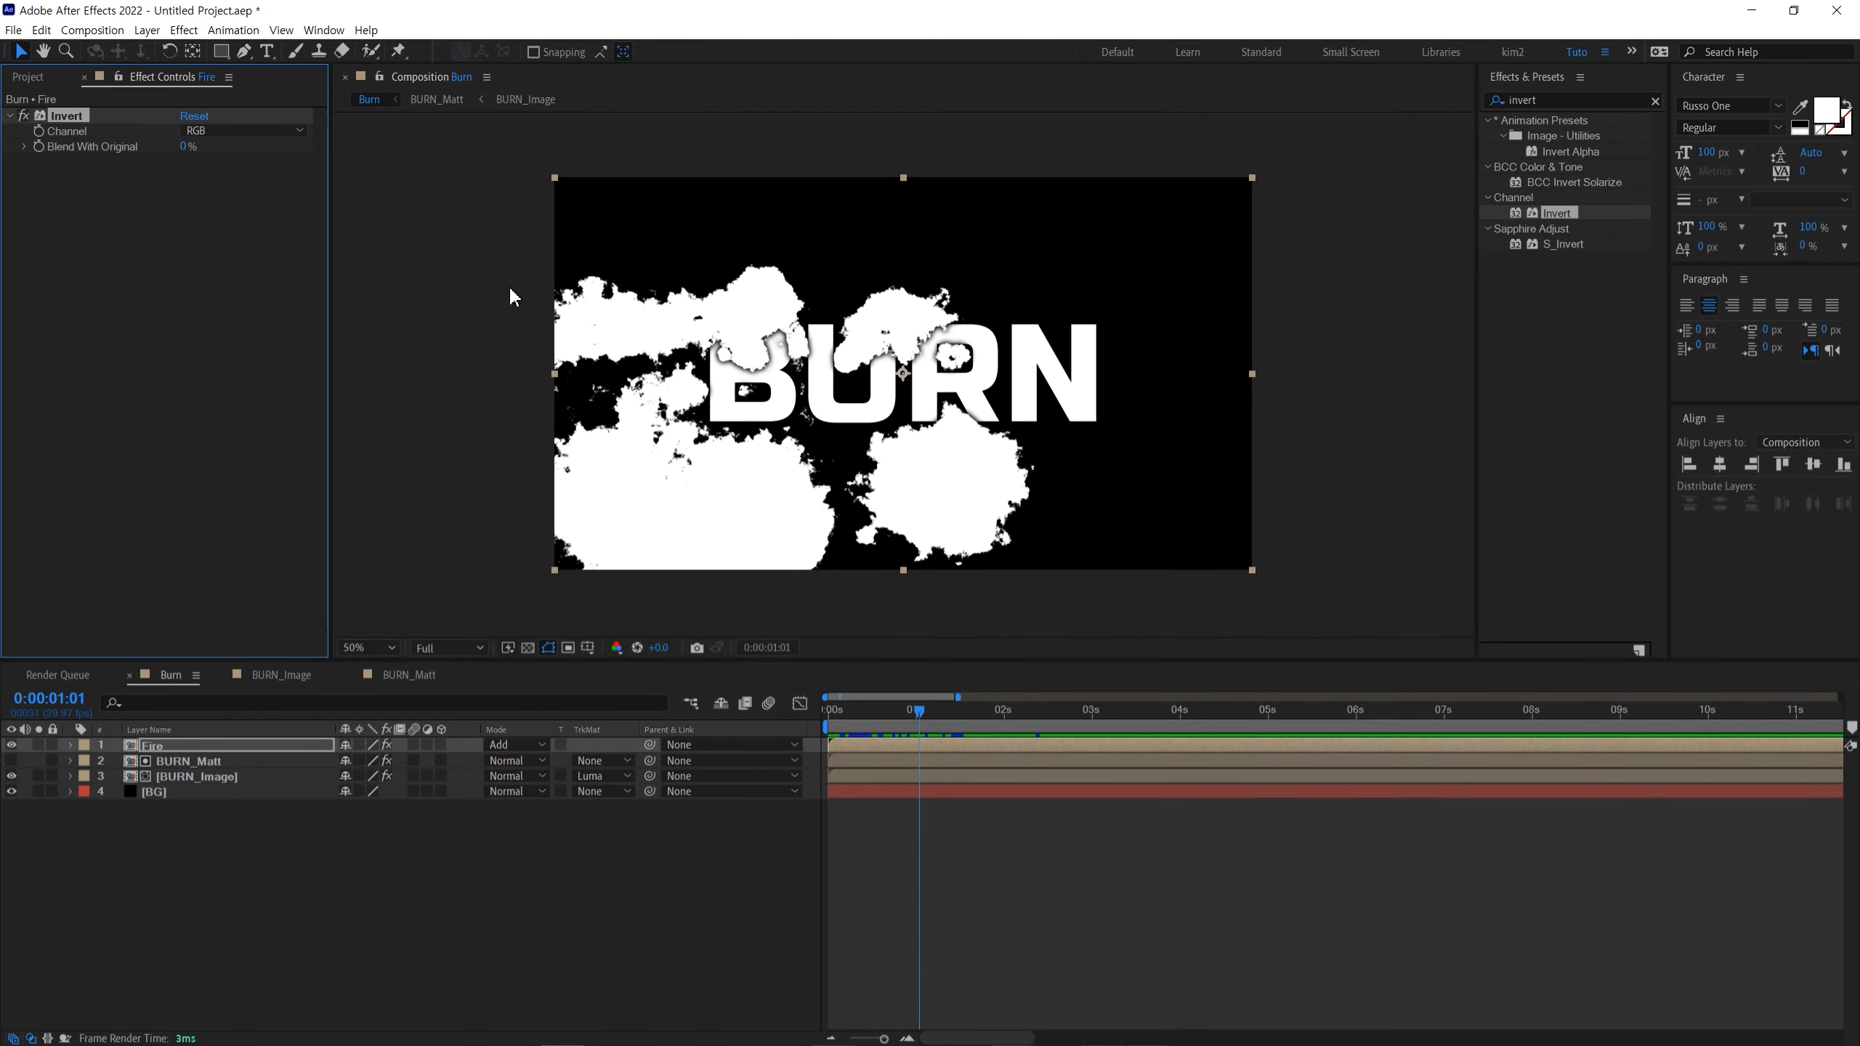
# Step: Apply Turbulent Displace to the Fire layer, set its Size to 15, and preview the animation
pyautogui.click(1559, 99)
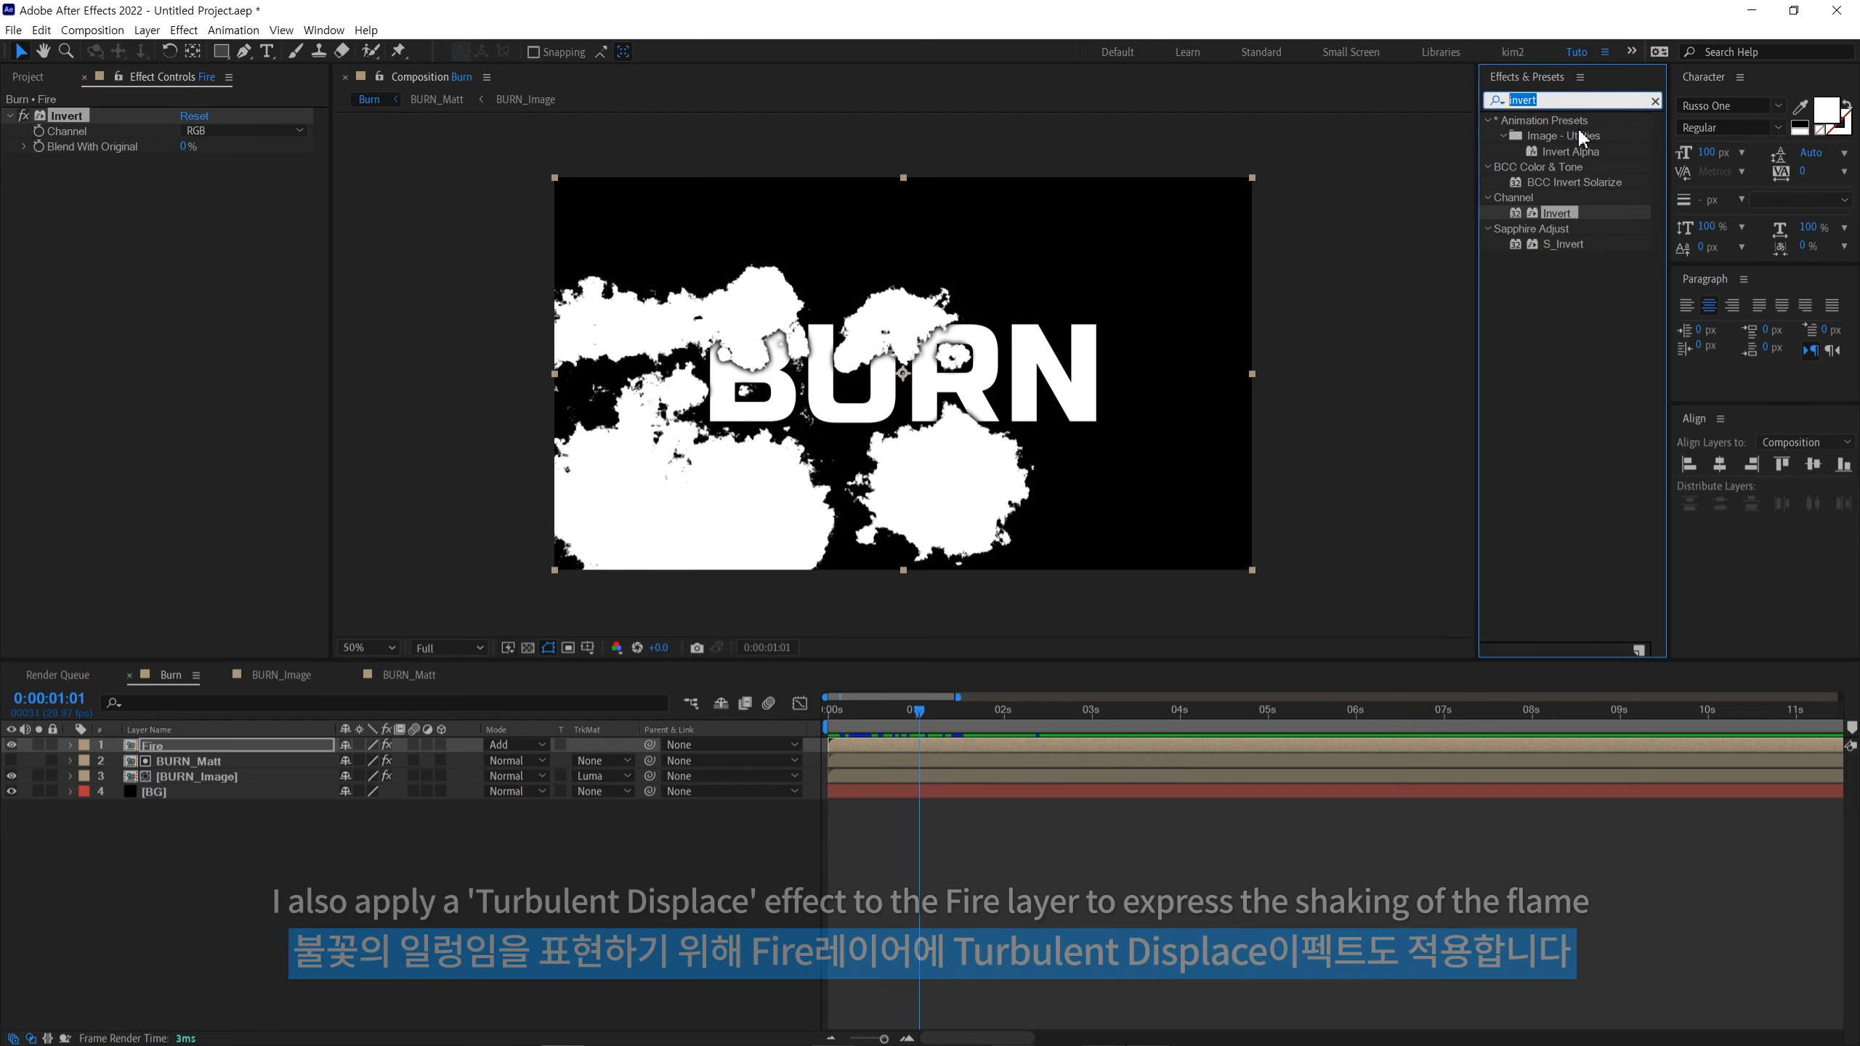
pyautogui.write('Turbule')
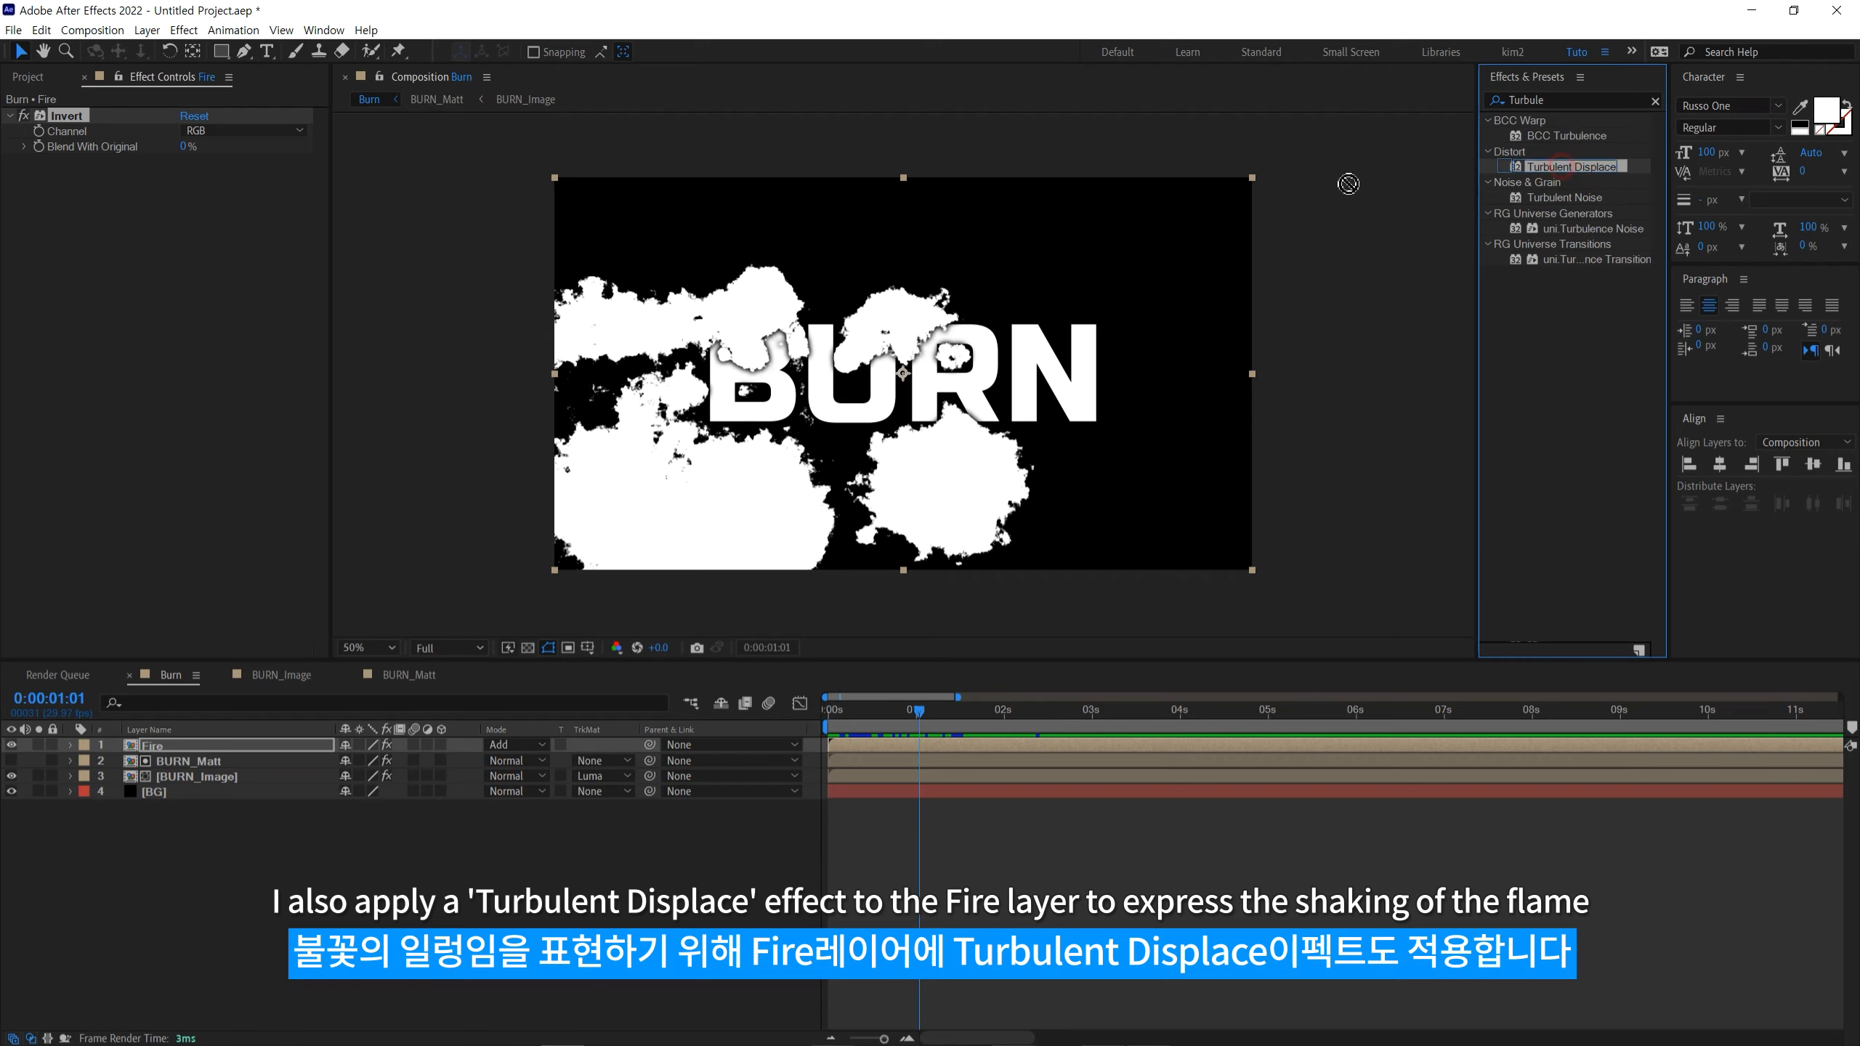
pyautogui.moveTo(1348, 183); pyautogui.dragTo(251, 313)
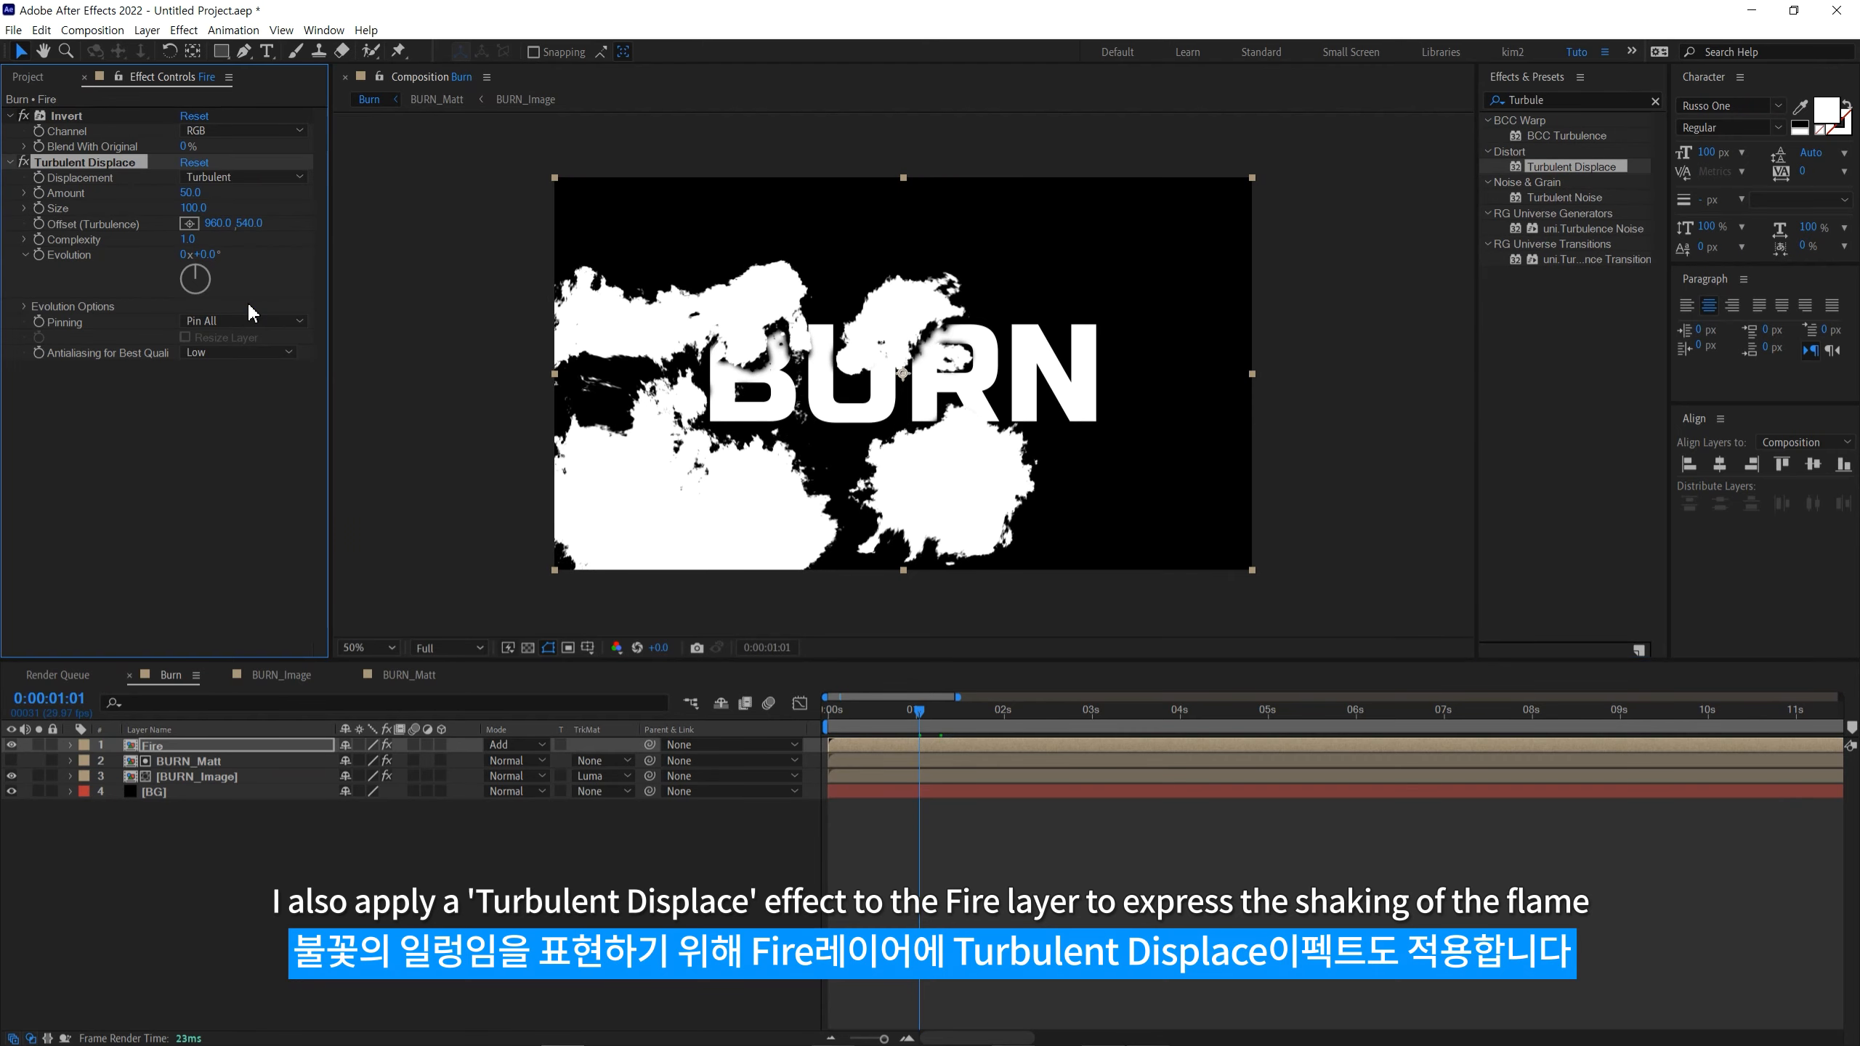
pyautogui.moveTo(197, 208); pyautogui.dragTo(169, 208)
pyautogui.click(186, 208)
pyautogui.write('15')
pyautogui.press('Return')
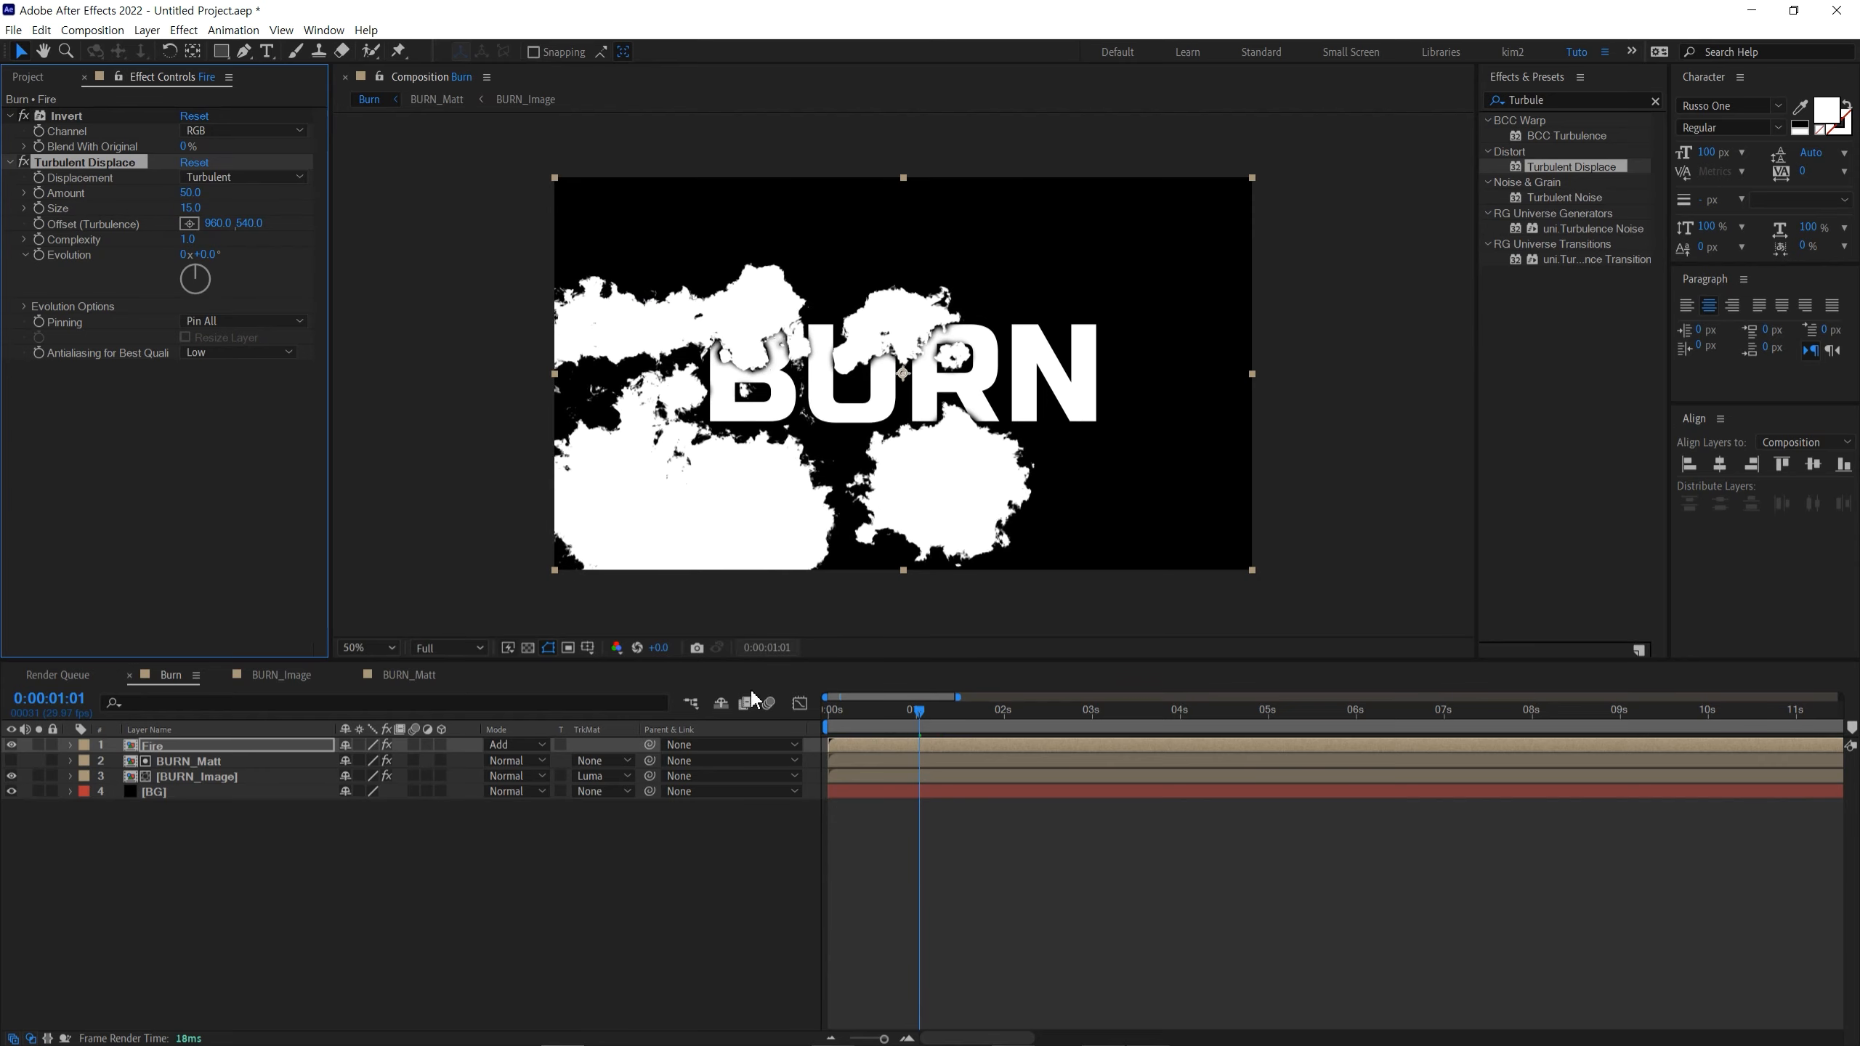
pyautogui.press('space')
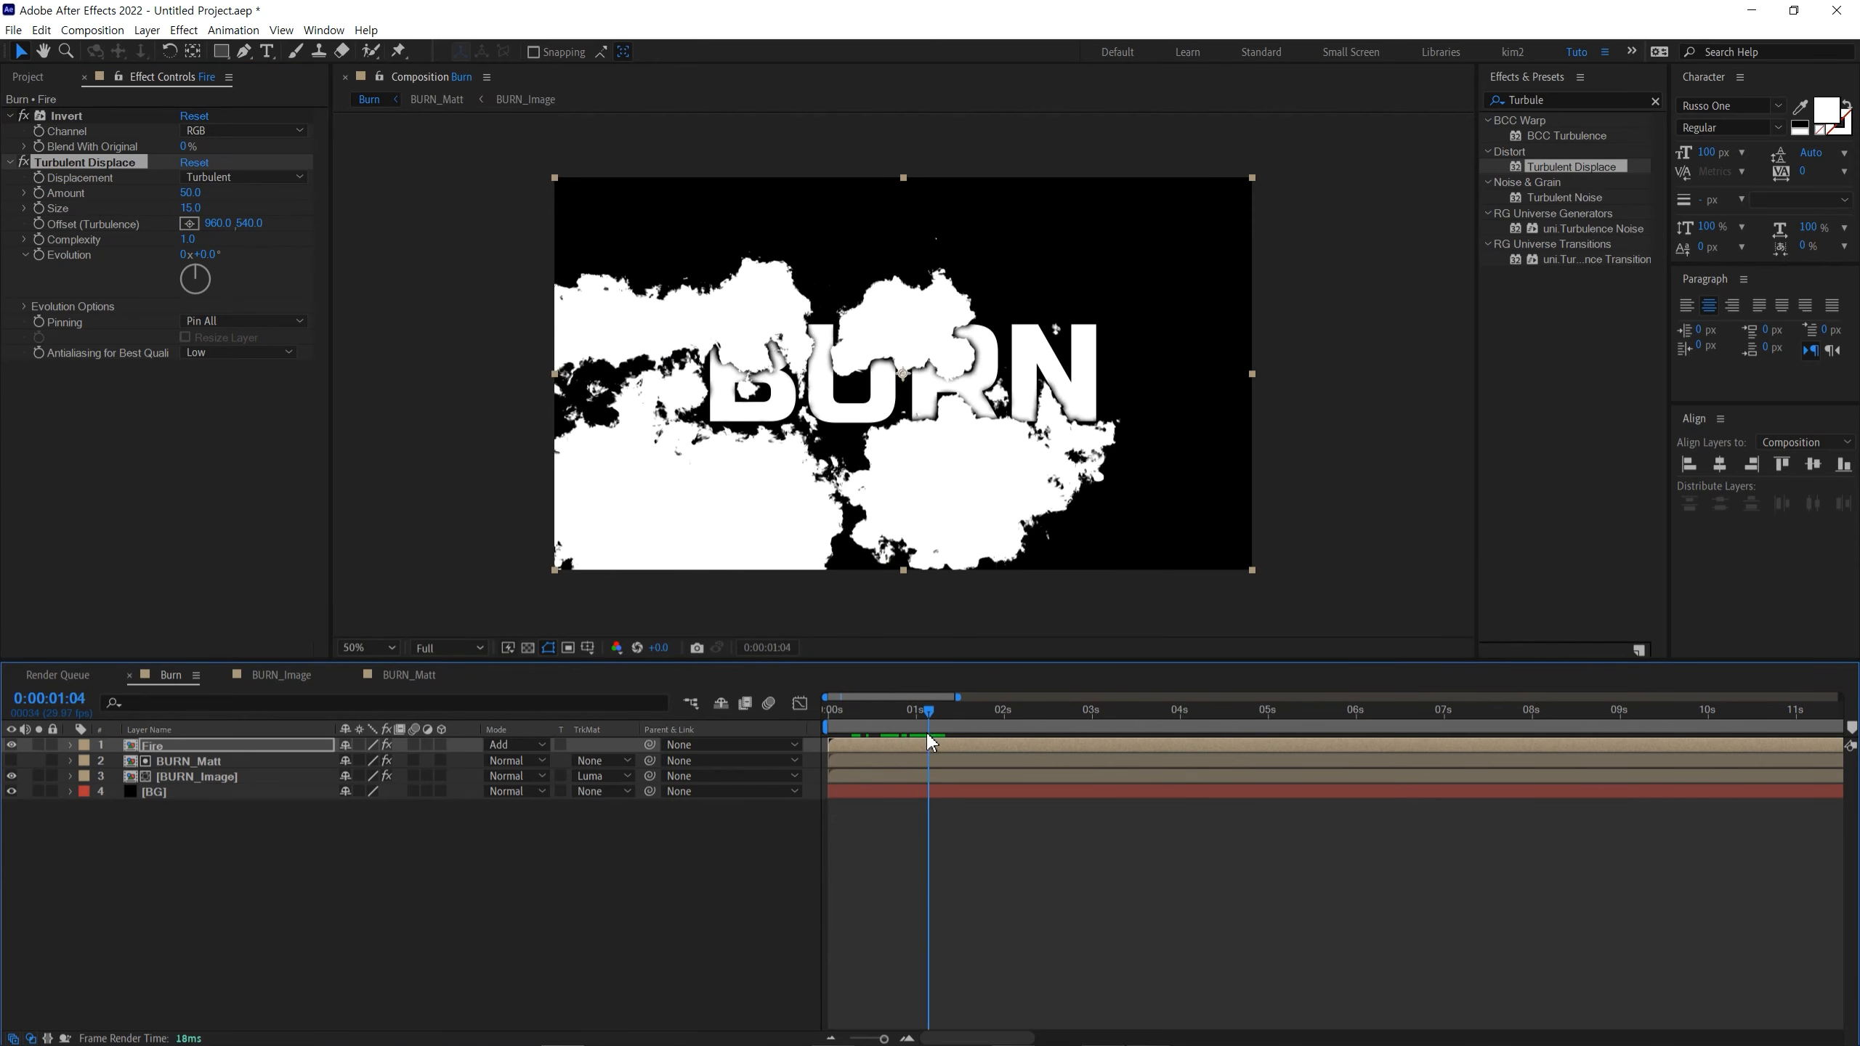
# Step: Apply CC Composite to the Fire layer with Composite Original set to Multiply, and preview the burning edges
pyautogui.click(1562, 100)
pyautogui.write('cc com')
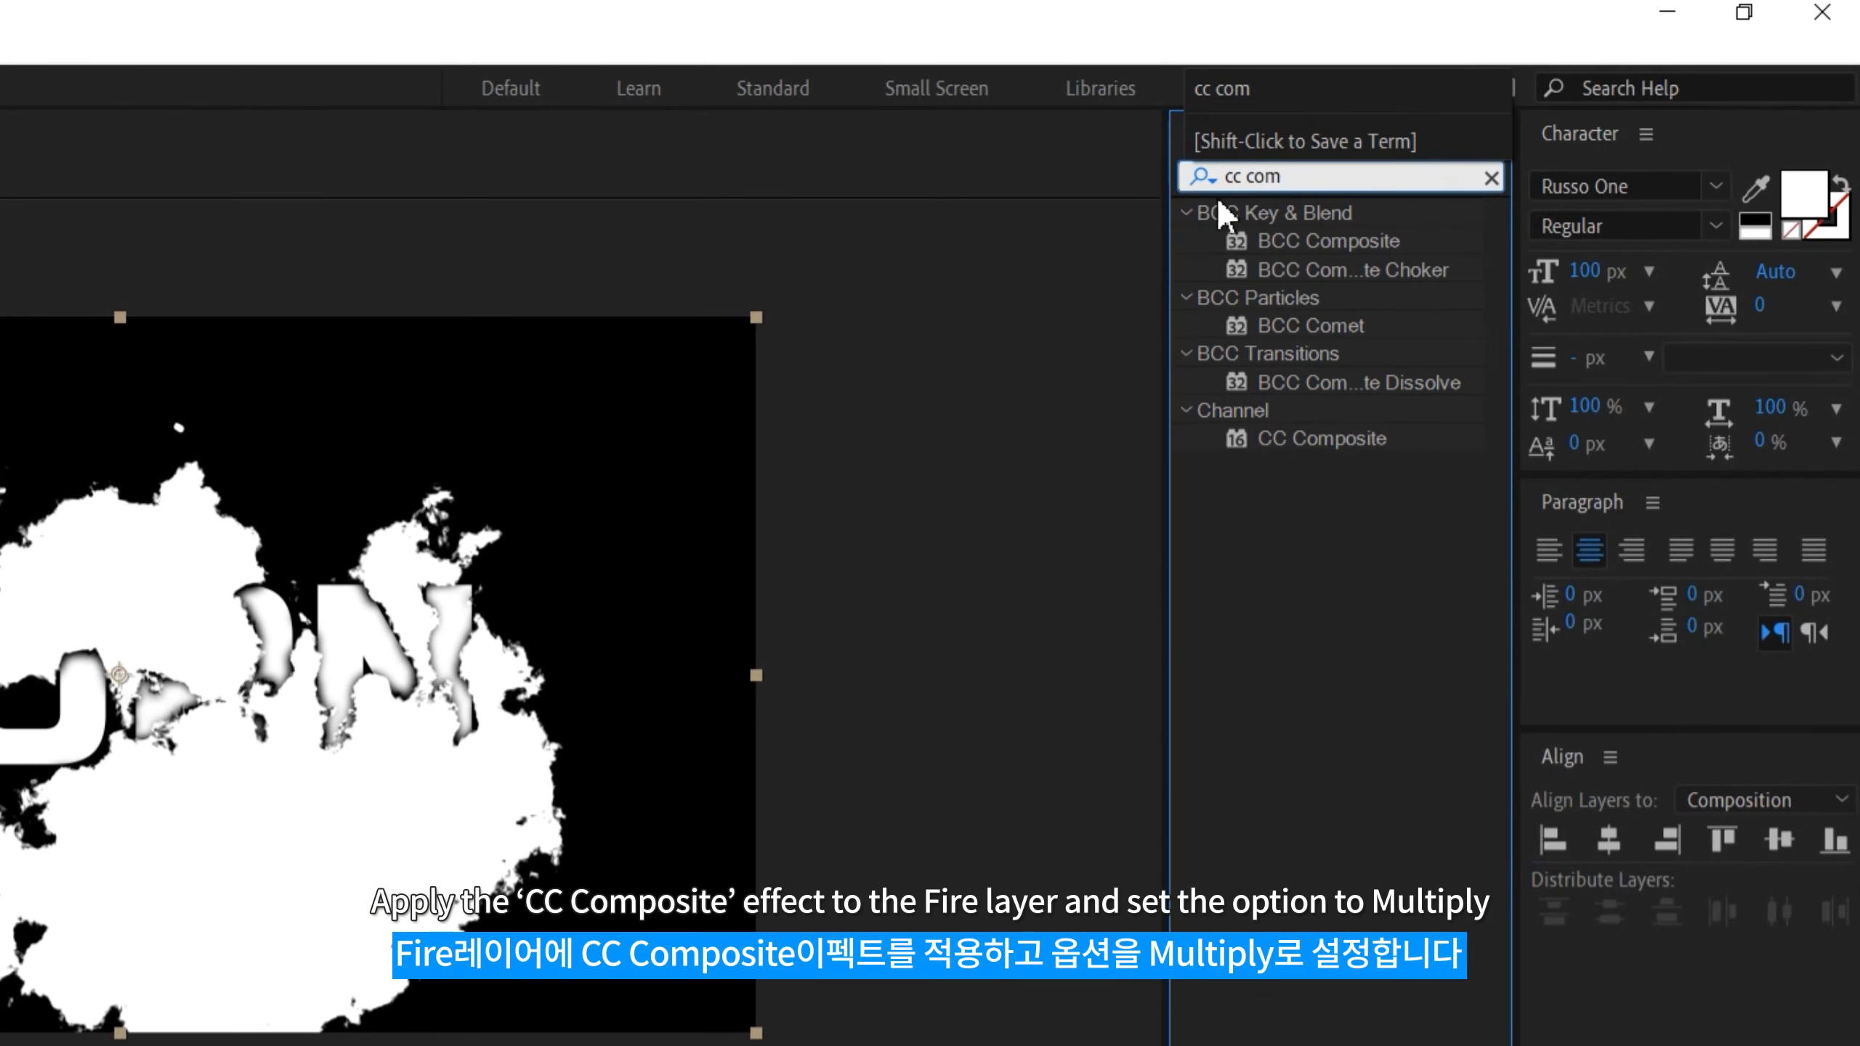
pyautogui.moveTo(1350, 447); pyautogui.dragTo(160, 401)
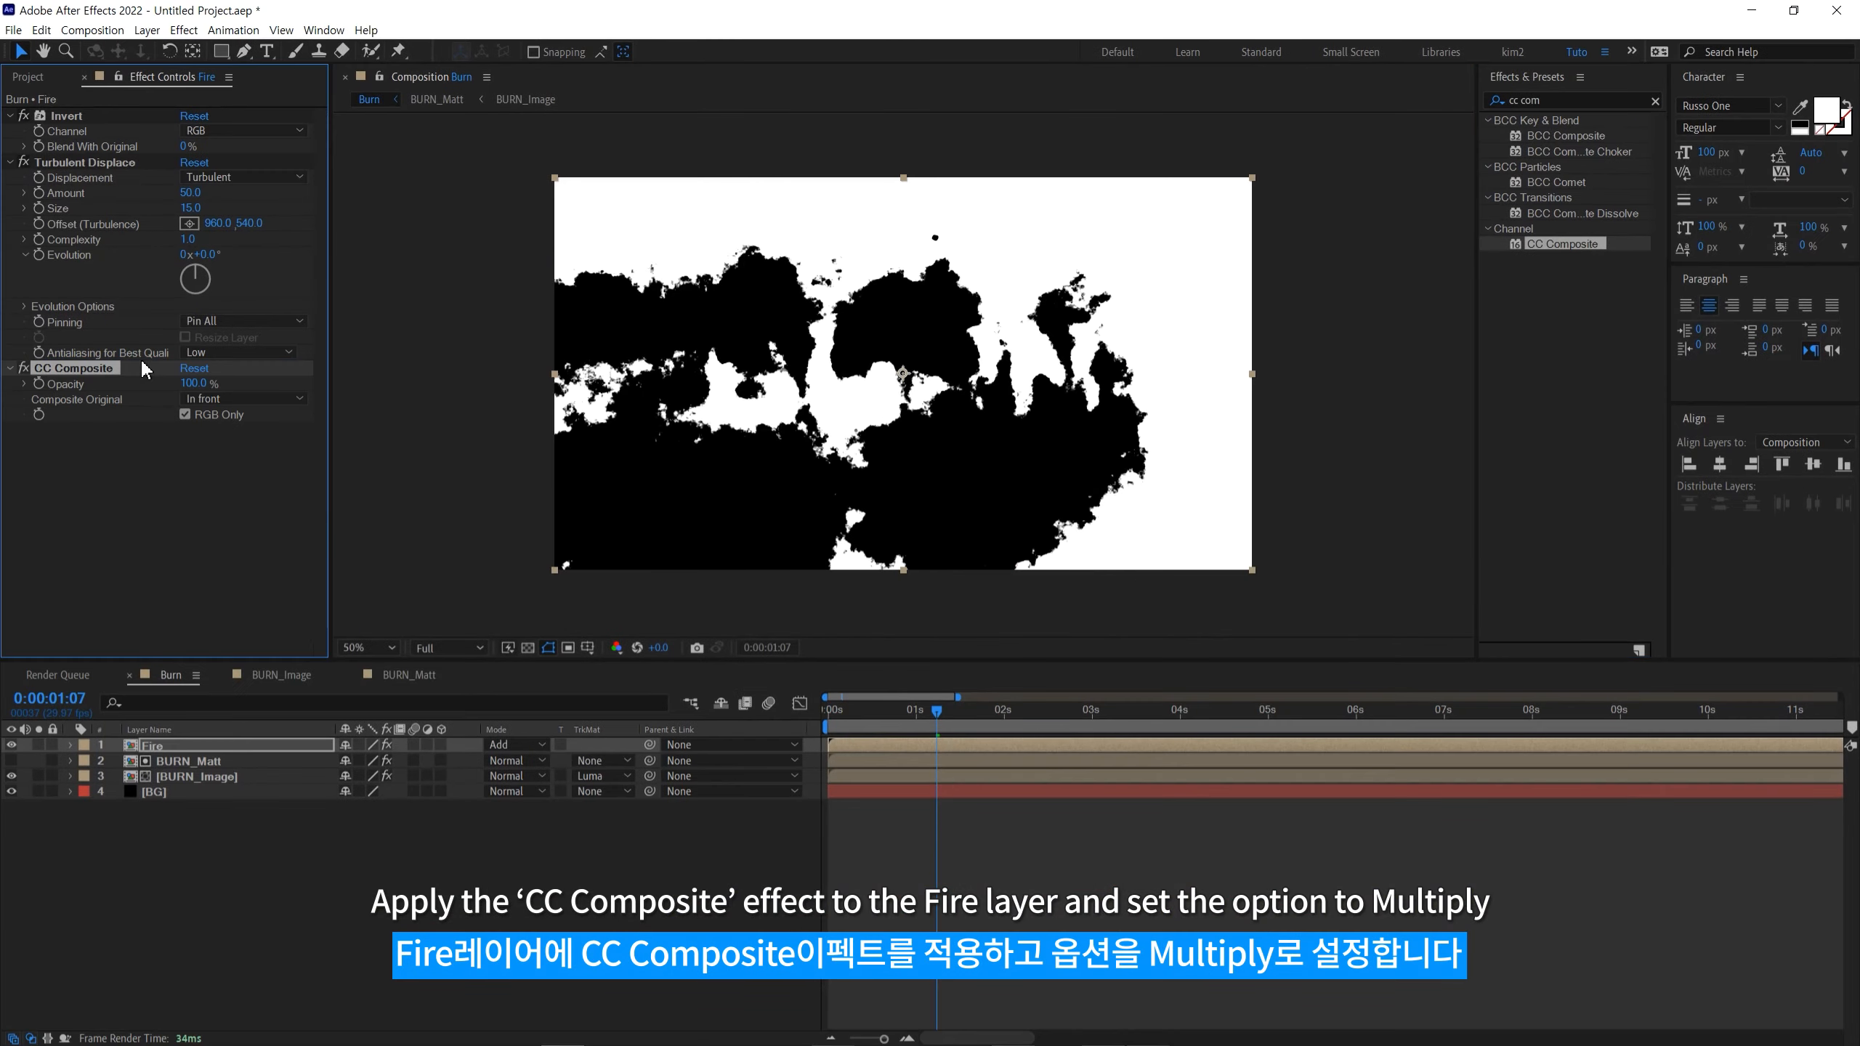
pyautogui.click(10, 117)
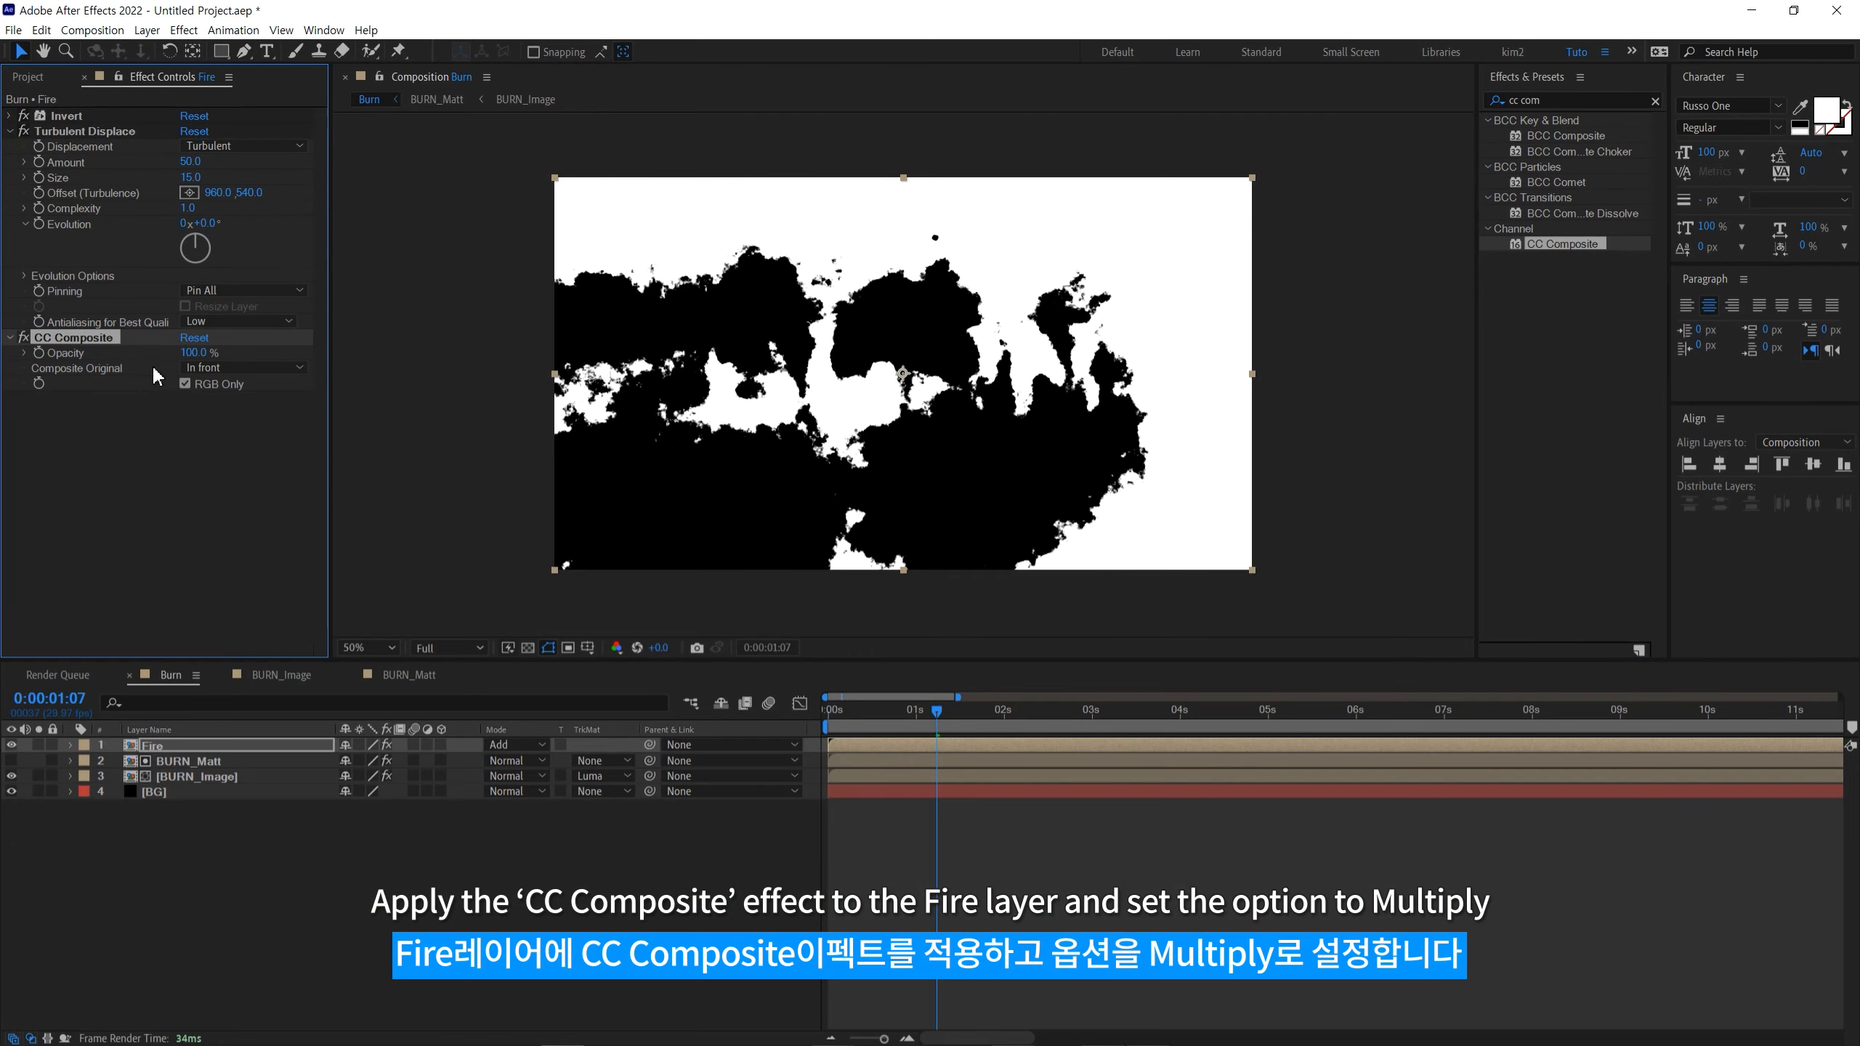
pyautogui.click(205, 371)
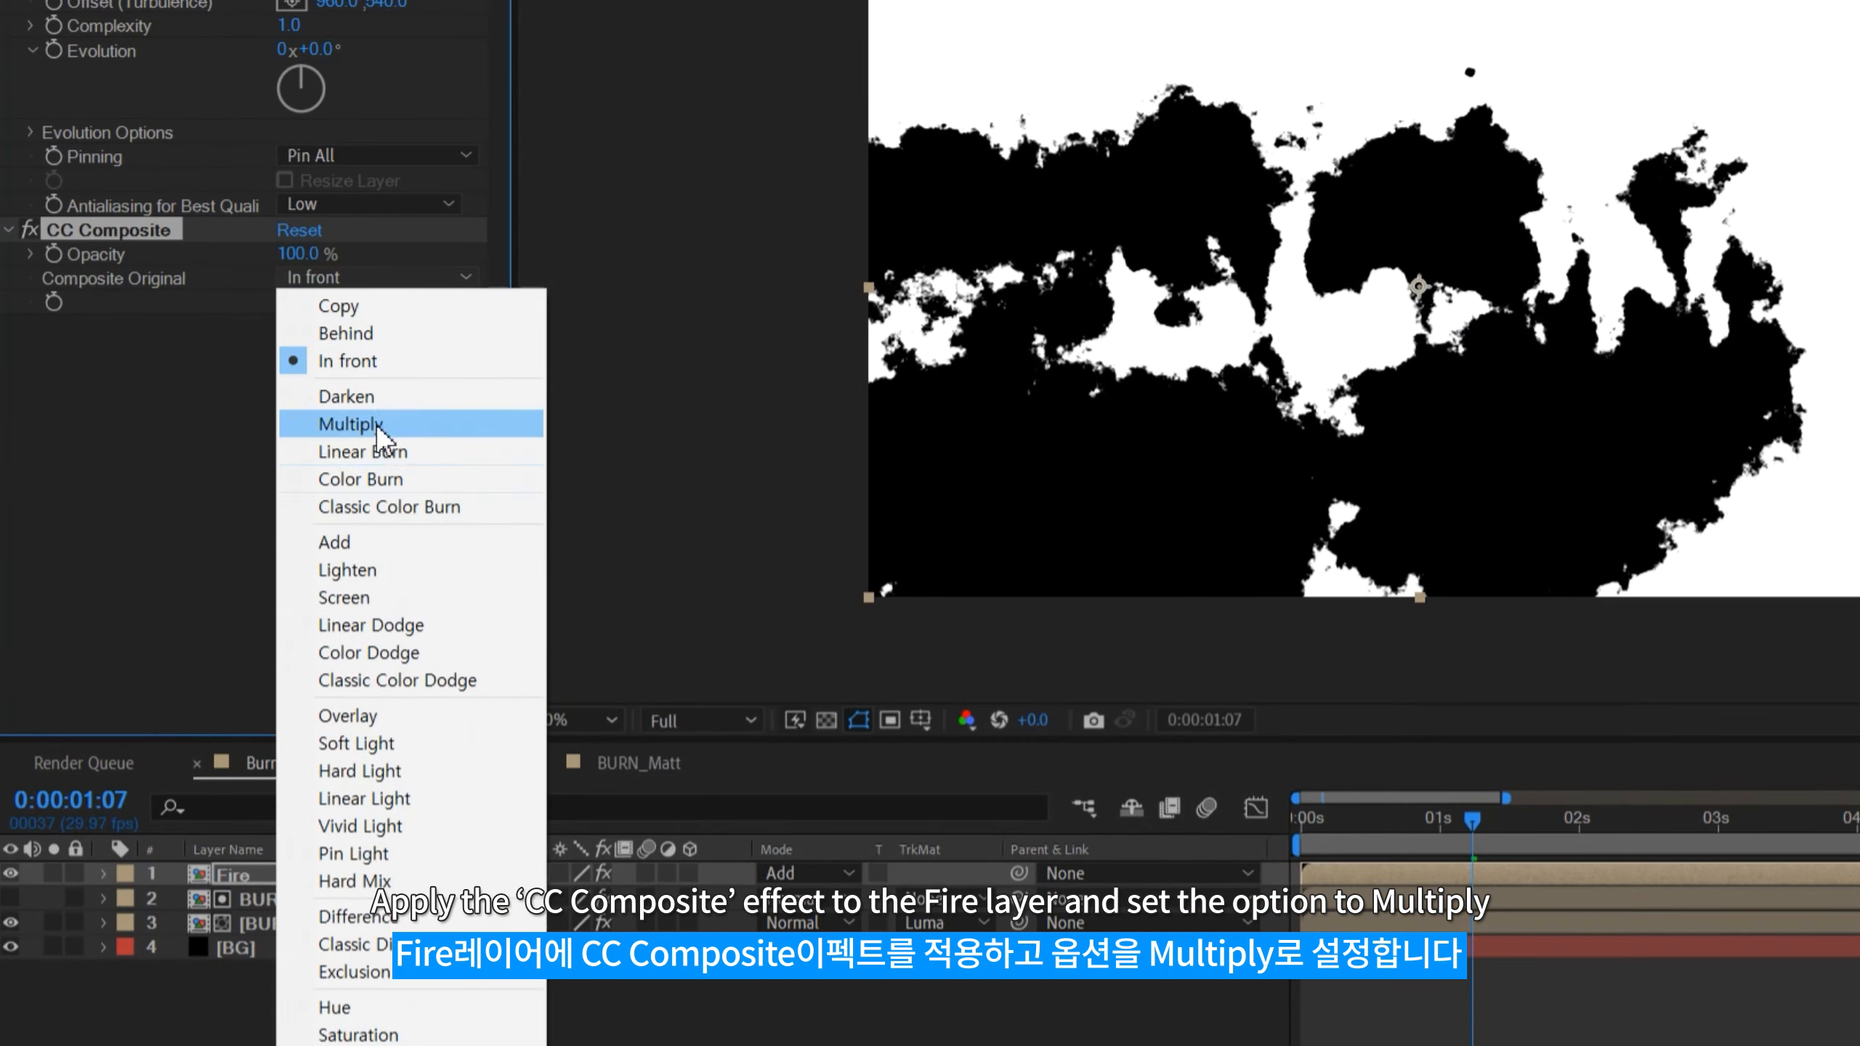
pyautogui.click(219, 456)
pyautogui.moveTo(1344, 813)
pyautogui.mouseDown()
pyautogui.moveTo(1523, 860)
pyautogui.moveTo(1467, 849)
pyautogui.mouseUp()
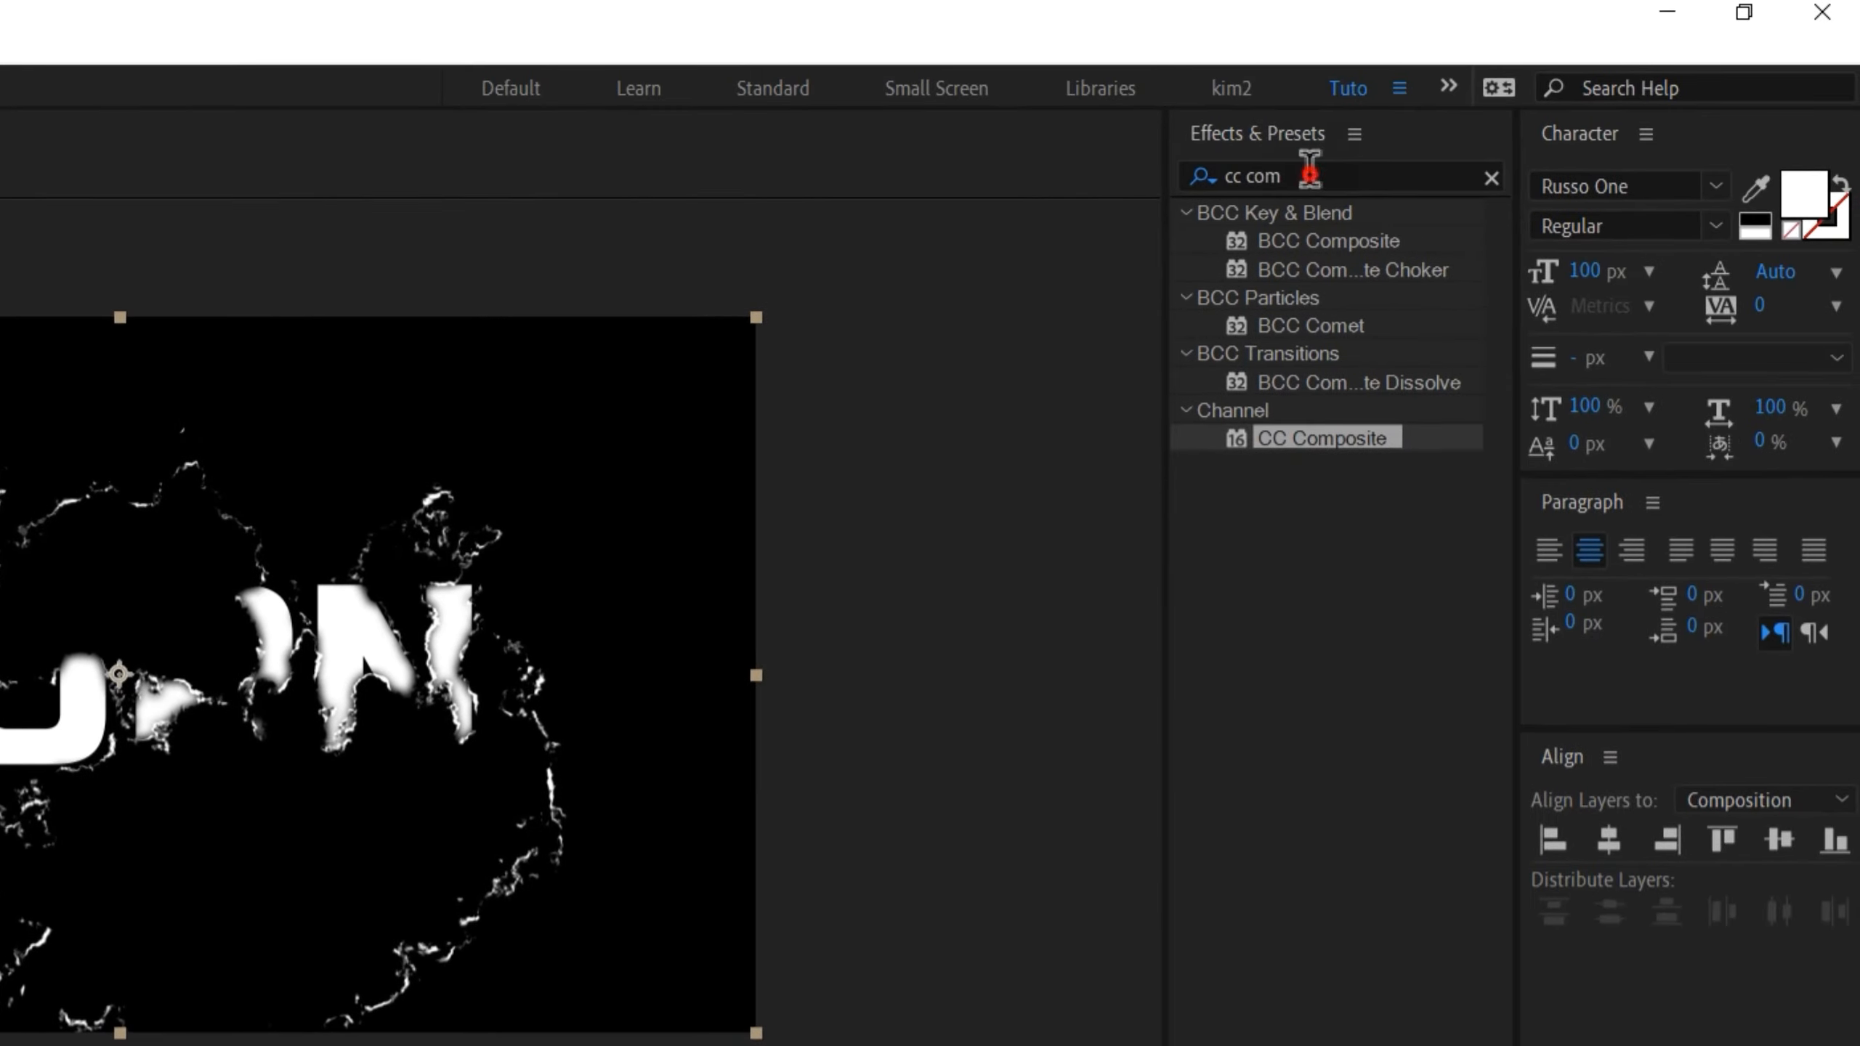
# Step: Apply Fractal Noise to the Fire layer with a contrast of 158 and the Multiply blending mode
pyautogui.click(1310, 175)
pyautogui.write('fractal')
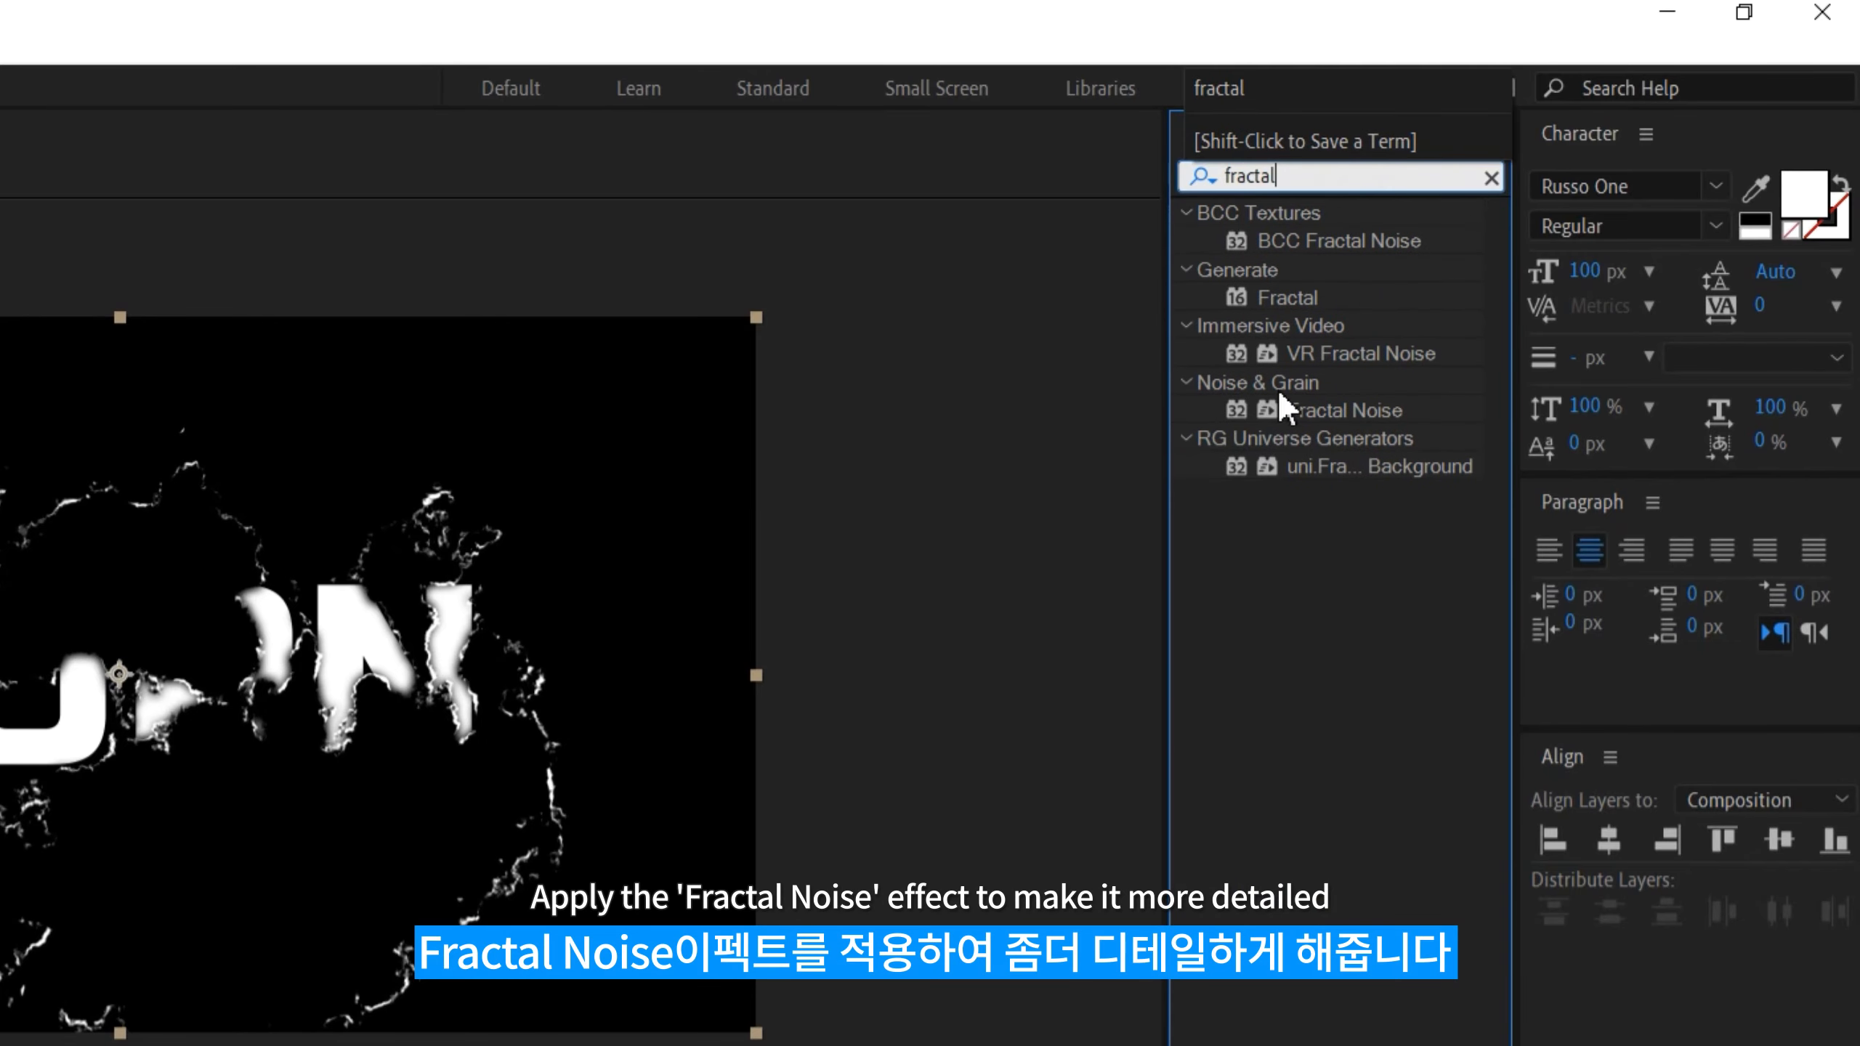
pyautogui.doubleClick(1274, 407)
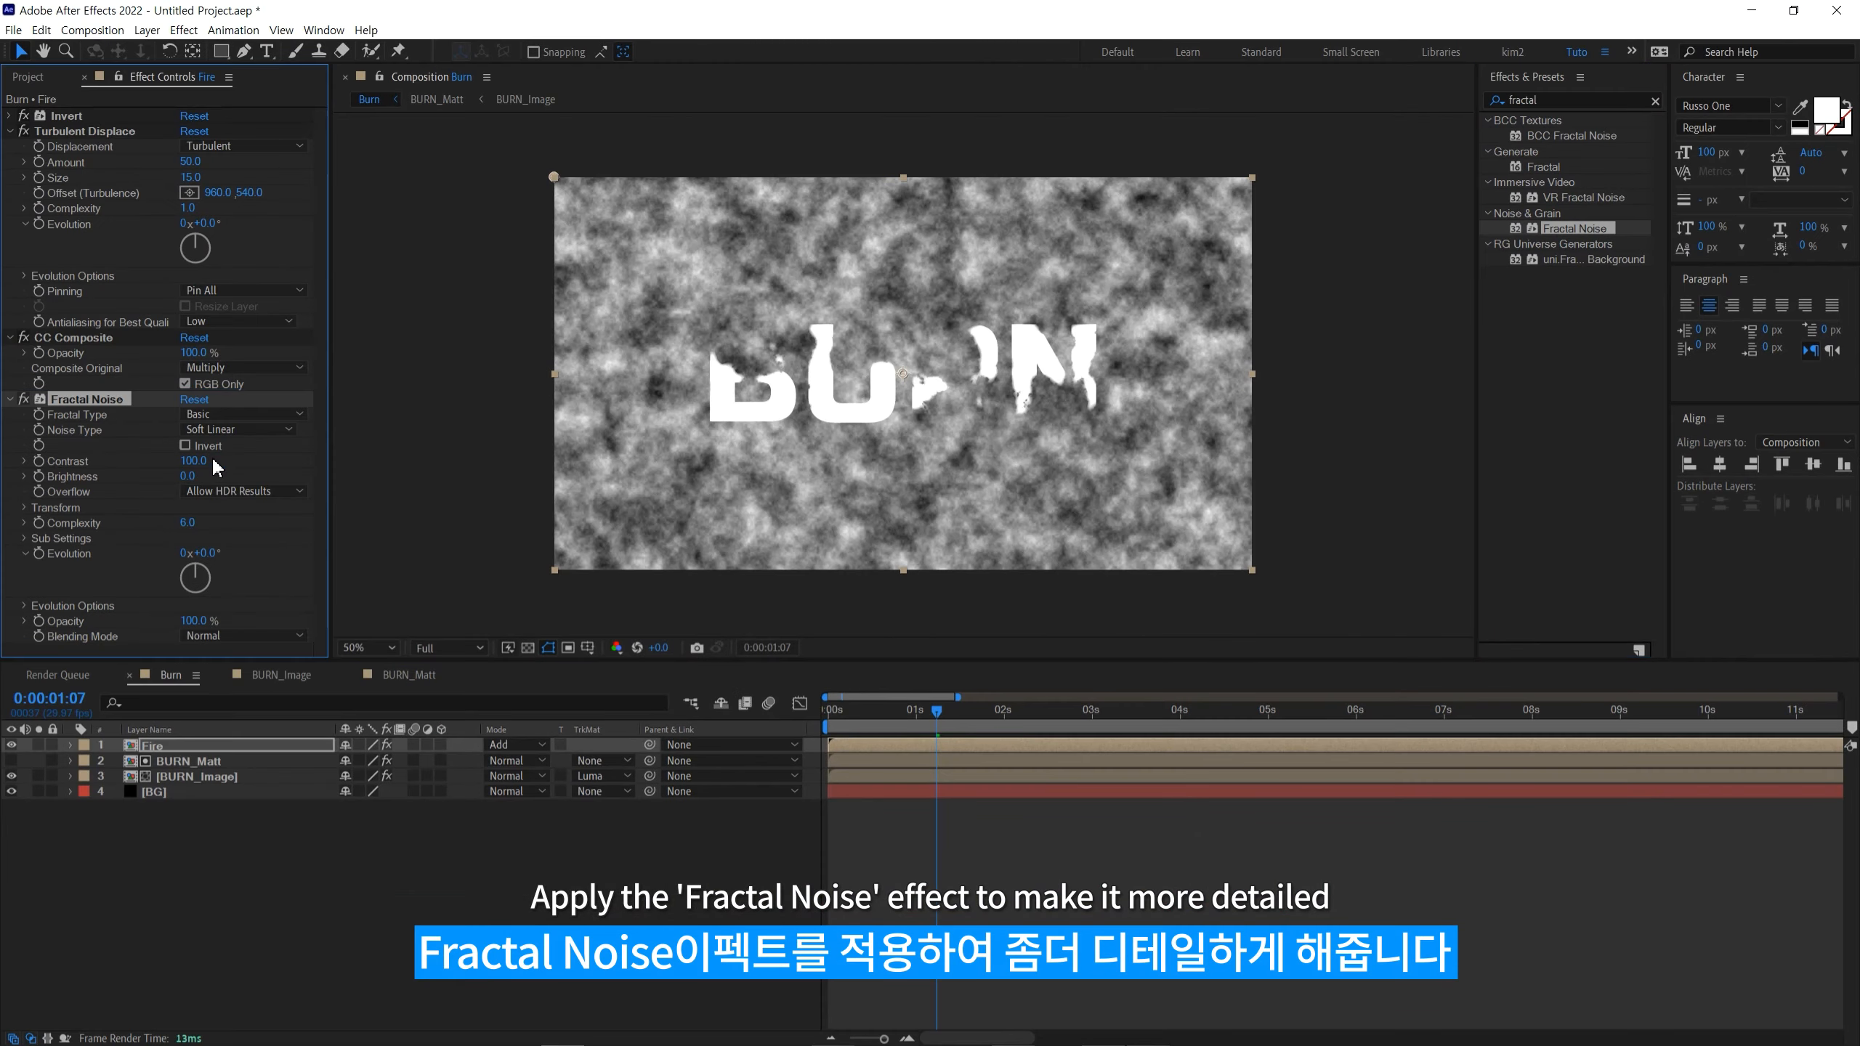
pyautogui.click(10, 338)
pyautogui.moveTo(192, 415); pyautogui.dragTo(320, 460)
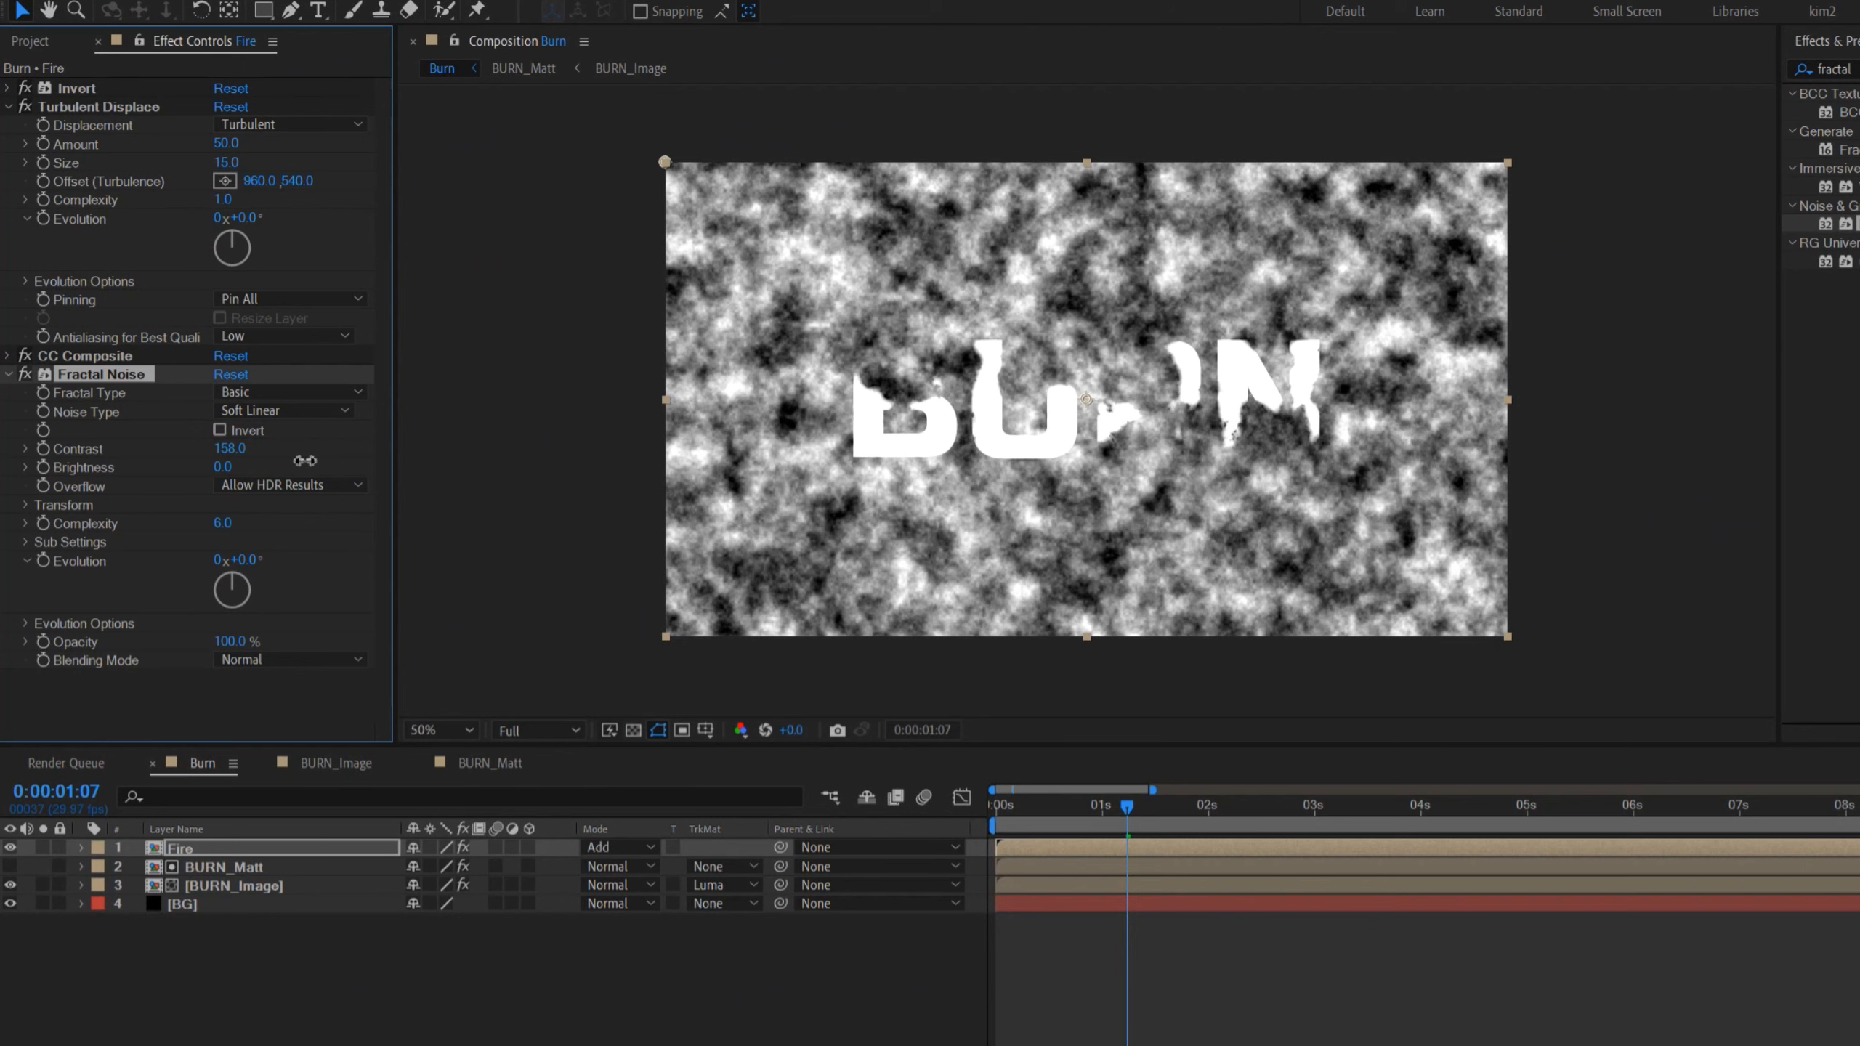
pyautogui.click(280, 659)
pyautogui.click(292, 751)
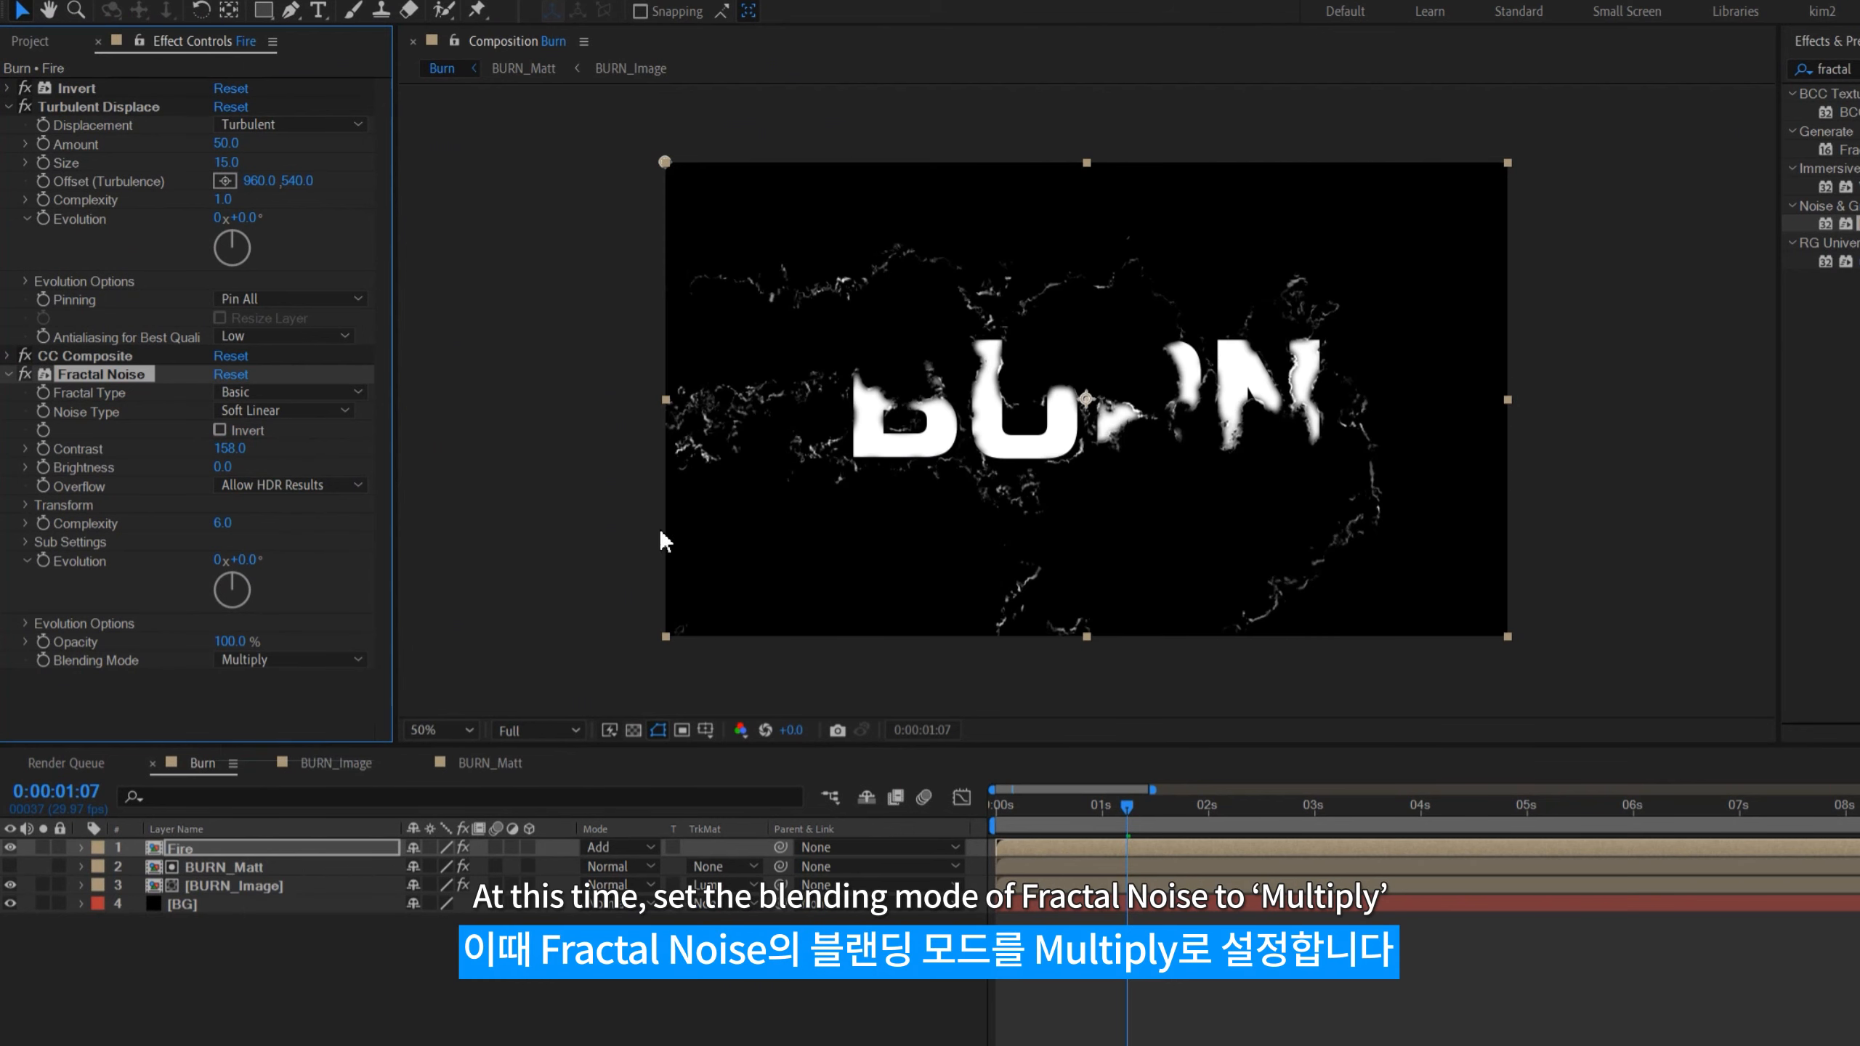
# Step: Set the Fractal Noise contrast to 194 and brightness to -15, and check the edges at 100% zoom
pyautogui.moveTo(234, 450); pyautogui.dragTo(278, 460)
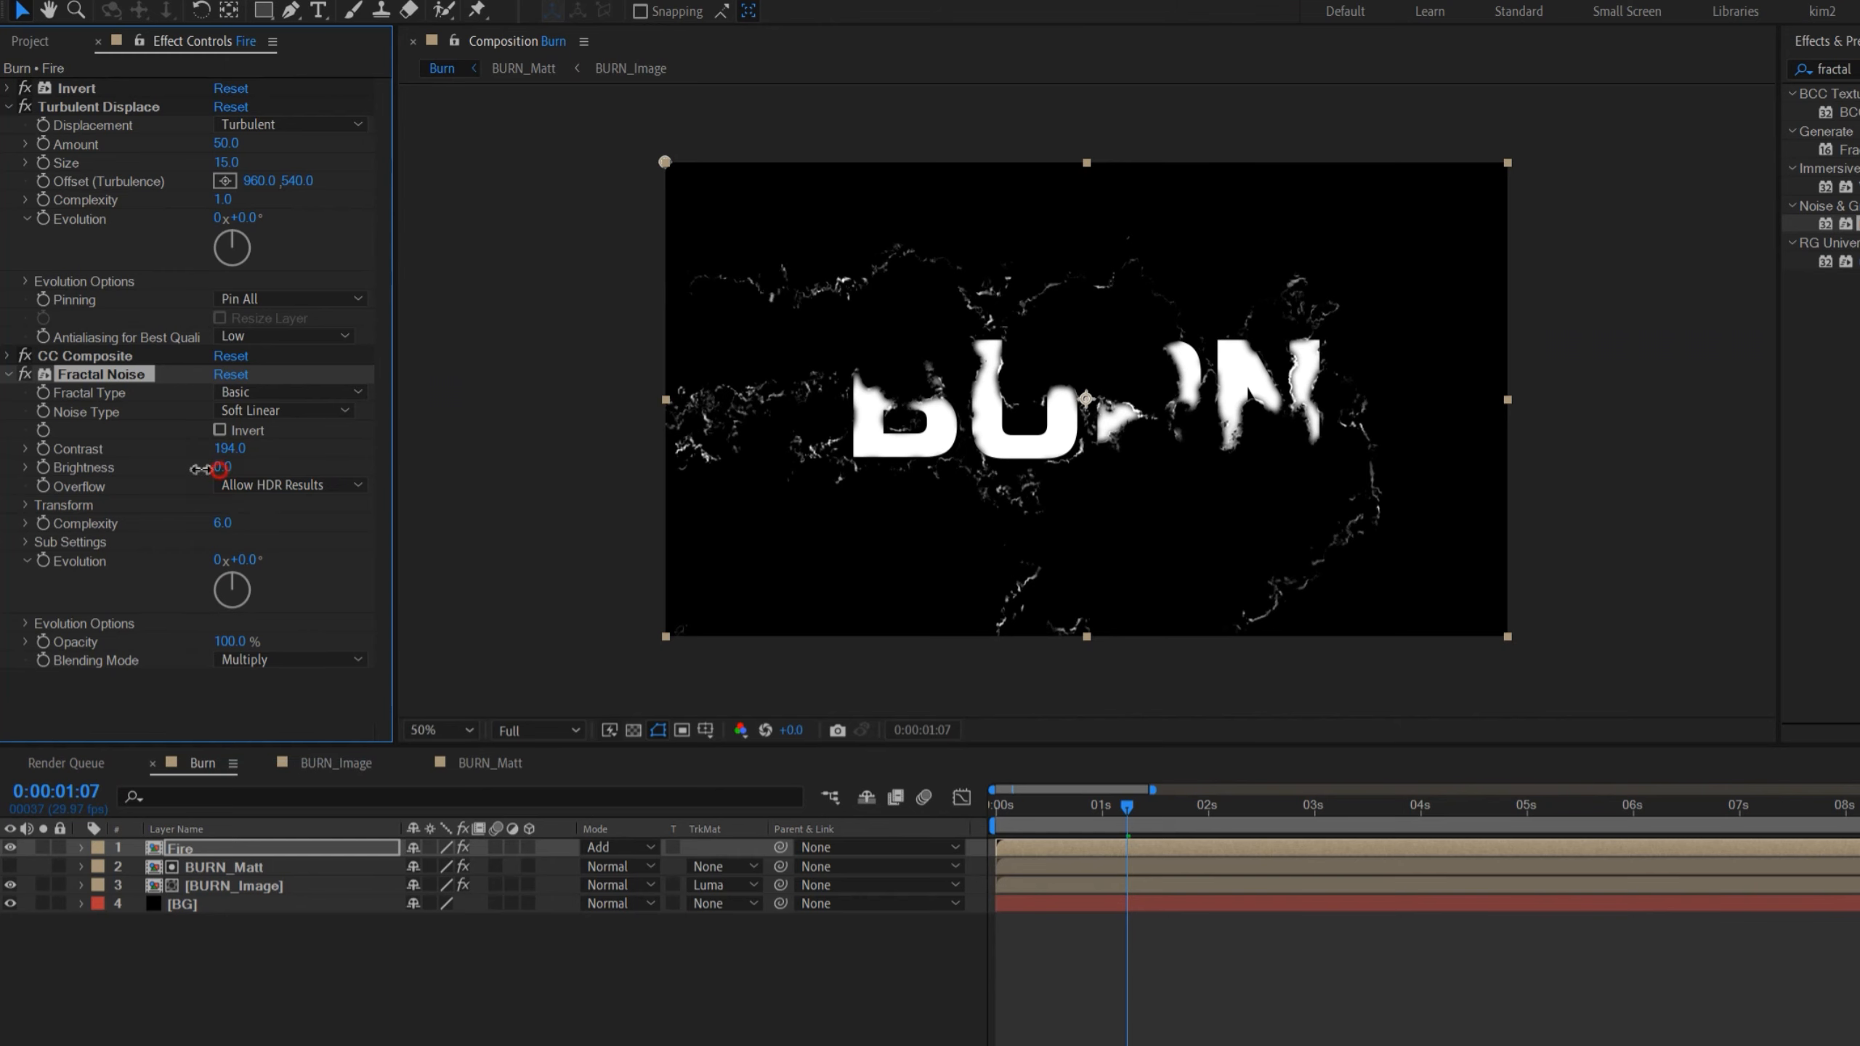
pyautogui.moveTo(218, 469); pyautogui.dragTo(229, 471)
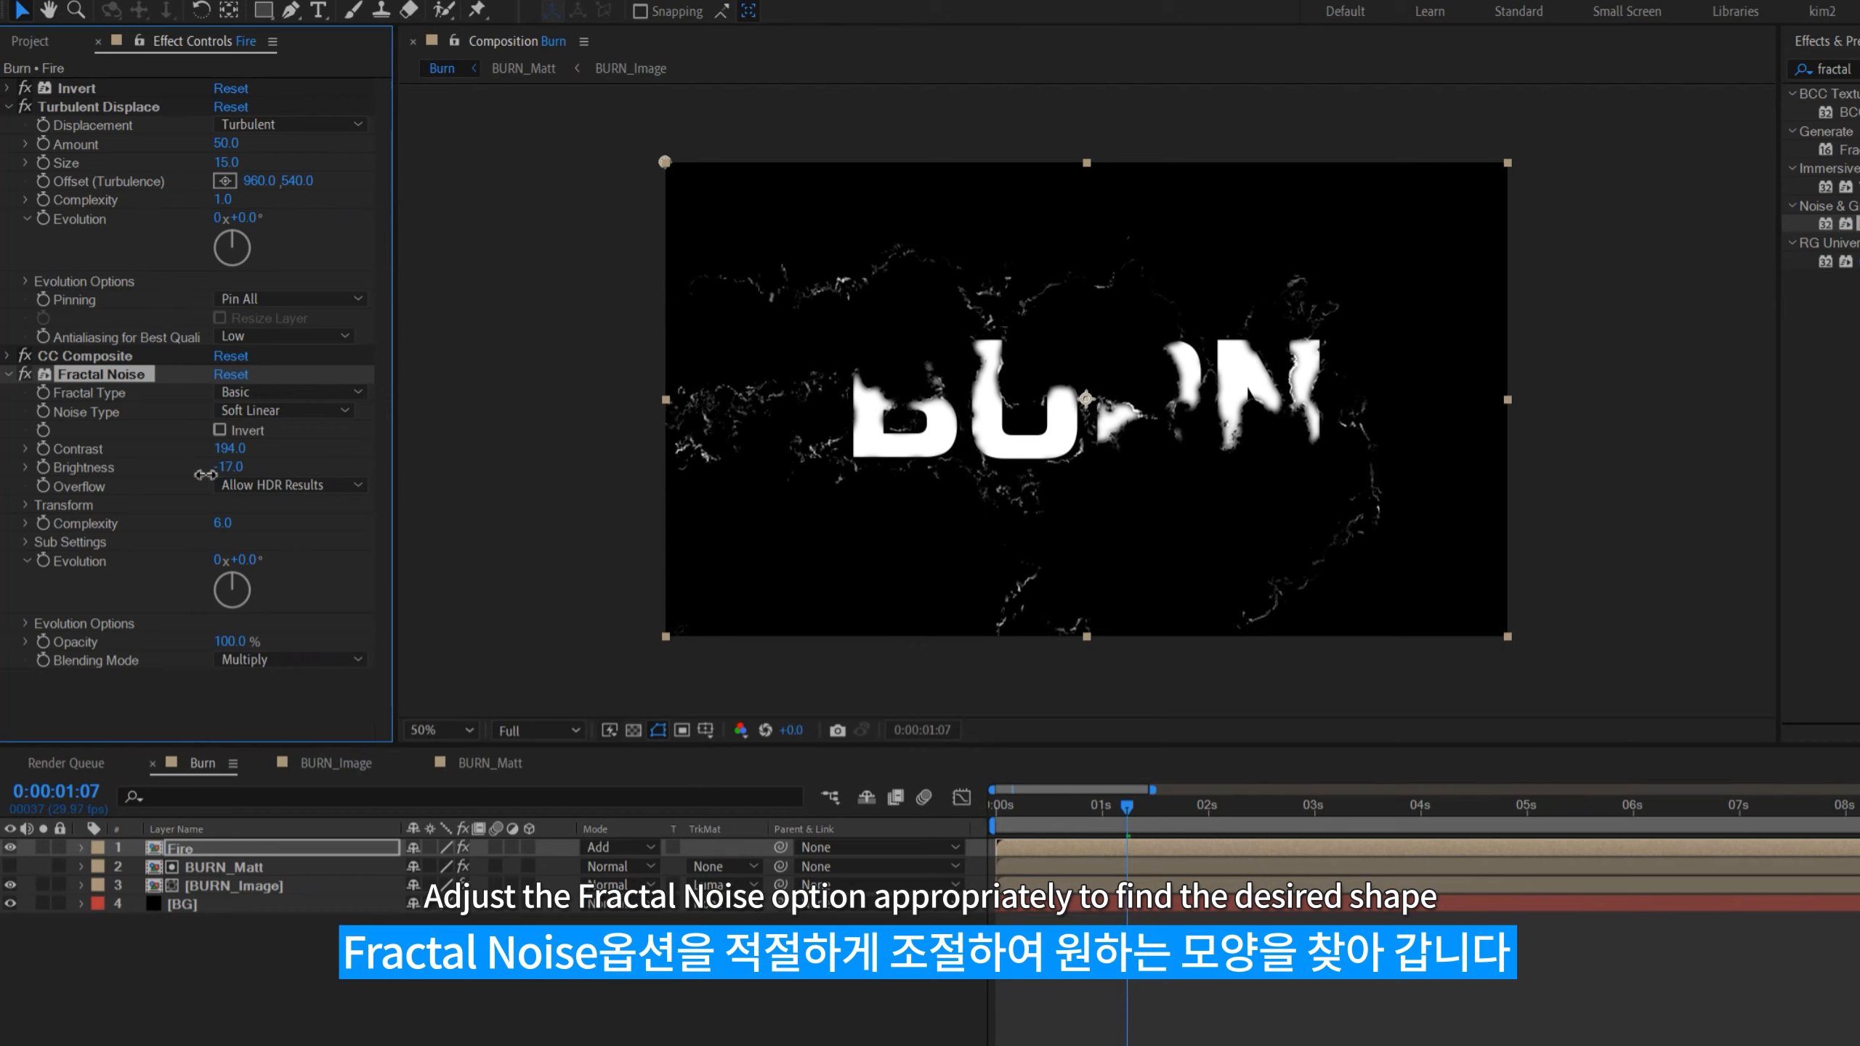
pyautogui.moveTo(207, 474); pyautogui.dragTo(211, 474)
pyautogui.scroll(1, 905, 468)
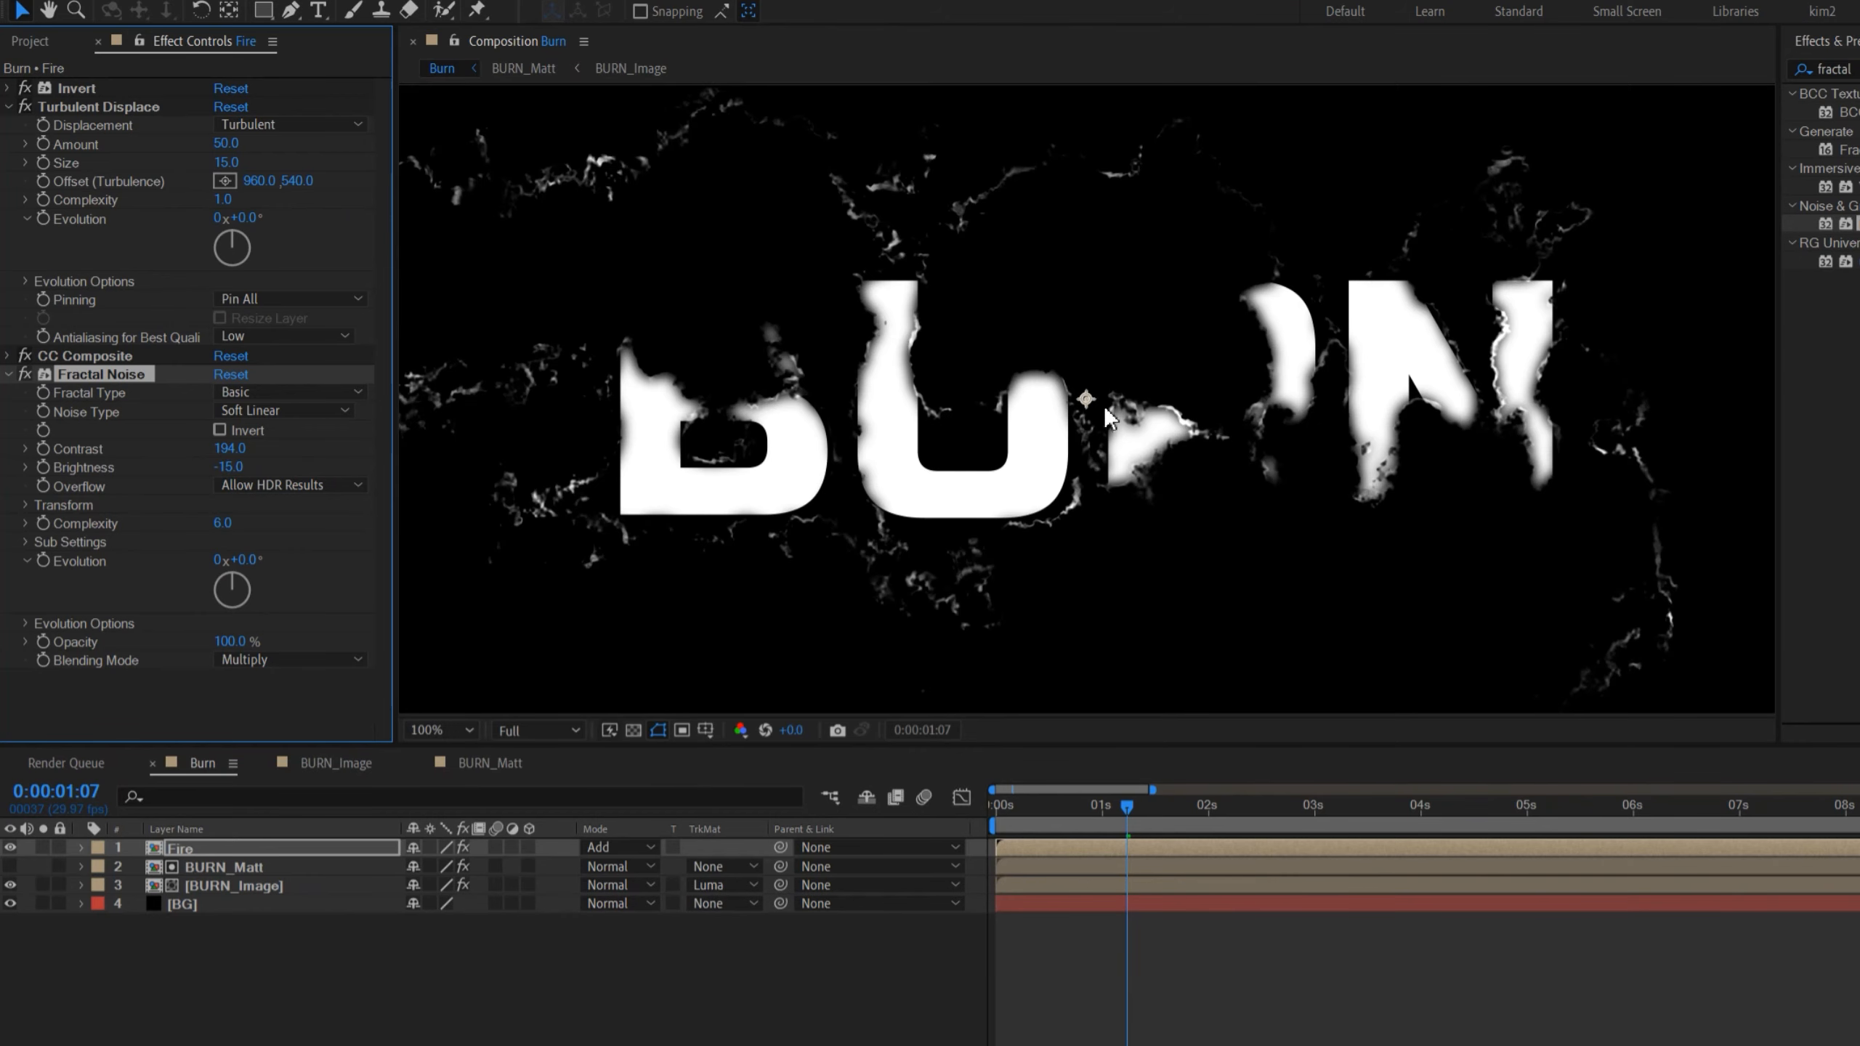
pyautogui.moveTo(1074, 812); pyautogui.dragTo(1127, 824)
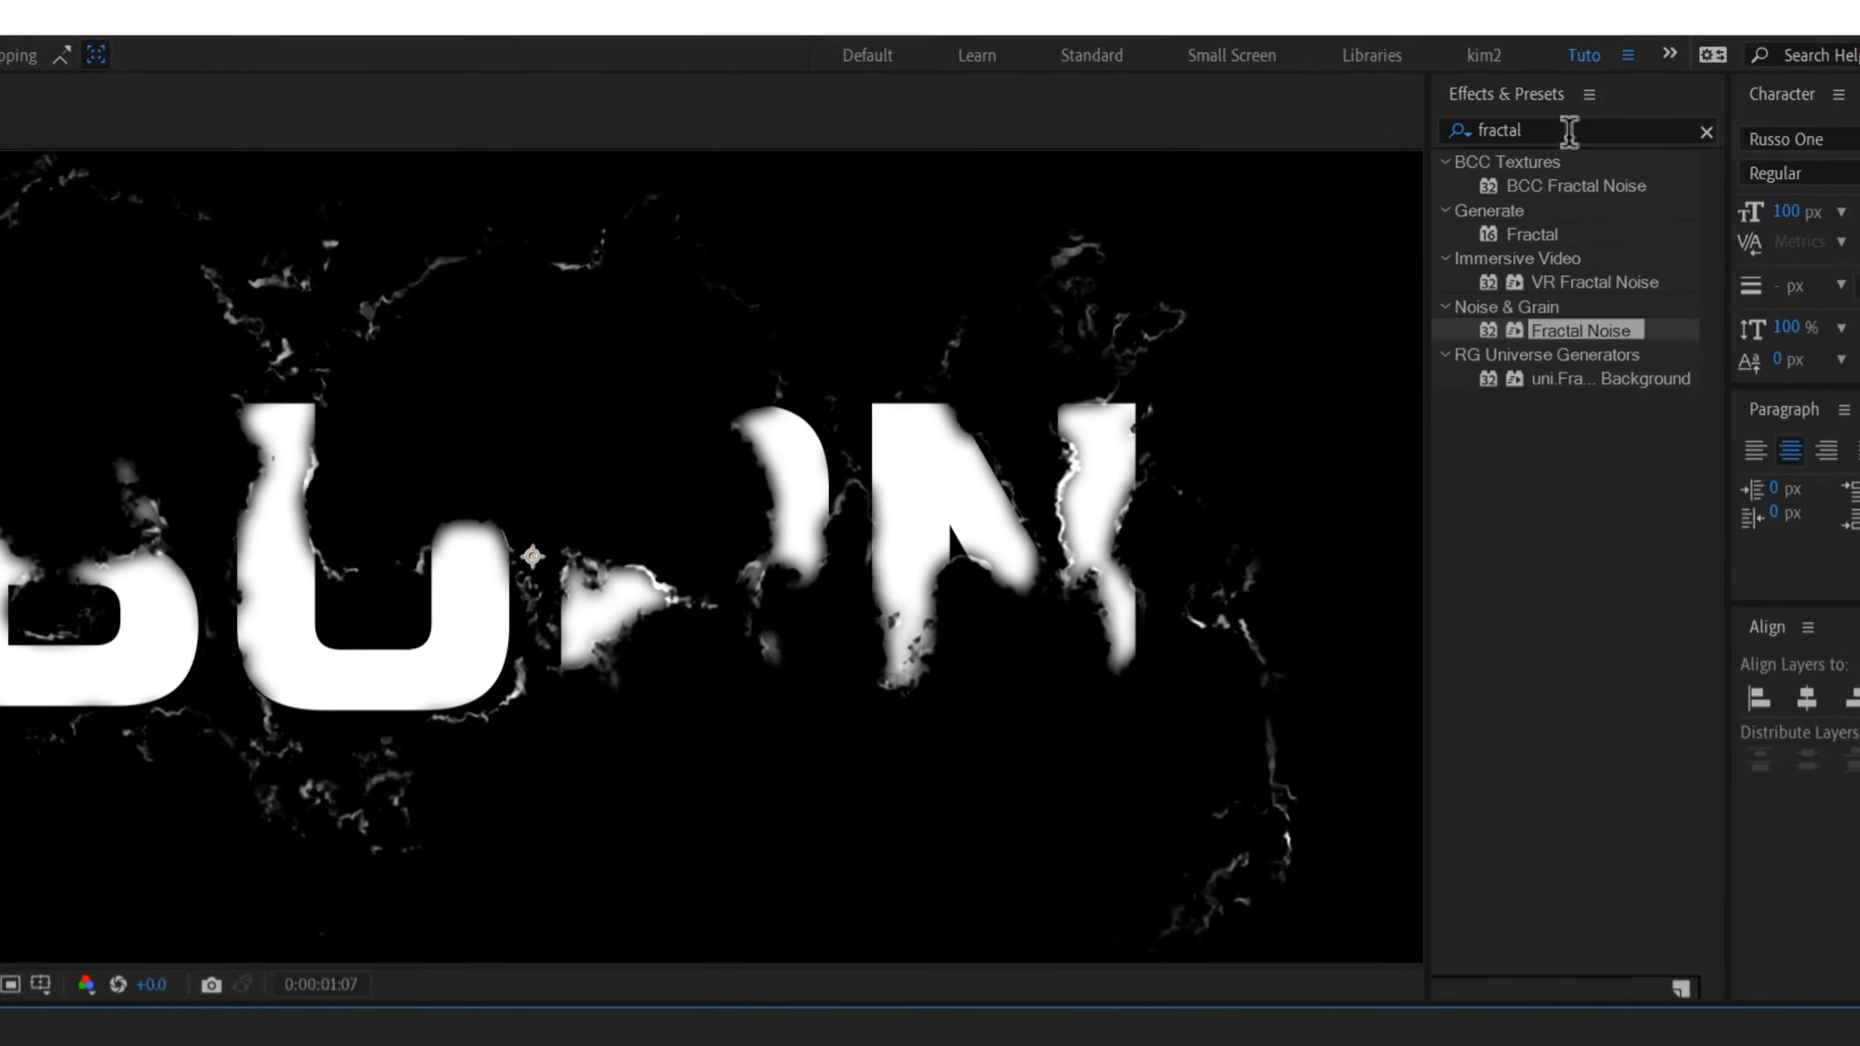
# Step: Apply Set Matte to the Fire layer, take the matte from the BURN_Image layer, and preview the burn
pyautogui.doubleClick(1569, 130)
pyautogui.write('set ma')
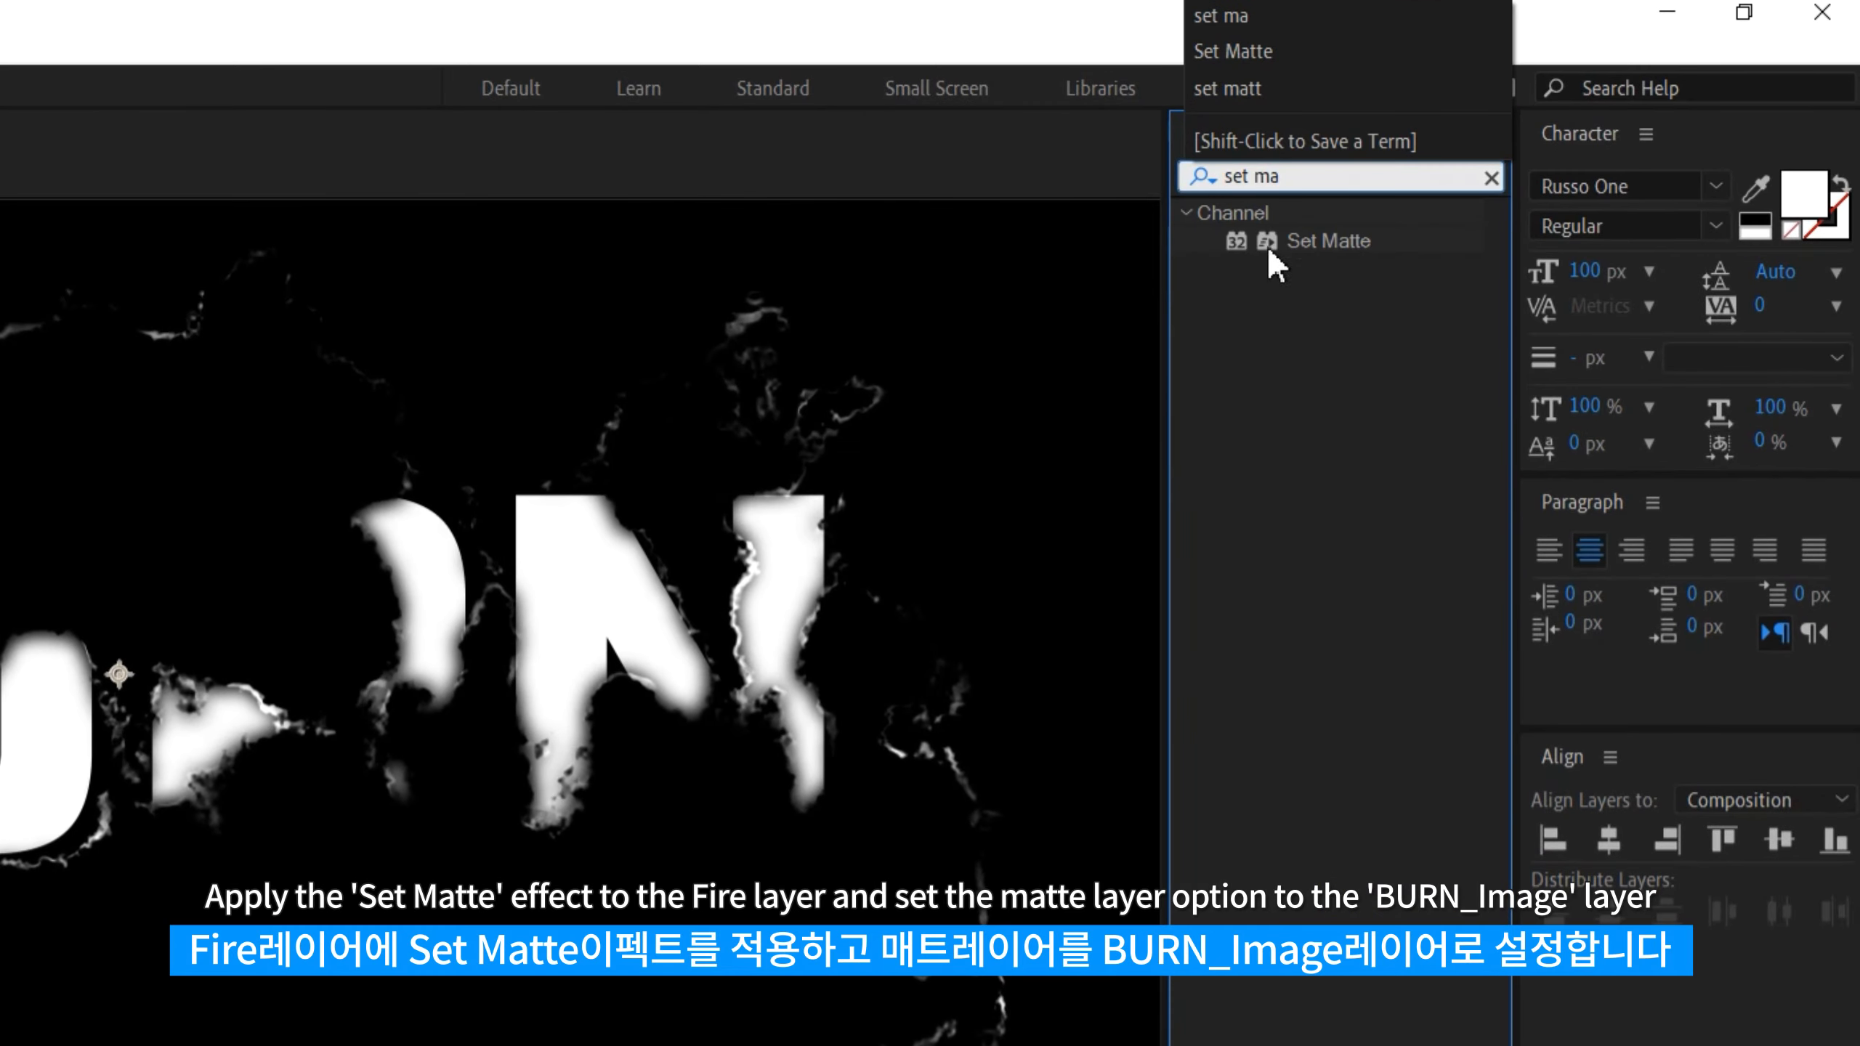
pyautogui.moveTo(1270, 249); pyautogui.dragTo(4, 677)
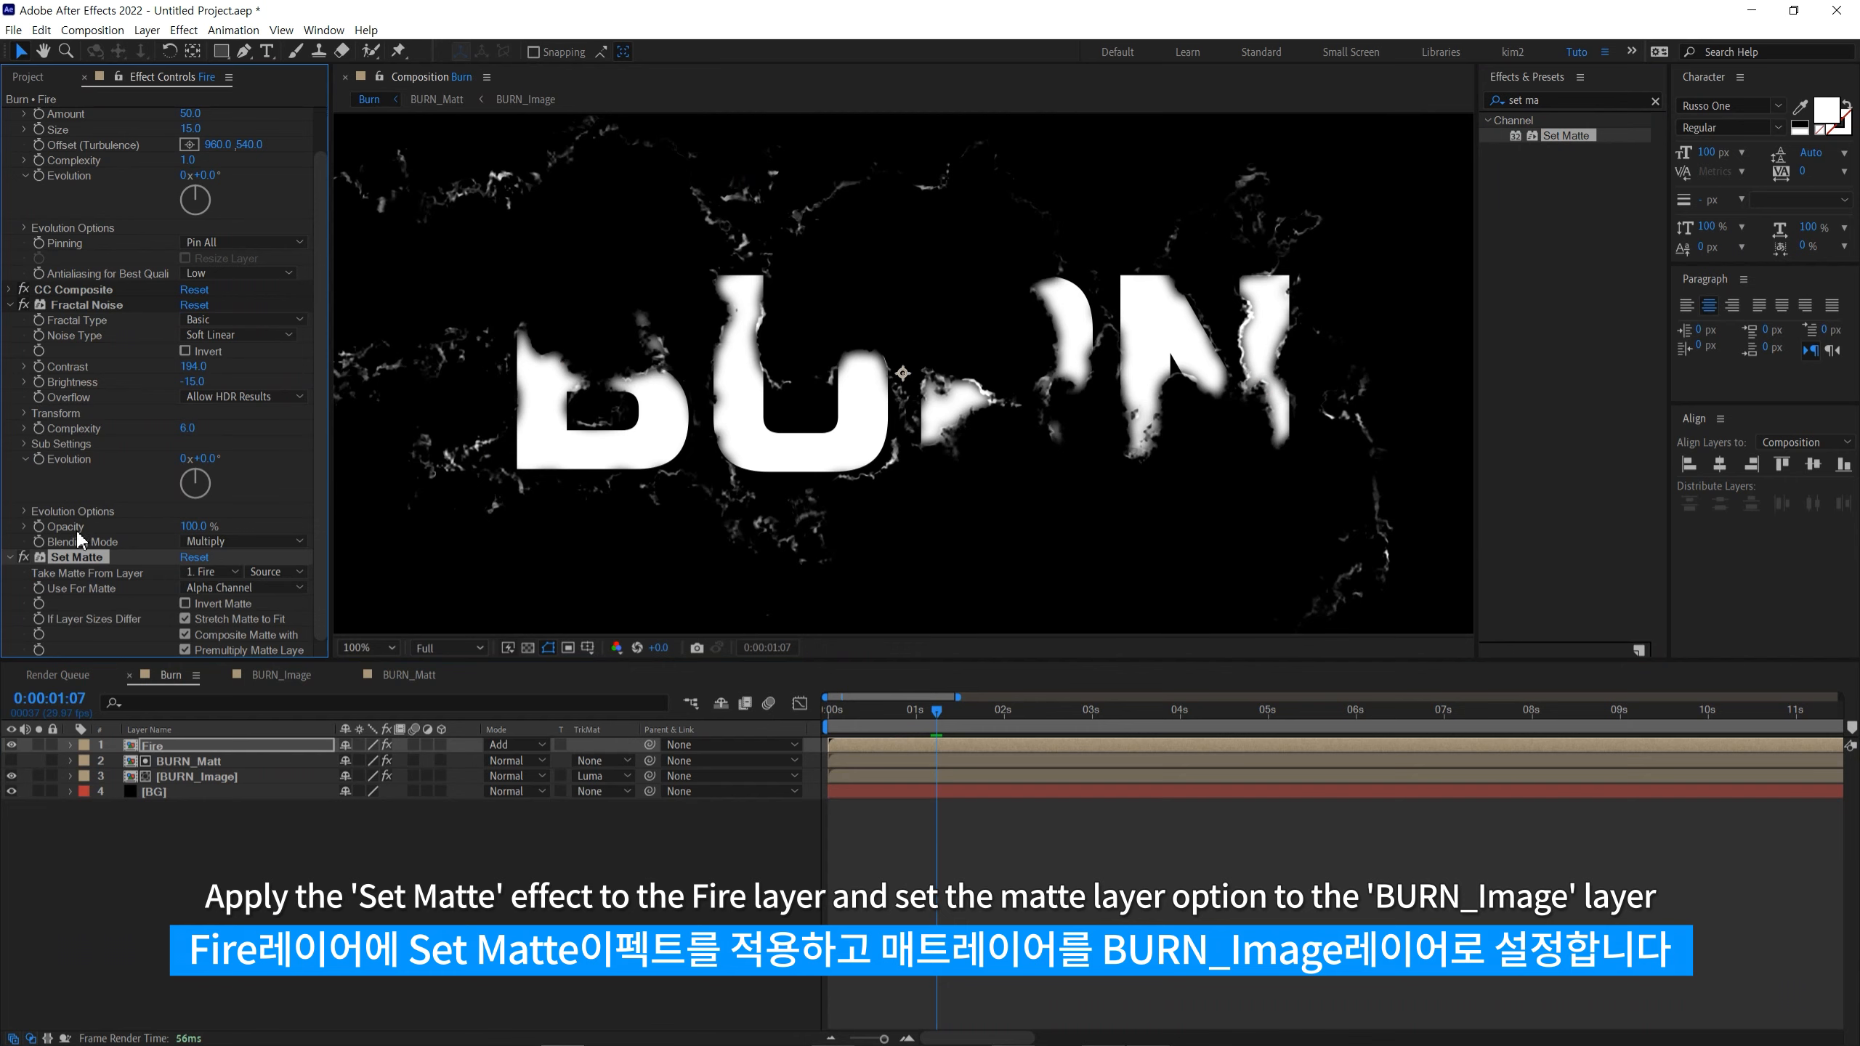
pyautogui.click(8, 304)
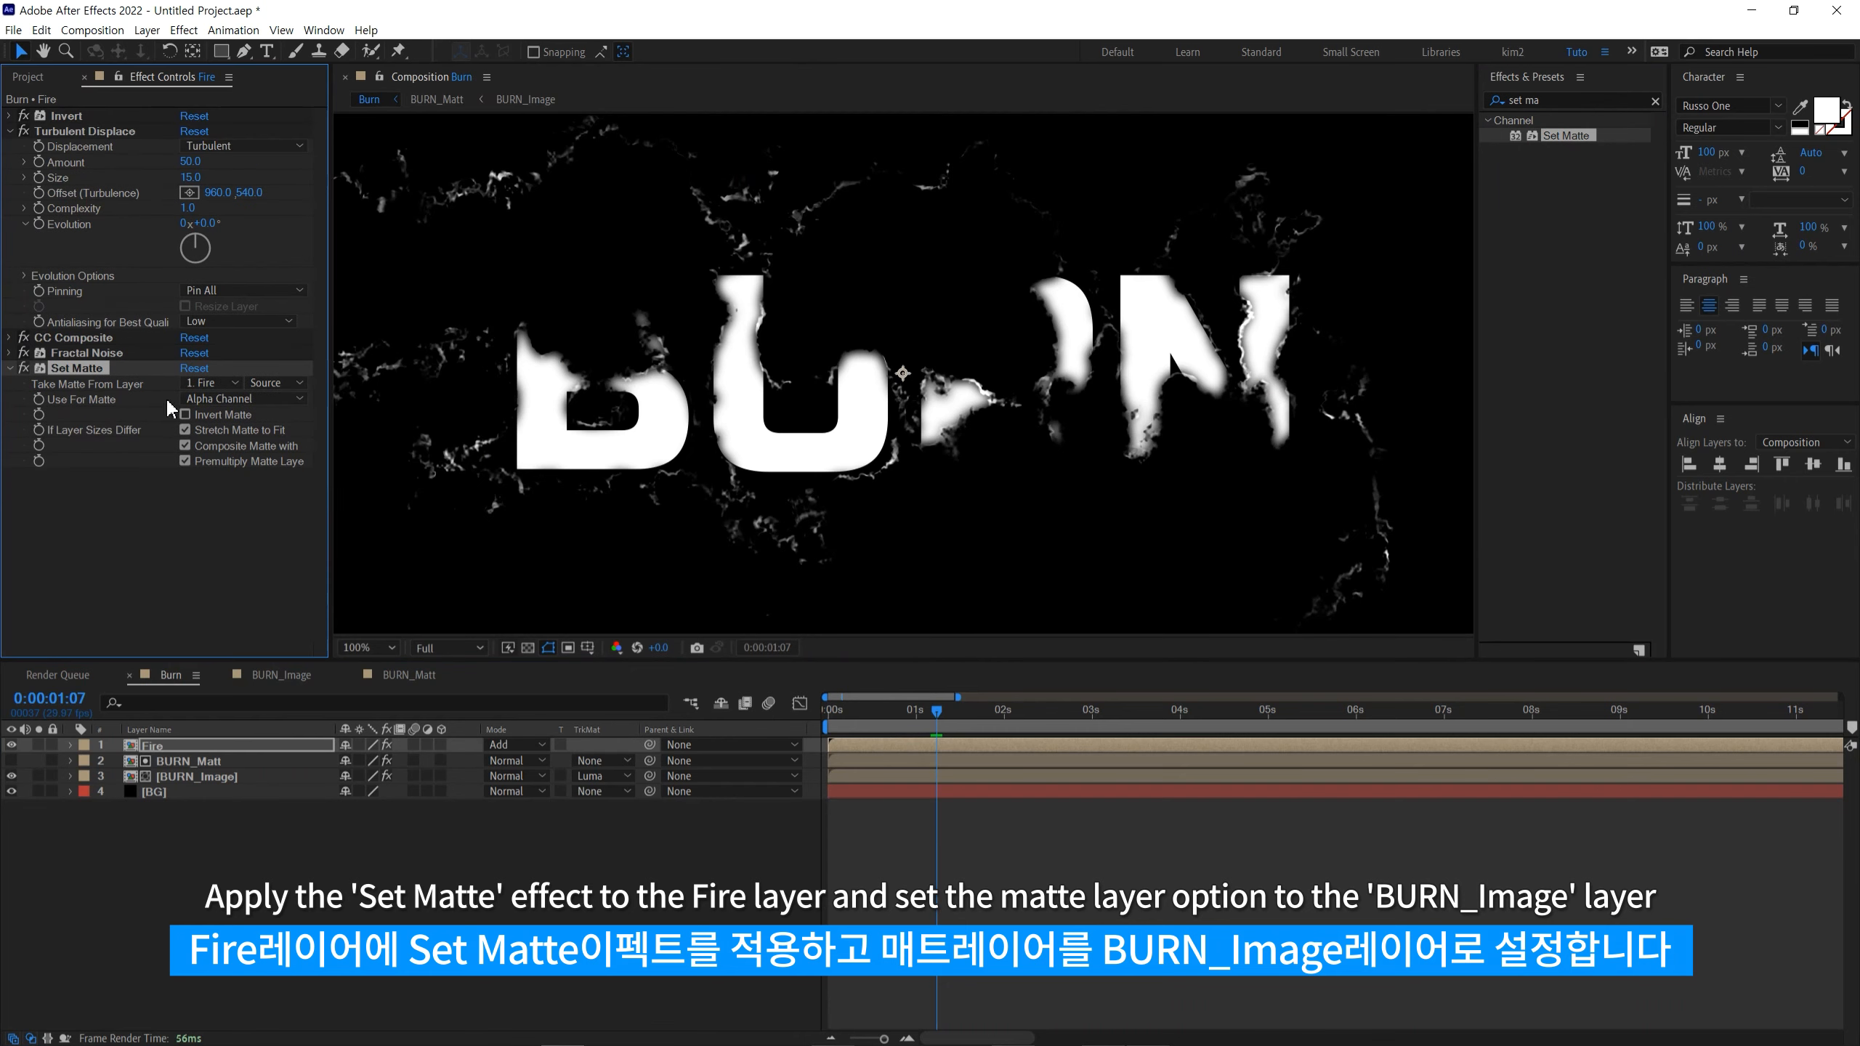
pyautogui.click(209, 380)
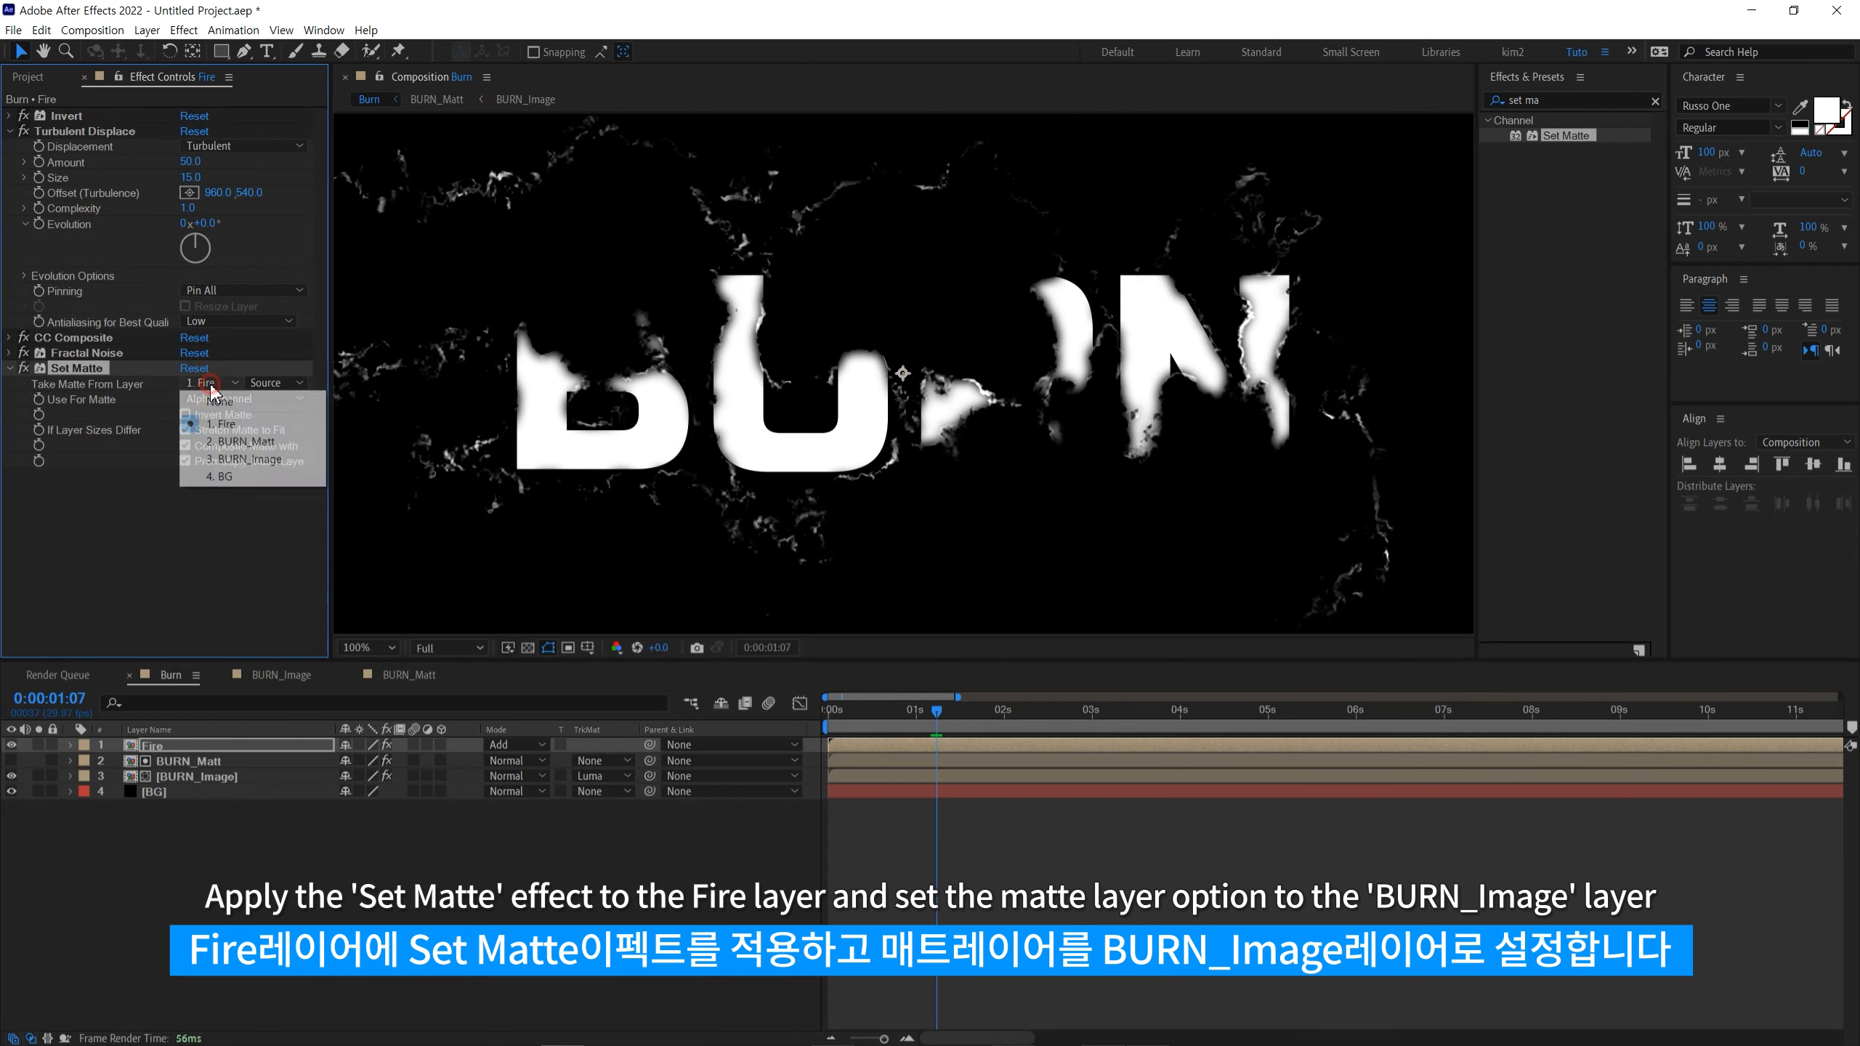
pyautogui.click(239, 458)
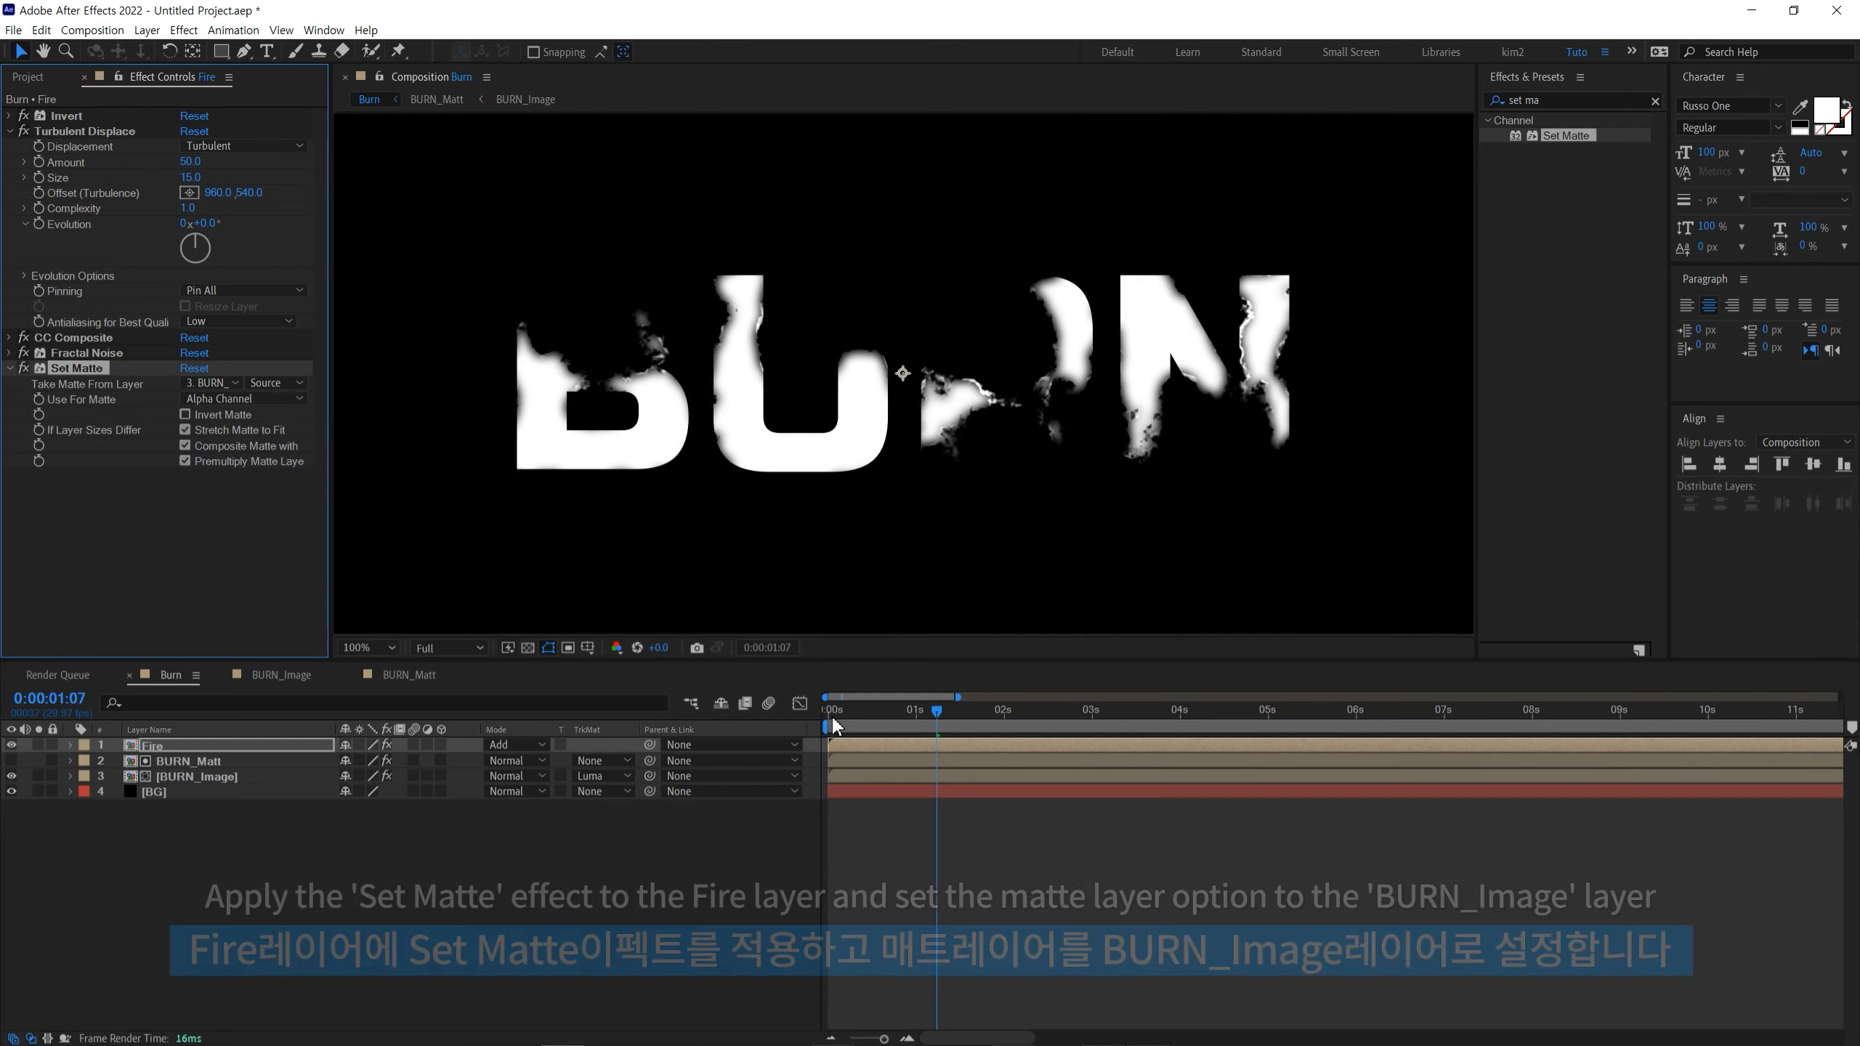
pyautogui.click(881, 723)
pyautogui.moveTo(900, 735); pyautogui.dragTo(942, 749)
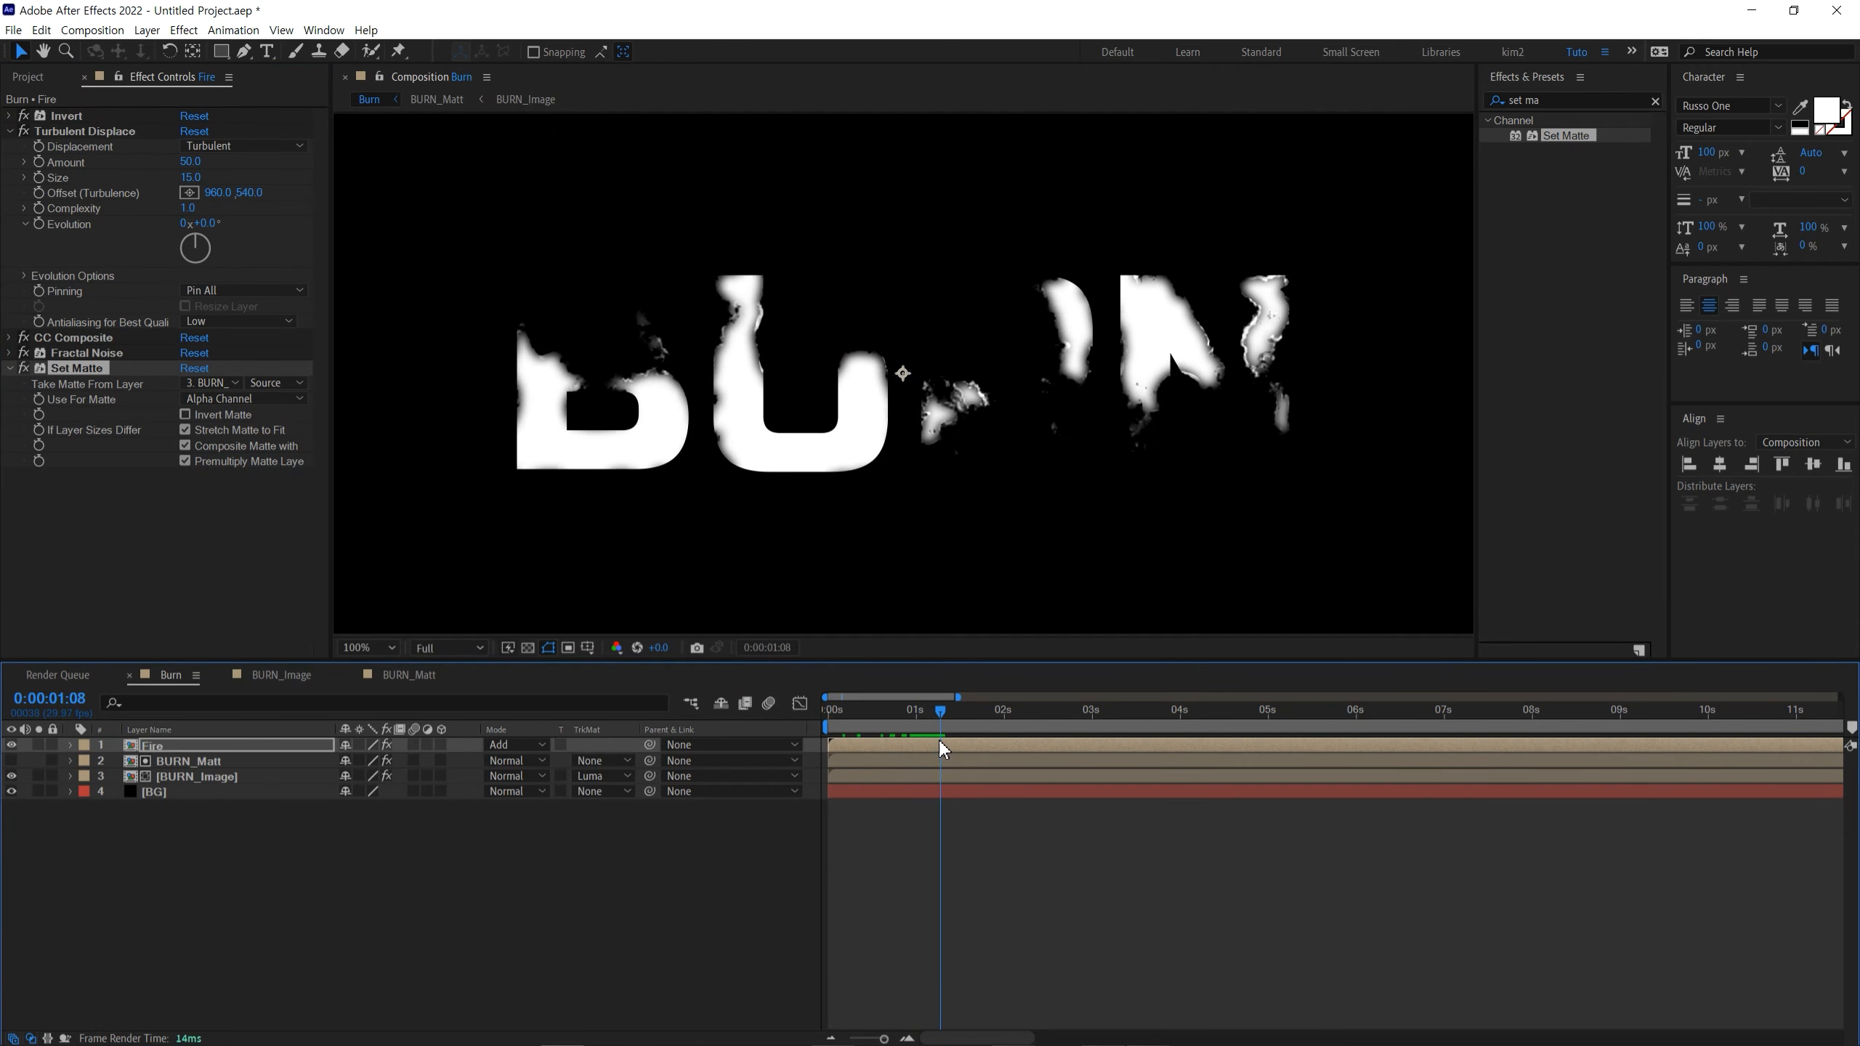
# Step: Apply Tritone to the Fire layer and set its midtones to orange DF7500
pyautogui.click(1560, 98)
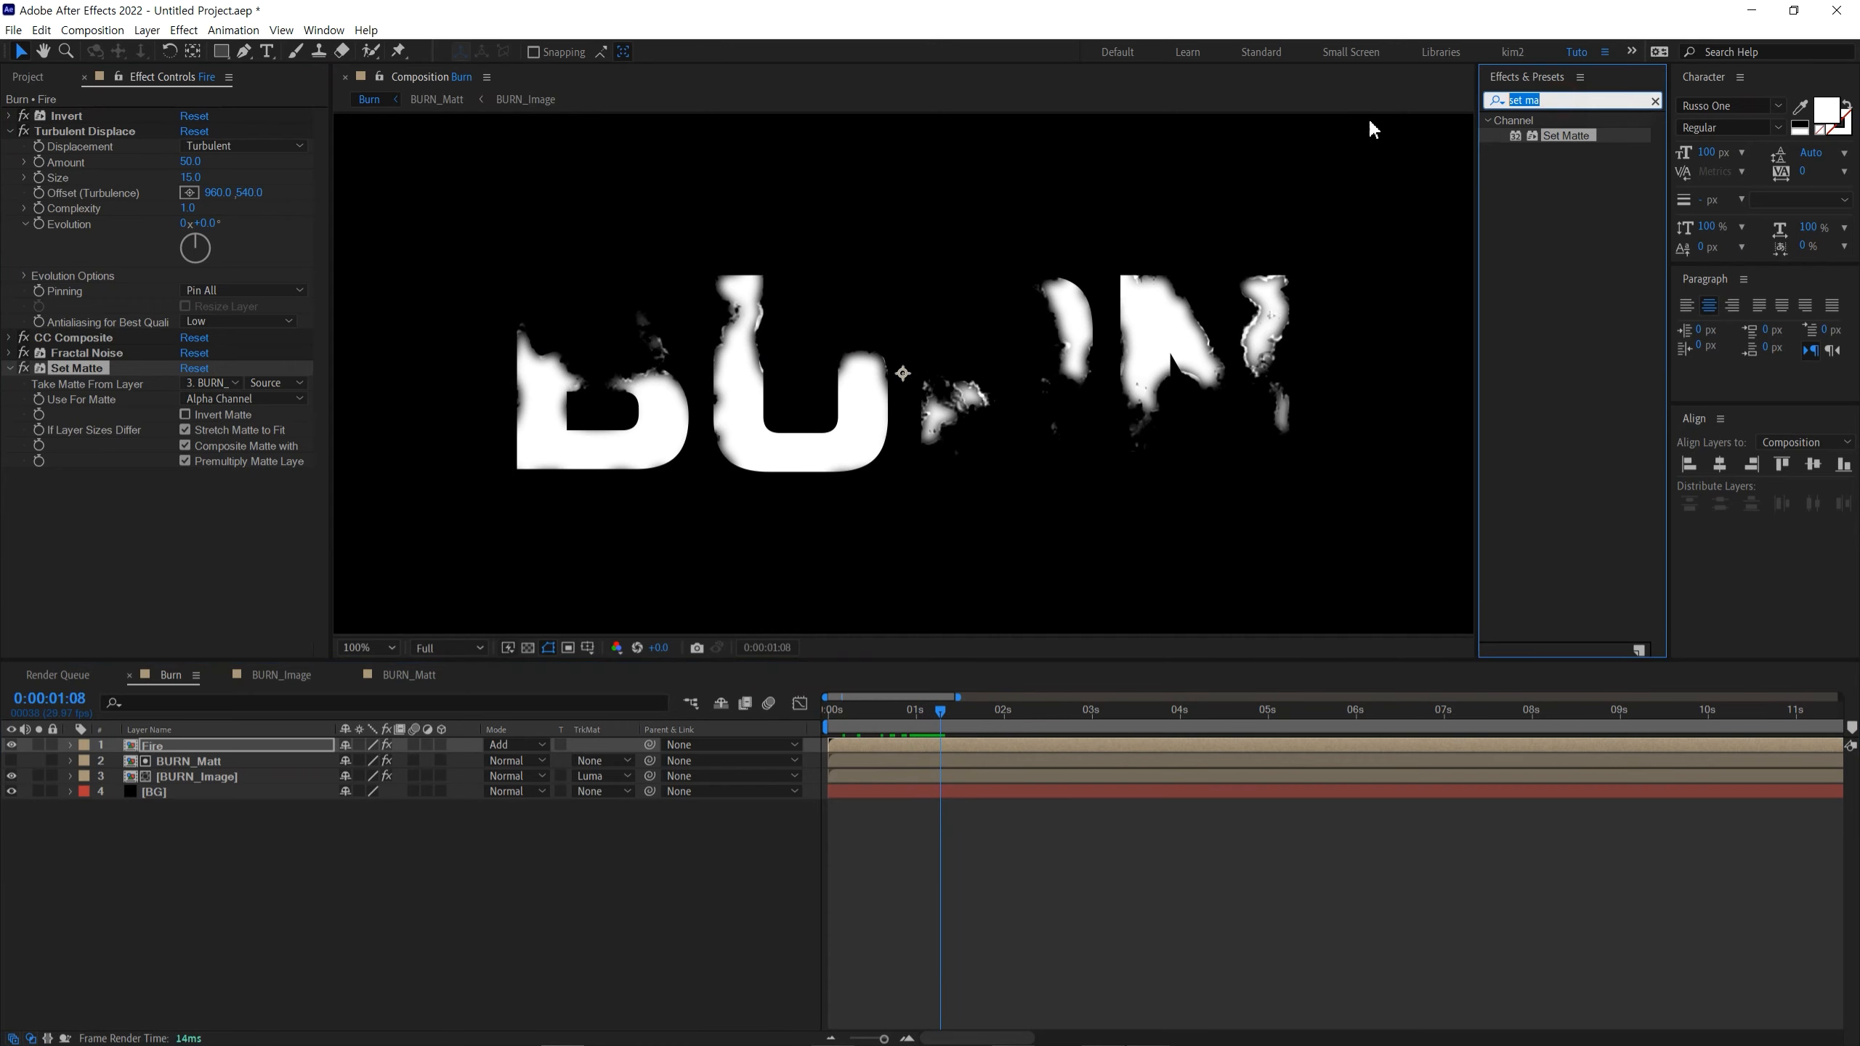
pyautogui.write('tr')
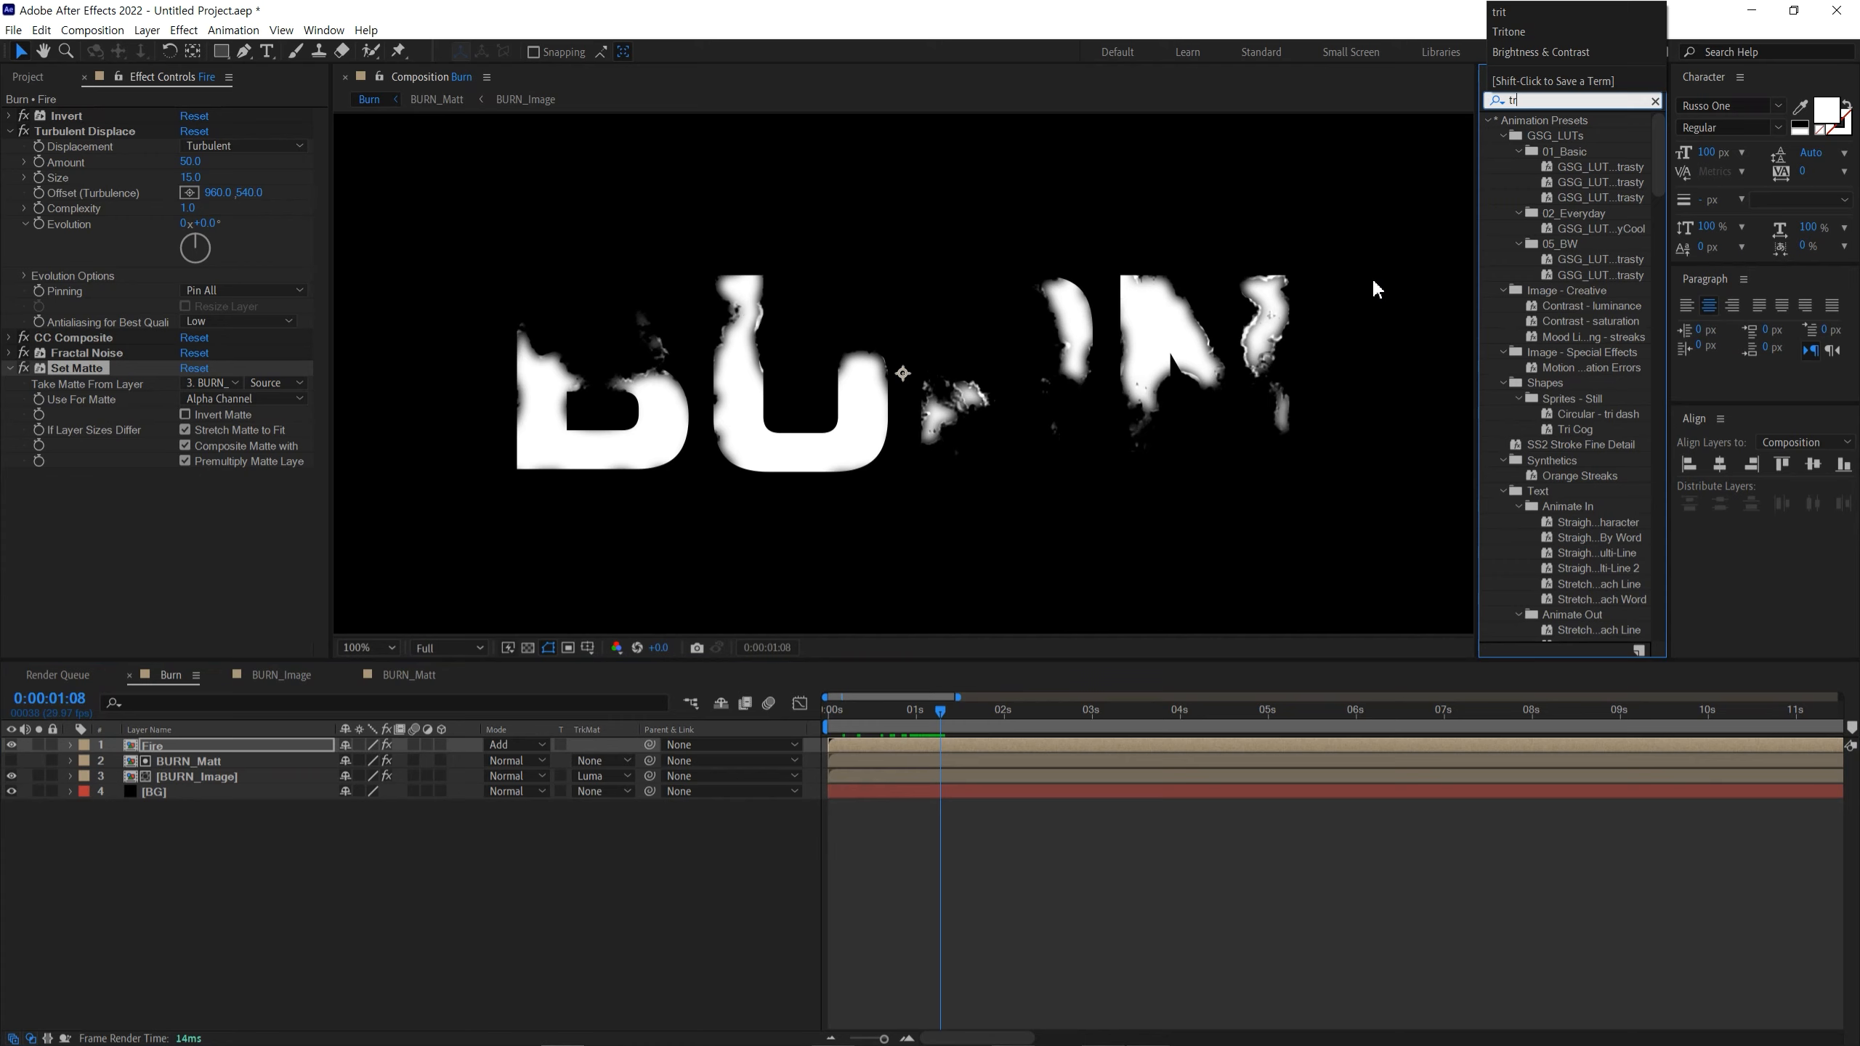
pyautogui.write('it')
pyautogui.moveTo(1567, 198); pyautogui.dragTo(225, 503)
pyautogui.click(192, 507)
pyautogui.moveTo(1104, 814); pyautogui.dragTo(1152, 705)
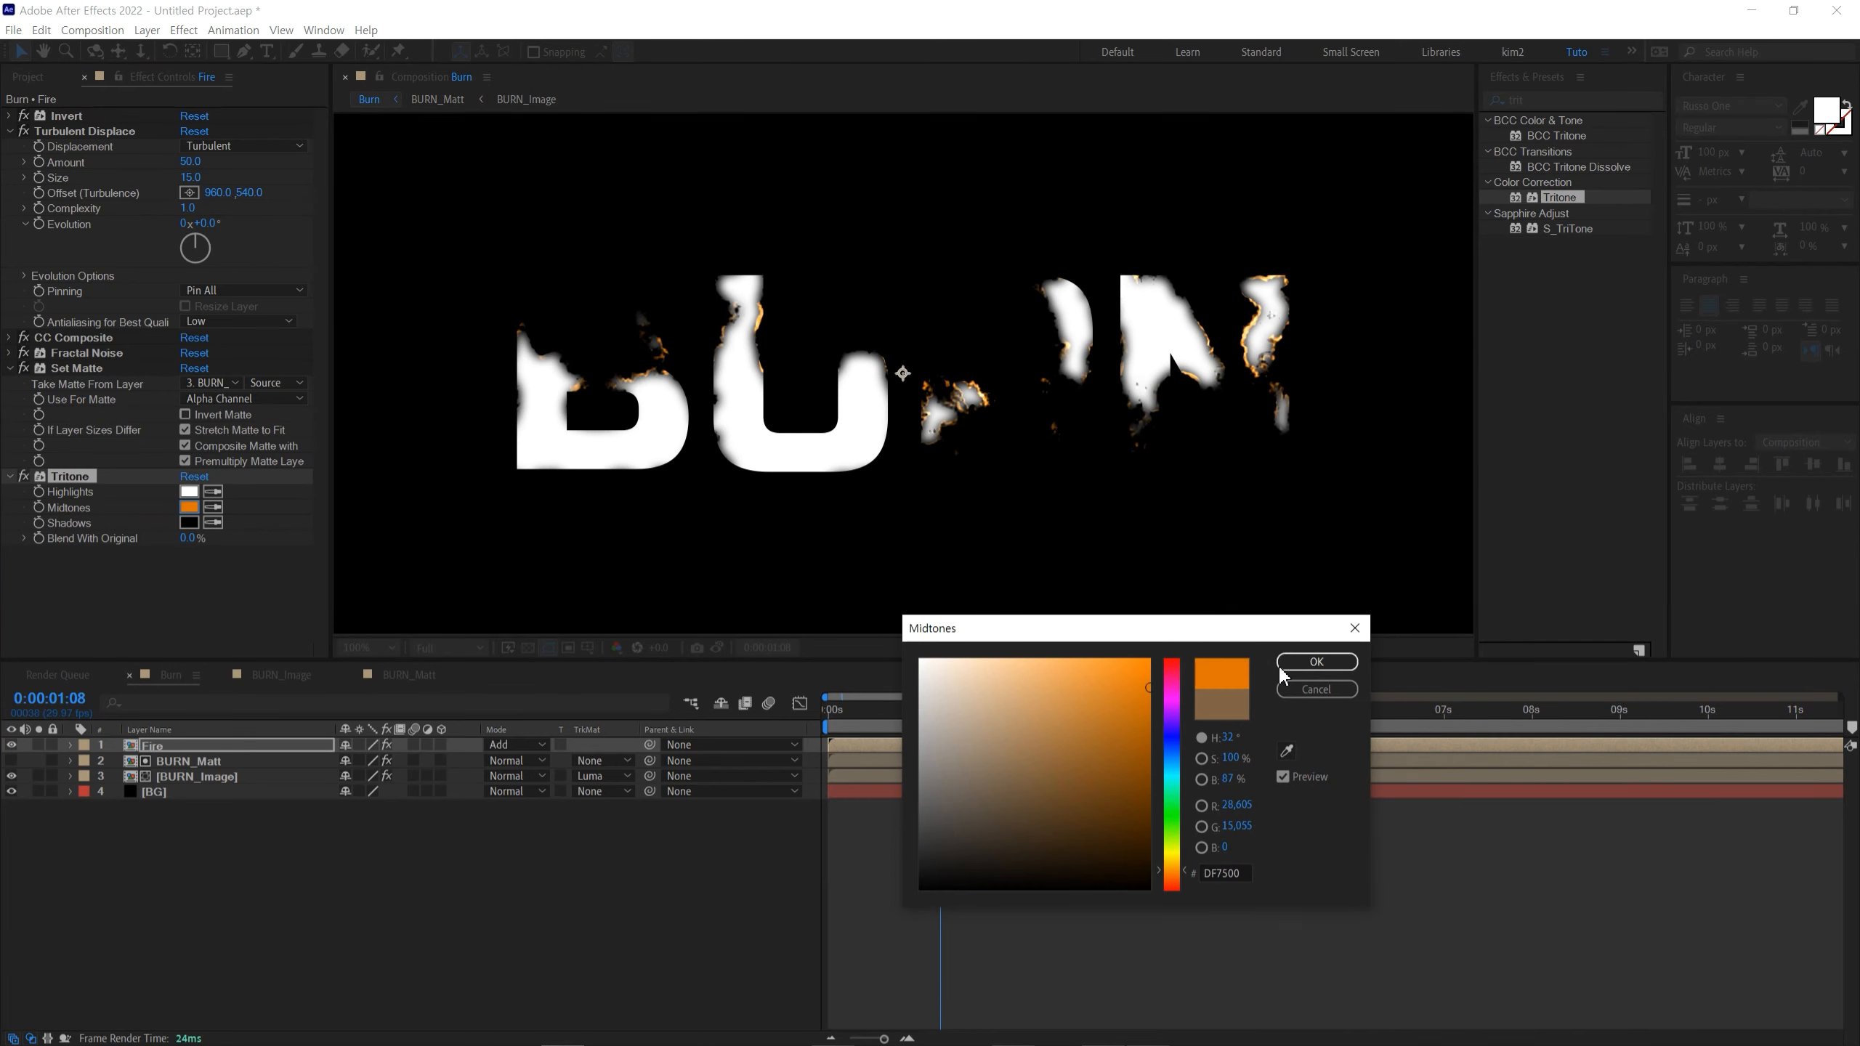
pyautogui.click(1317, 662)
# Step: Set the Tritone highlights to a saturated red-orange and preview the colored burning edges
pyautogui.click(198, 493)
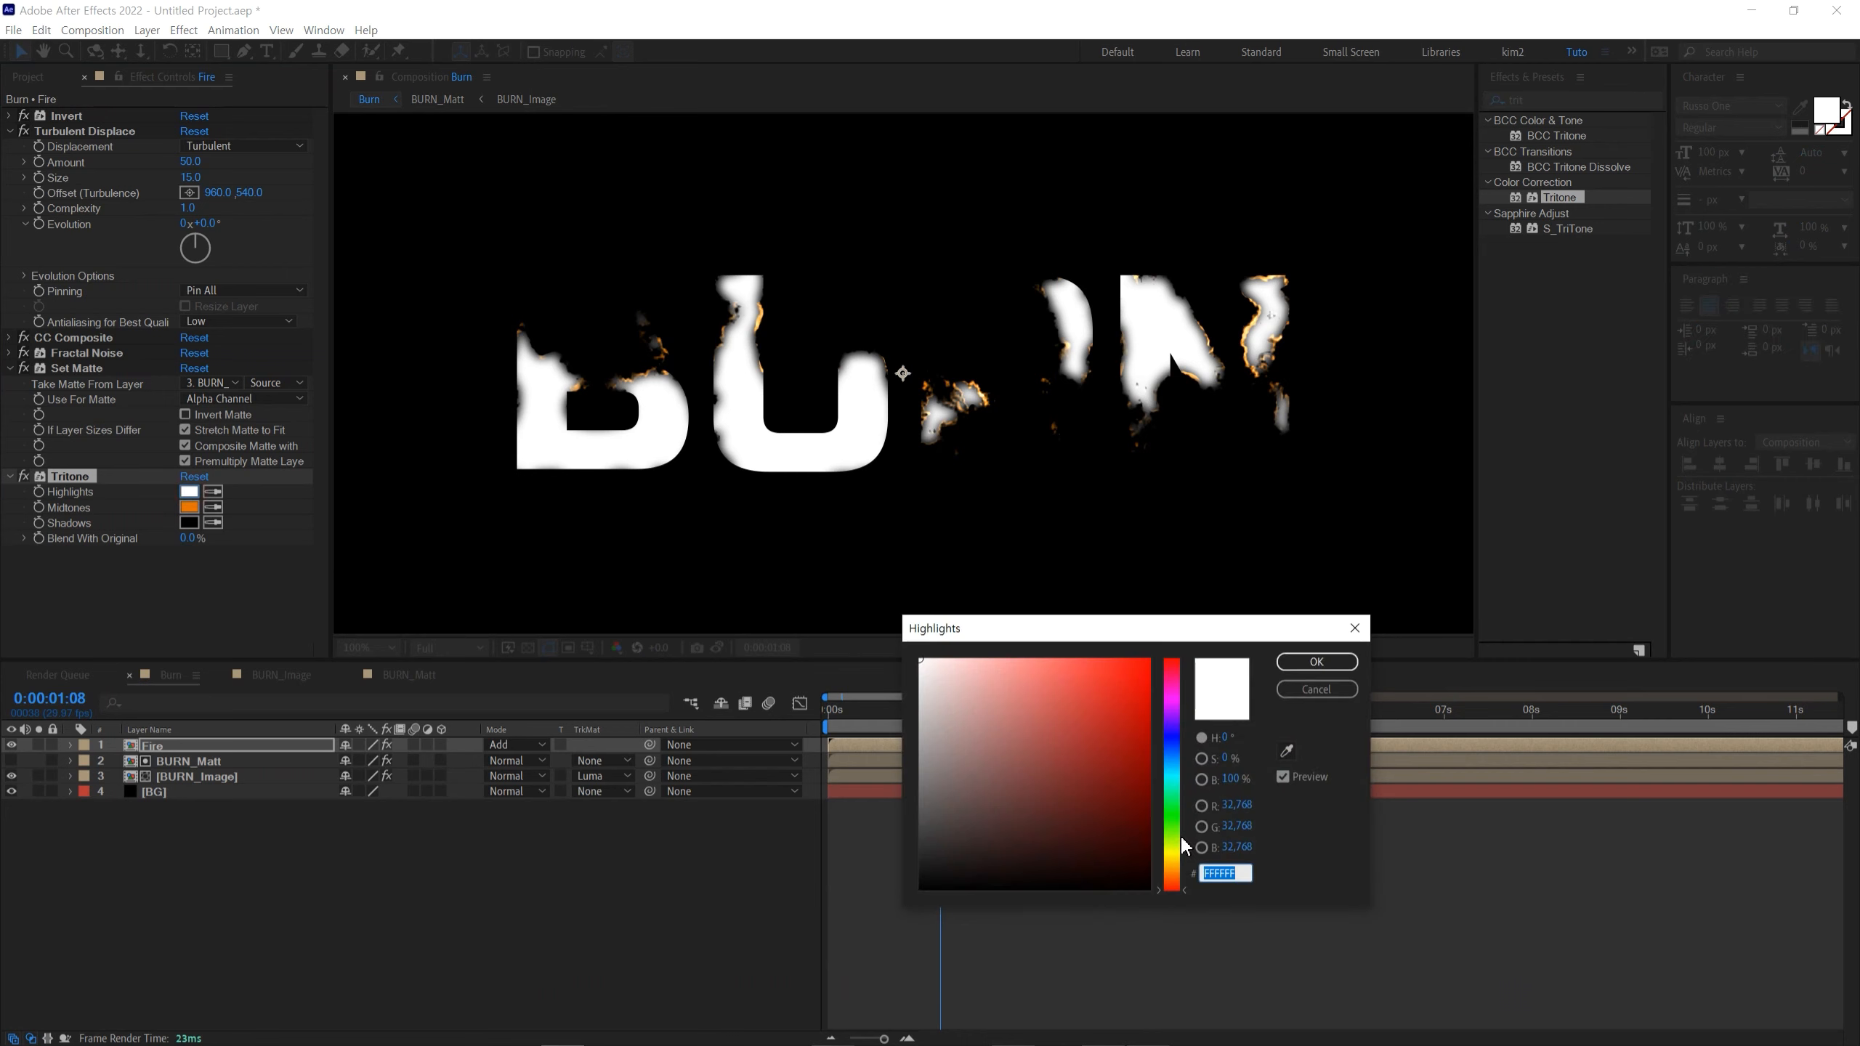
pyautogui.click(1171, 879)
pyautogui.moveTo(1115, 851); pyautogui.dragTo(1227, 664)
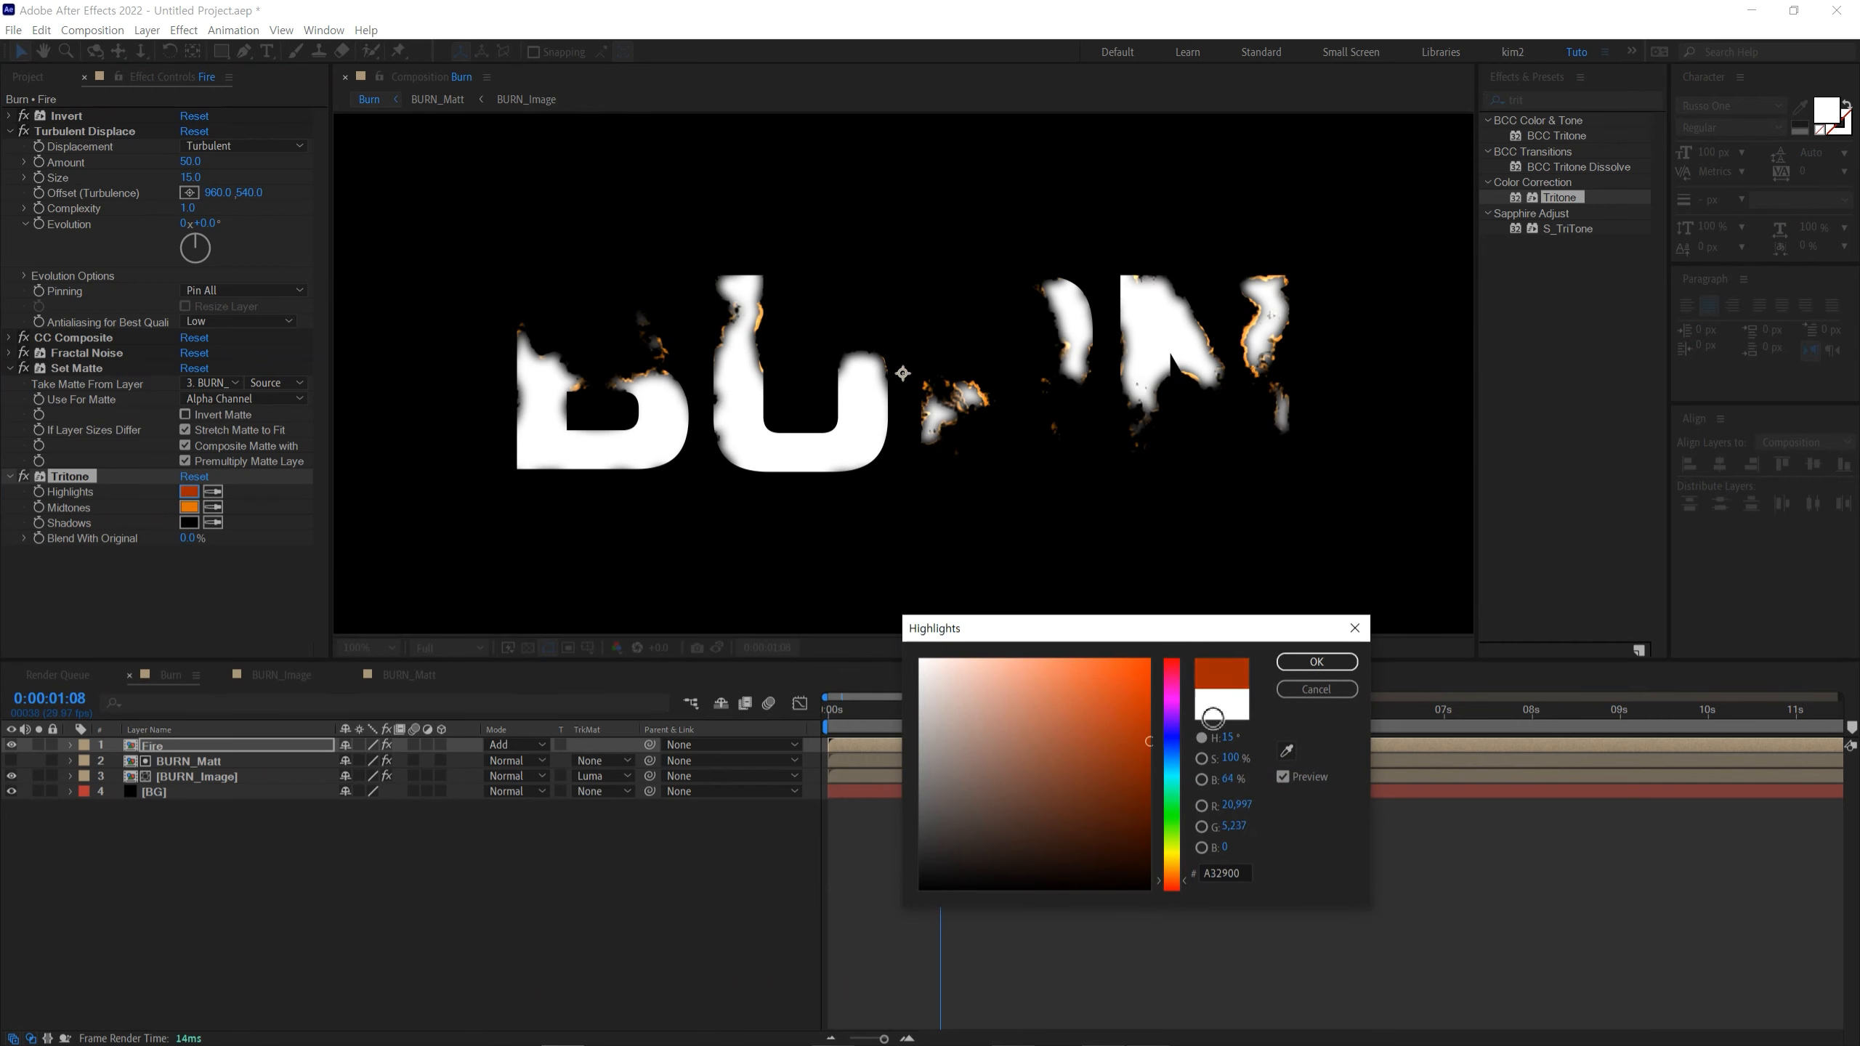
pyautogui.click(1316, 663)
pyautogui.moveTo(854, 712)
pyautogui.mouseDown()
pyautogui.moveTo(980, 745)
pyautogui.moveTo(934, 743)
pyautogui.mouseUp()
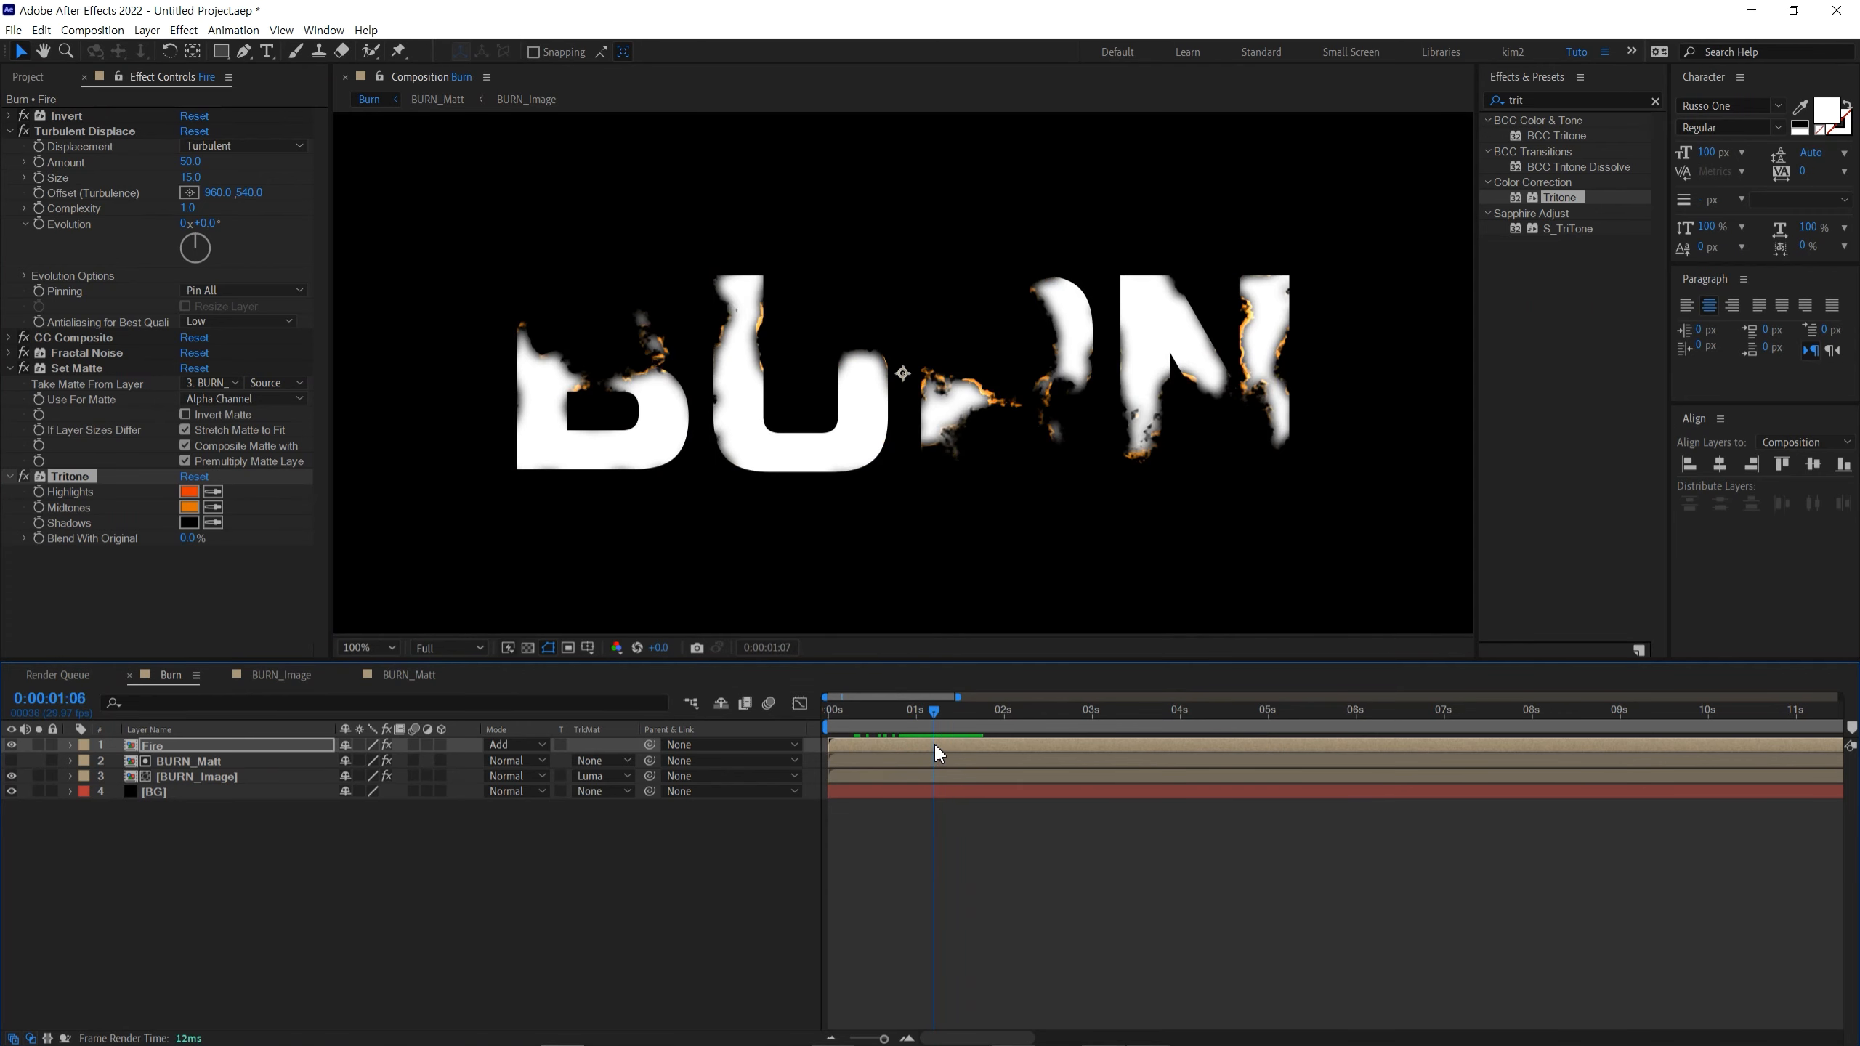
# Step: Apply Deep Glow to the Fire layer with an exposure of 0.8 and preview the glowing edges
pyautogui.click(1549, 93)
pyautogui.write('deep')
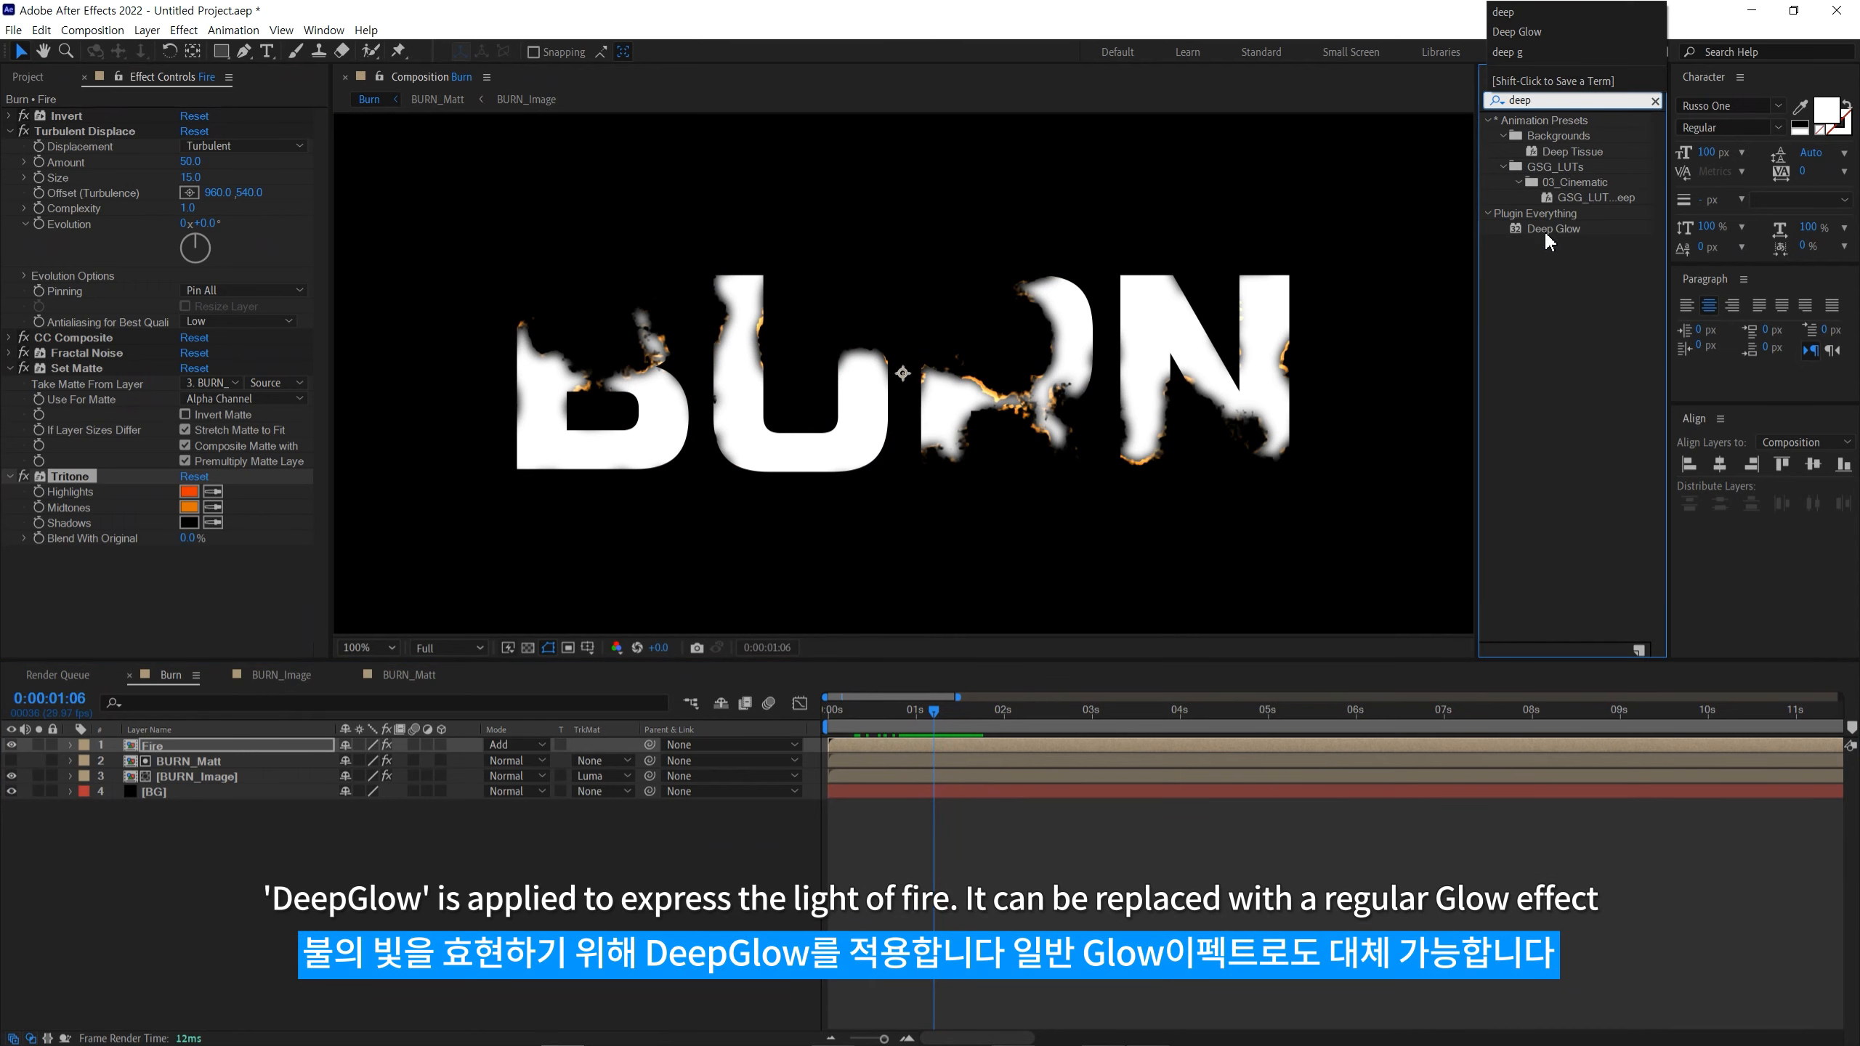
pyautogui.moveTo(1549, 242); pyautogui.dragTo(151, 565)
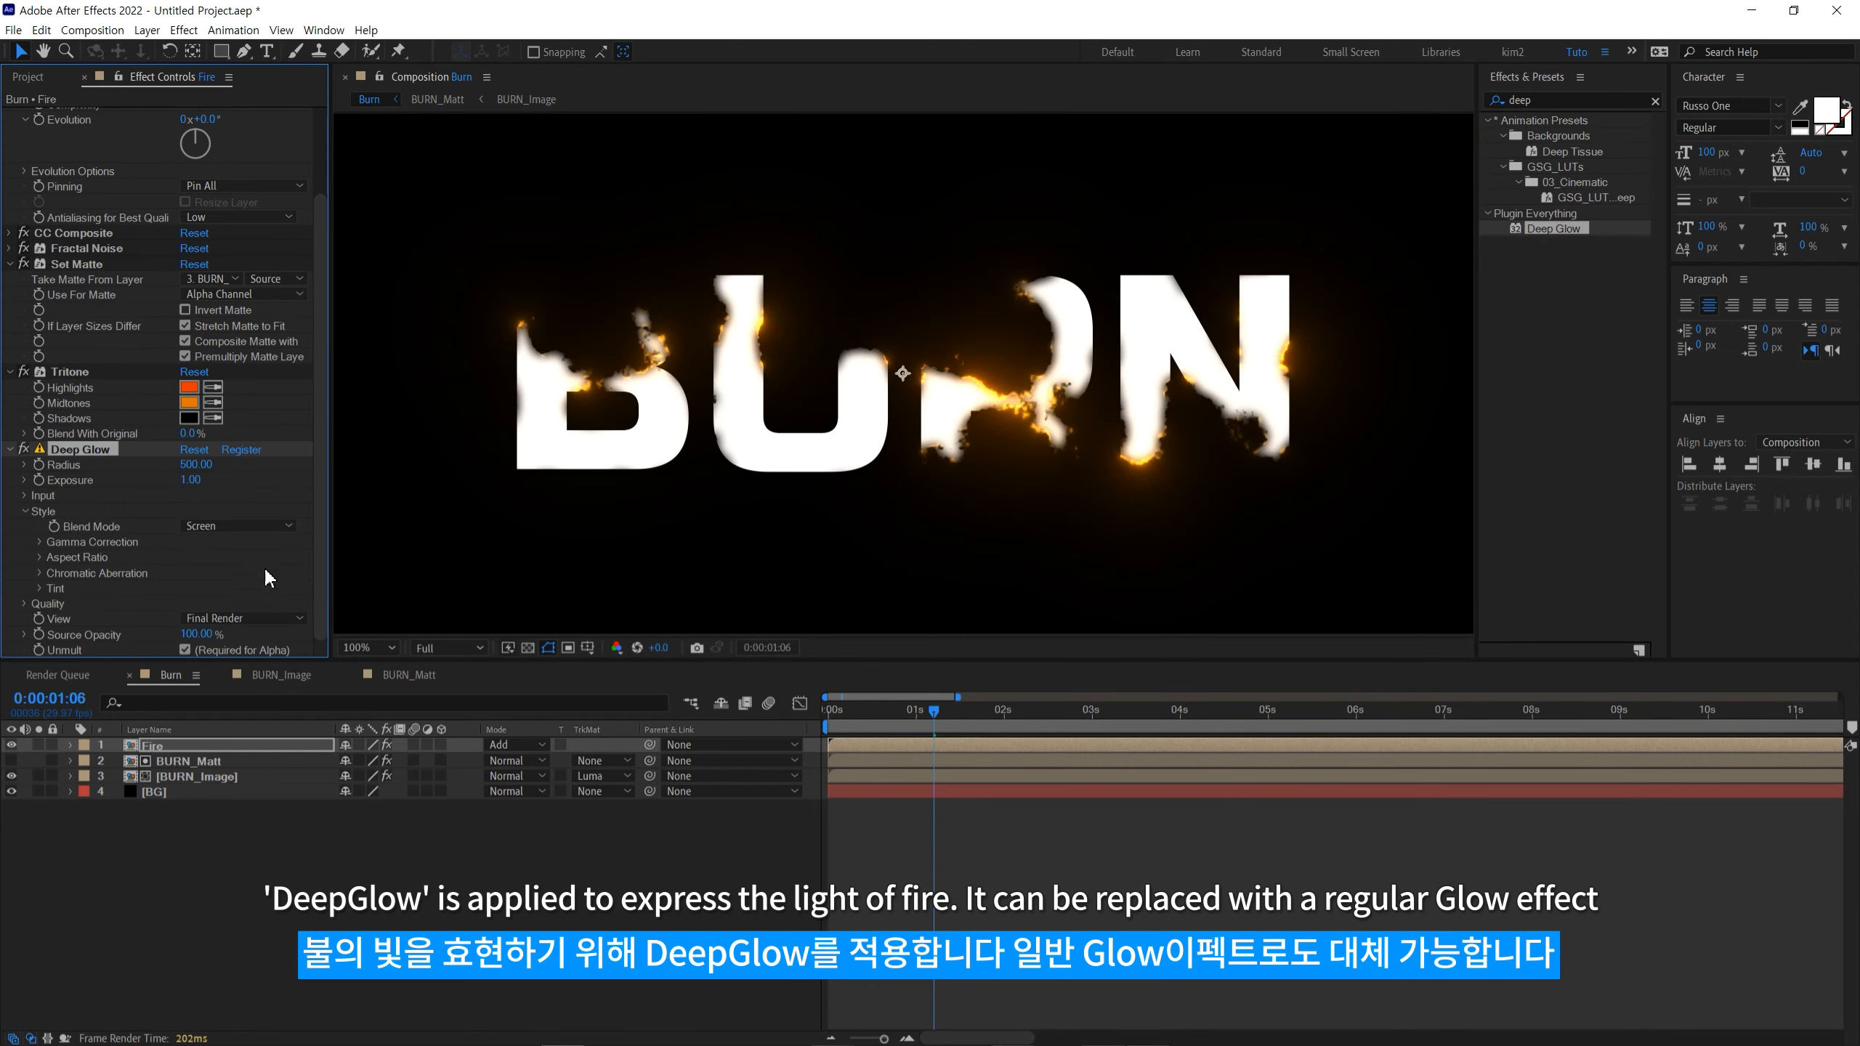
pyautogui.click(190, 480)
pyautogui.write('0.8')
pyautogui.press('space')
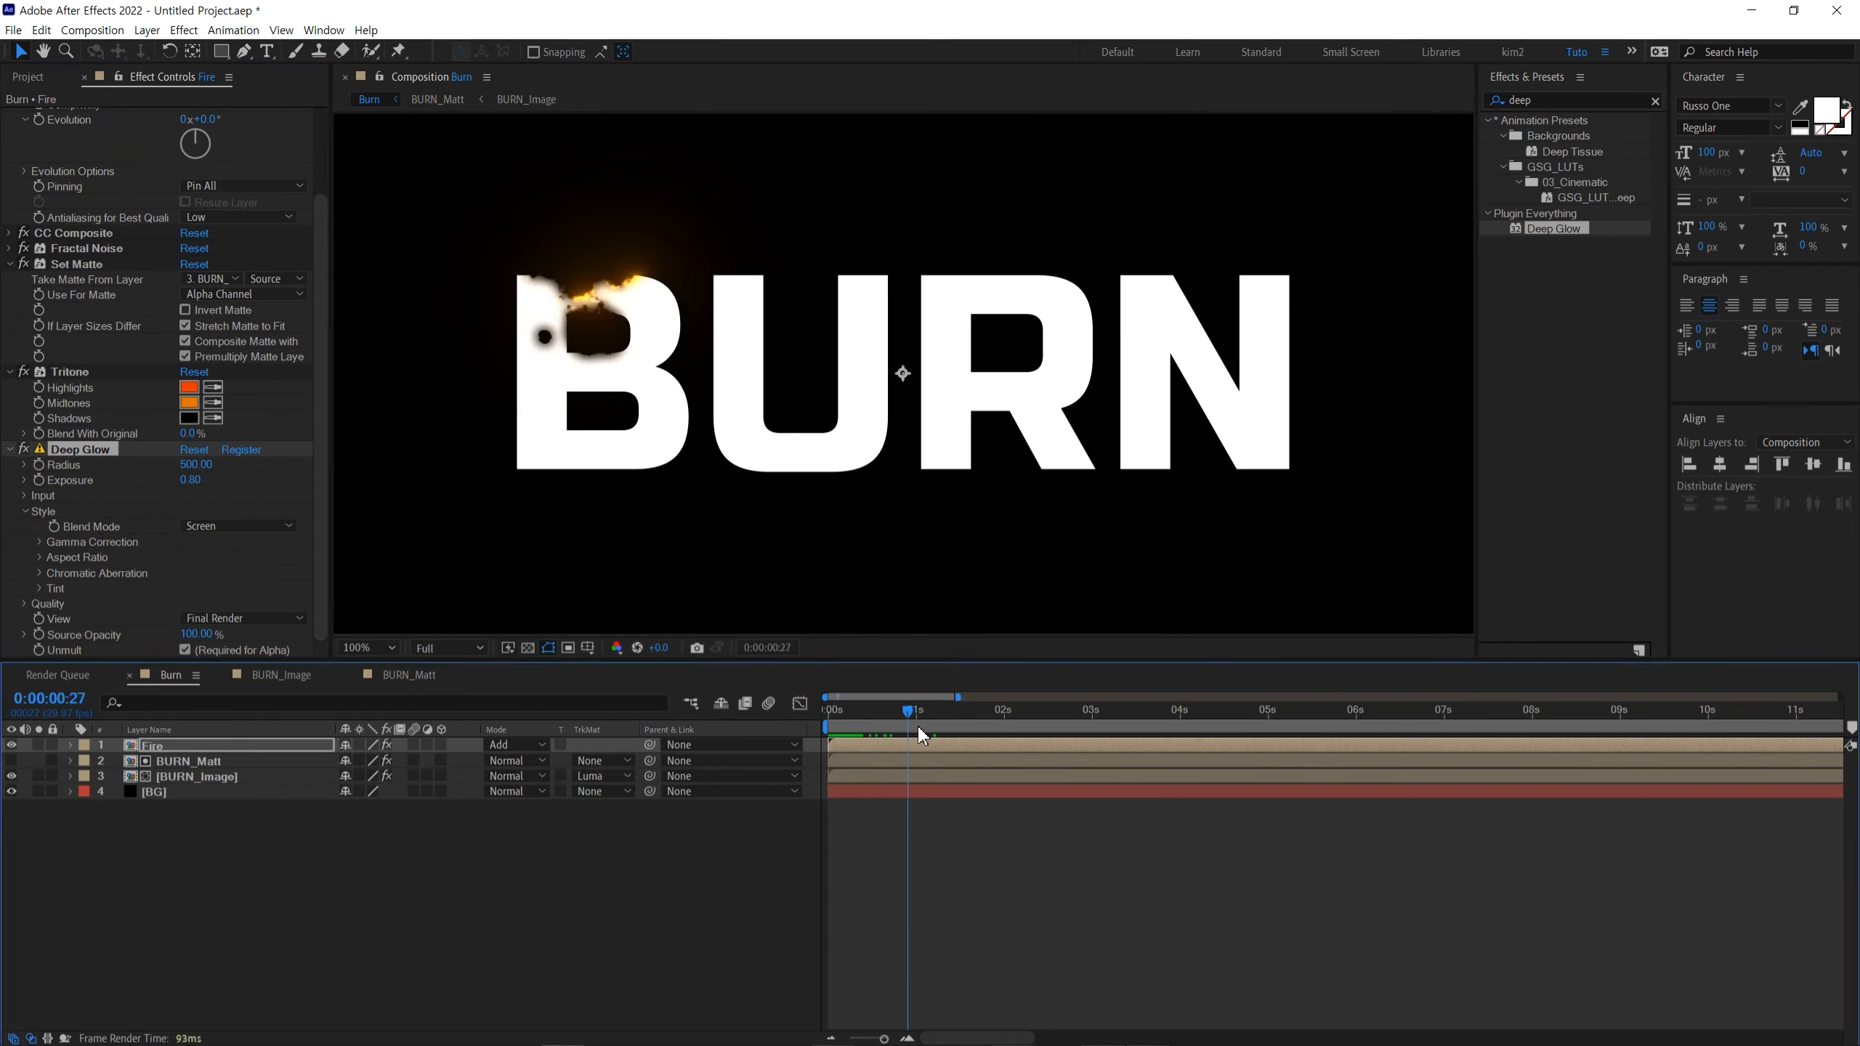
pyautogui.moveTo(959, 738); pyautogui.dragTo(937, 748)
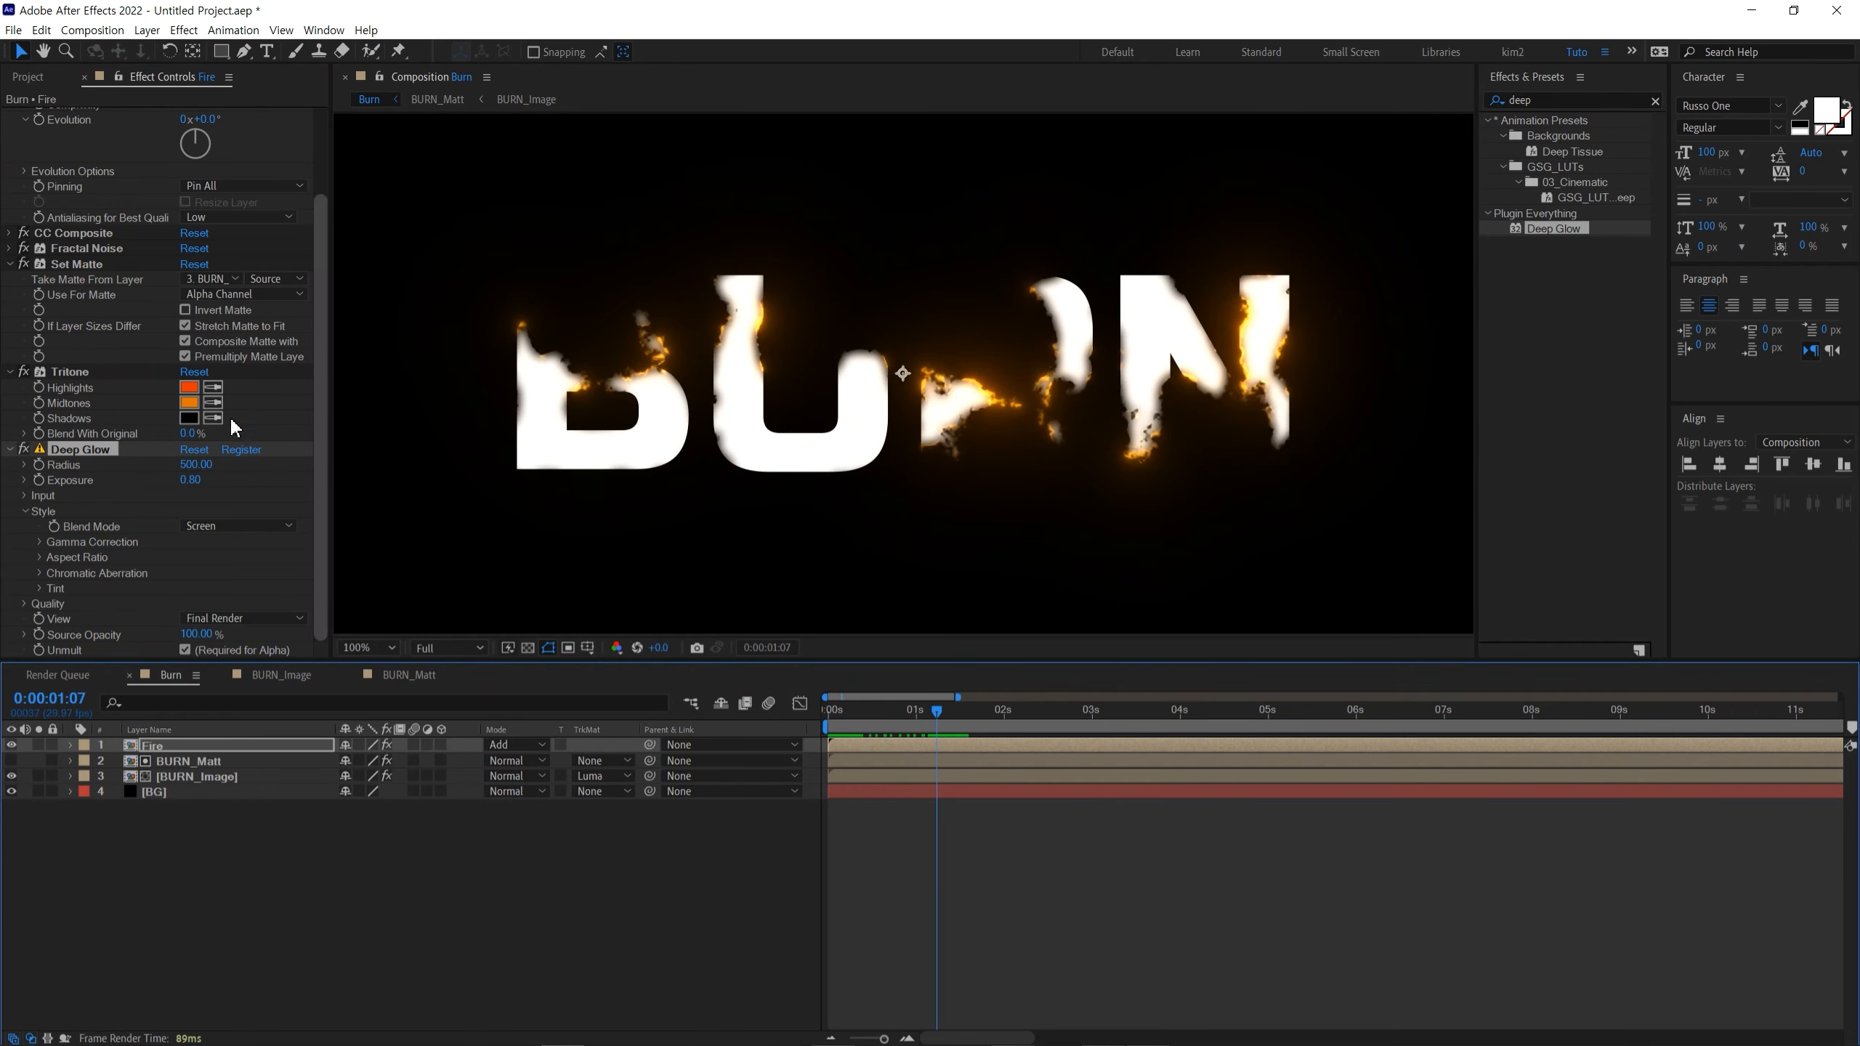
# Step: Set the Fire layer's Turbulent Displace size to 18 and preview the burn
pyautogui.scroll(3, 152, 394)
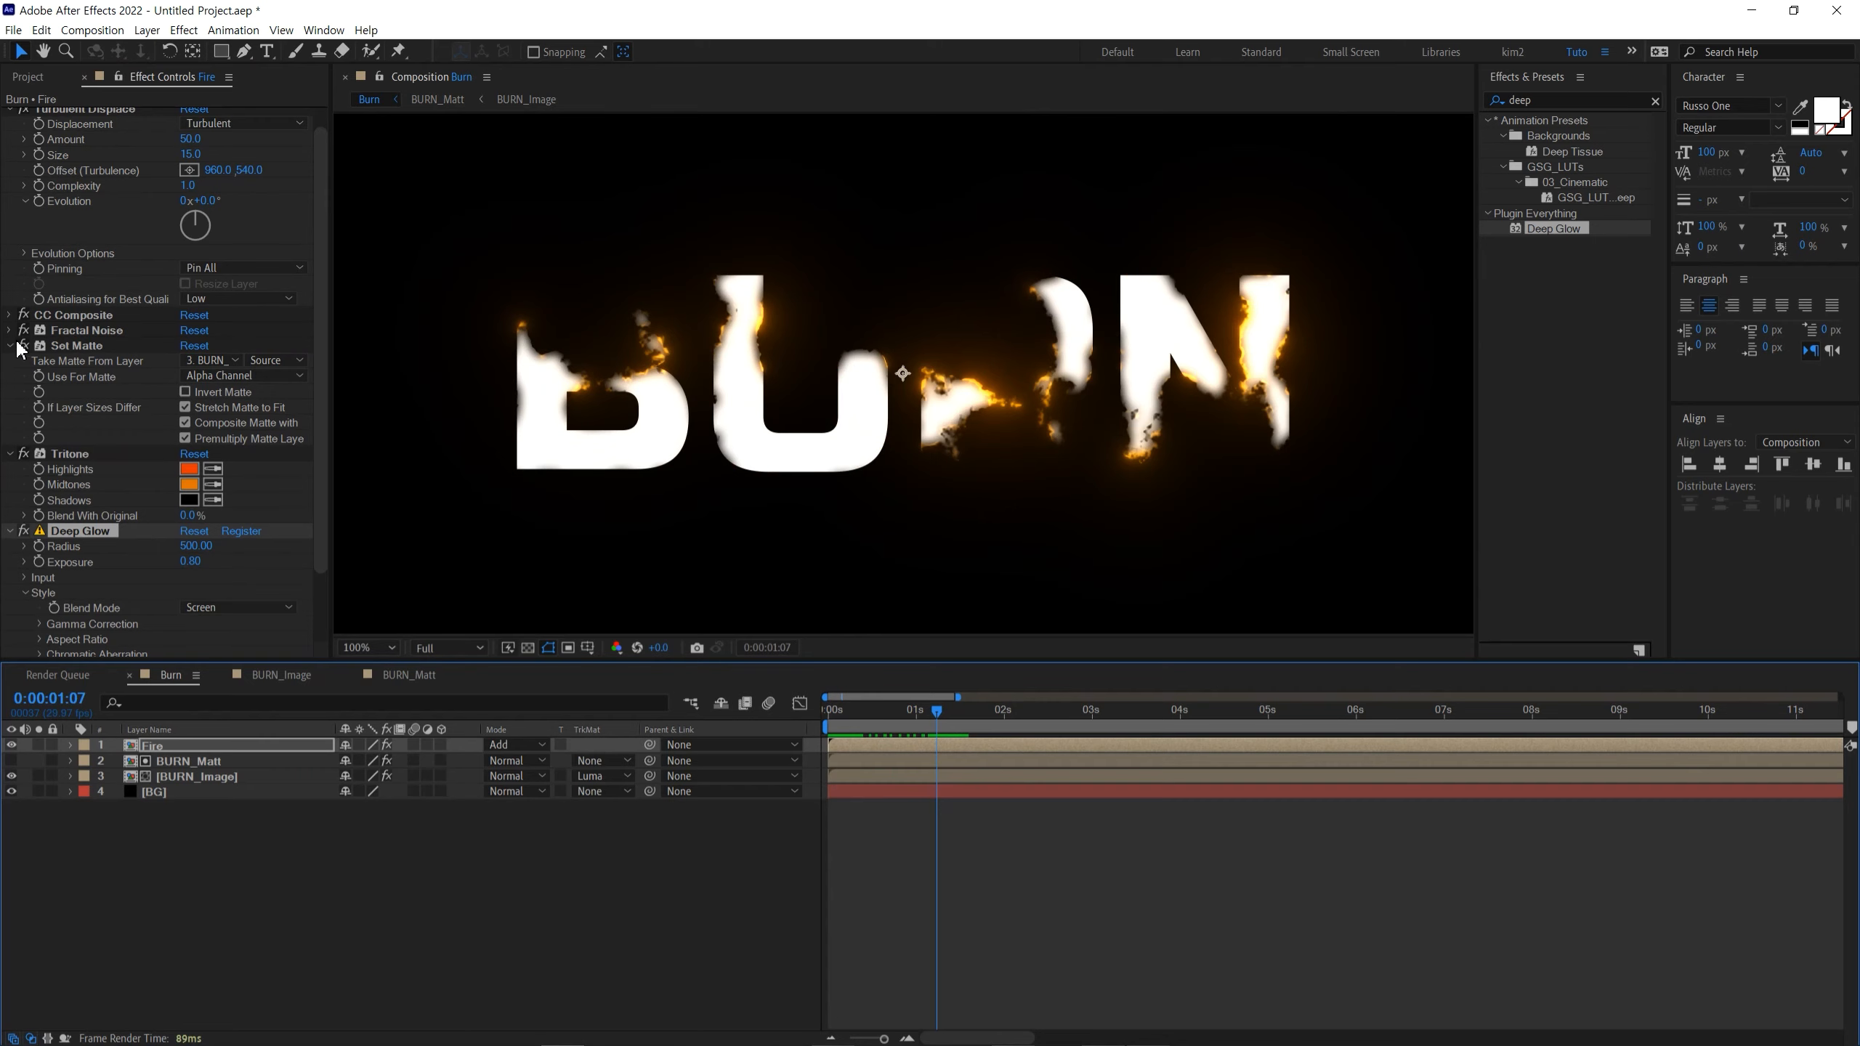
pyautogui.scroll(1, 29, 327)
pyautogui.moveTo(196, 180)
pyautogui.mouseDown()
pyautogui.moveTo(152, 180)
pyautogui.moveTo(188, 175)
pyautogui.mouseUp()
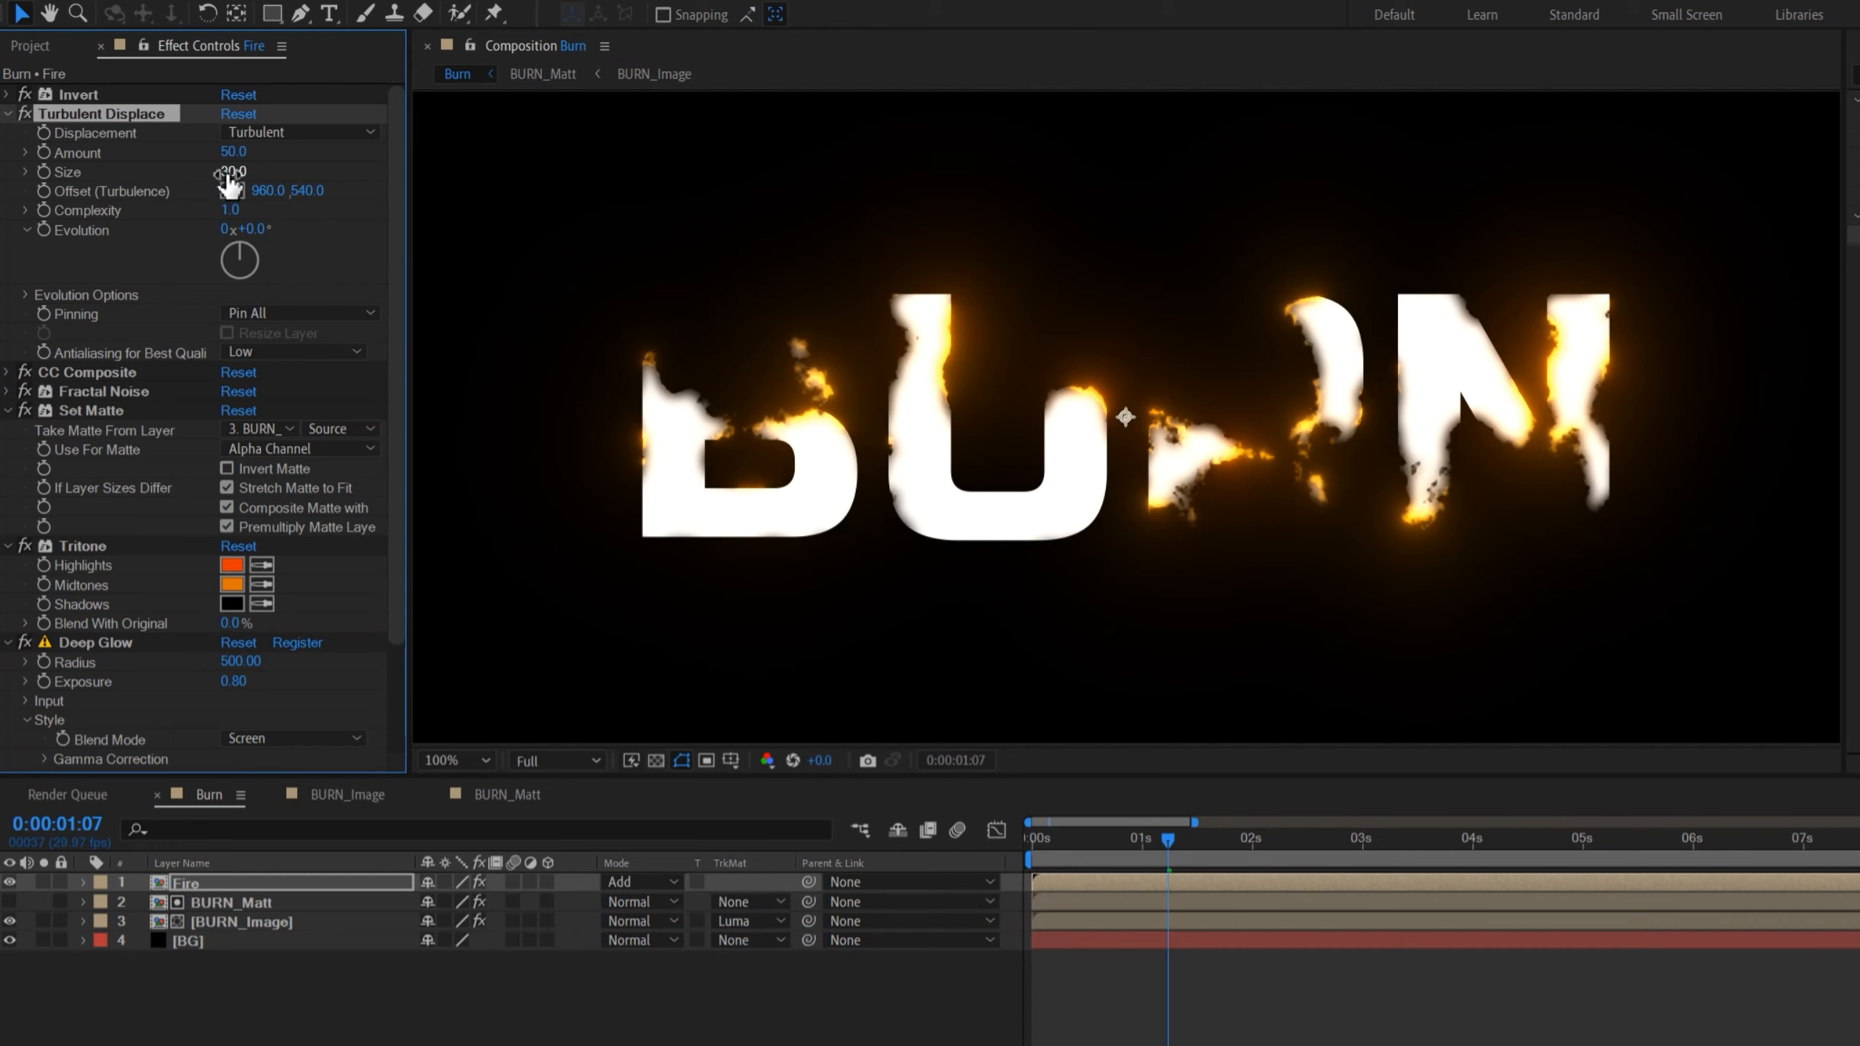
pyautogui.moveTo(207, 168); pyautogui.dragTo(196, 165)
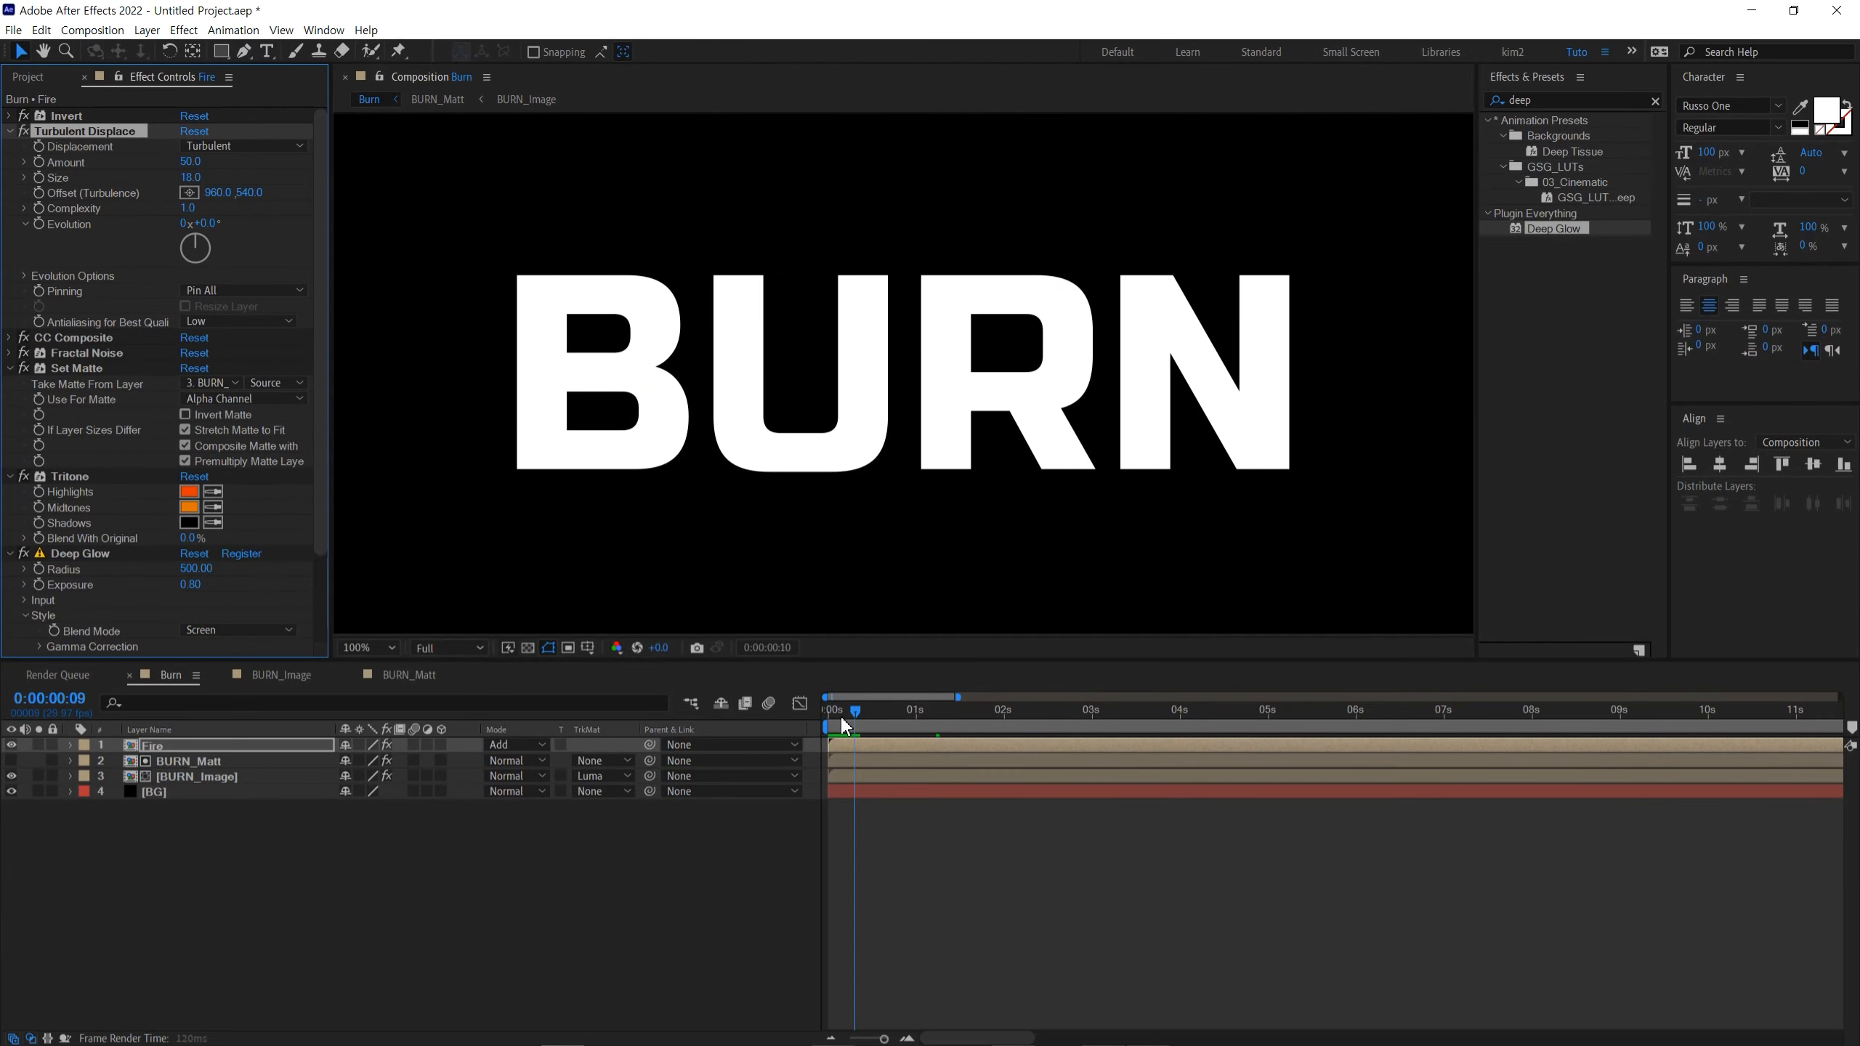
pyautogui.moveTo(843, 724); pyautogui.dragTo(953, 736)
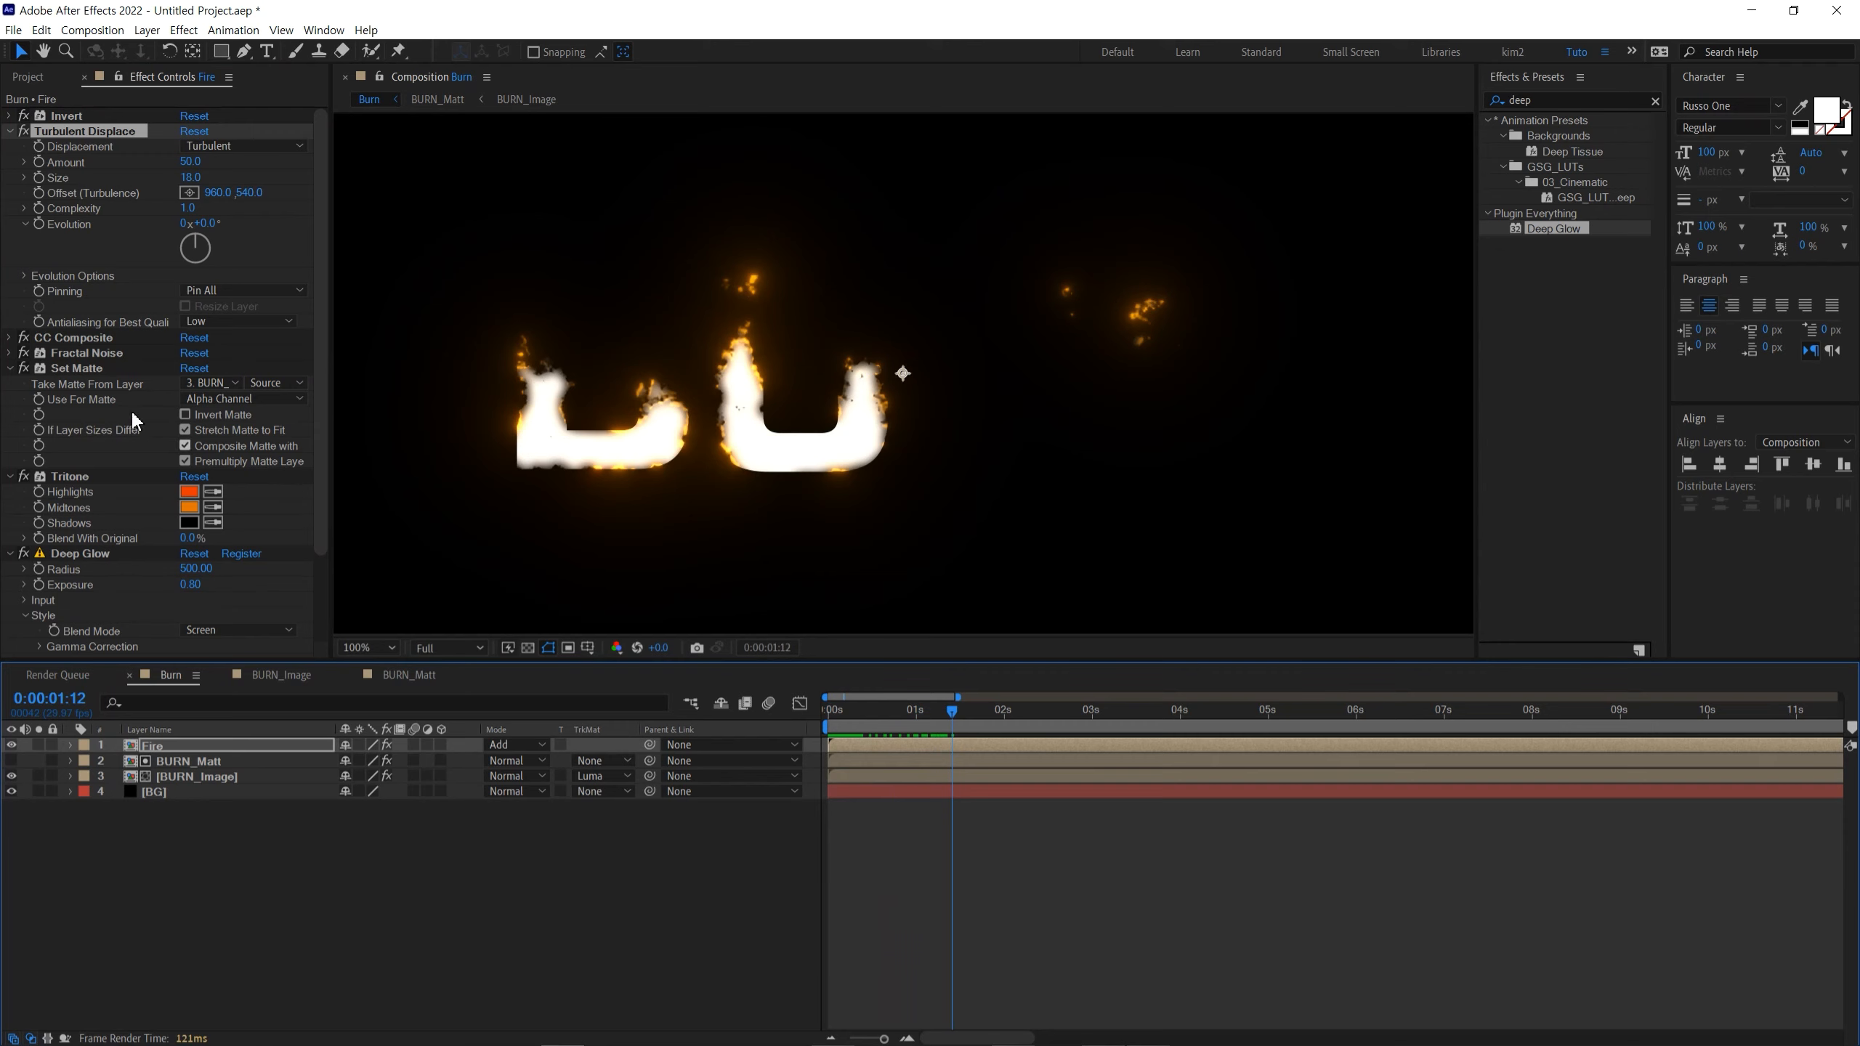
# Step: Set the Fire layer's Fractal Noise brightness to -20 and play back the burn animation
pyautogui.click(11, 368)
pyautogui.click(10, 353)
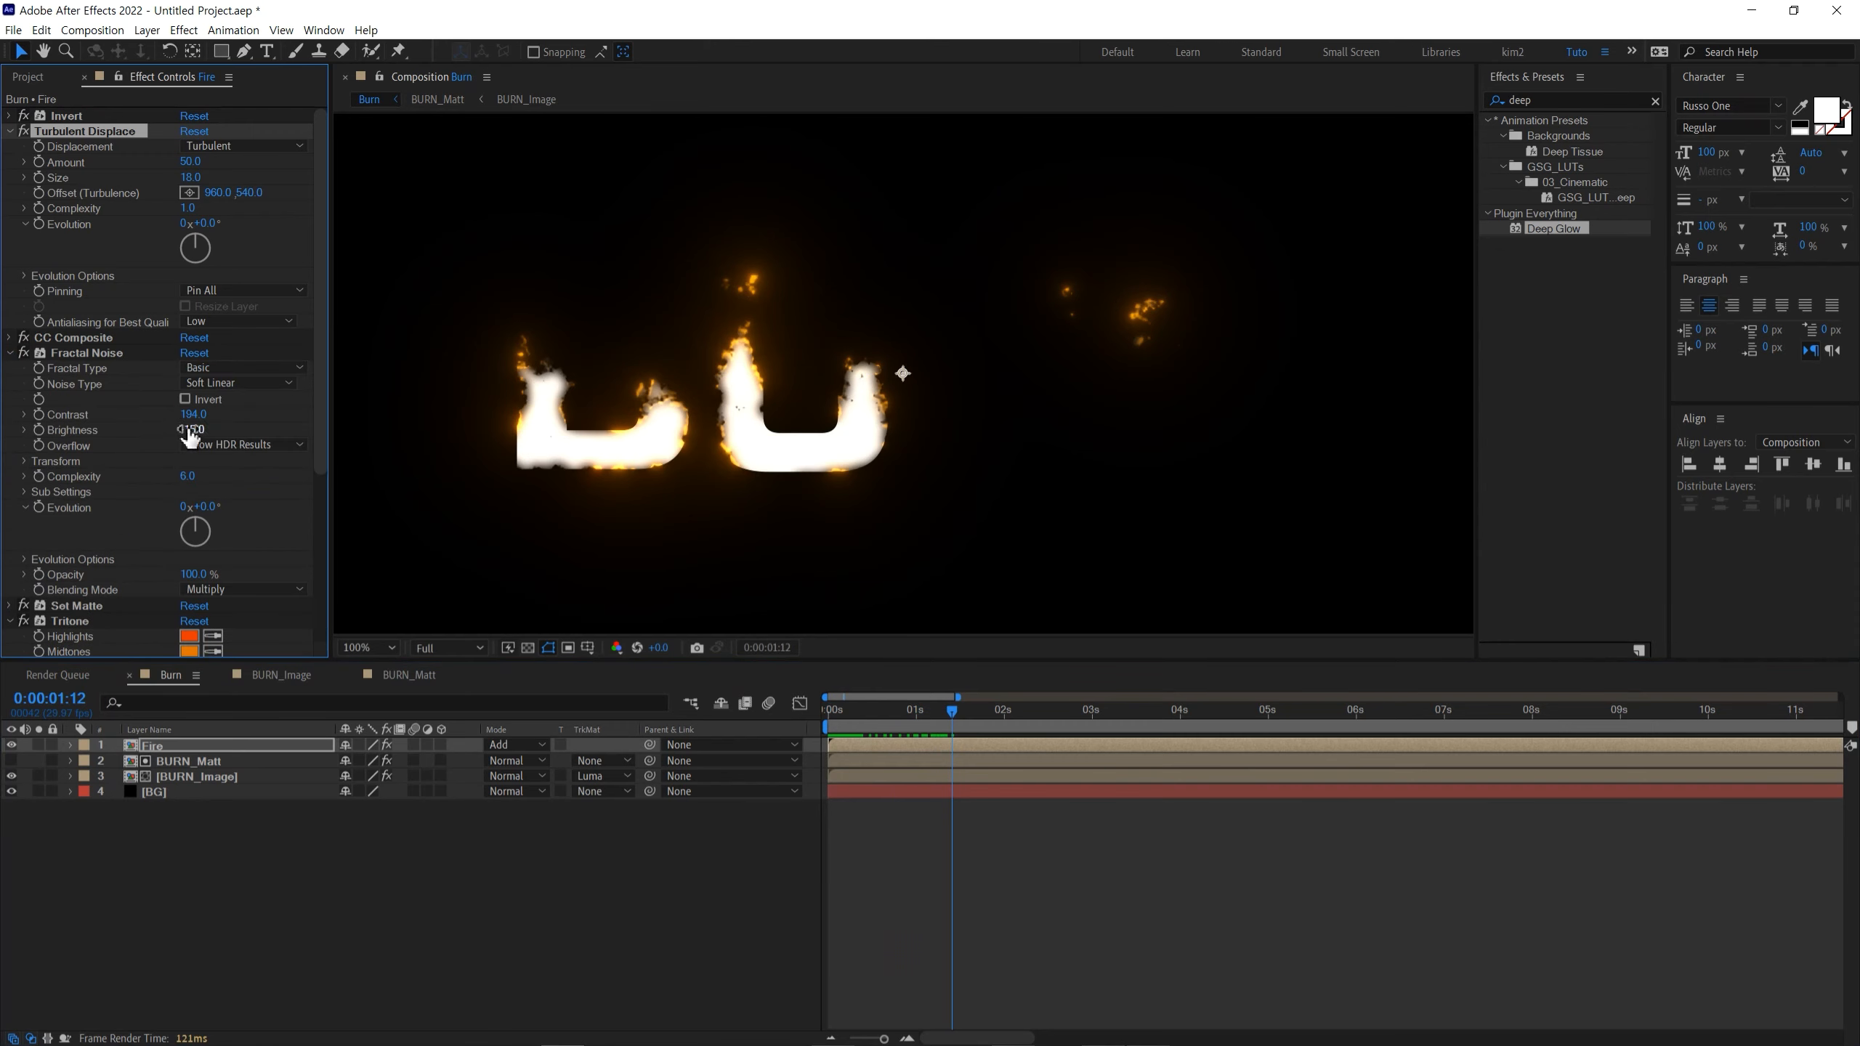
pyautogui.moveTo(191, 428)
pyautogui.mouseDown()
pyautogui.moveTo(161, 432)
pyautogui.moveTo(188, 433)
pyautogui.mouseUp()
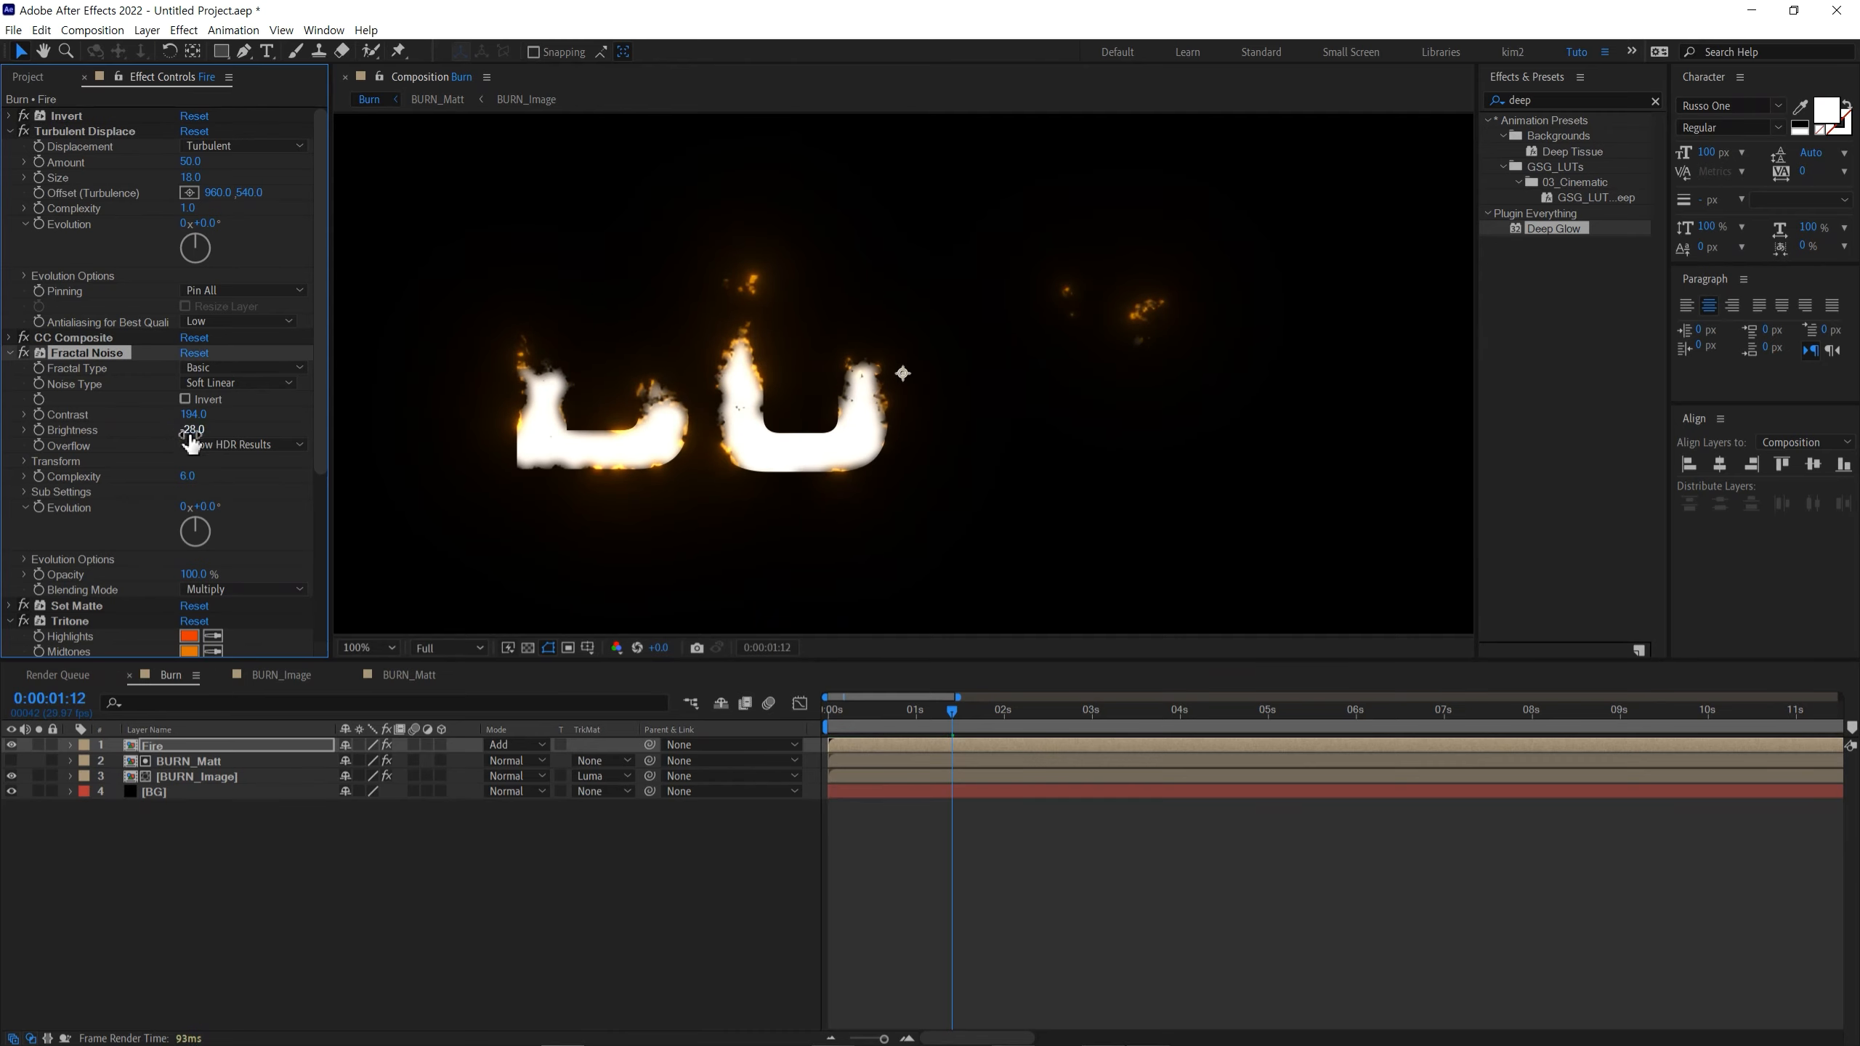
pyautogui.press('Return')
pyautogui.press('space')
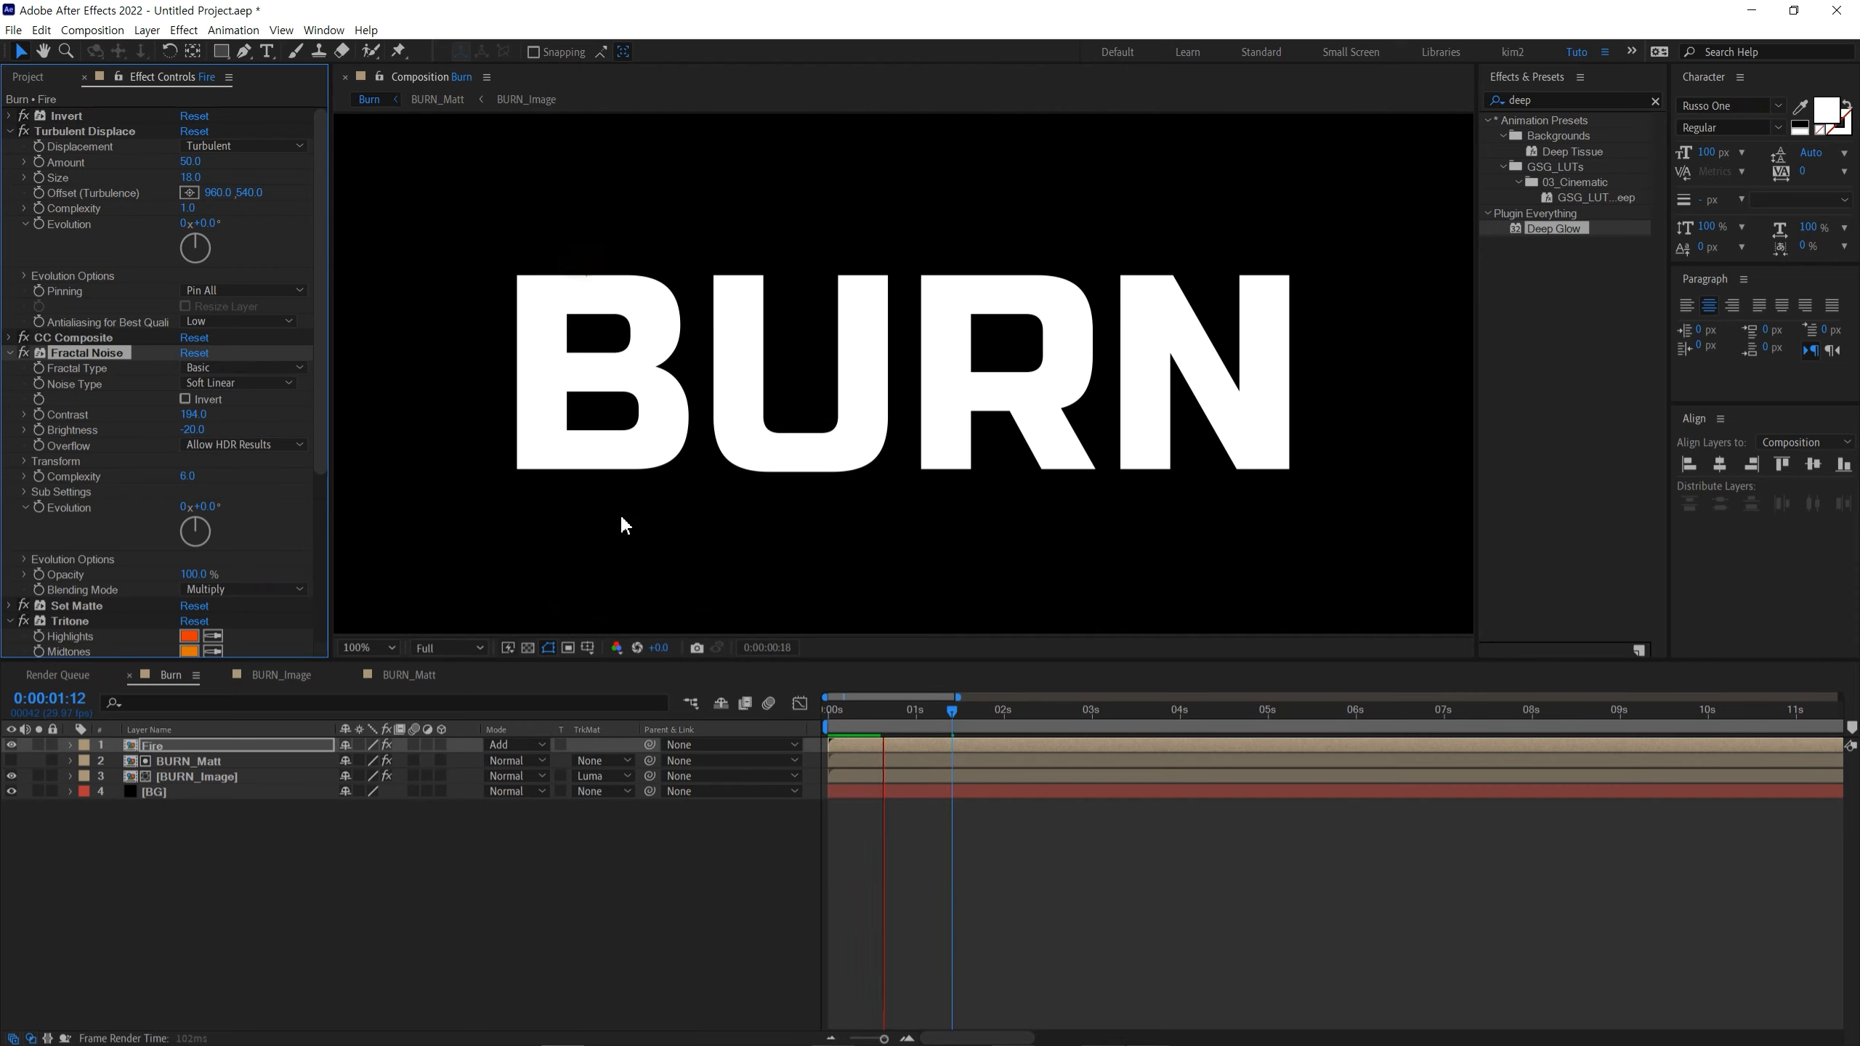
pyautogui.scroll(1, 895, 415)
pyautogui.press('space')
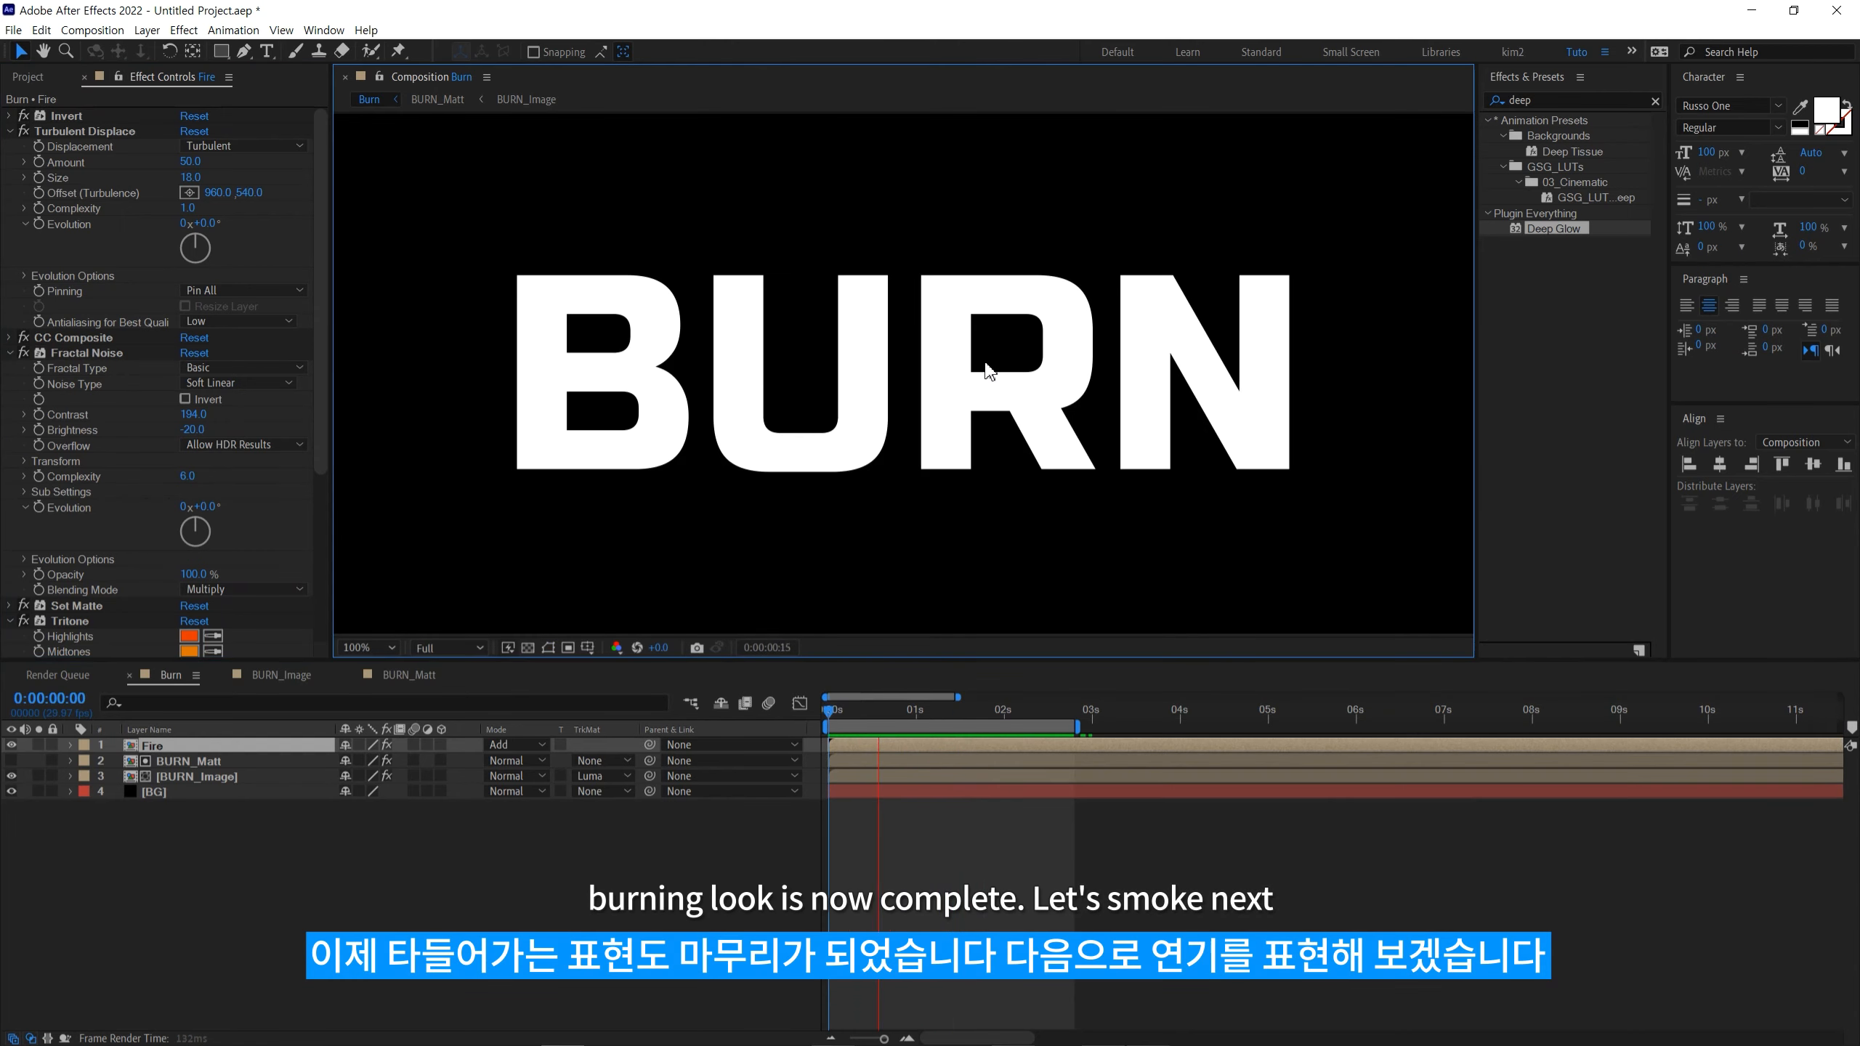
pyautogui.scroll(-1, 986, 363)
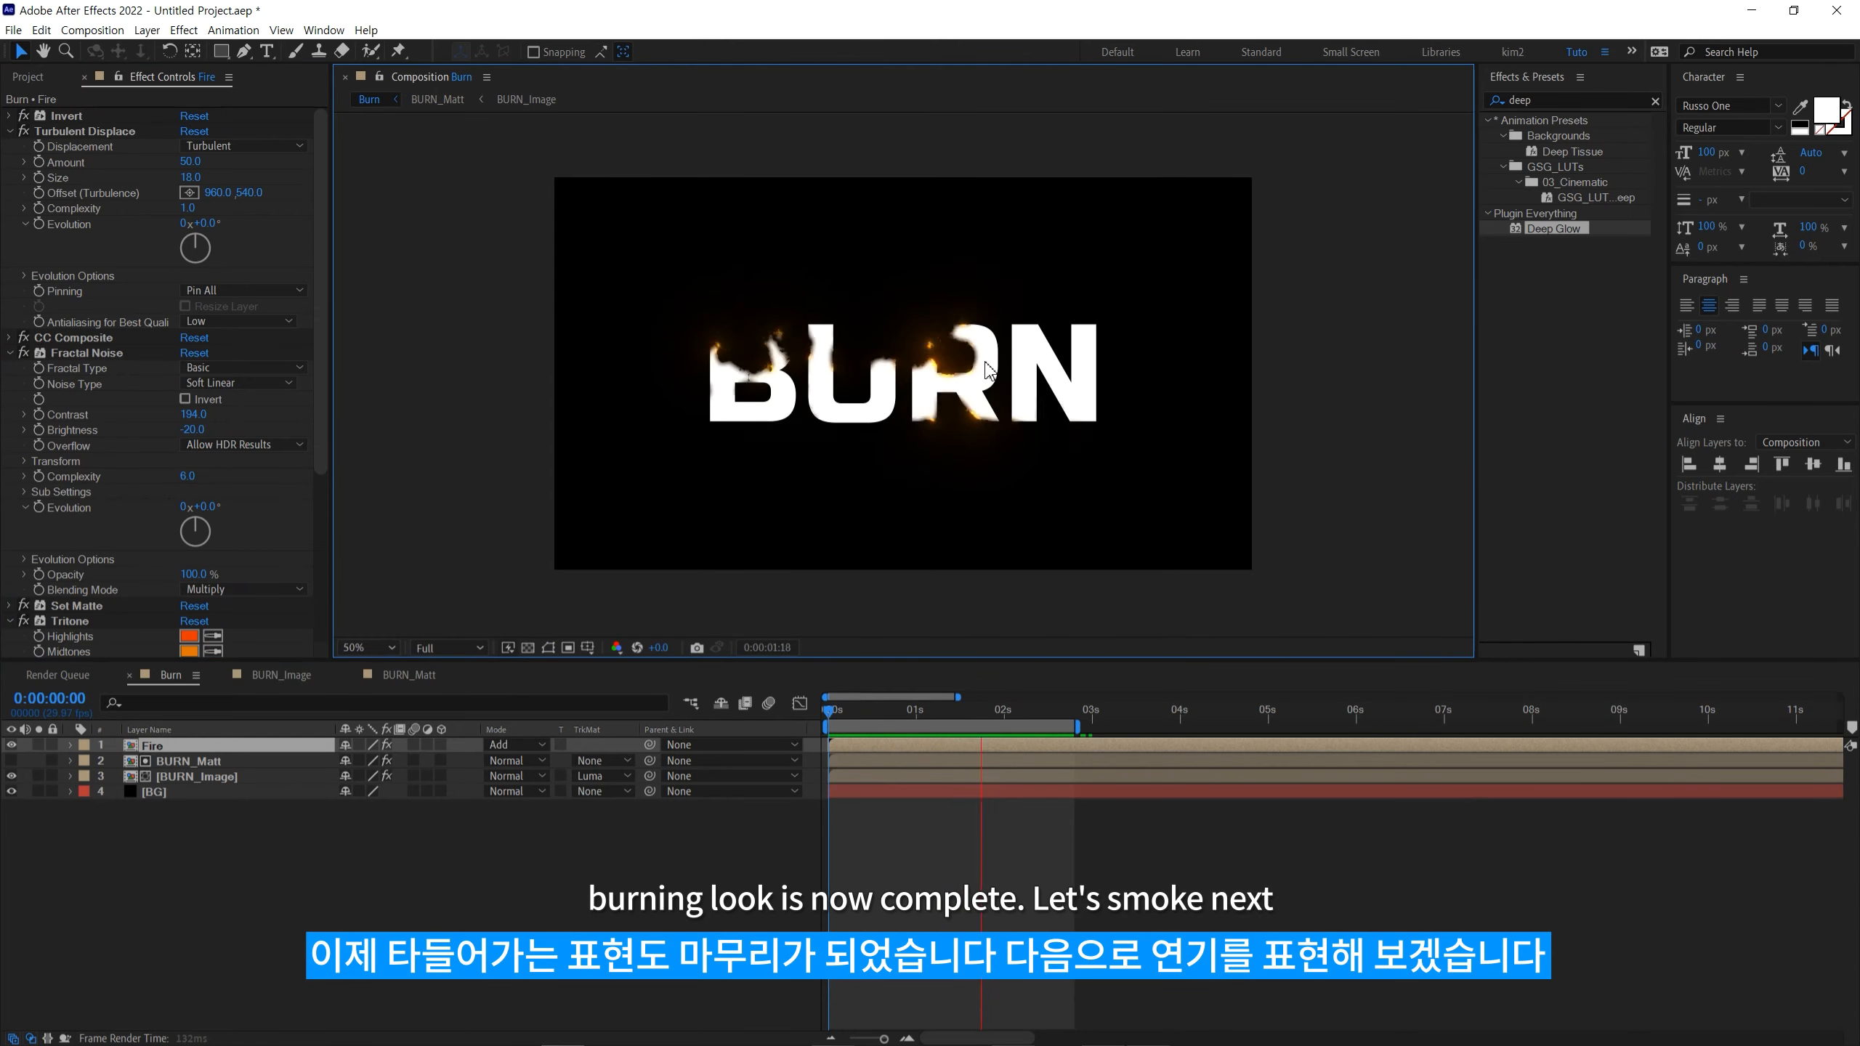
pyautogui.moveTo(842, 709); pyautogui.dragTo(1018, 709)
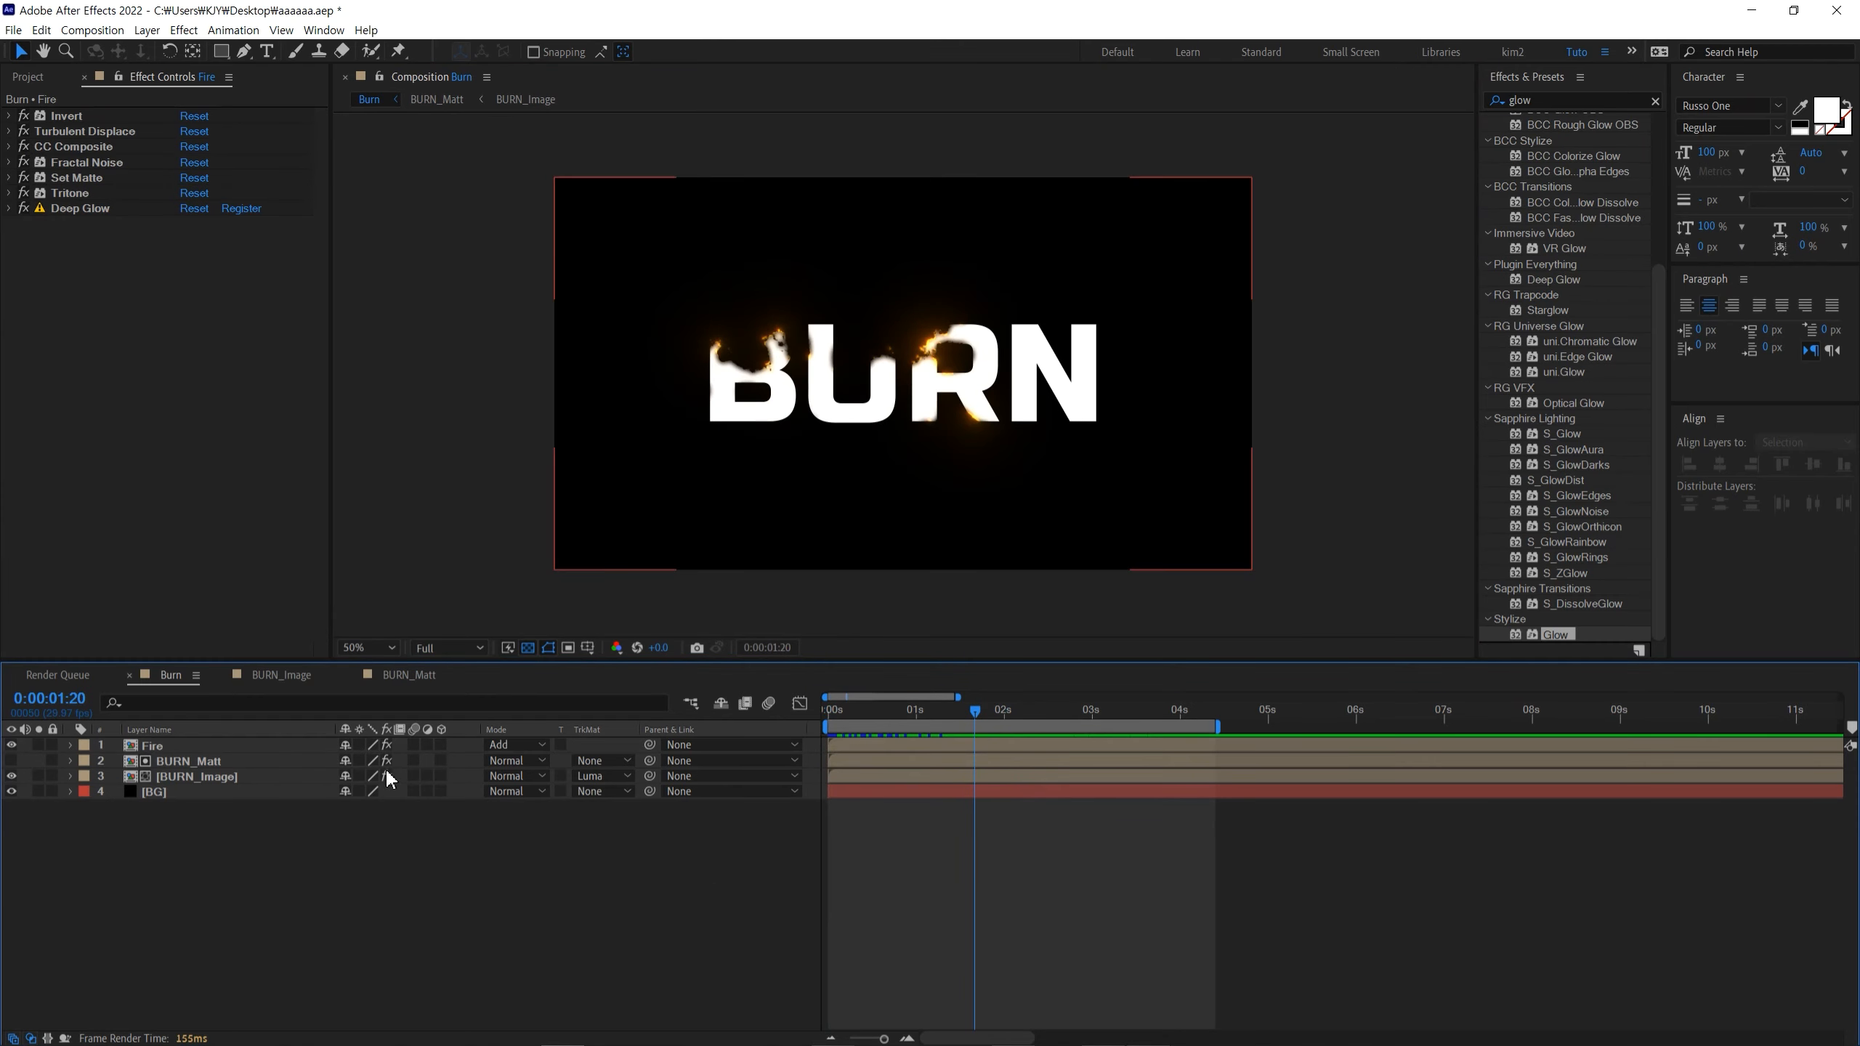
# Step: Duplicate the Fire layer and rename the copy Smoke
pyautogui.click(169, 747)
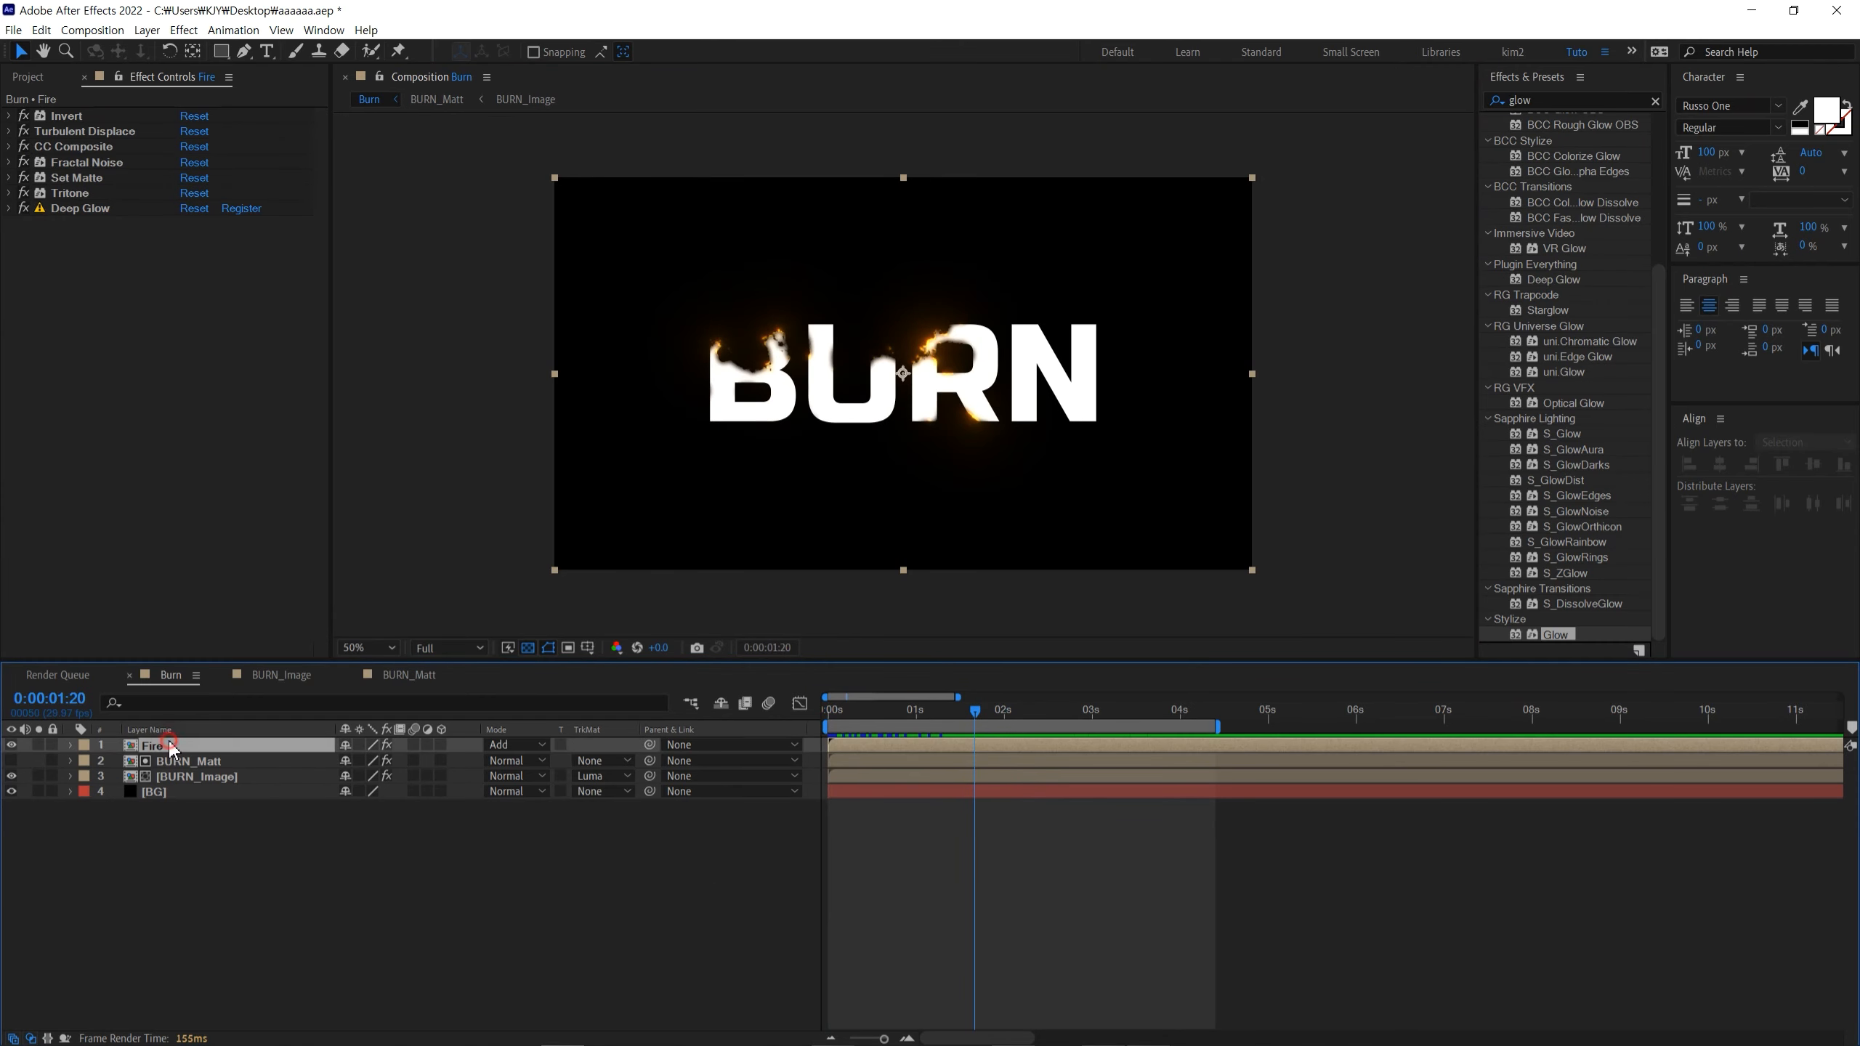
pyautogui.hotkey('ctrl', 'd')
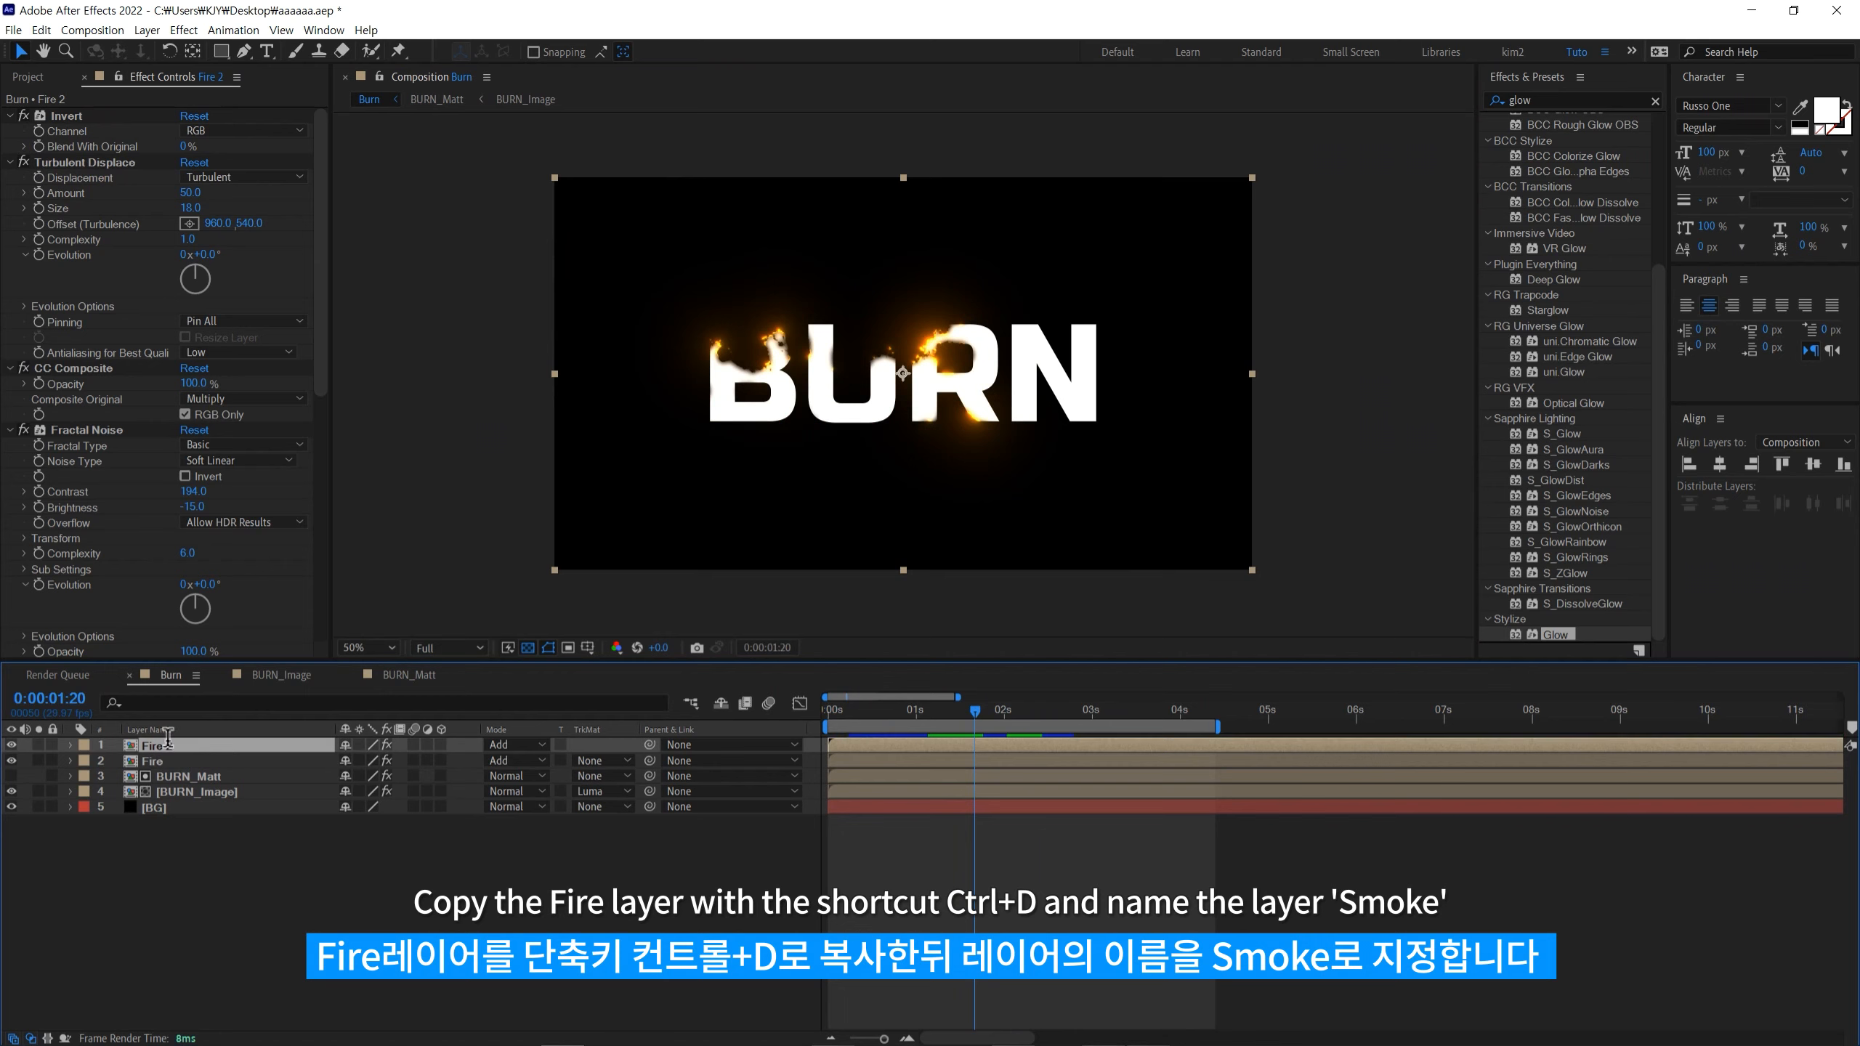
pyautogui.press('Return')
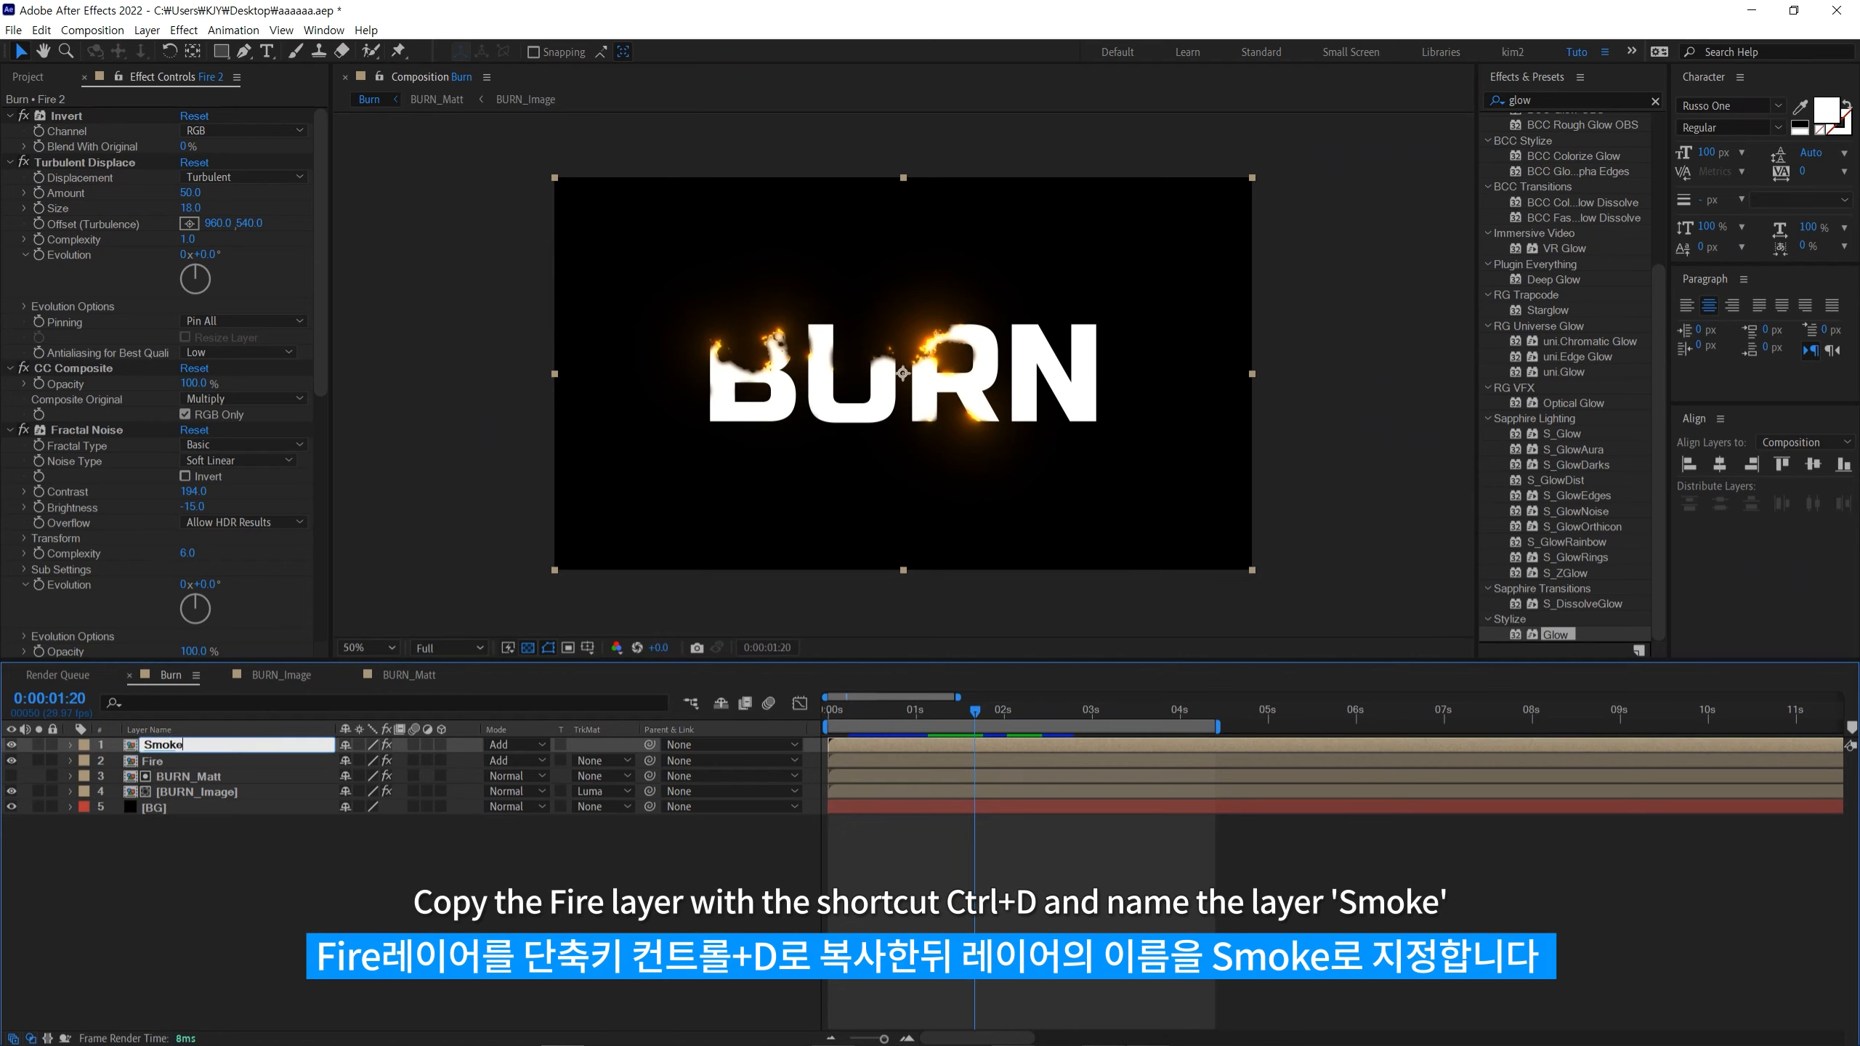
pyautogui.press('Return')
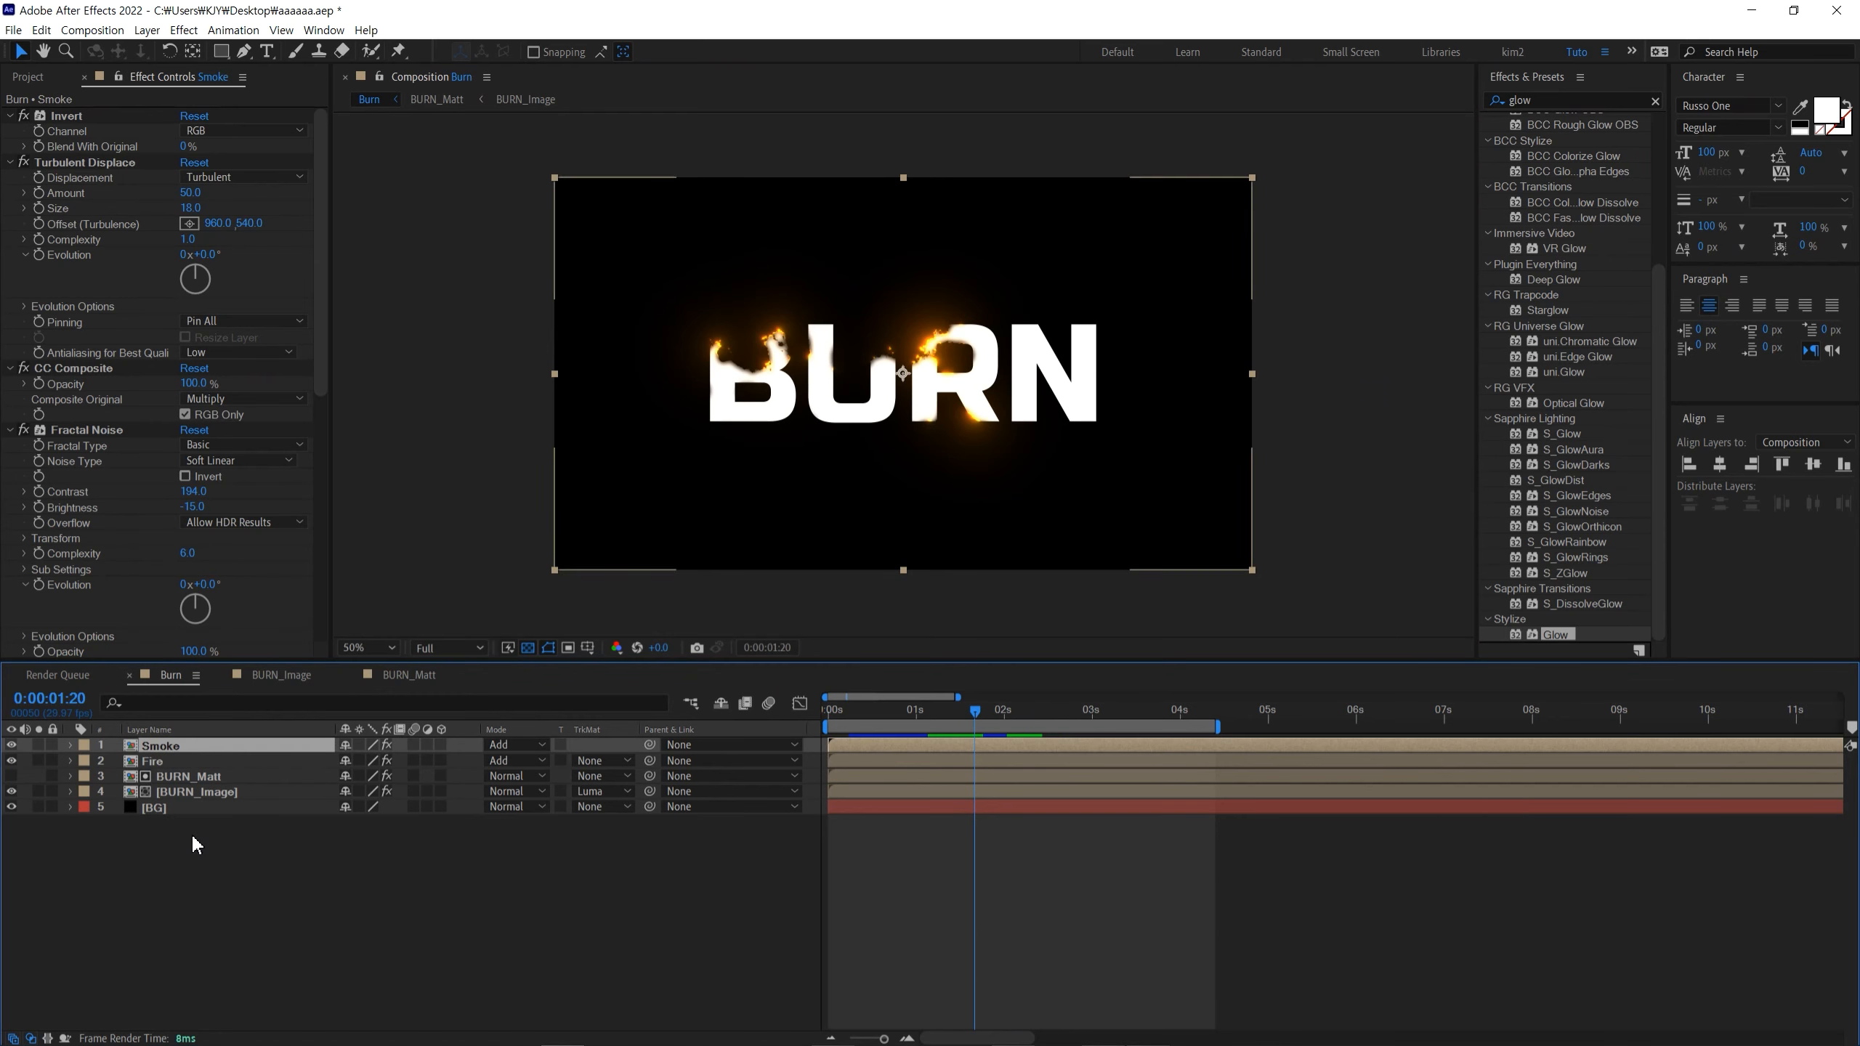
# Step: Cut all the effects from the Smoke layer
pyautogui.click(104, 437)
pyautogui.hotkey('ctrl', 'a')
pyautogui.click(9, 162)
pyautogui.rightClick(54, 134)
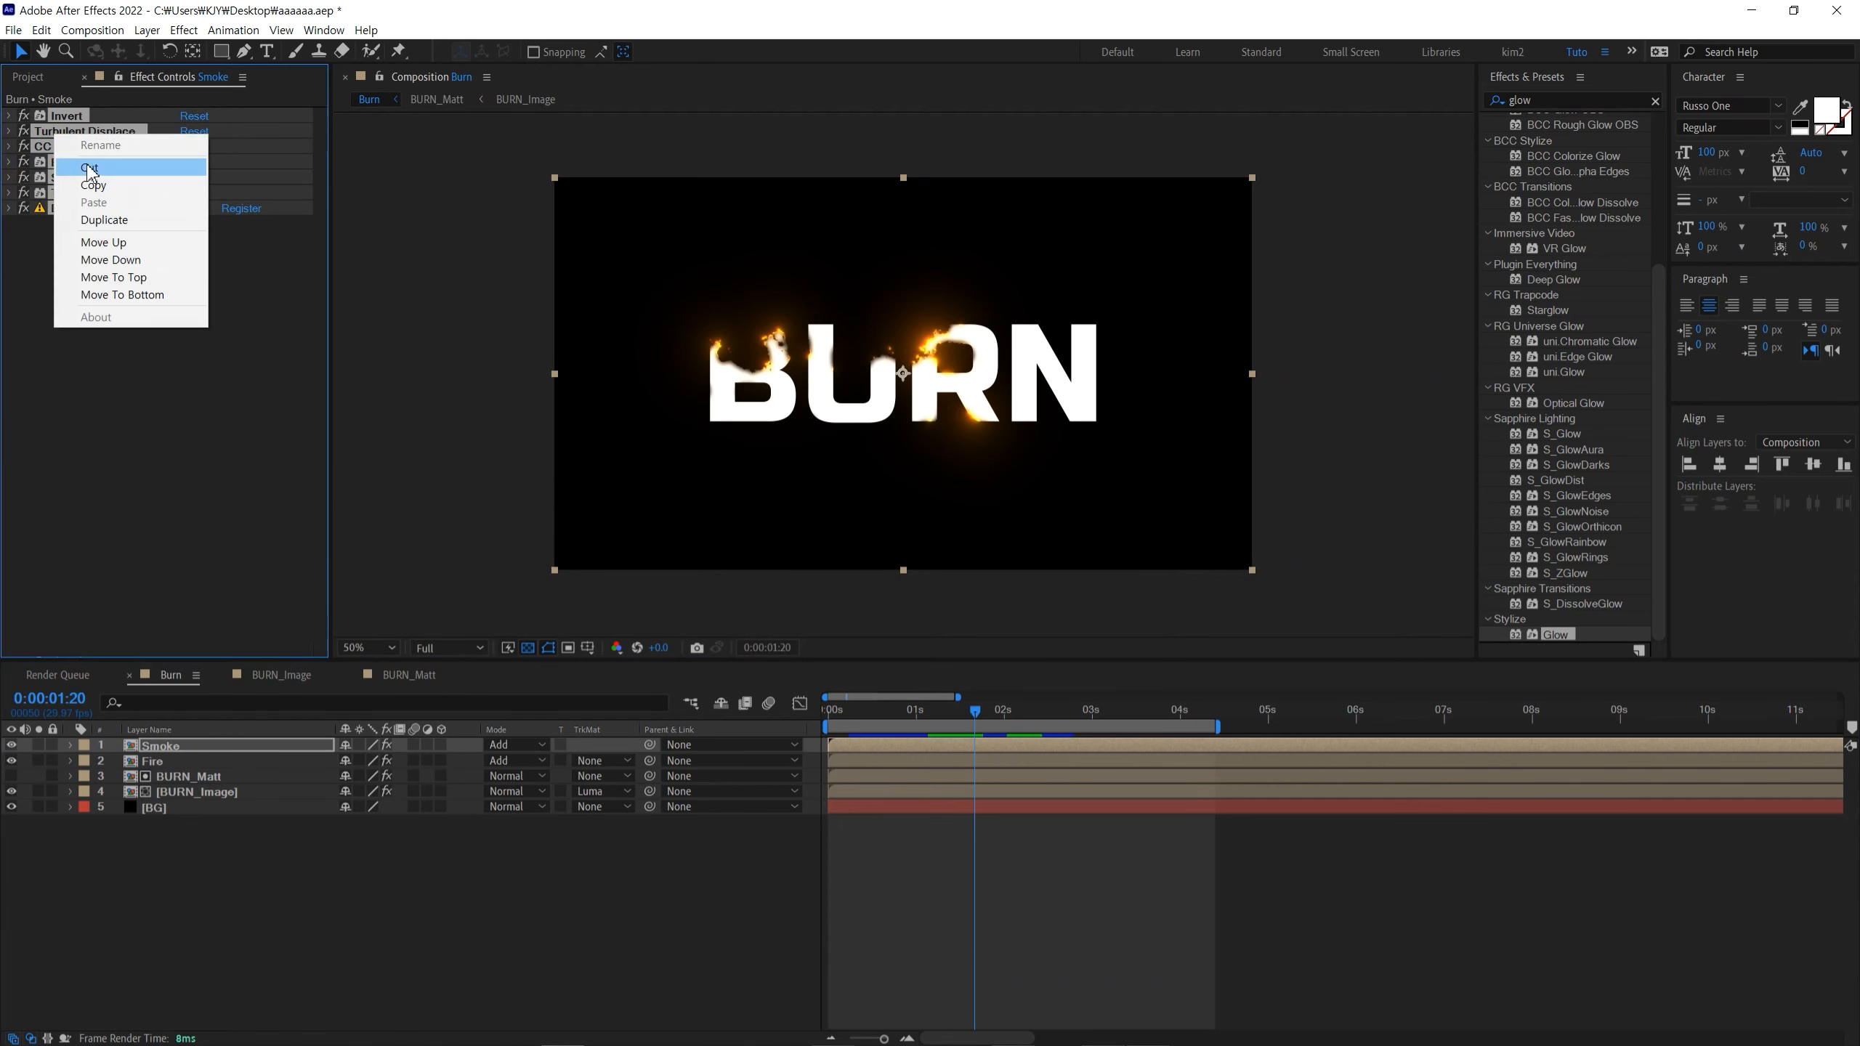
pyautogui.click(90, 174)
pyautogui.click(222, 870)
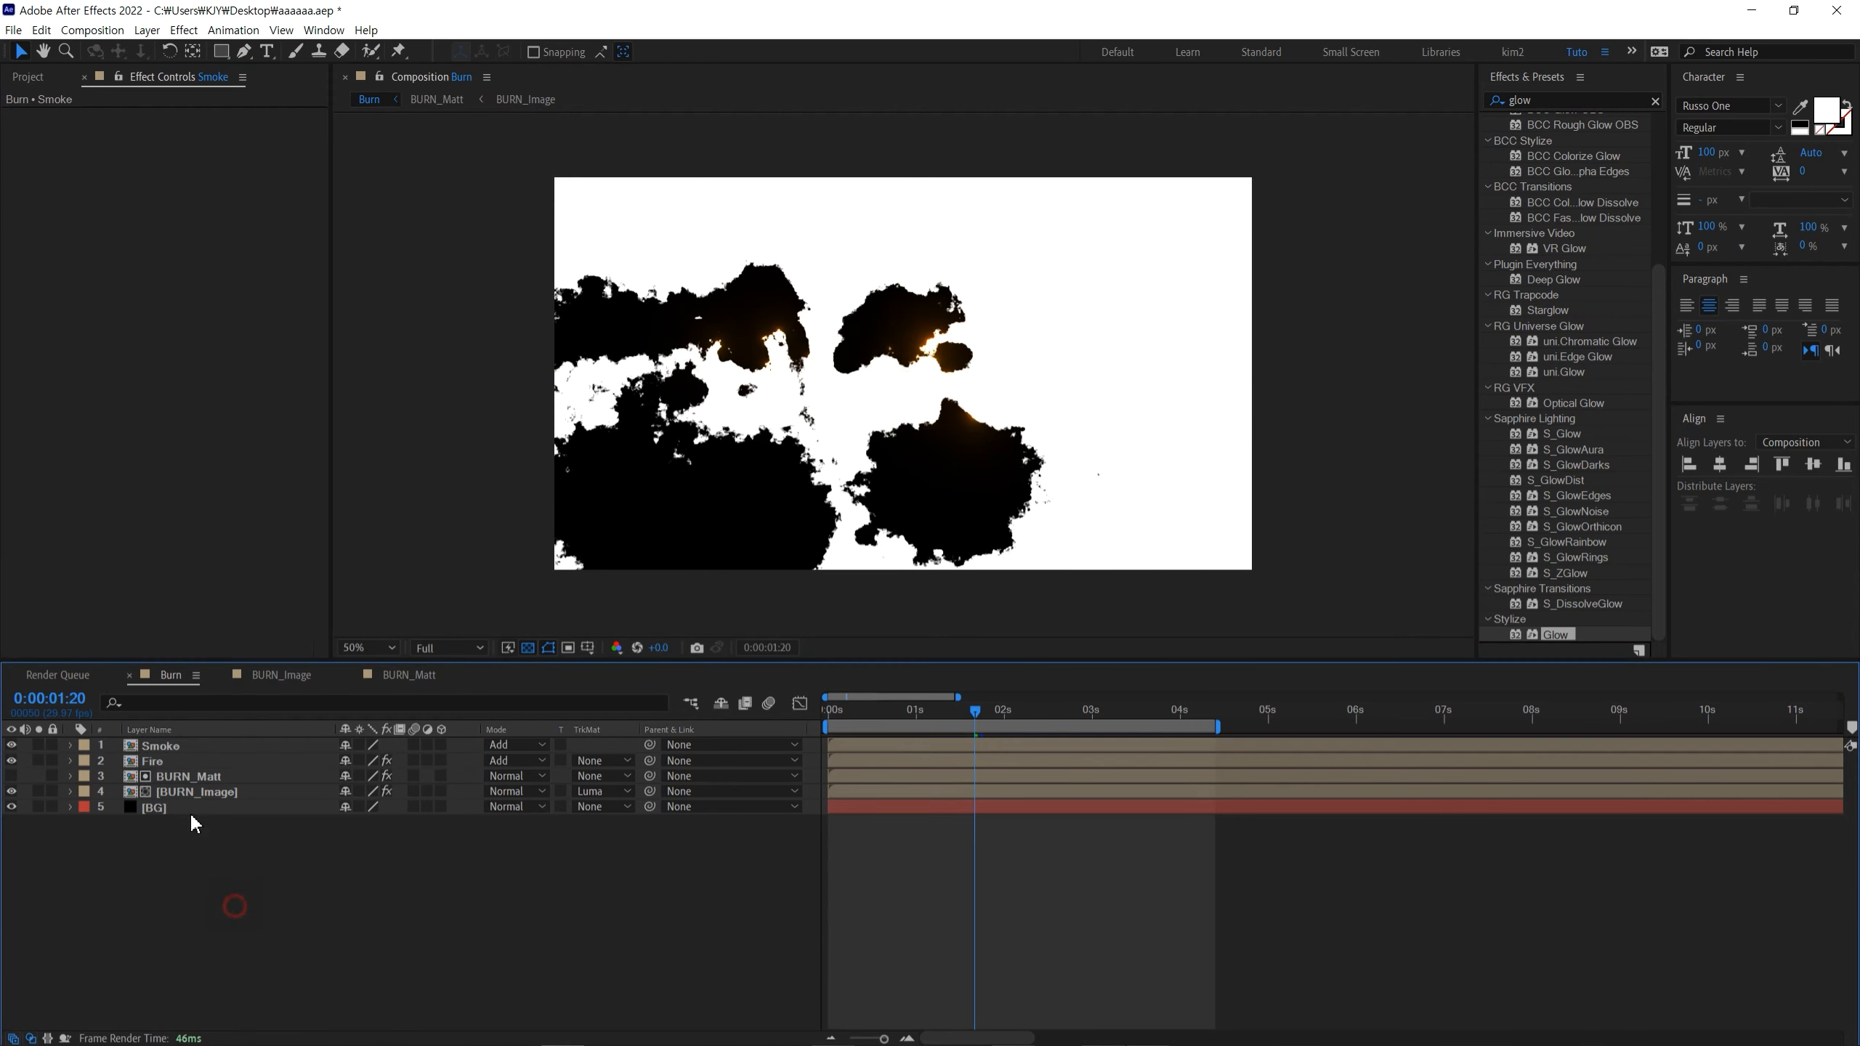
# Step: Apply CC Wide Time to the Smoke layer with 64 forward steps and 30 backward steps
pyautogui.click(168, 746)
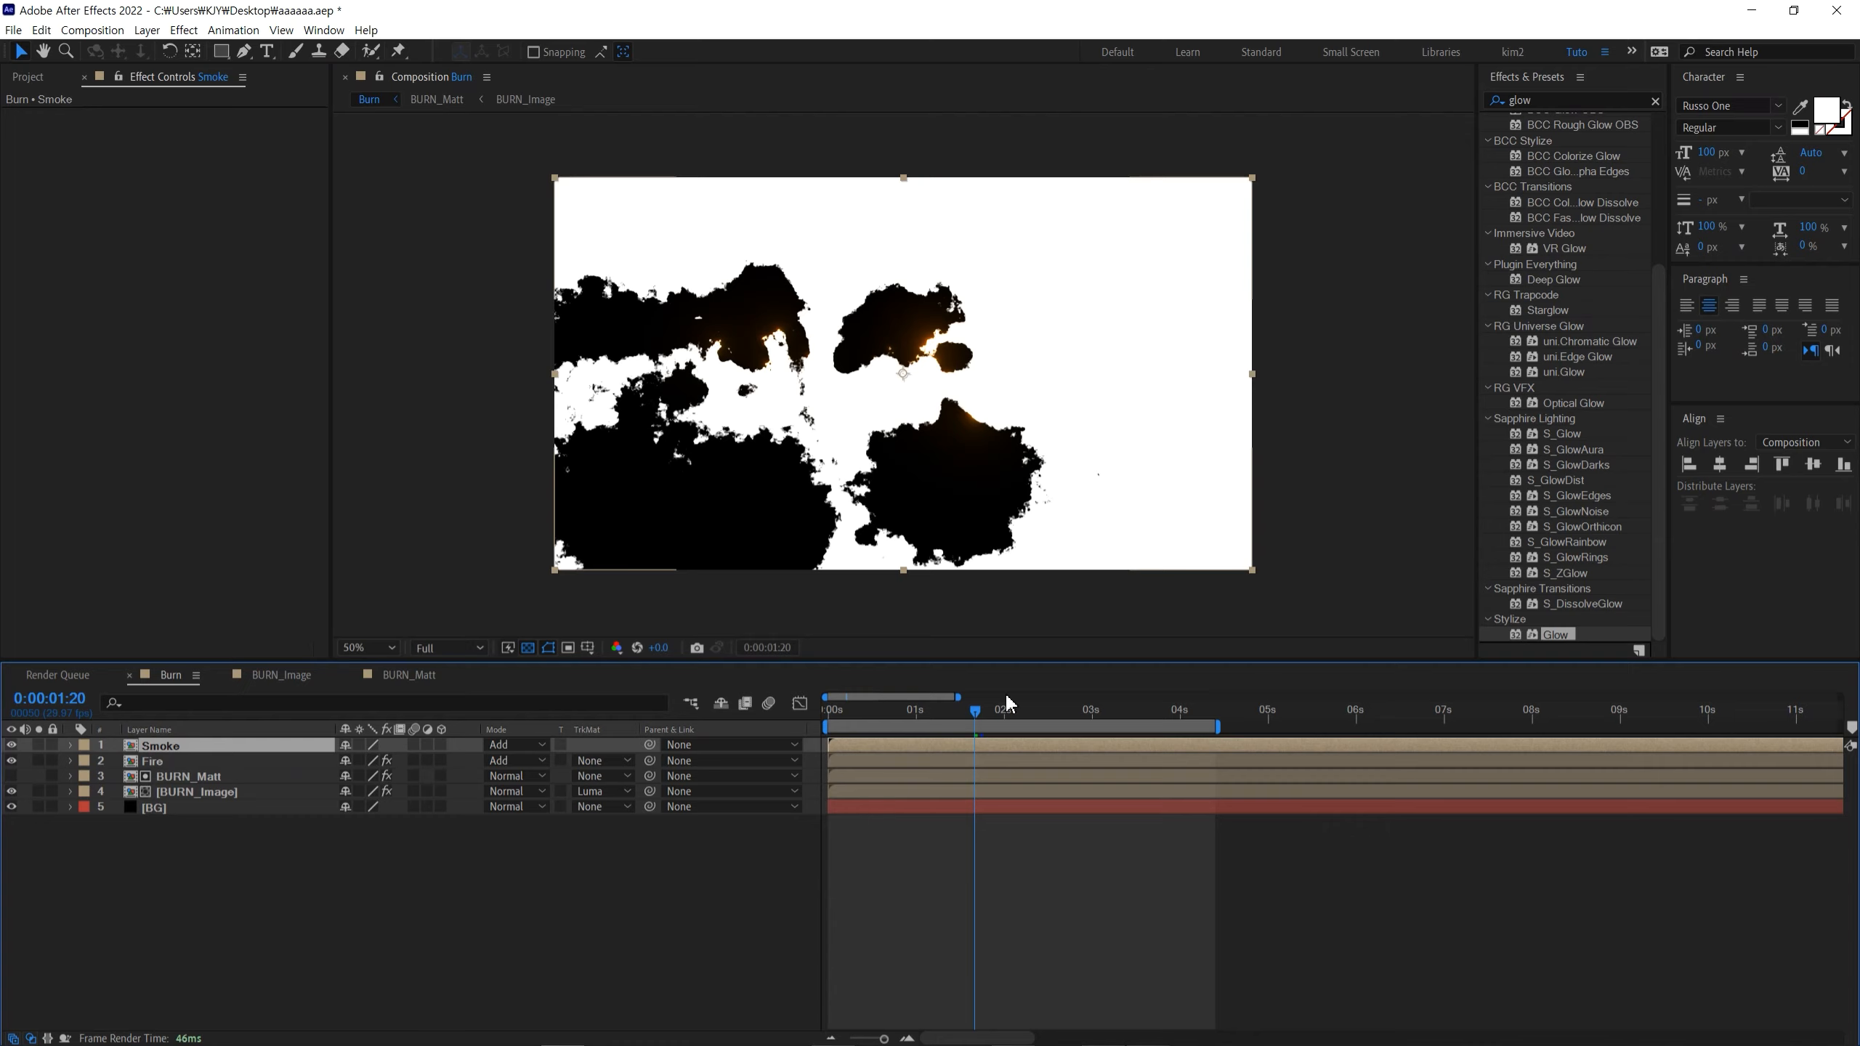
pyautogui.moveTo(1544, 97); pyautogui.dragTo(1490, 111)
pyautogui.write('cc wide')
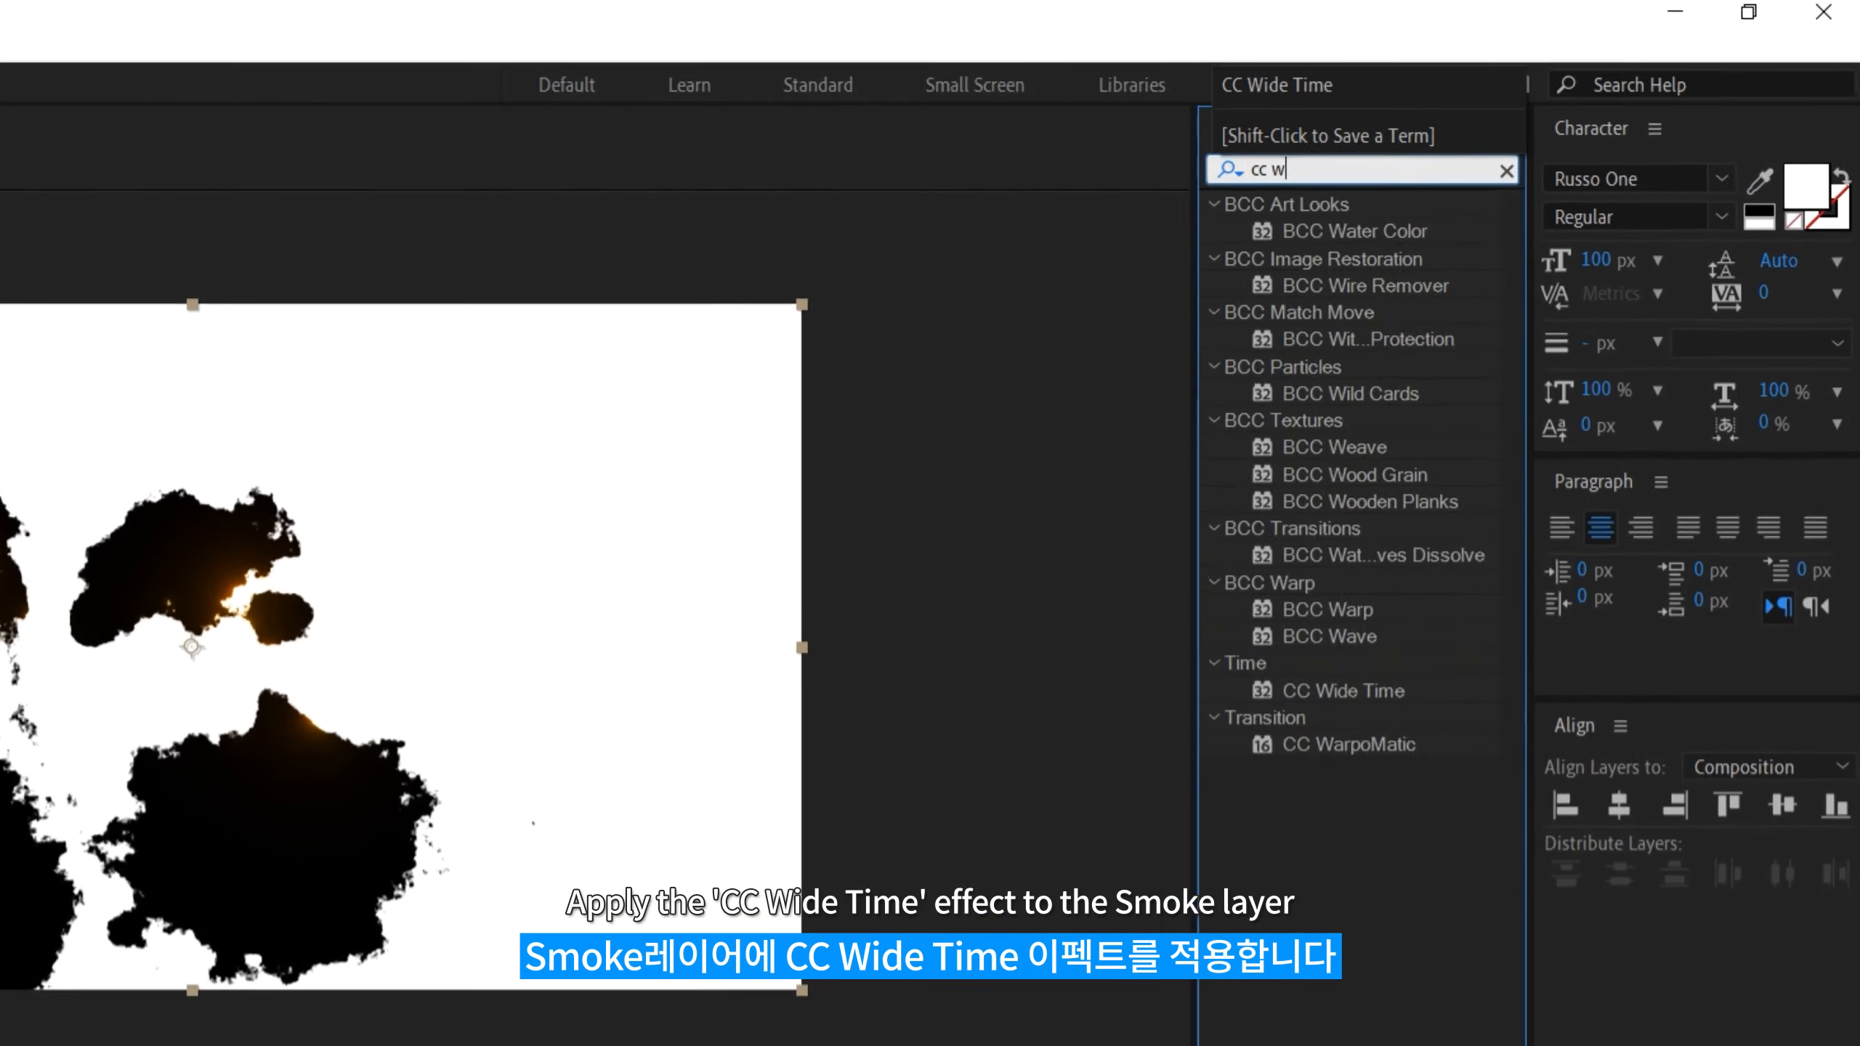
pyautogui.moveTo(1290, 236); pyautogui.dragTo(203, 743)
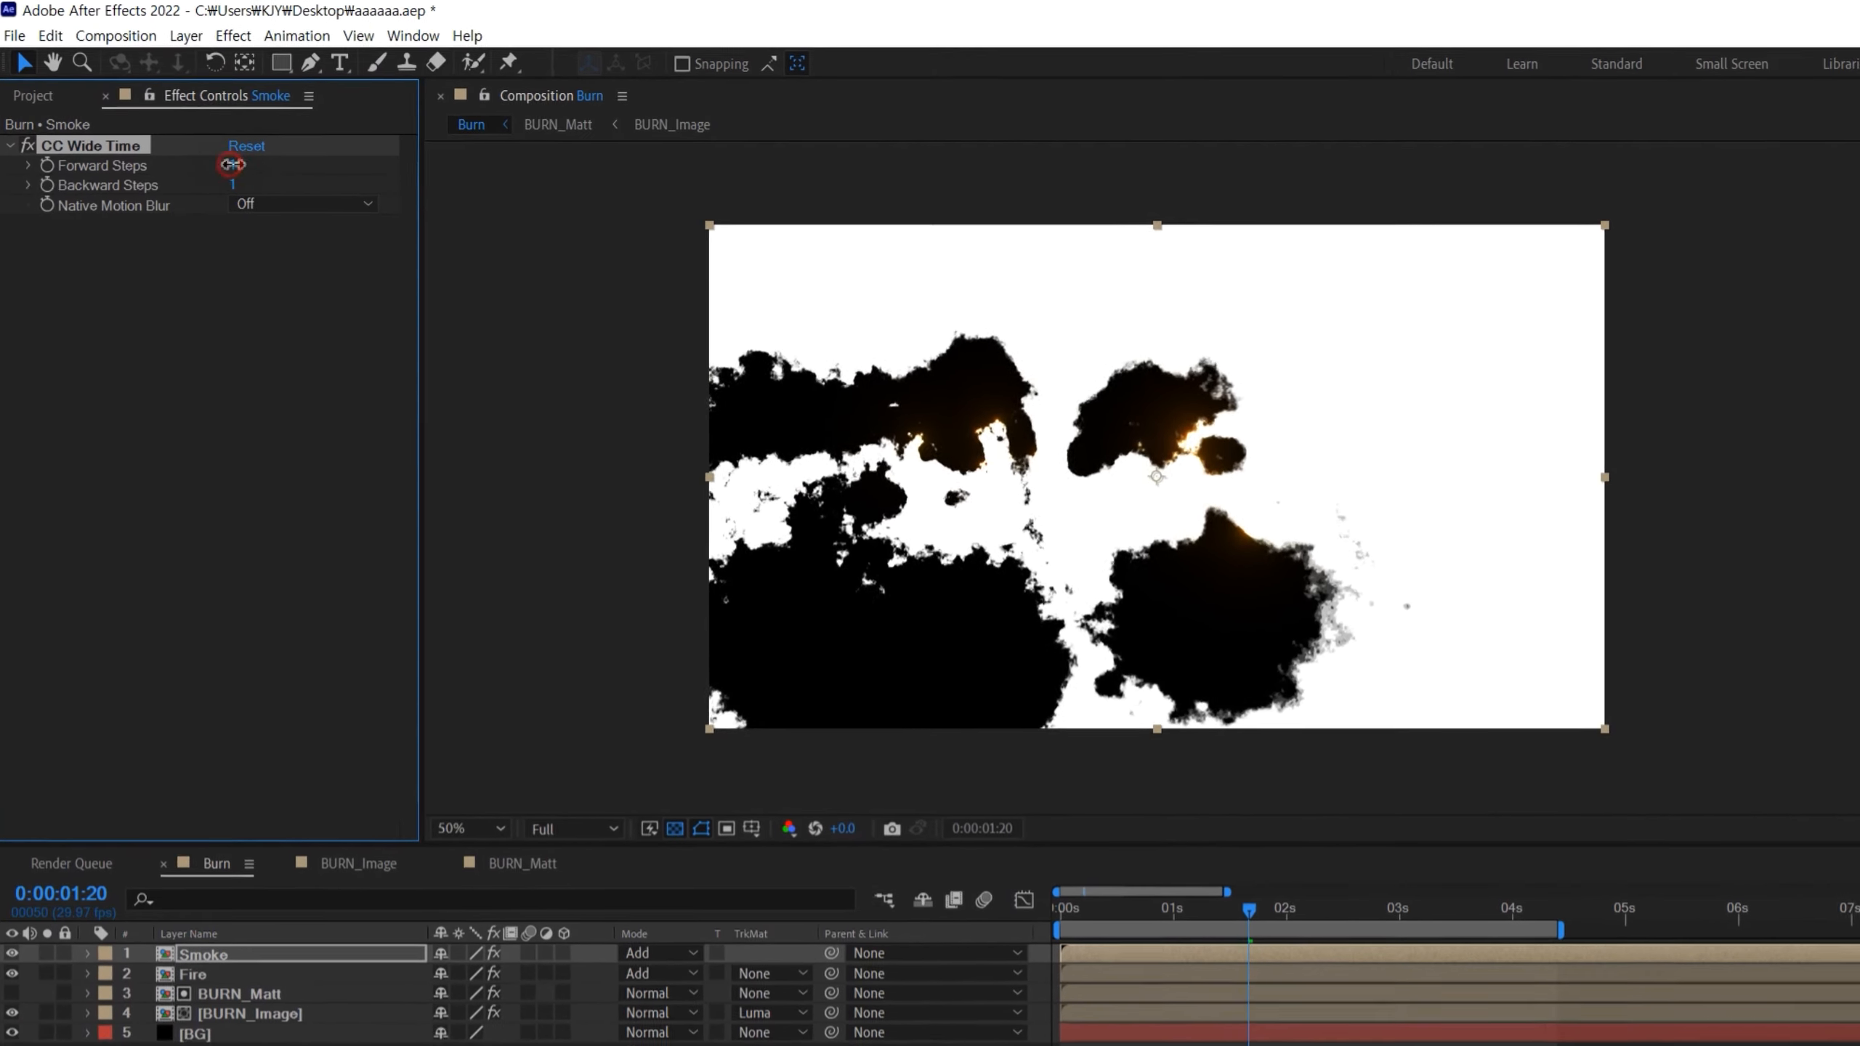
pyautogui.moveTo(231, 164); pyautogui.dragTo(301, 174)
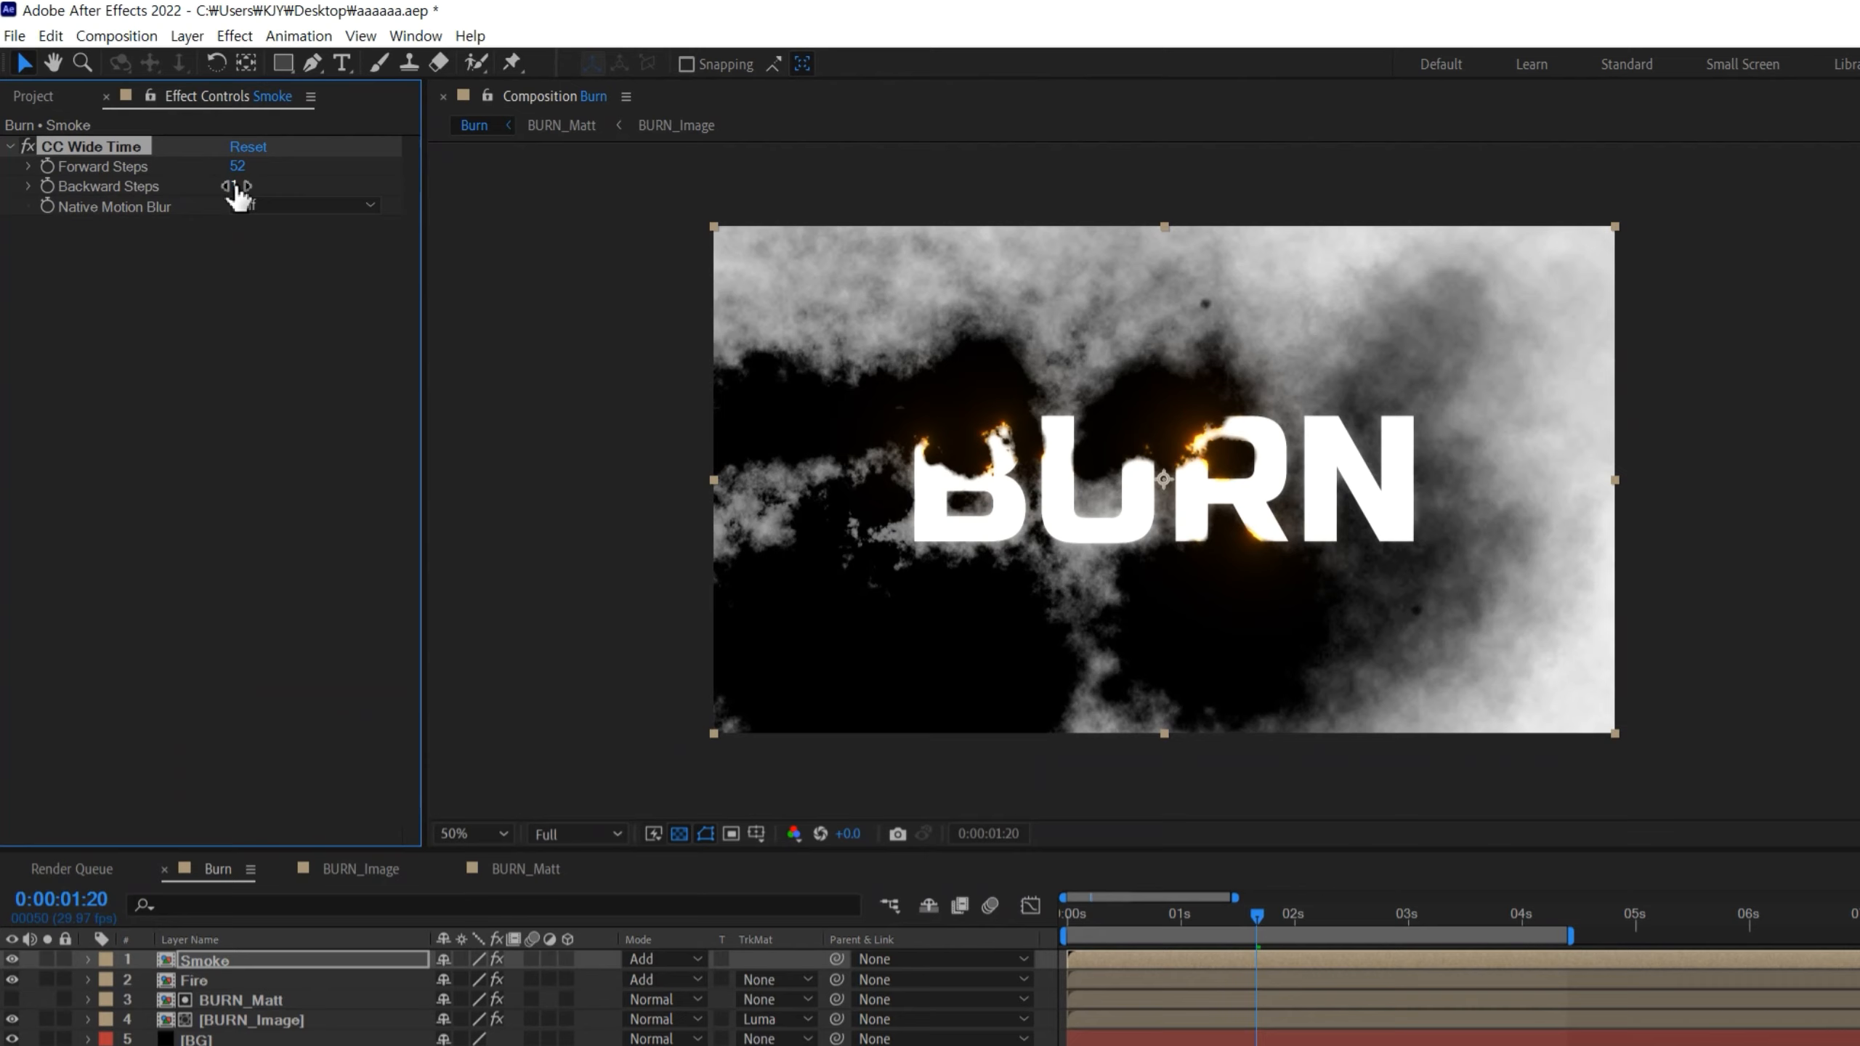
pyautogui.moveTo(264, 189); pyautogui.dragTo(272, 189)
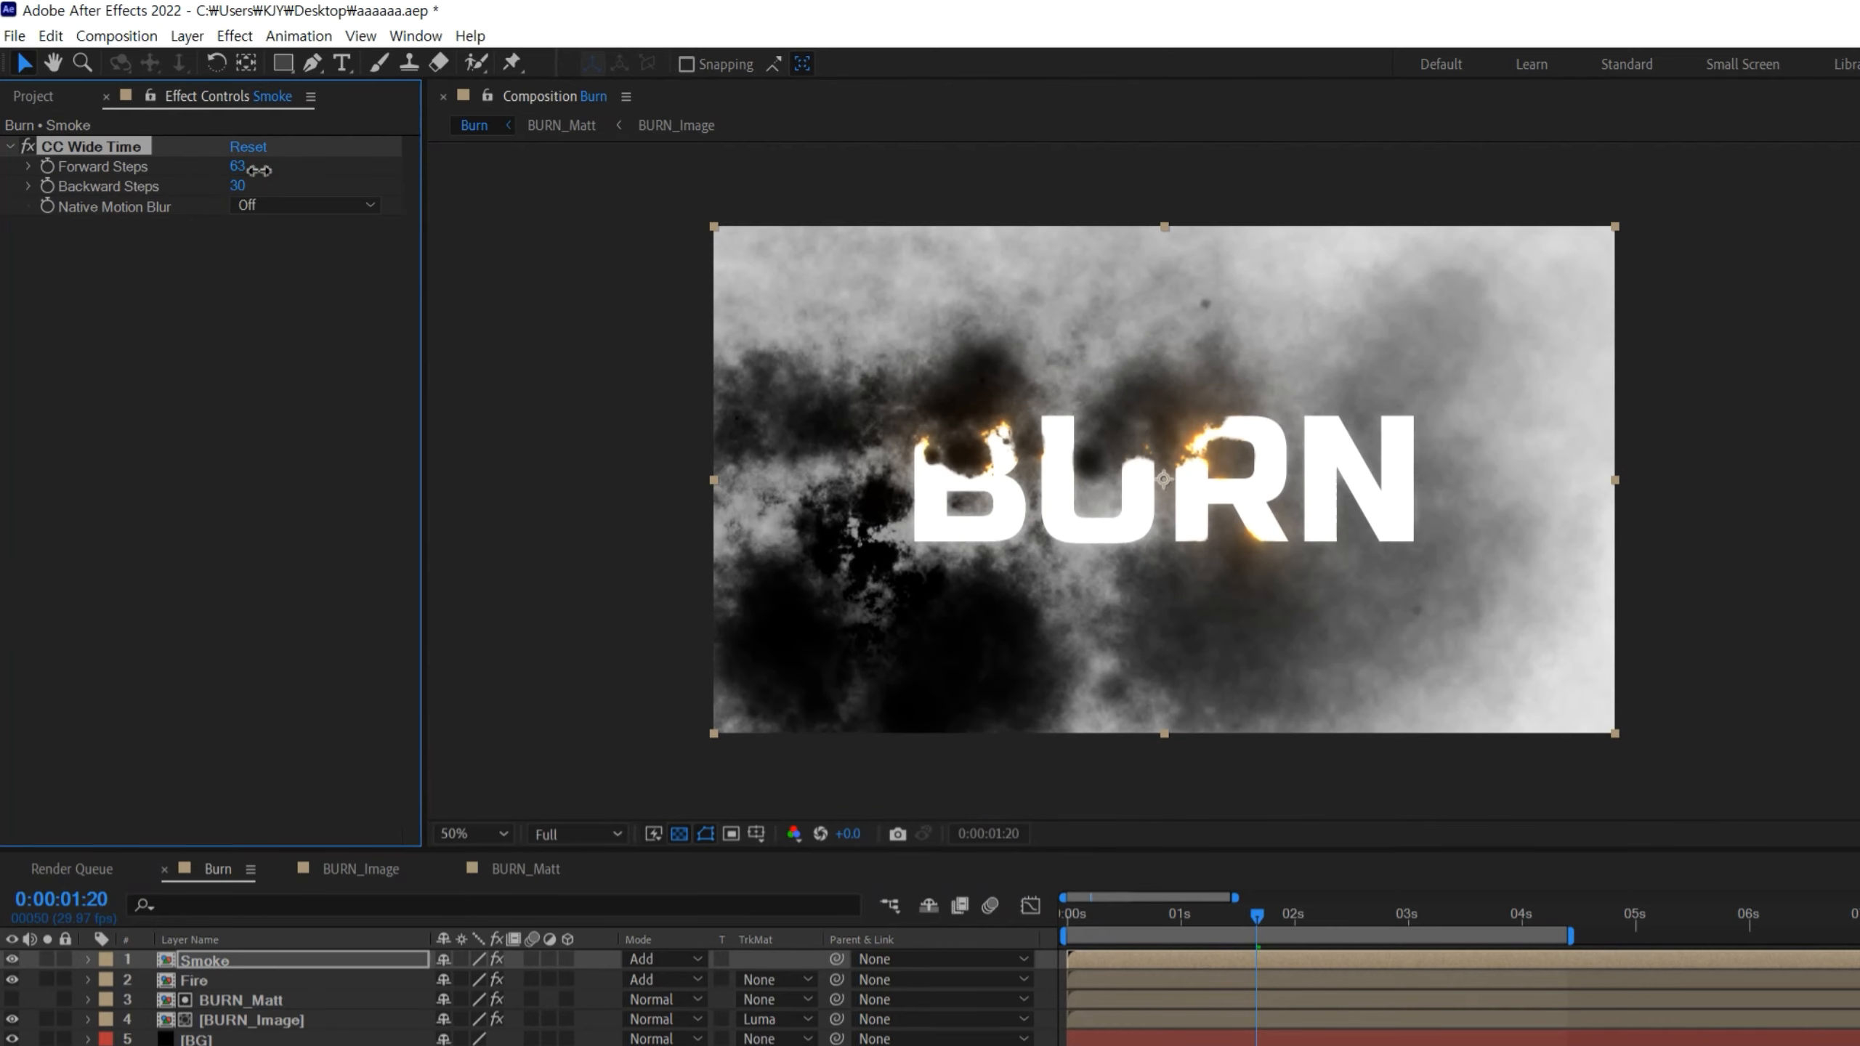
pyautogui.moveTo(268, 173); pyautogui.dragTo(262, 175)
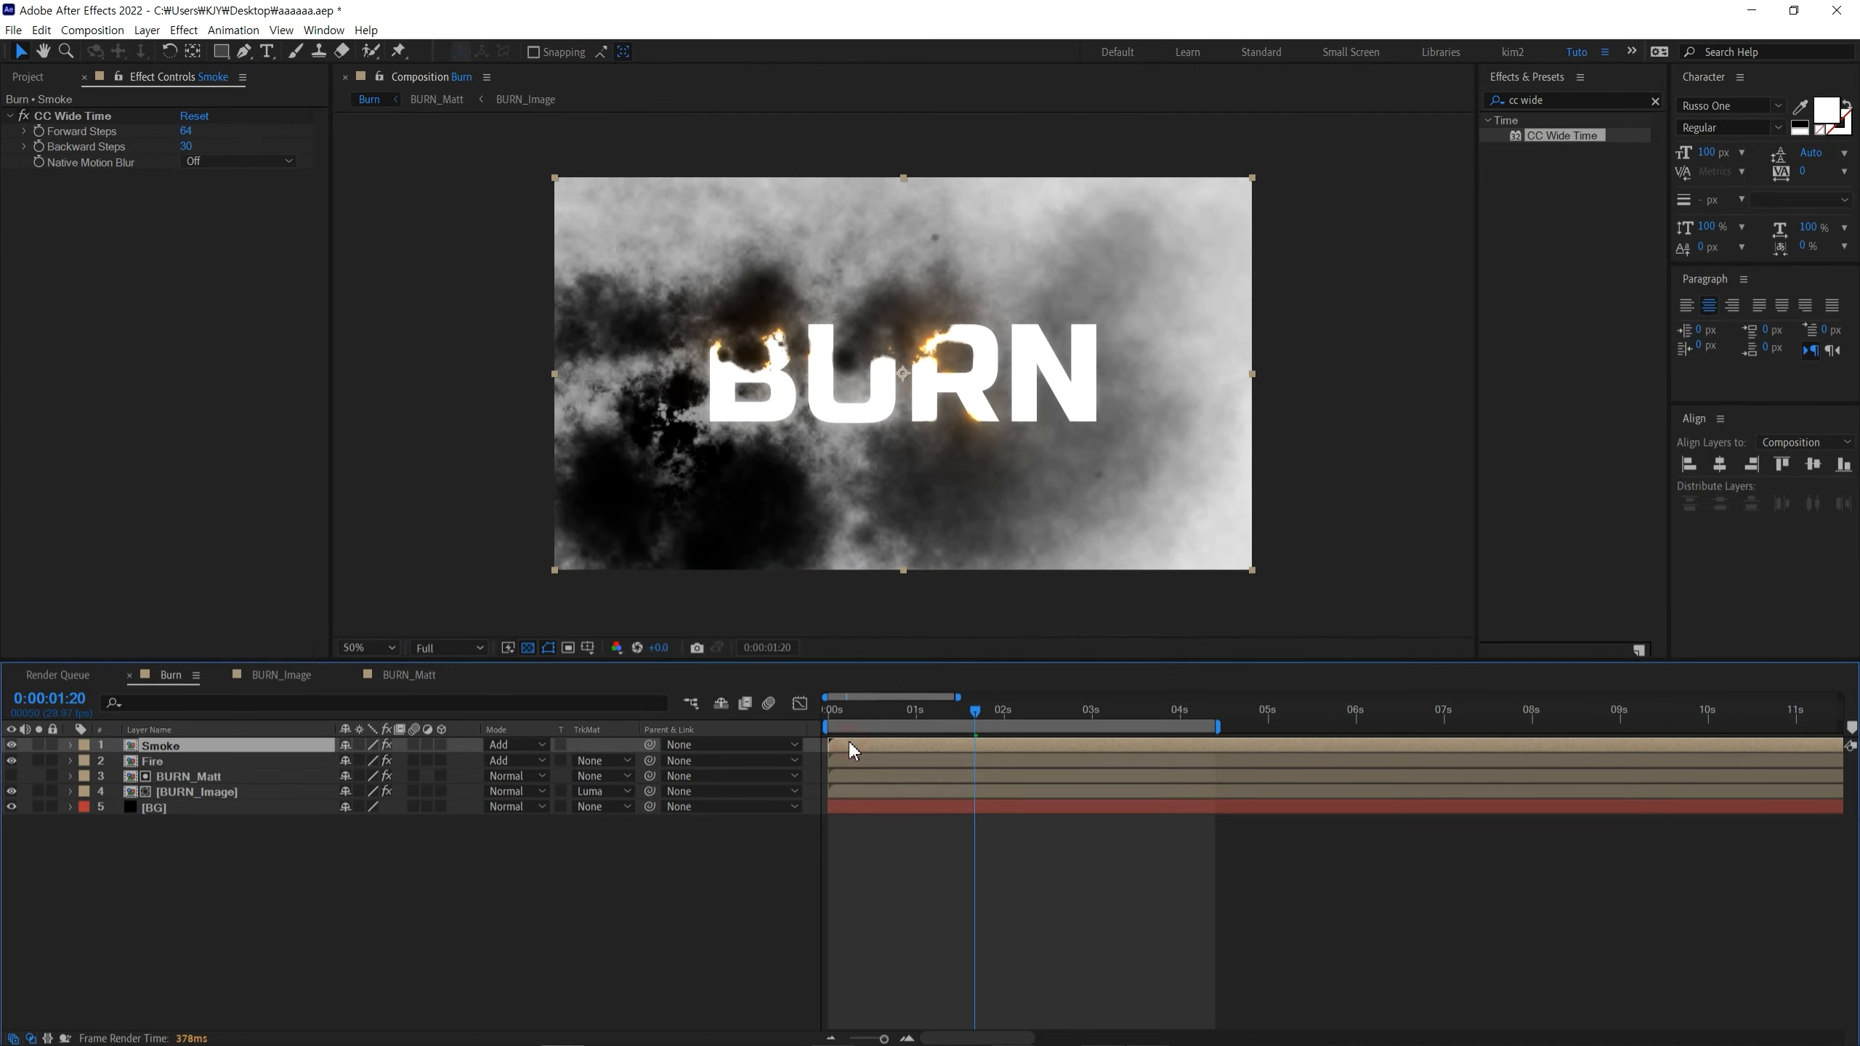
# Step: Apply Set Matte to the Smoke layer, take the matte from the BURN_Image layer, and preview it at 100% zoom
pyautogui.moveTo(1553, 98); pyautogui.dragTo(1414, 102)
pyautogui.write('set ma')
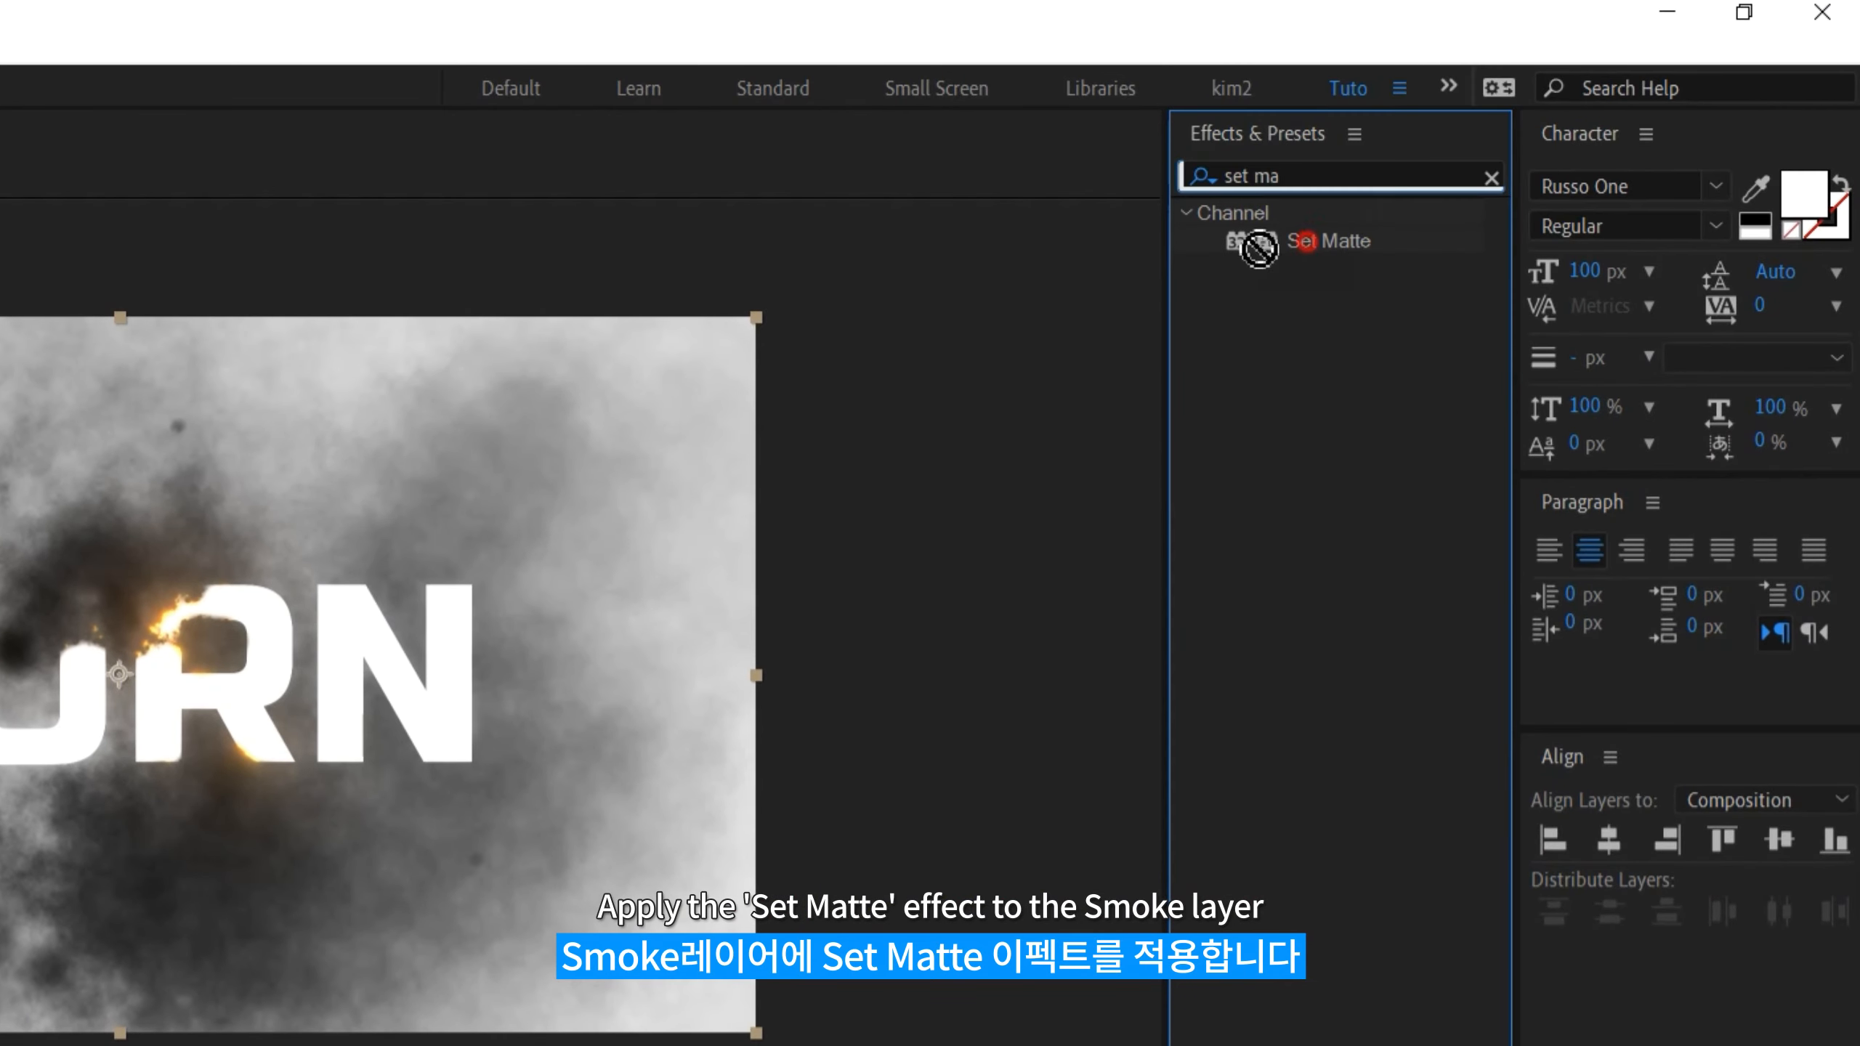
pyautogui.doubleClick(1328, 242)
pyautogui.click(258, 198)
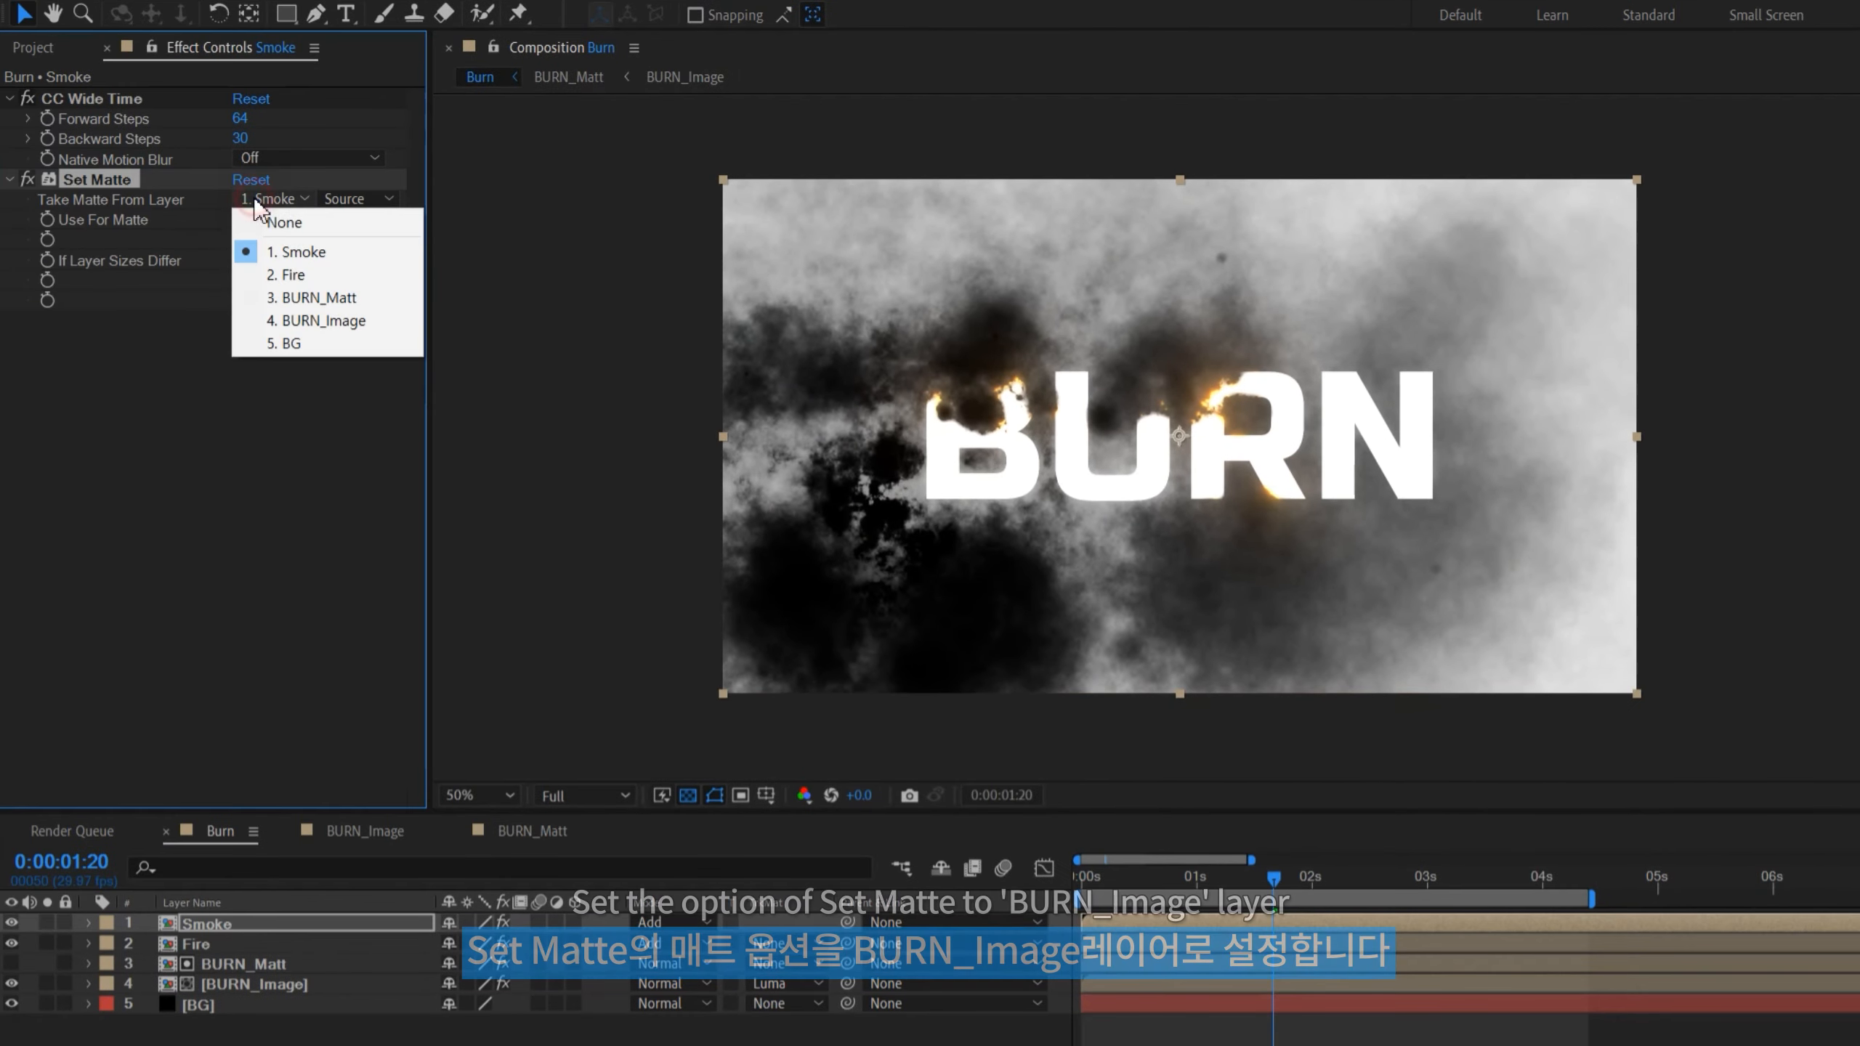
pyautogui.click(314, 321)
pyautogui.moveTo(1112, 882)
pyautogui.mouseDown()
pyautogui.moveTo(1326, 898)
pyautogui.moveTo(1293, 895)
pyautogui.mouseUp()
pyautogui.scroll(2, 1139, 448)
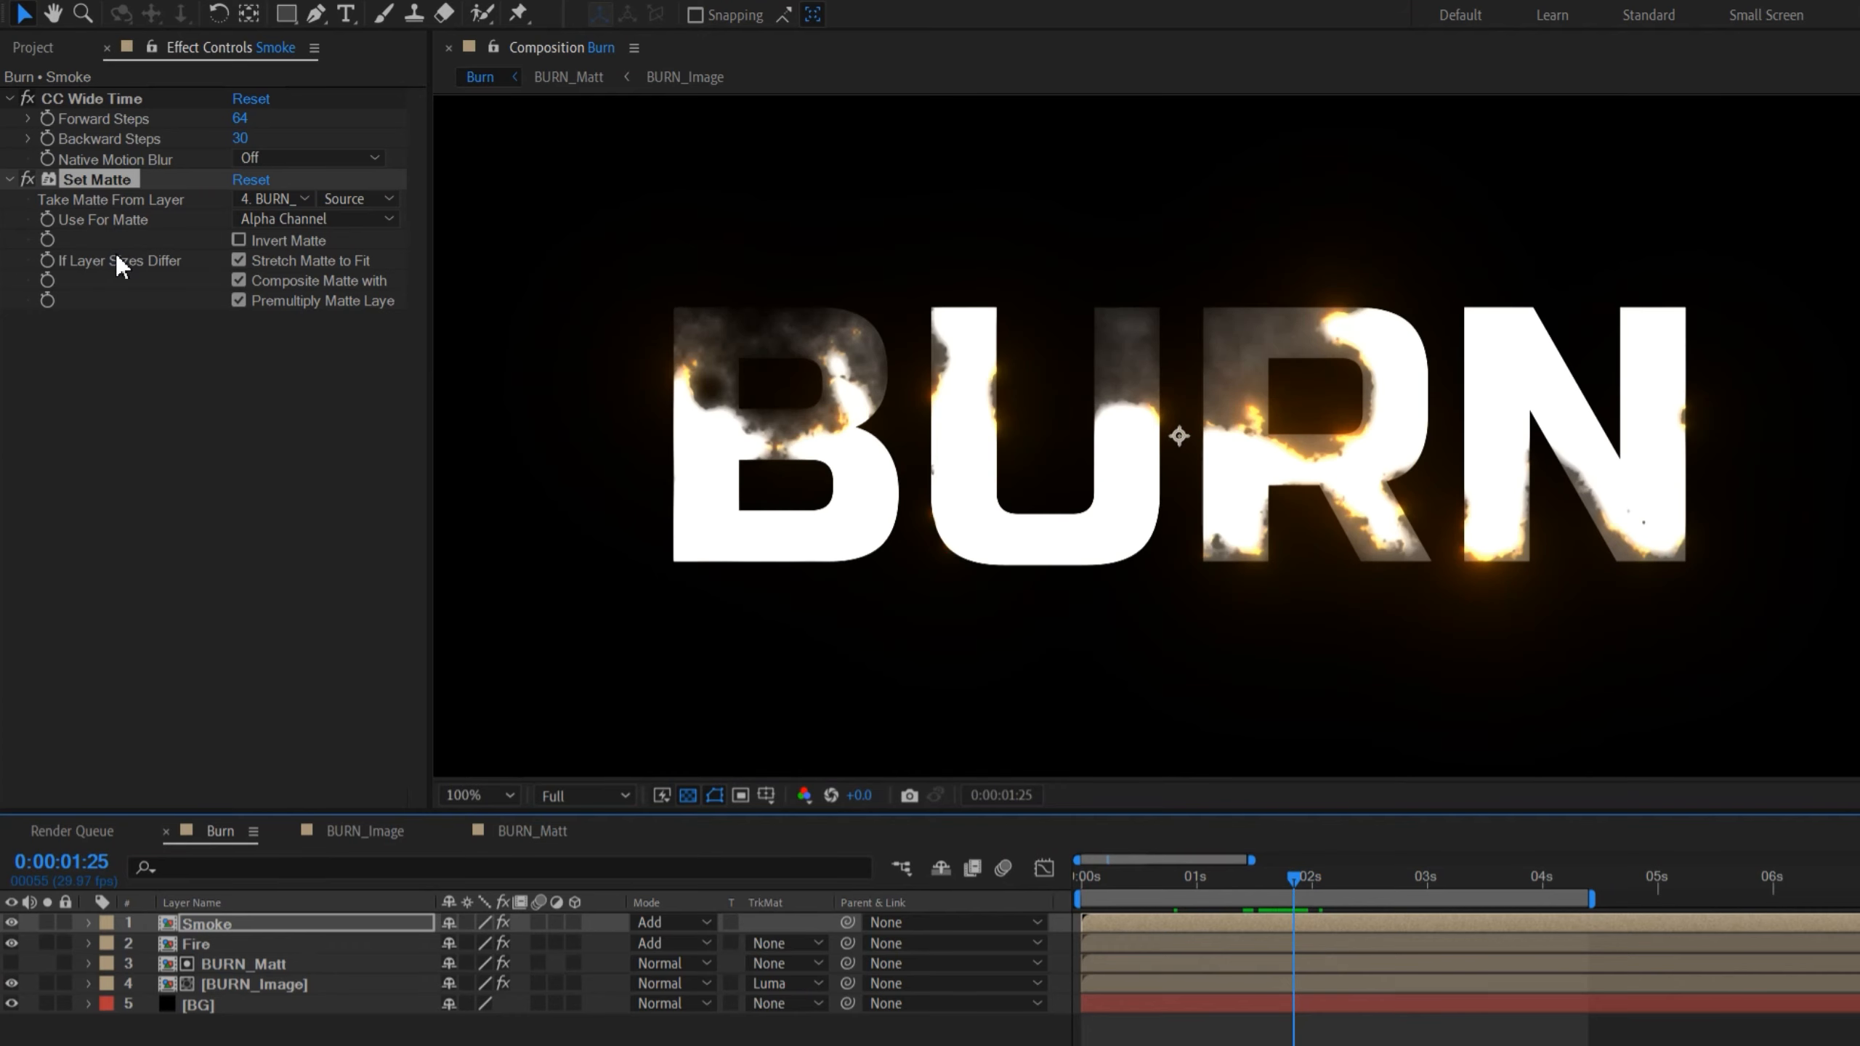
# Step: Duplicate the Smoke layer's Set Matte effect, take the copy's matte from BURN_Matt using Luminance, and enable Invert Matte
pyautogui.click(113, 177)
pyautogui.hotkey('ctrl', 'd')
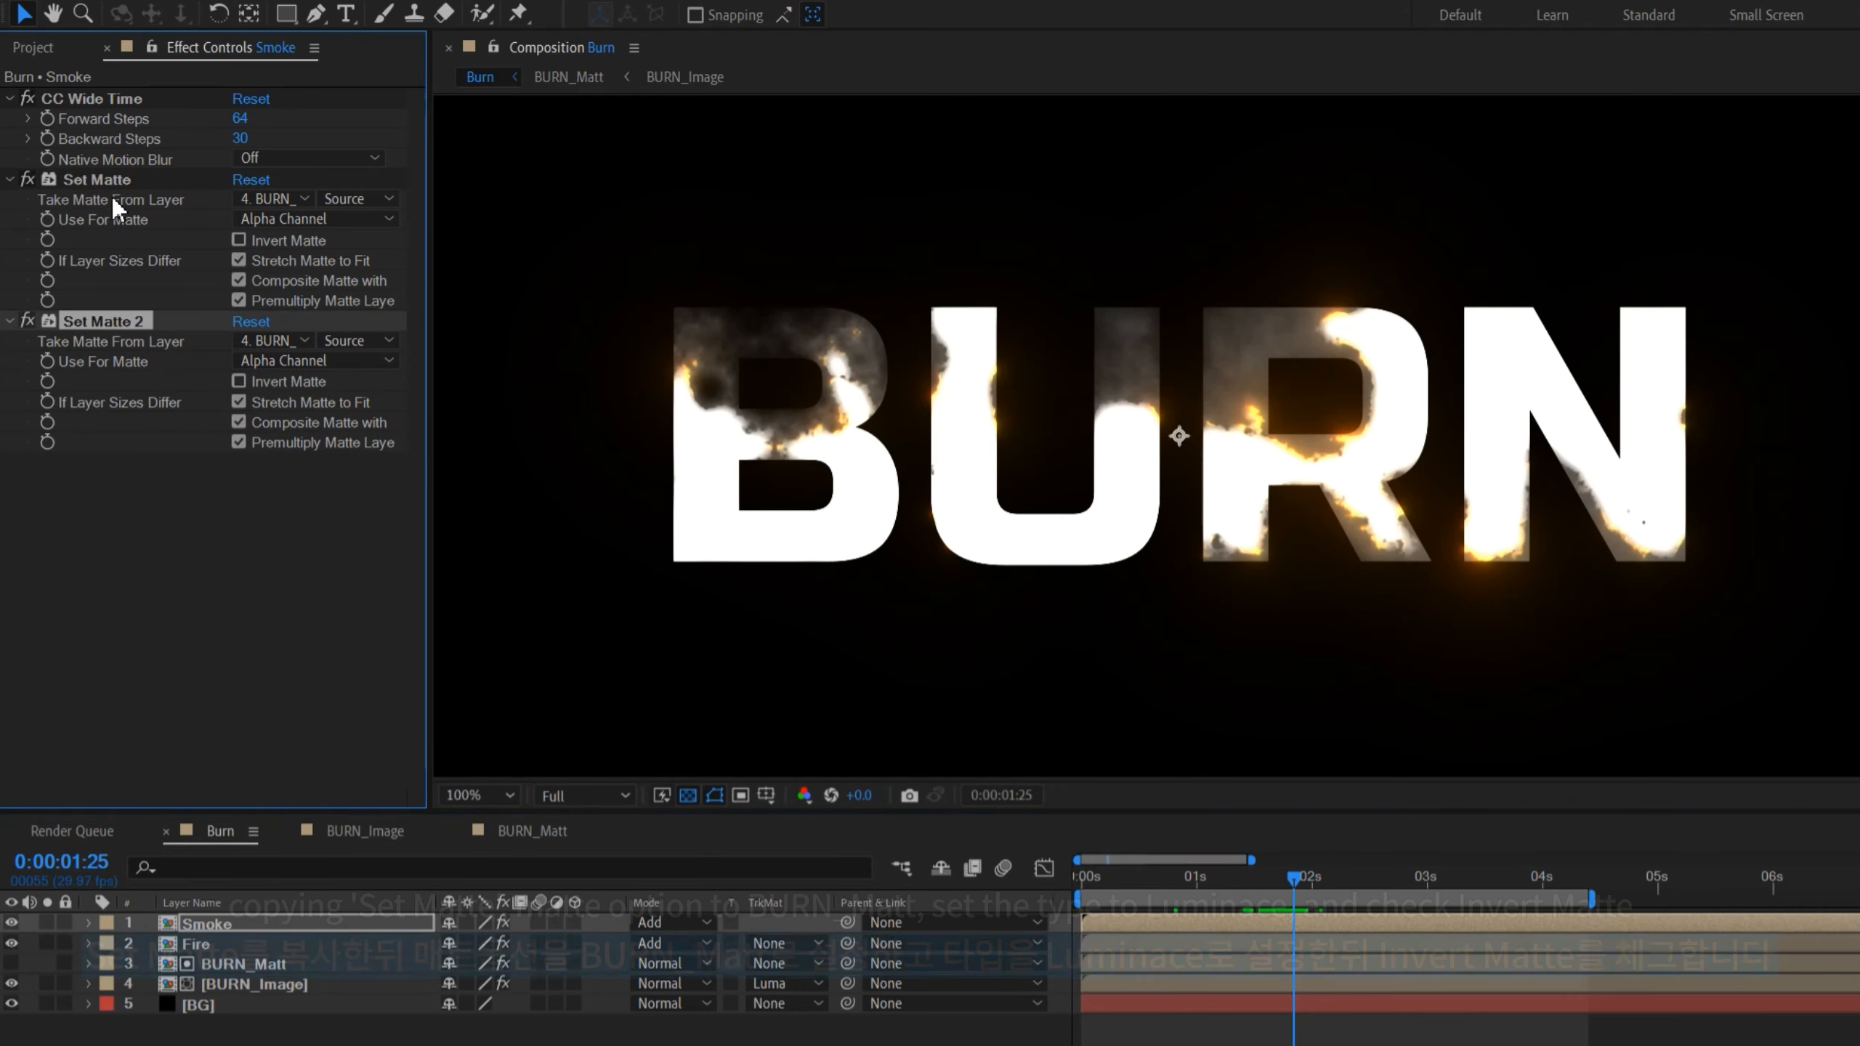
pyautogui.click(268, 341)
pyautogui.click(292, 443)
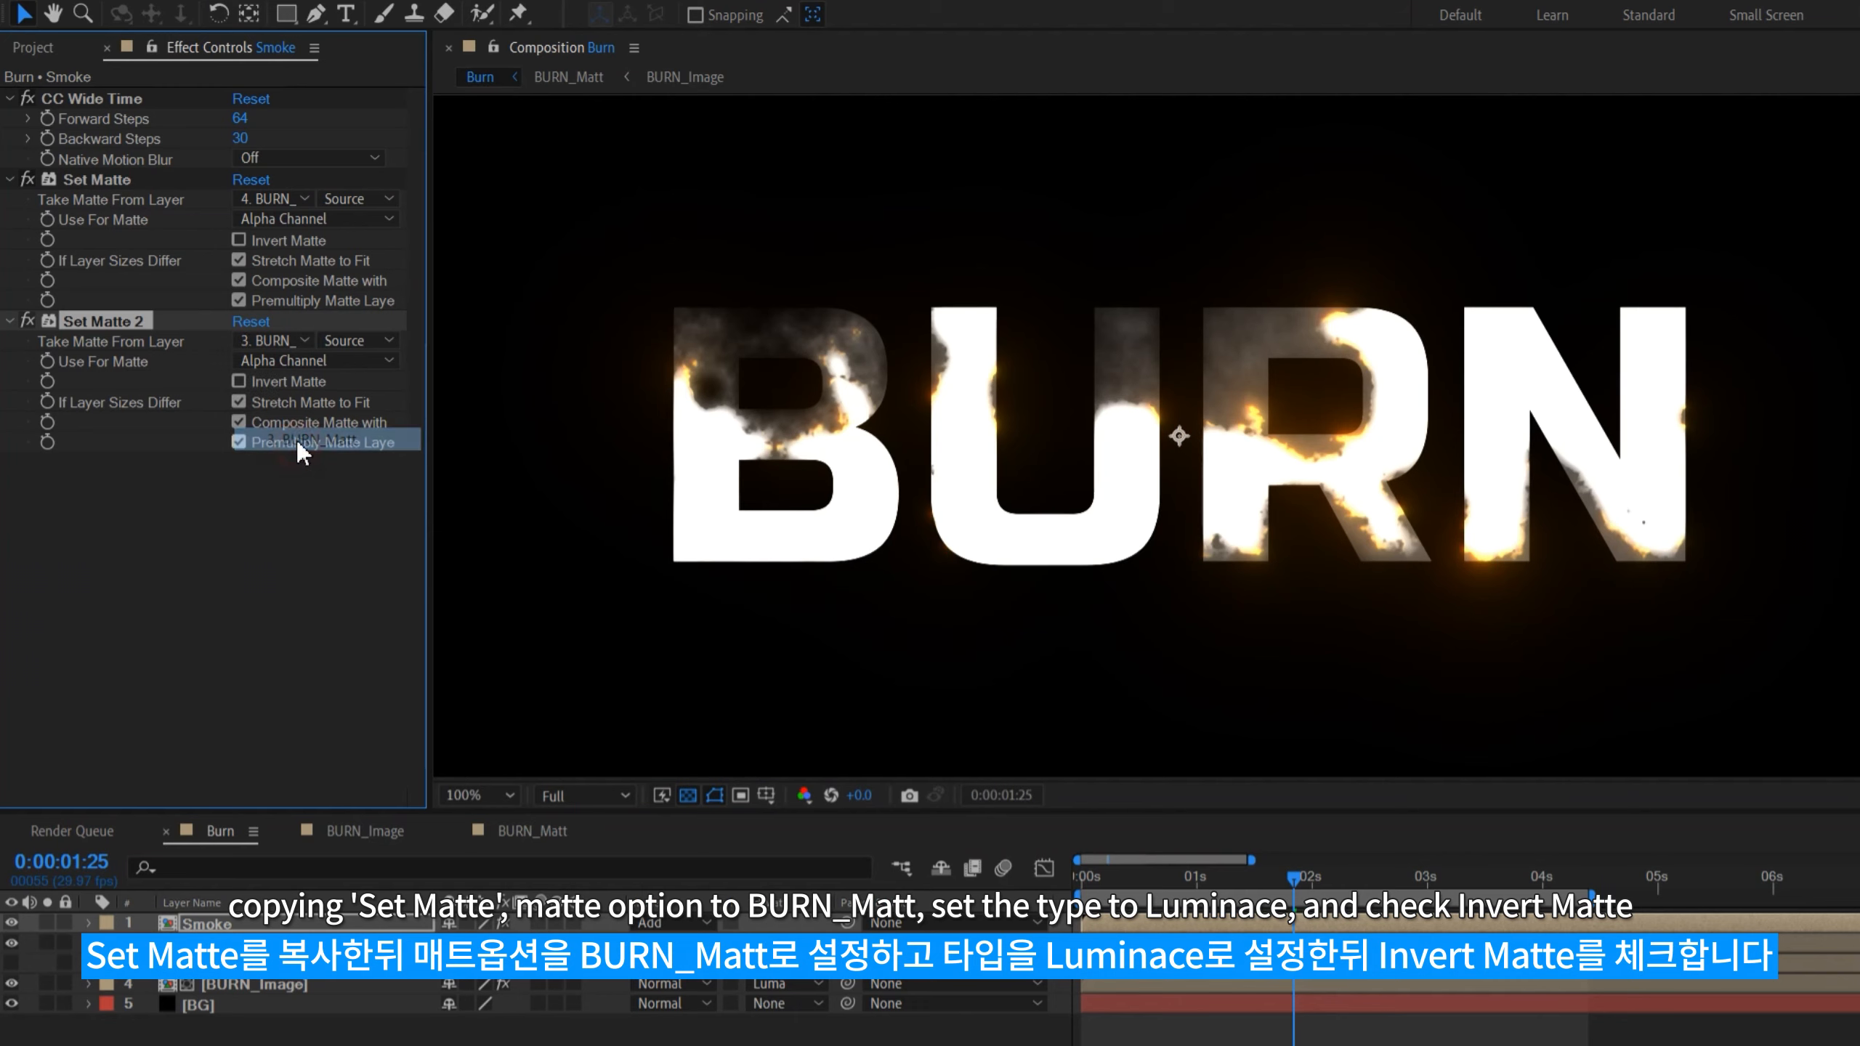
pyautogui.click(282, 361)
pyautogui.click(289, 483)
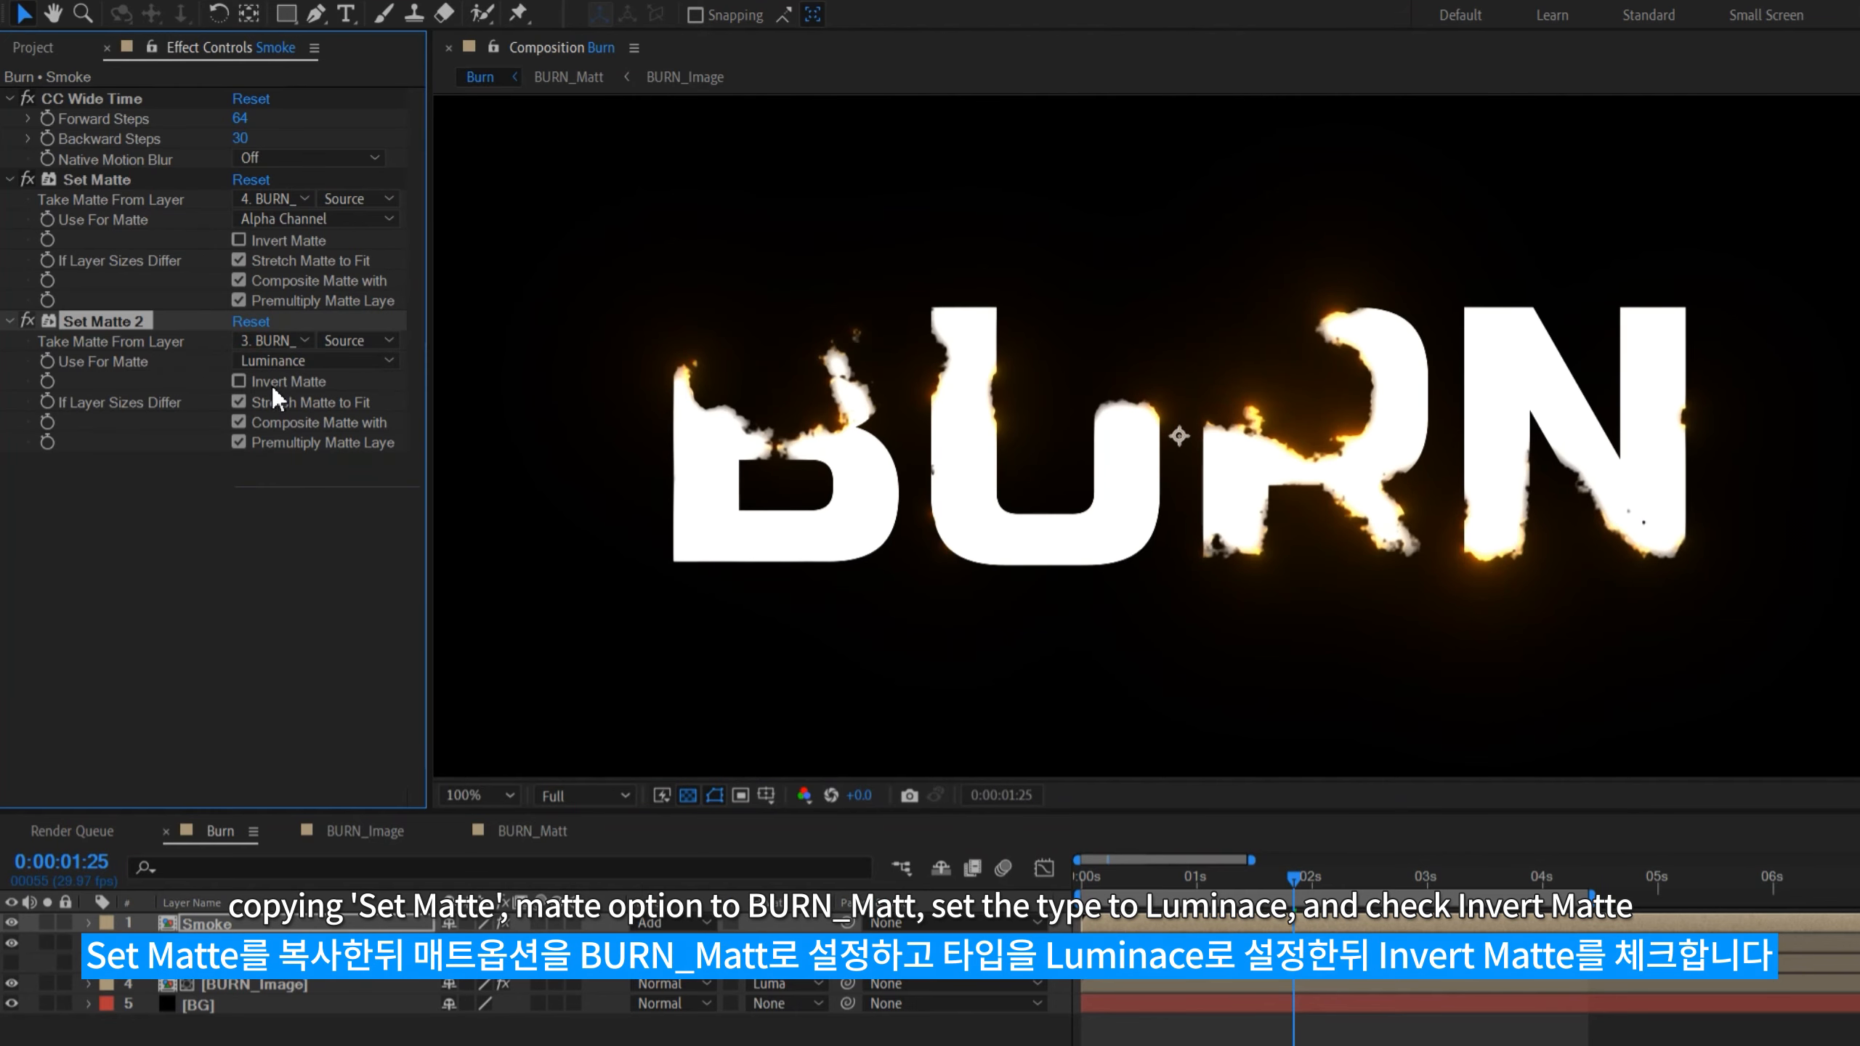
pyautogui.click(271, 396)
# Step: Check the smoke at 0:00:01:25 and reduce the CC Wide Time backward steps to 21
pyautogui.moveTo(1135, 890); pyautogui.dragTo(1294, 896)
pyautogui.moveTo(239, 139); pyautogui.dragTo(236, 139)
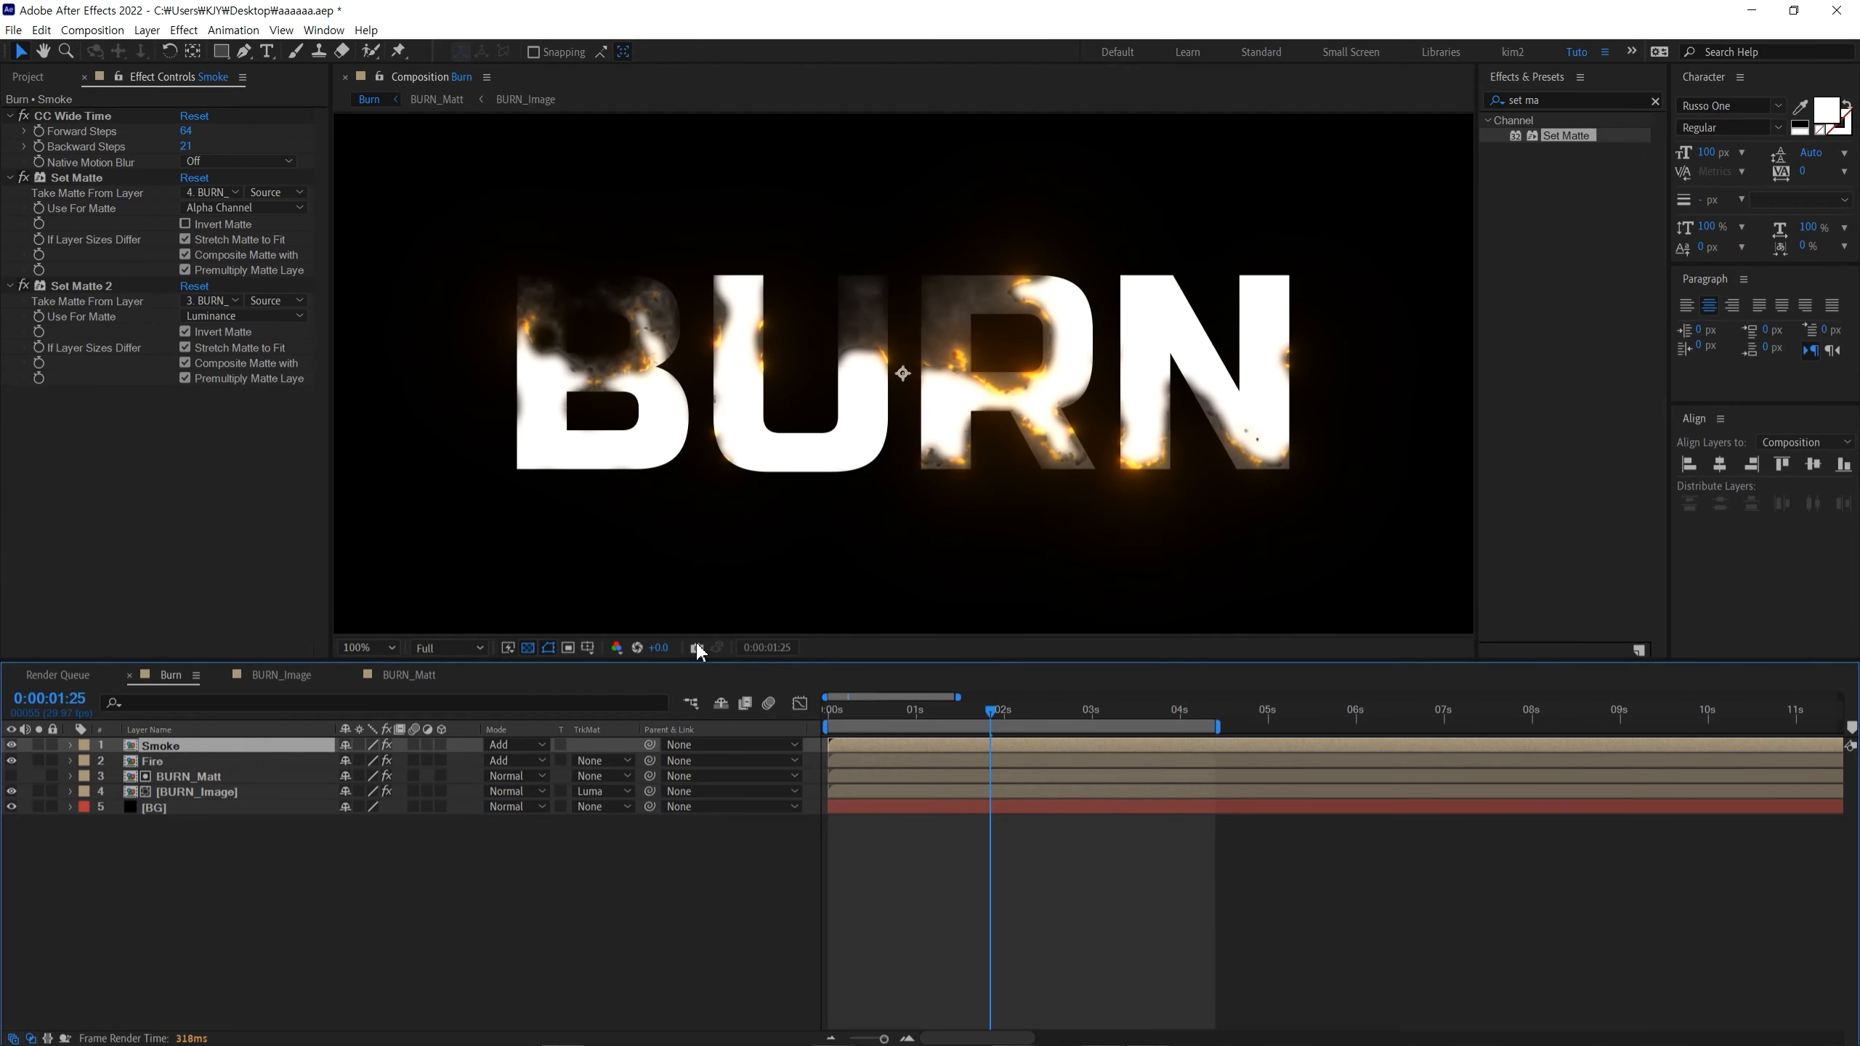
# Step: Apply Fast Box Blur to the Smoke layer with Repeat Edge Pixels on and a blur radius of 8
pyautogui.click(1558, 101)
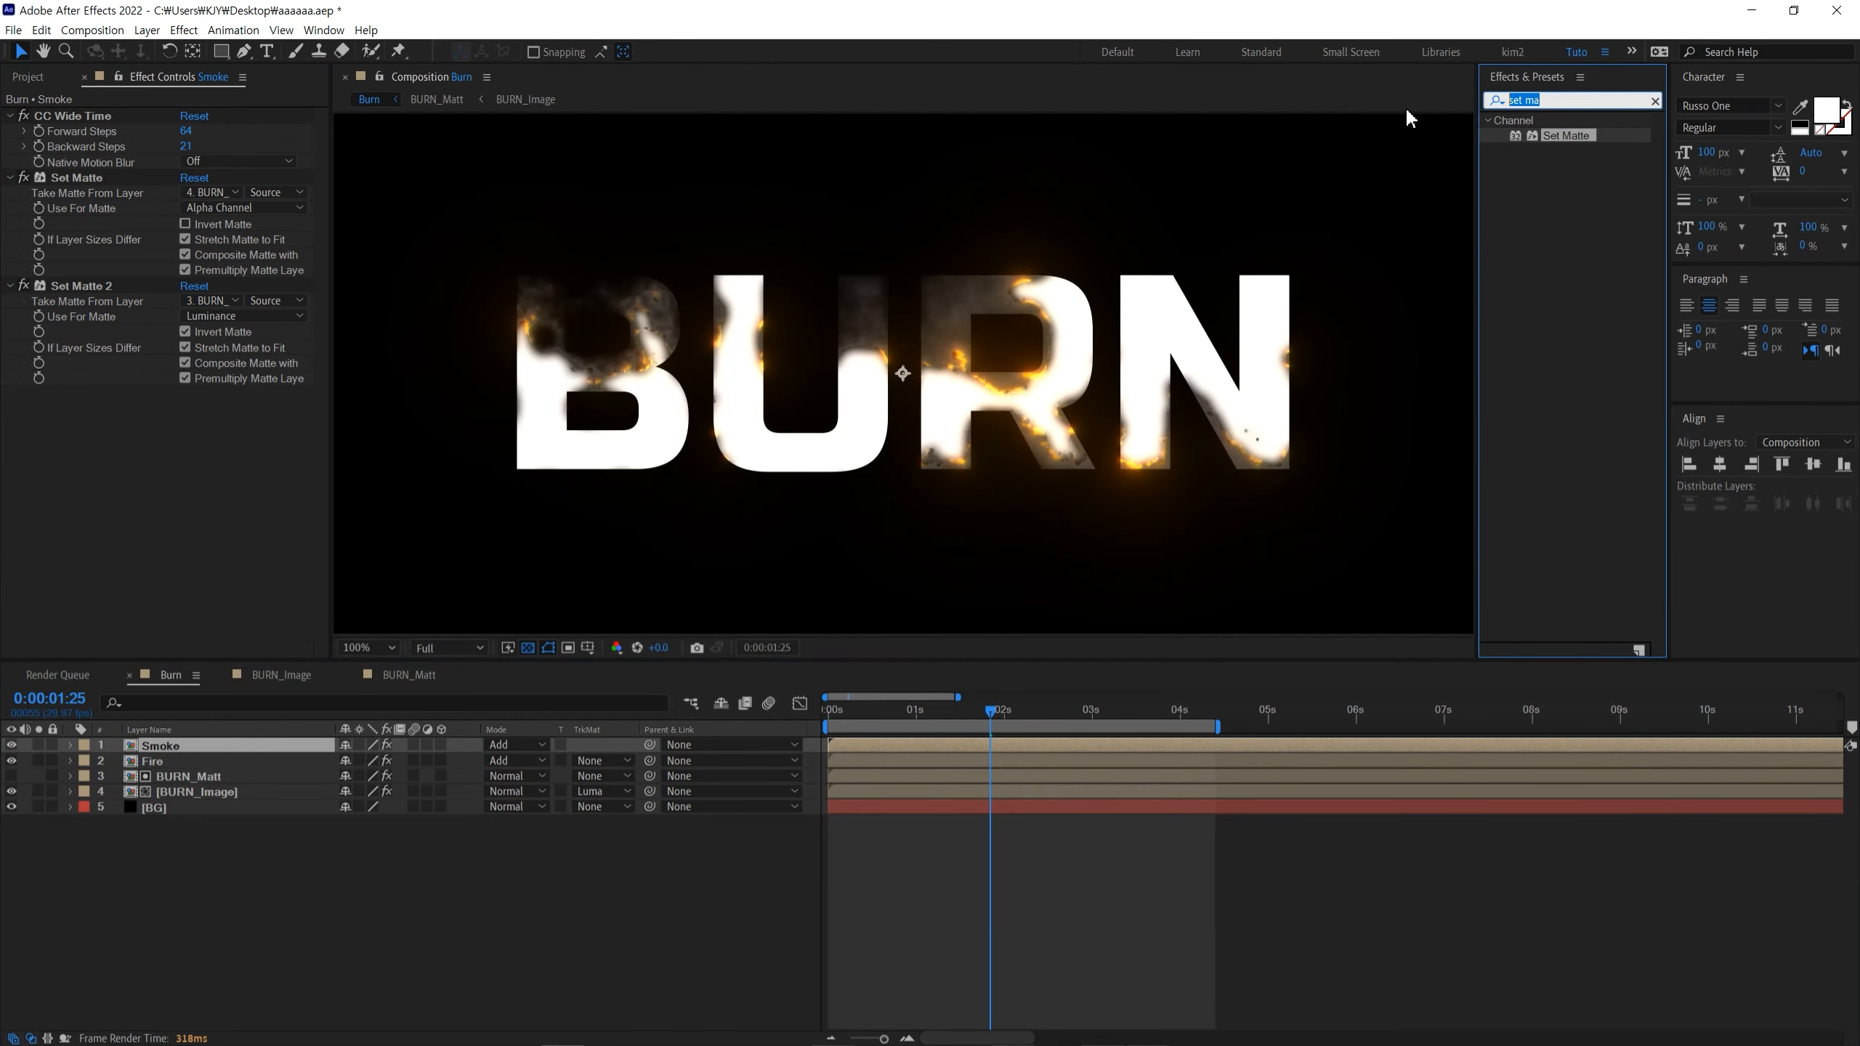
pyautogui.write('fast b')
pyautogui.moveTo(1575, 151); pyautogui.dragTo(148, 433)
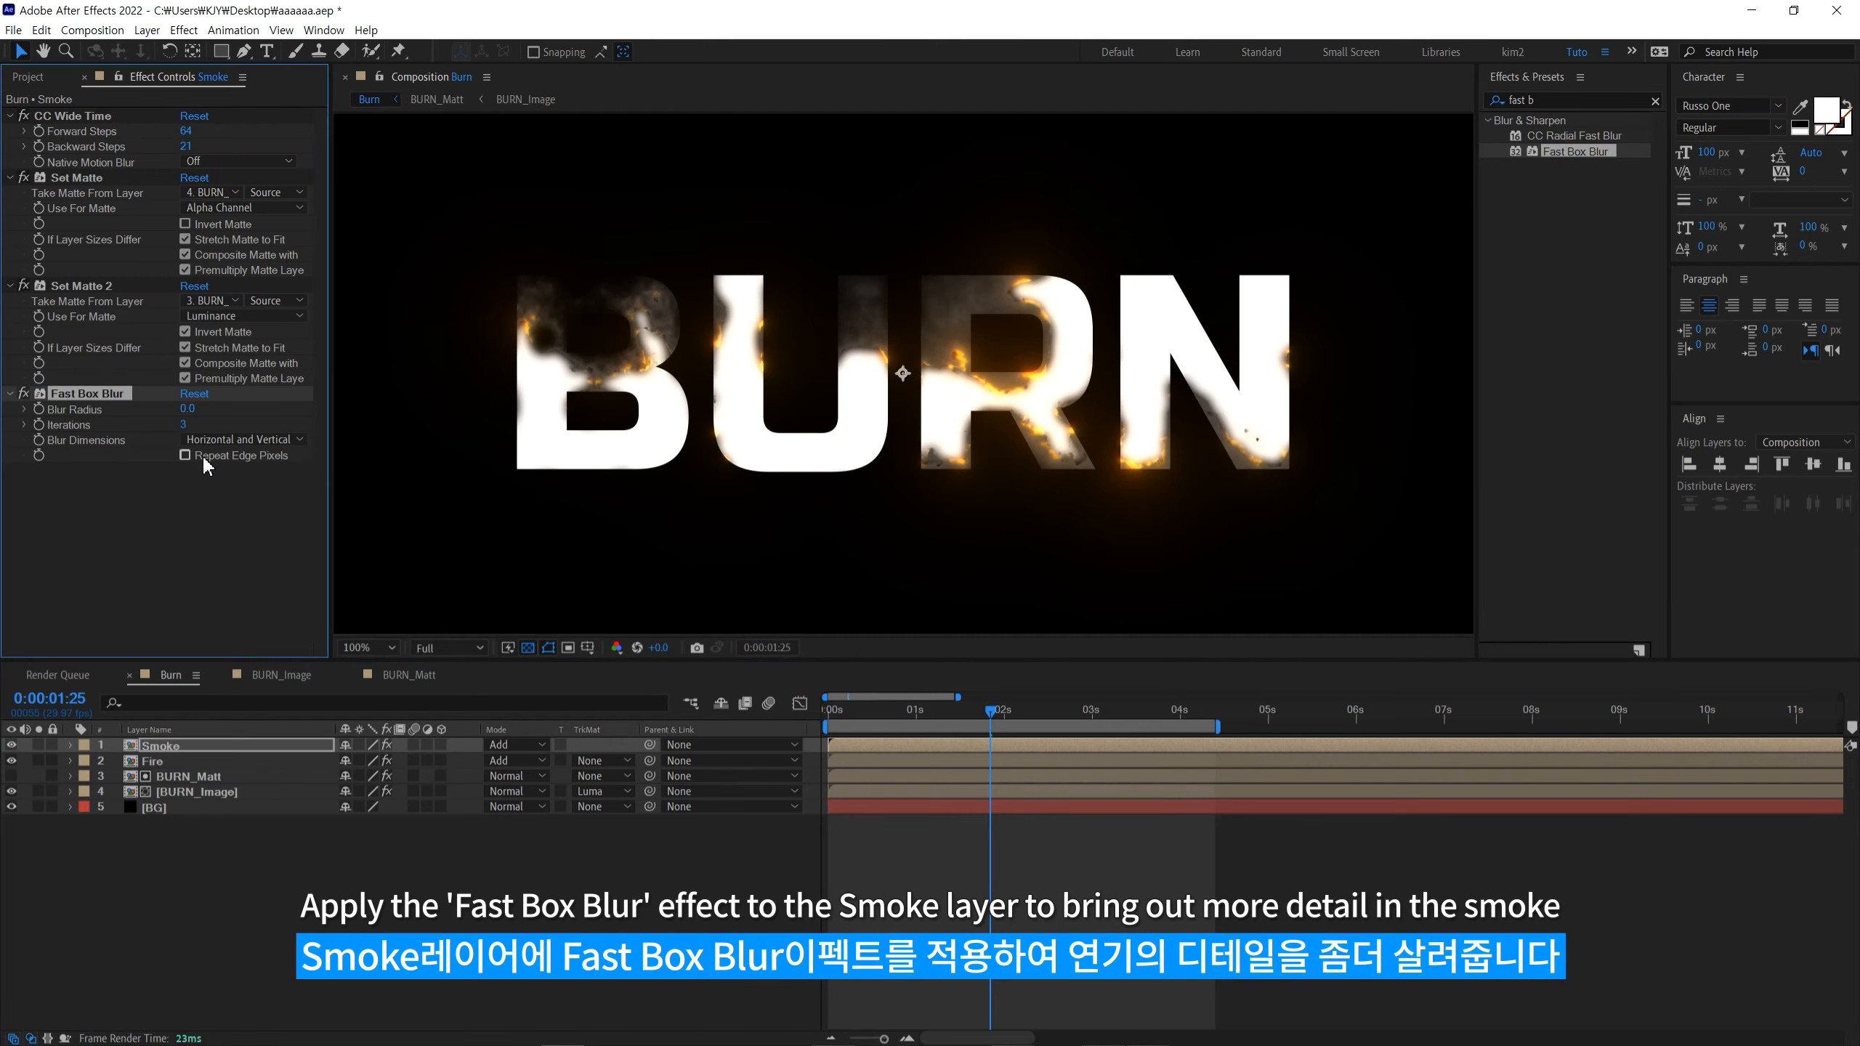
pyautogui.click(202, 455)
pyautogui.click(187, 409)
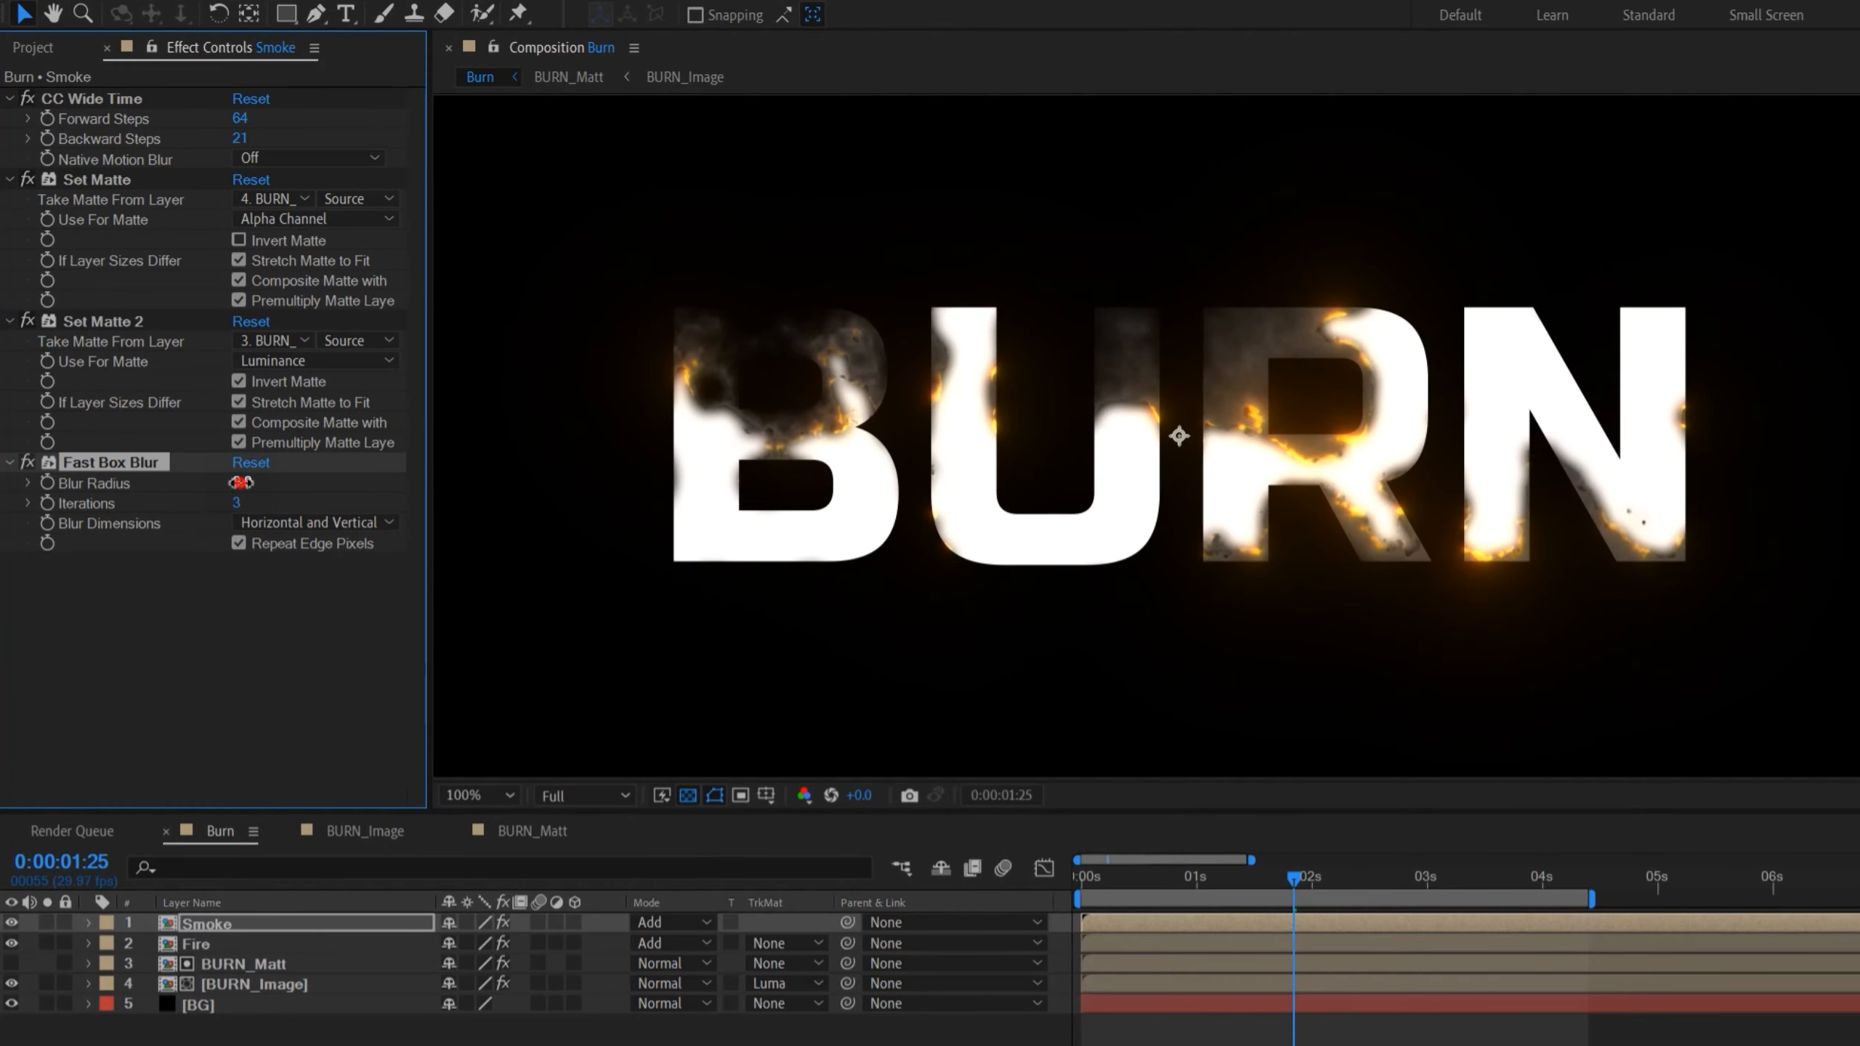
pyautogui.write('8')
pyautogui.press('Return')
# Step: Preview the smoke and tune the Smoke layer's CC Wide Time to 55 forward steps and 22 backward steps
pyautogui.moveTo(242, 118)
pyautogui.mouseDown()
pyautogui.moveTo(216, 113)
pyautogui.moveTo(241, 118)
pyautogui.mouseUp()
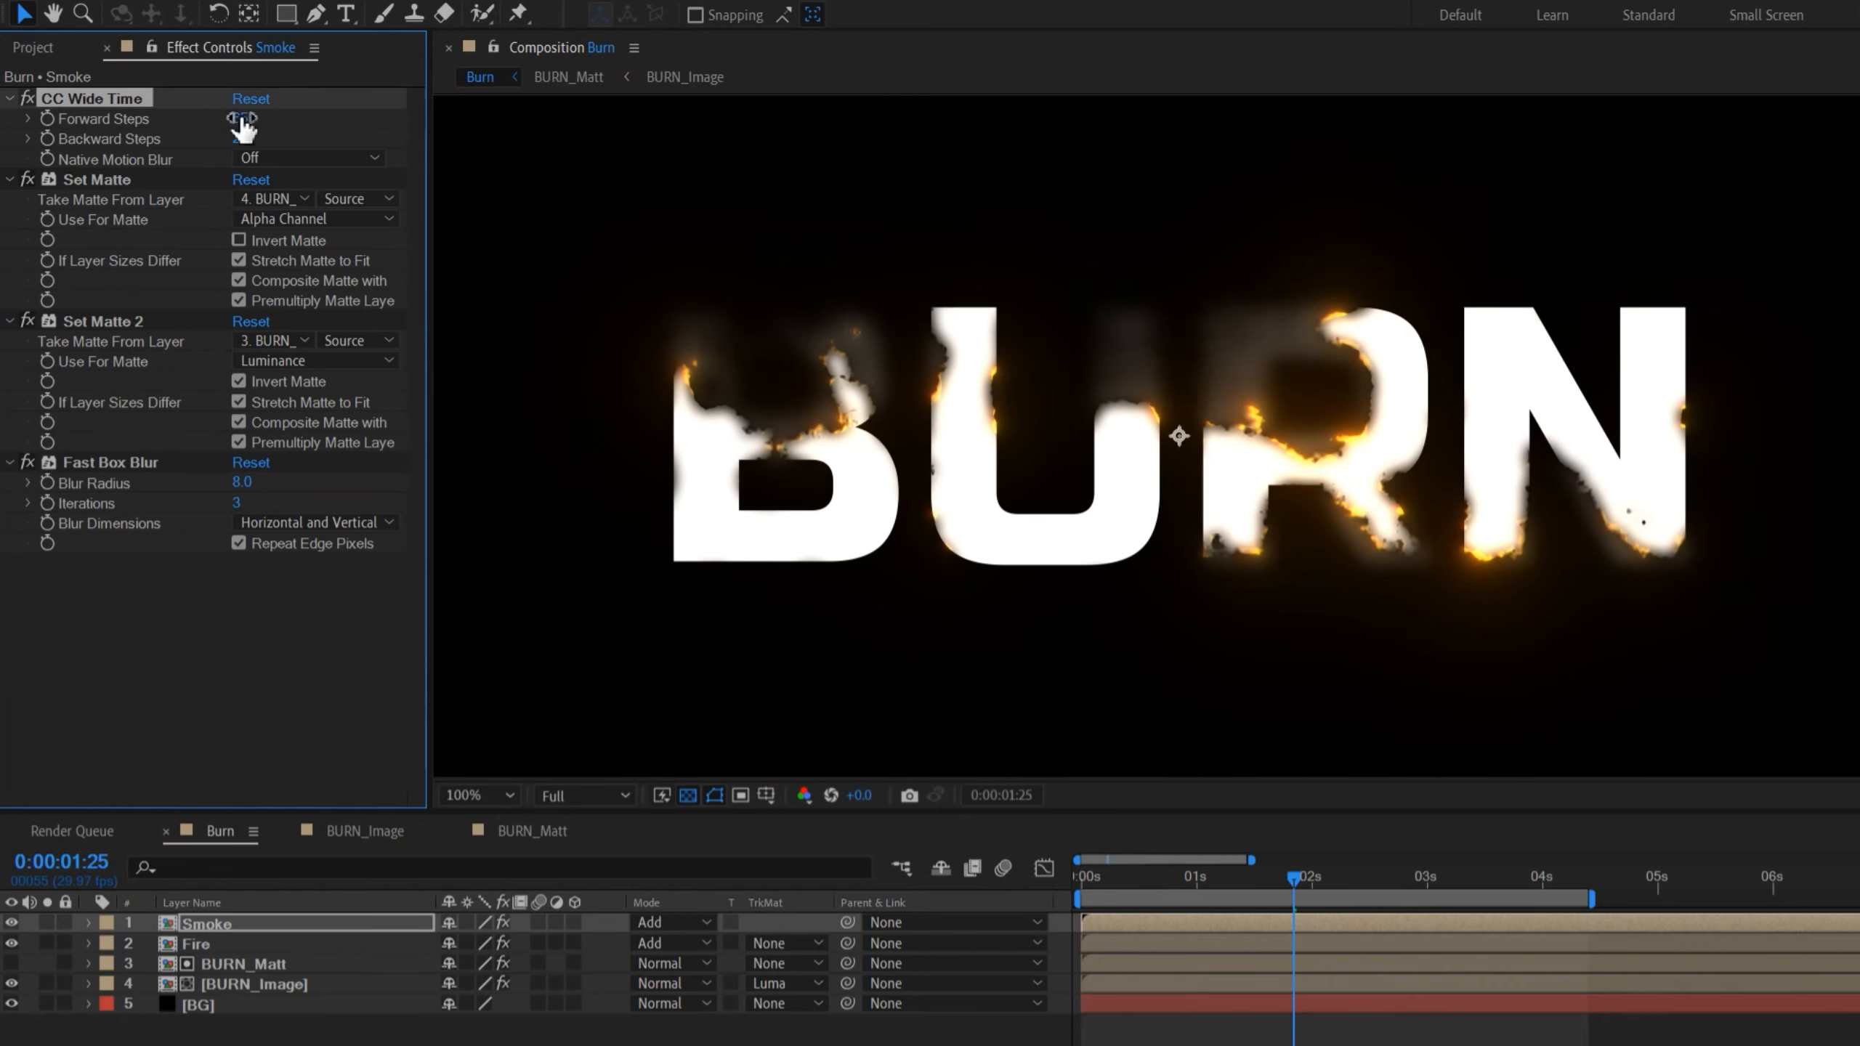
pyautogui.press('space')
pyautogui.click(243, 138)
pyautogui.write('15')
pyautogui.press('Return')
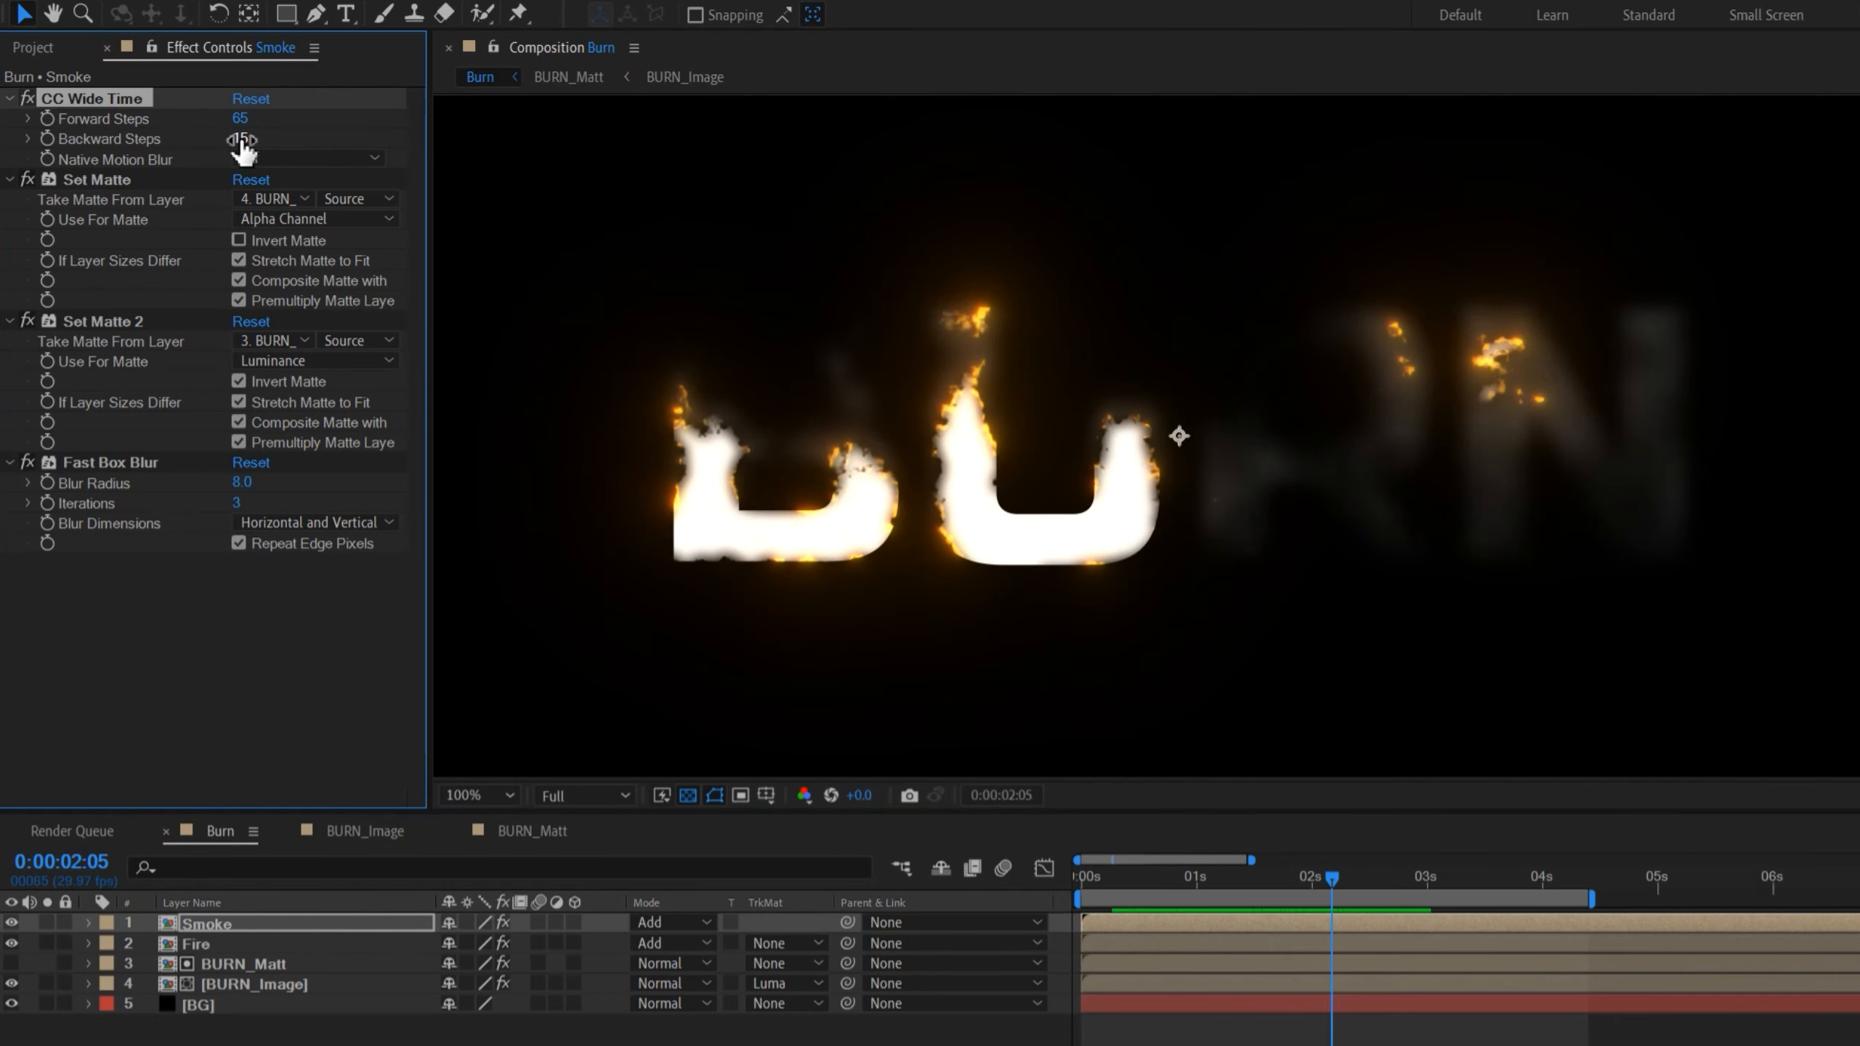
pyautogui.moveTo(267, 141); pyautogui.dragTo(259, 141)
pyautogui.click(241, 118)
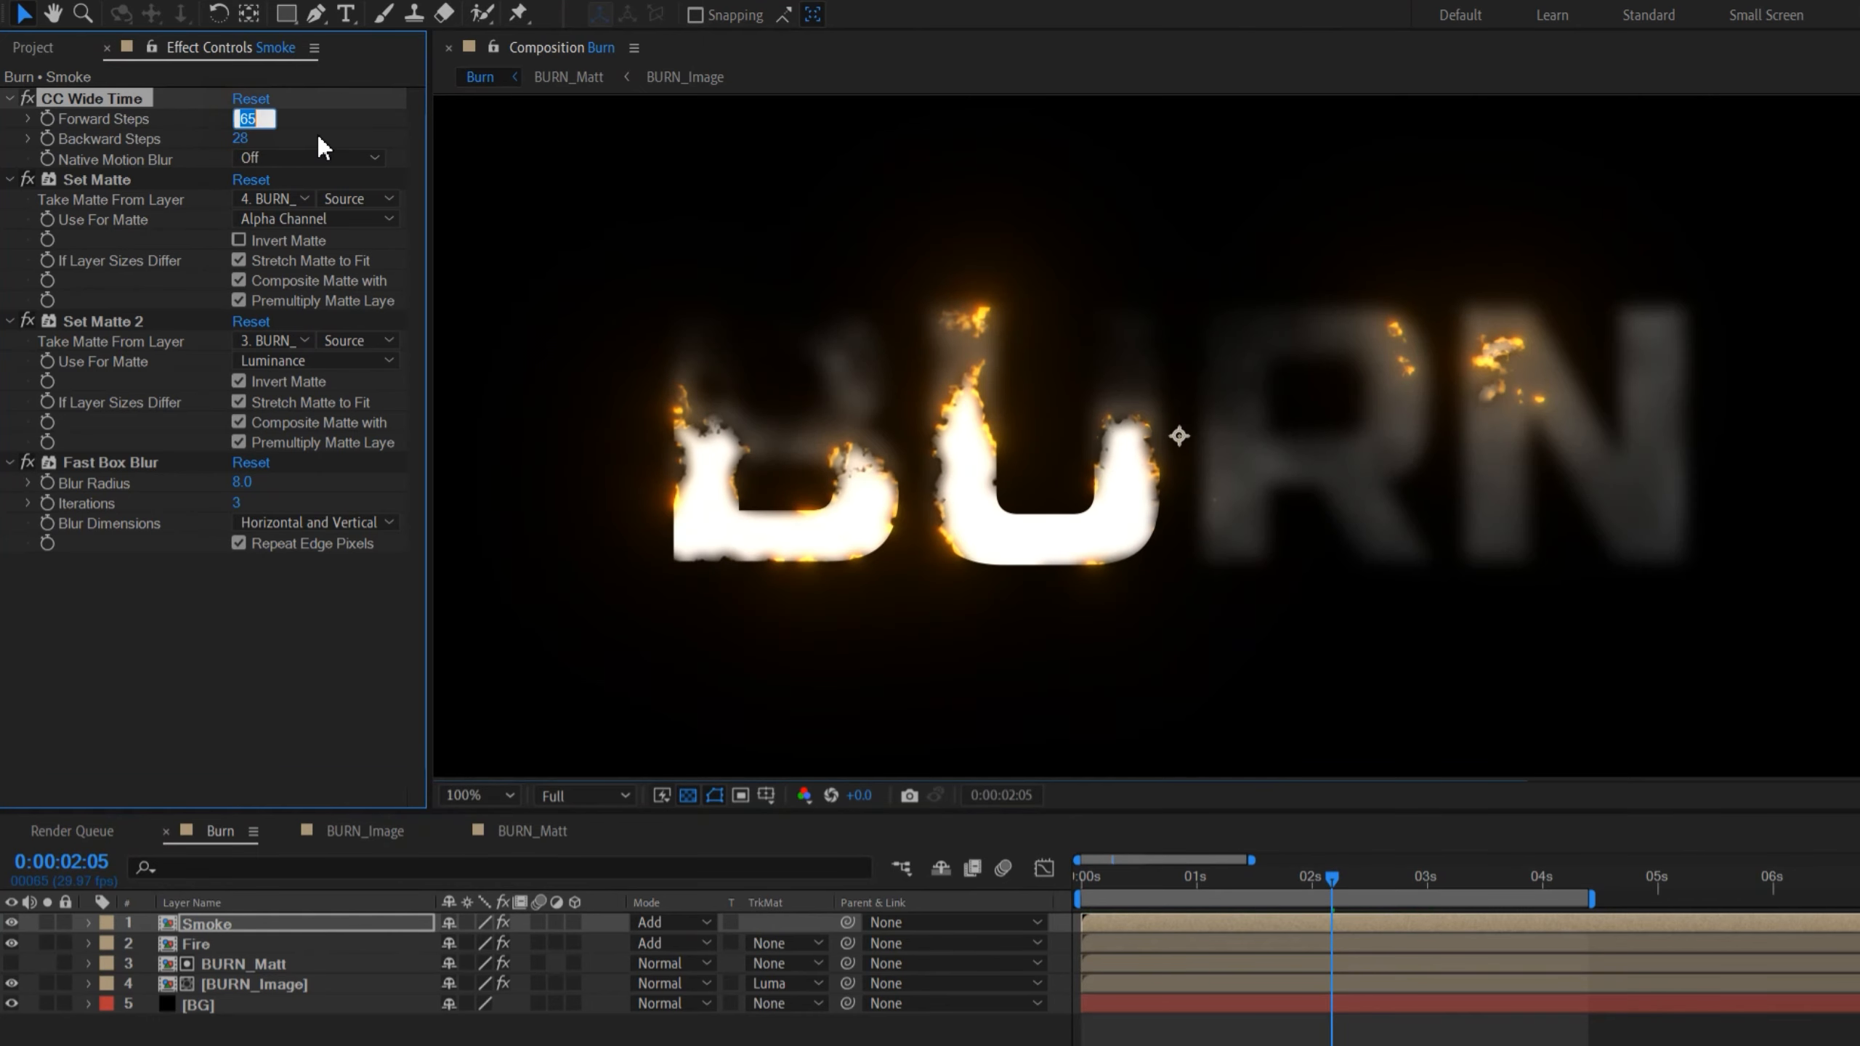
pyautogui.write('55')
pyautogui.press('Return')
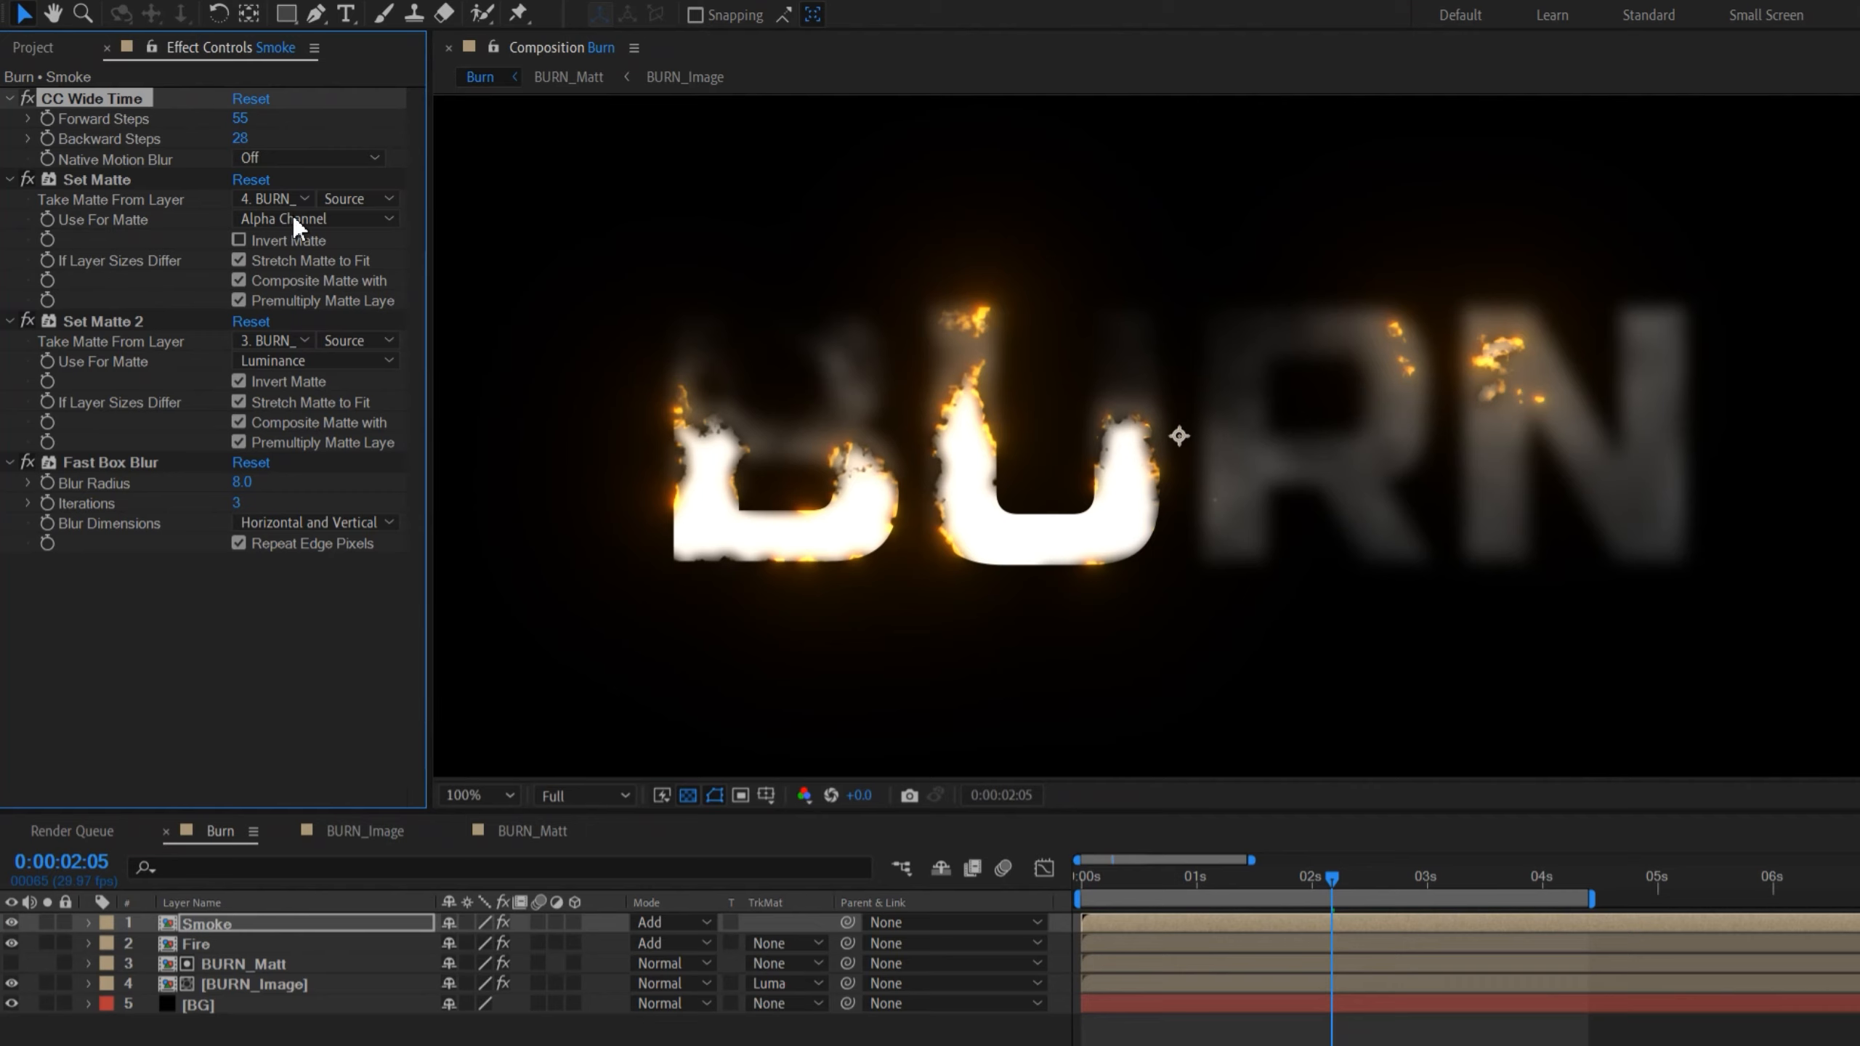
pyautogui.moveTo(240, 140); pyautogui.dragTo(237, 139)
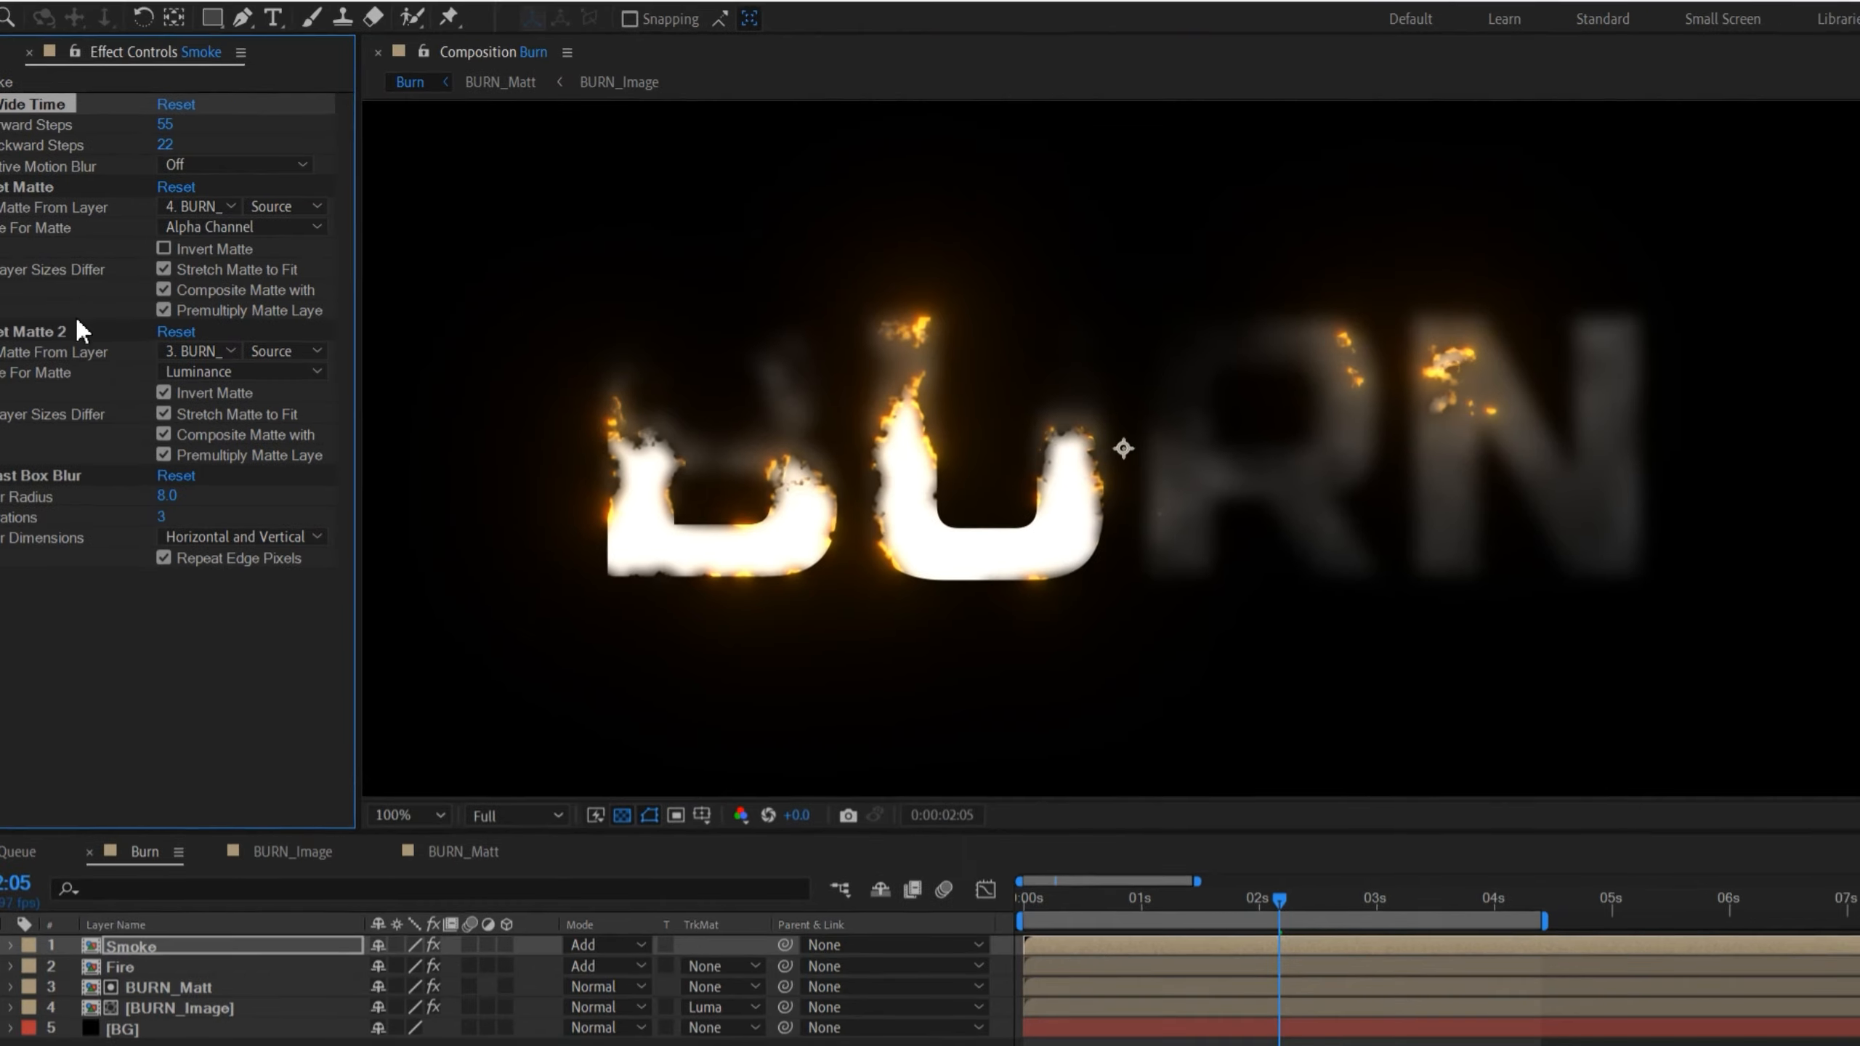
# Step: Apply Solid Composite to the Smoke layer with its color set to black (000000), and check the result around 0:00:01:22
pyautogui.click(1667, 122)
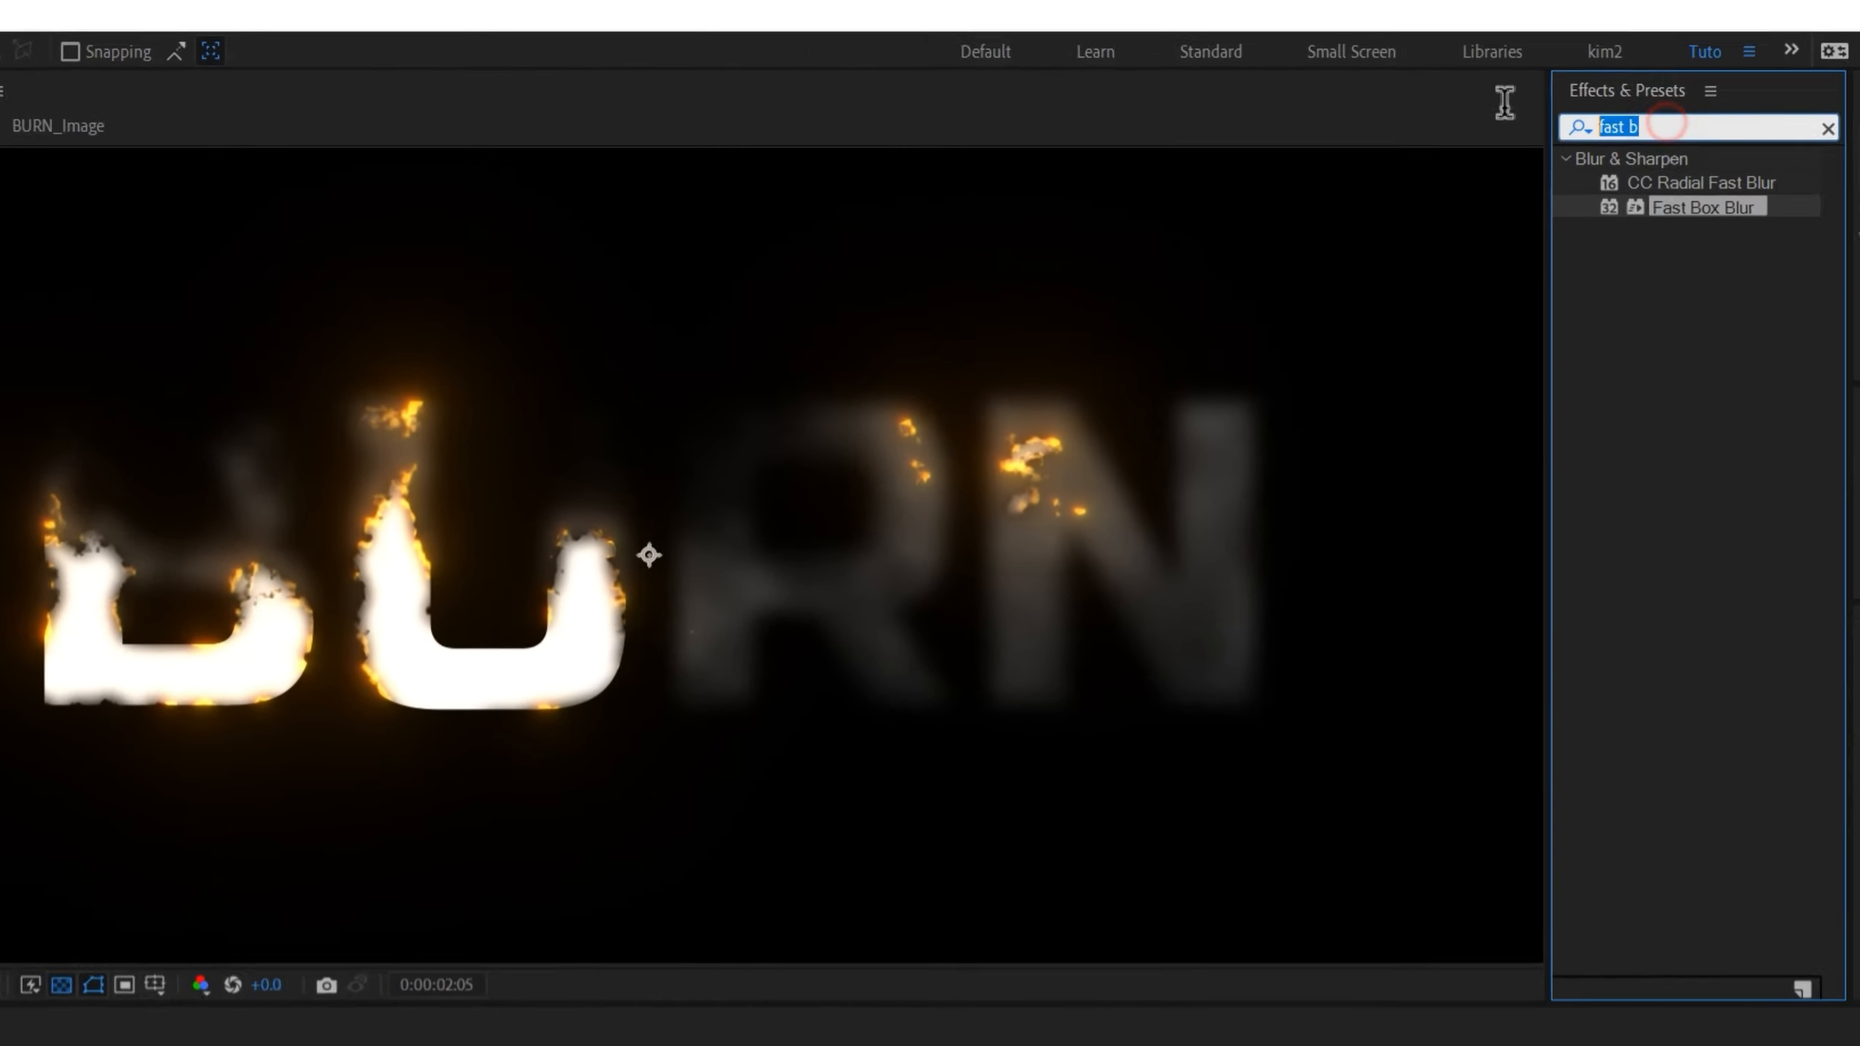
pyautogui.write('solide')
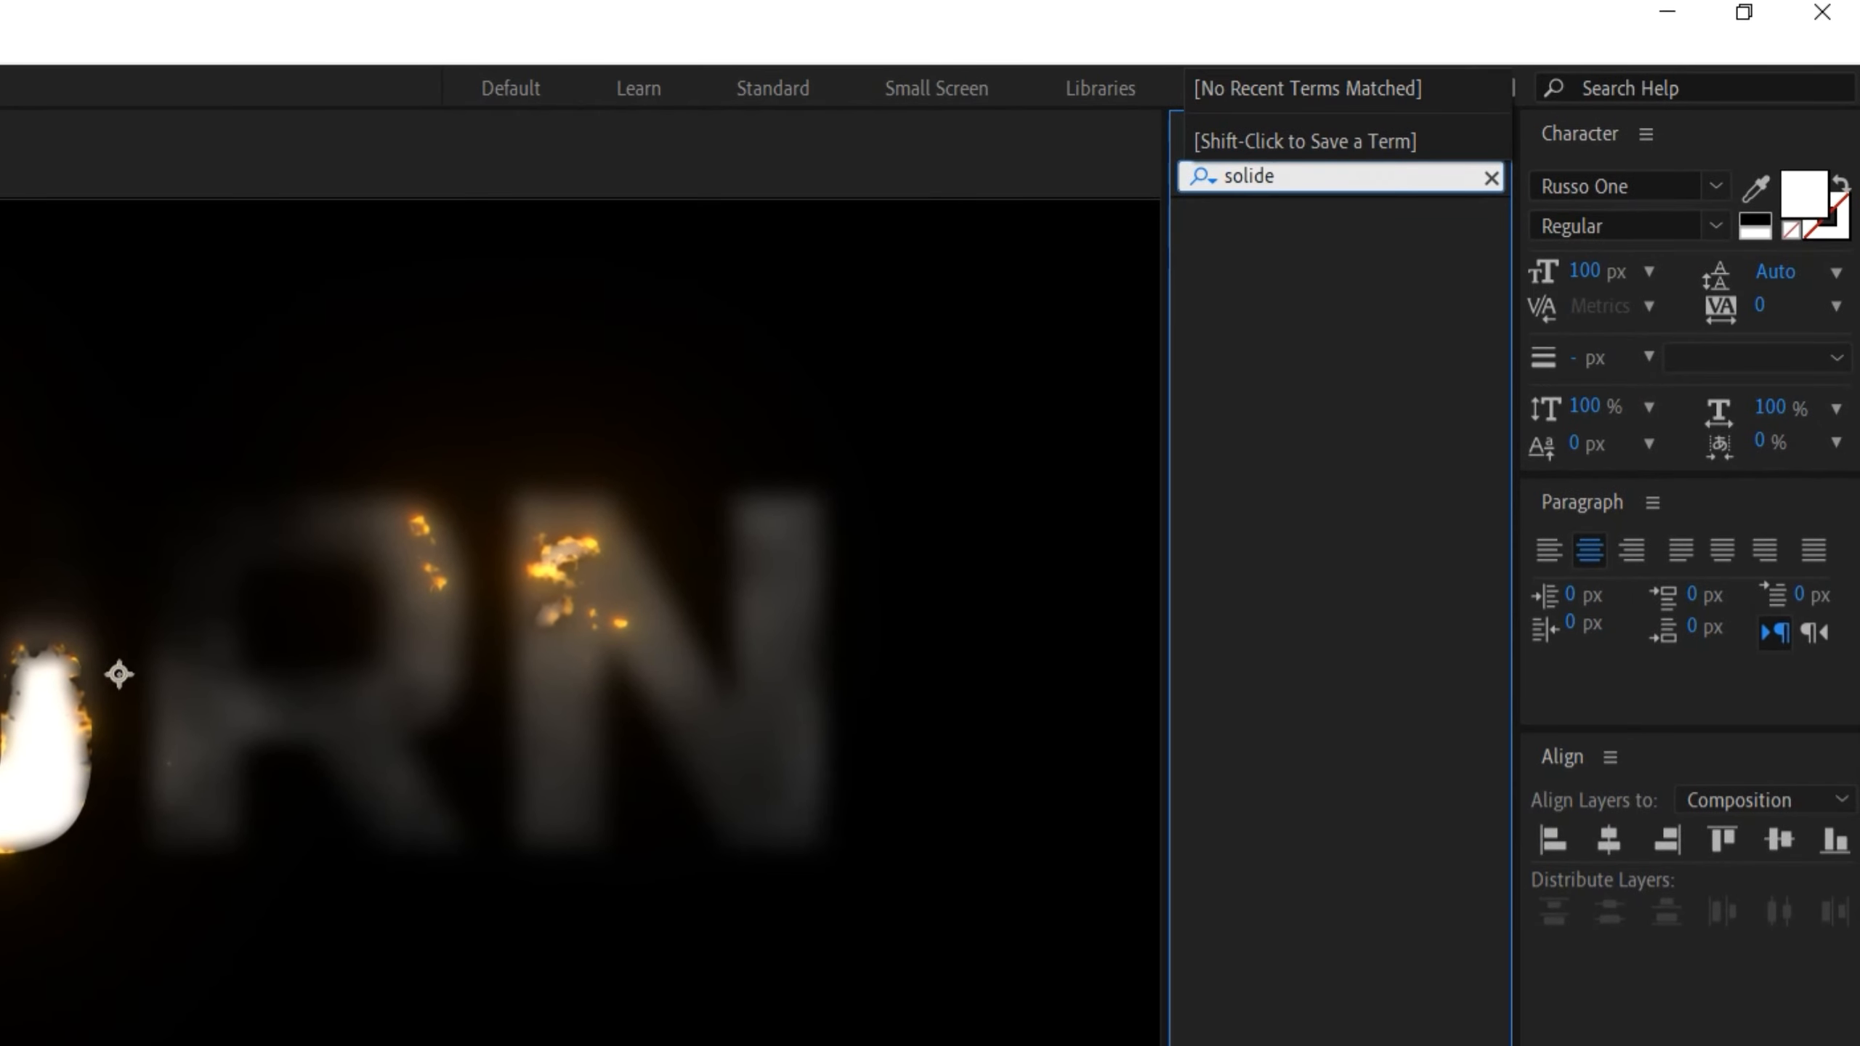
pyautogui.press('BackSpace')
pyautogui.click(1313, 317)
pyautogui.moveTo(1320, 245); pyautogui.dragTo(116, 517)
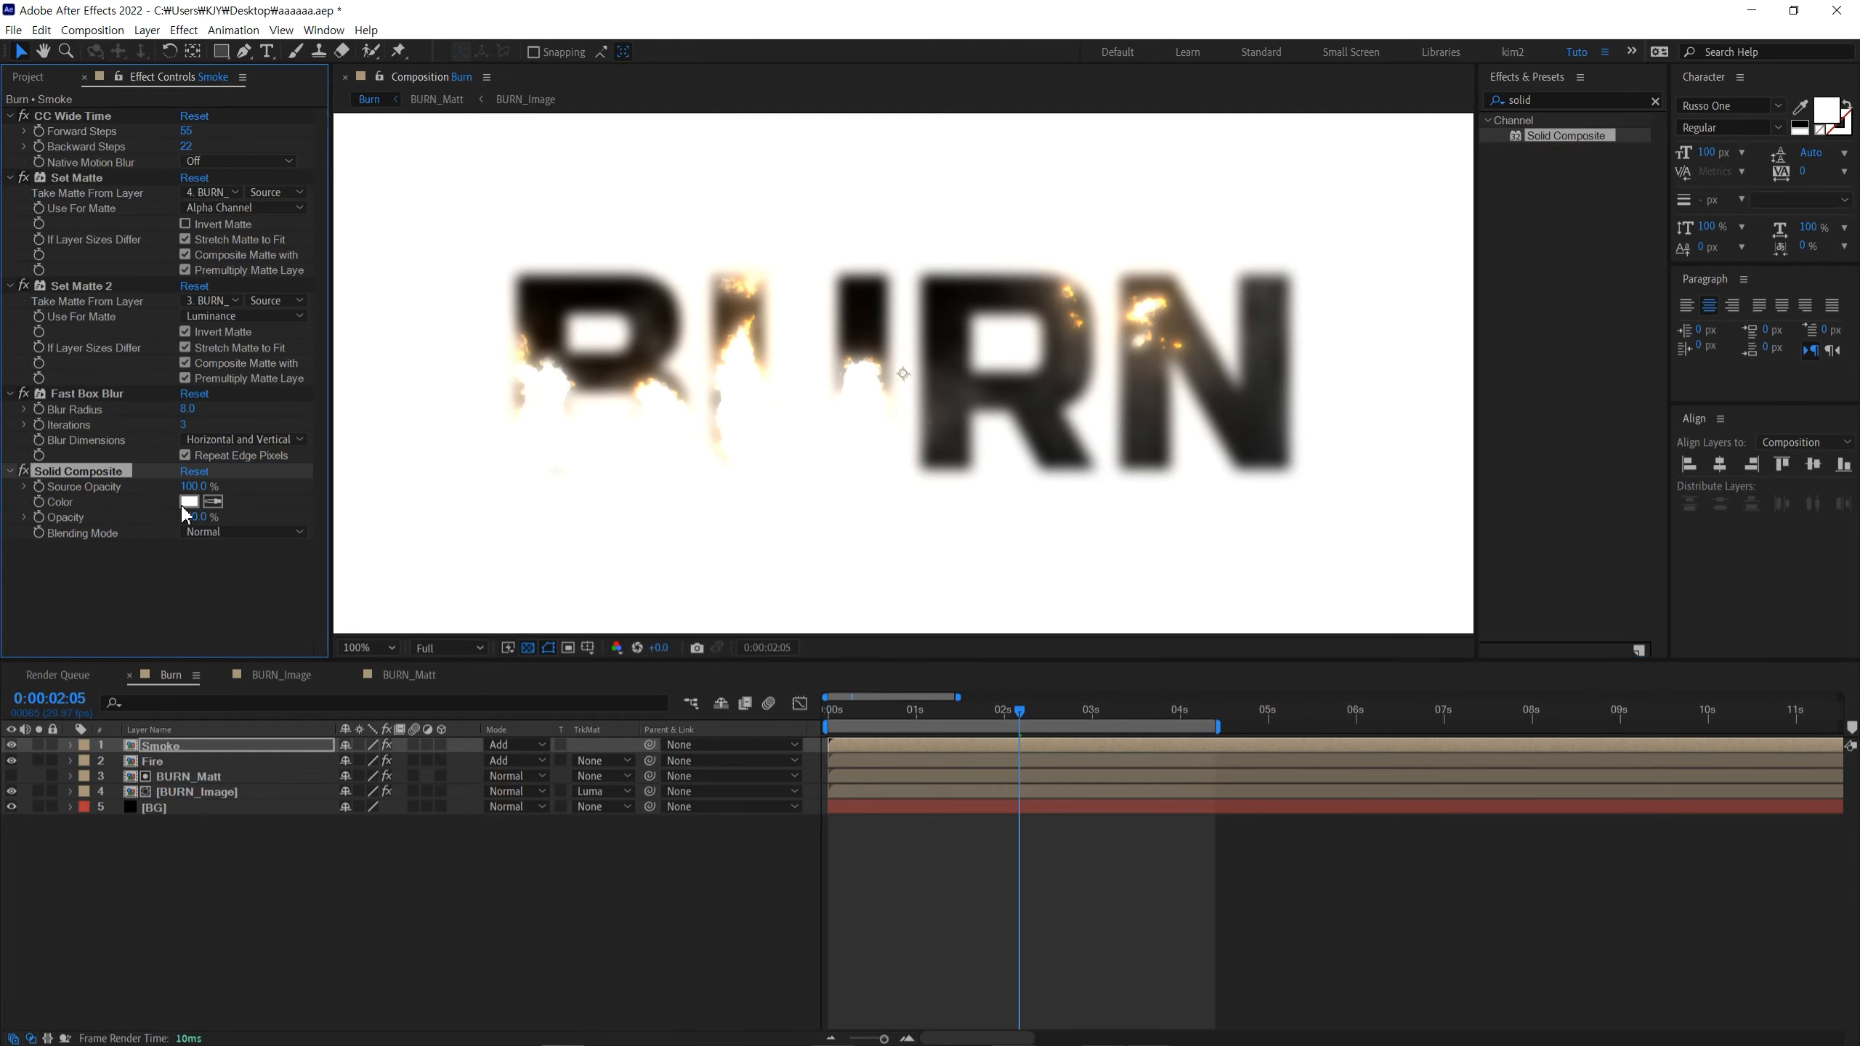
pyautogui.click(188, 502)
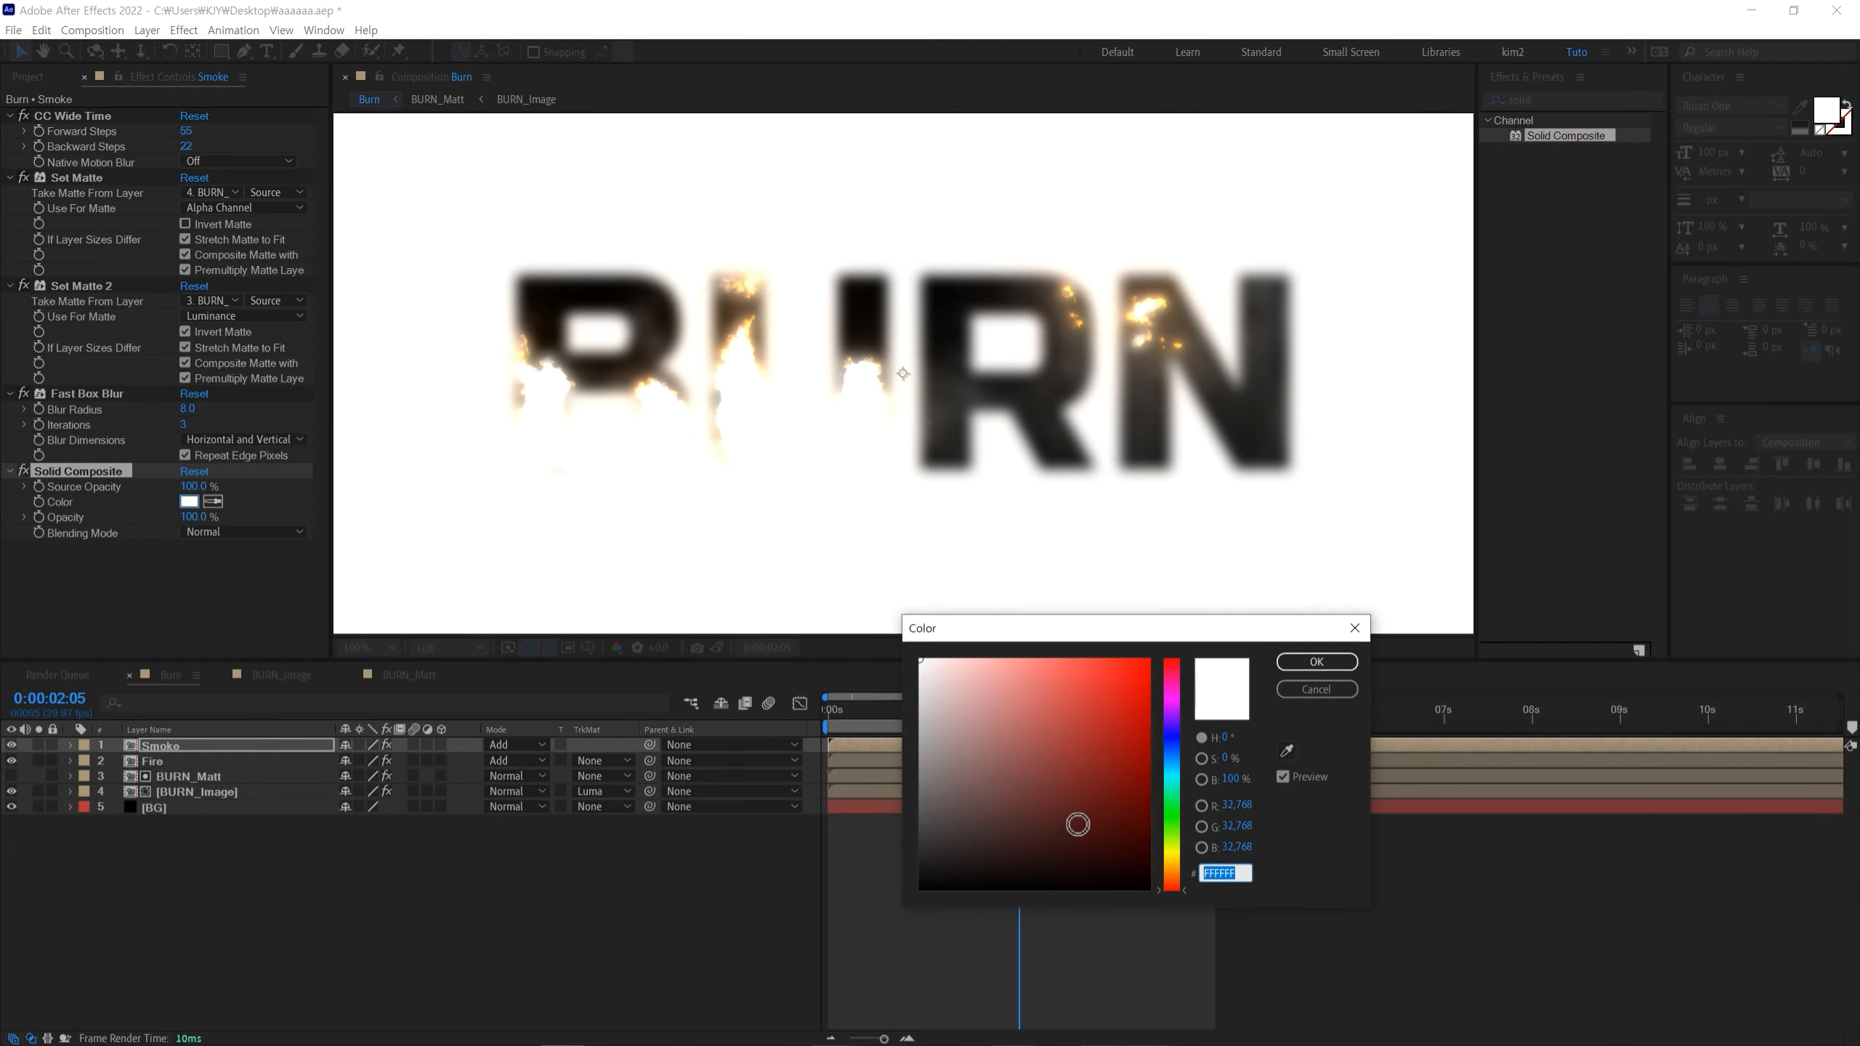
pyautogui.write('000000')
pyautogui.click(1282, 662)
pyautogui.moveTo(857, 707); pyautogui.dragTo(985, 728)
pyautogui.moveTo(980, 726); pyautogui.dragTo(982, 718)
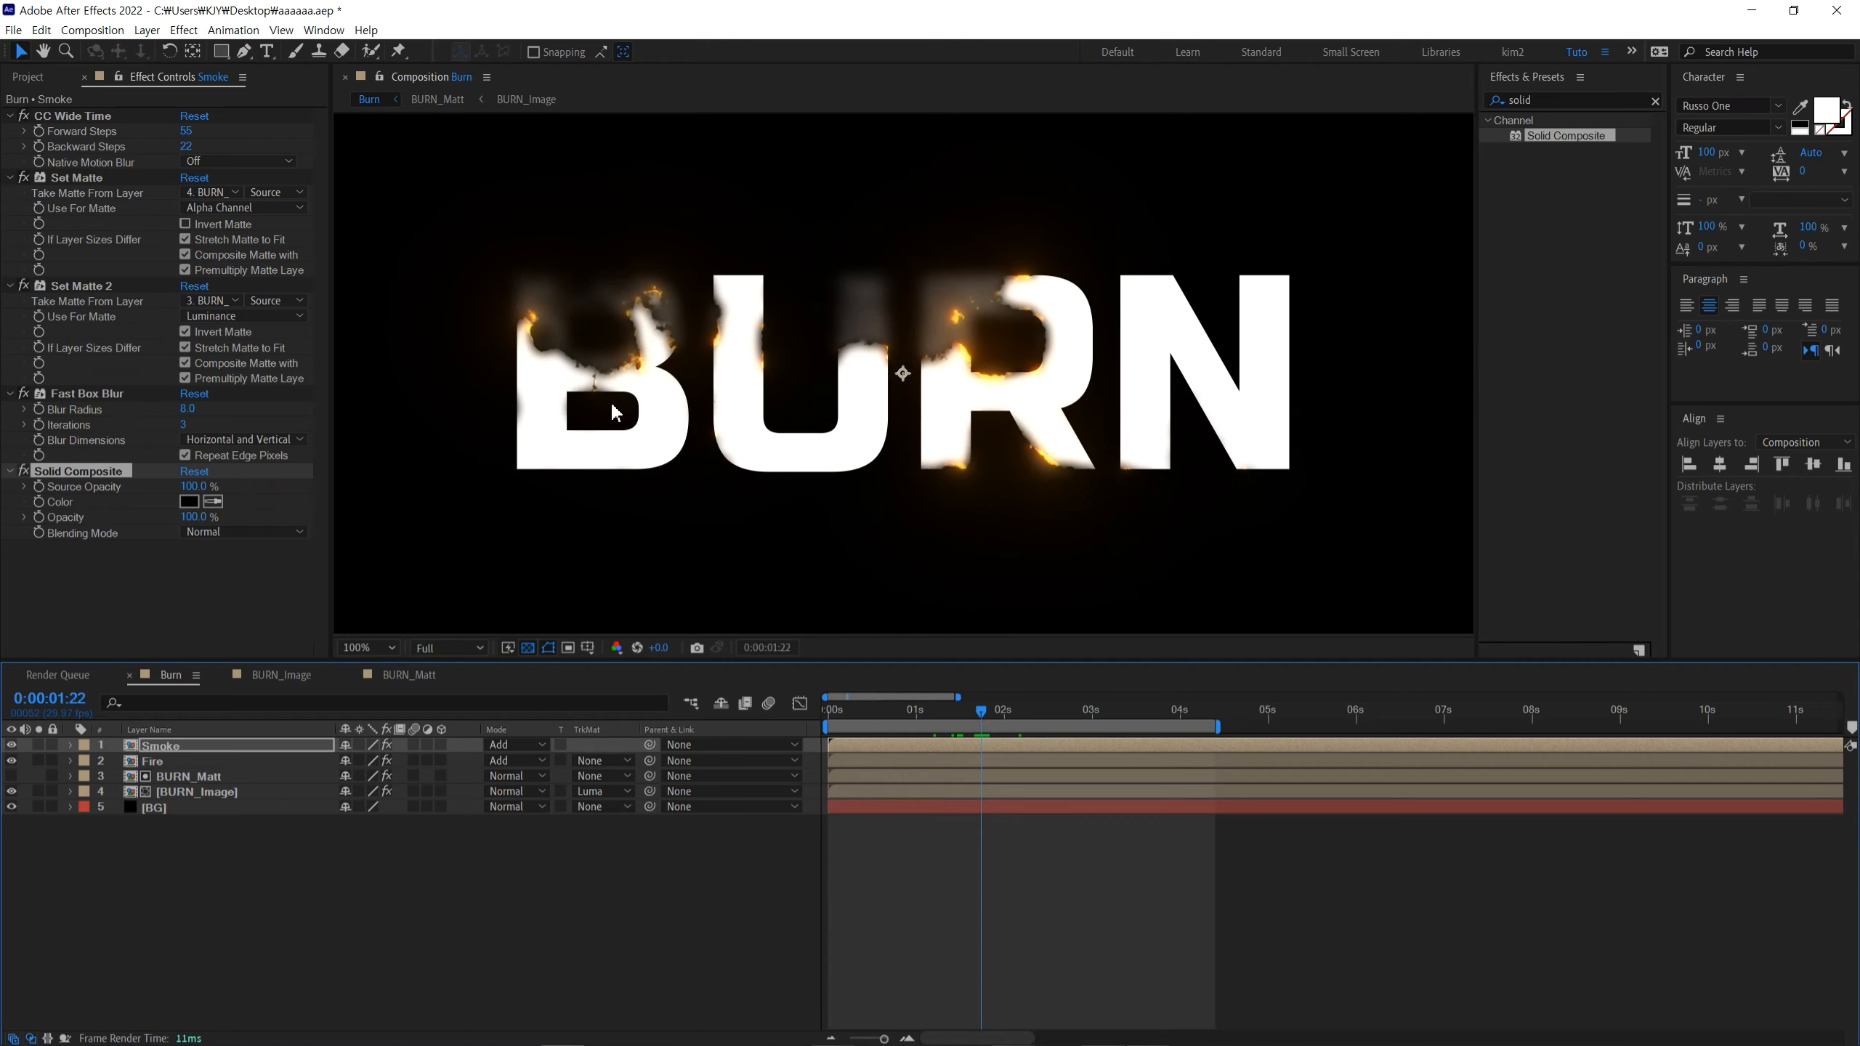
# Step: Apply Fractal Noise to the Smoke layer and set its blending mode to Multiply
pyautogui.click(1542, 100)
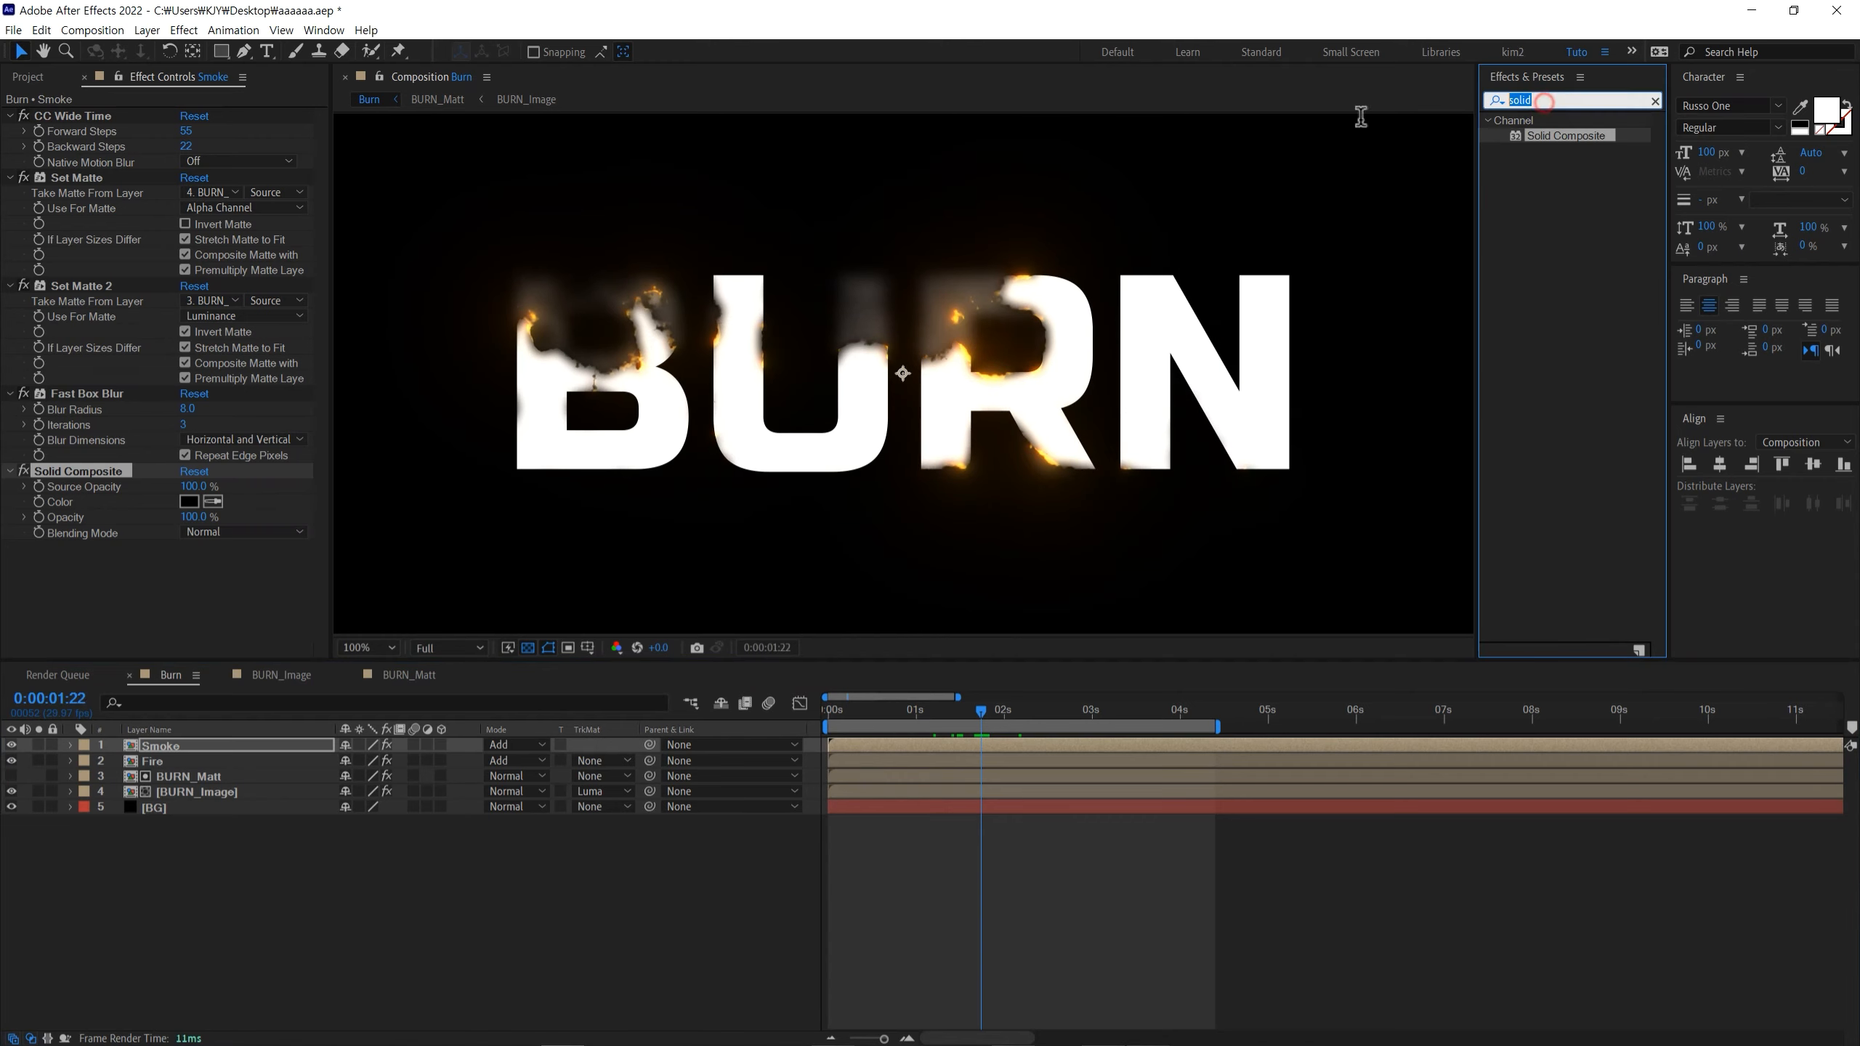
pyautogui.write('fractal')
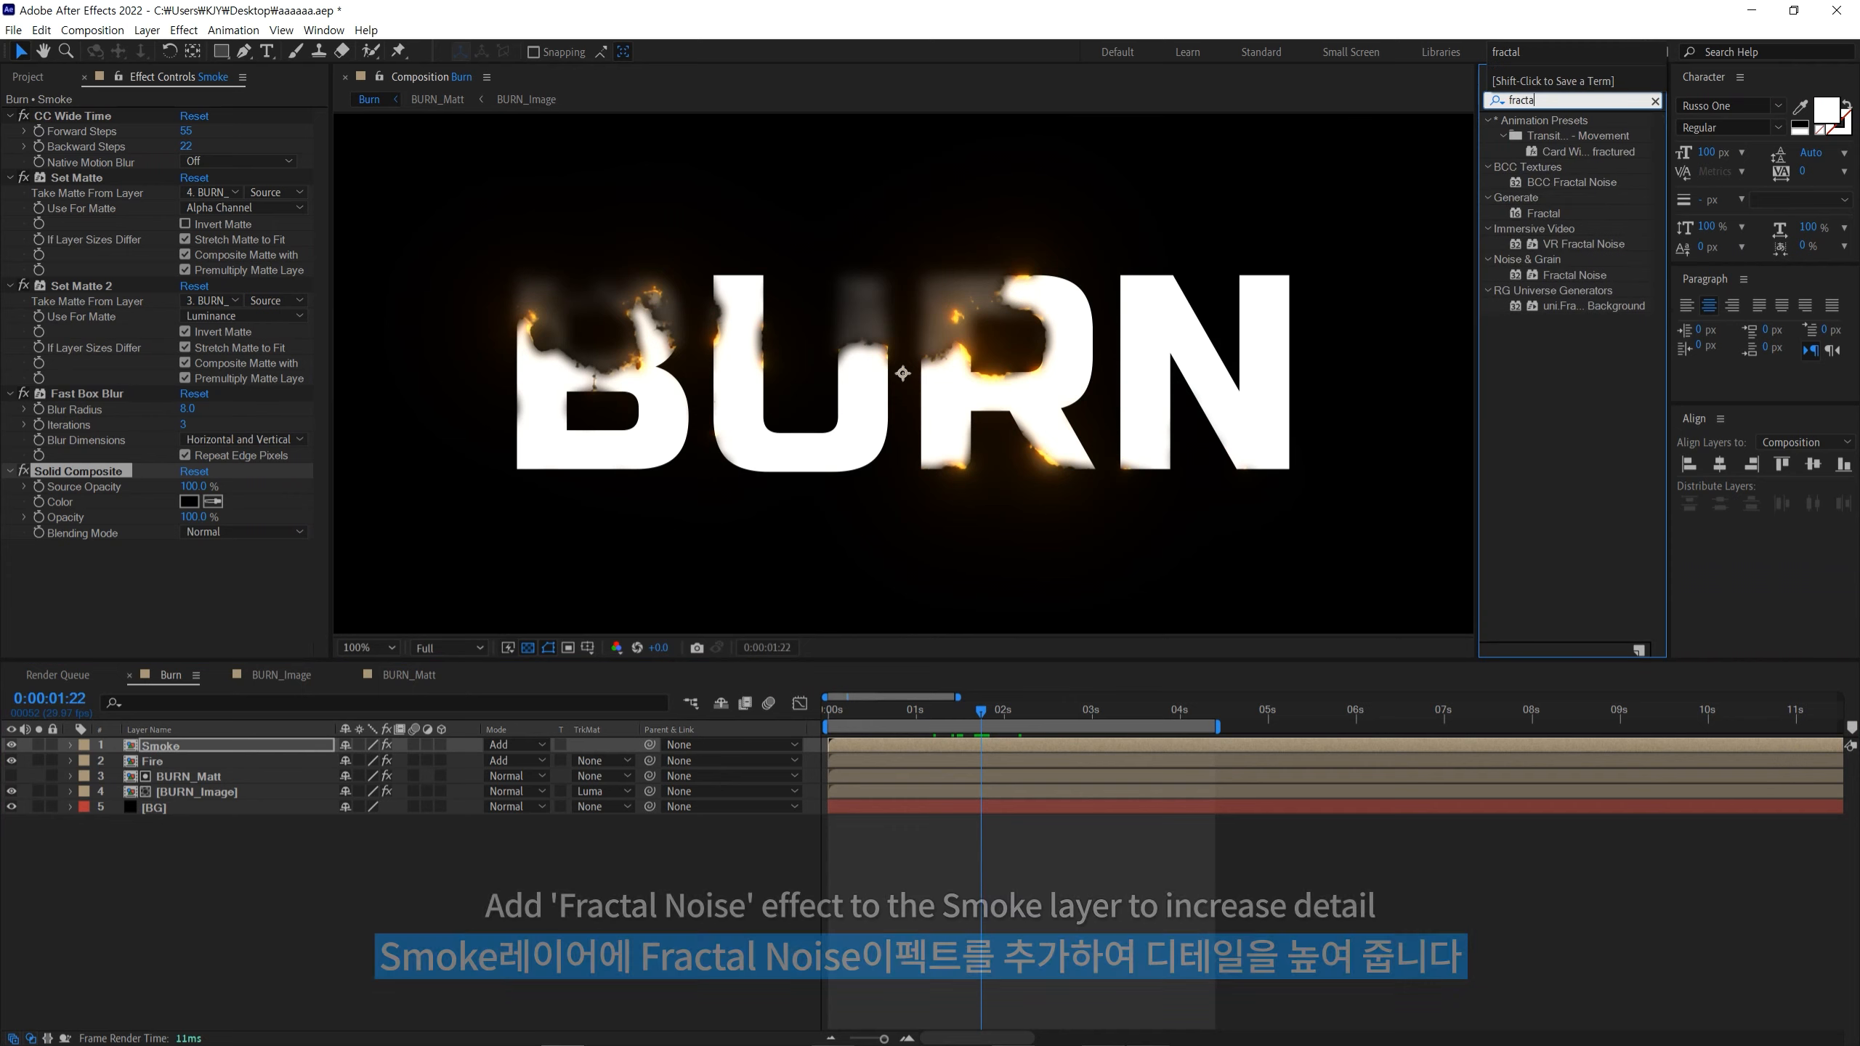
pyautogui.moveTo(1561, 227); pyautogui.dragTo(102, 556)
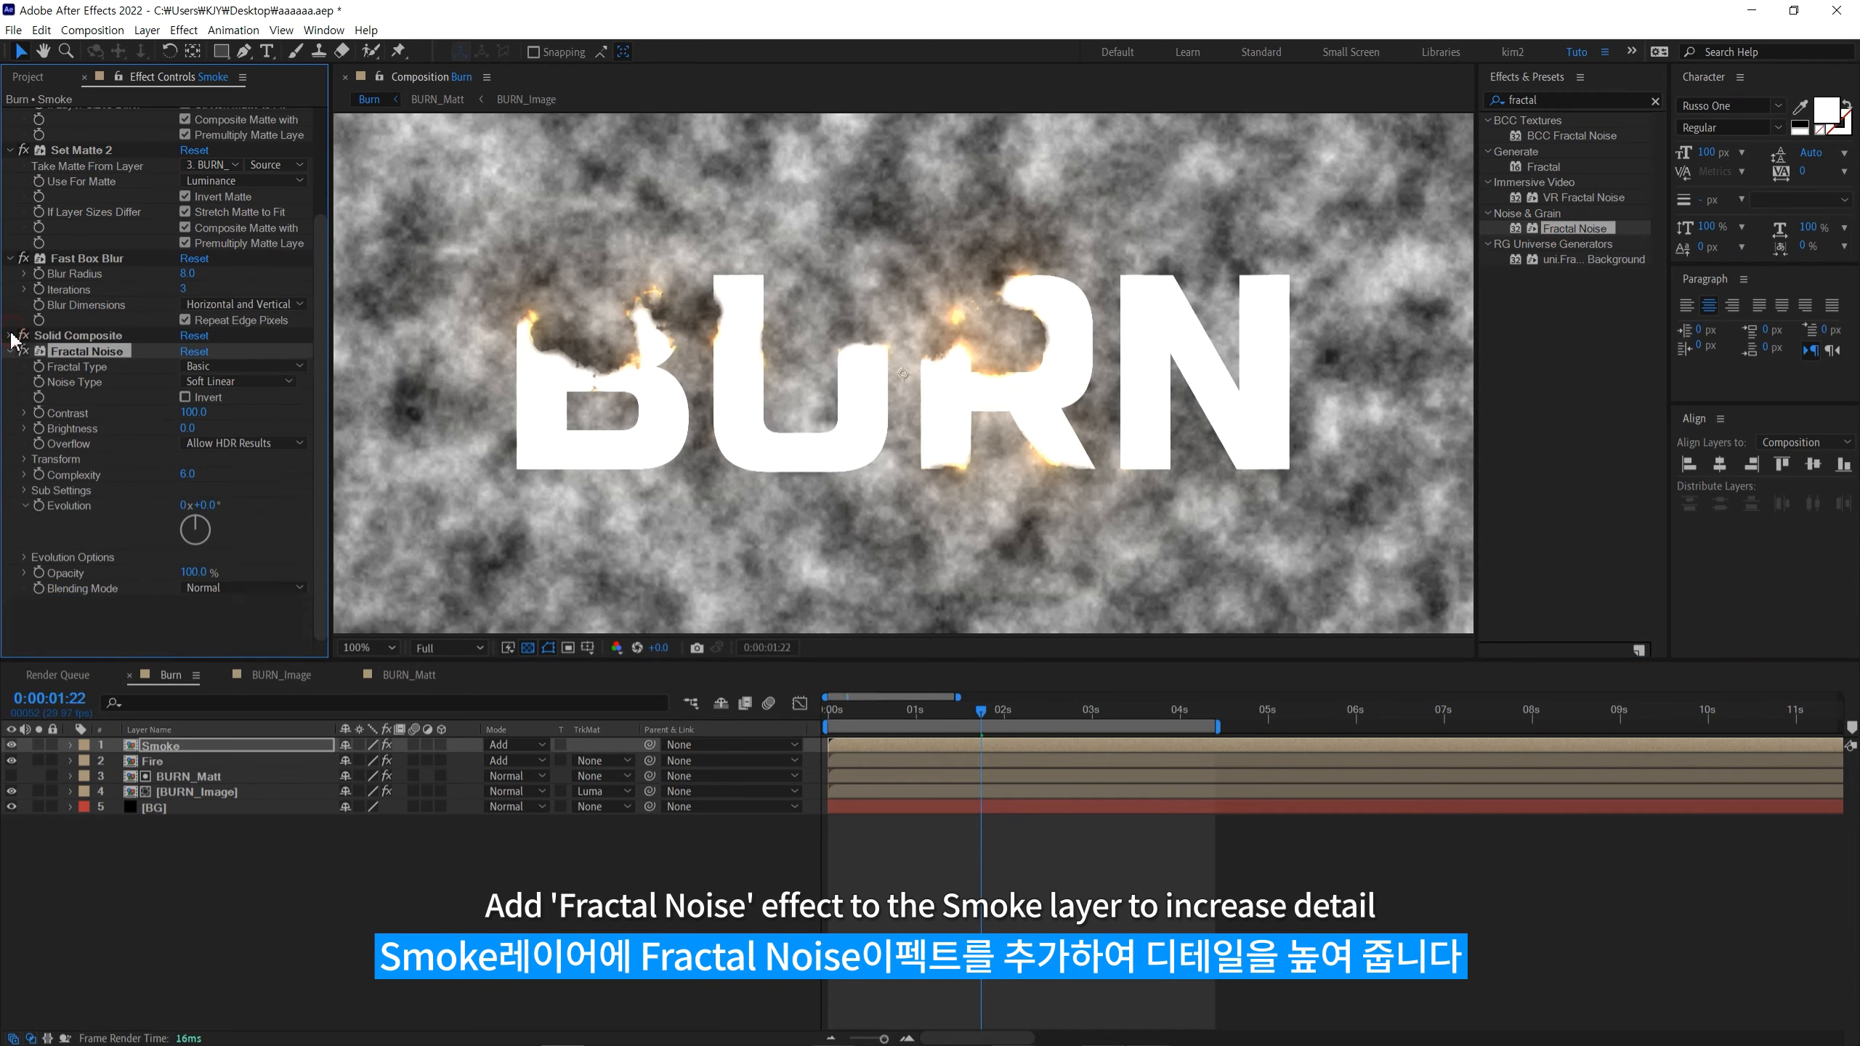
pyautogui.click(11, 336)
pyautogui.click(242, 649)
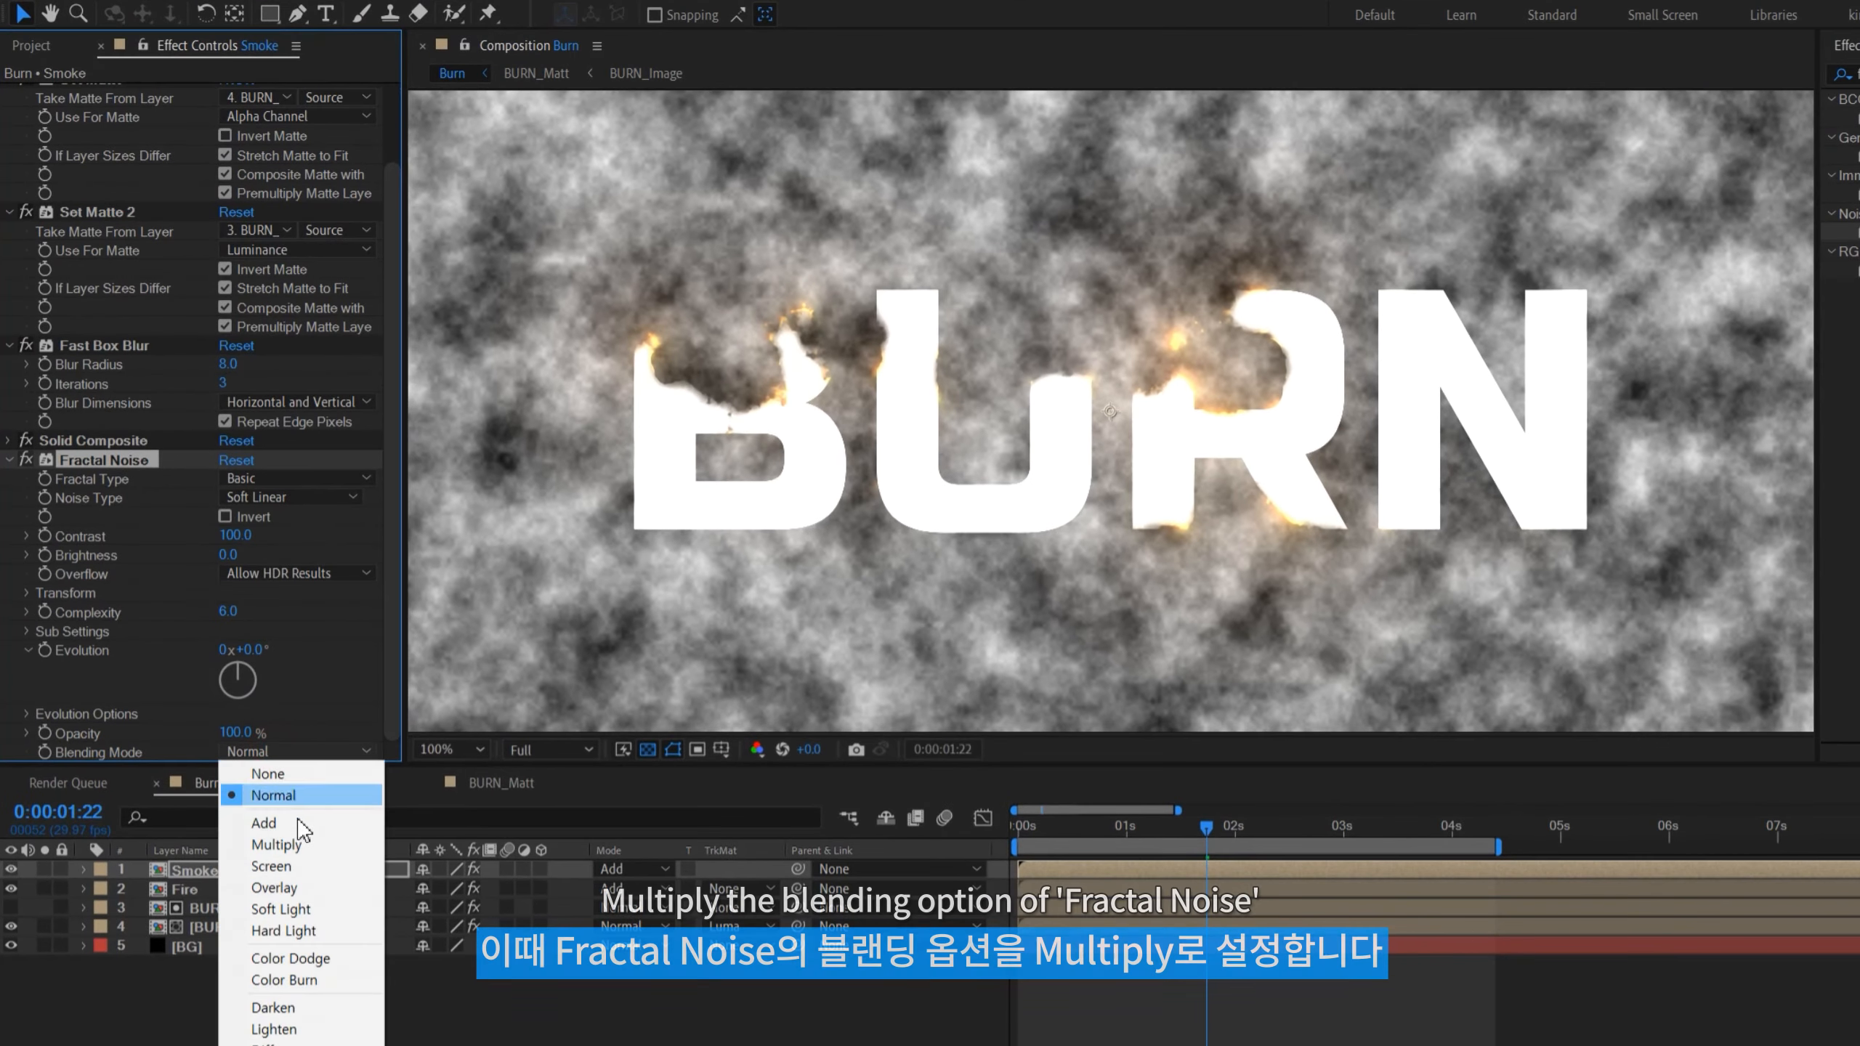
pyautogui.click(294, 847)
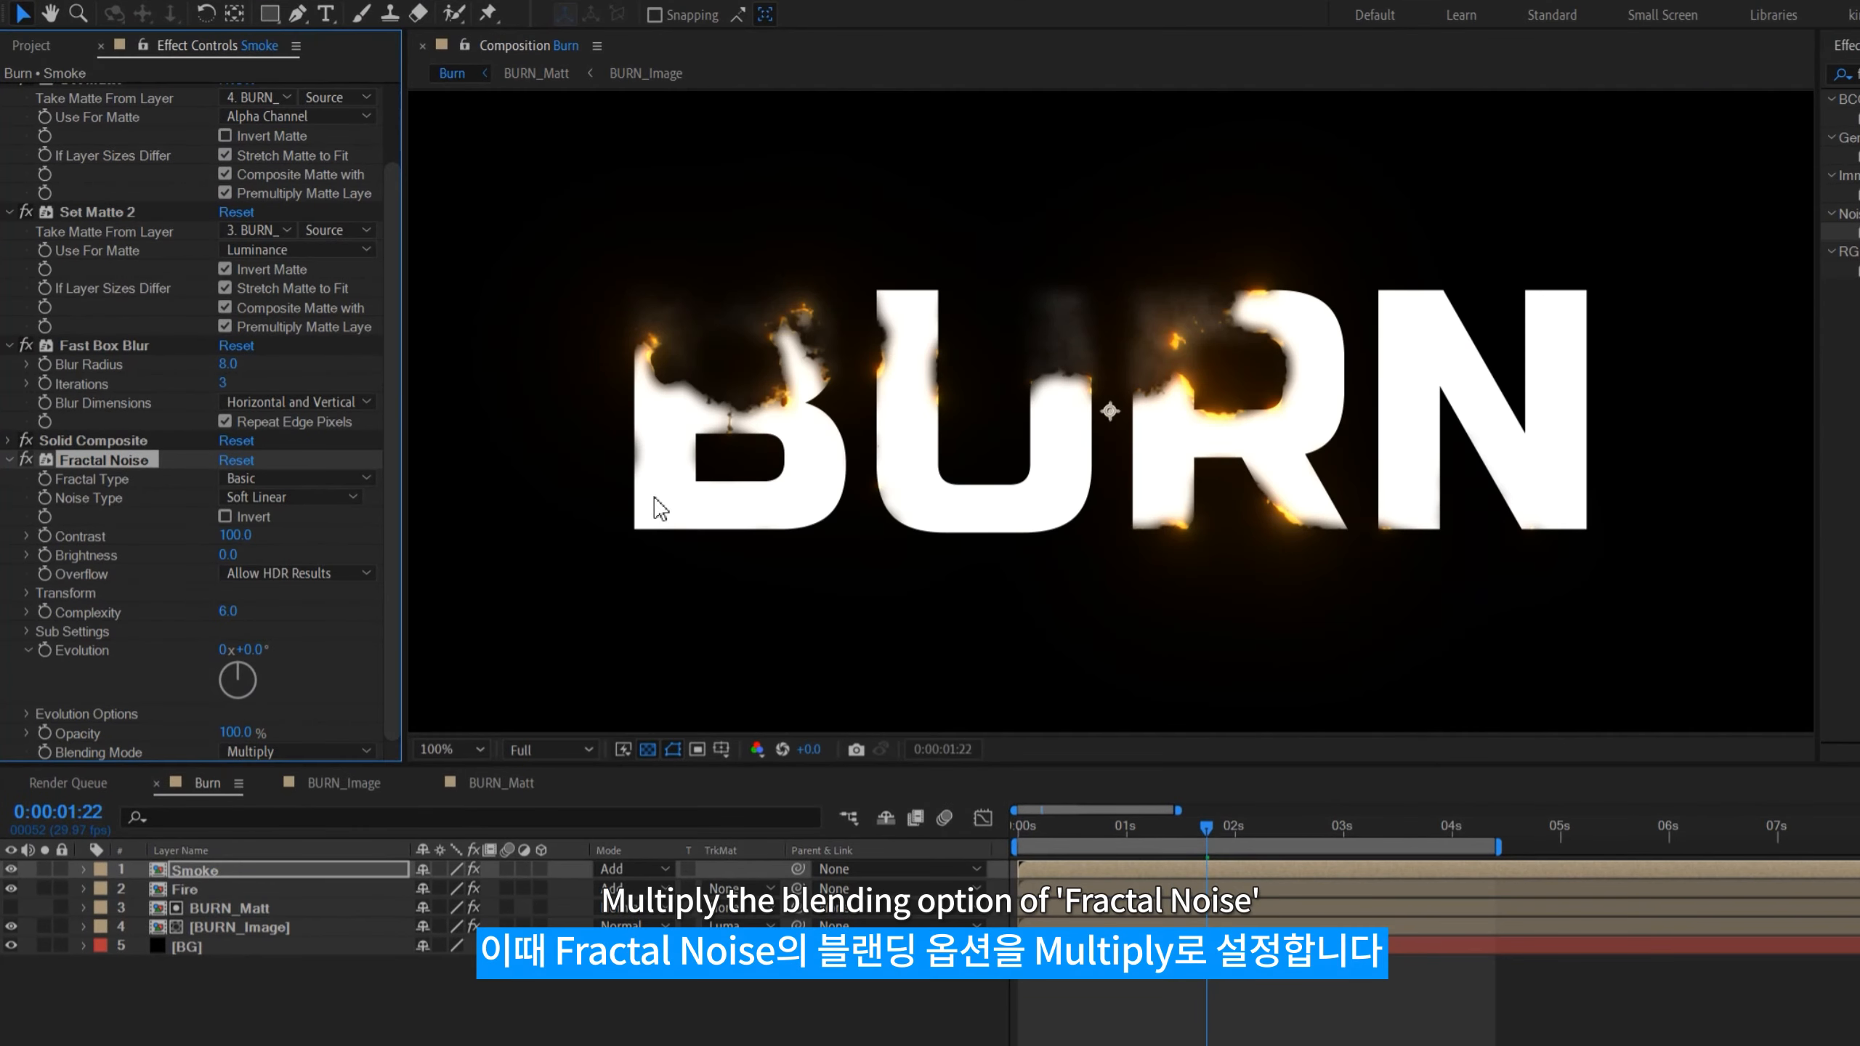
# Step: Set the transform scale of the Smoke layer's Fractal Noise to 121
pyautogui.click(28, 593)
pyautogui.click(47, 650)
pyautogui.moveTo(237, 650); pyautogui.dragTo(264, 655)
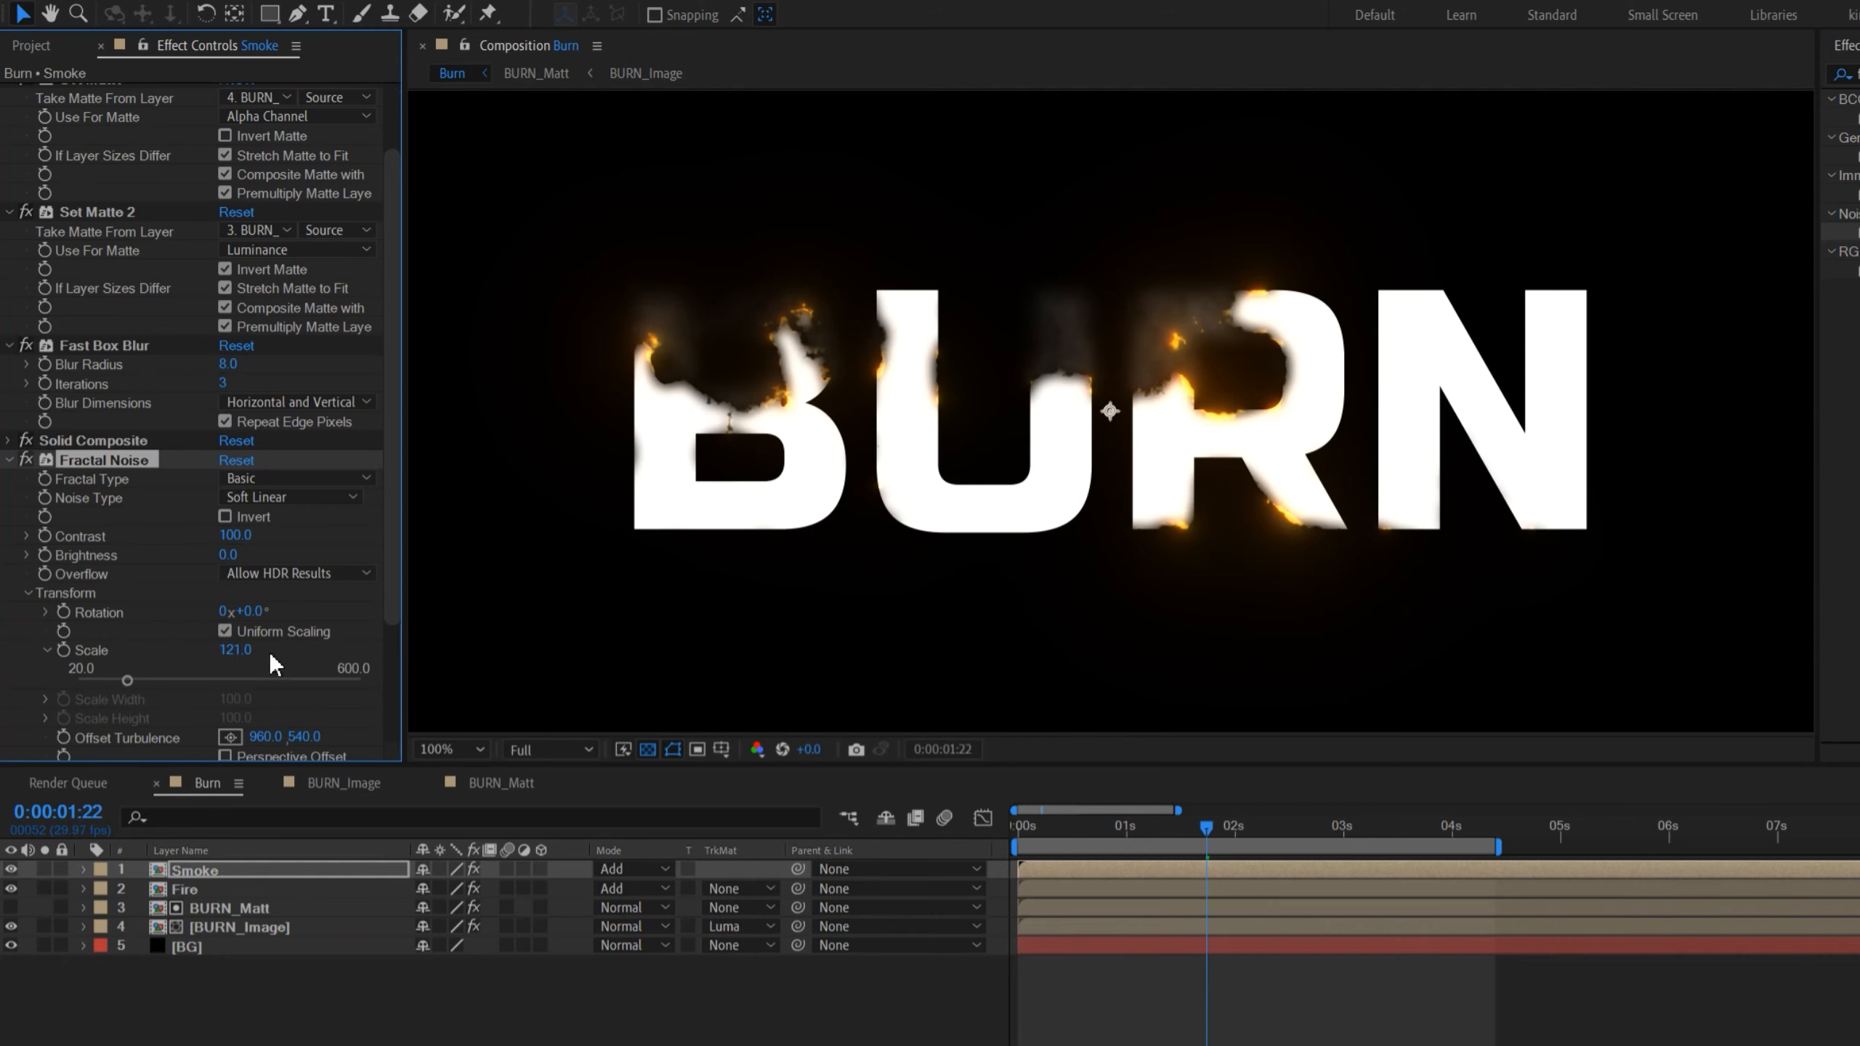
# Step: Animate the Evolution of the Smoke layer's Fractal Noise with the expression time*150 and preview the composition
pyautogui.scroll(-3, 270, 688)
pyautogui.moveTo(355, 670); pyautogui.dragTo(309, 631)
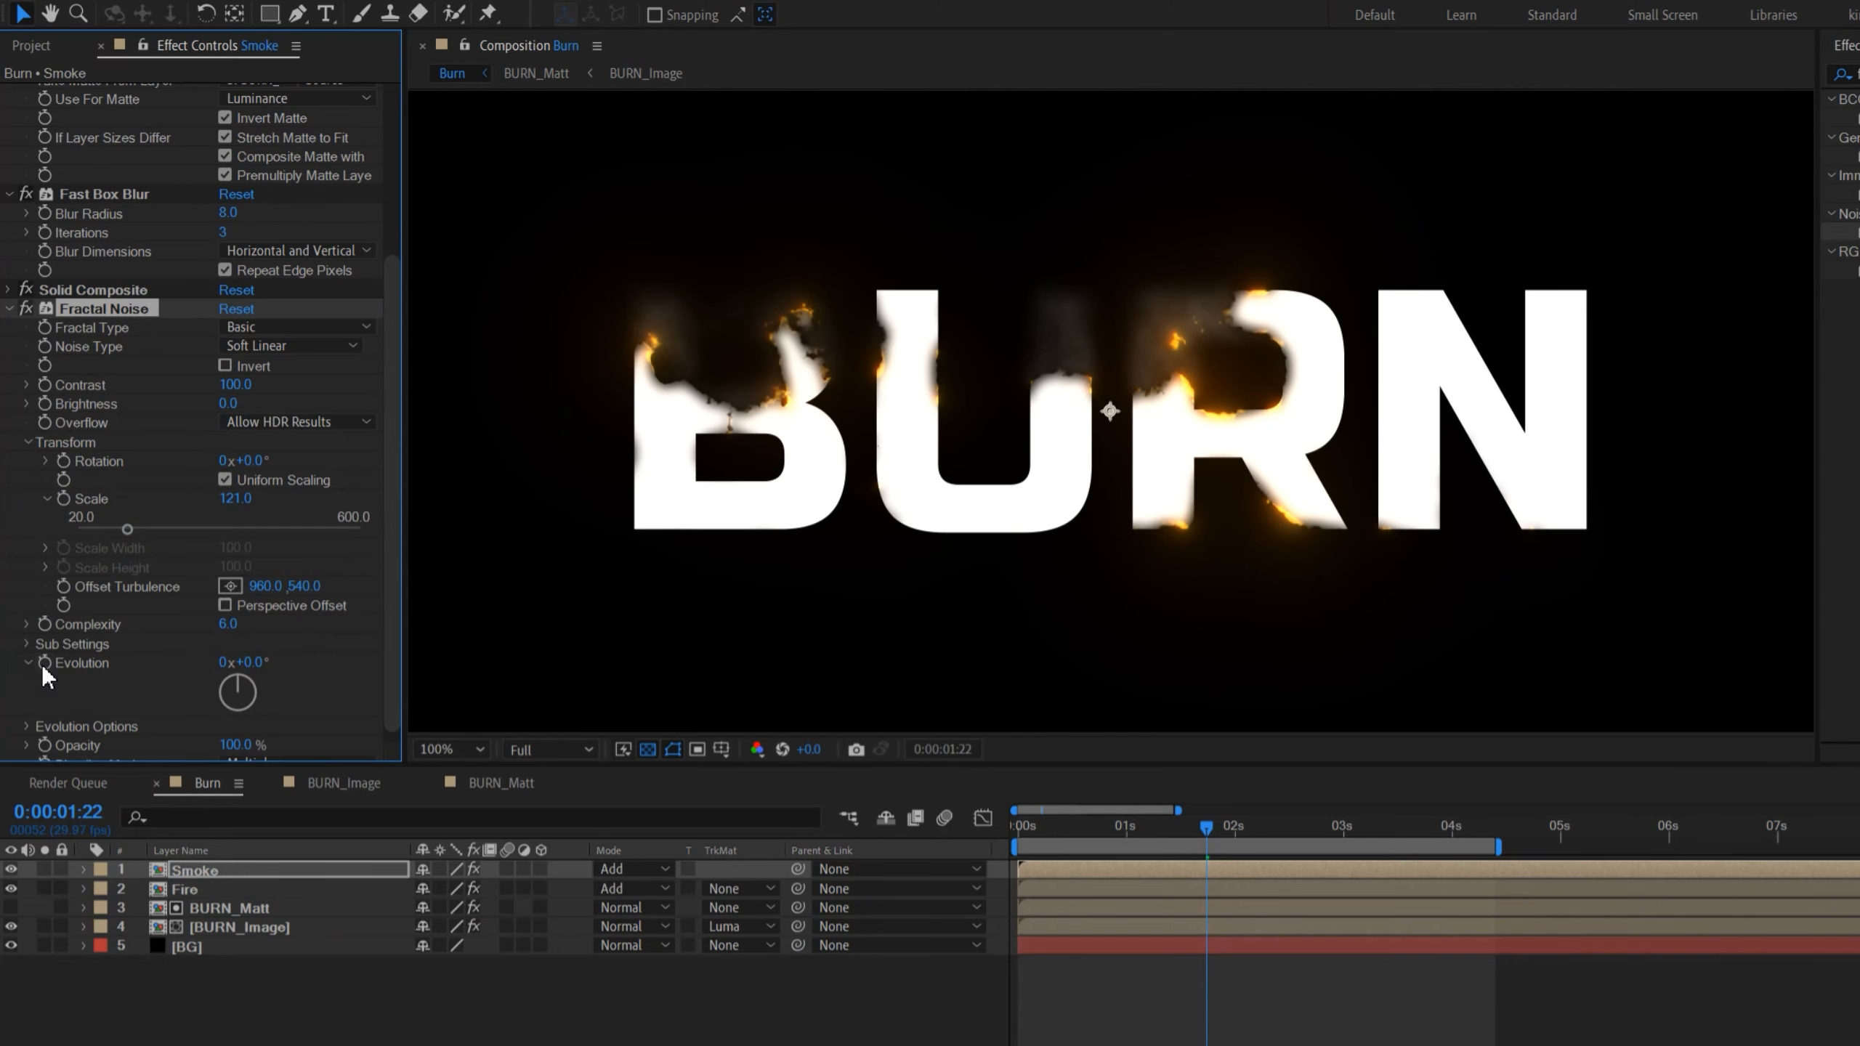
pyautogui.keyDown('alt'); pyautogui.click(44, 663); pyautogui.keyUp('alt')
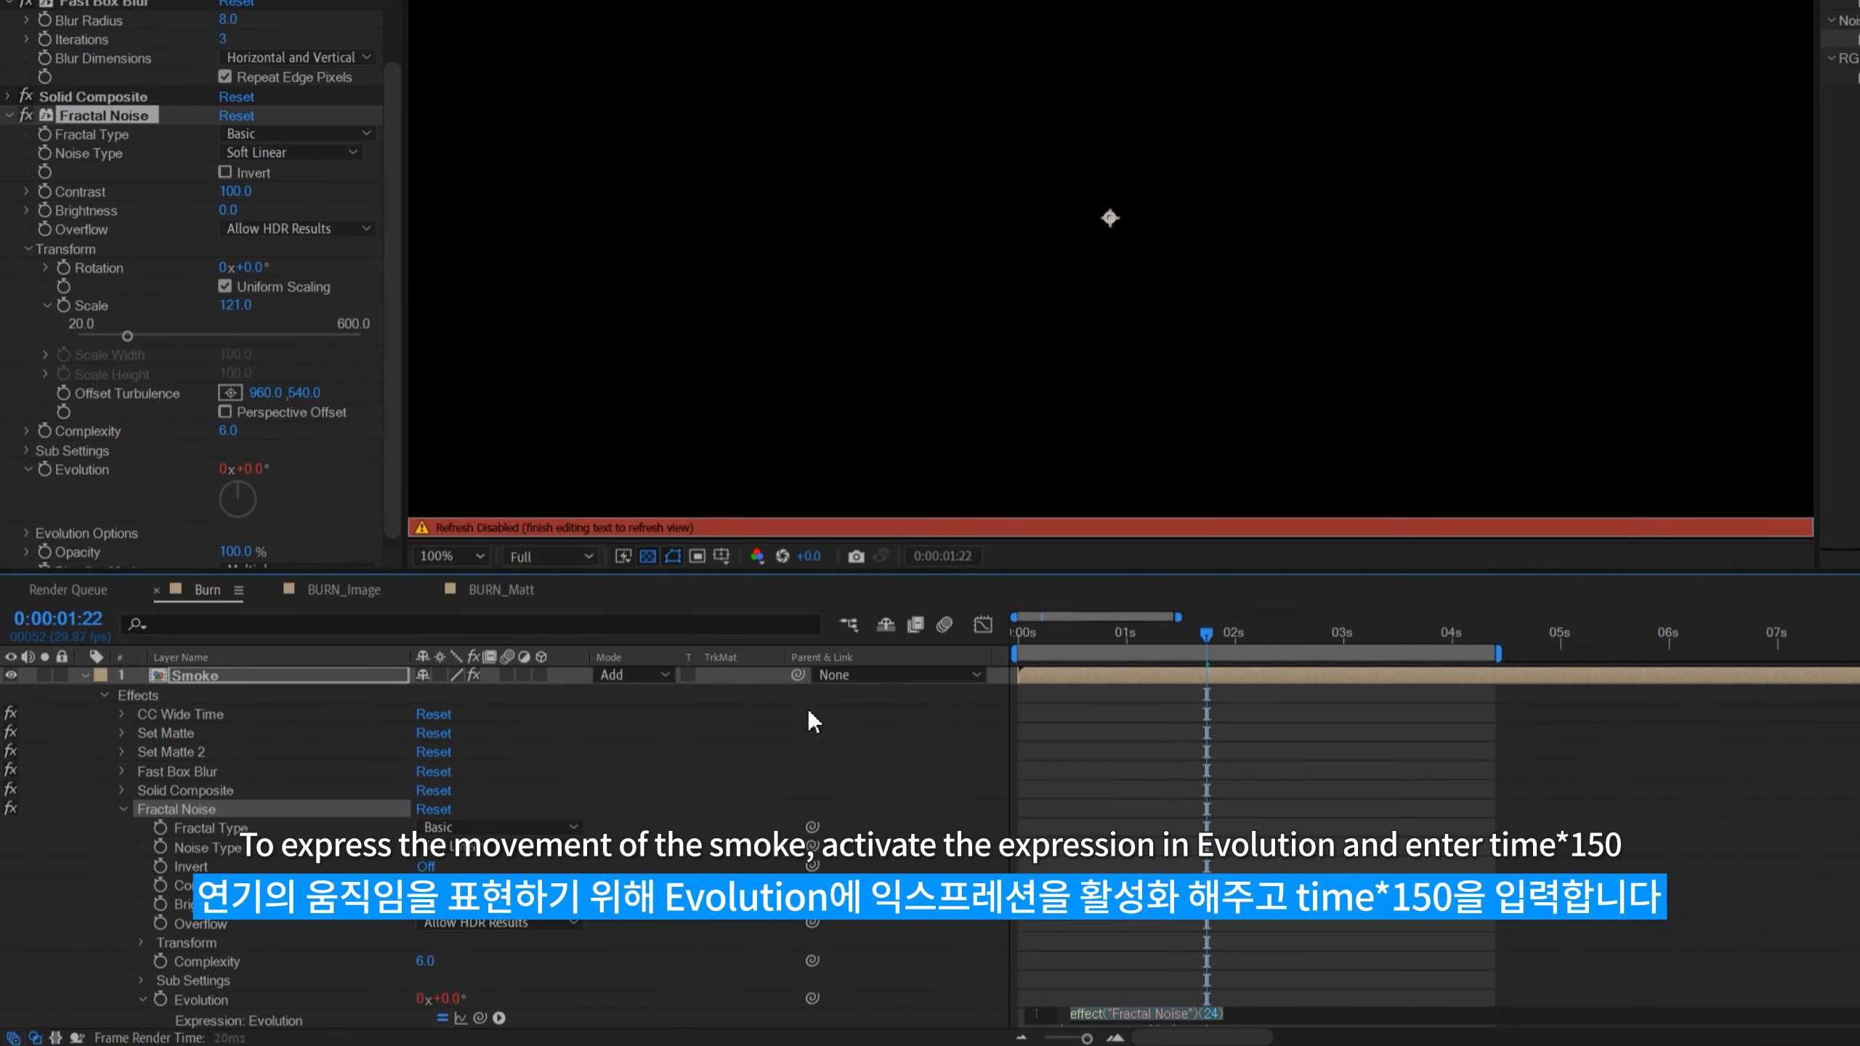
pyautogui.write('time*15')
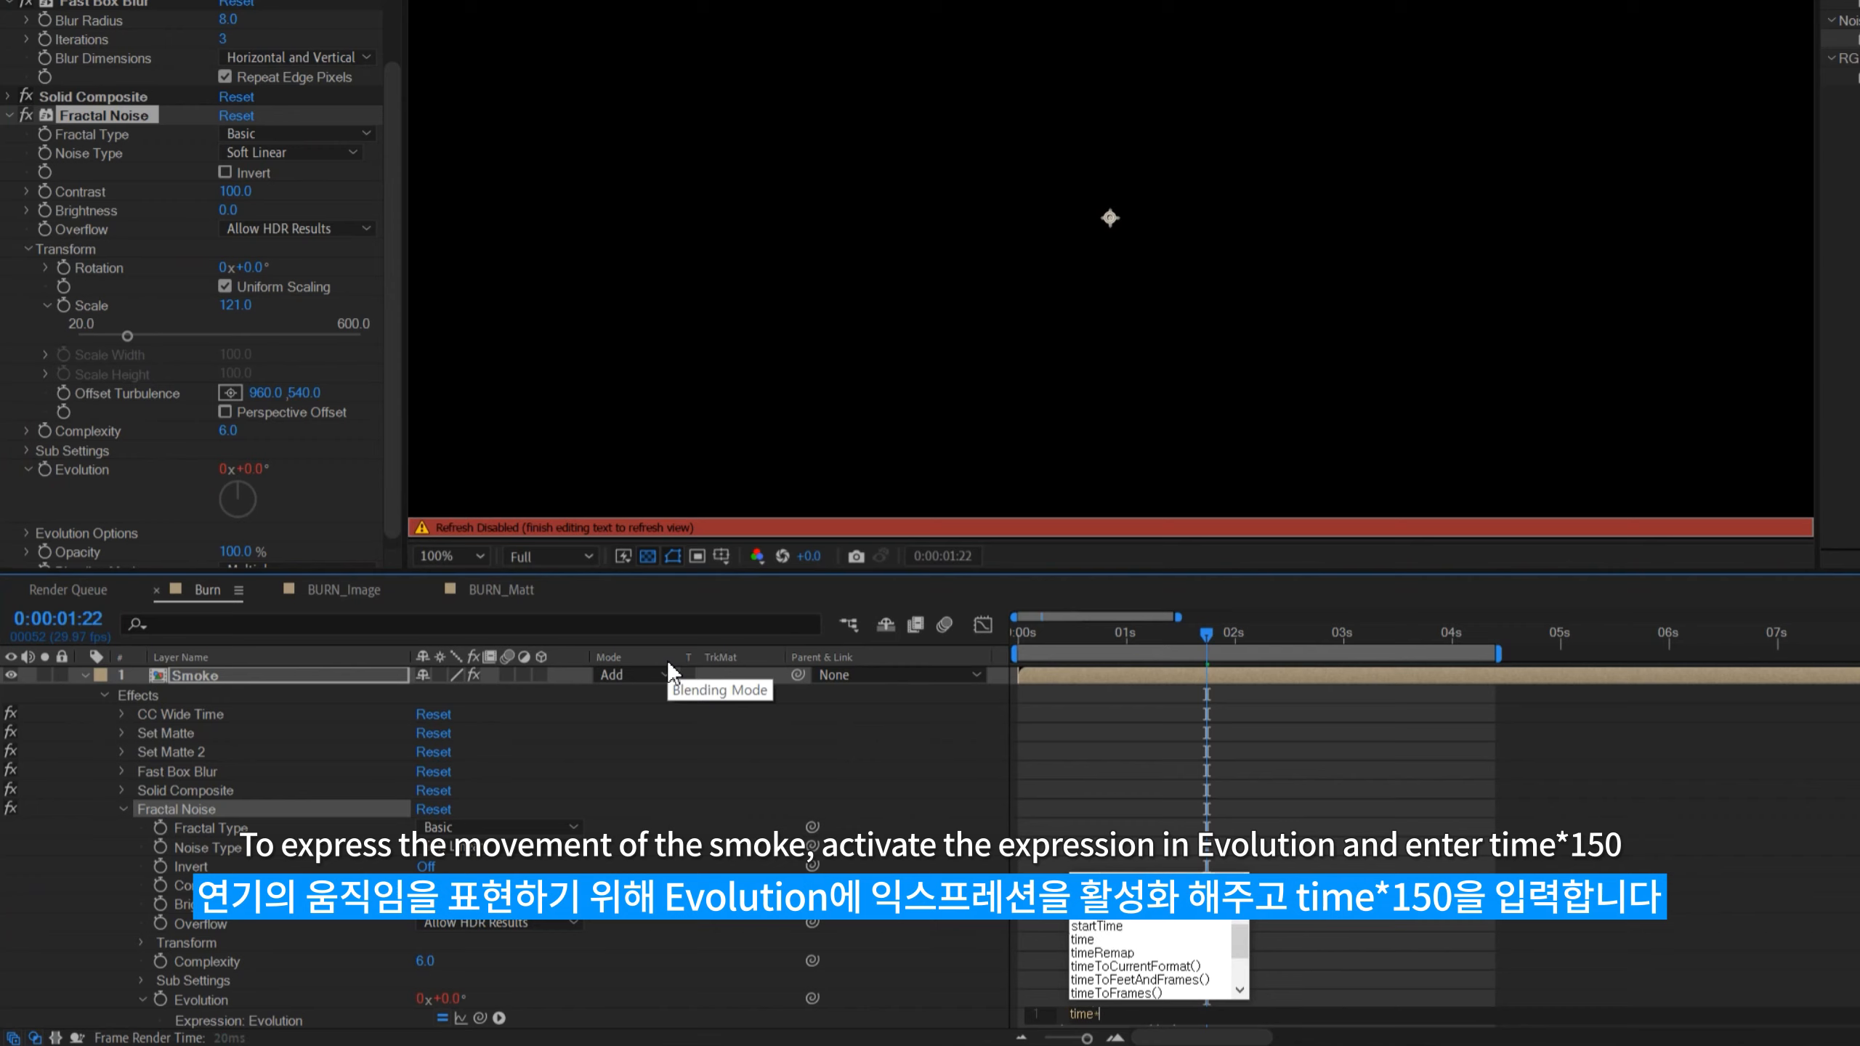
pyautogui.write('0')
pyautogui.press('KP_Enter')
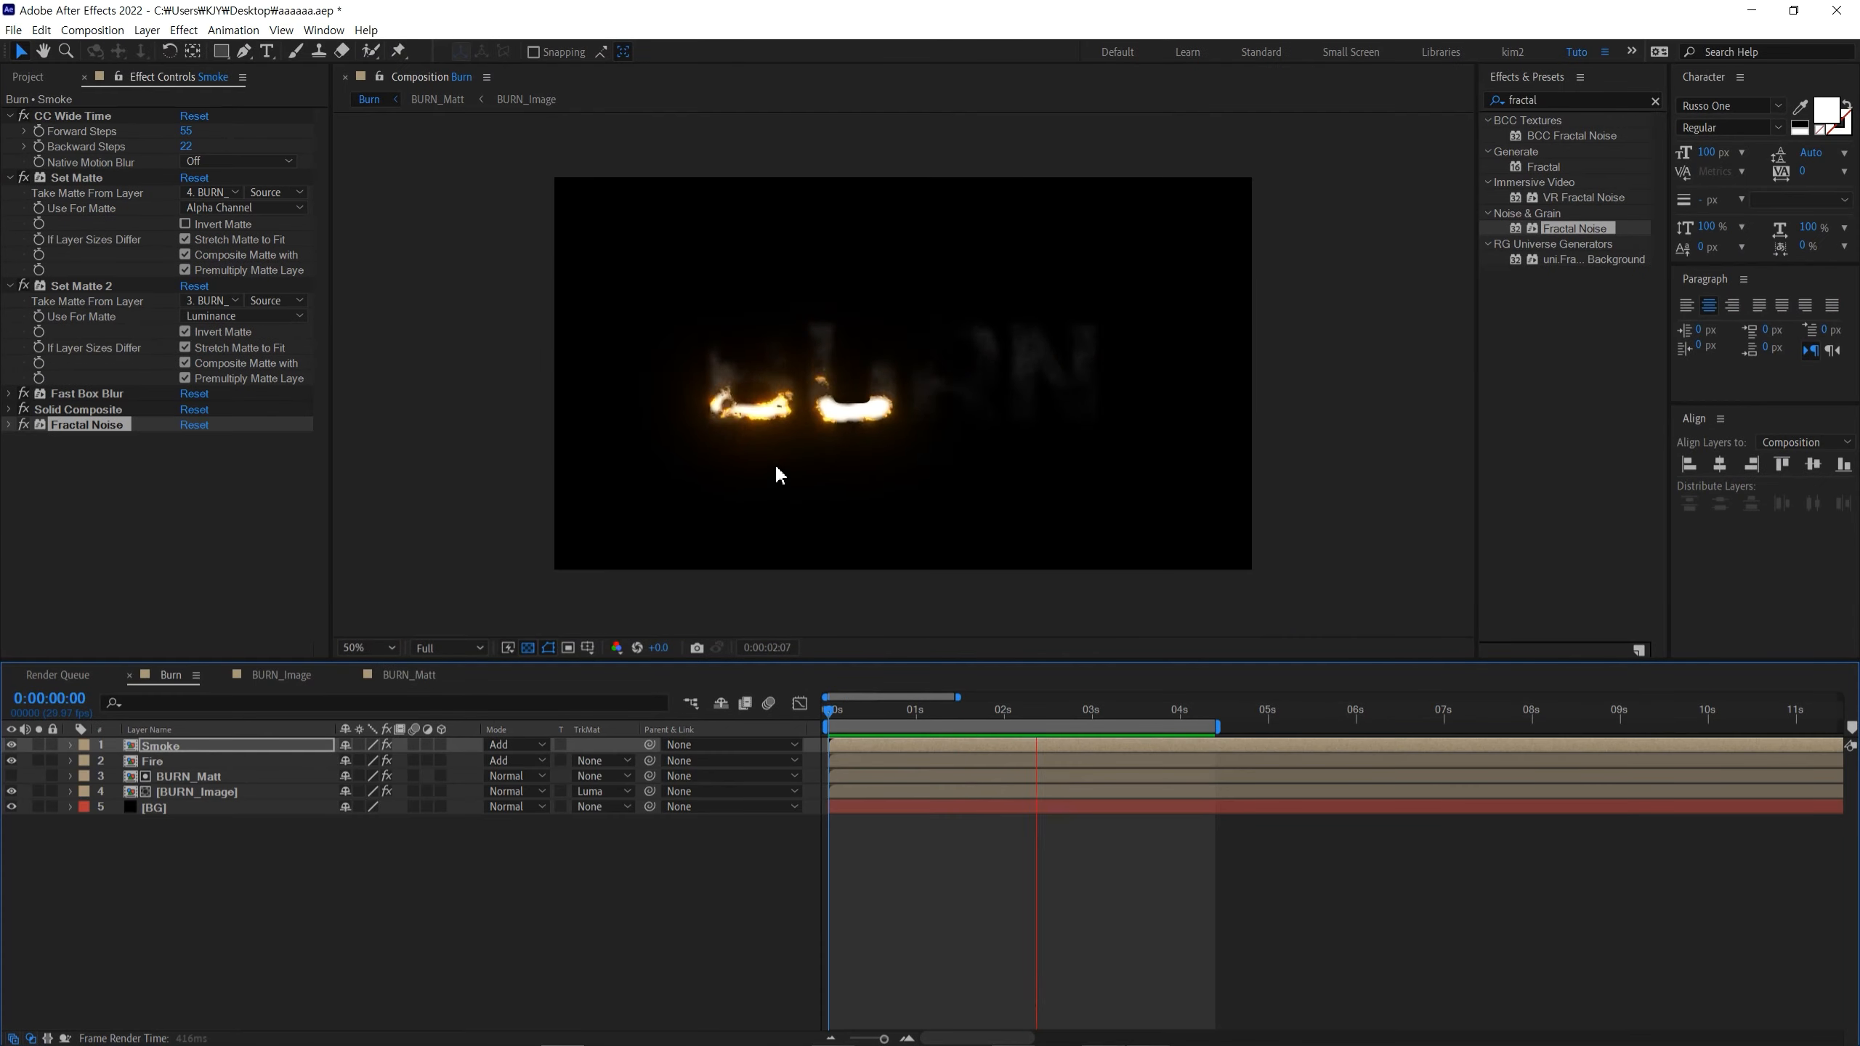
pyautogui.press('space')
pyautogui.moveTo(855, 714)
pyautogui.mouseDown()
pyautogui.moveTo(1112, 764)
pyautogui.moveTo(921, 750)
pyautogui.moveTo(997, 765)
pyautogui.mouseUp()
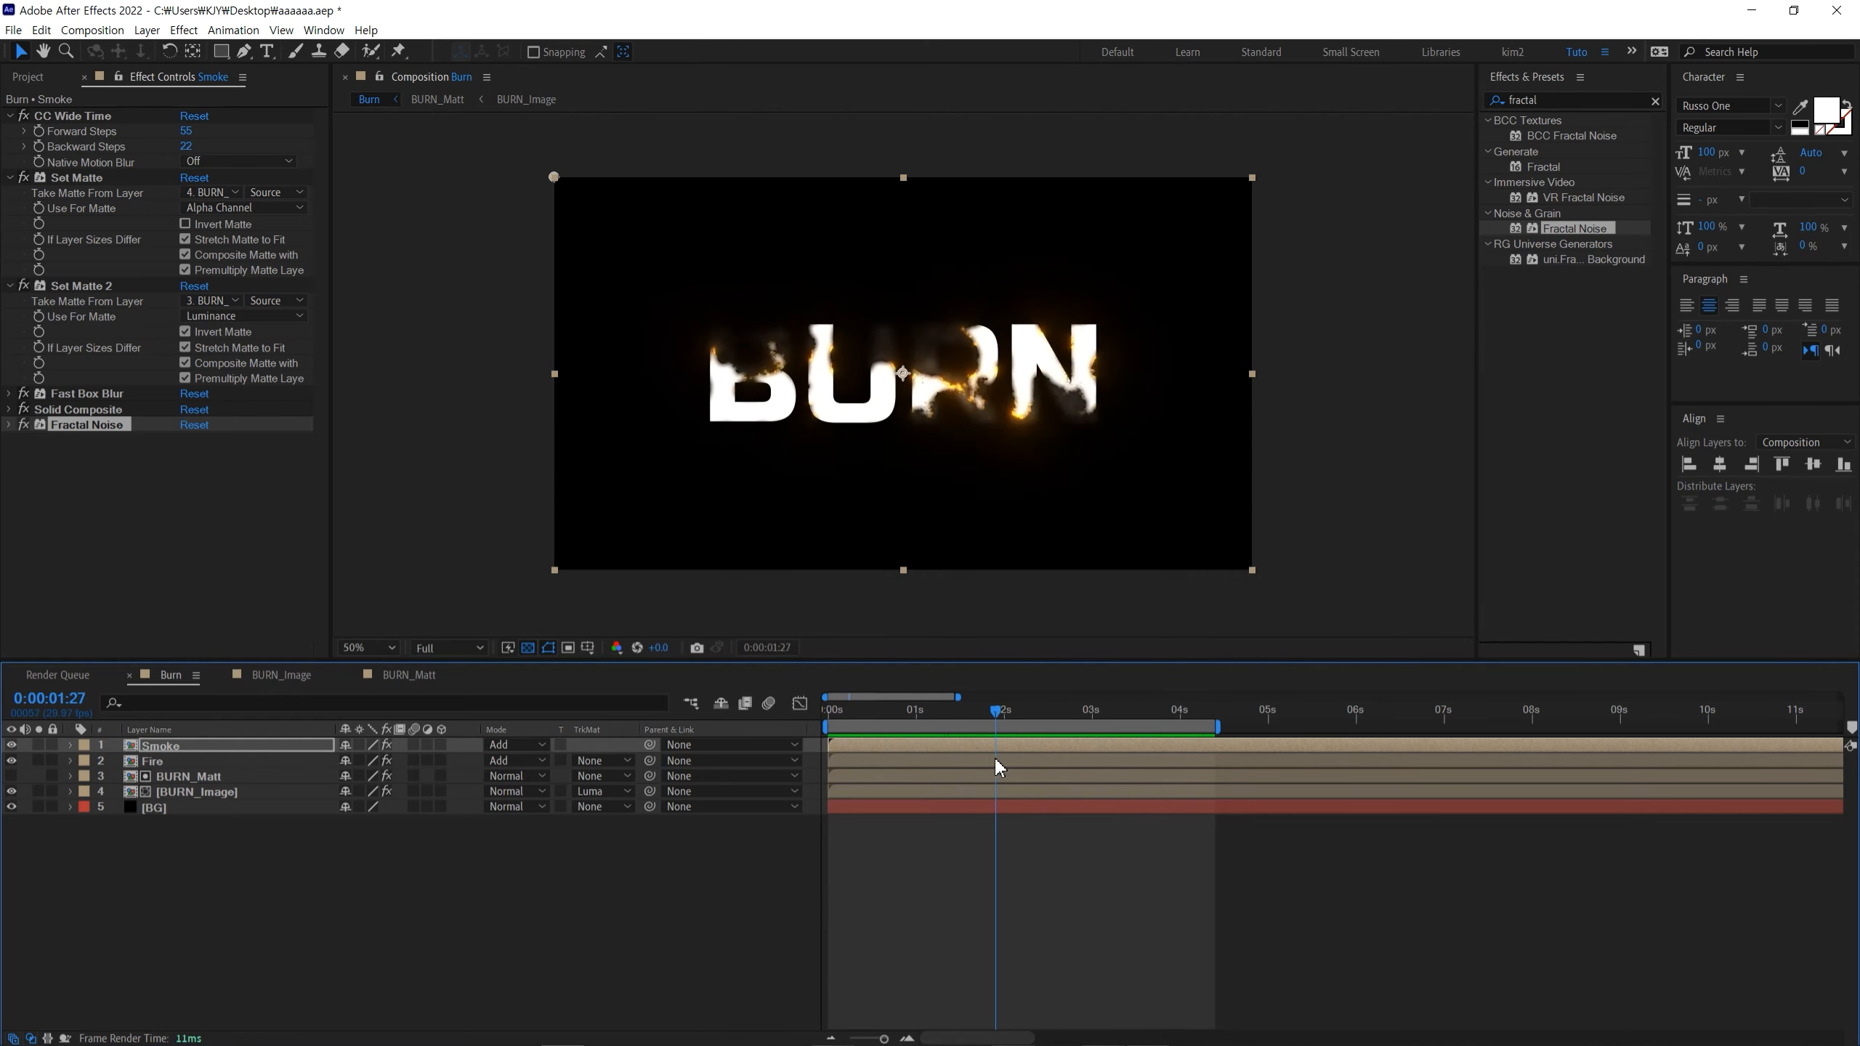
# Step: Expand the Fractal Noise settings on the Fire layer and collapse its Turbulent Displace settings
pyautogui.click(163, 762)
pyautogui.press('.')
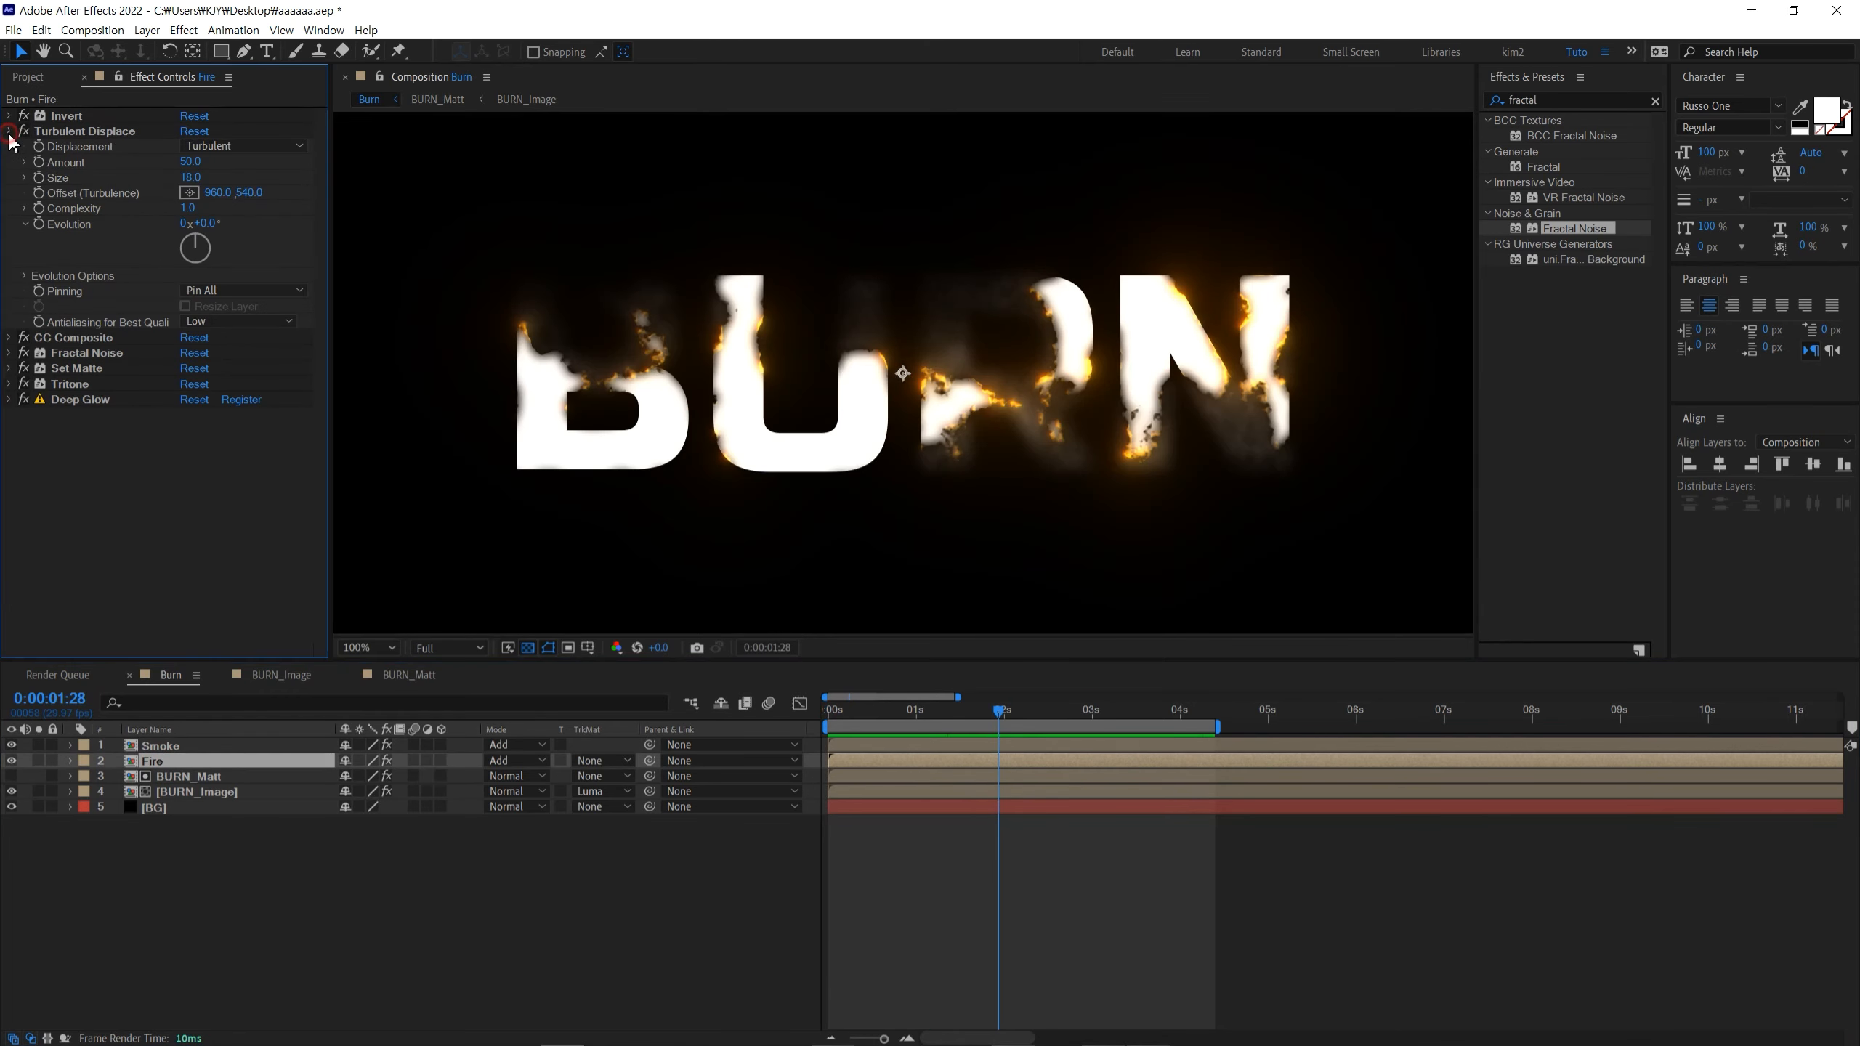
pyautogui.click(9, 130)
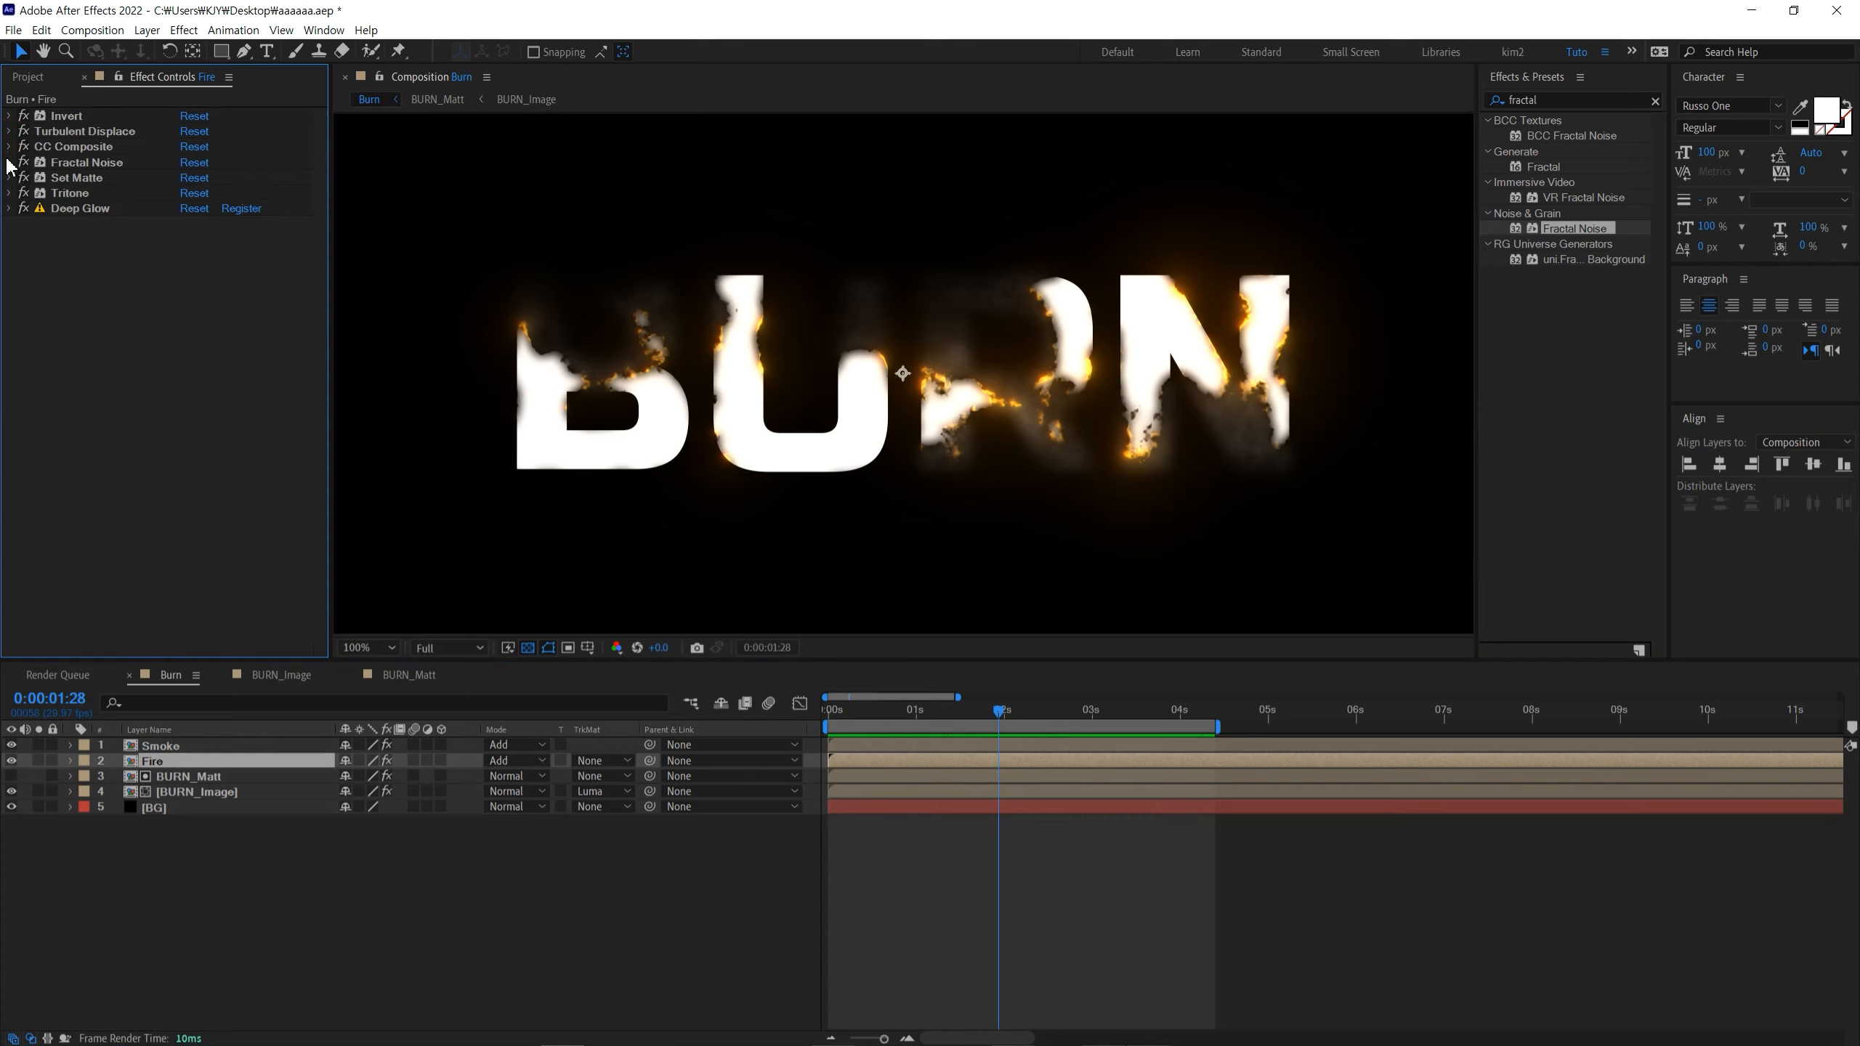
pyautogui.click(9, 163)
# Step: Try a higher brightness in the Fire layer's Fractal Noise and undo the change
pyautogui.moveTo(193, 245); pyautogui.dragTo(273, 253)
pyautogui.hotkey('ctrl', 'z')
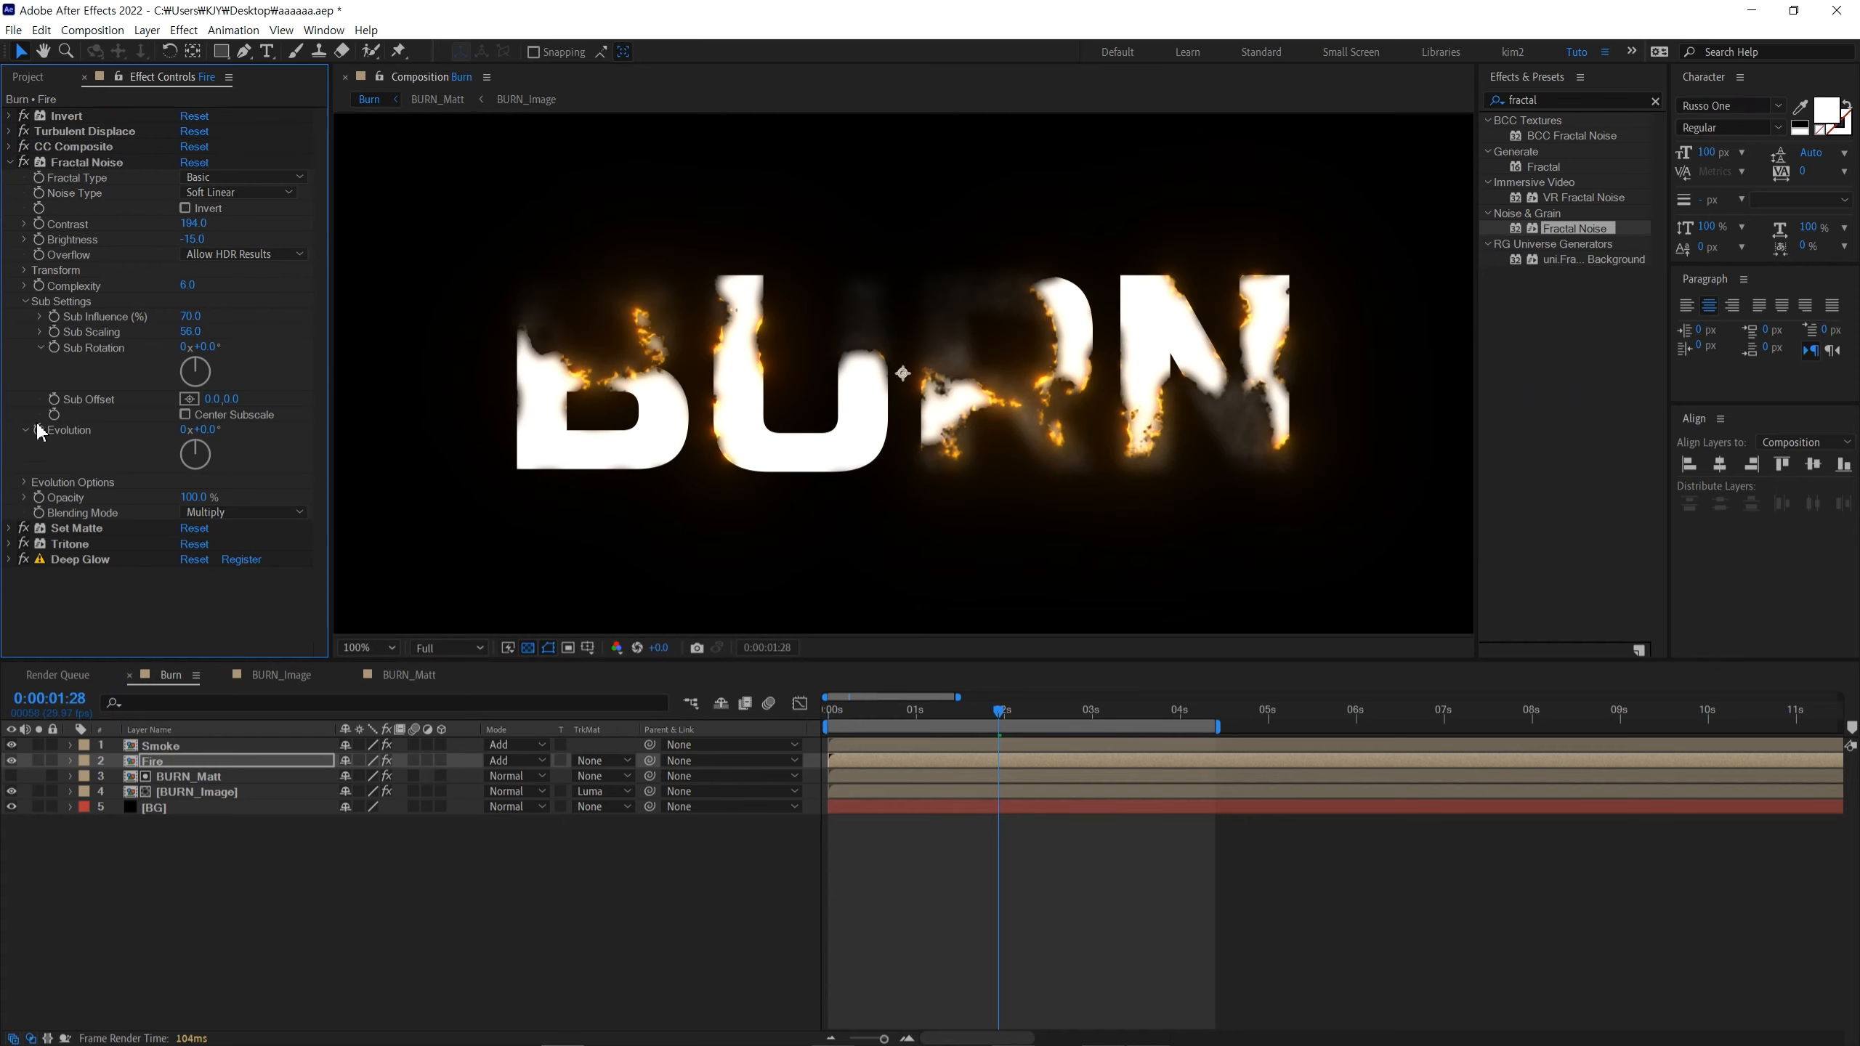
# Step: Animate the Evolution of the Fire layer's Fractal Noise with the expression time*250 and preview the flames up to 0:00:01:29
pyautogui.keyDown('alt'); pyautogui.click(37, 430); pyautogui.keyUp('alt')
pyautogui.write('t')
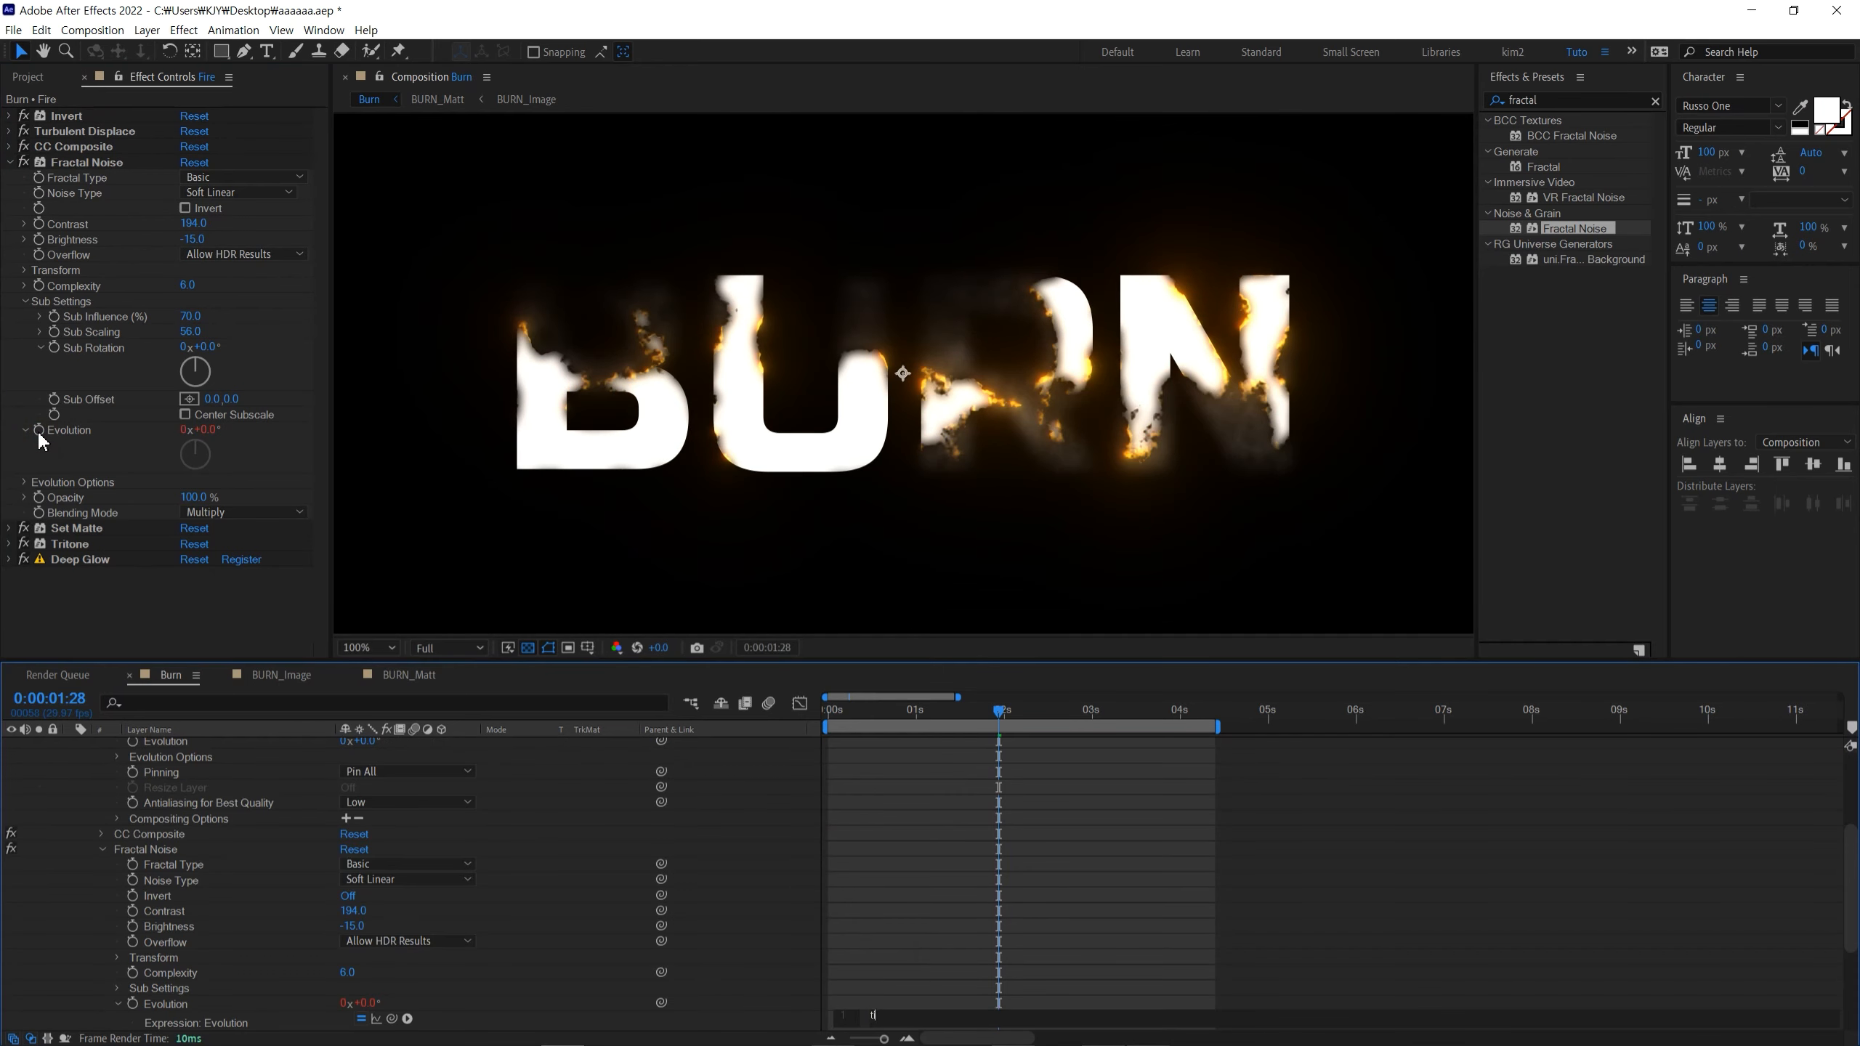
pyautogui.write('ime*250')
pyautogui.press('KP_Enter')
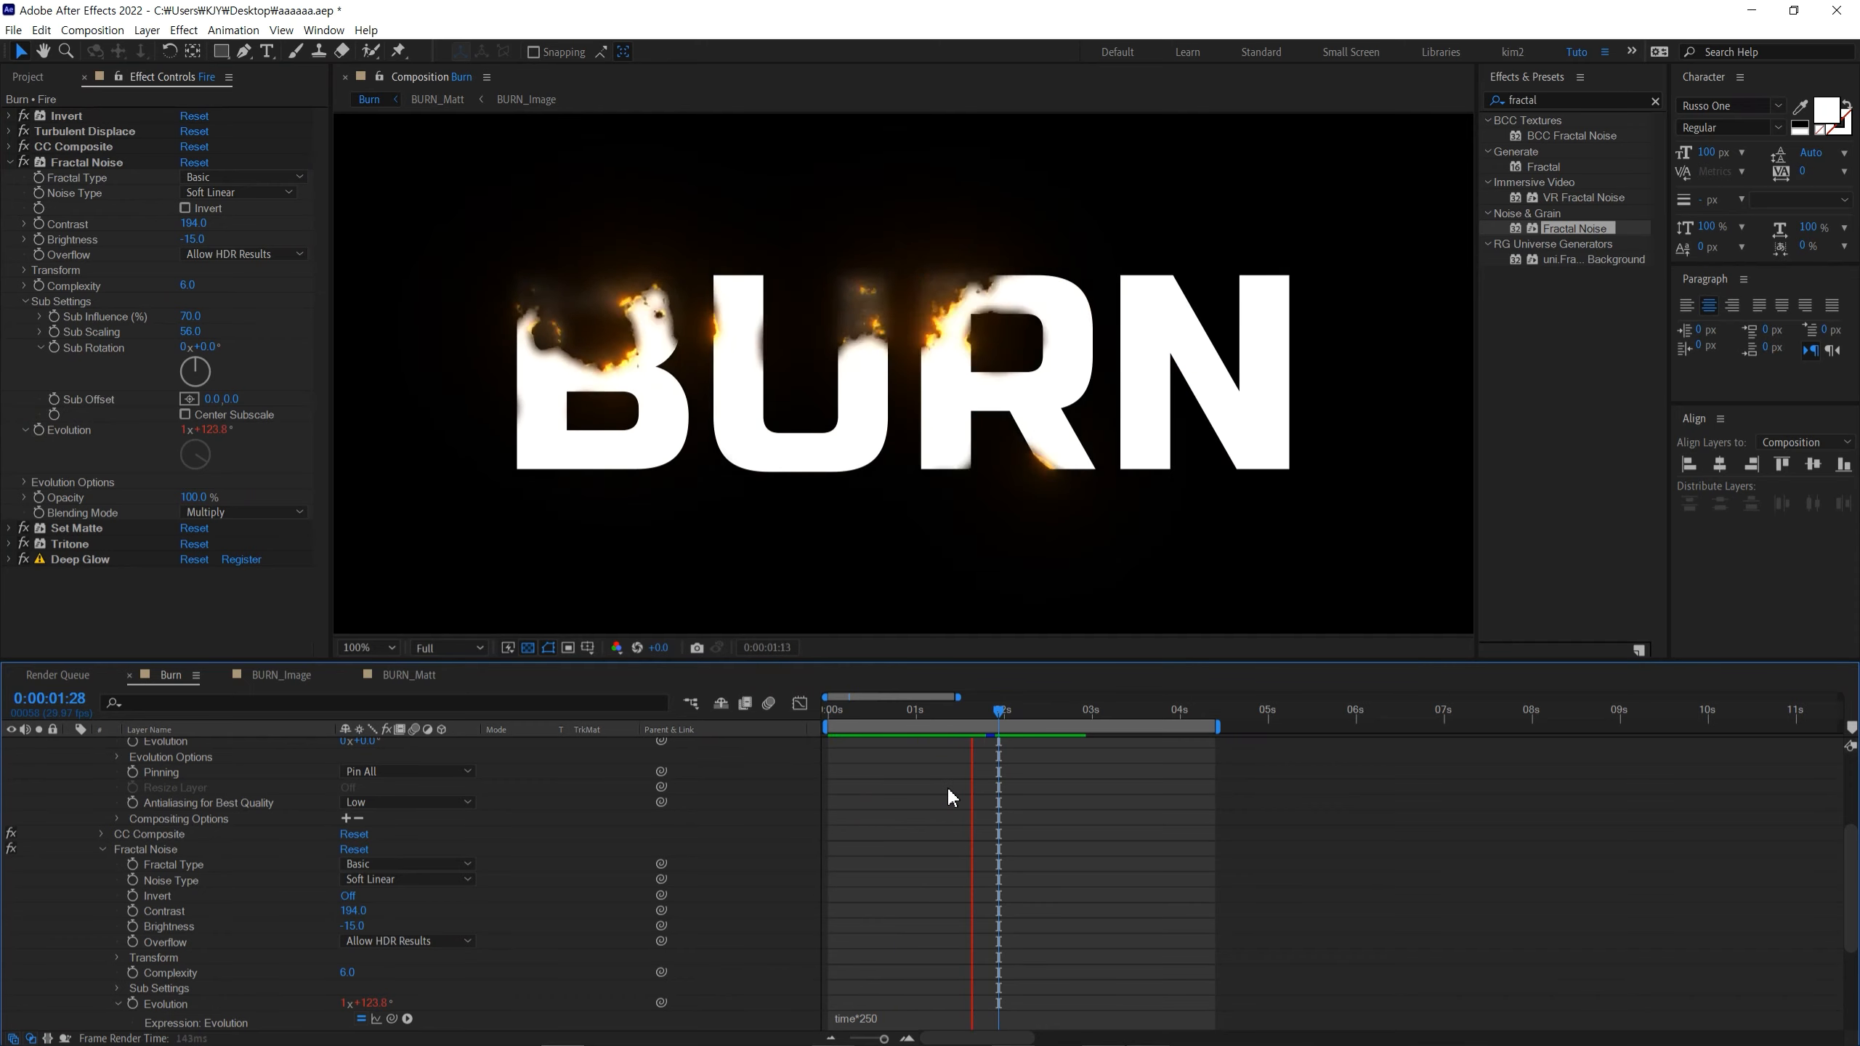
pyautogui.moveTo(895, 709)
pyautogui.mouseDown()
pyautogui.moveTo(1020, 721)
pyautogui.moveTo(959, 718)
pyautogui.moveTo(1002, 712)
pyautogui.mouseUp()
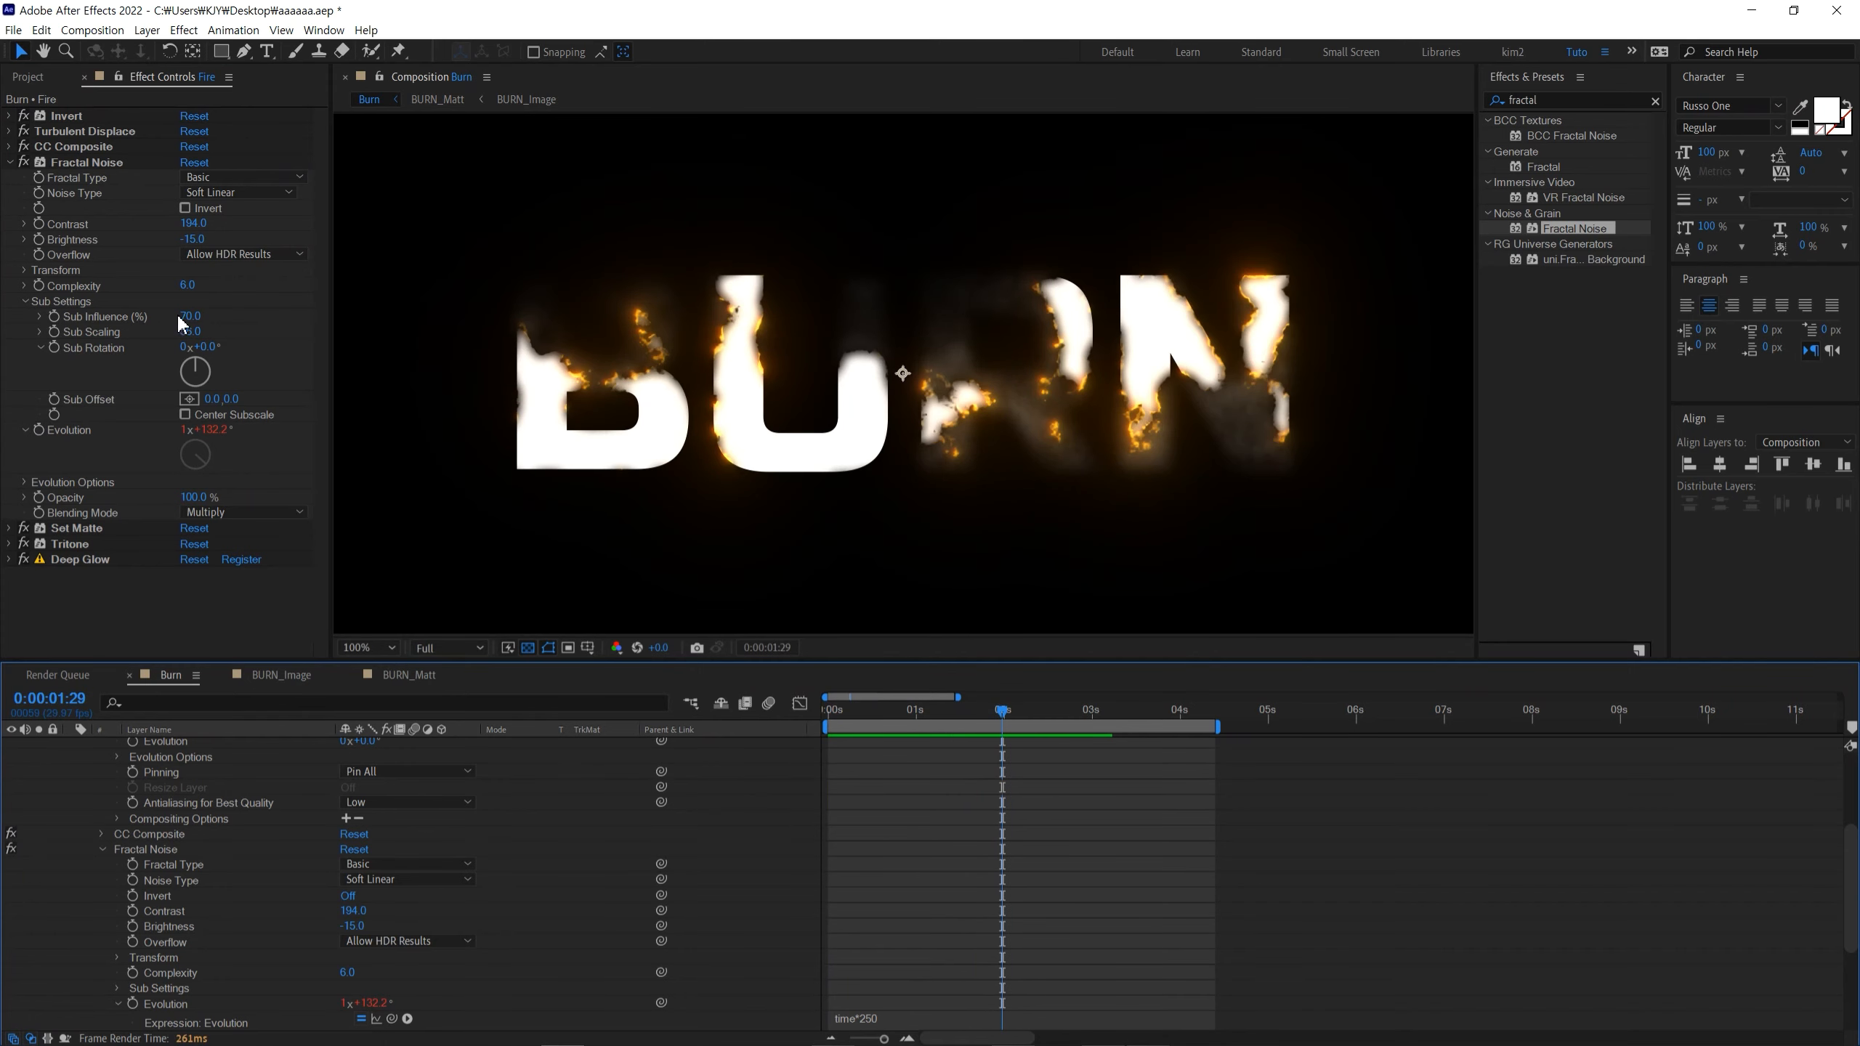
# Step: Try higher Sub Influence and Sub Scaling values in the Fire layer's Fractal Noise, undoing each change
pyautogui.moveTo(190, 321)
pyautogui.mouseDown()
pyautogui.moveTo(486, 300)
pyautogui.moveTo(535, 326)
pyautogui.moveTo(314, 347)
pyautogui.mouseUp()
pyautogui.hotkey('ctrl', 'z')
pyautogui.moveTo(191, 333); pyautogui.dragTo(238, 326)
pyautogui.hotkey('ctrl', 'z')
# Step: Try a much higher Fractal Noise brightness and a negative Turbulent Displace amount on the Fire layer, undoing each change
pyautogui.moveTo(194, 241); pyautogui.dragTo(321, 249)
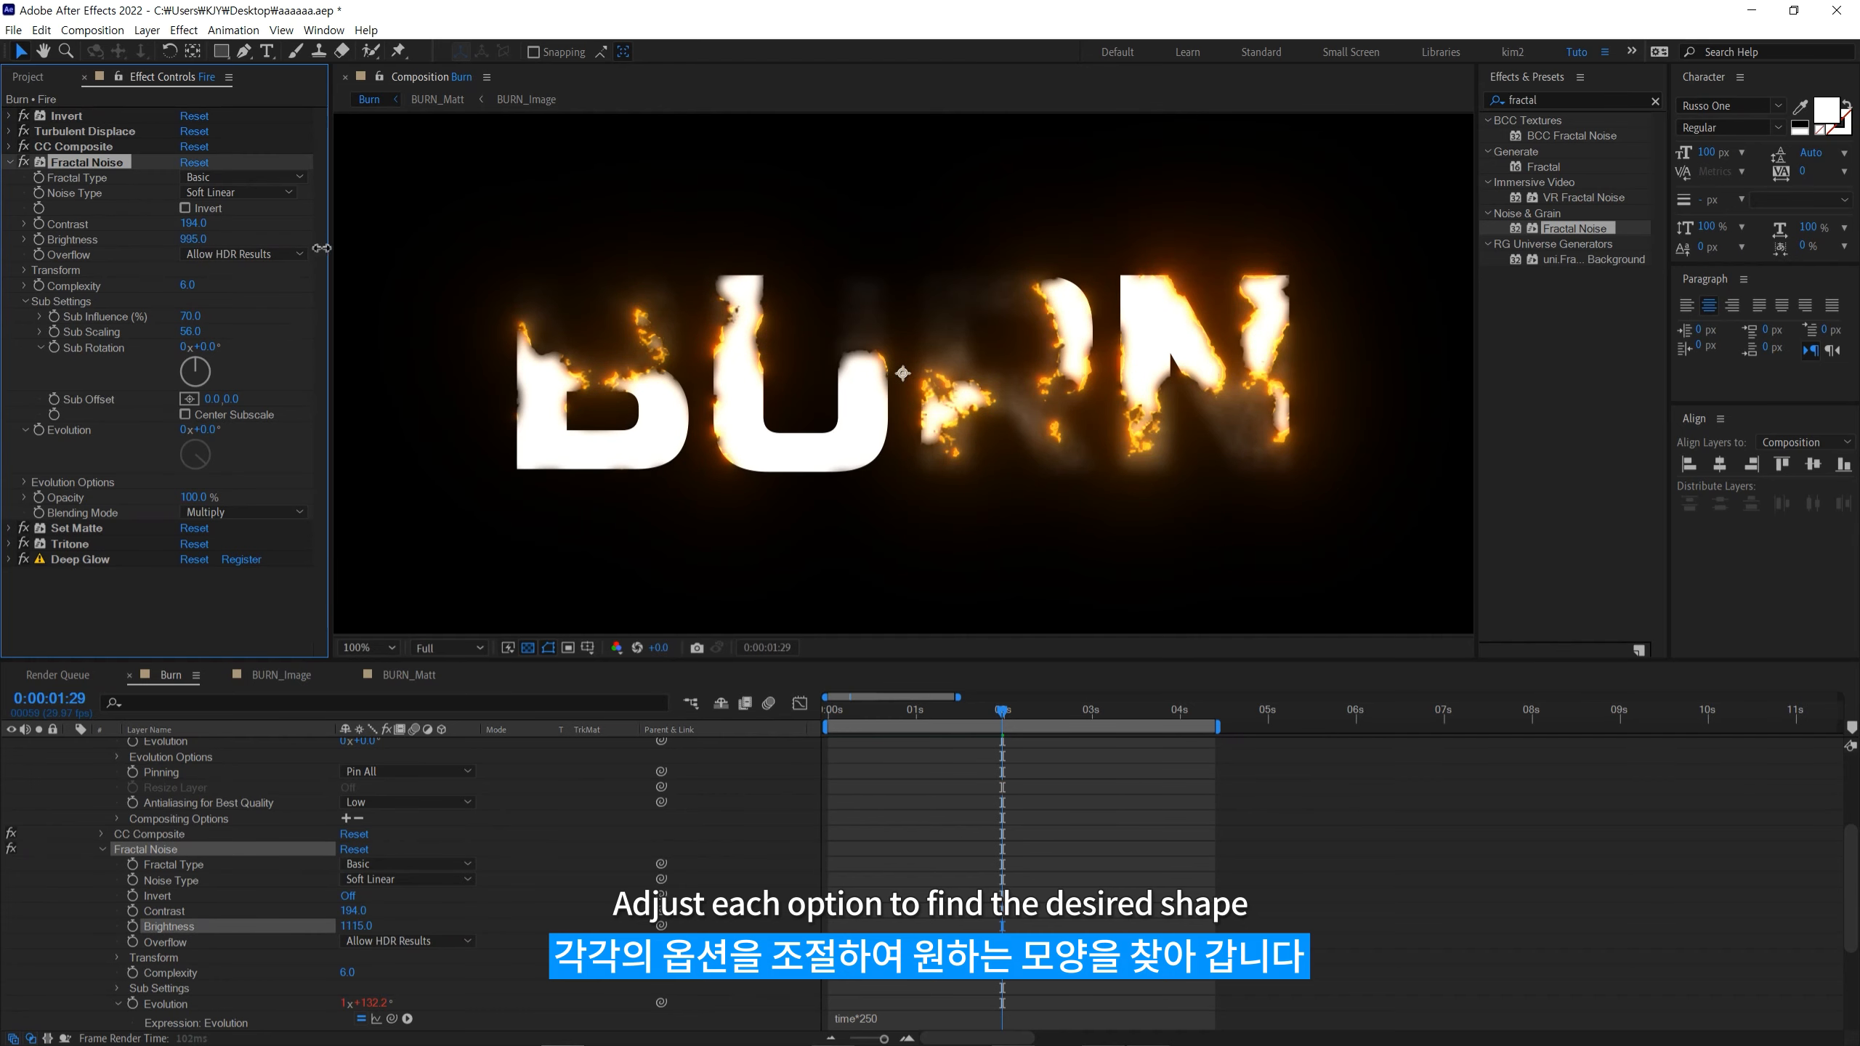
pyautogui.moveTo(878, 714)
pyautogui.mouseDown()
pyautogui.moveTo(1046, 729)
pyautogui.moveTo(1019, 726)
pyautogui.mouseUp()
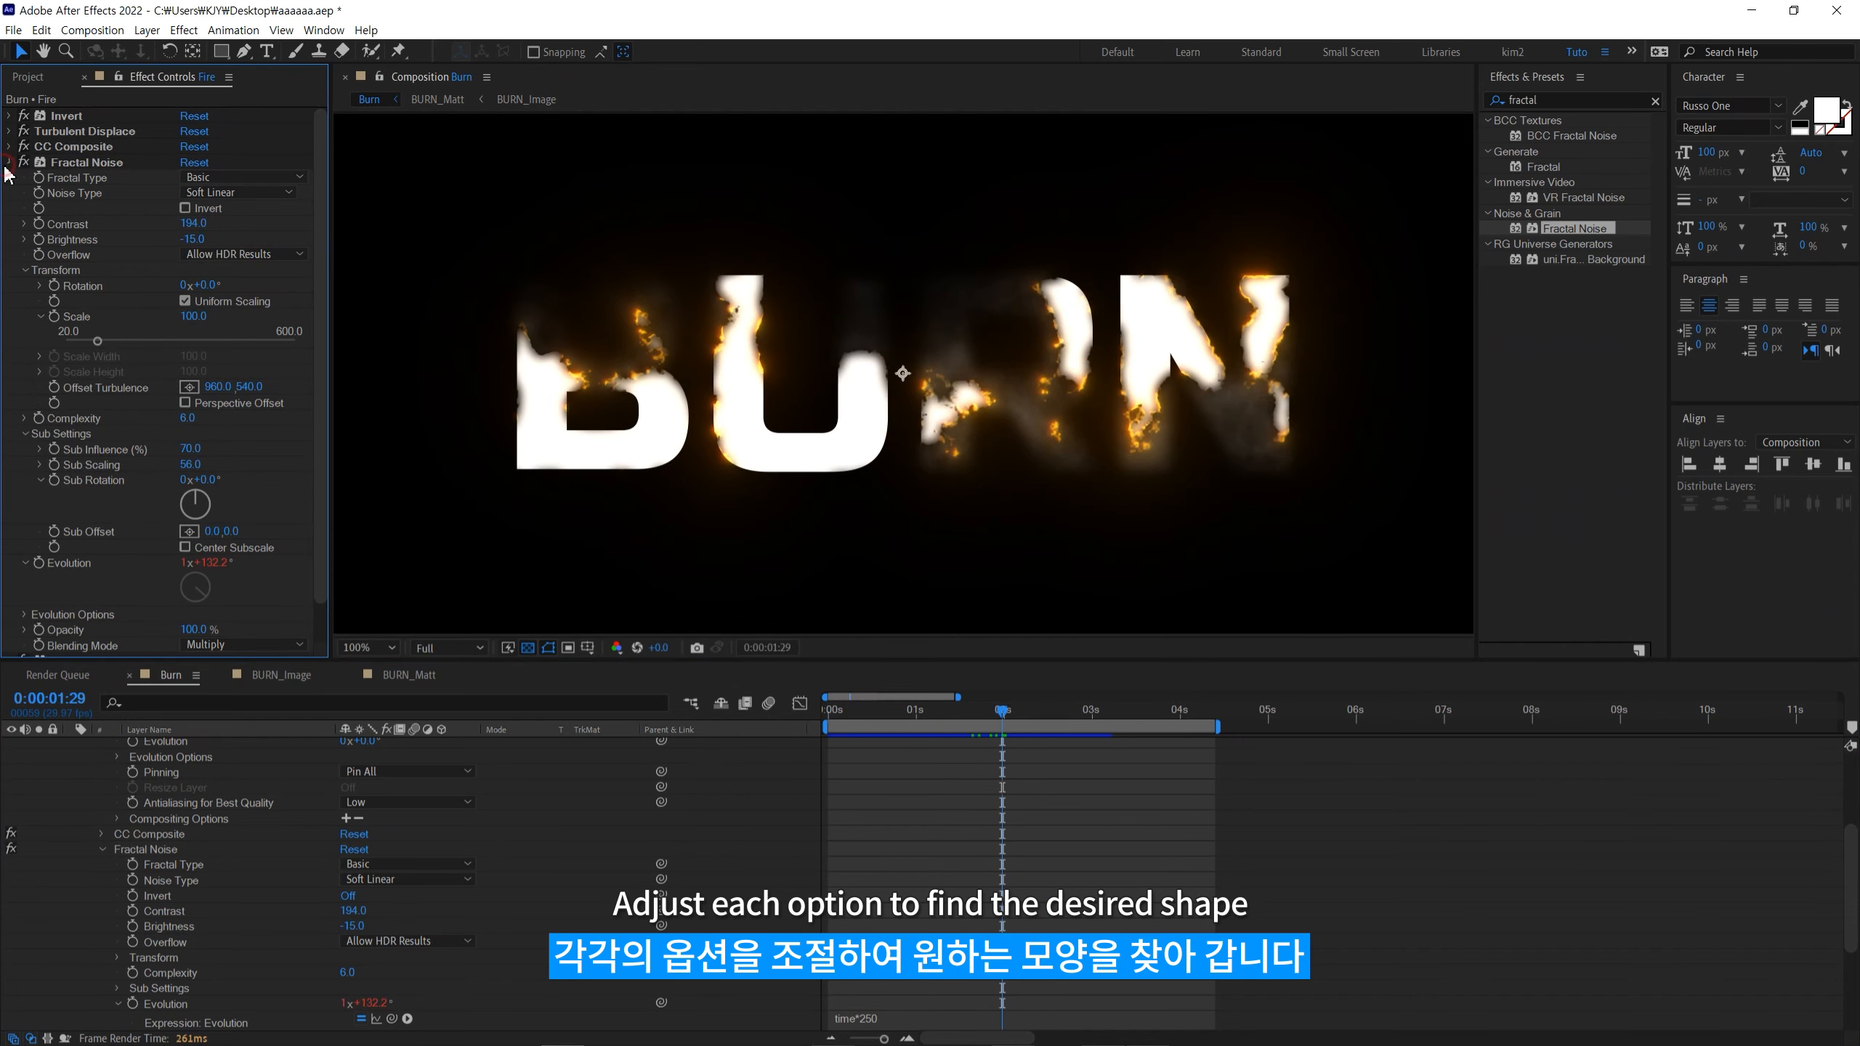
pyautogui.click(10, 162)
pyautogui.click(10, 131)
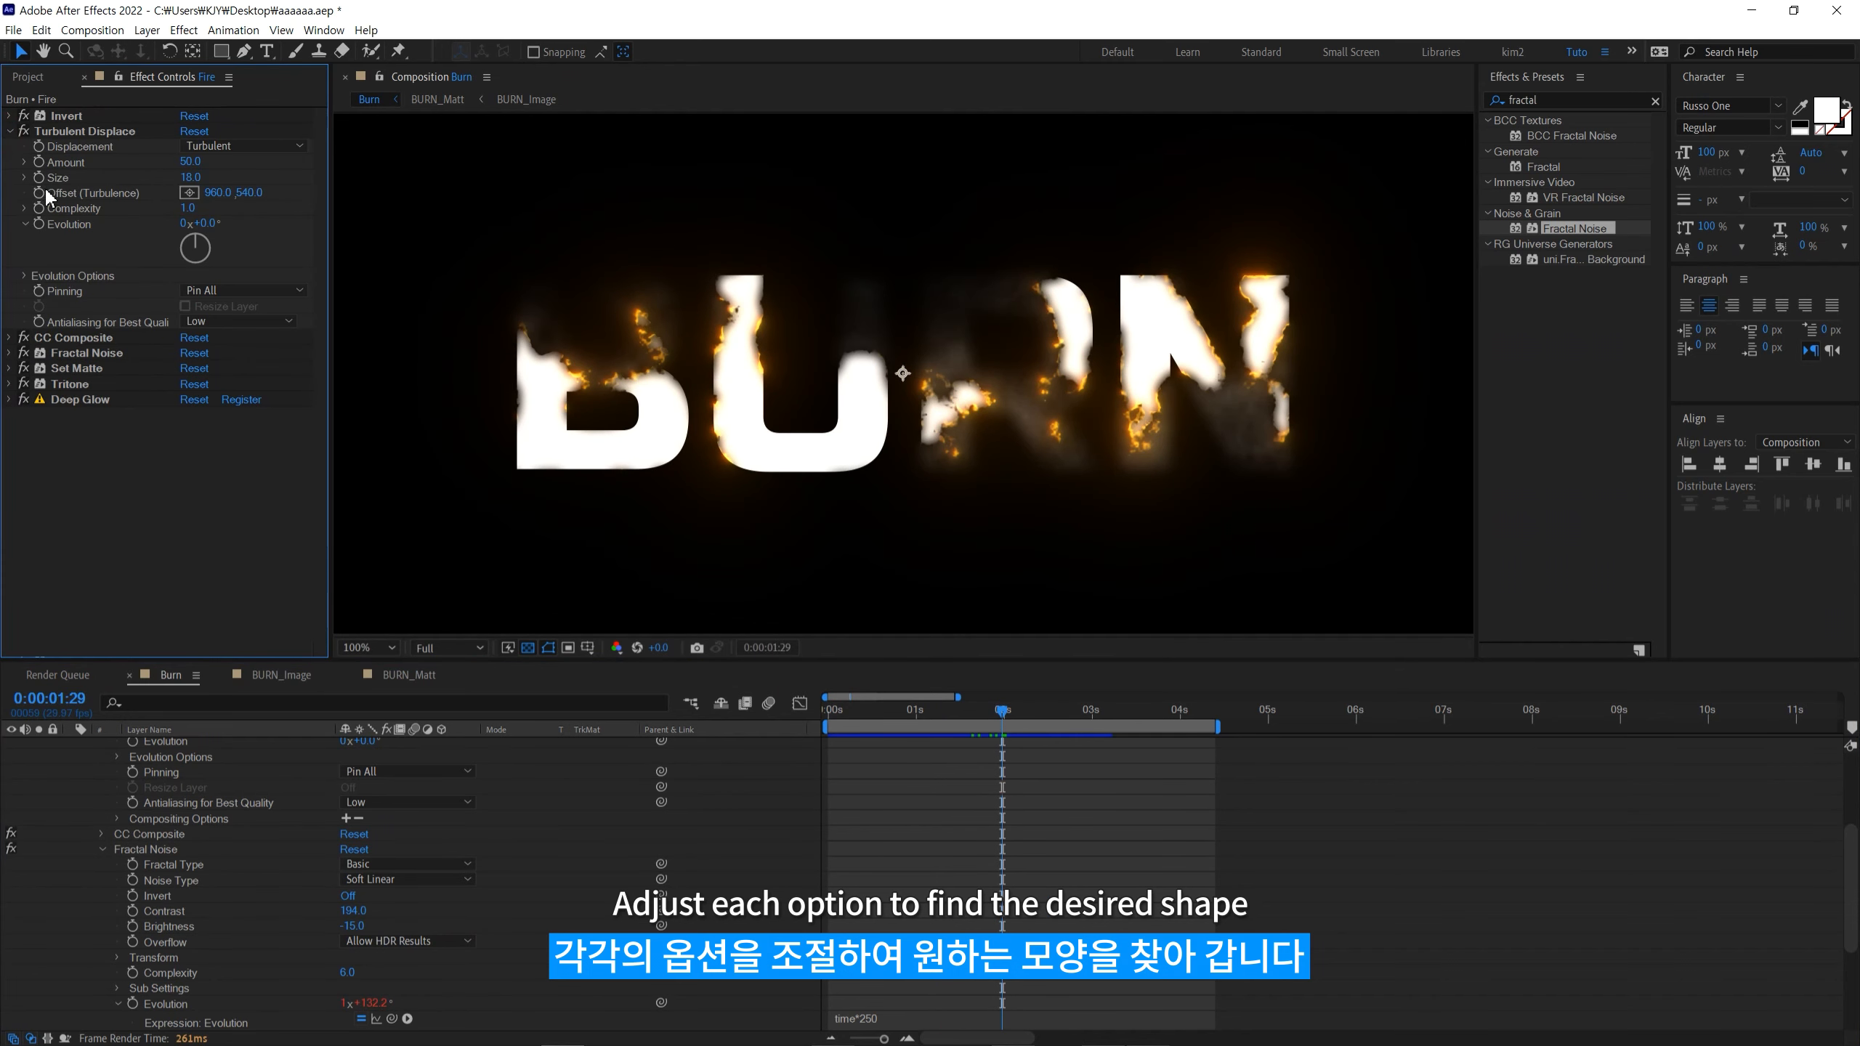
pyautogui.moveTo(194, 179)
pyautogui.mouseDown()
pyautogui.moveTo(243, 219)
pyautogui.moveTo(158, 237)
pyautogui.moveTo(272, 241)
pyautogui.moveTo(122, 169)
pyautogui.mouseUp()
pyautogui.hotkey('ctrl', 'z')
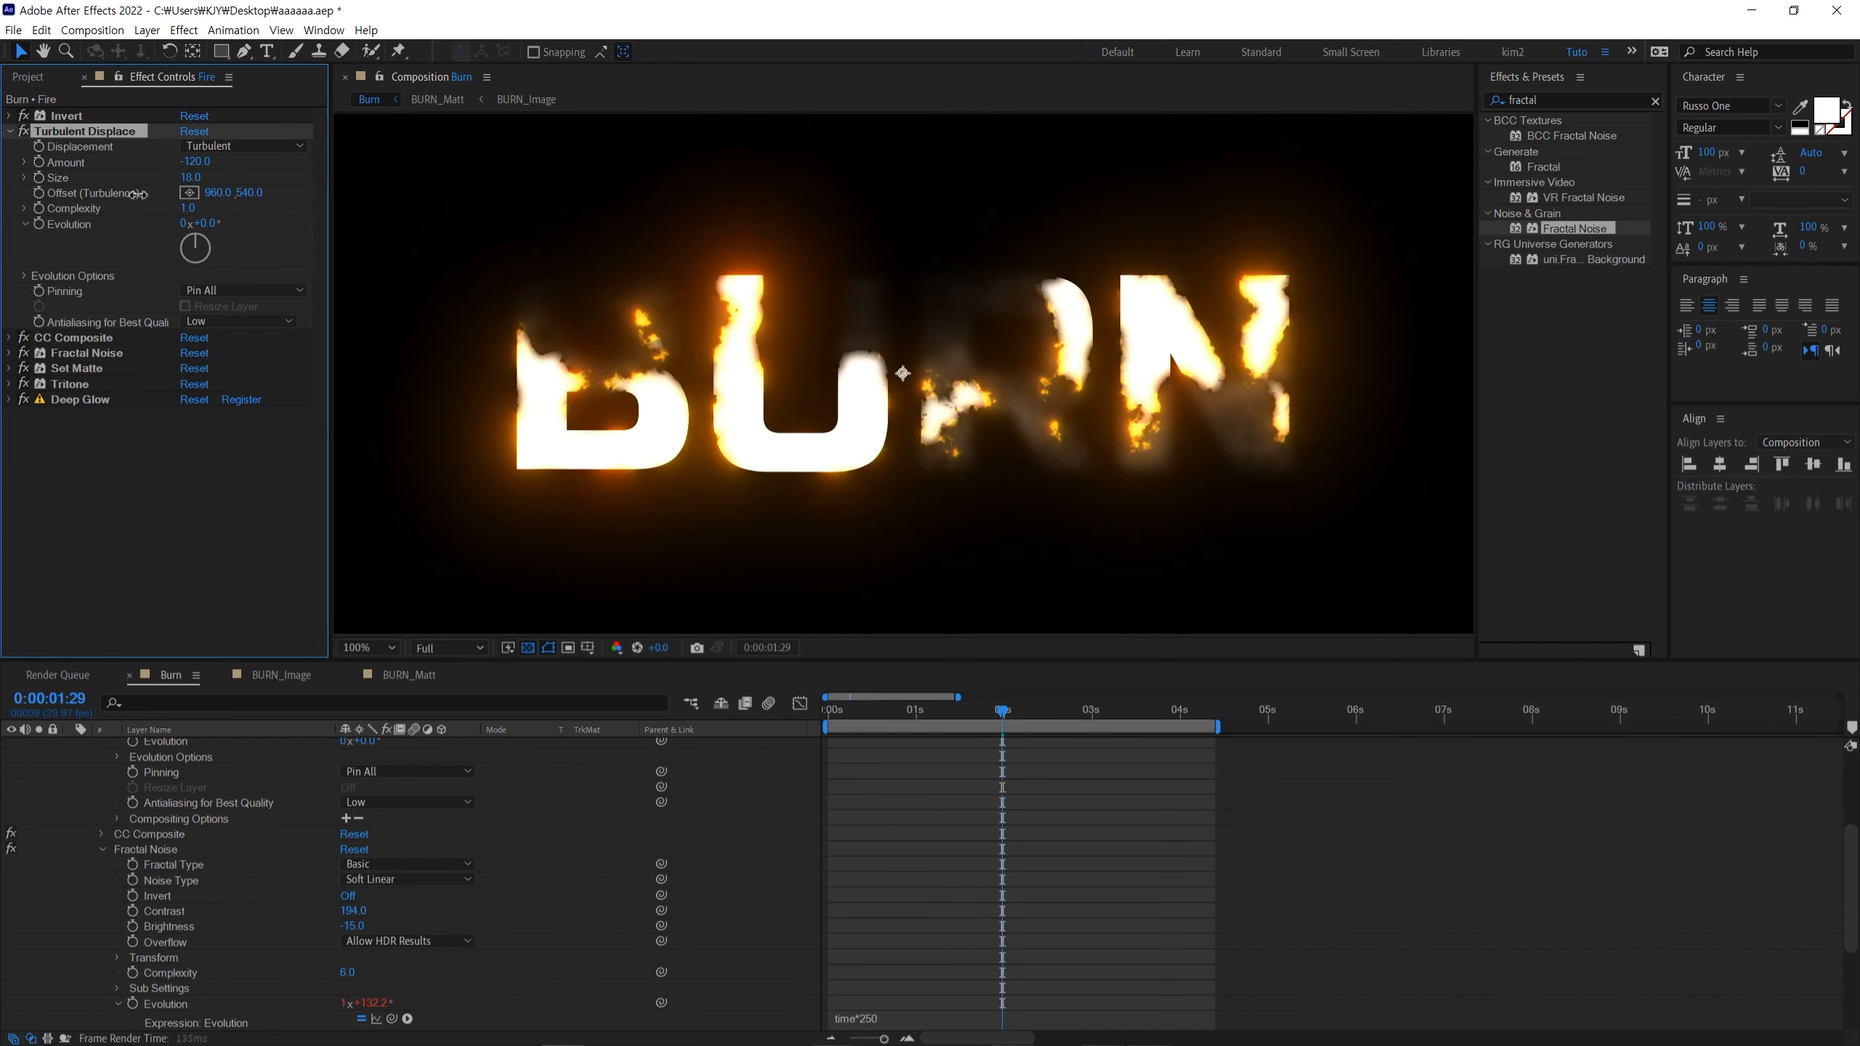
pyautogui.moveTo(835, 710)
pyautogui.mouseDown()
pyautogui.moveTo(1029, 746)
pyautogui.moveTo(1007, 744)
pyautogui.mouseUp()
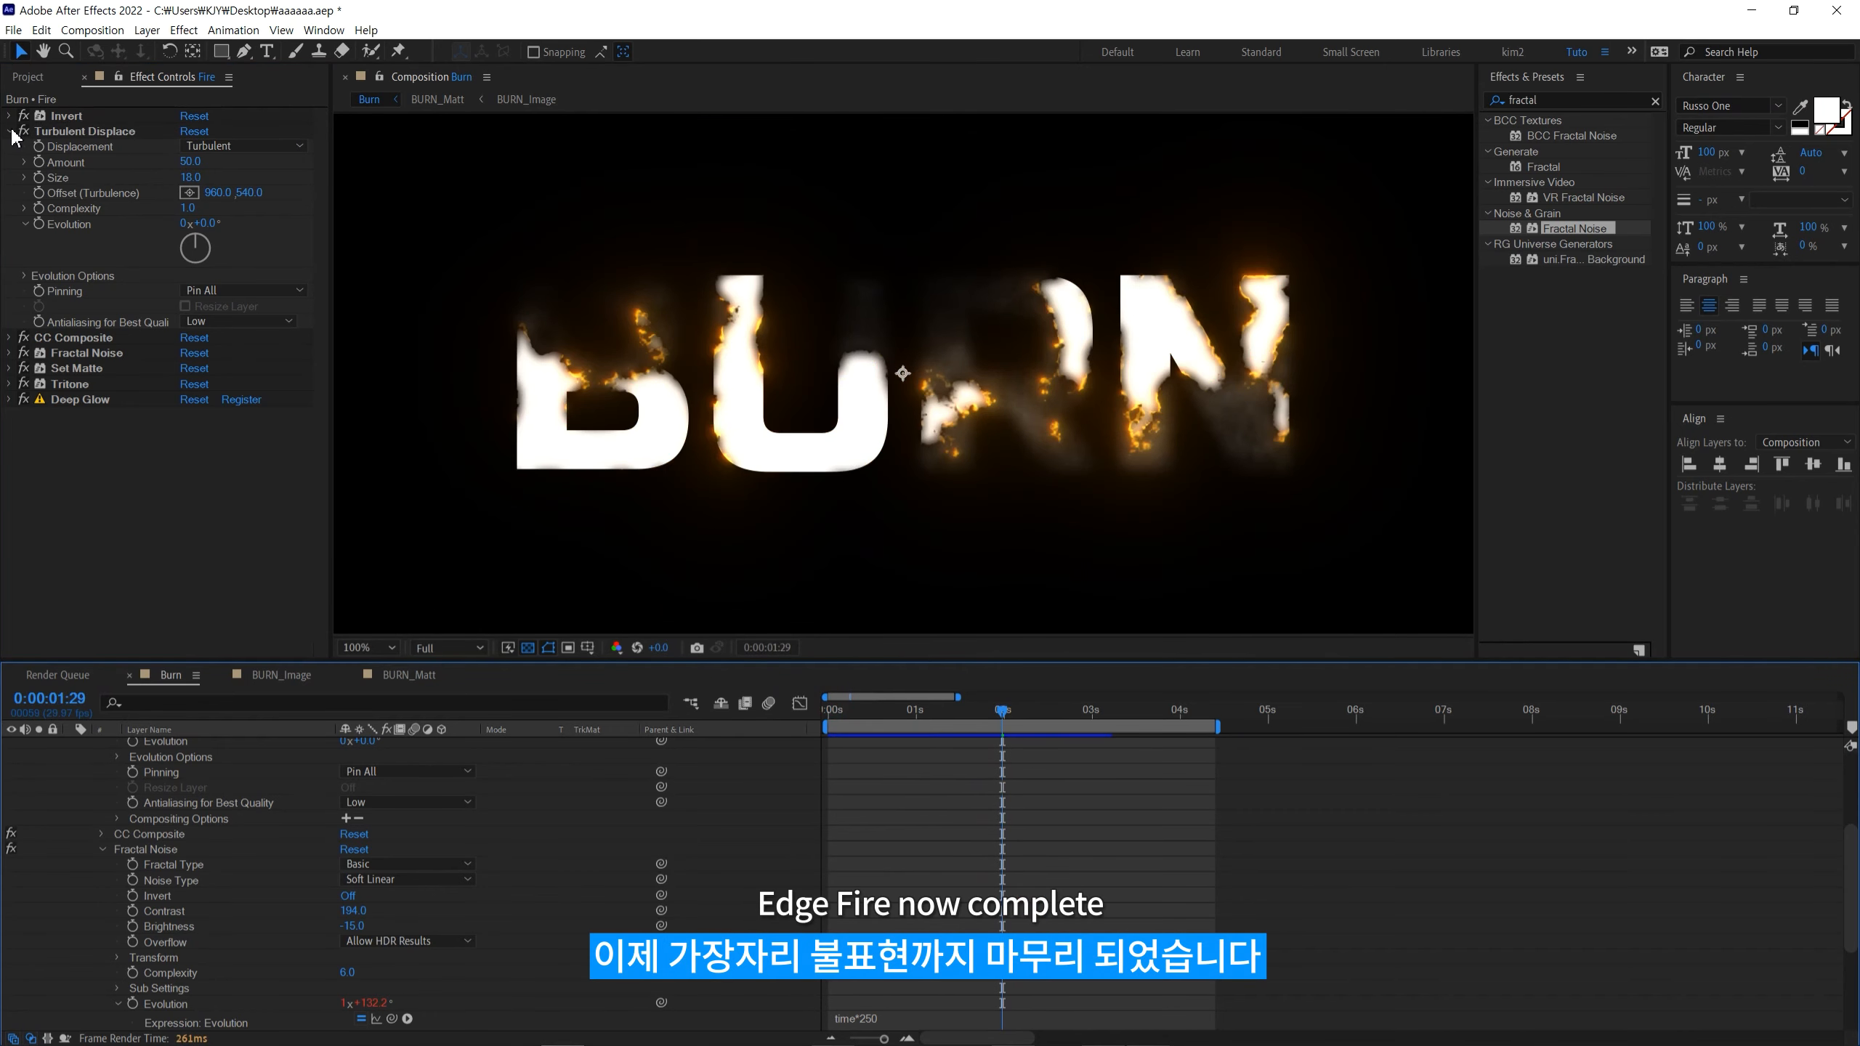
# Step: Collapse the Fire layer's properties and preview the burn animation with its completed edge fire
pyautogui.scroll(4, 192, 870)
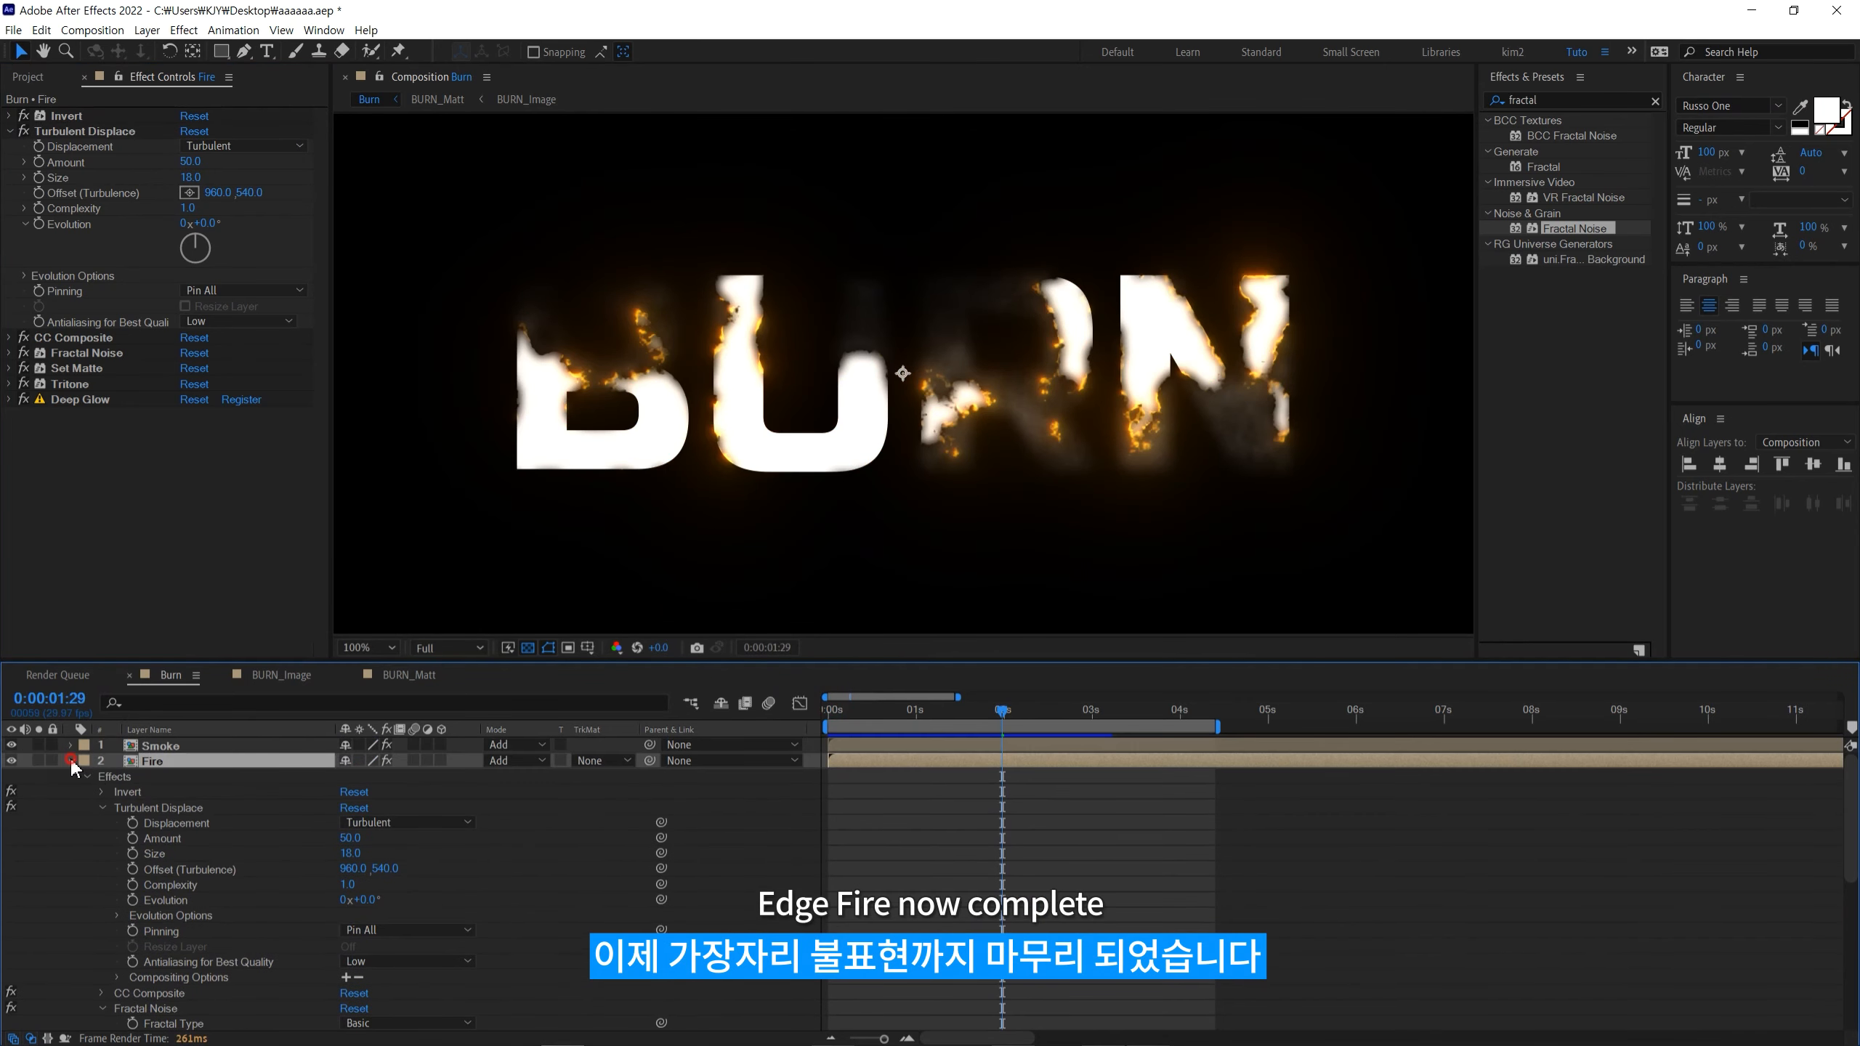
pyautogui.click(70, 760)
pyautogui.click(250, 876)
pyautogui.click(878, 747)
pyautogui.press('space')
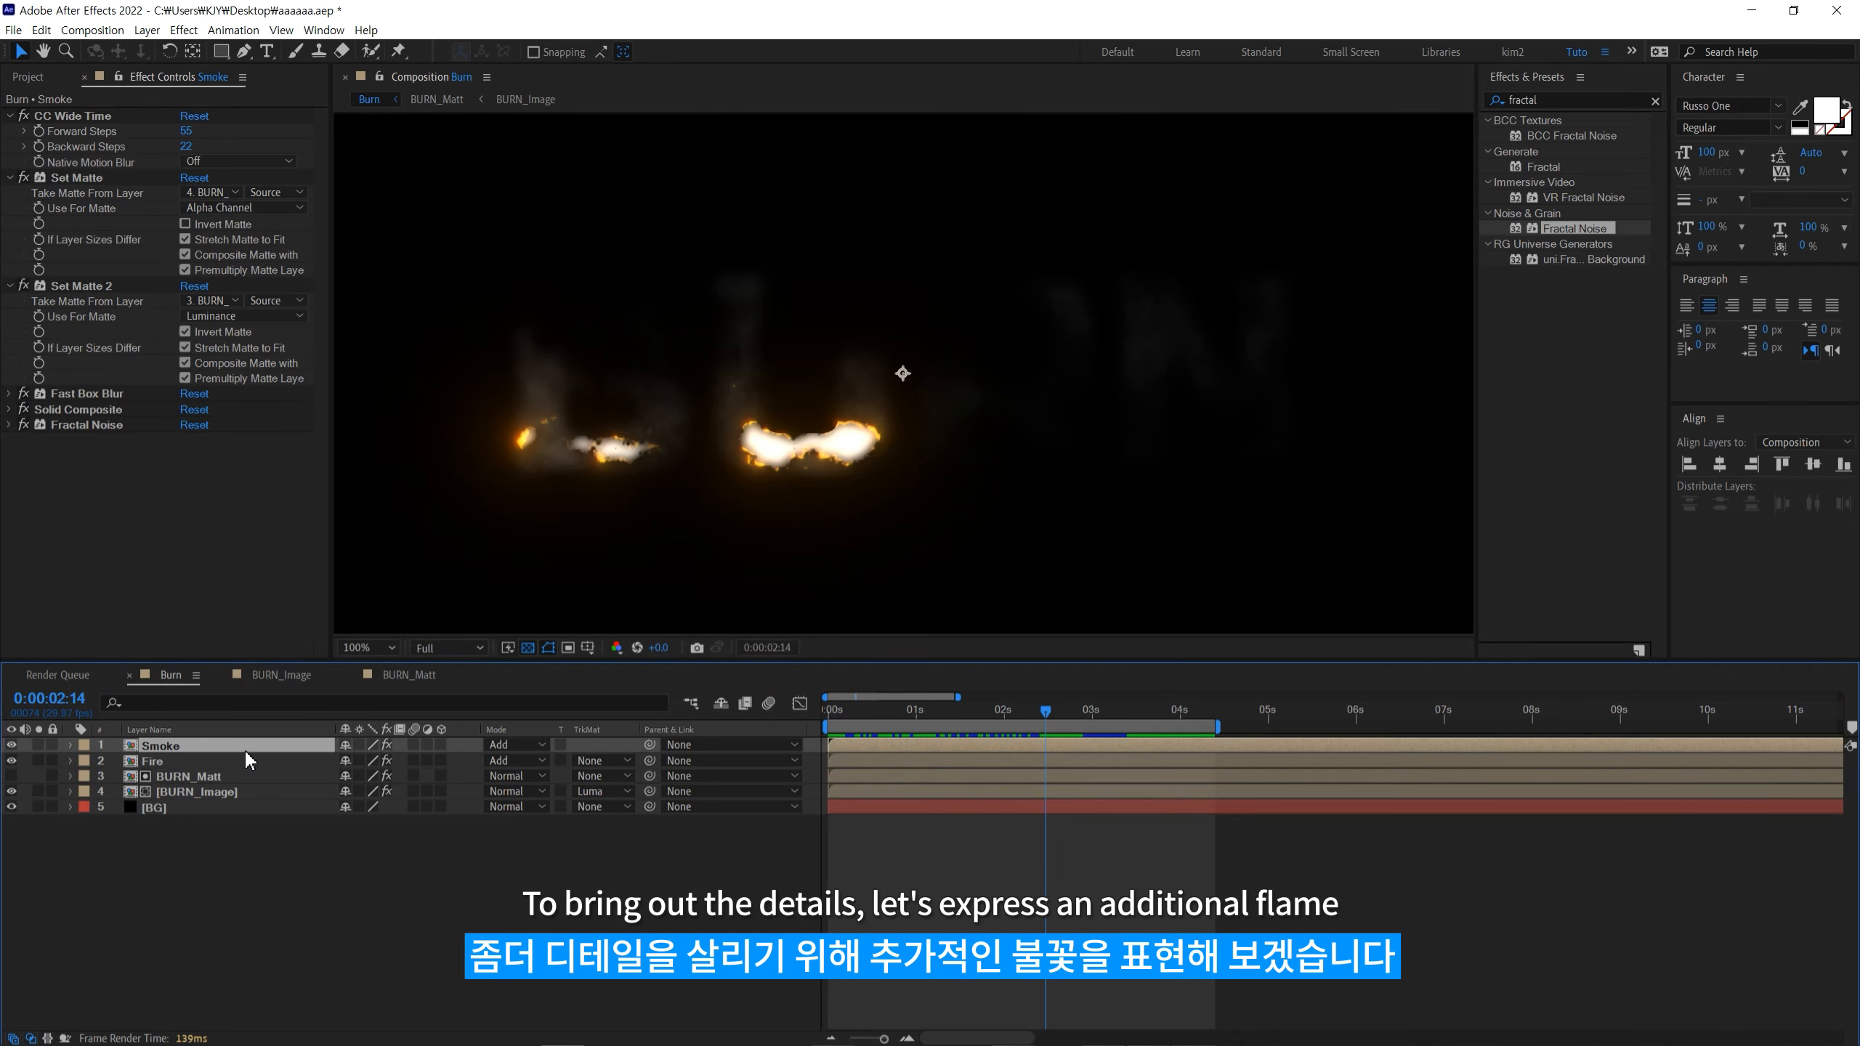
# Step: Duplicate the Smoke layer and rename the copy Fire_2
pyautogui.hotkey('ctrl', 'd')
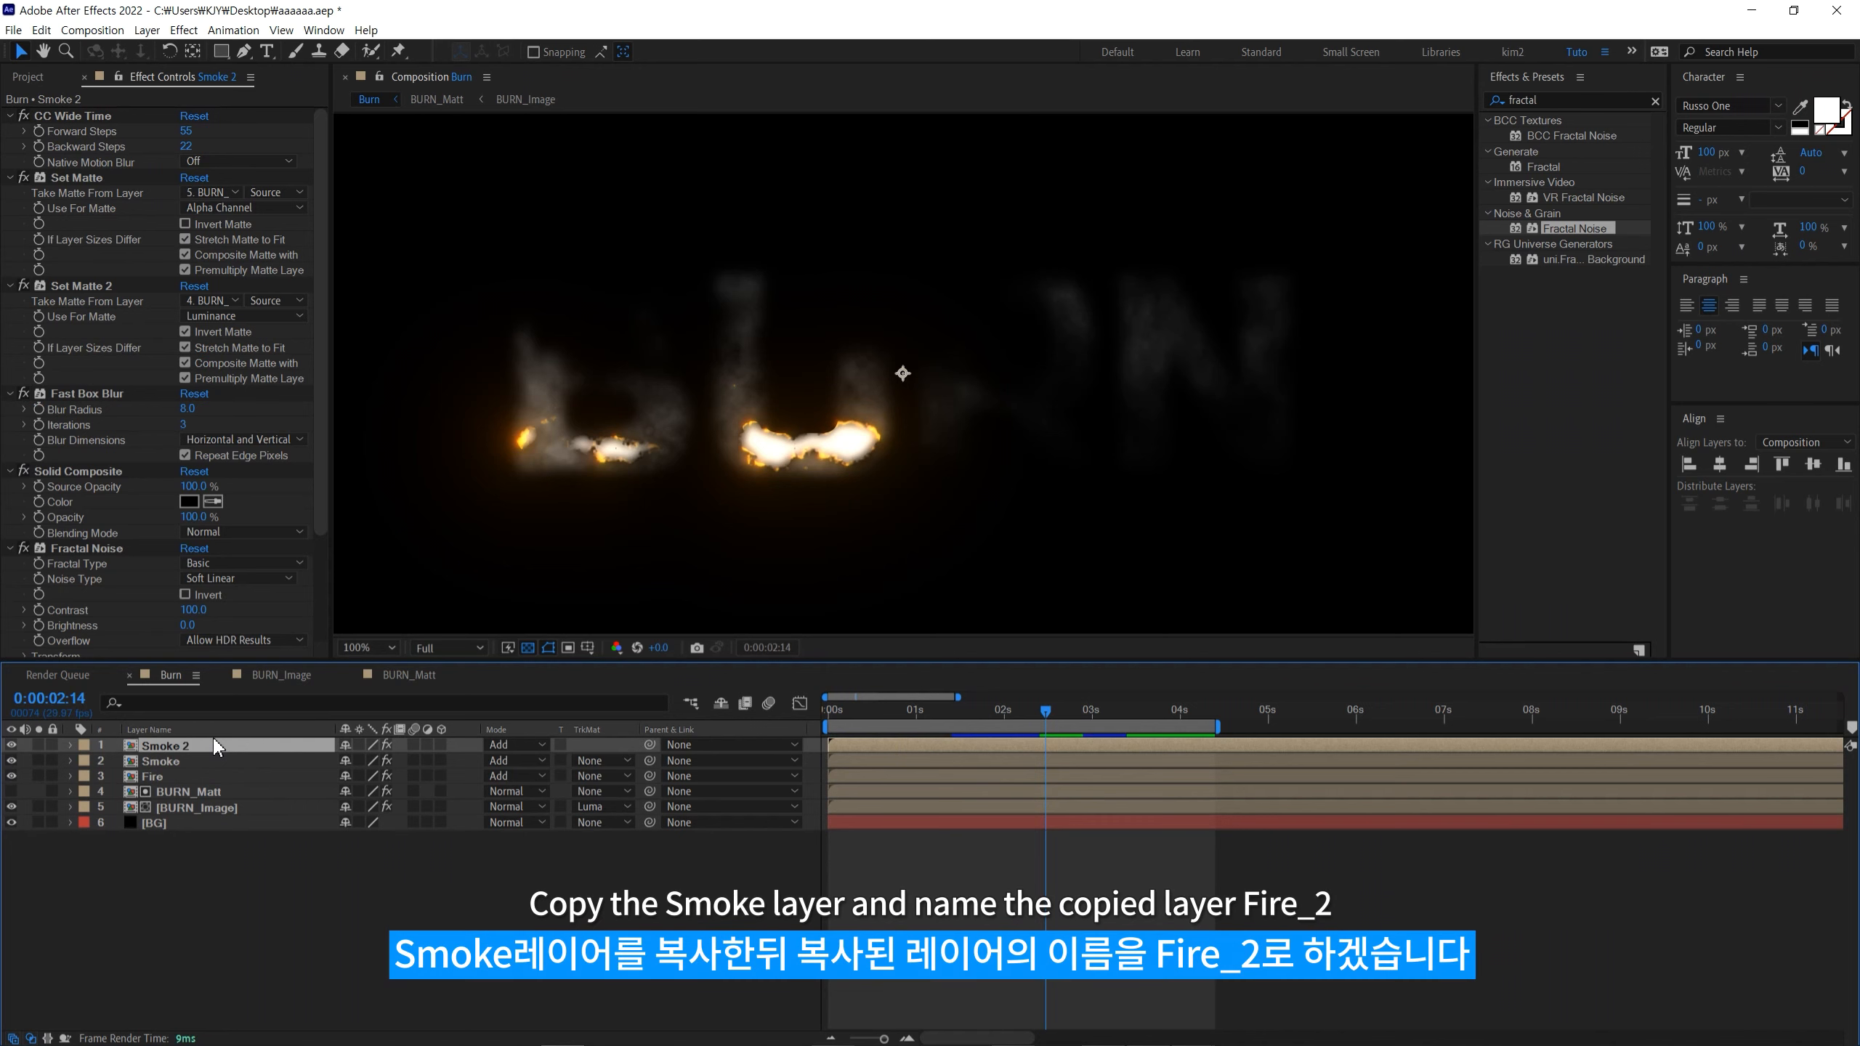
pyautogui.press('Return')
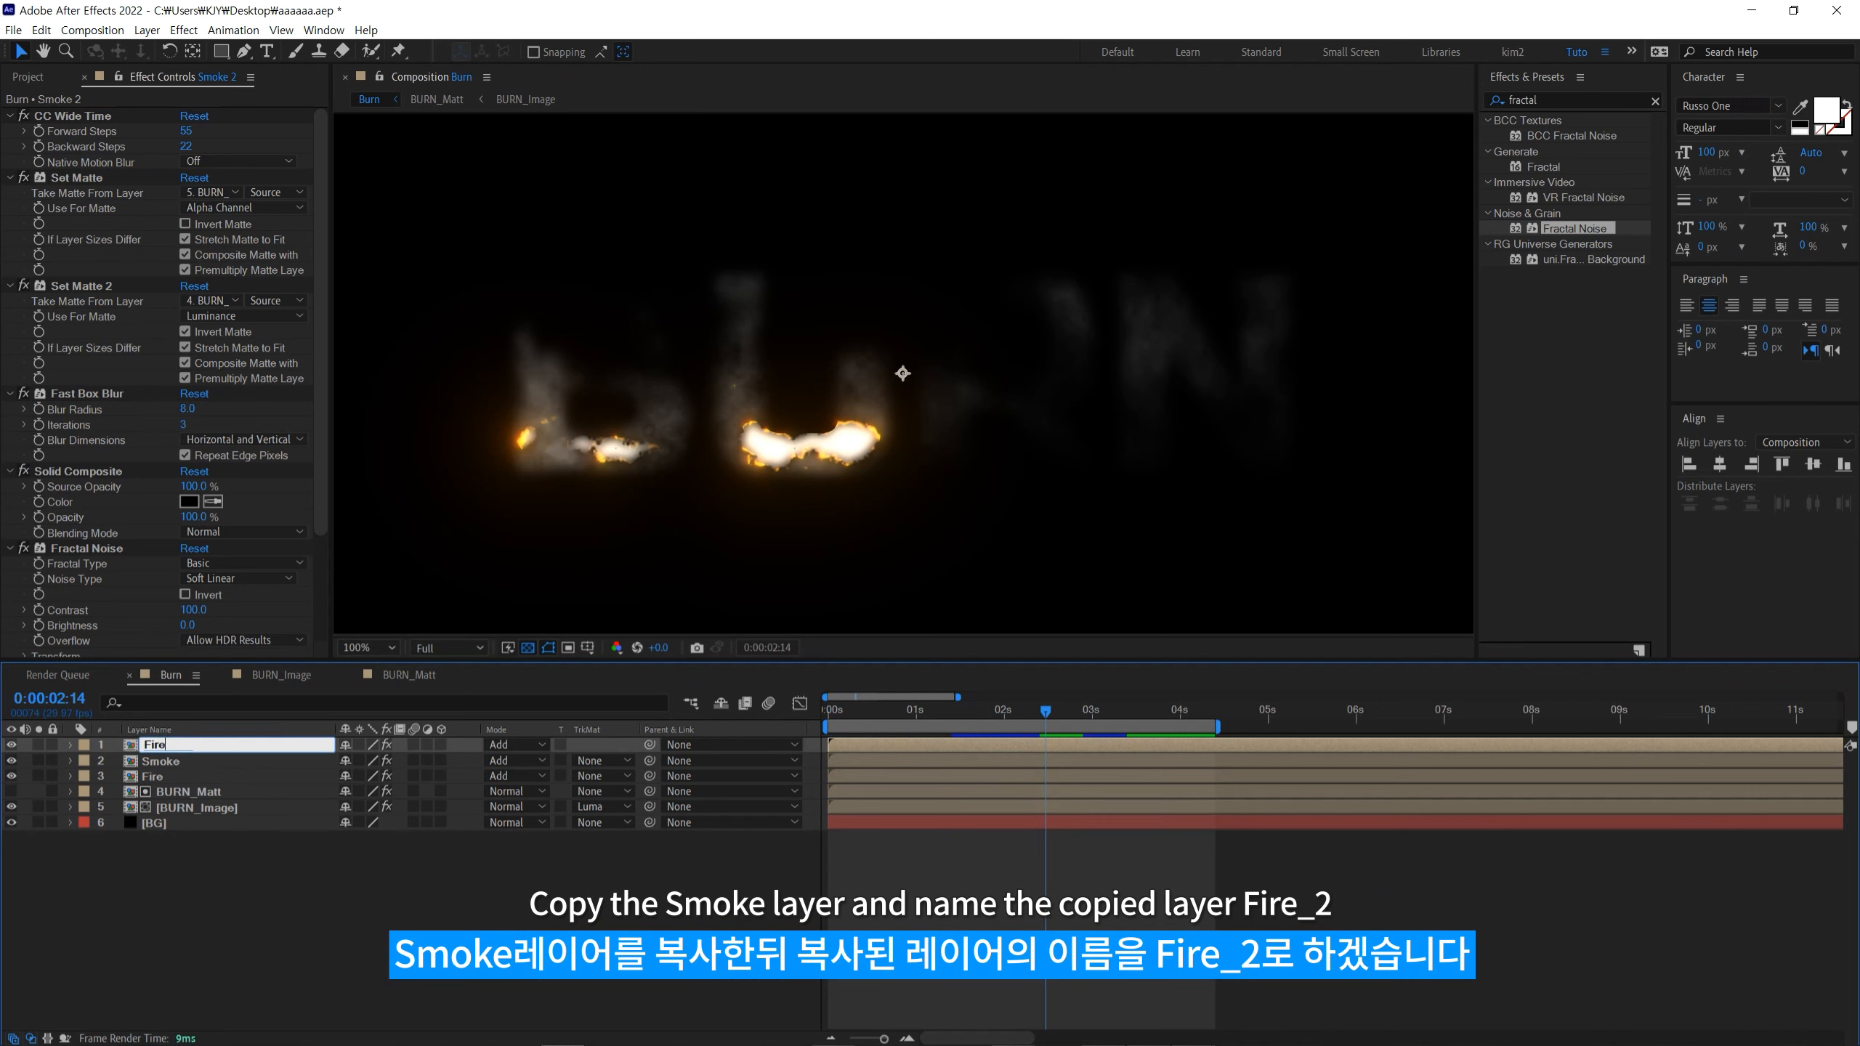
pyautogui.press('Return')
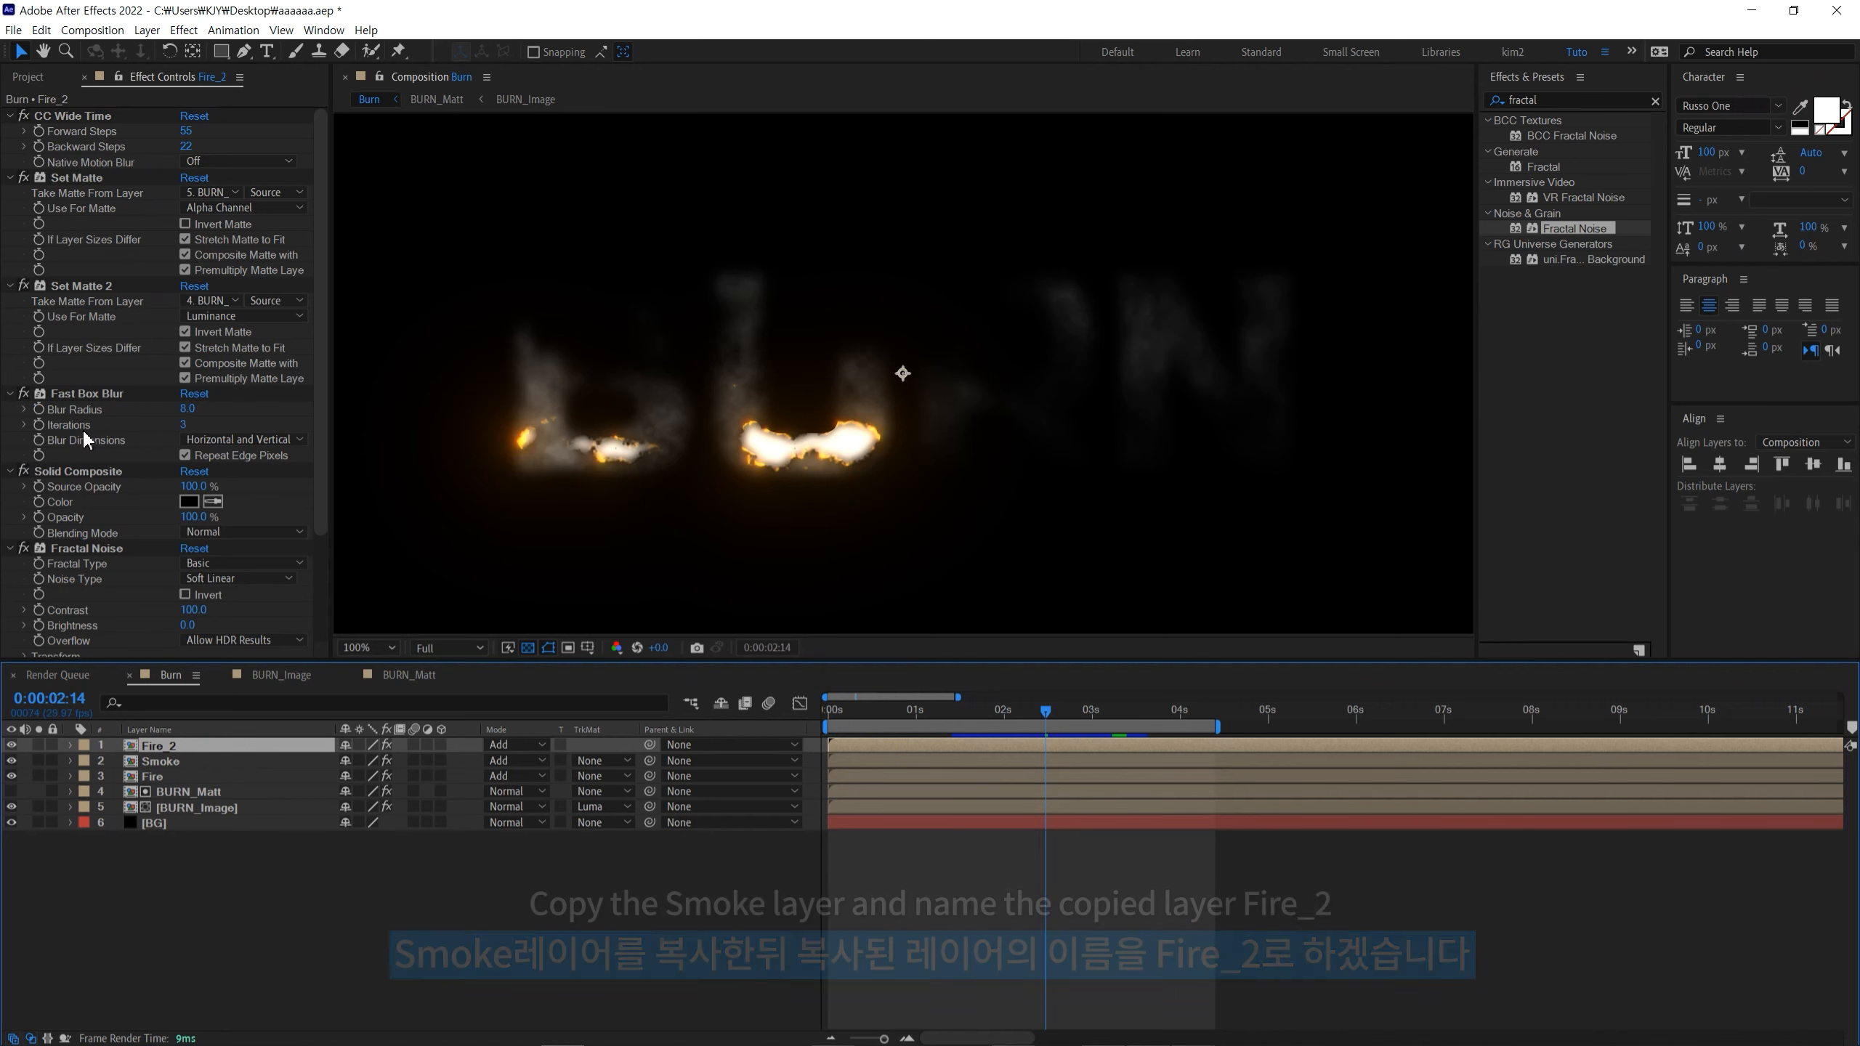
# Step: Cut every effect except CC Wide Time from the Fire_2 layer
pyautogui.click(117, 447)
pyautogui.hotkey('ctrl', 'a')
pyautogui.click(8, 394)
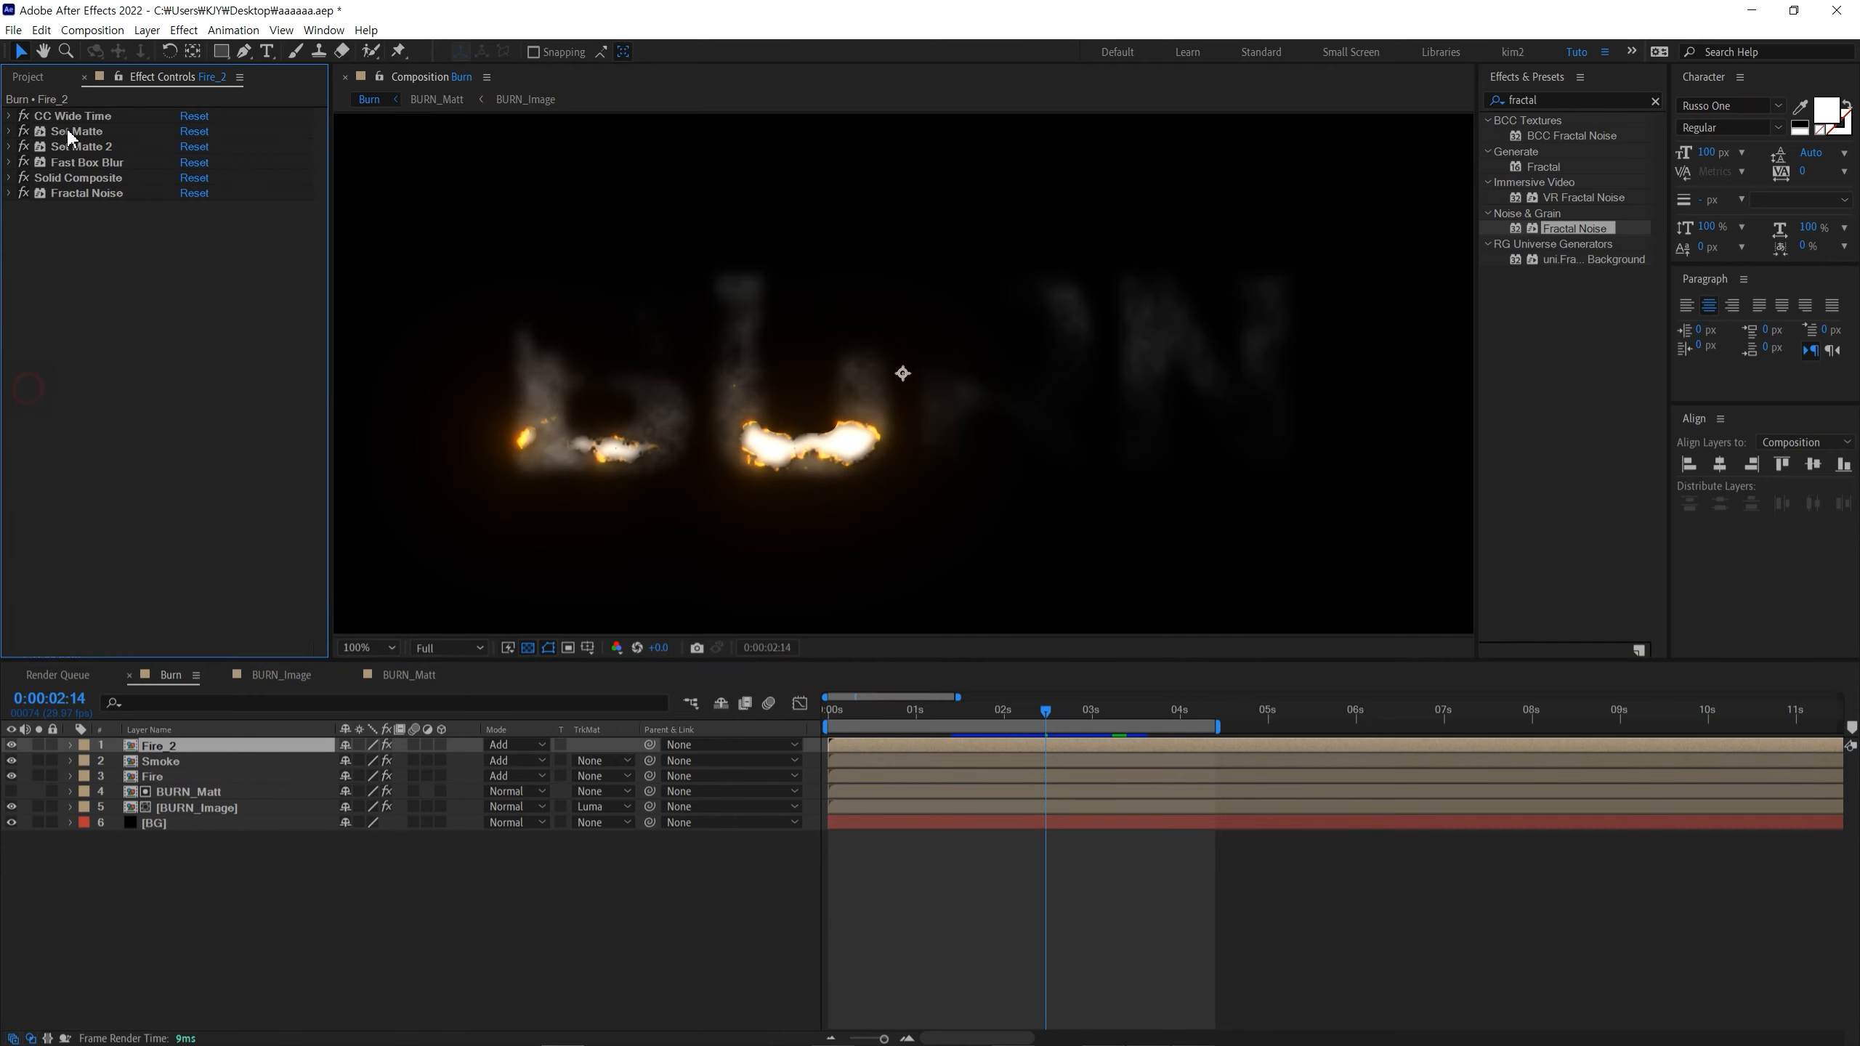
pyautogui.rightClick(86, 196)
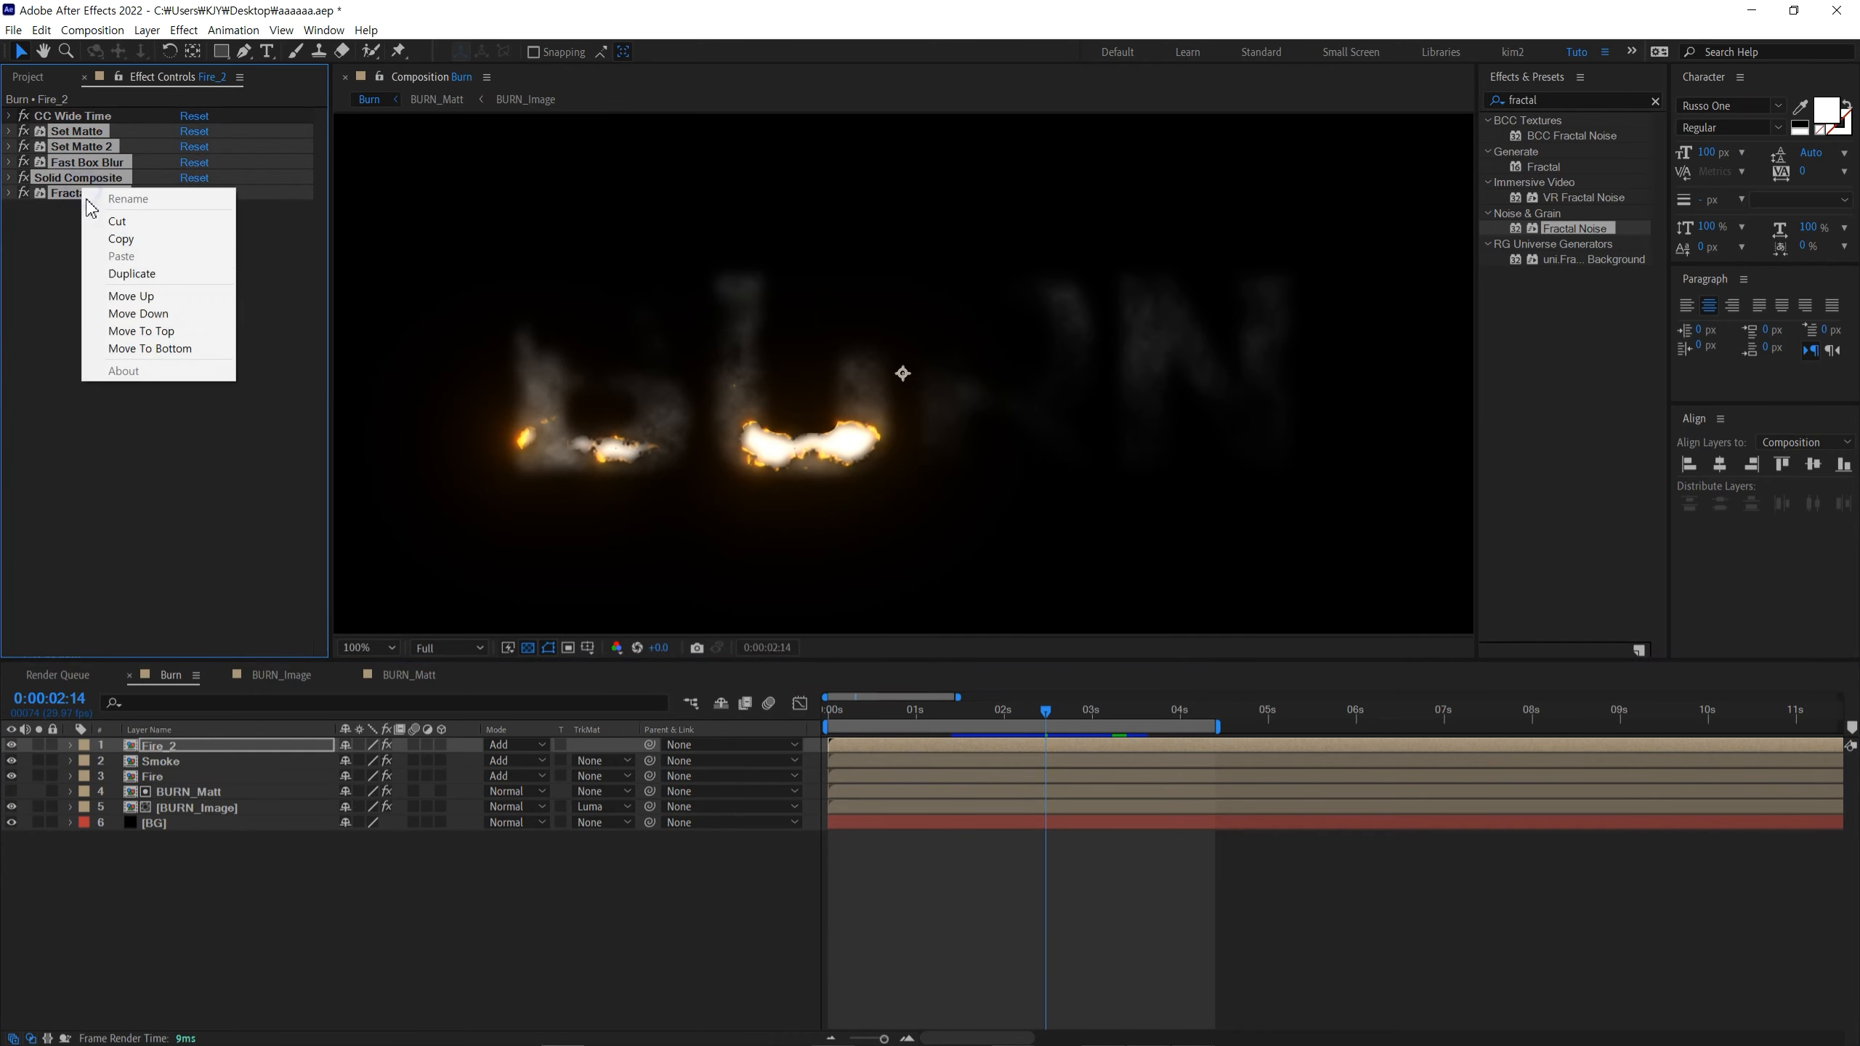
pyautogui.click(119, 220)
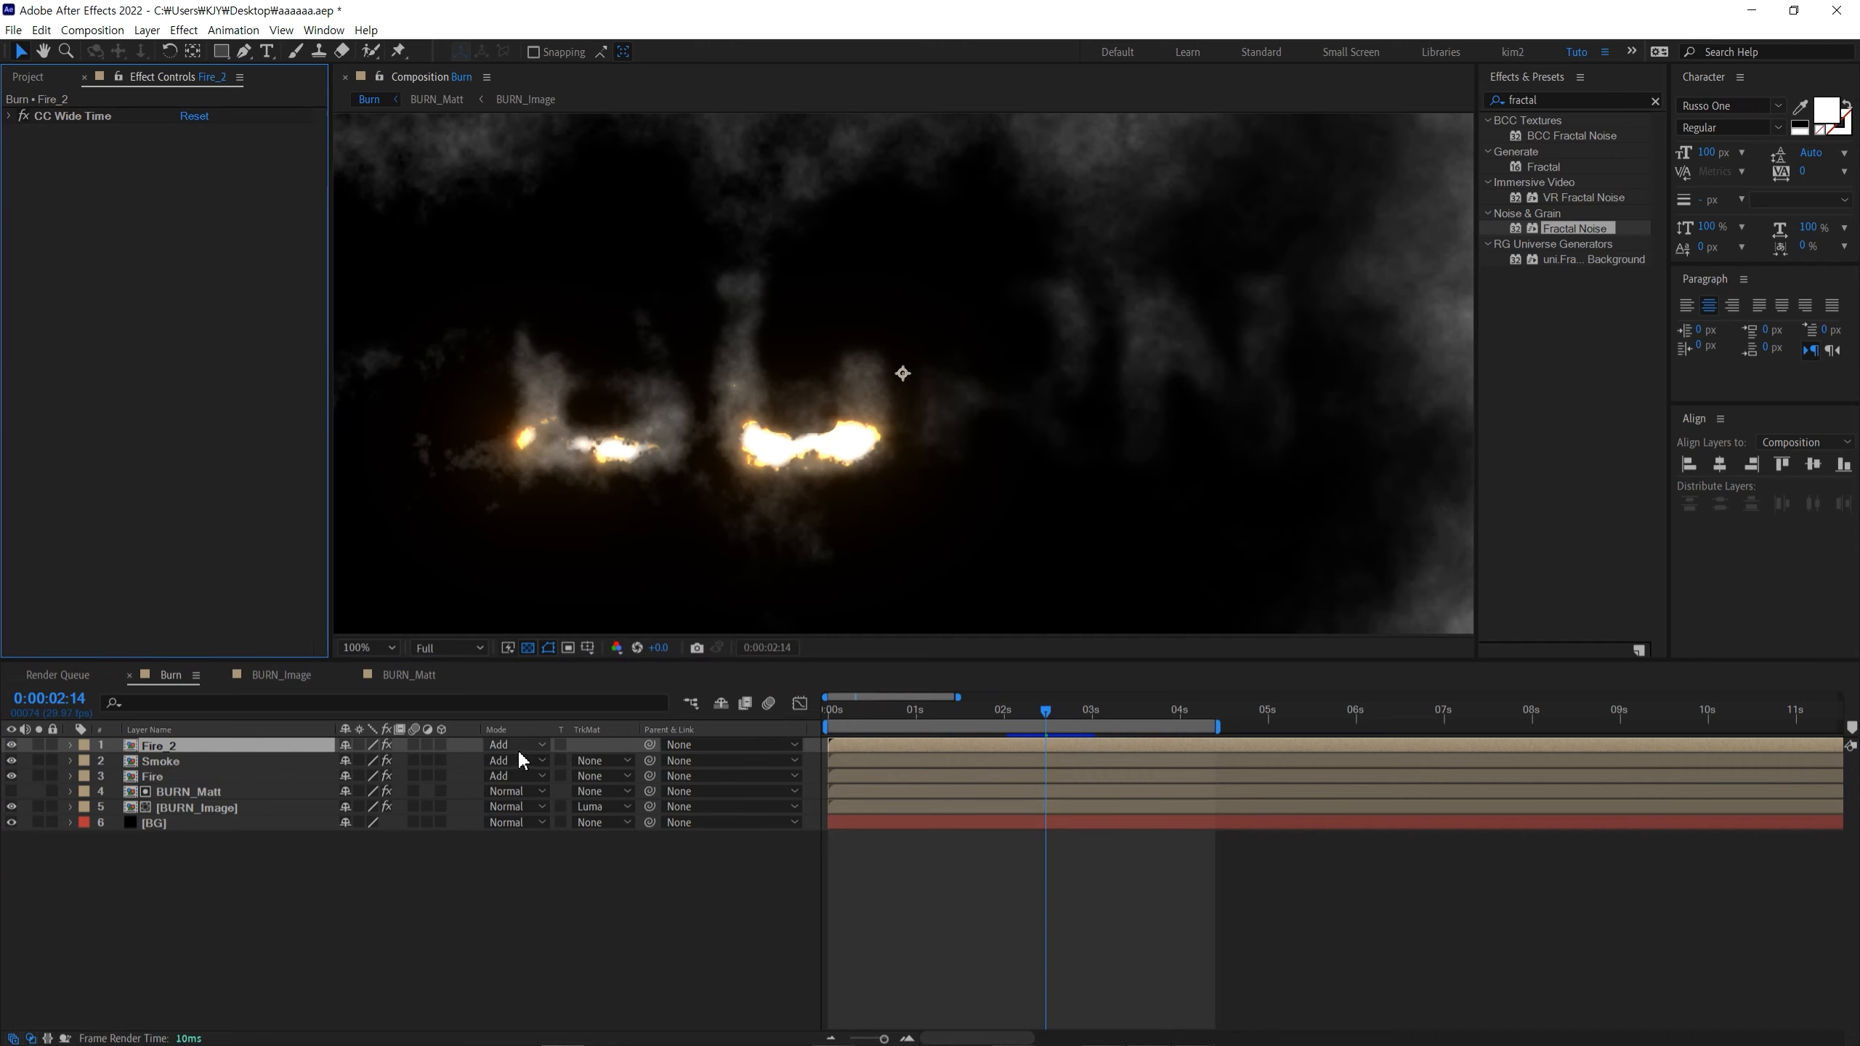
# Step: Set the blending mode of the Fire_2 and Smoke layers to Screen and preview the result
pyautogui.click(516, 744)
pyautogui.click(522, 248)
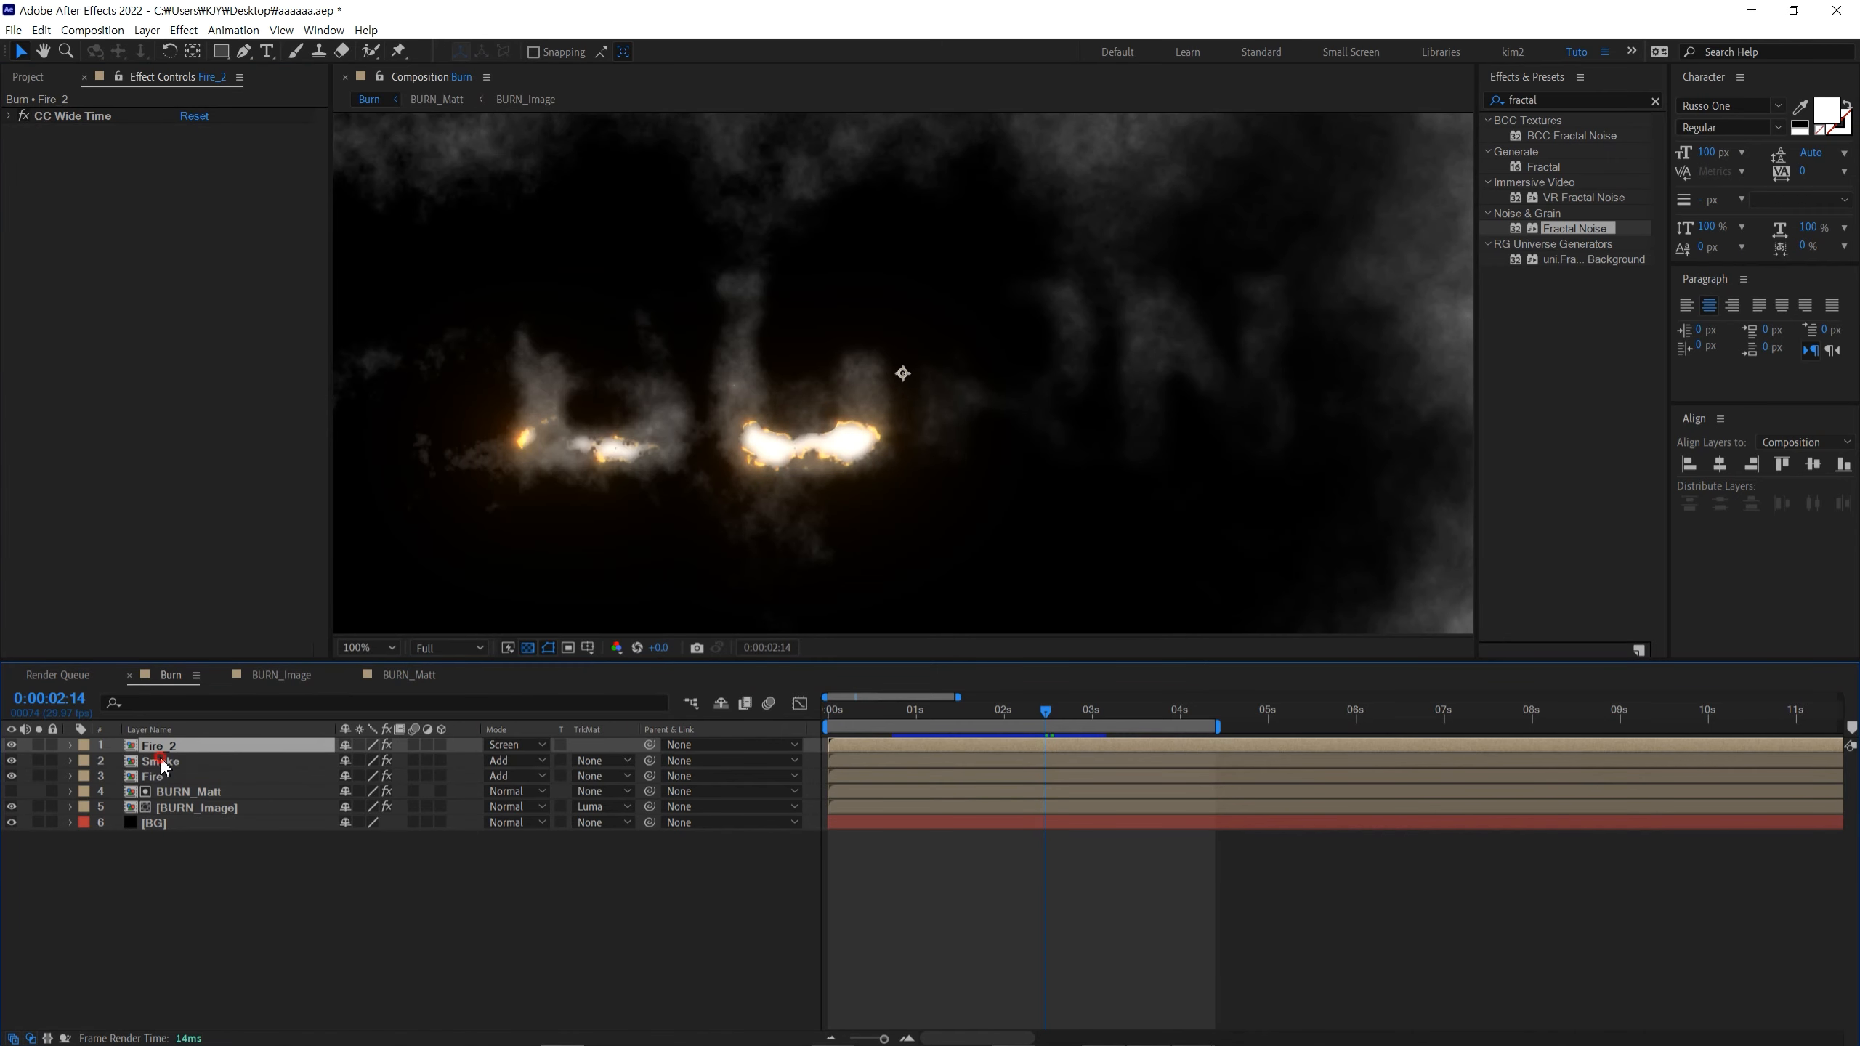
pyautogui.click(162, 762)
pyautogui.click(516, 760)
pyautogui.click(522, 263)
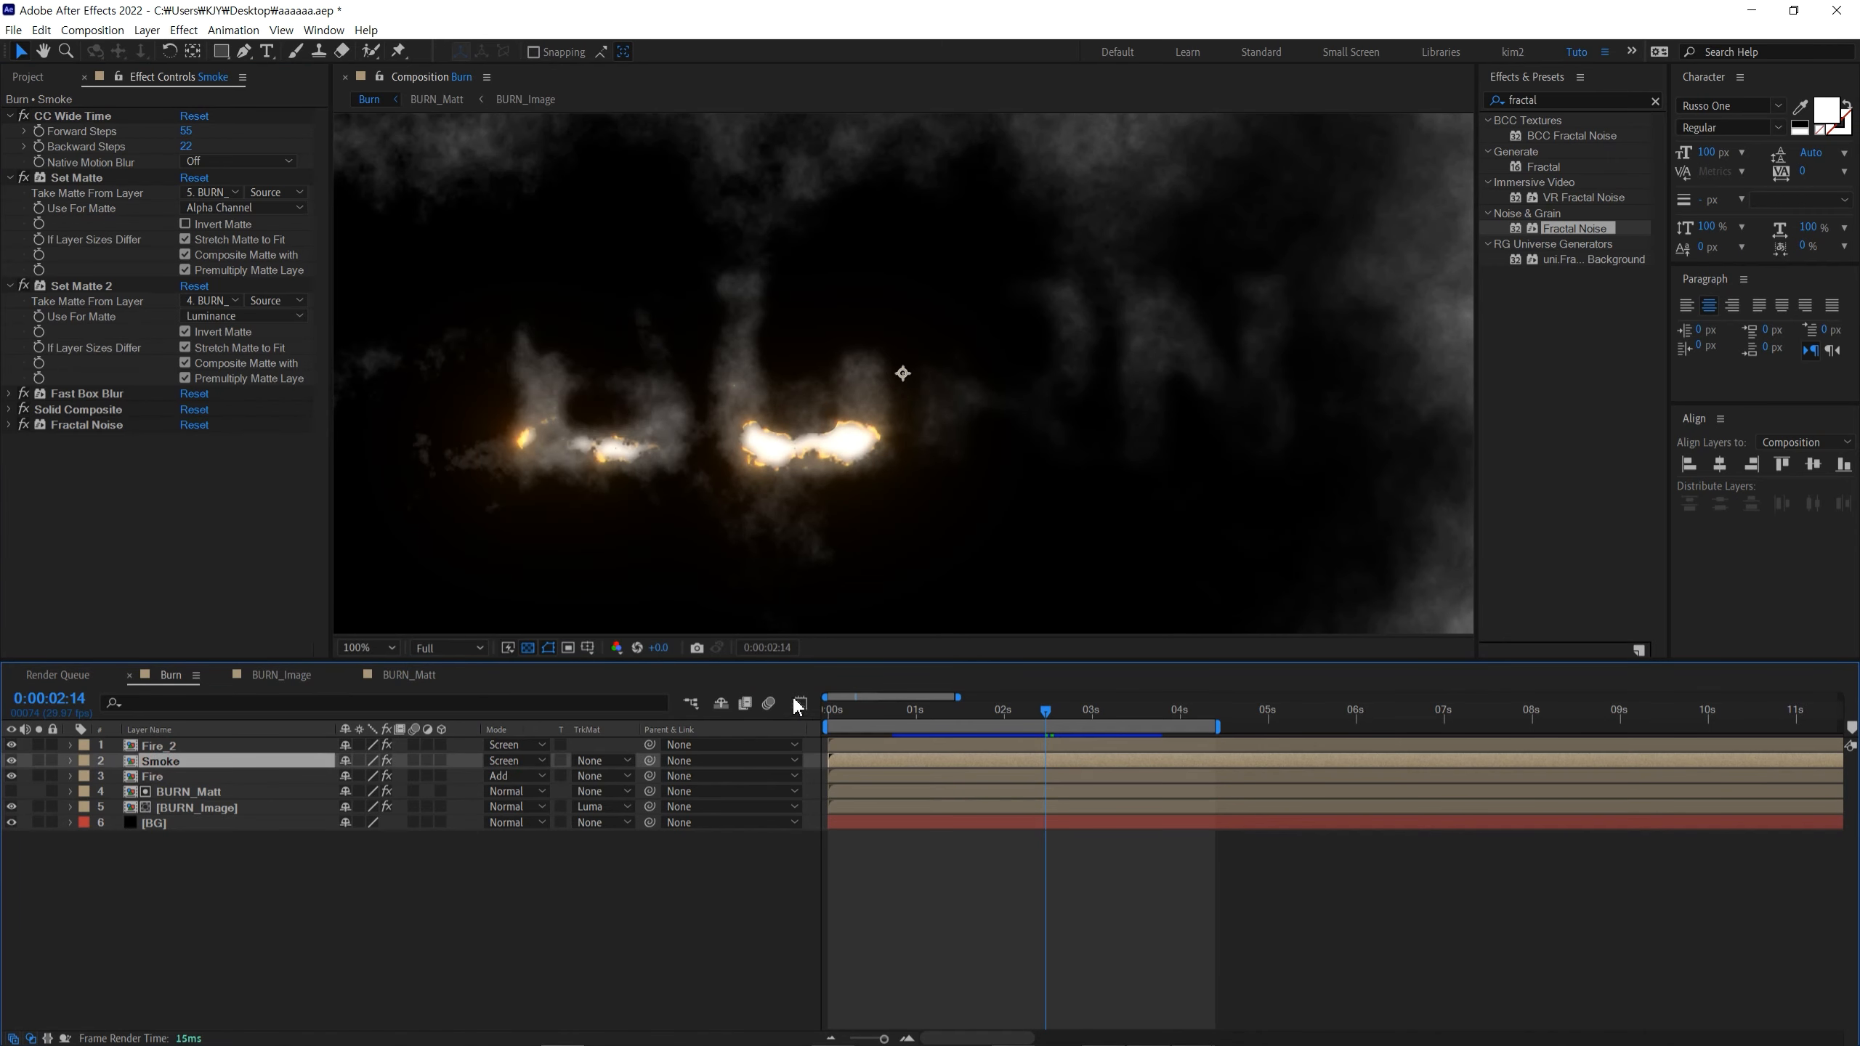
pyautogui.moveTo(853, 714); pyautogui.dragTo(1019, 715)
# Step: Set the Fire_2 layer's CC Wide Time to 0 forward steps and 69 backward steps and preview up to 0:00:02:00
pyautogui.click(162, 746)
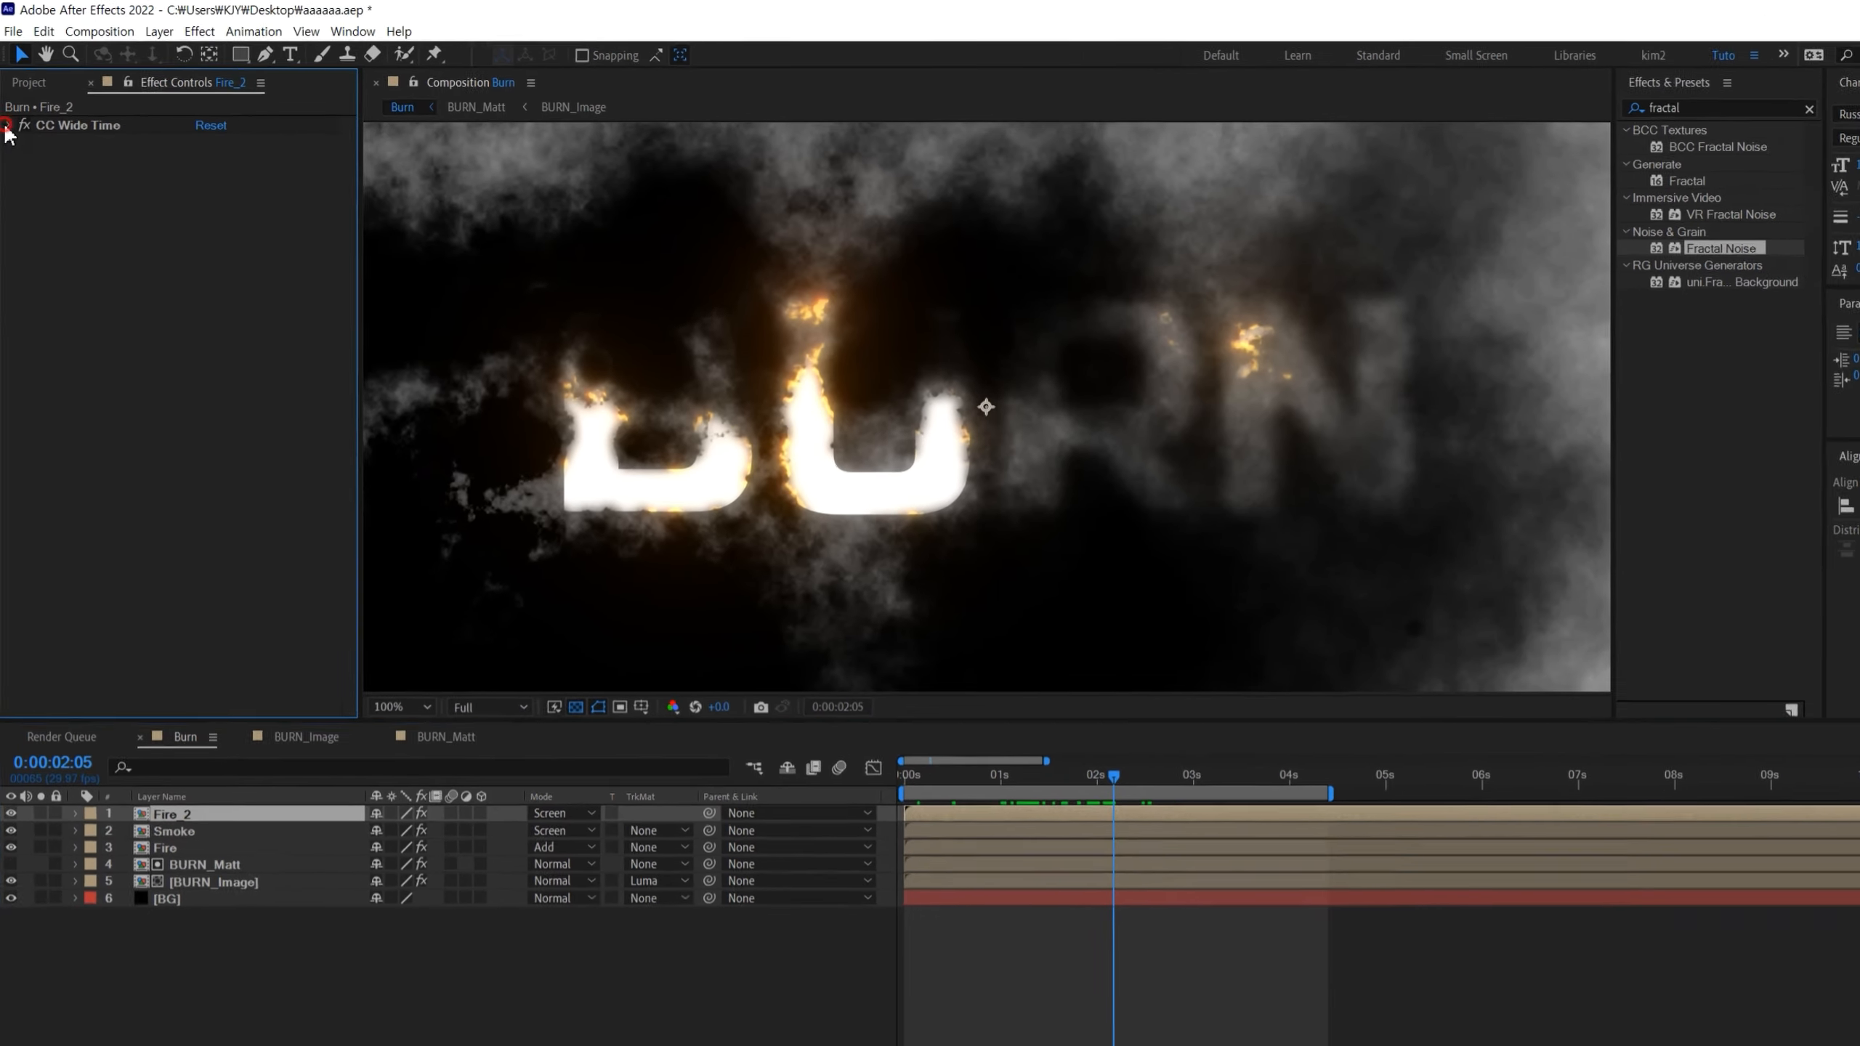
pyautogui.click(9, 116)
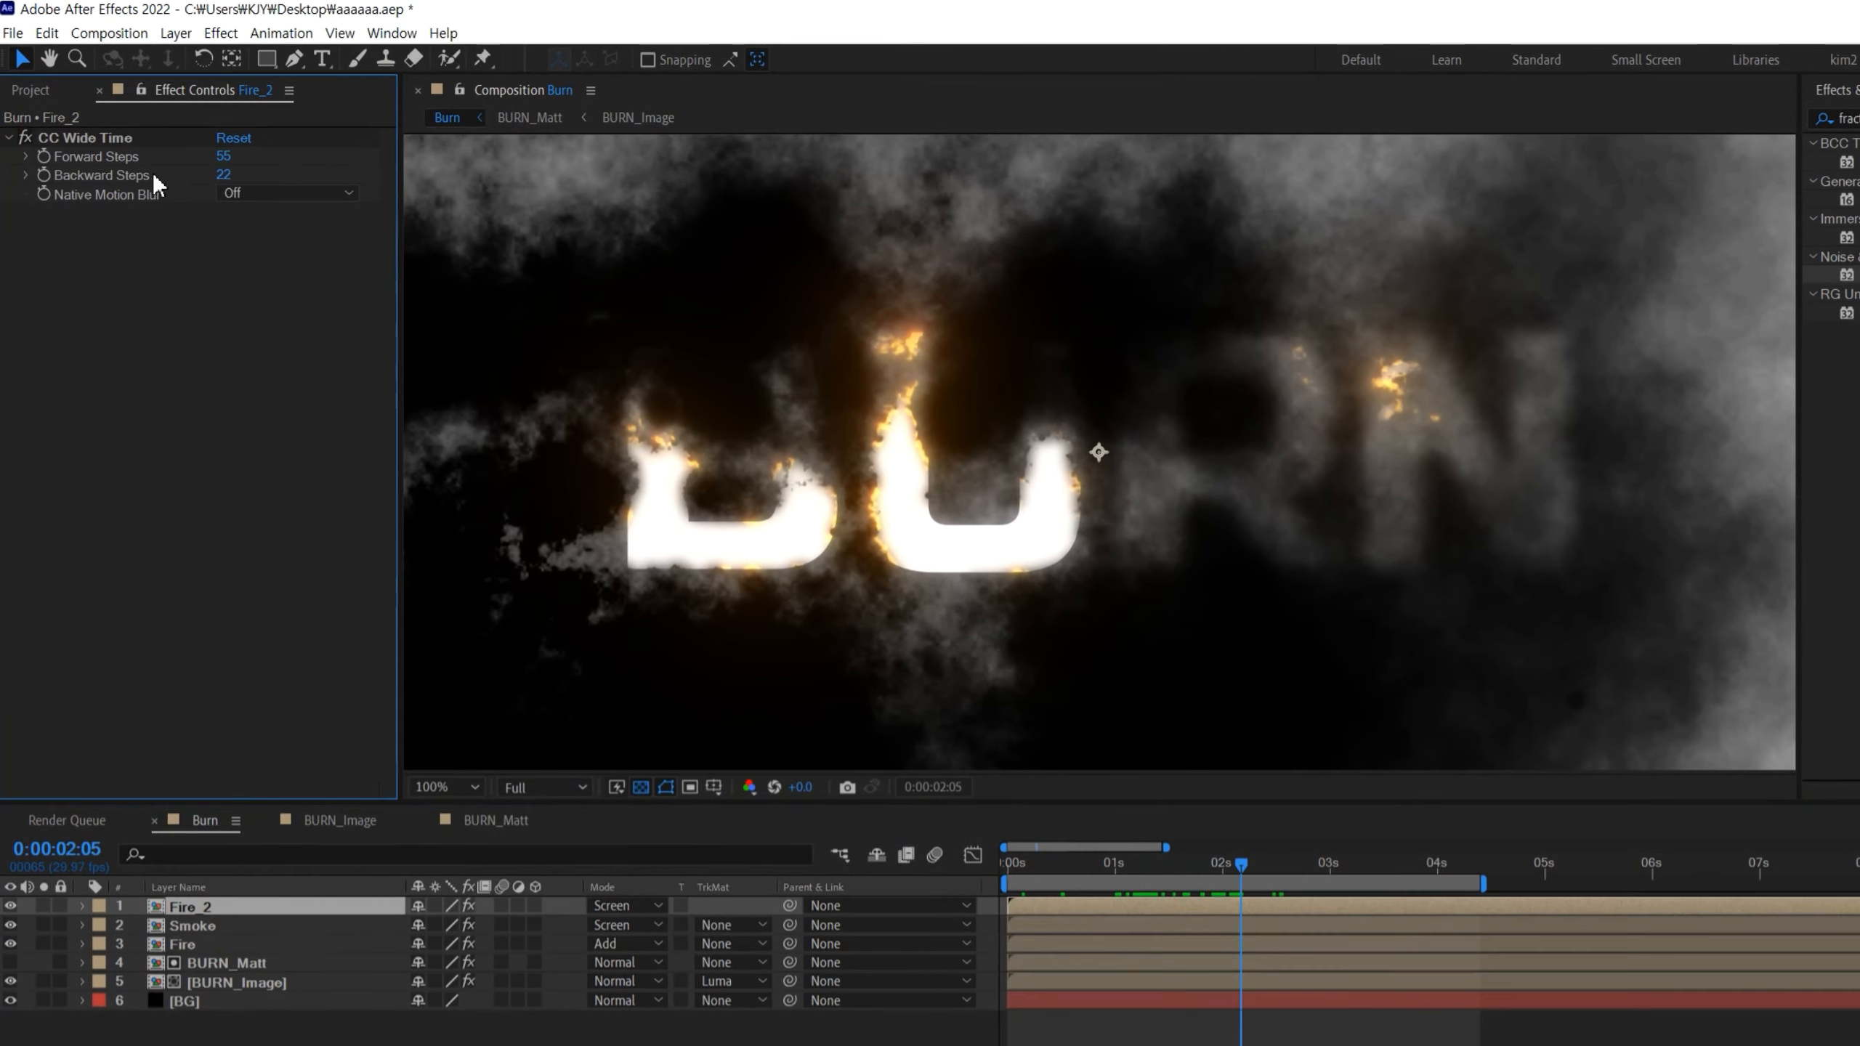
pyautogui.click(236, 138)
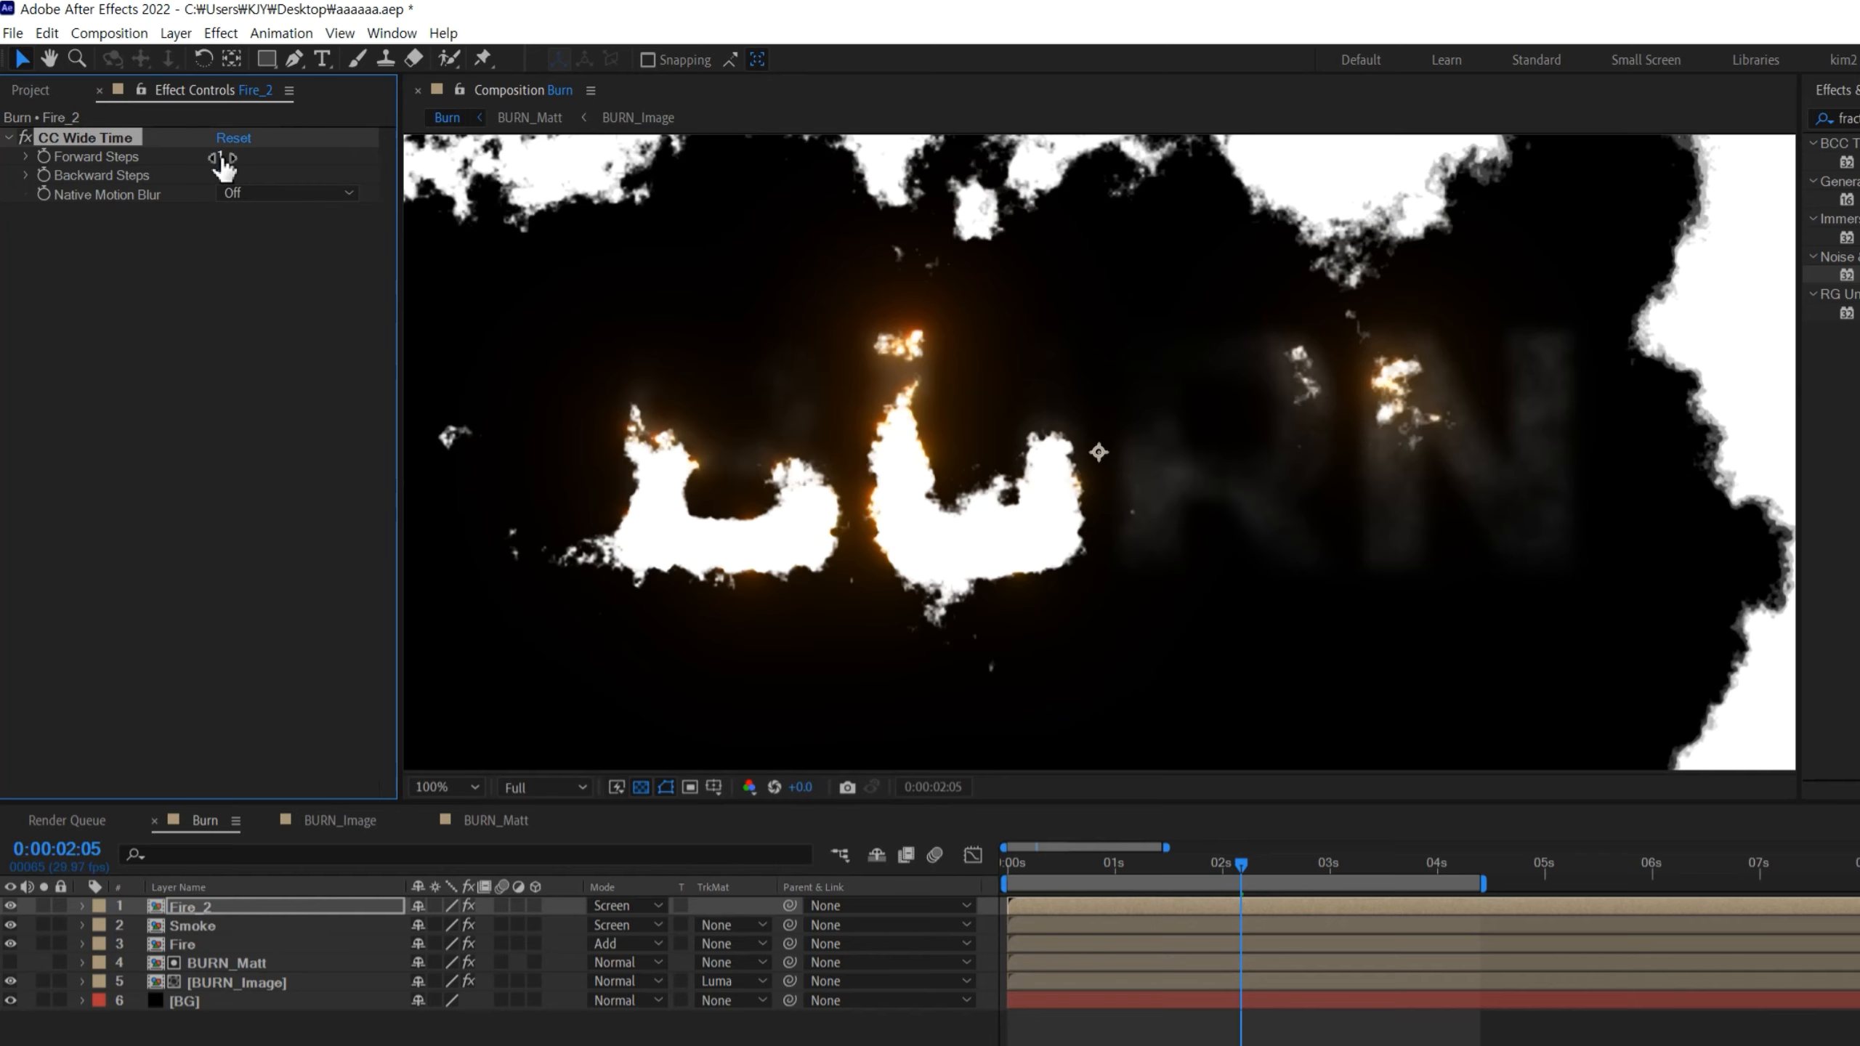
pyautogui.write('69')
pyautogui.press('Return')
pyautogui.moveTo(1106, 867); pyautogui.dragTo(1223, 879)
# Step: Apply the Solid Composite effect to the Fire_2 layer and set its color to black
pyautogui.click(1849, 118)
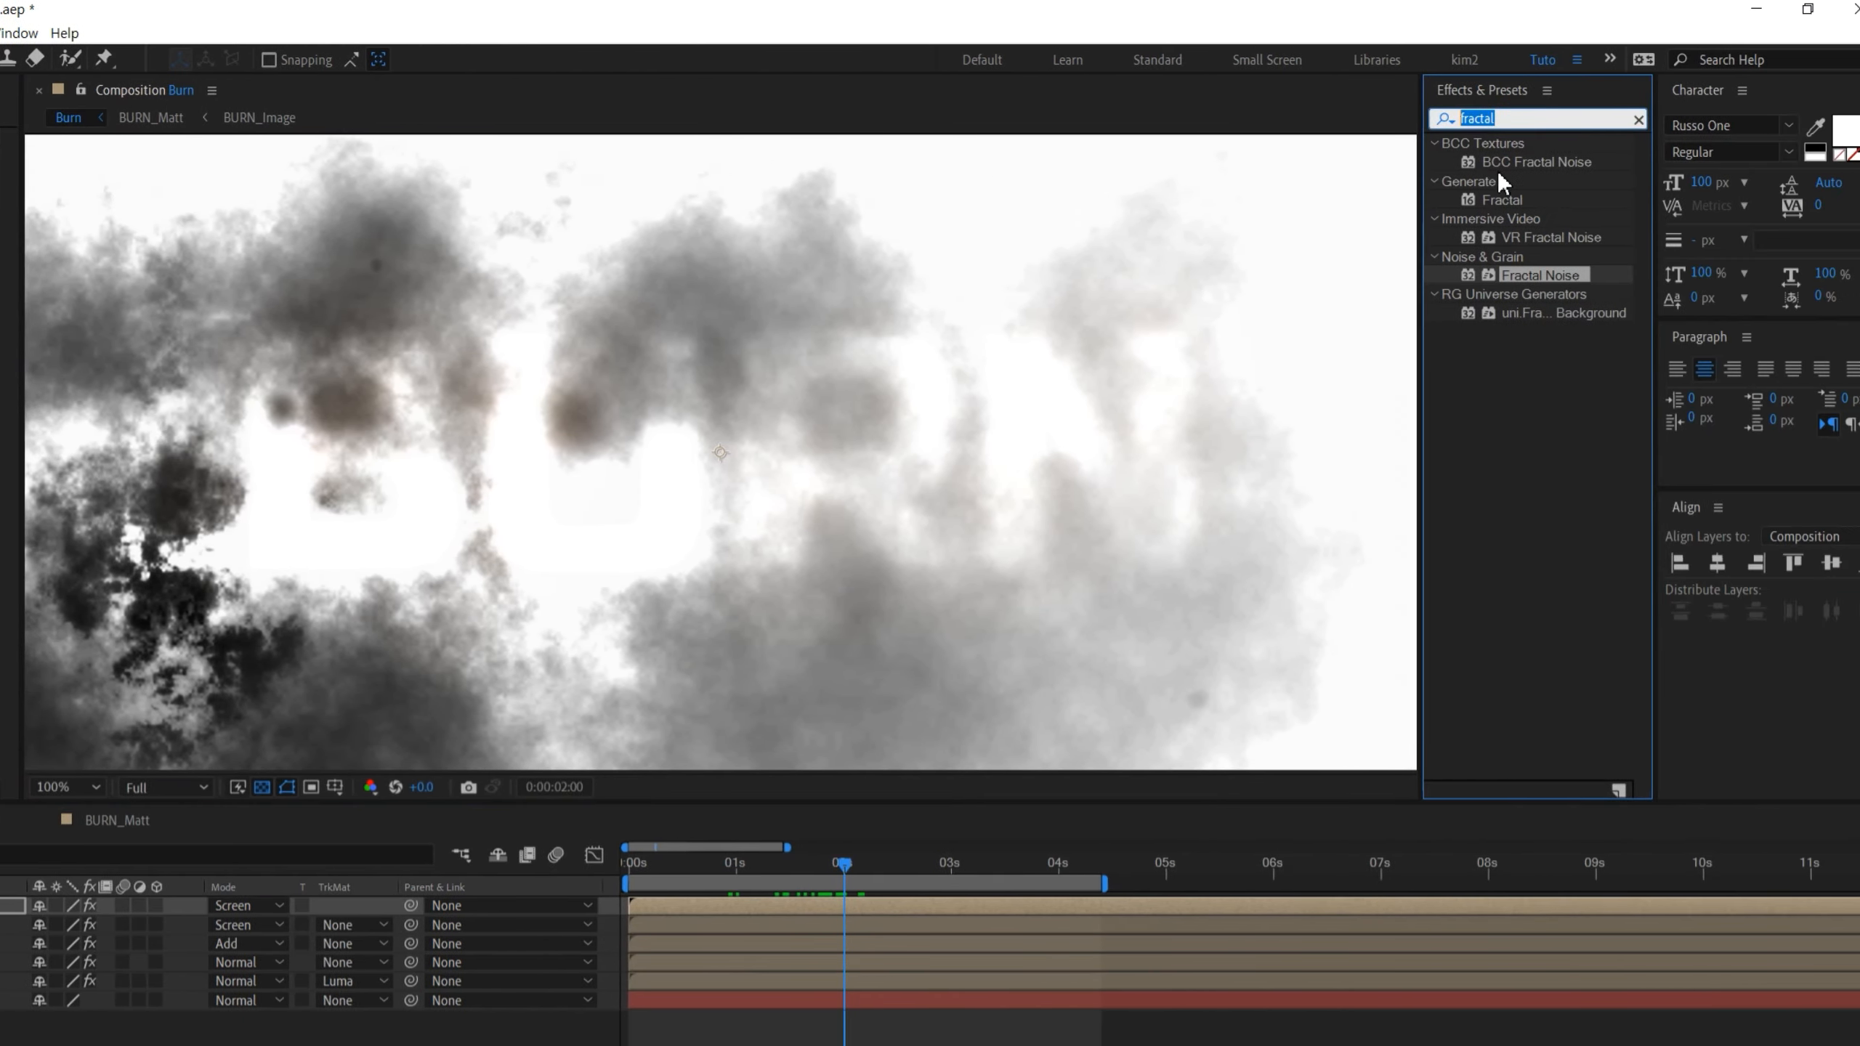
pyautogui.write('solid')
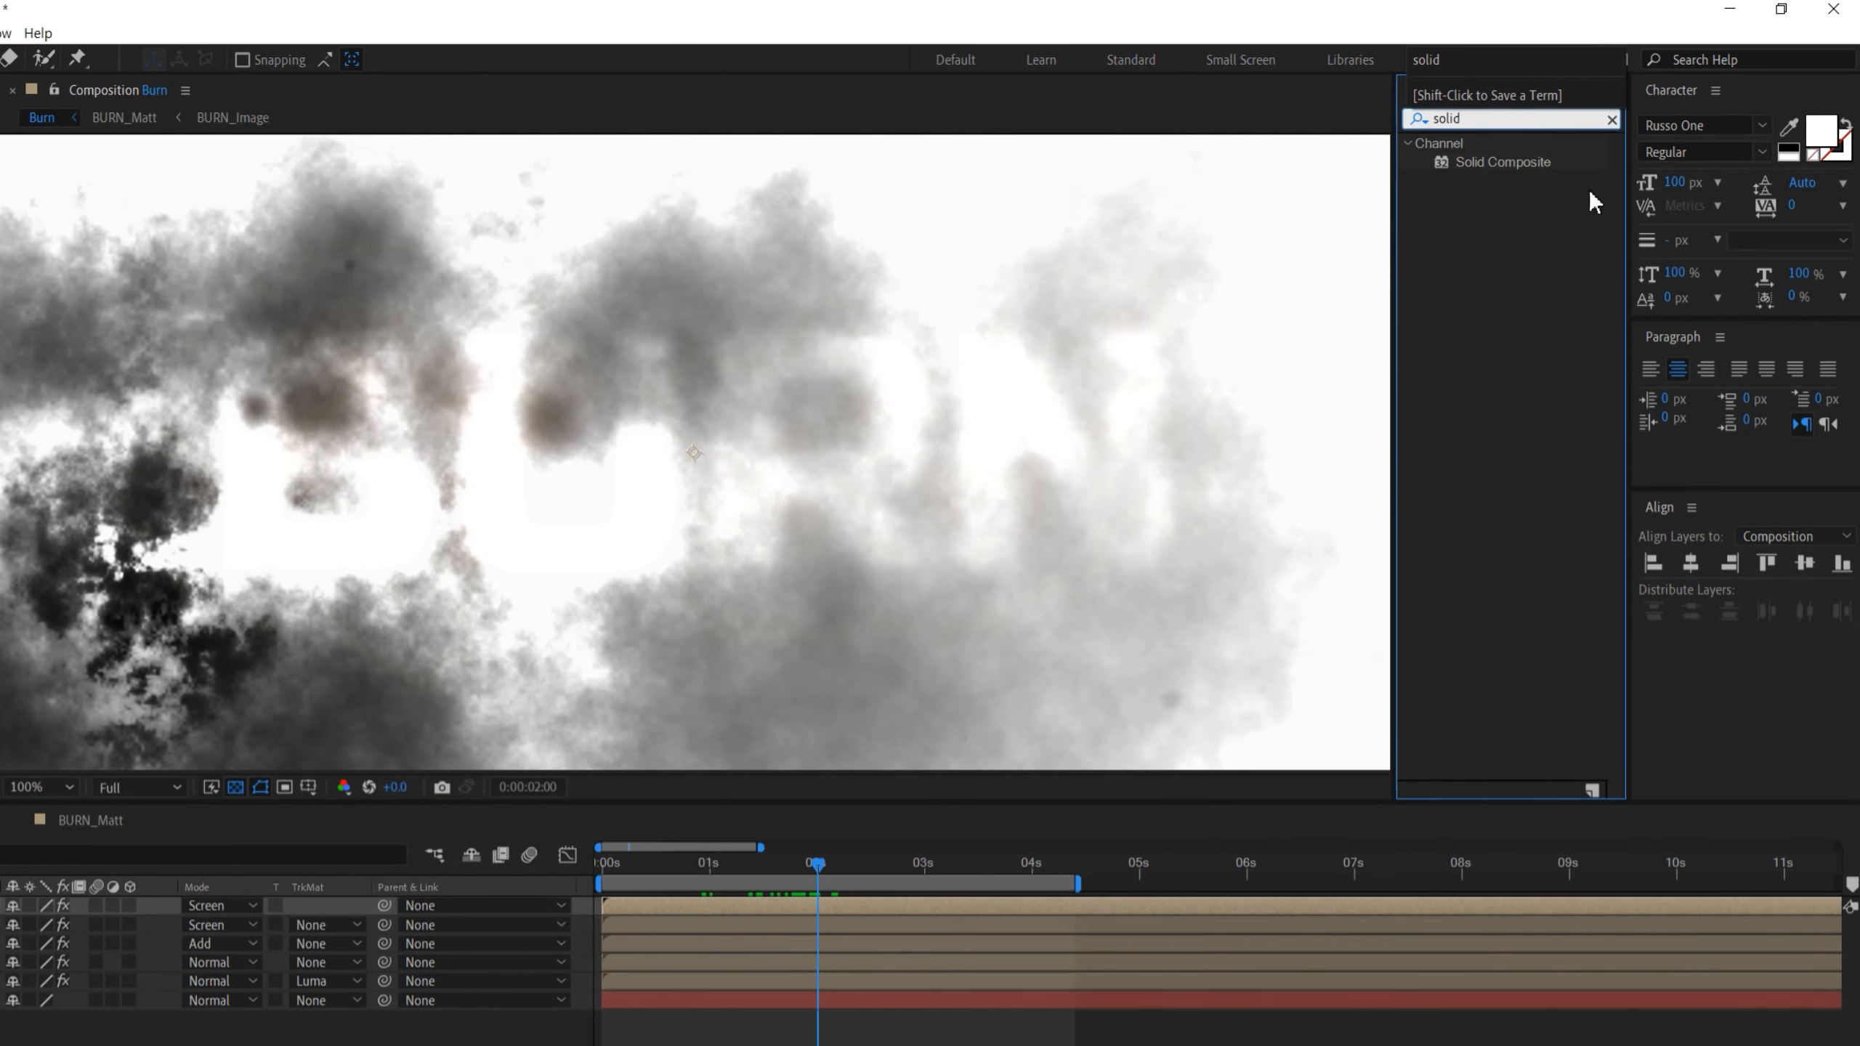
pyautogui.moveTo(1507, 163); pyautogui.dragTo(213, 811)
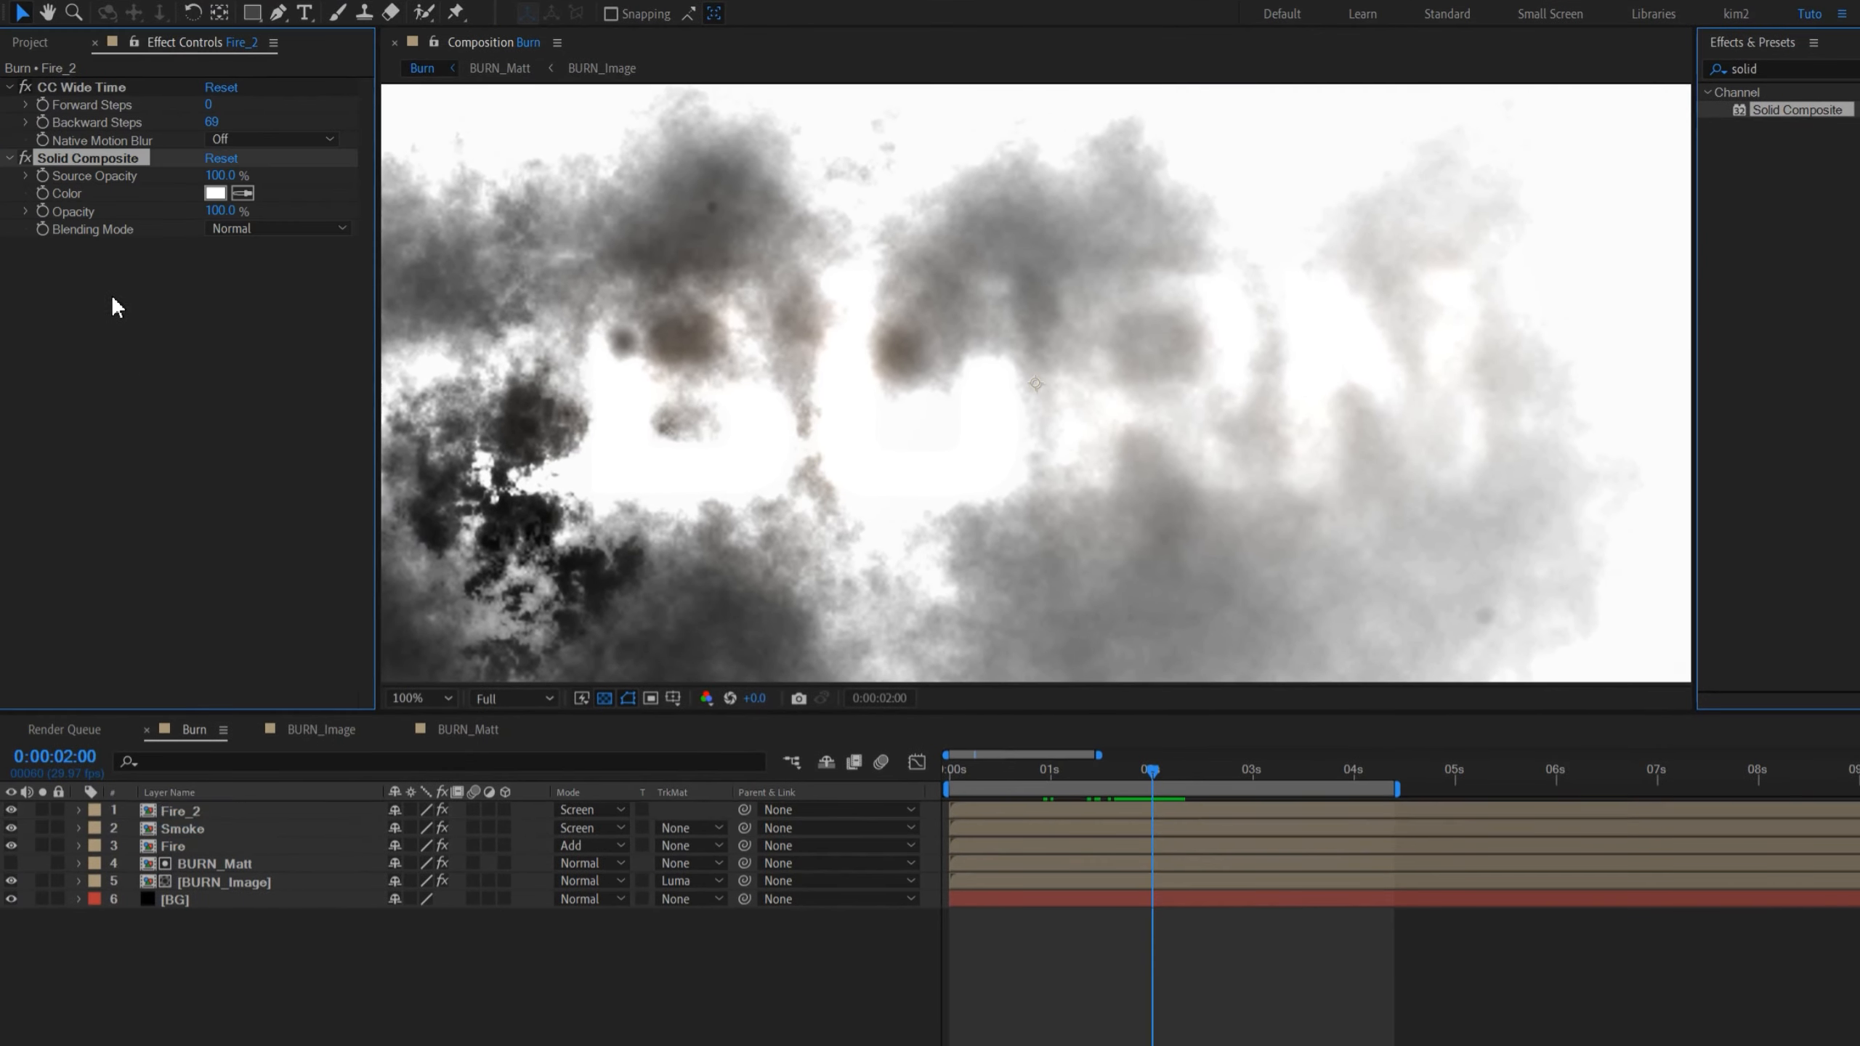
pyautogui.click(215, 192)
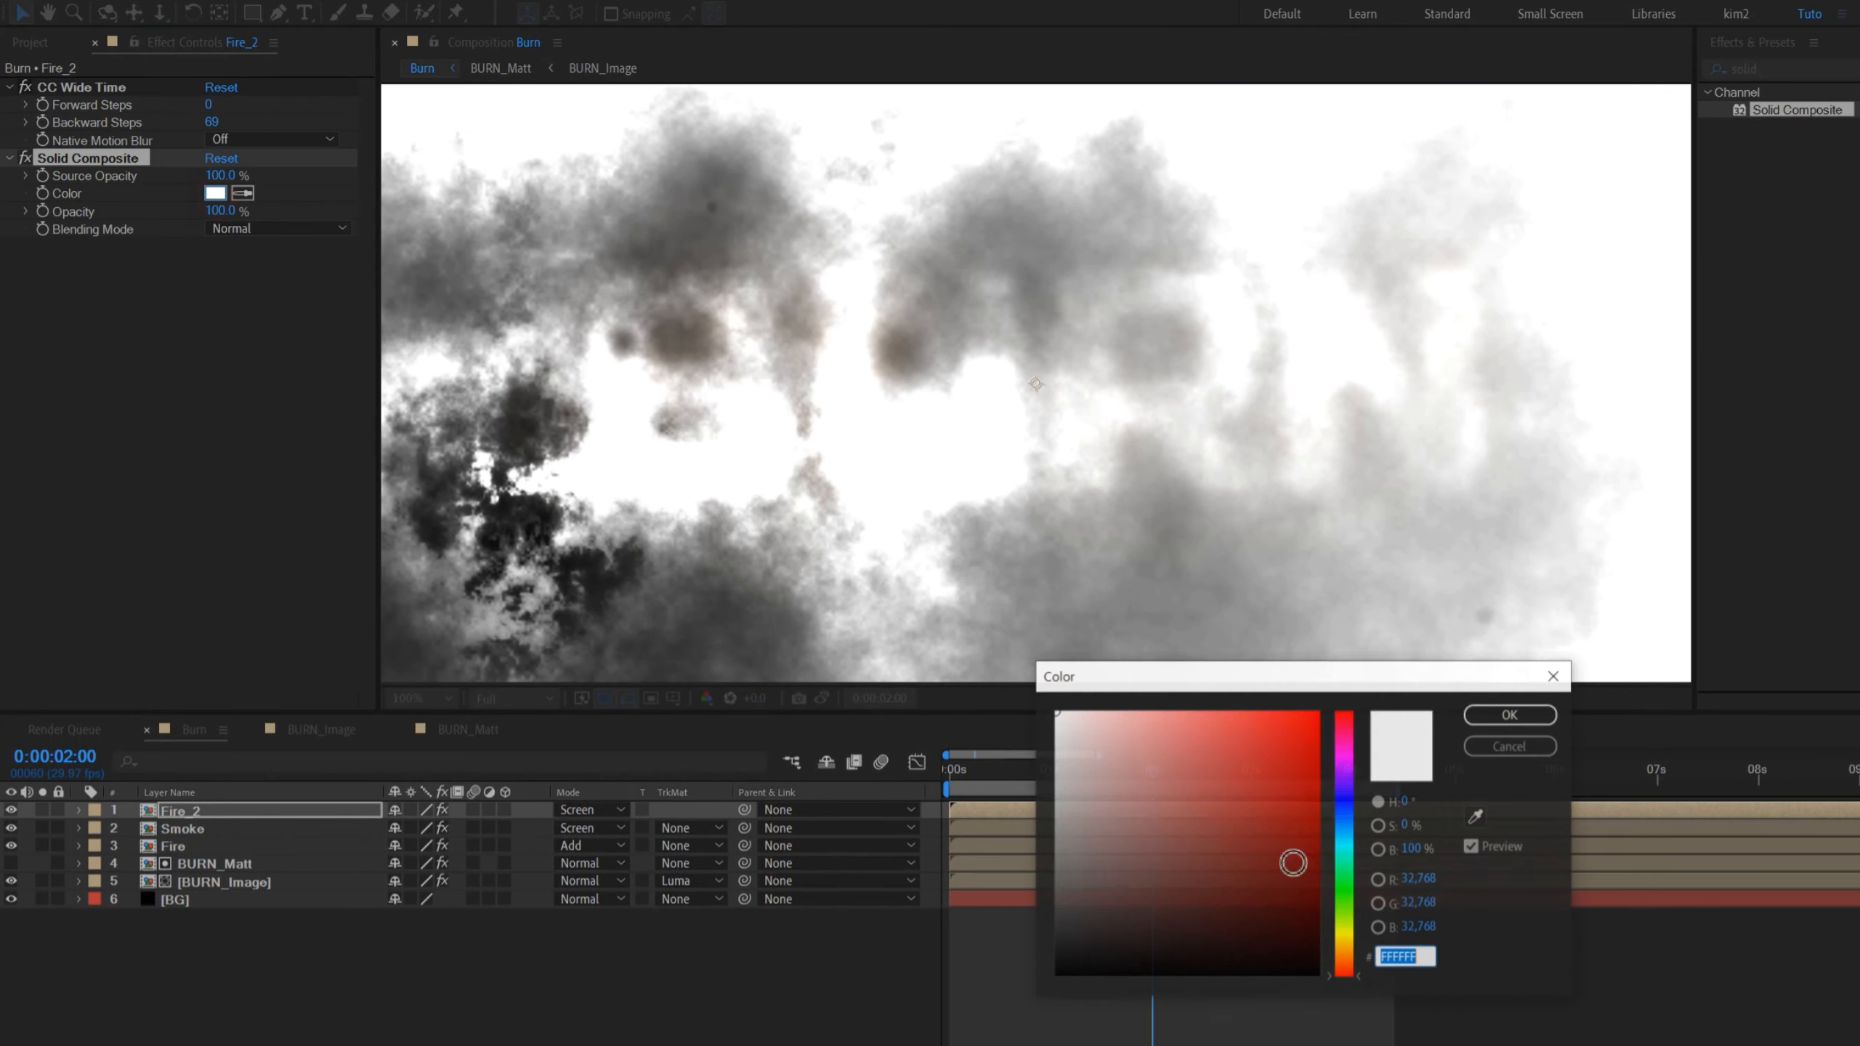
pyautogui.click(1509, 712)
# Step: Find the Fractal Noise effect and apply it to the Fire_2 layer
pyautogui.click(1757, 69)
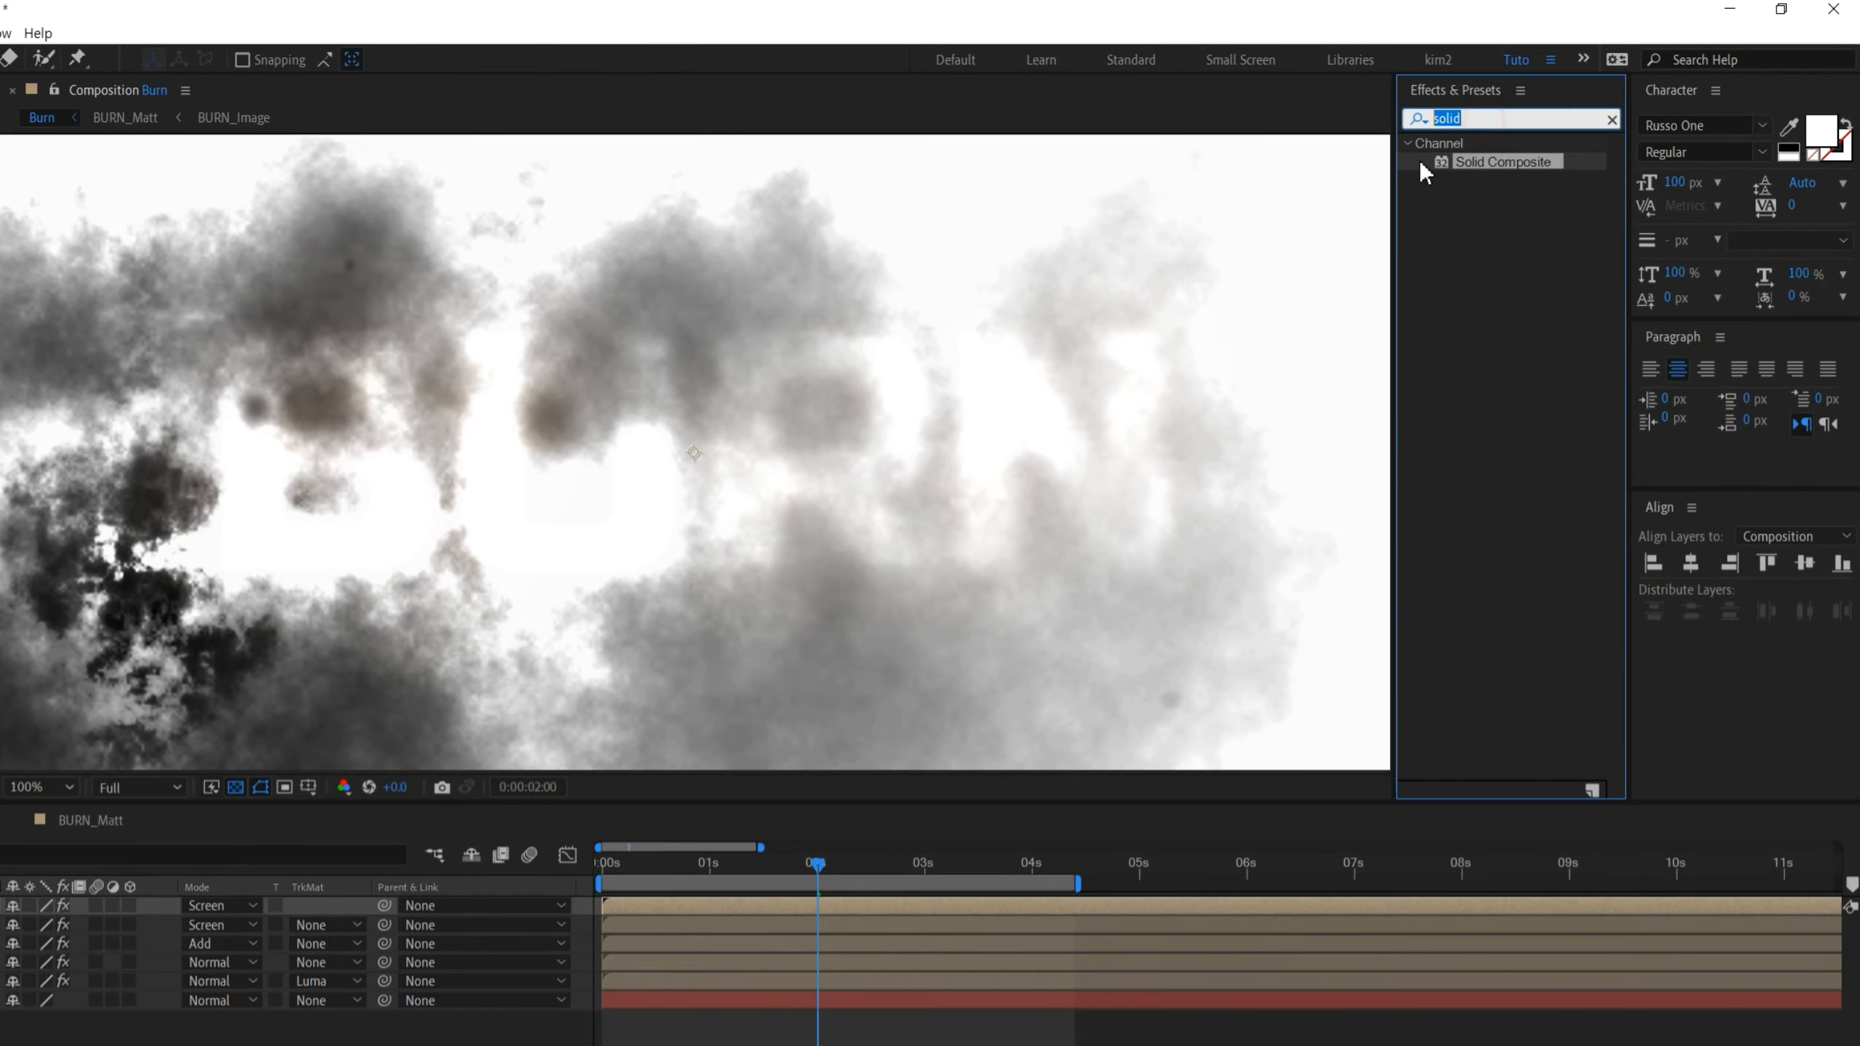
pyautogui.write('fractal')
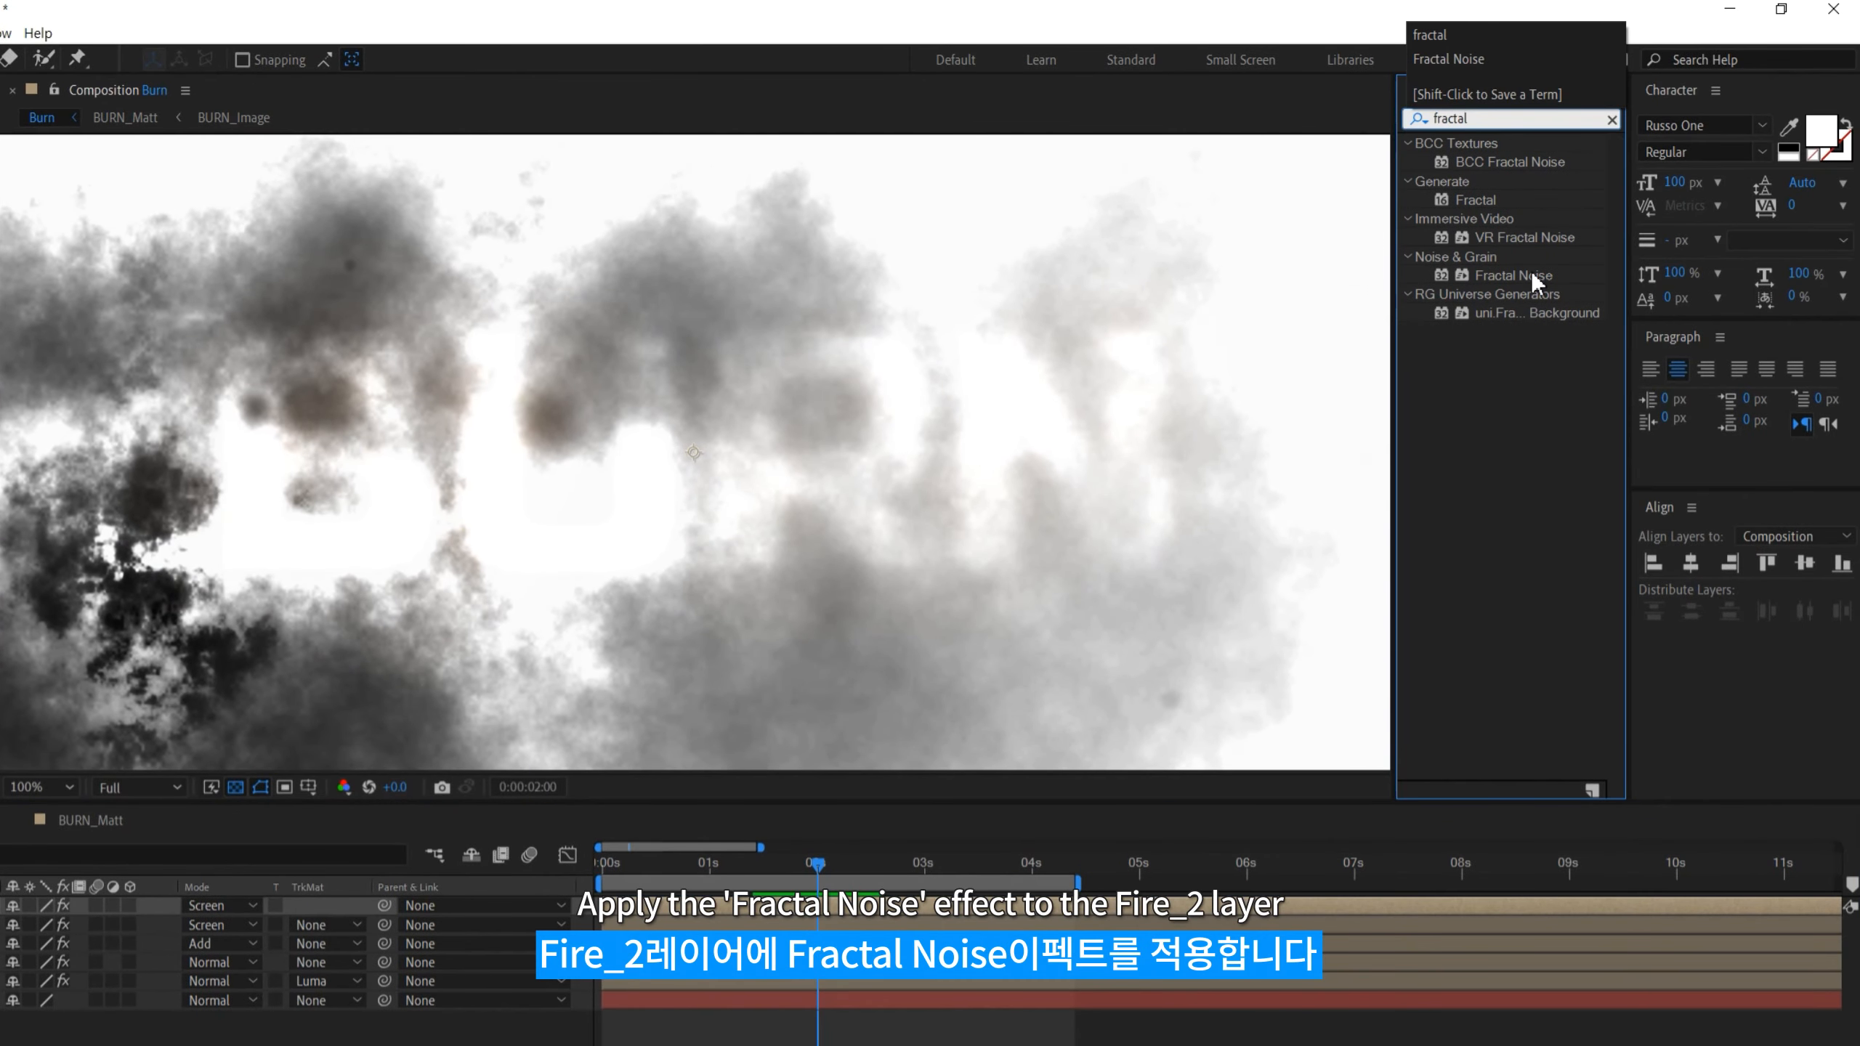
pyautogui.moveTo(1534, 282); pyautogui.dragTo(302, 442)
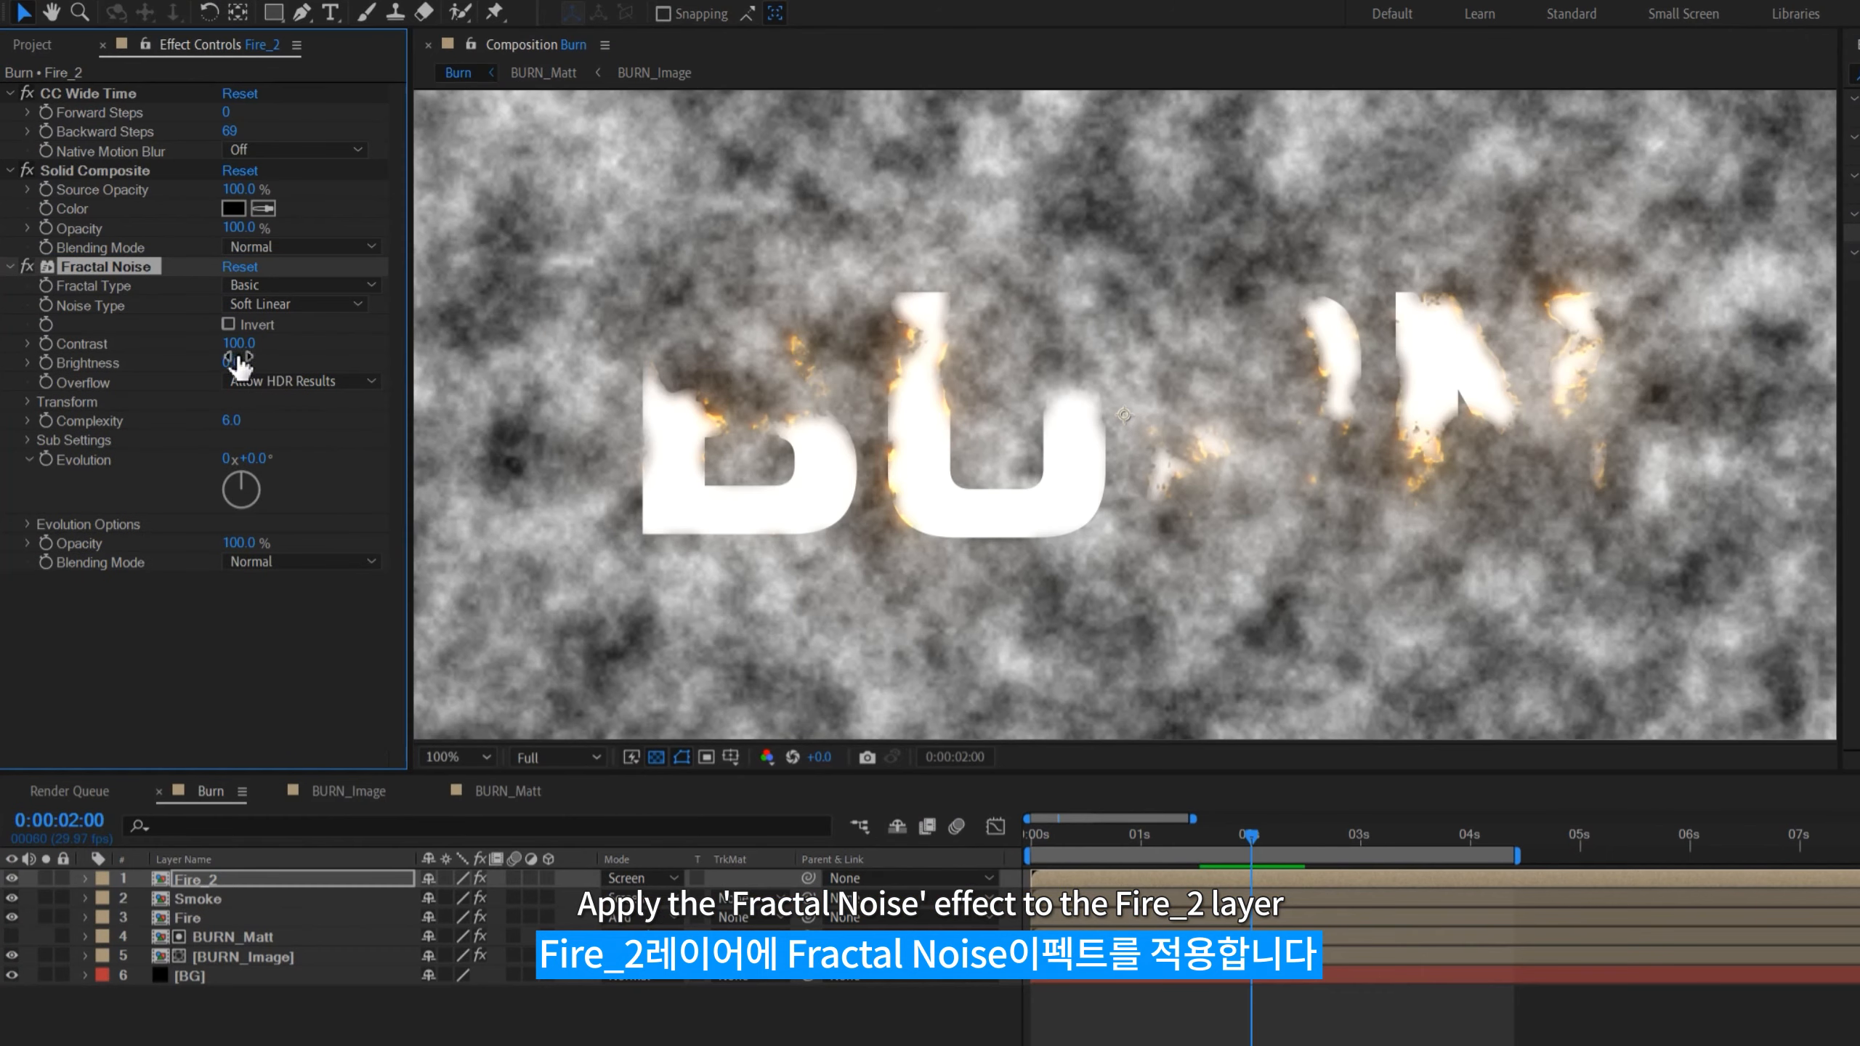
# Step: Set the Fire_2 layer's Fractal Noise contrast to 289 and brightness to -84, and preview the noise
pyautogui.click(230, 343)
pyautogui.write('389')
pyautogui.press('Return')
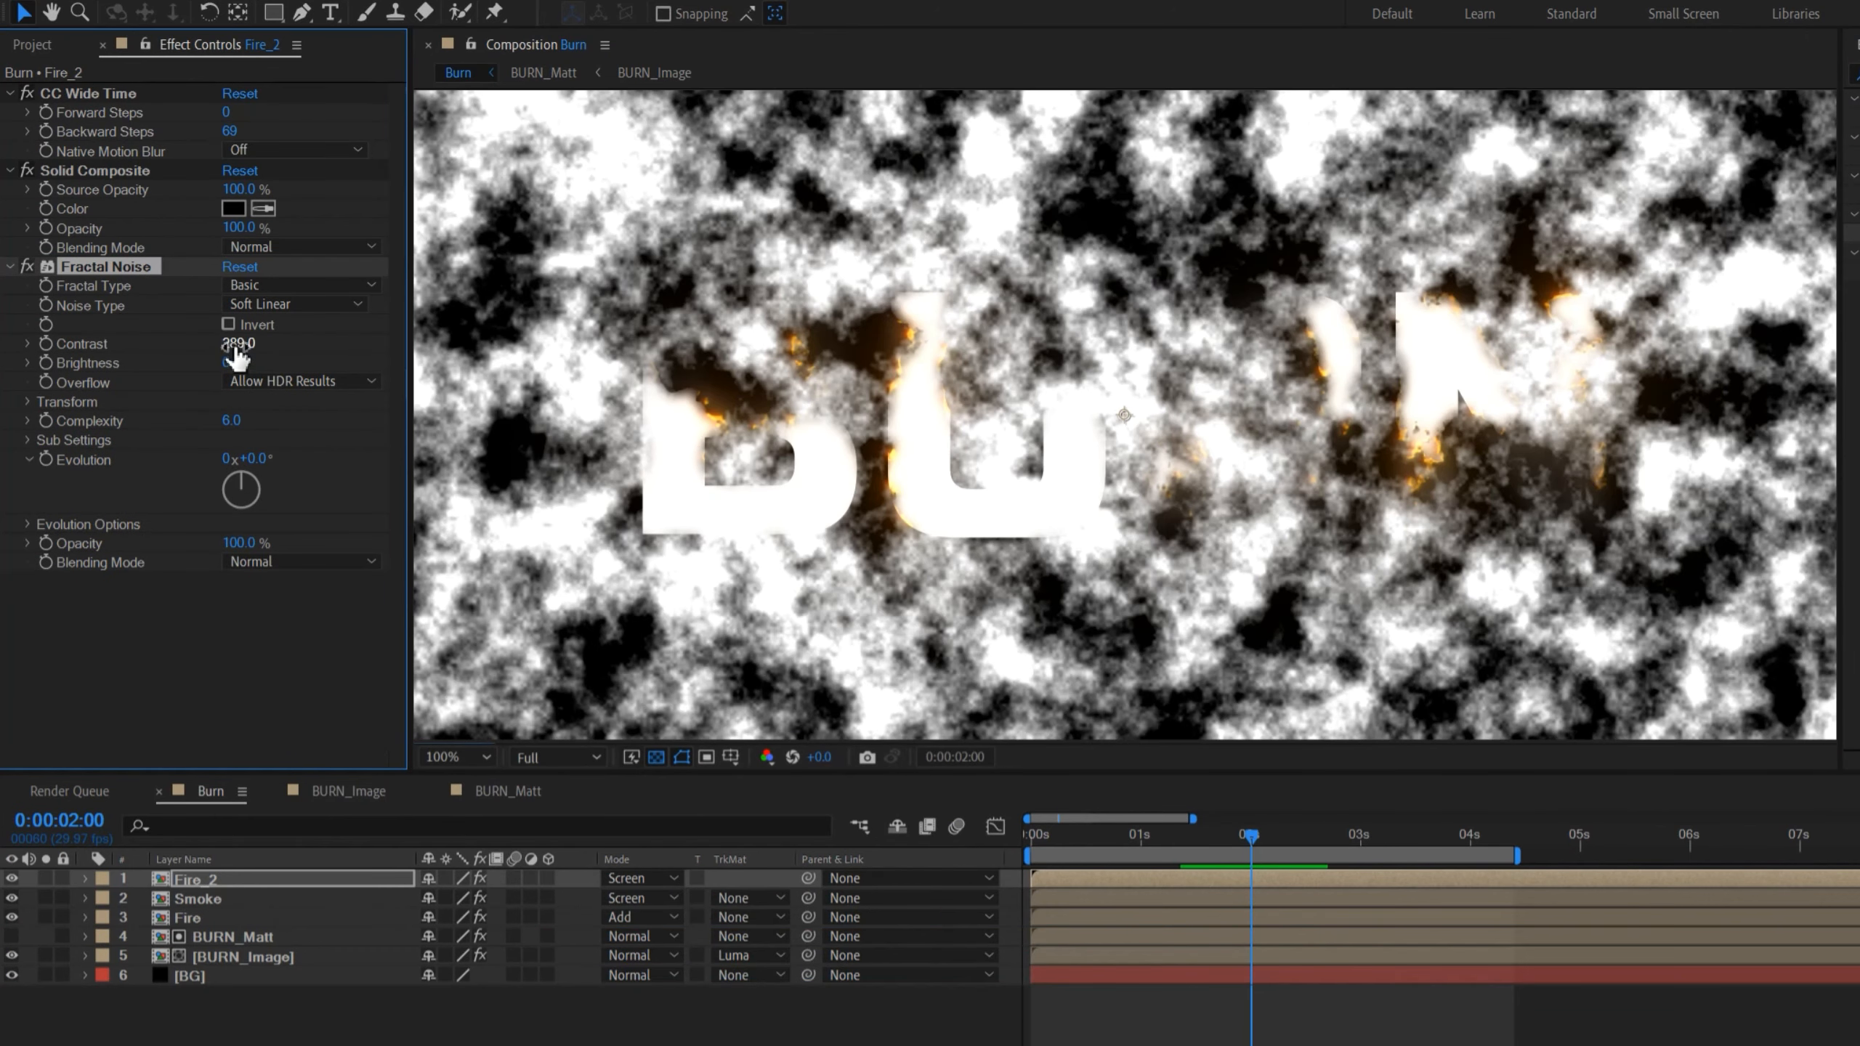
pyautogui.write('-843')
pyautogui.press('Return')
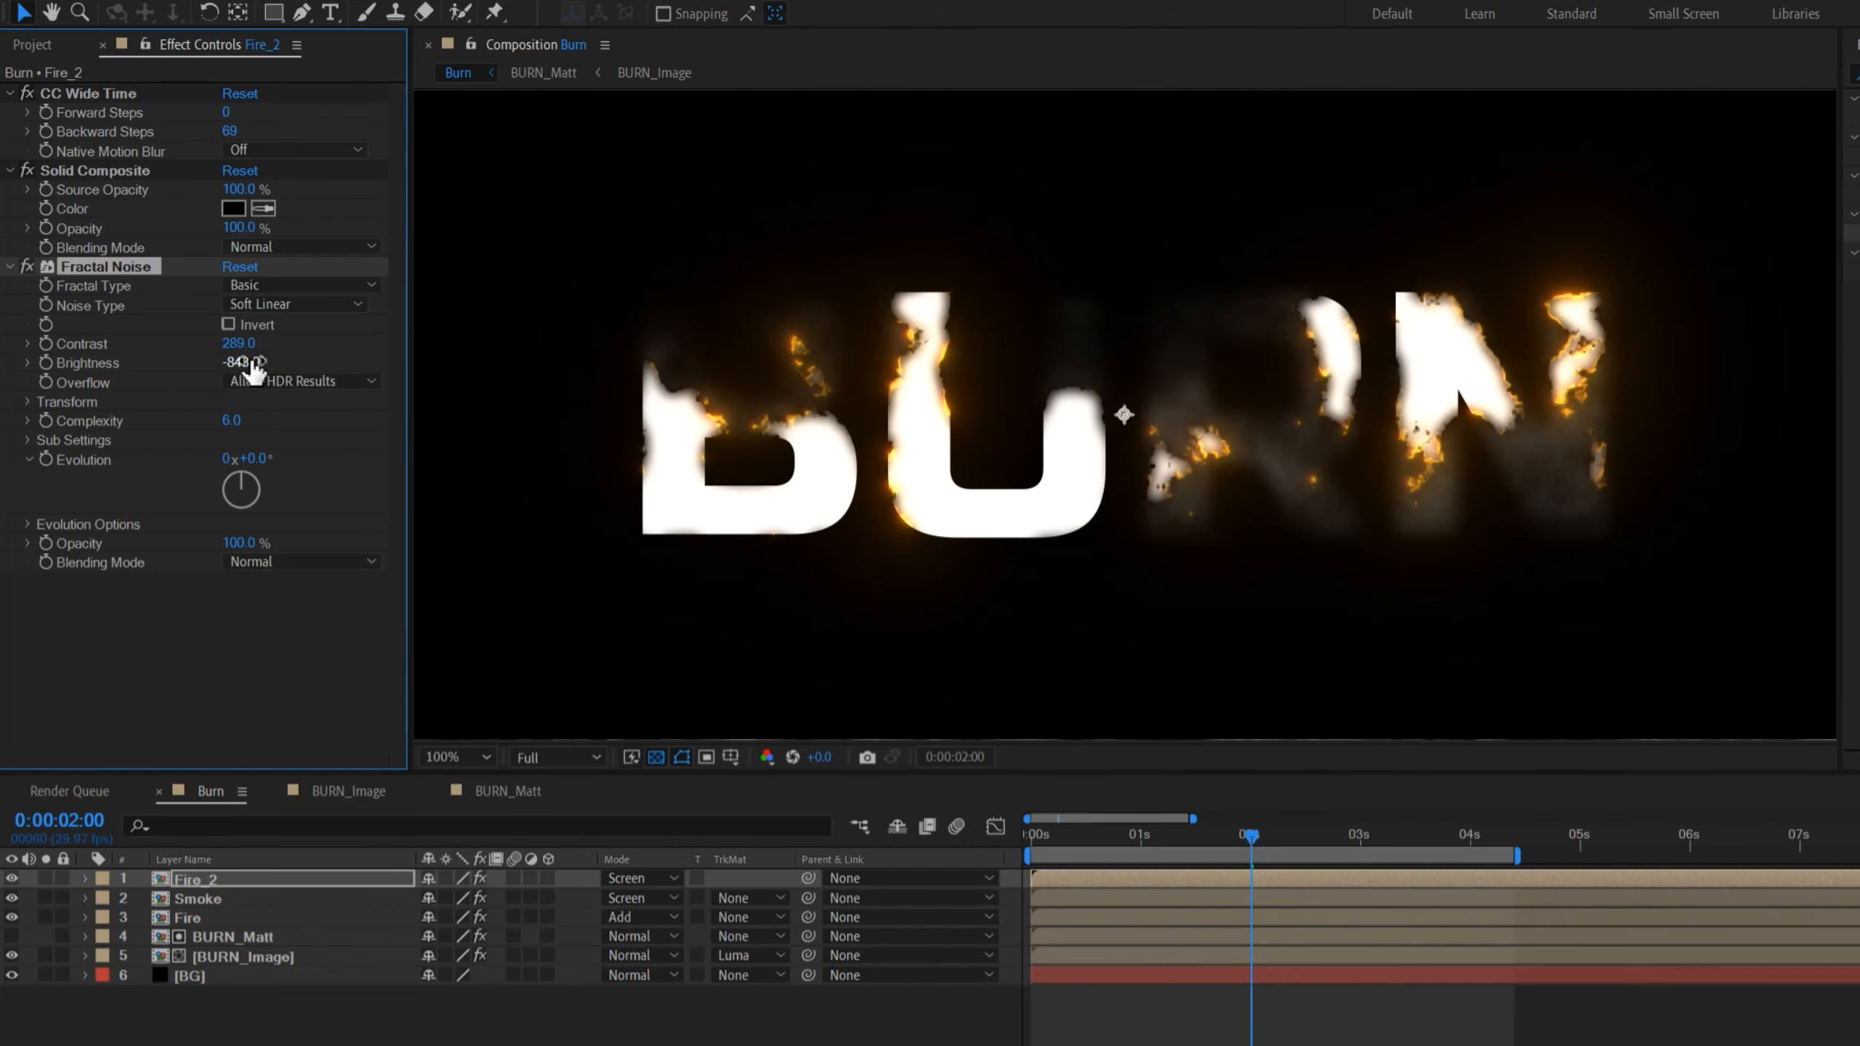
pyautogui.write('40')
pyautogui.press('Return')
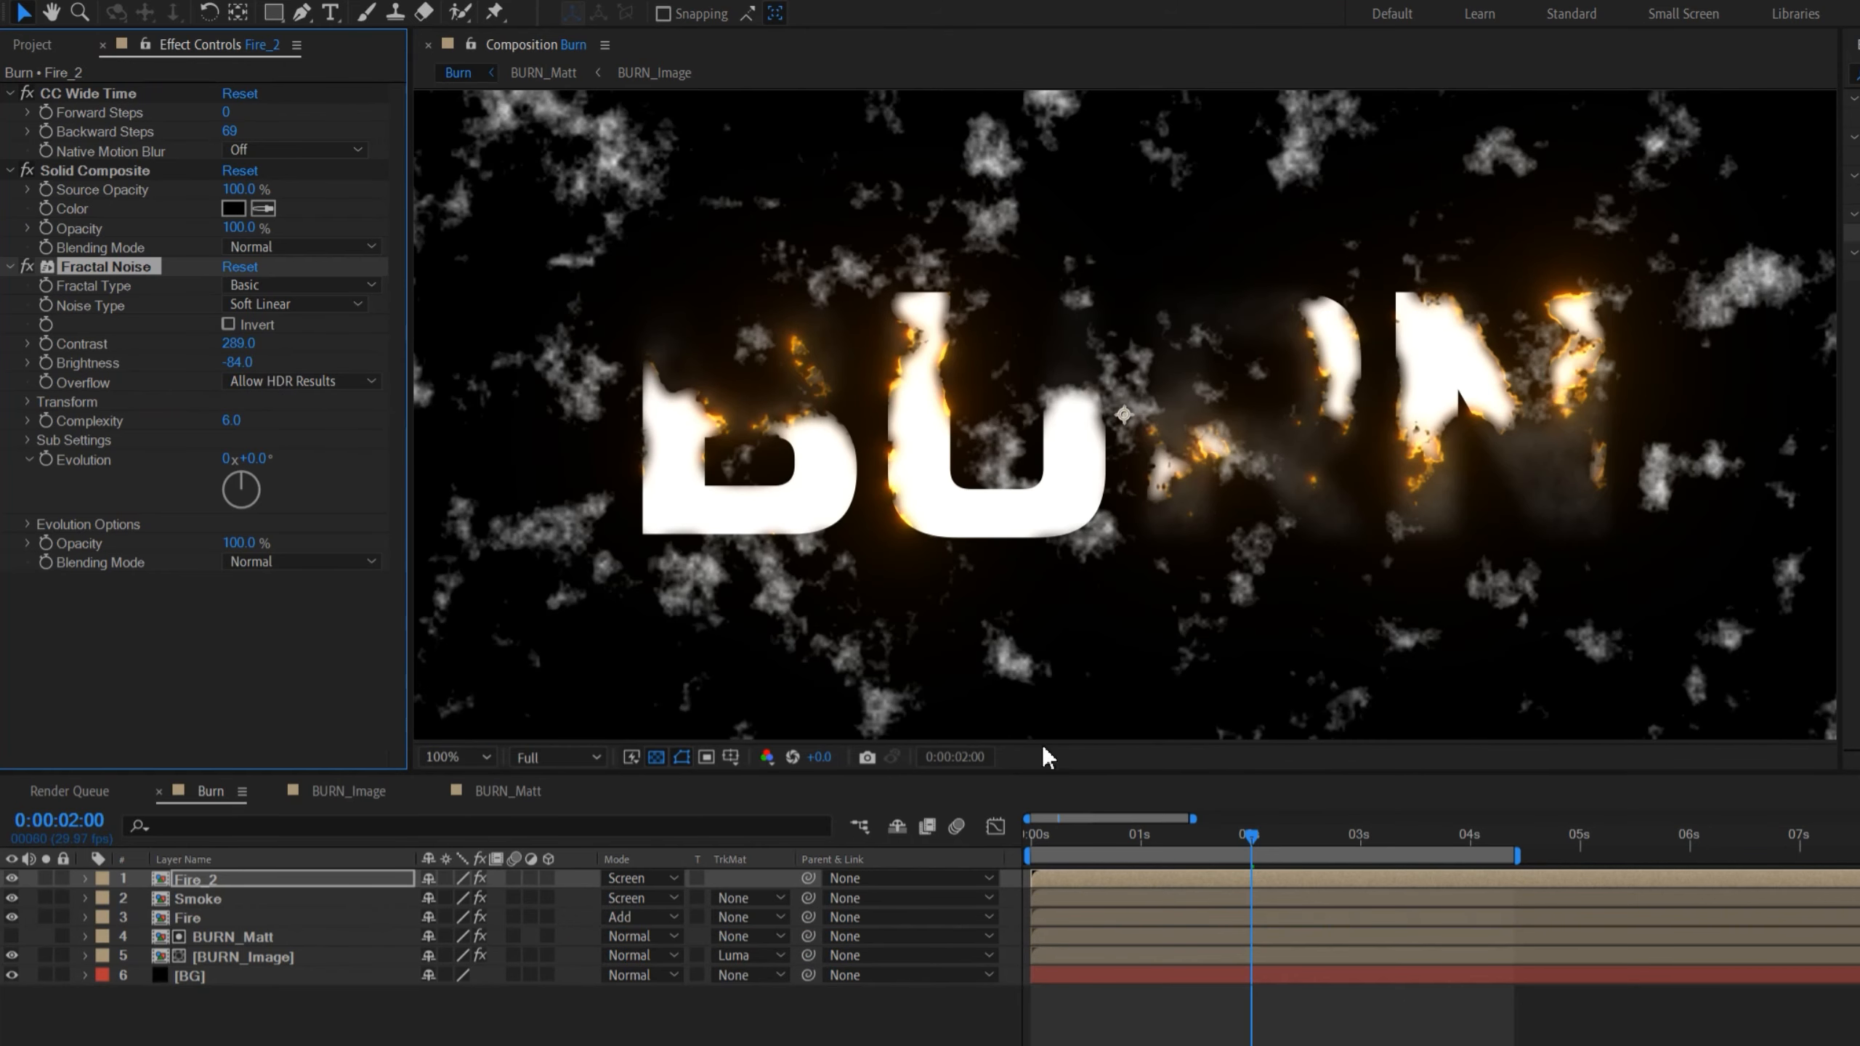
pyautogui.moveTo(1060, 839)
pyautogui.mouseDown()
pyautogui.moveTo(1275, 860)
pyautogui.moveTo(1264, 844)
pyautogui.mouseUp()
# Step: Set the Blending Mode of the Fire_2 layer's Fractal Noise to Multiply and preview up to 0:00:01:27
pyautogui.click(300, 561)
pyautogui.click(300, 656)
pyautogui.moveTo(1054, 843)
pyautogui.mouseDown()
pyautogui.moveTo(1308, 869)
pyautogui.moveTo(1242, 870)
pyautogui.mouseUp()
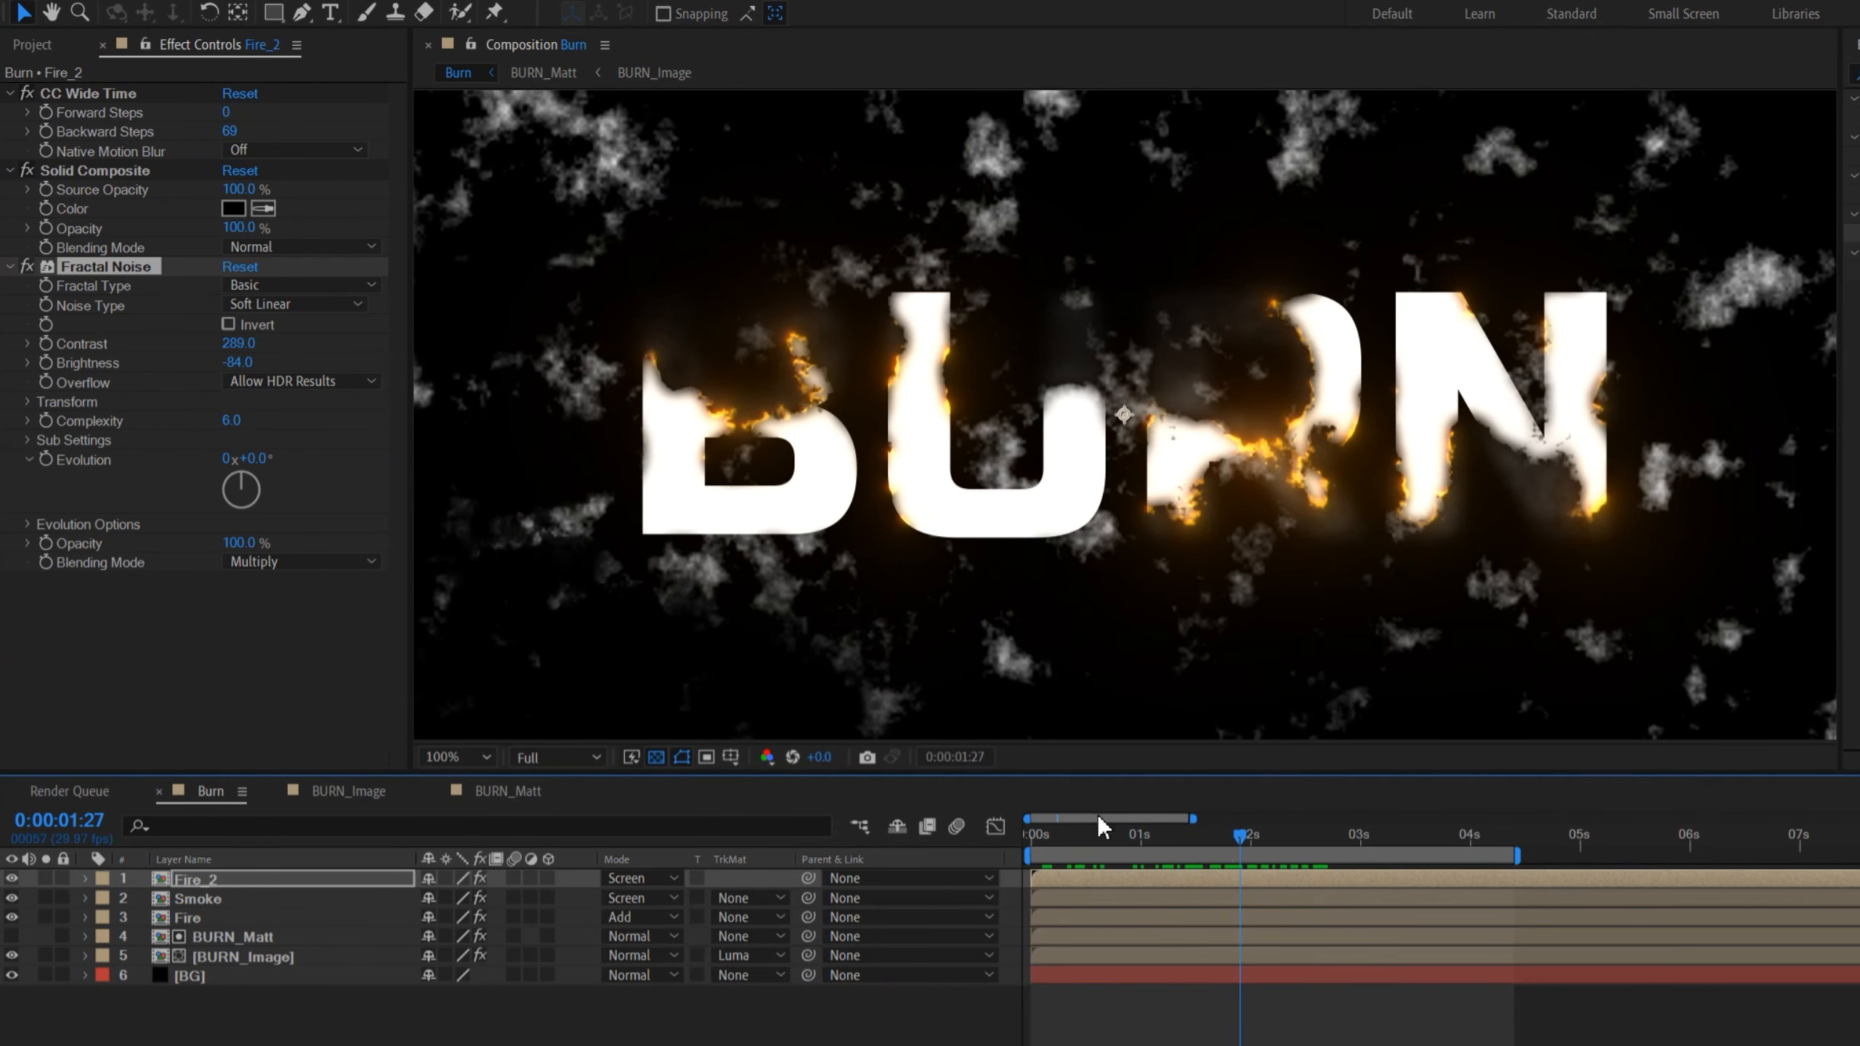
# Step: Set the Transform scale of the Fire_2 layer's Fractal Noise to 22 and preview up to 0:00:02:03
pyautogui.click(27, 402)
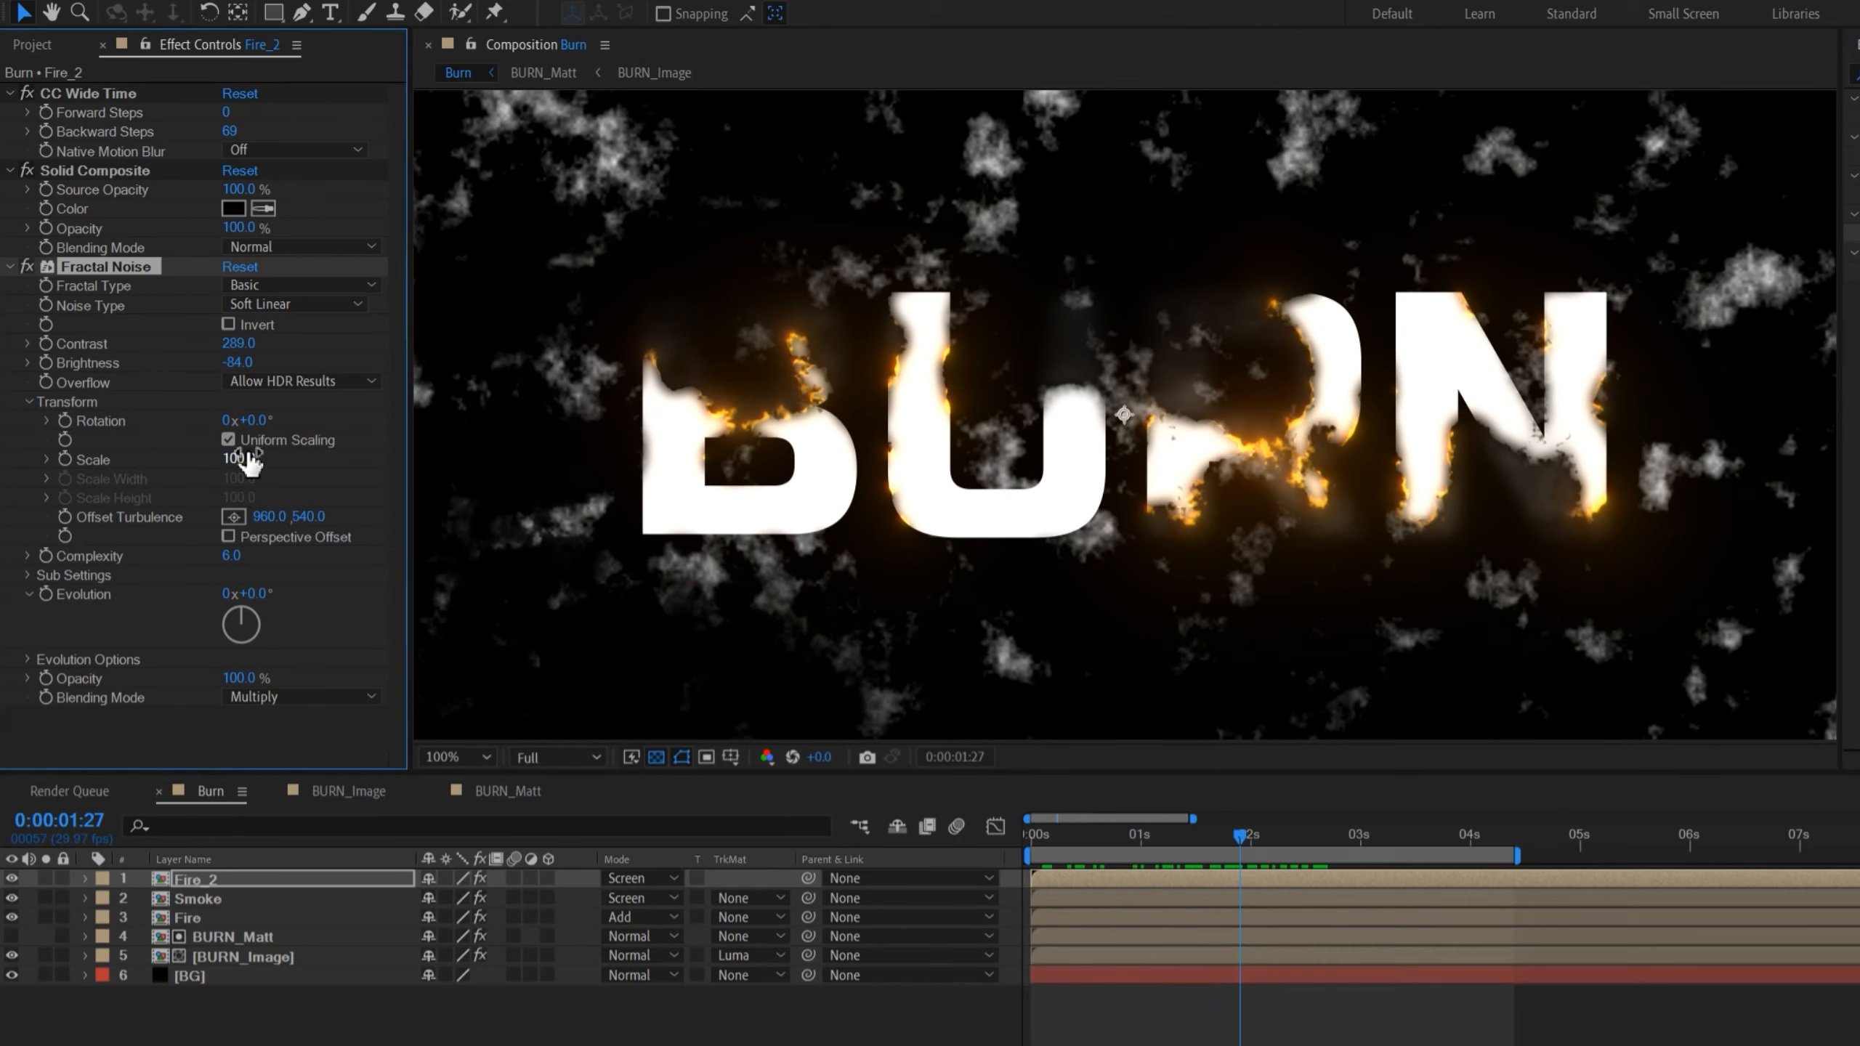
pyautogui.write('22')
pyautogui.press('Return')
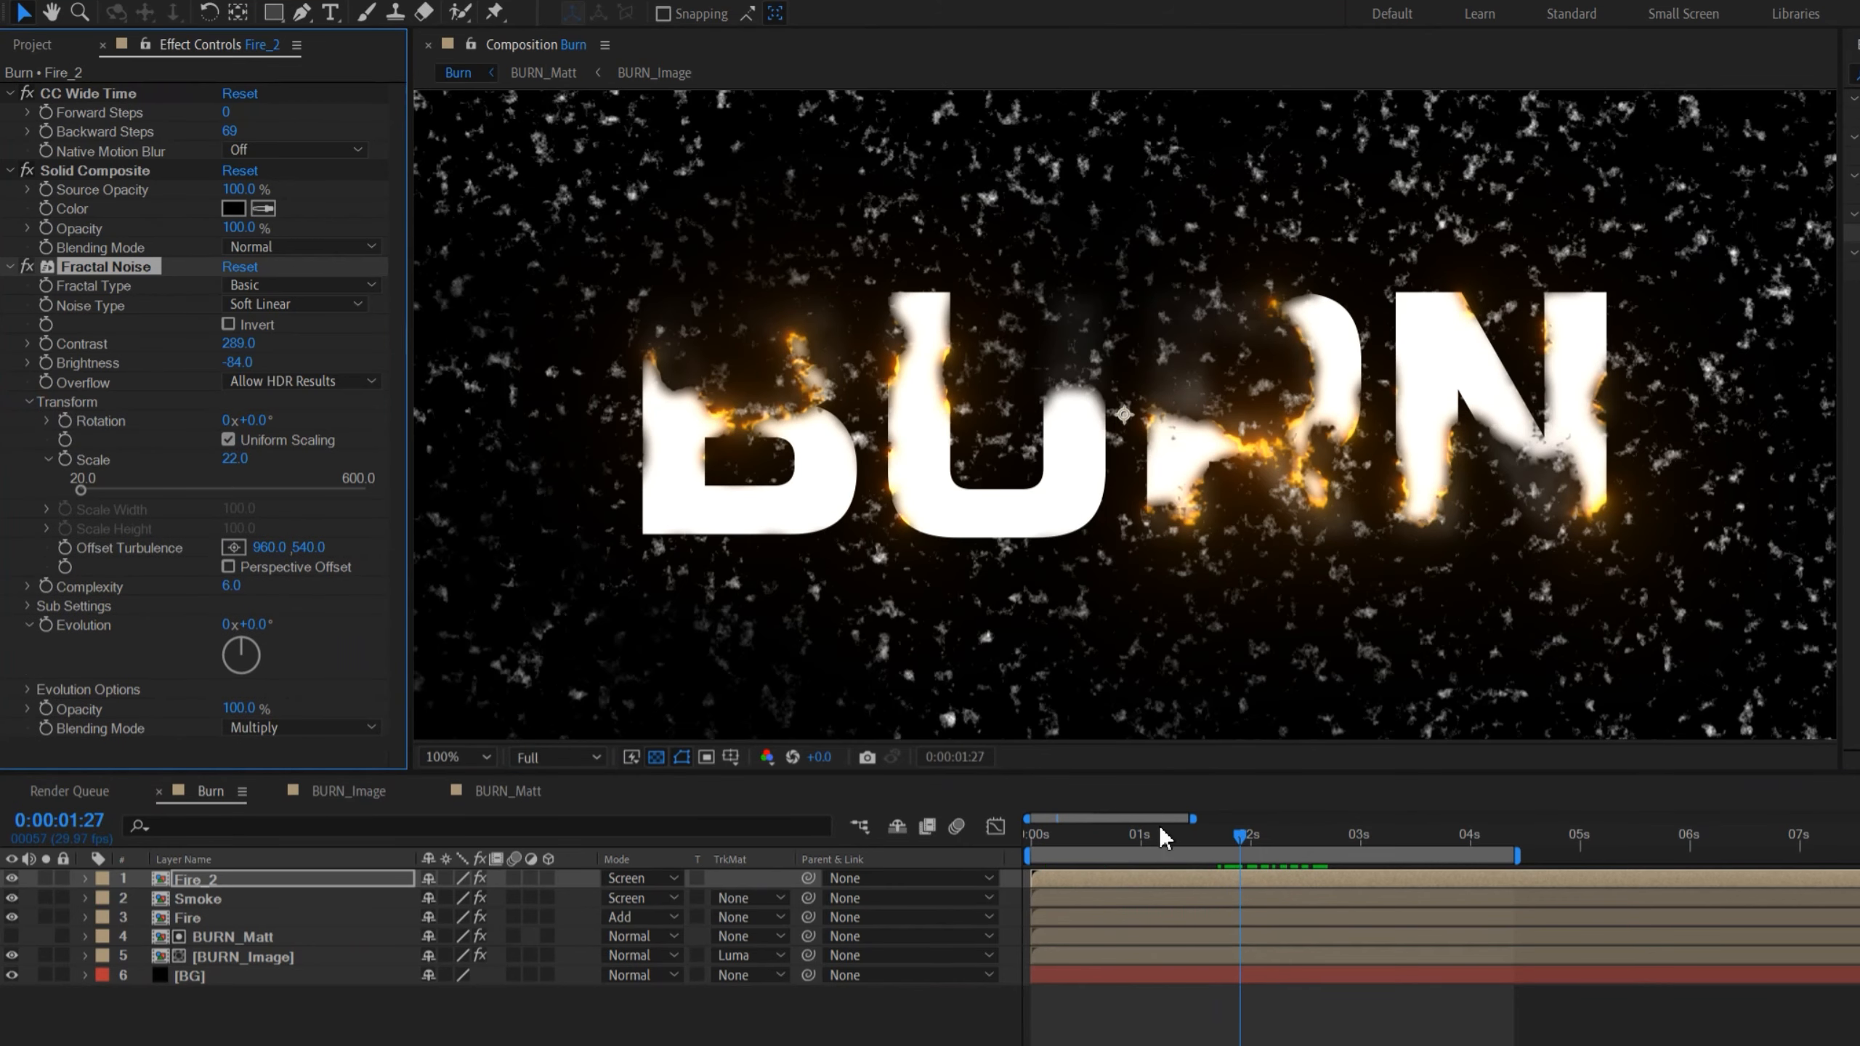
pyautogui.click(1160, 831)
pyautogui.moveTo(1191, 846)
pyautogui.mouseDown()
pyautogui.moveTo(1363, 861)
pyautogui.moveTo(1122, 839)
pyautogui.moveTo(1283, 849)
pyautogui.moveTo(1262, 851)
pyautogui.mouseUp()
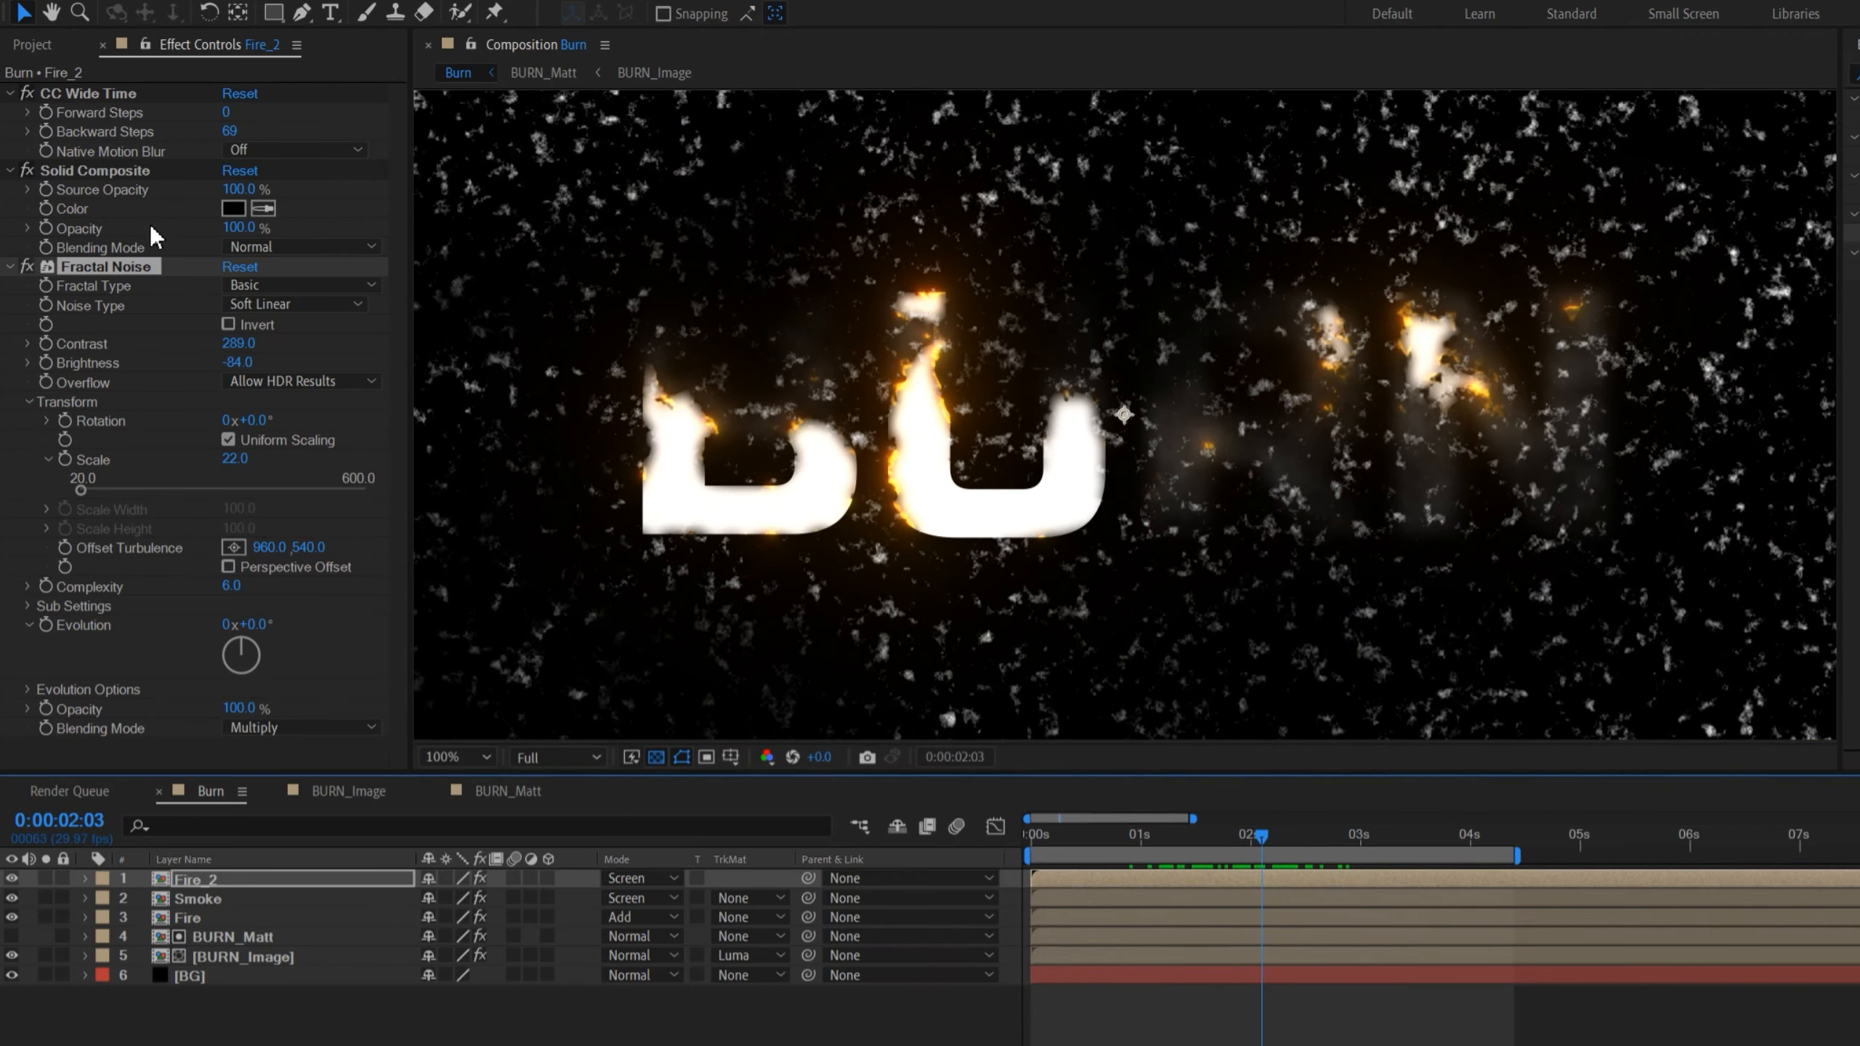
# Step: Animate the Evolution of the Fire_2 layer's Fractal Noise with the expression time*150 and preview up to 0:00:01:29
pyautogui.keyDown('alt'); pyautogui.click(47, 623); pyautogui.keyUp('alt')
pyautogui.write('time')
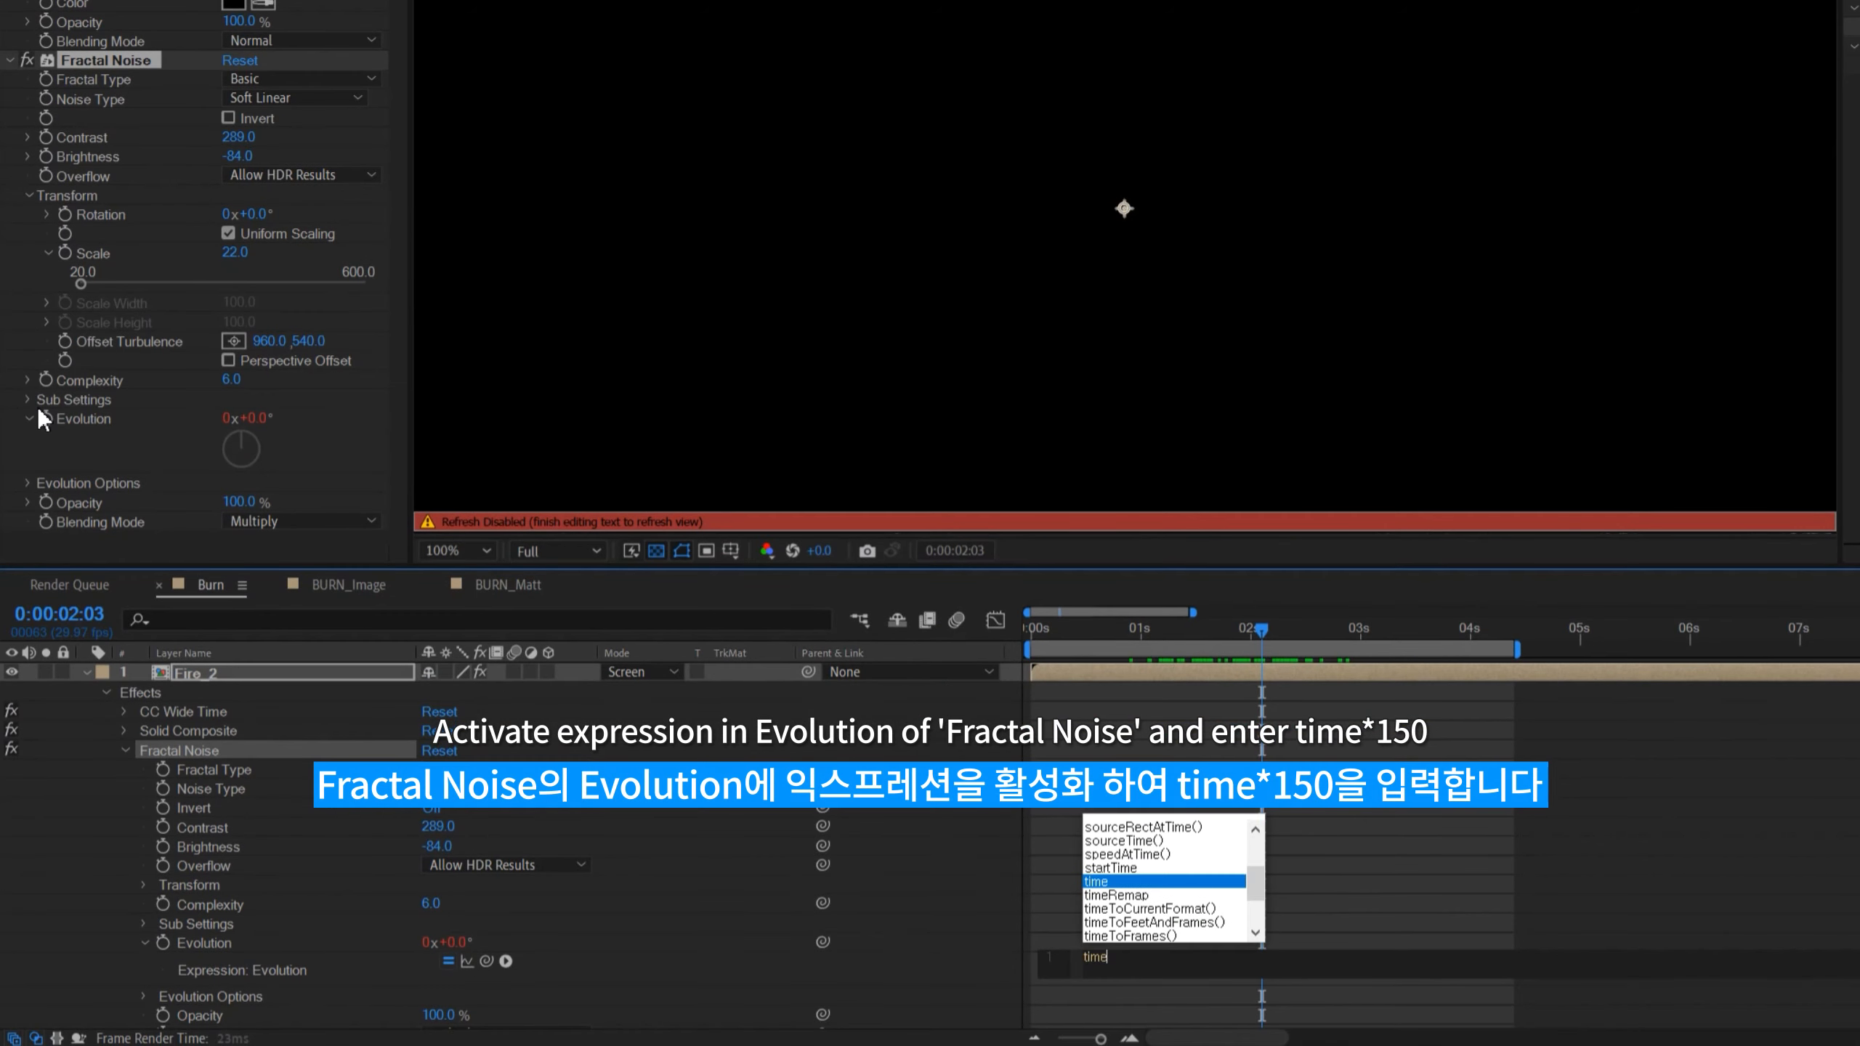
pyautogui.write('*150')
pyautogui.click(38, 410)
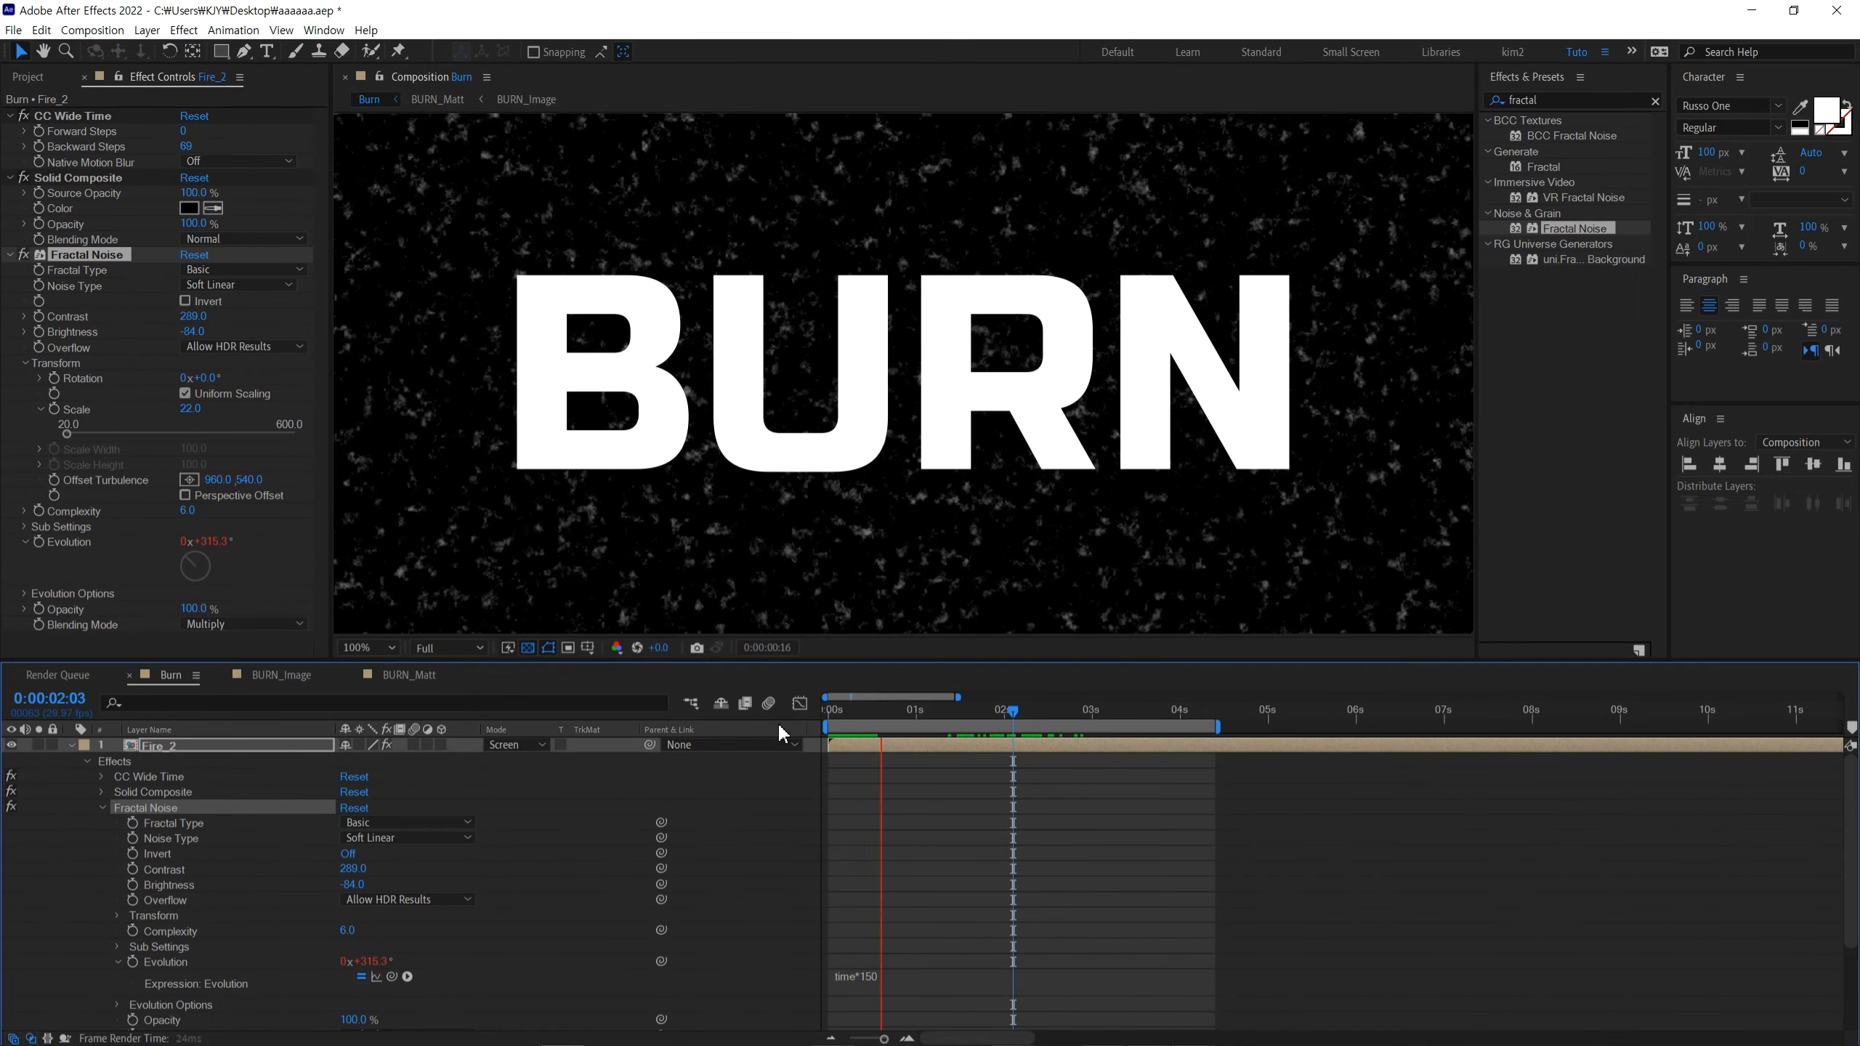
pyautogui.press('space')
pyautogui.moveTo(899, 723); pyautogui.dragTo(1001, 742)
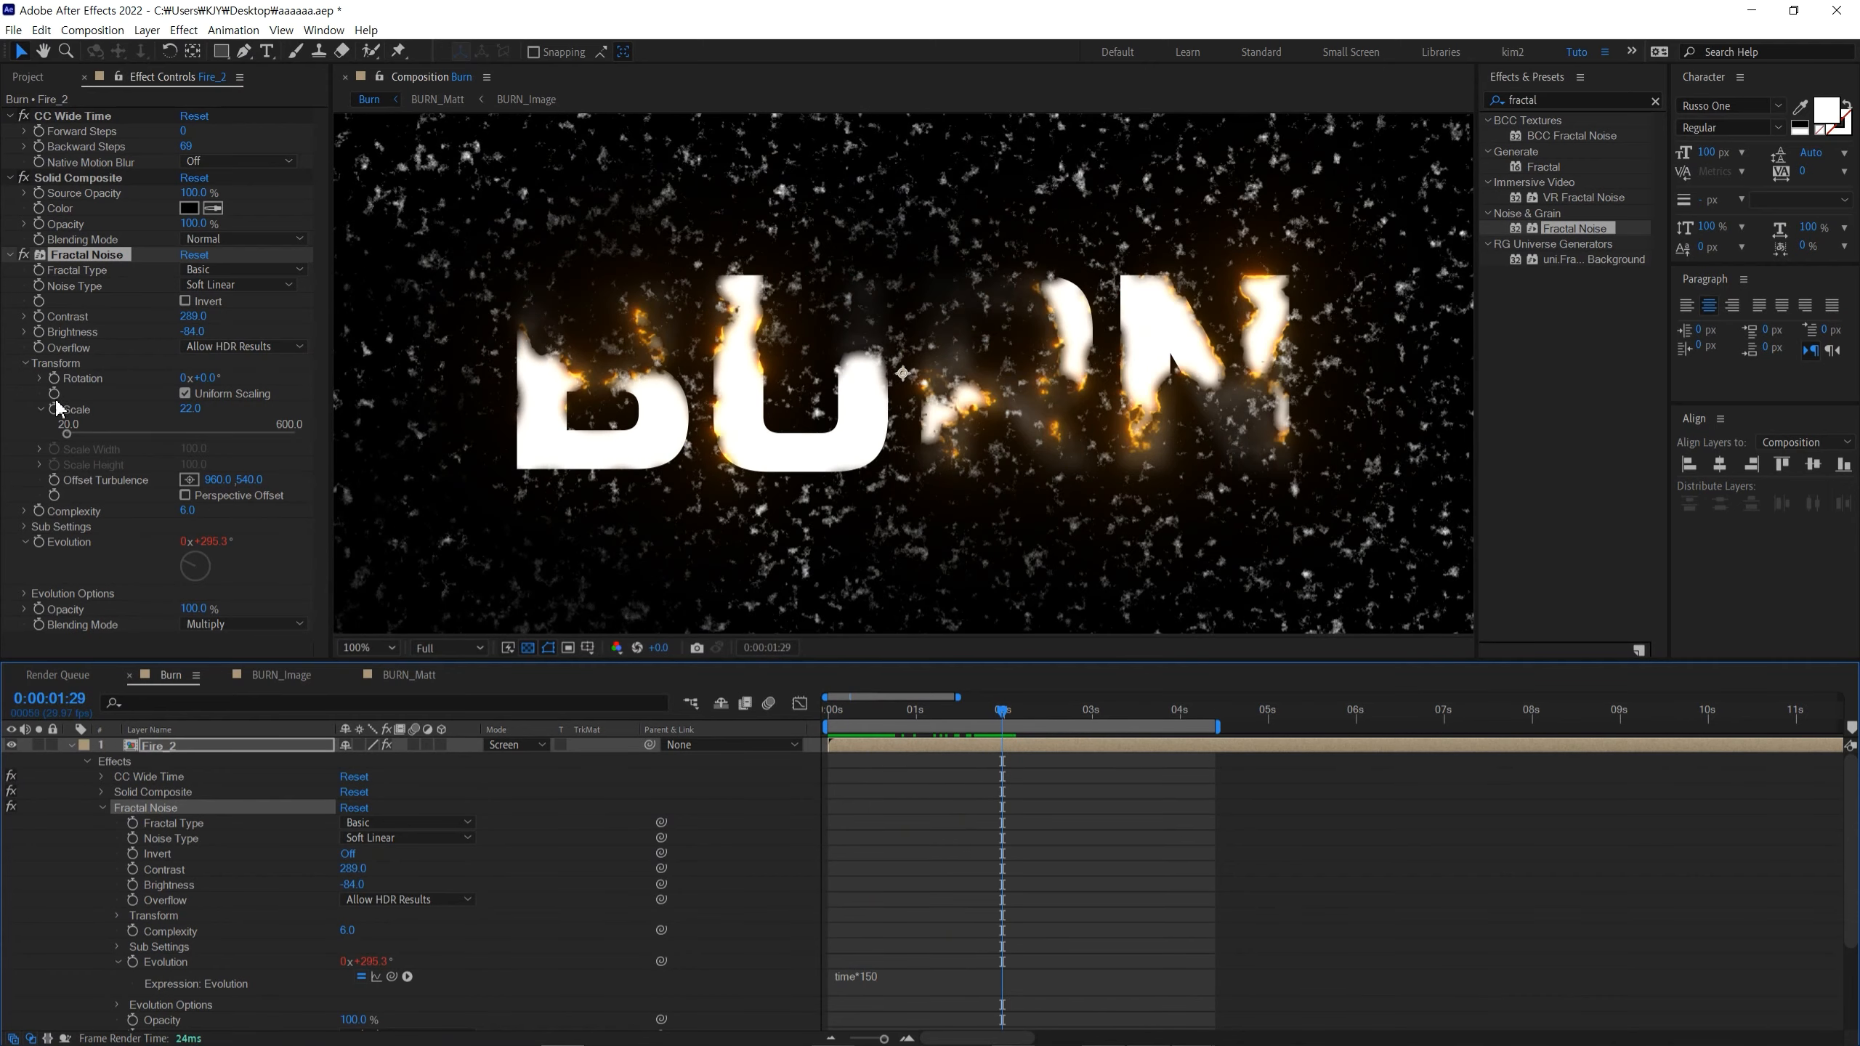
# Step: Apply the Brightness & Contrast effect to the Fire_2 layer after its Fractal Noise effect
pyautogui.click(11, 177)
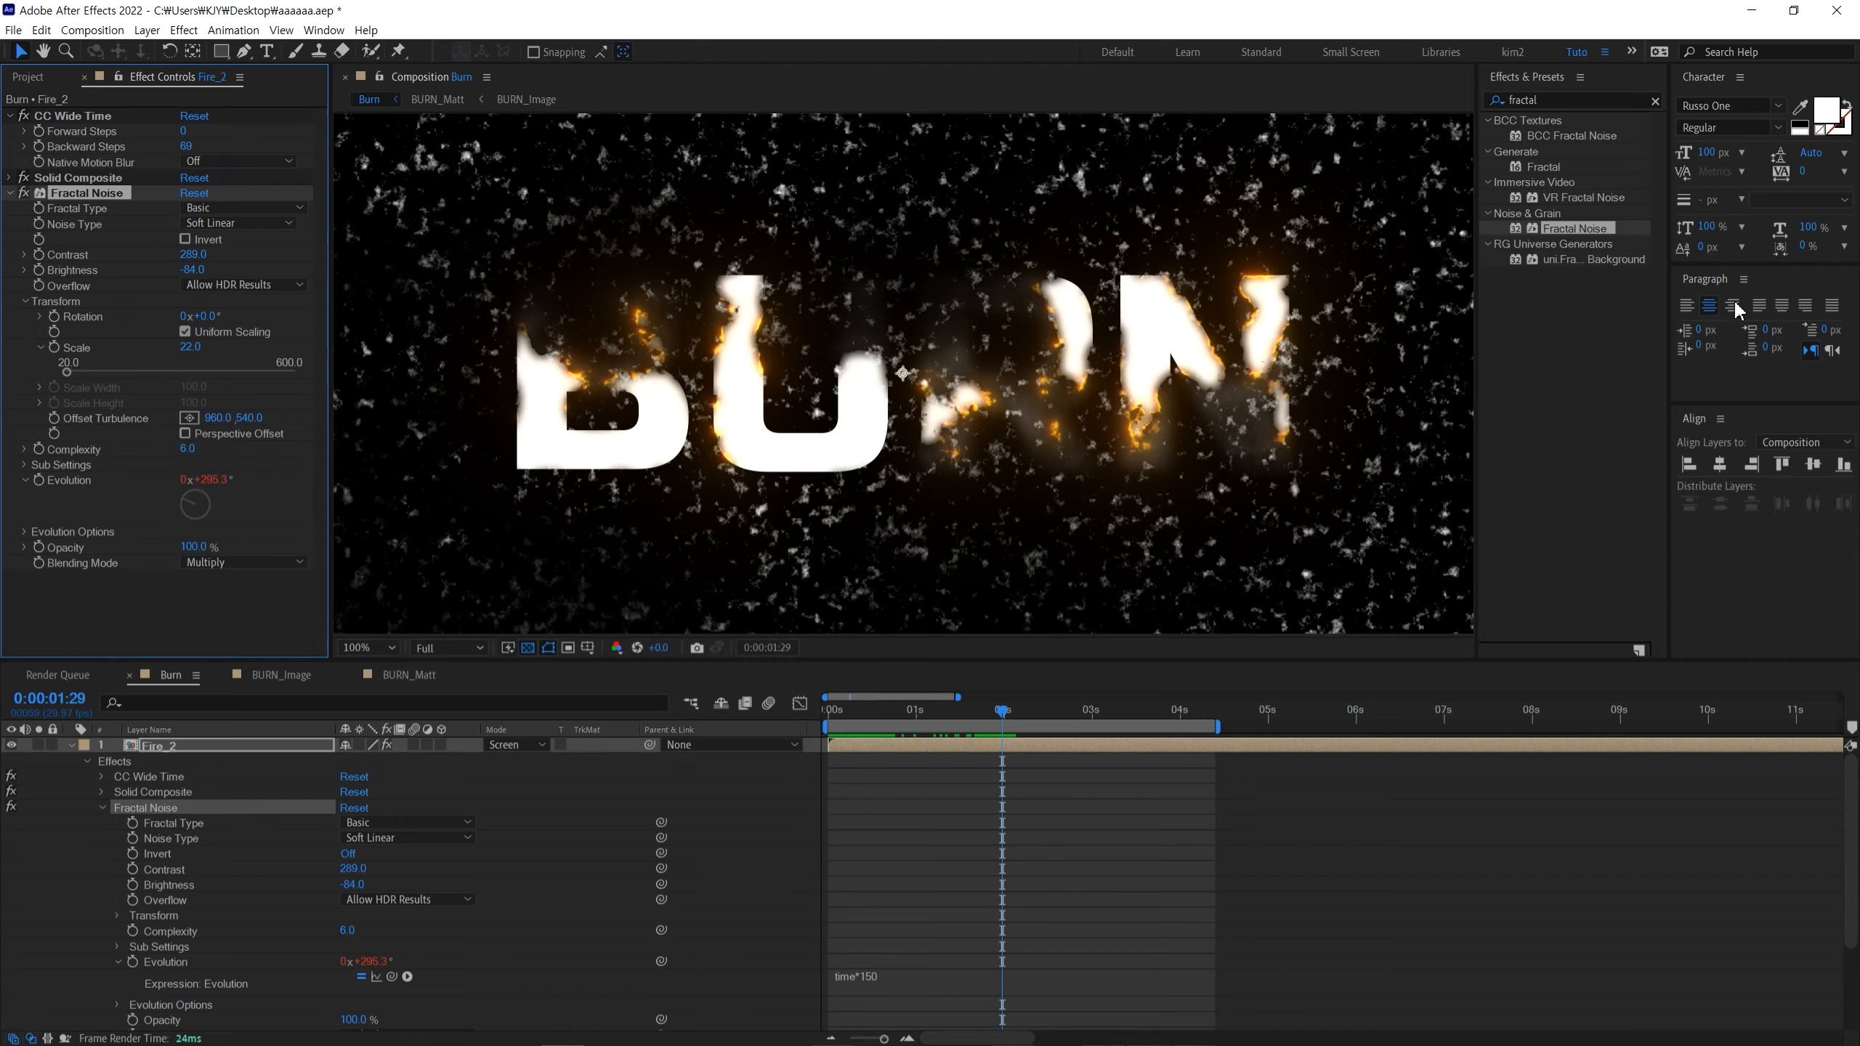
pyautogui.doubleClick(1542, 98)
pyautogui.write('bright')
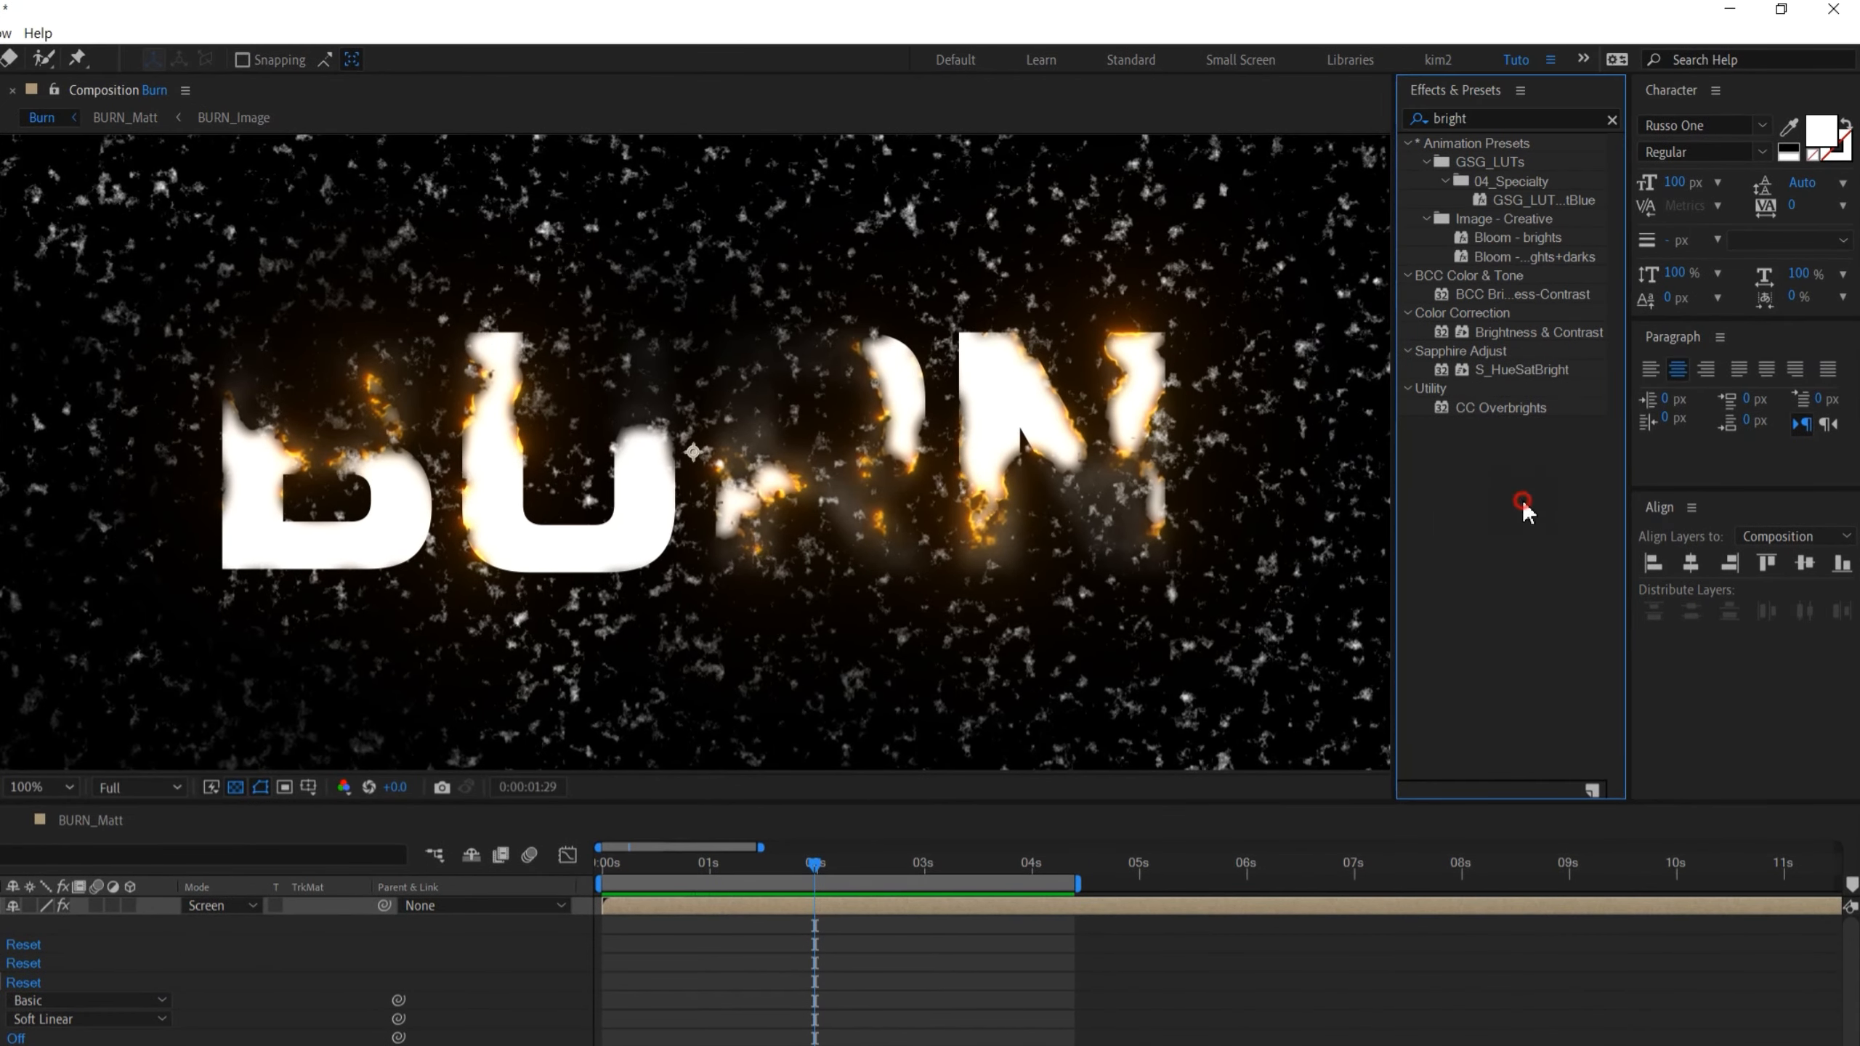
pyautogui.click(1539, 334)
pyautogui.moveTo(1514, 327); pyautogui.dragTo(166, 615)
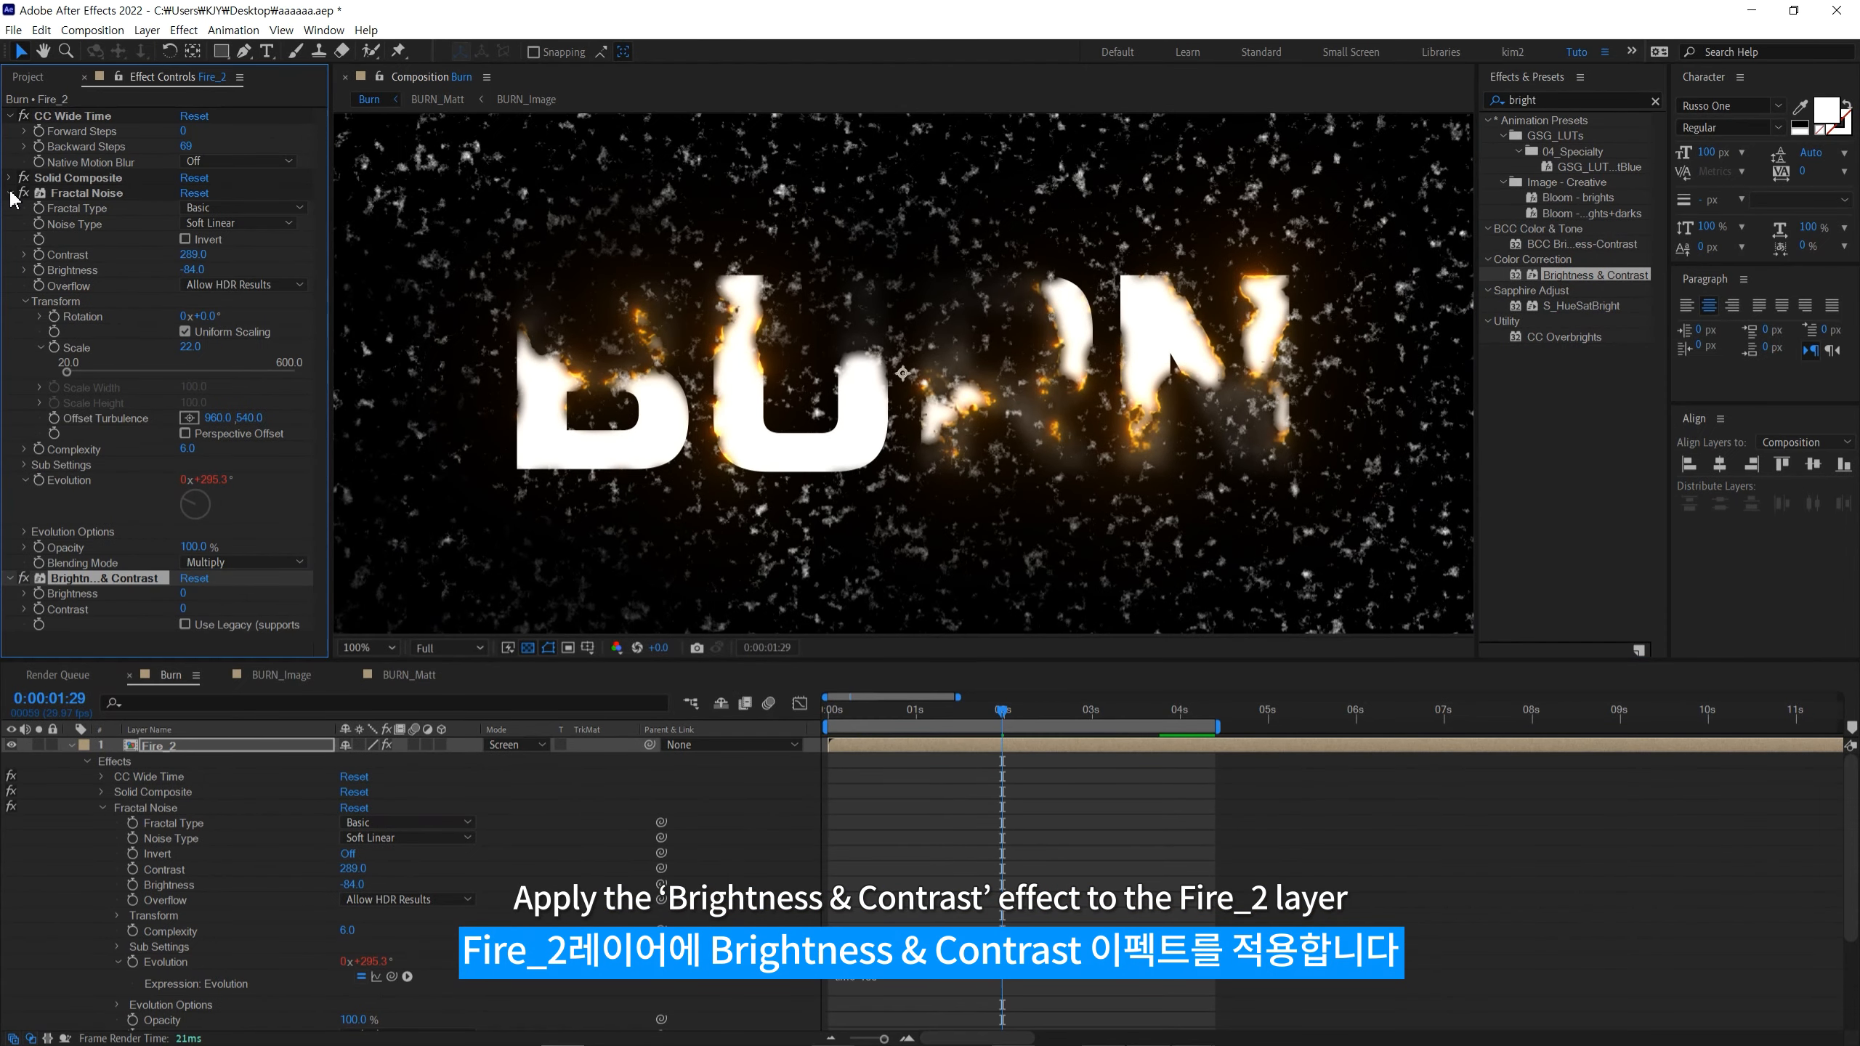
# Step: Set the Contrast of Fire_2's Brightness & Contrast to 100 with Use Legacy enabled, and preview up to 0:00:01:29
pyautogui.click(10, 194)
pyautogui.moveTo(184, 242); pyautogui.dragTo(481, 259)
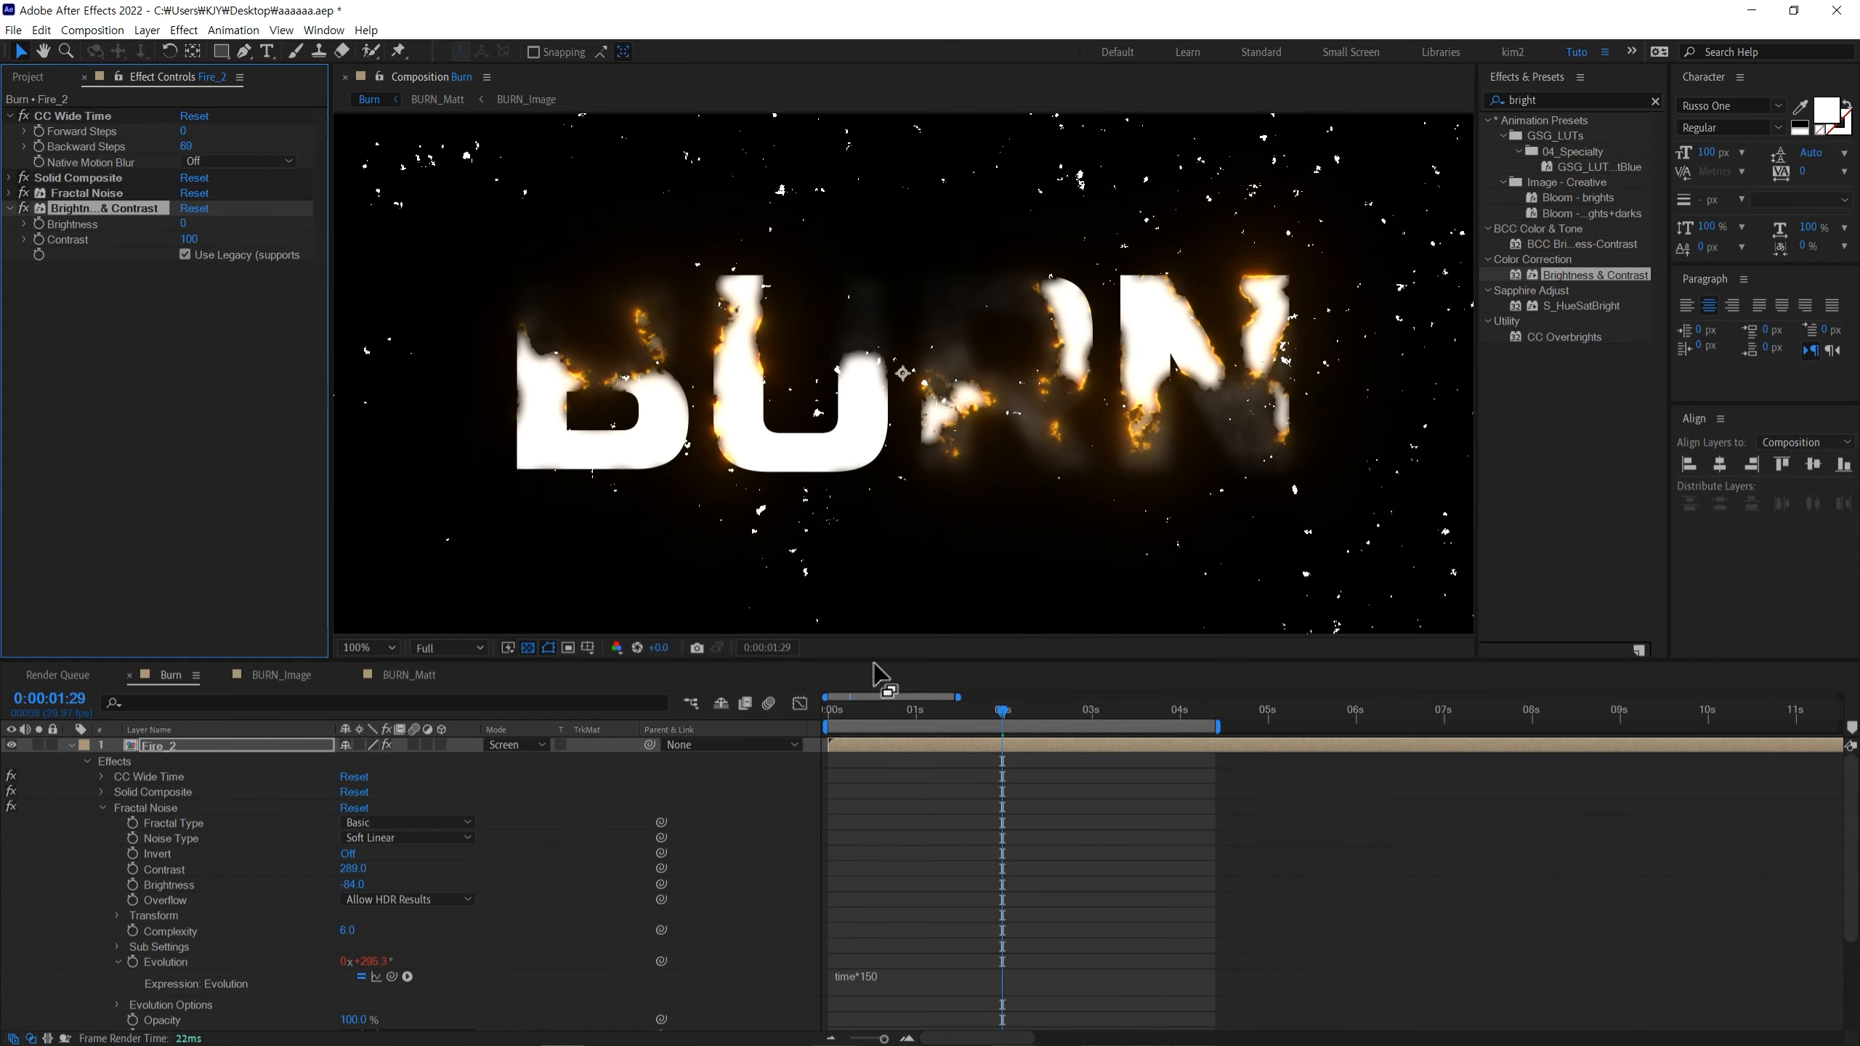
pyautogui.moveTo(869, 716)
pyautogui.mouseDown()
pyautogui.moveTo(1149, 721)
pyautogui.moveTo(962, 734)
pyautogui.moveTo(1001, 721)
pyautogui.mouseUp()
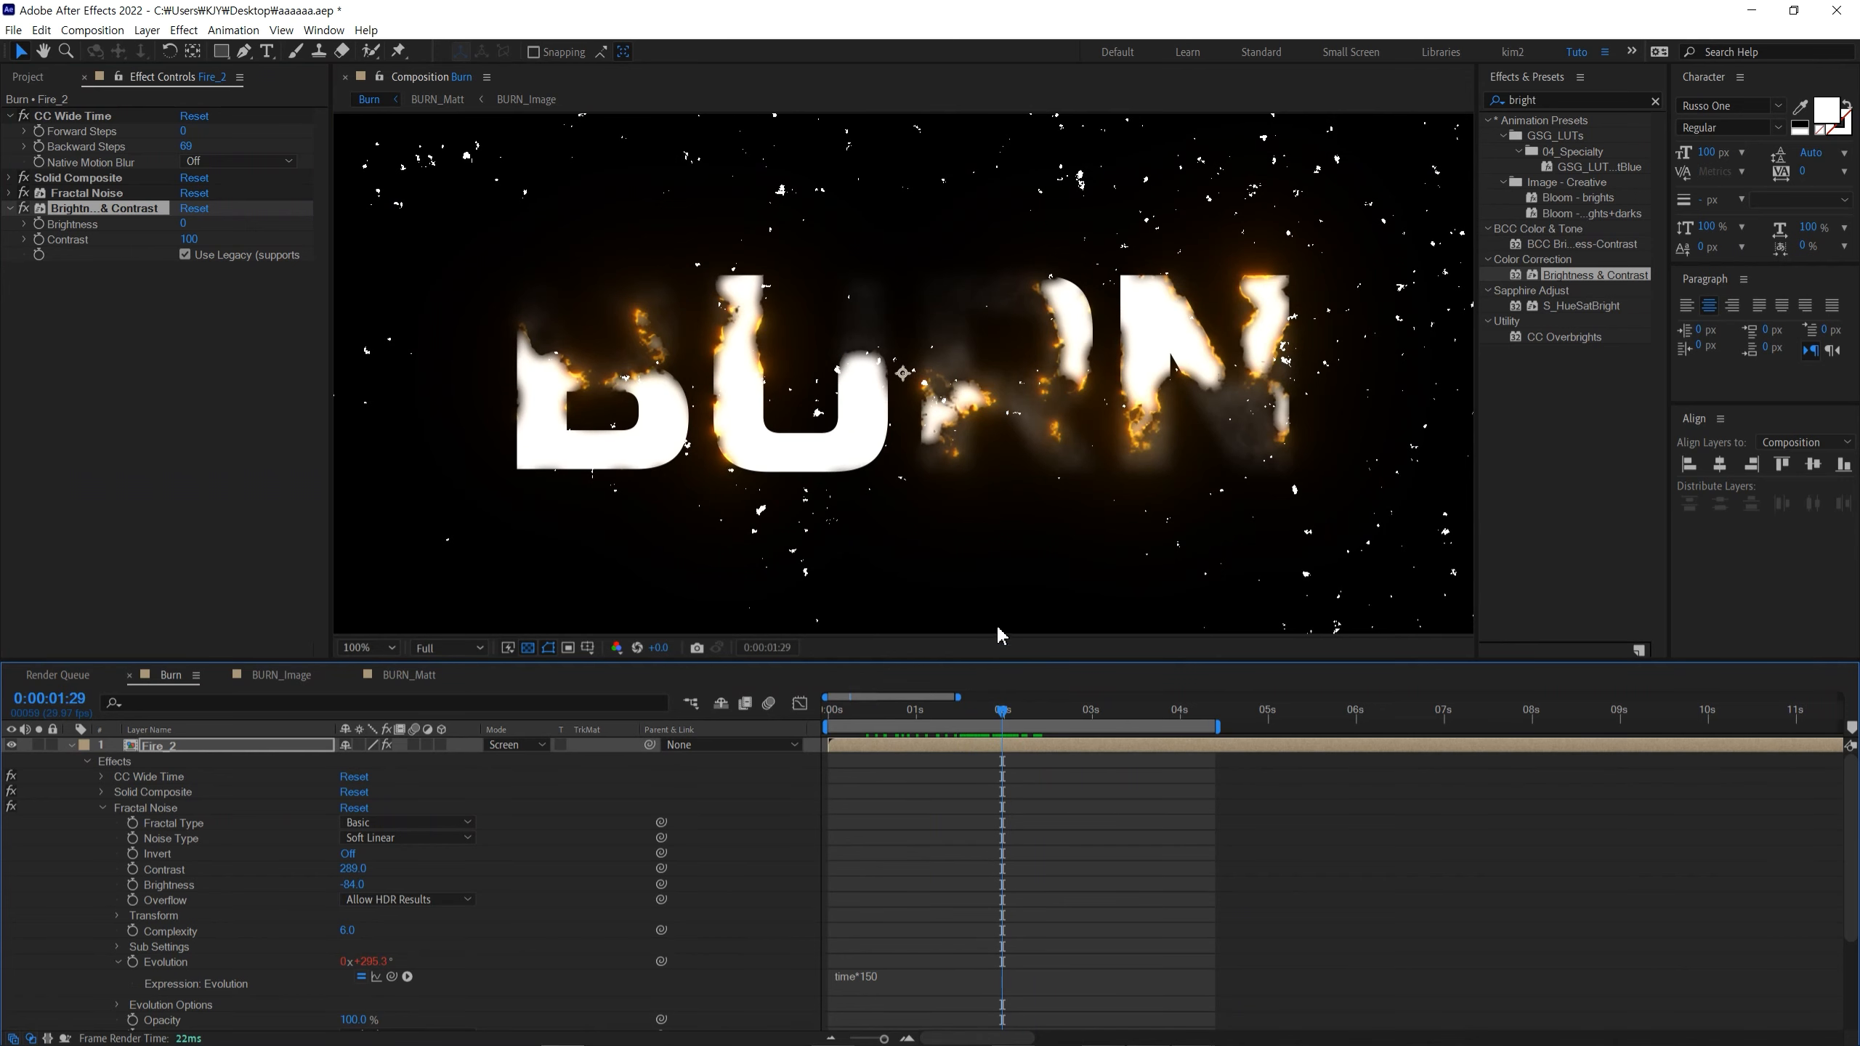
# Step: Duplicate the Fire_2 layer's Fractal Noise effect and move the copy after Brightness & Contrast
pyautogui.click(109, 193)
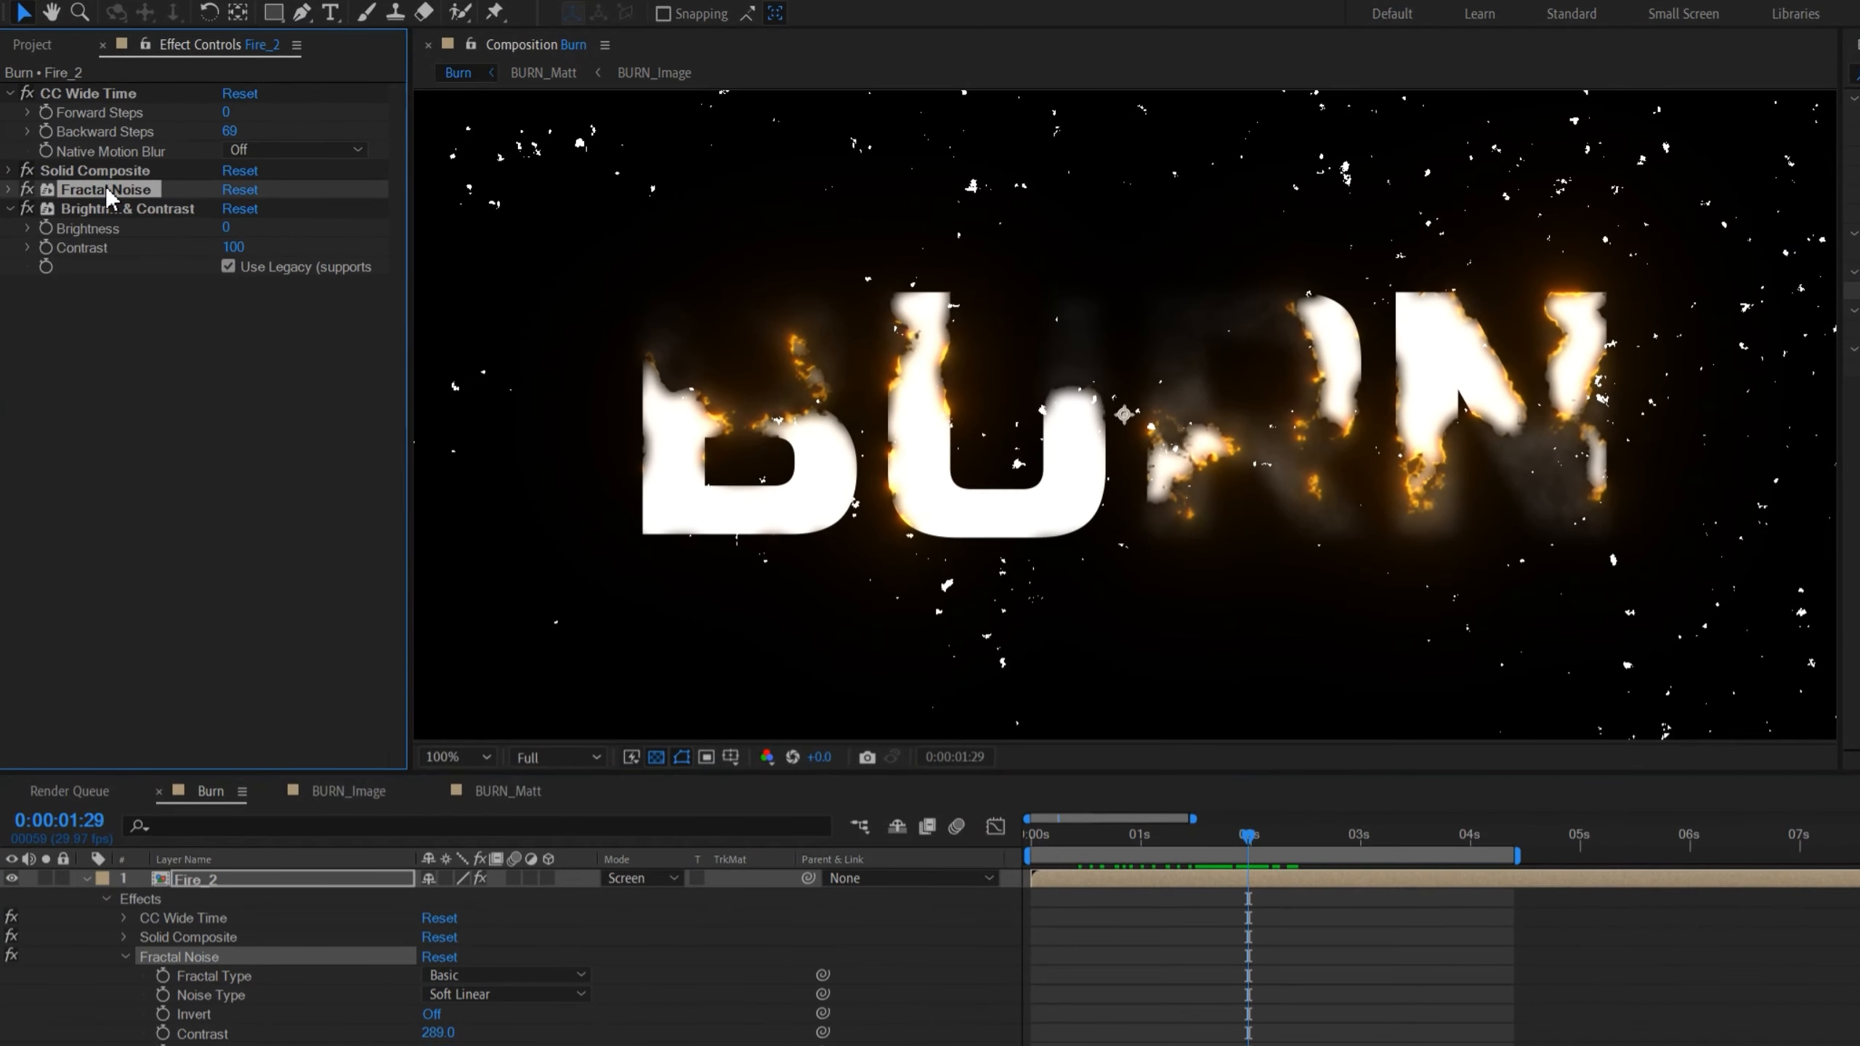
pyautogui.hotkey('ctrl', 'd')
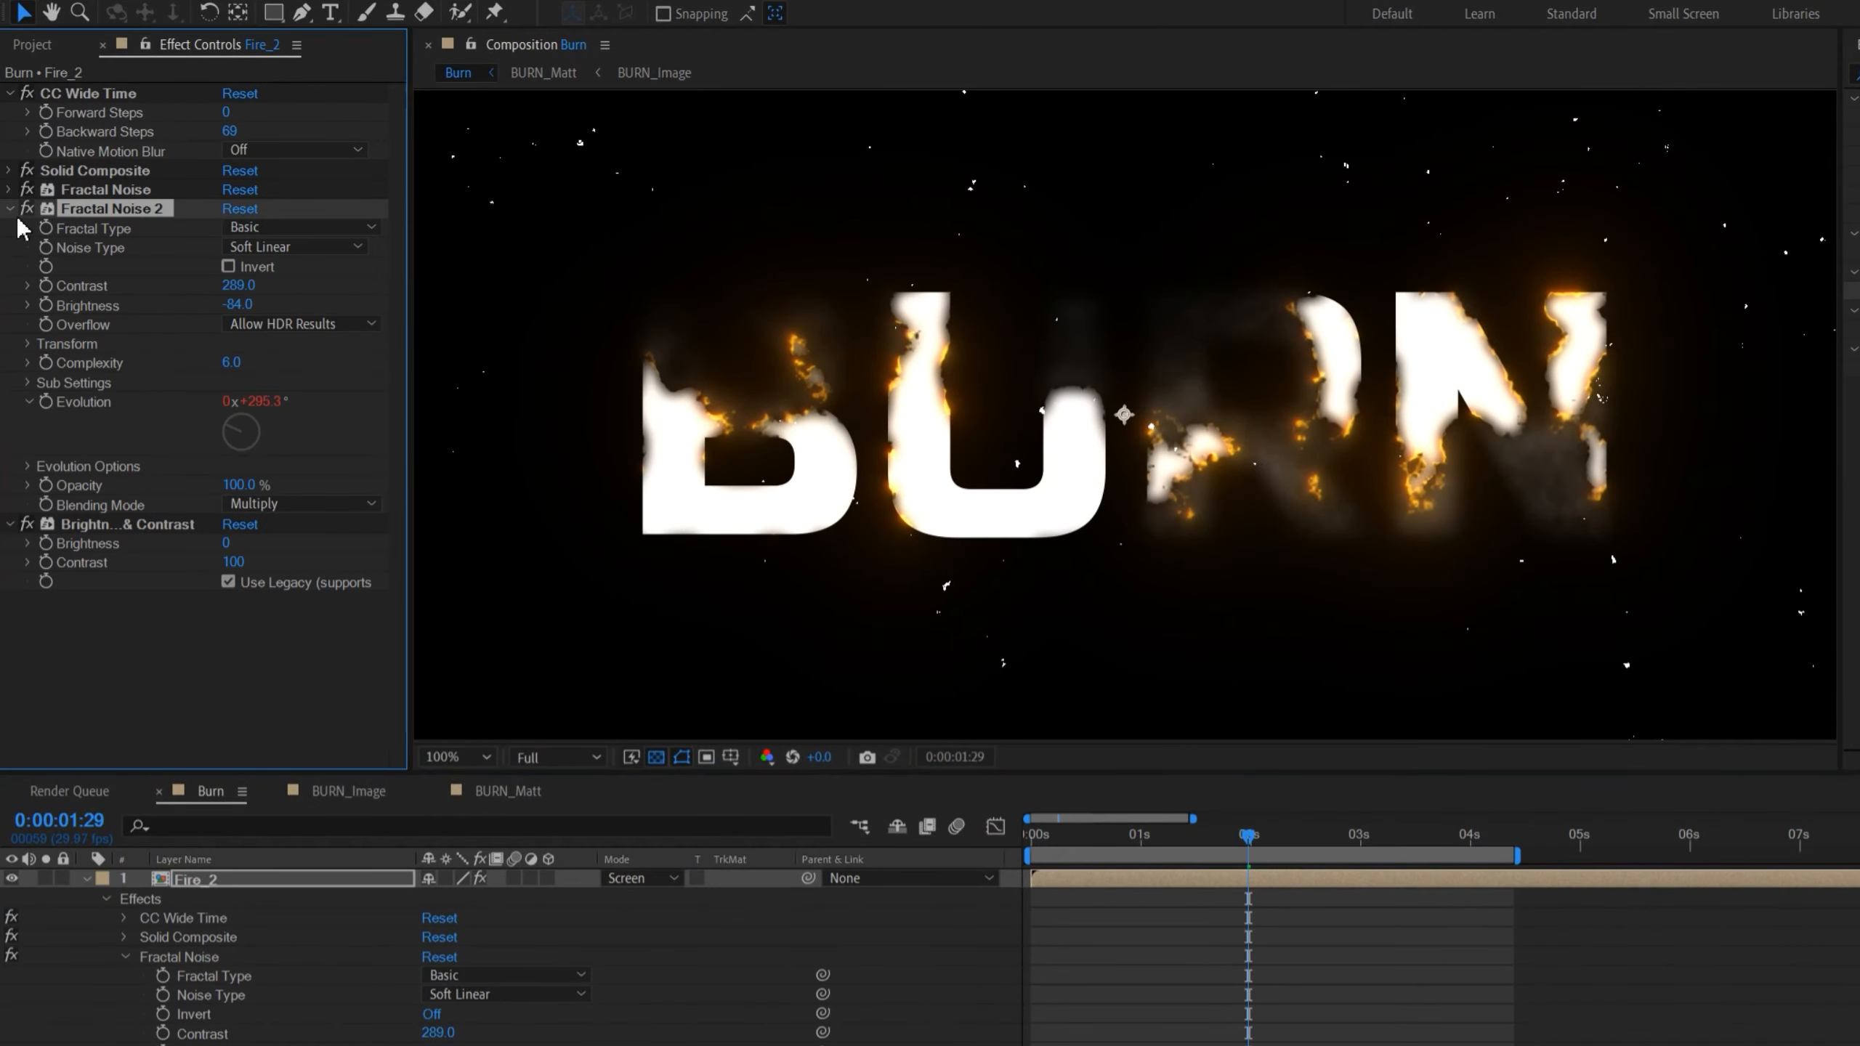
pyautogui.moveTo(74, 217); pyautogui.dragTo(33, 299)
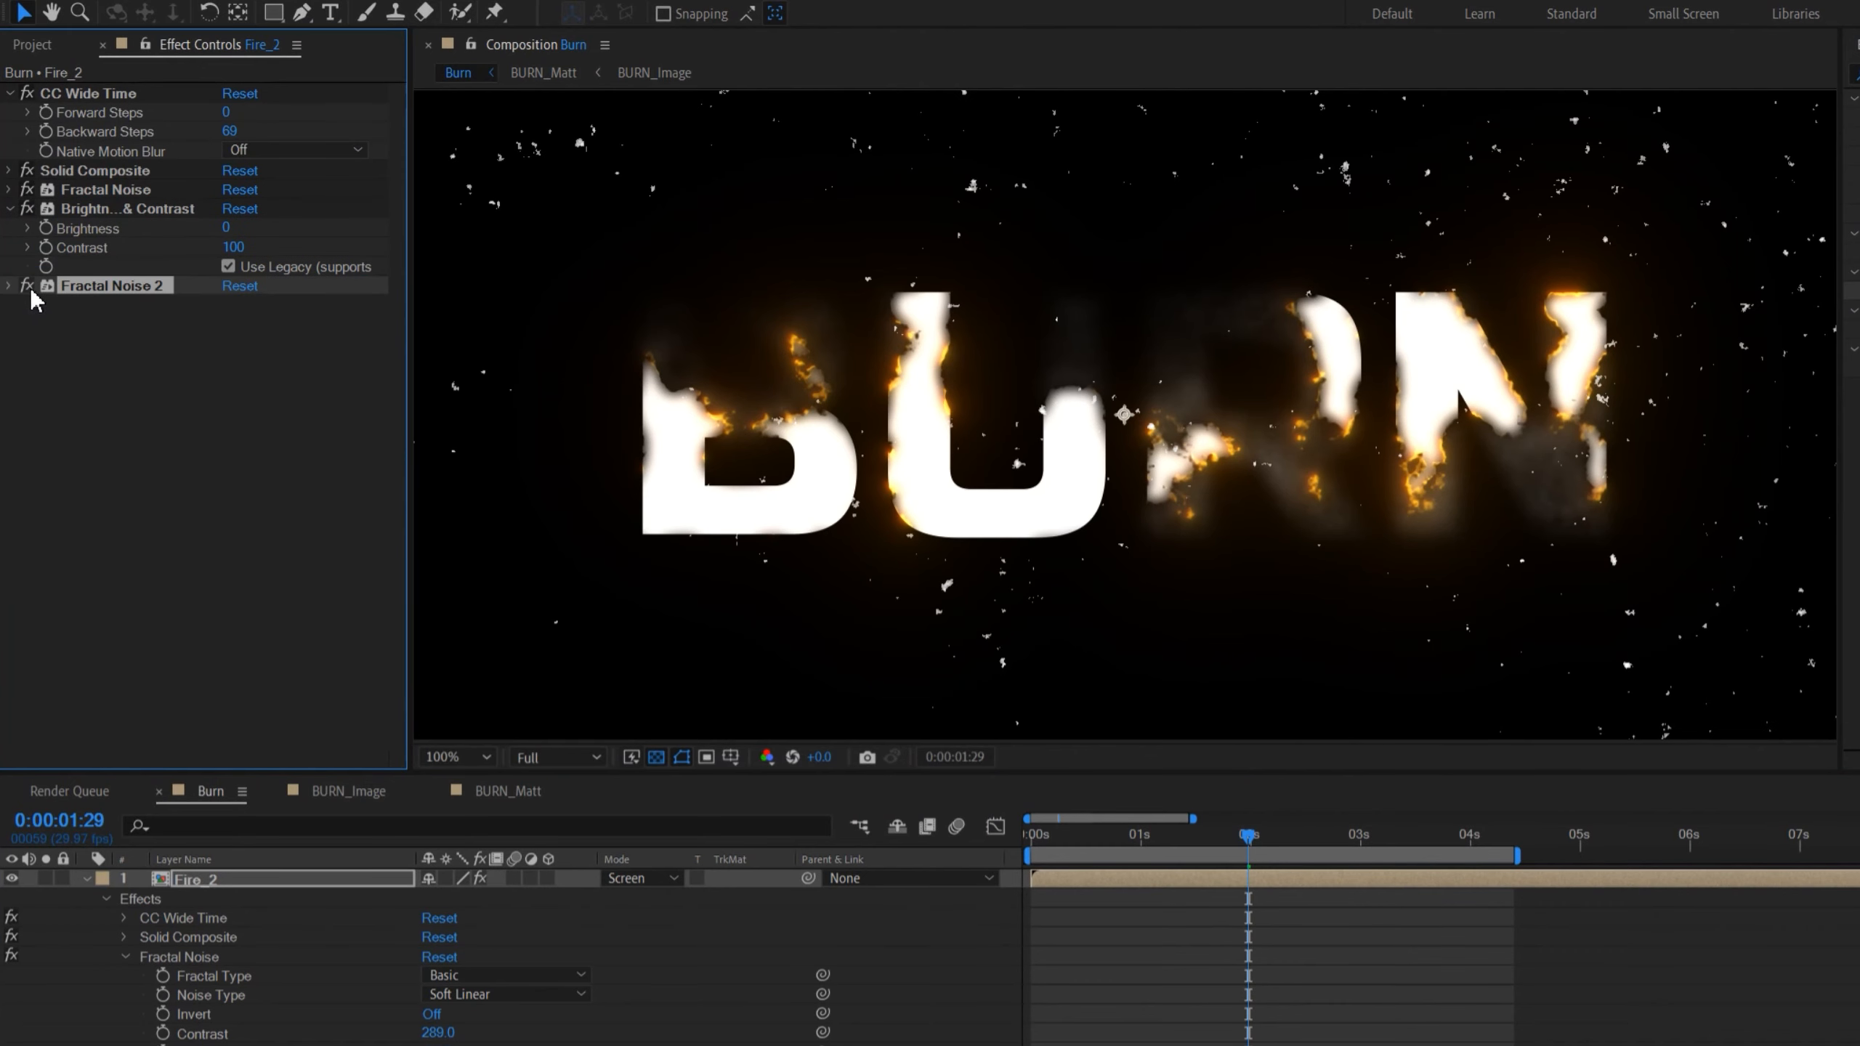
pyautogui.click(7, 285)
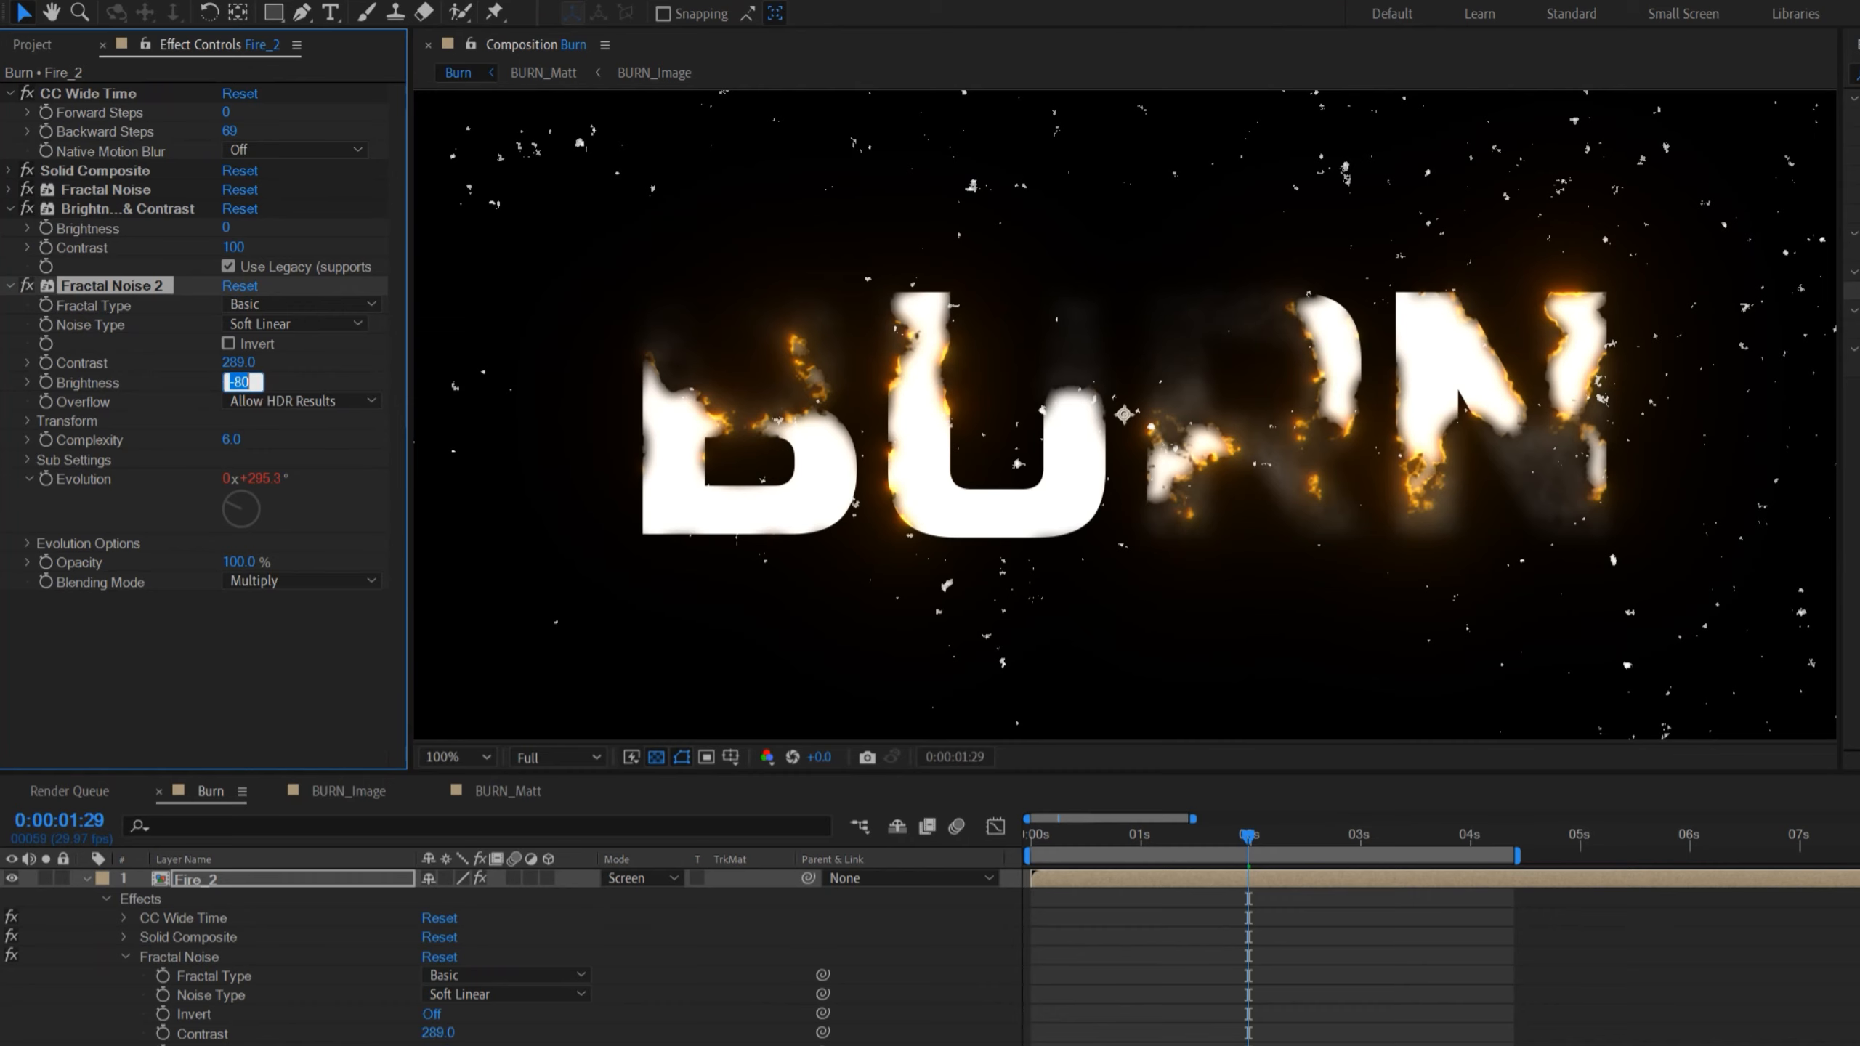
# Step: Set the Brightness of Fractal Noise 2 on Fire_2 to -96 and preview up to 0:00:01:27
pyautogui.press('Return')
pyautogui.moveTo(1066, 832); pyautogui.dragTo(1244, 866)
pyautogui.moveTo(1290, 874); pyautogui.dragTo(1236, 871)
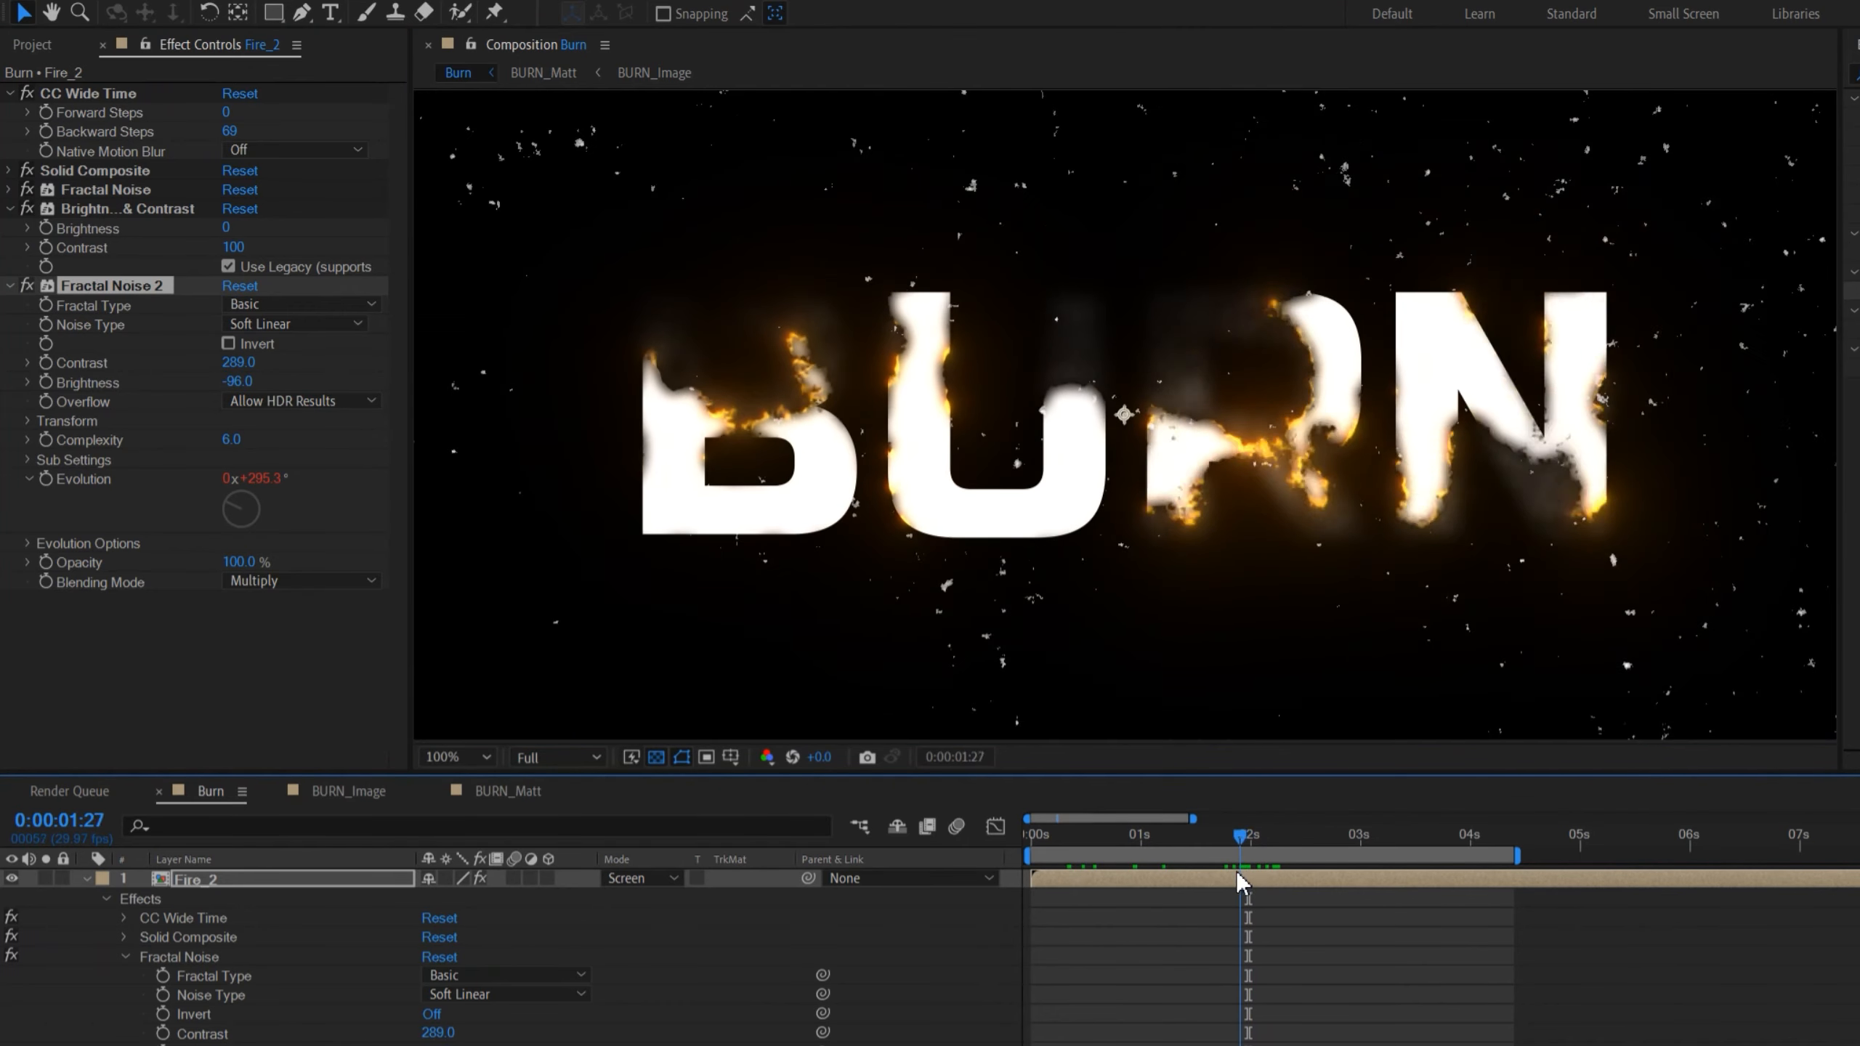
# Step: Examine the particles below the U at 400% with Fractal Noise 2 switched off and on
pyautogui.scroll(4, 942, 582)
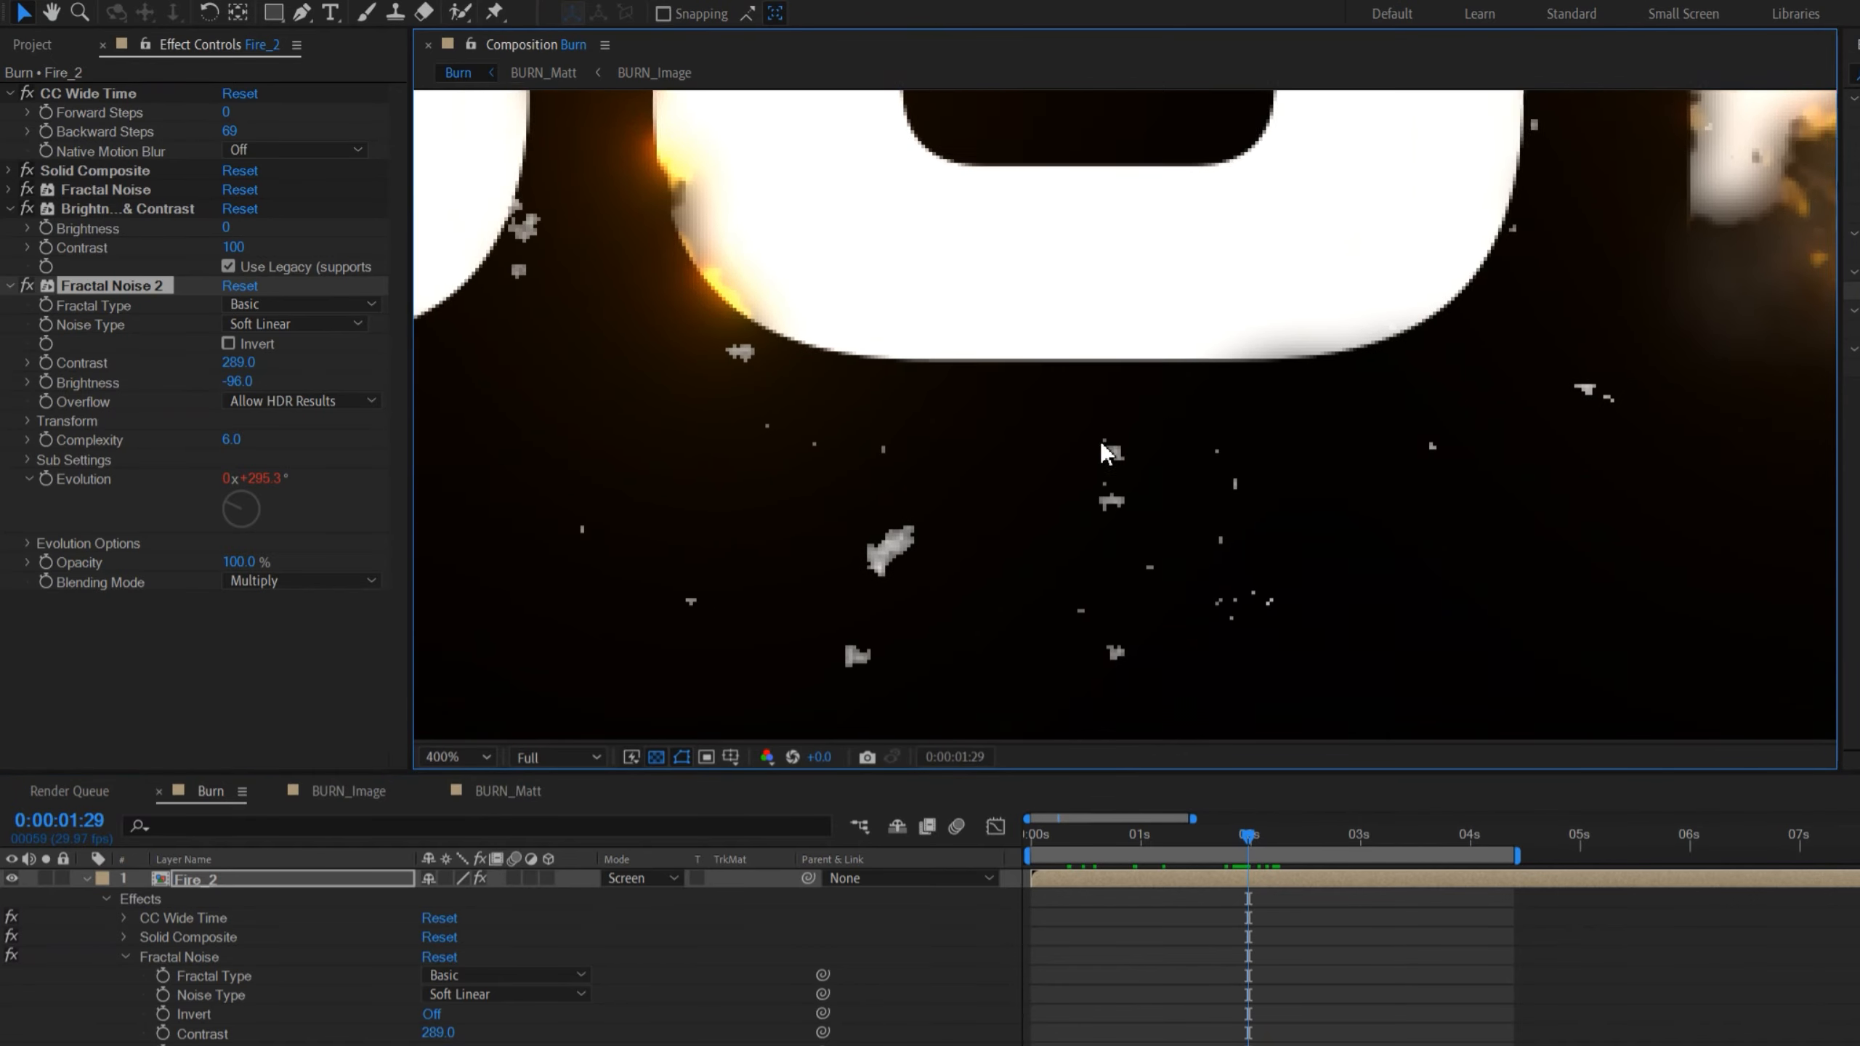
pyautogui.click(27, 290)
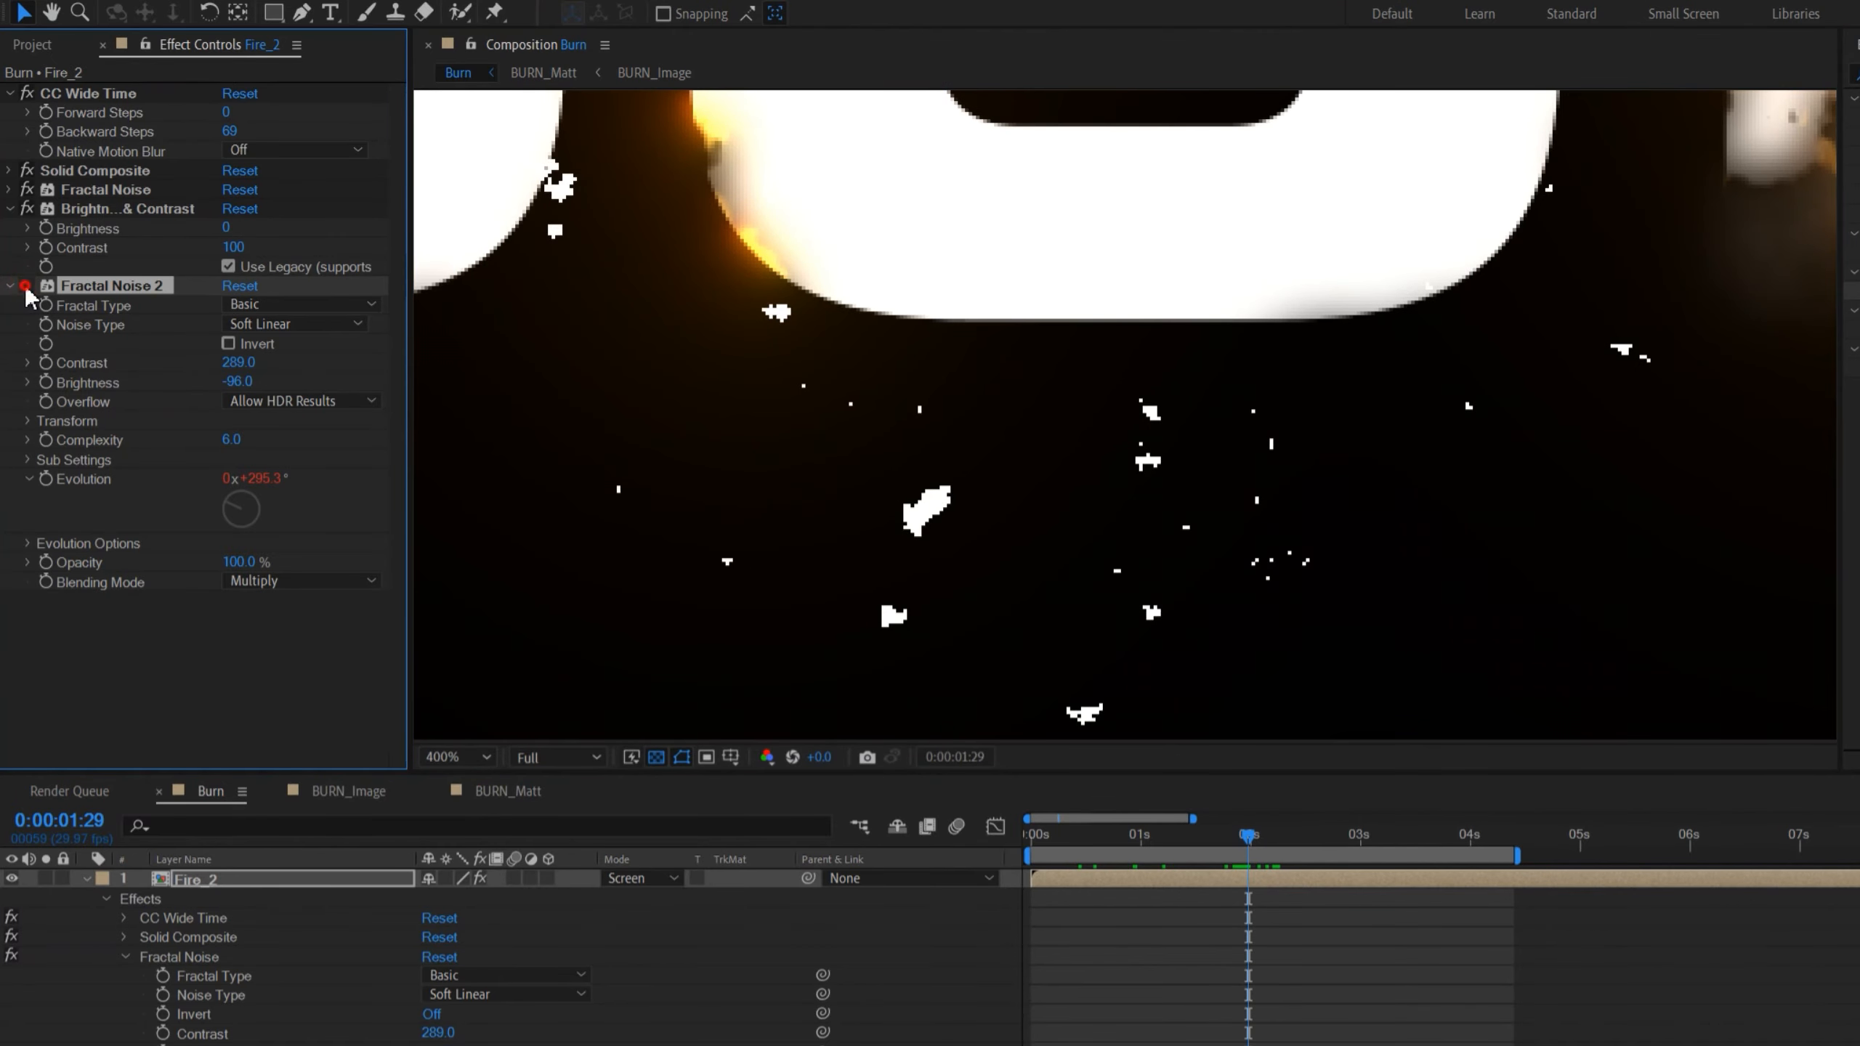
pyautogui.click(27, 287)
pyautogui.click(26, 287)
pyautogui.click(26, 288)
pyautogui.scroll(-2, 1096, 515)
# Step: Apply the Set Matte effect to the Fire_2 layer after Fractal Noise 2
pyautogui.click(1656, 108)
pyautogui.write('set mat')
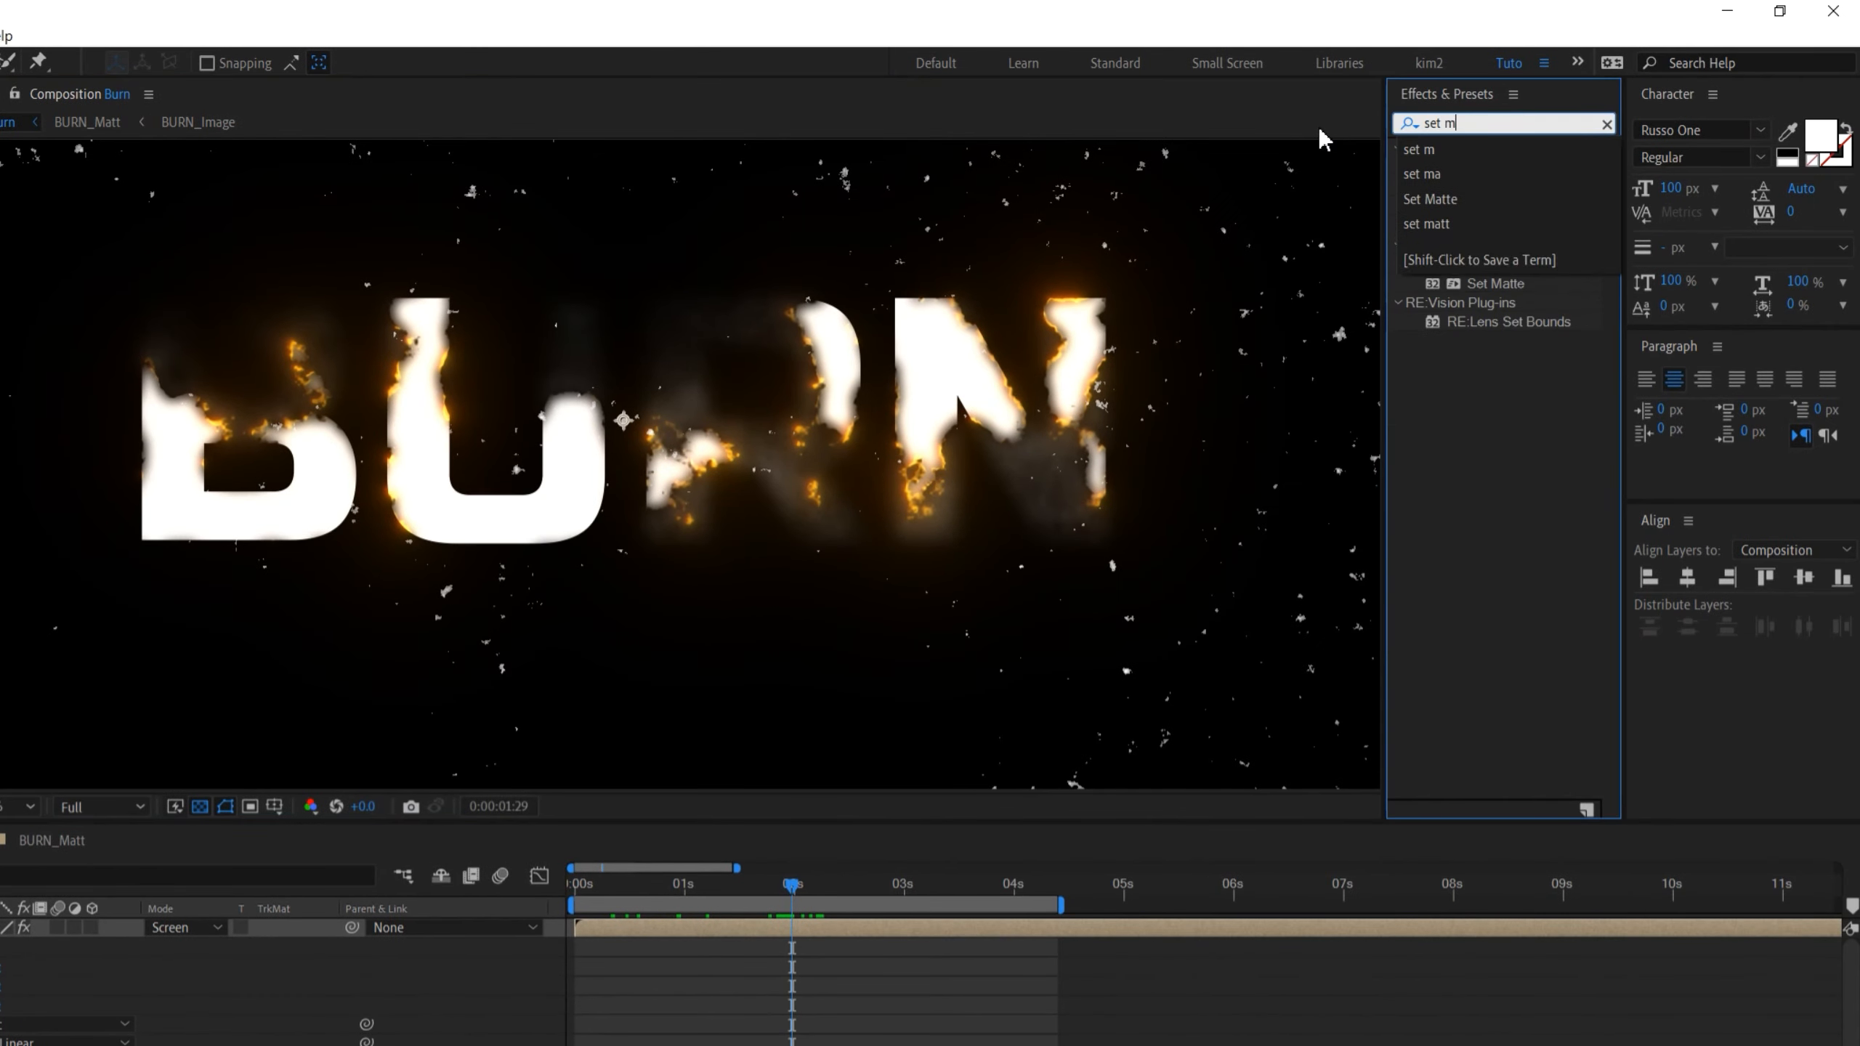
pyautogui.moveTo(1483, 167); pyautogui.dragTo(117, 590)
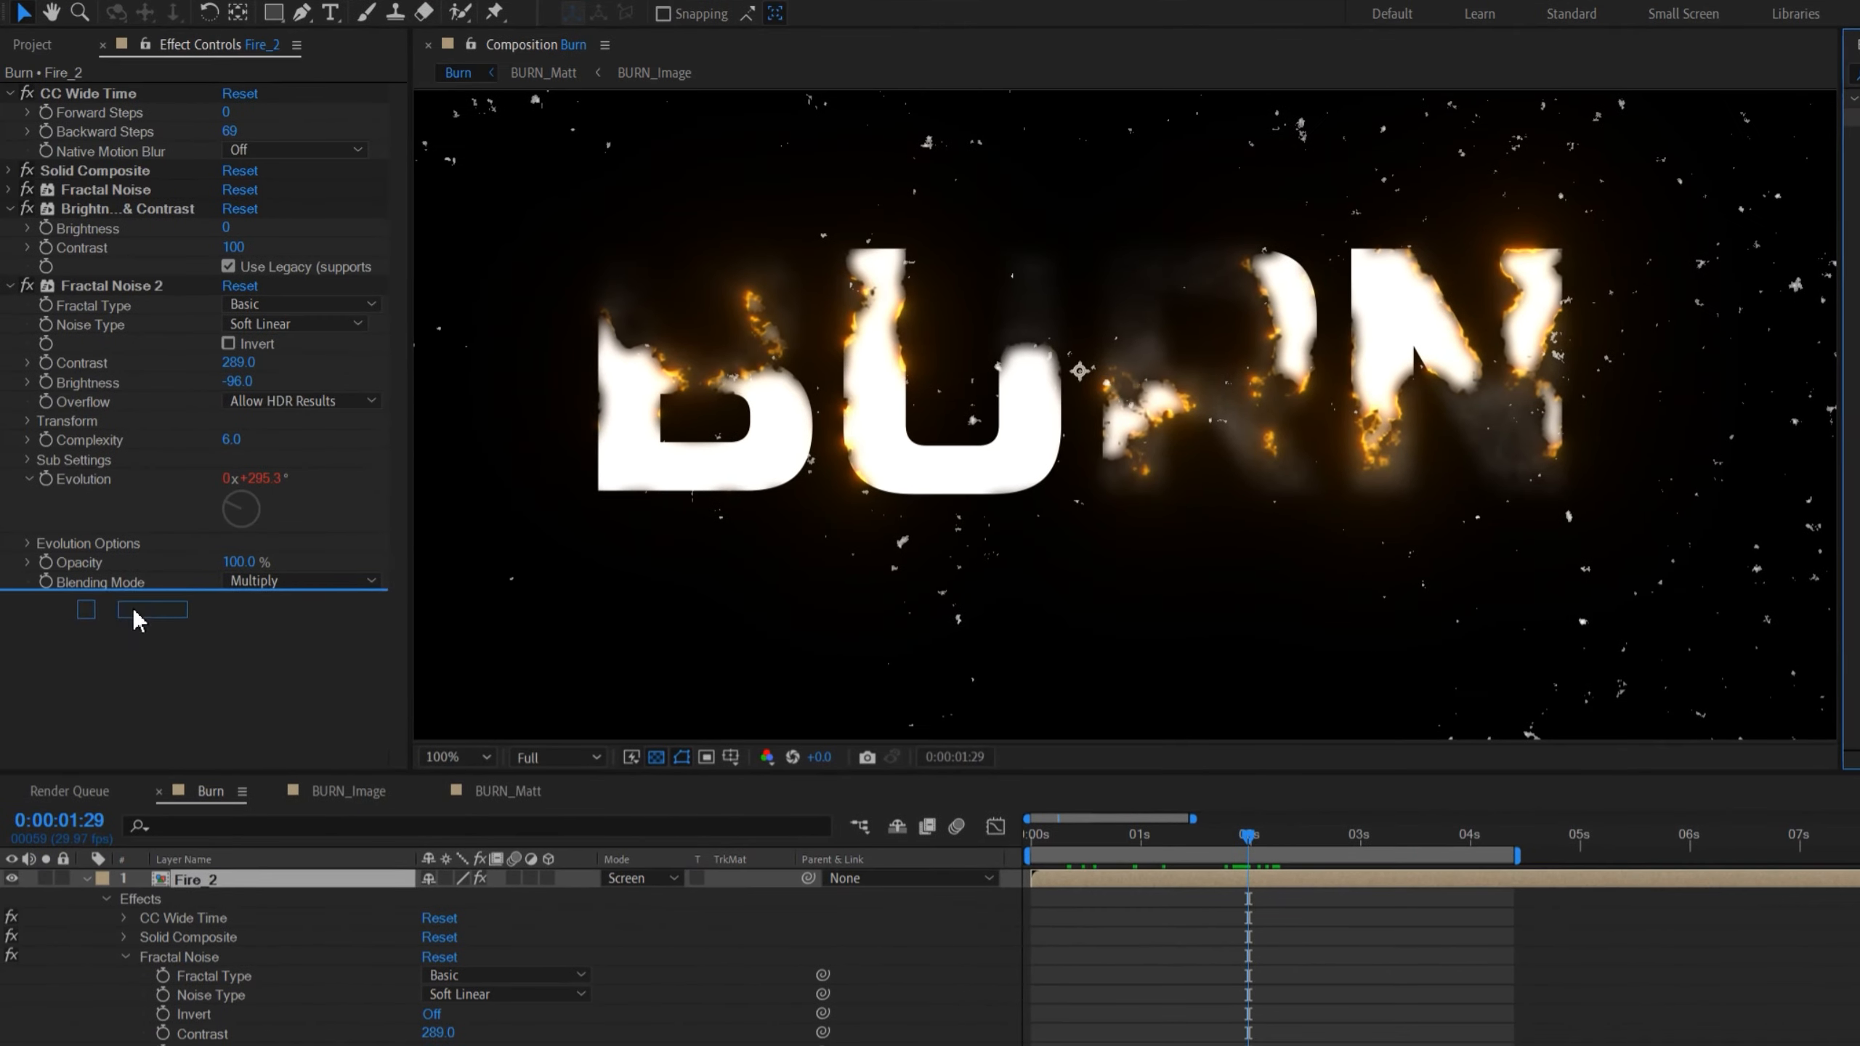
pyautogui.click(9, 286)
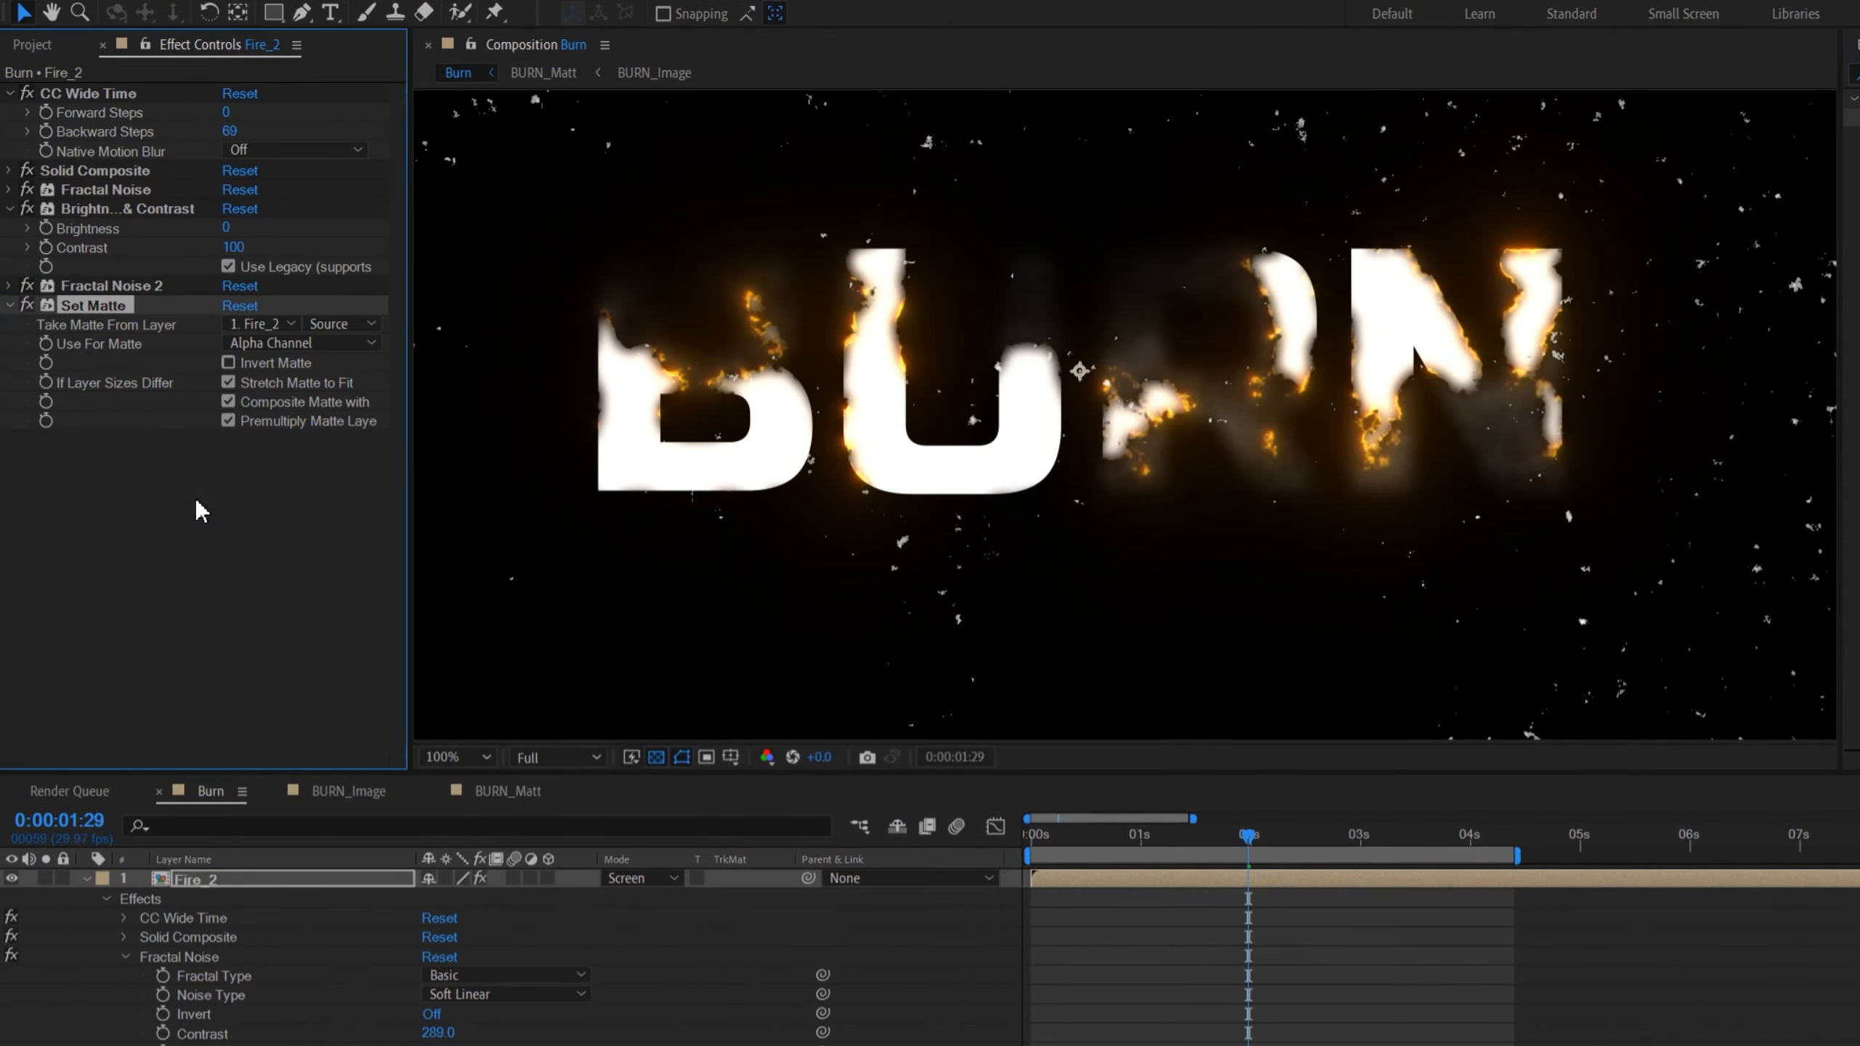
# Step: Make Fire_2's Set Matte take its matte from the BURN_Image layer and preview up to 0:00:02:01
pyautogui.click(261, 324)
pyautogui.click(263, 463)
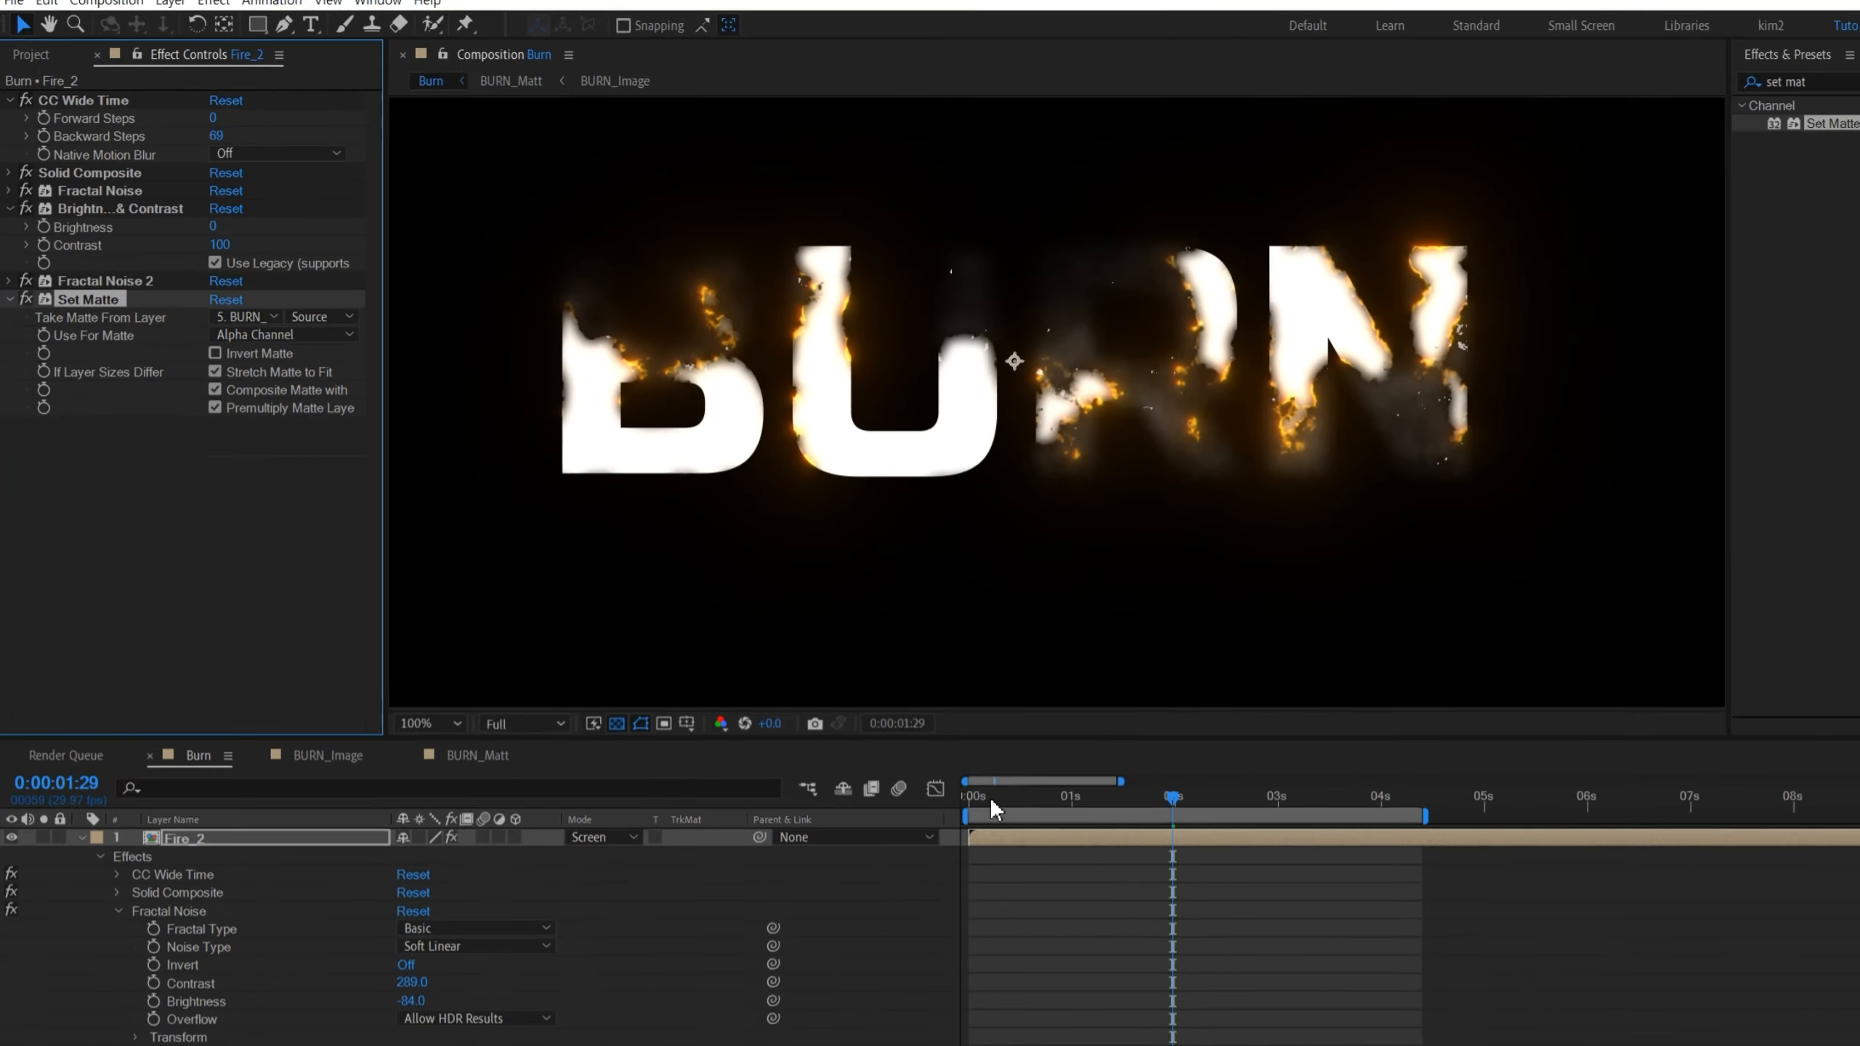
pyautogui.moveTo(1076, 836); pyautogui.dragTo(1268, 874)
pyautogui.moveTo(1014, 739)
pyautogui.mouseDown()
pyautogui.moveTo(987, 744)
pyautogui.moveTo(1008, 739)
pyautogui.mouseUp()
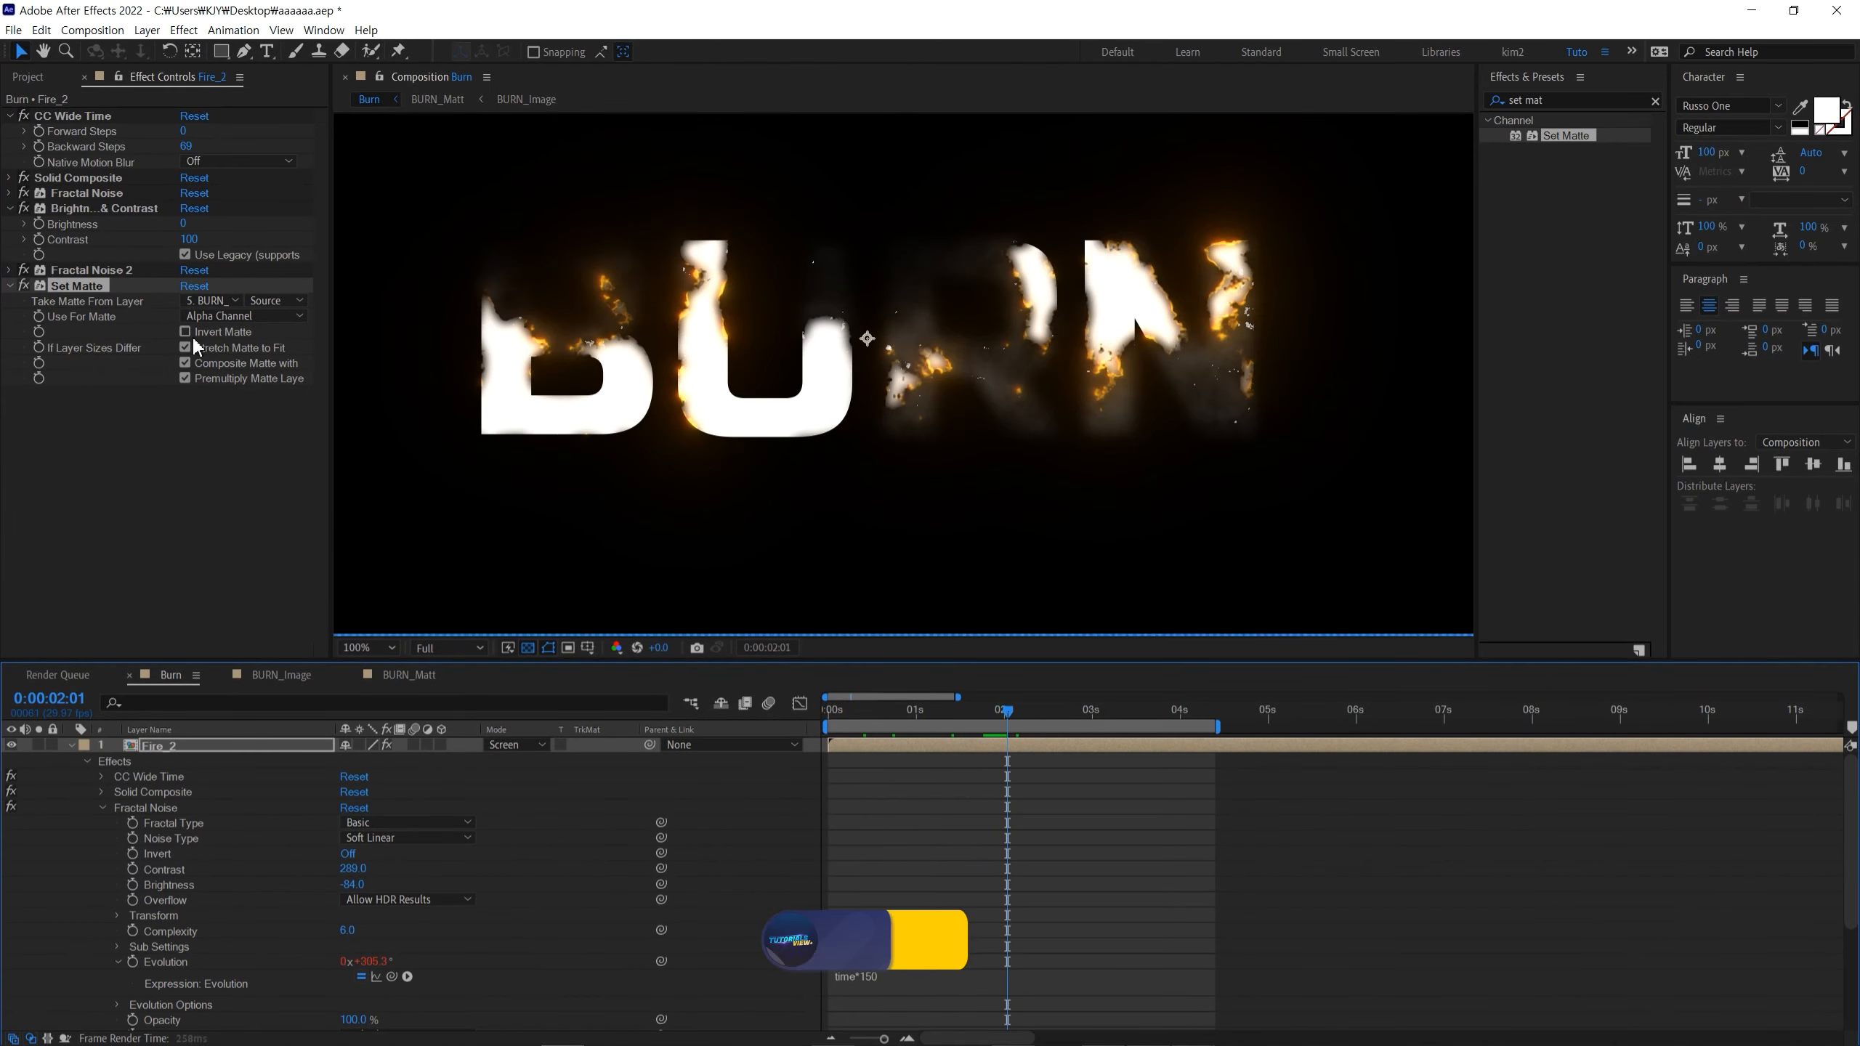
# Step: Duplicate Set Matte on Fire_2, configure the copy to use the inverted Luminance of BURN_Matt, and preview up to 0:00:02:01
pyautogui.hotkey('ctrl', 'd')
pyautogui.click(210, 408)
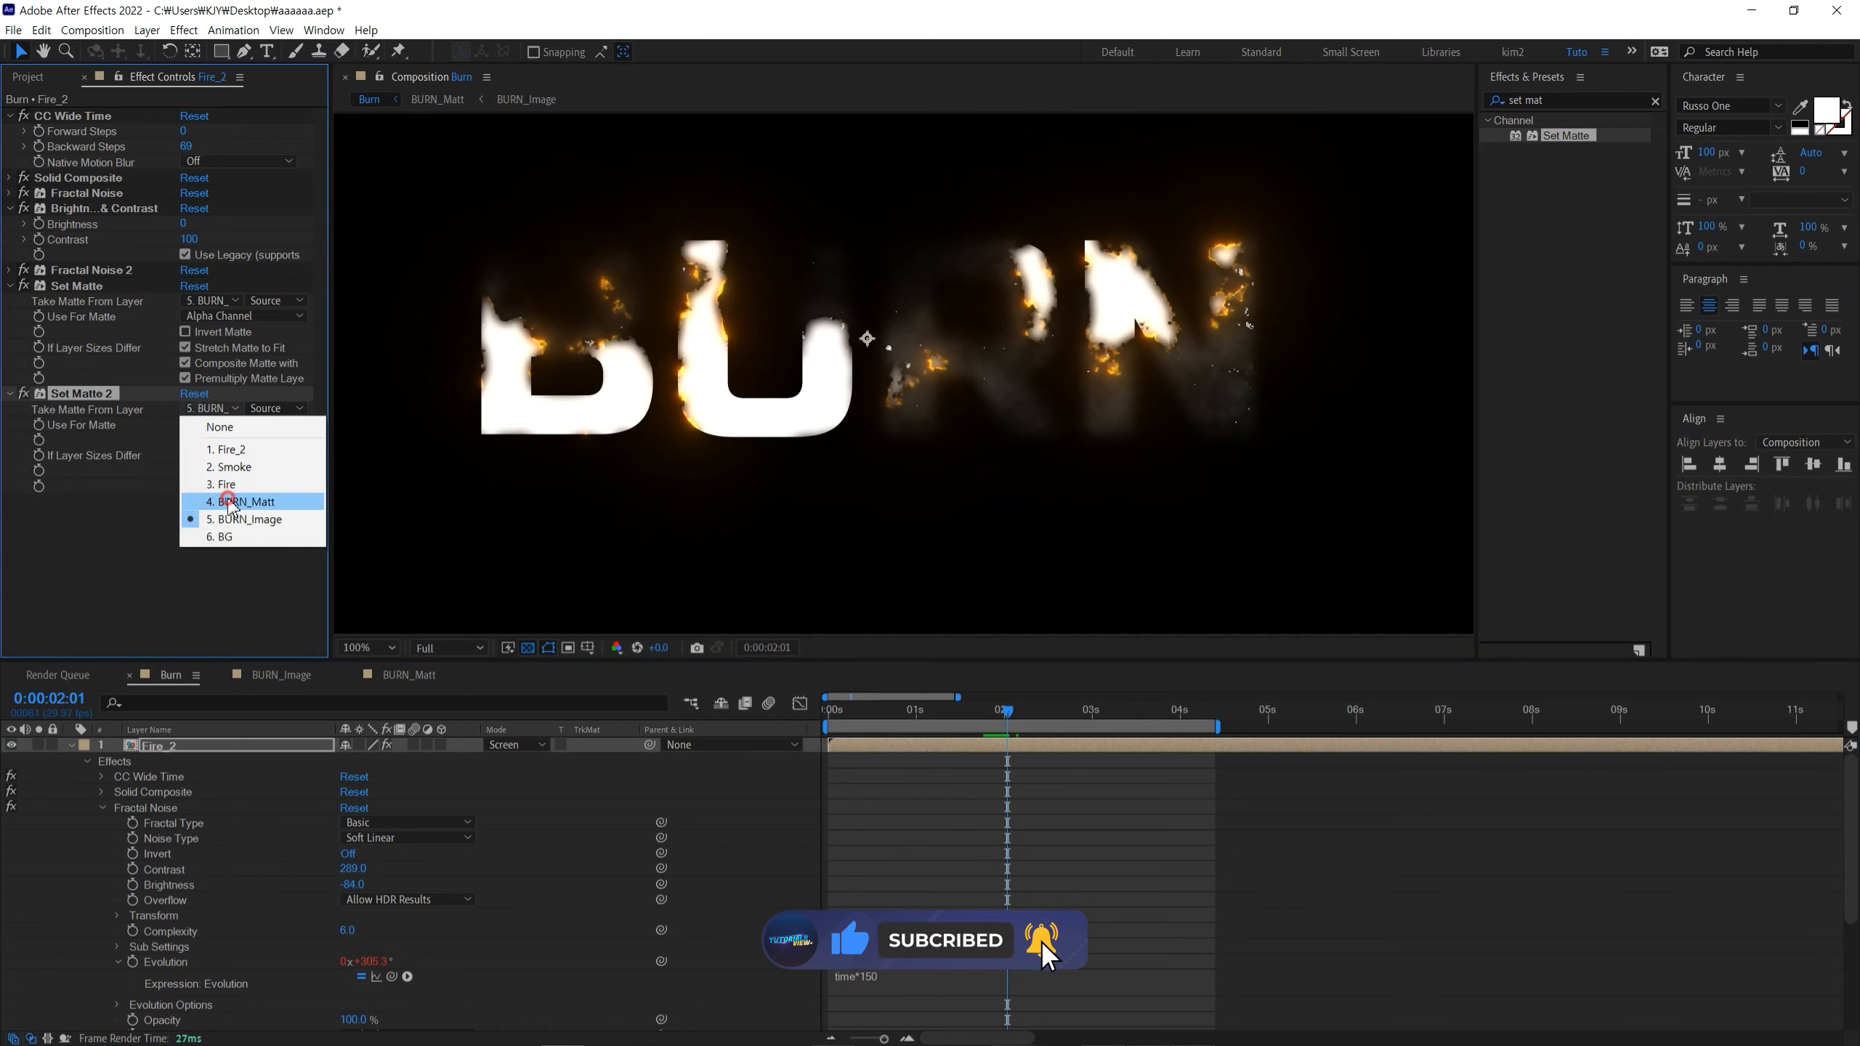
pyautogui.click(242, 501)
pyautogui.click(227, 425)
pyautogui.click(227, 512)
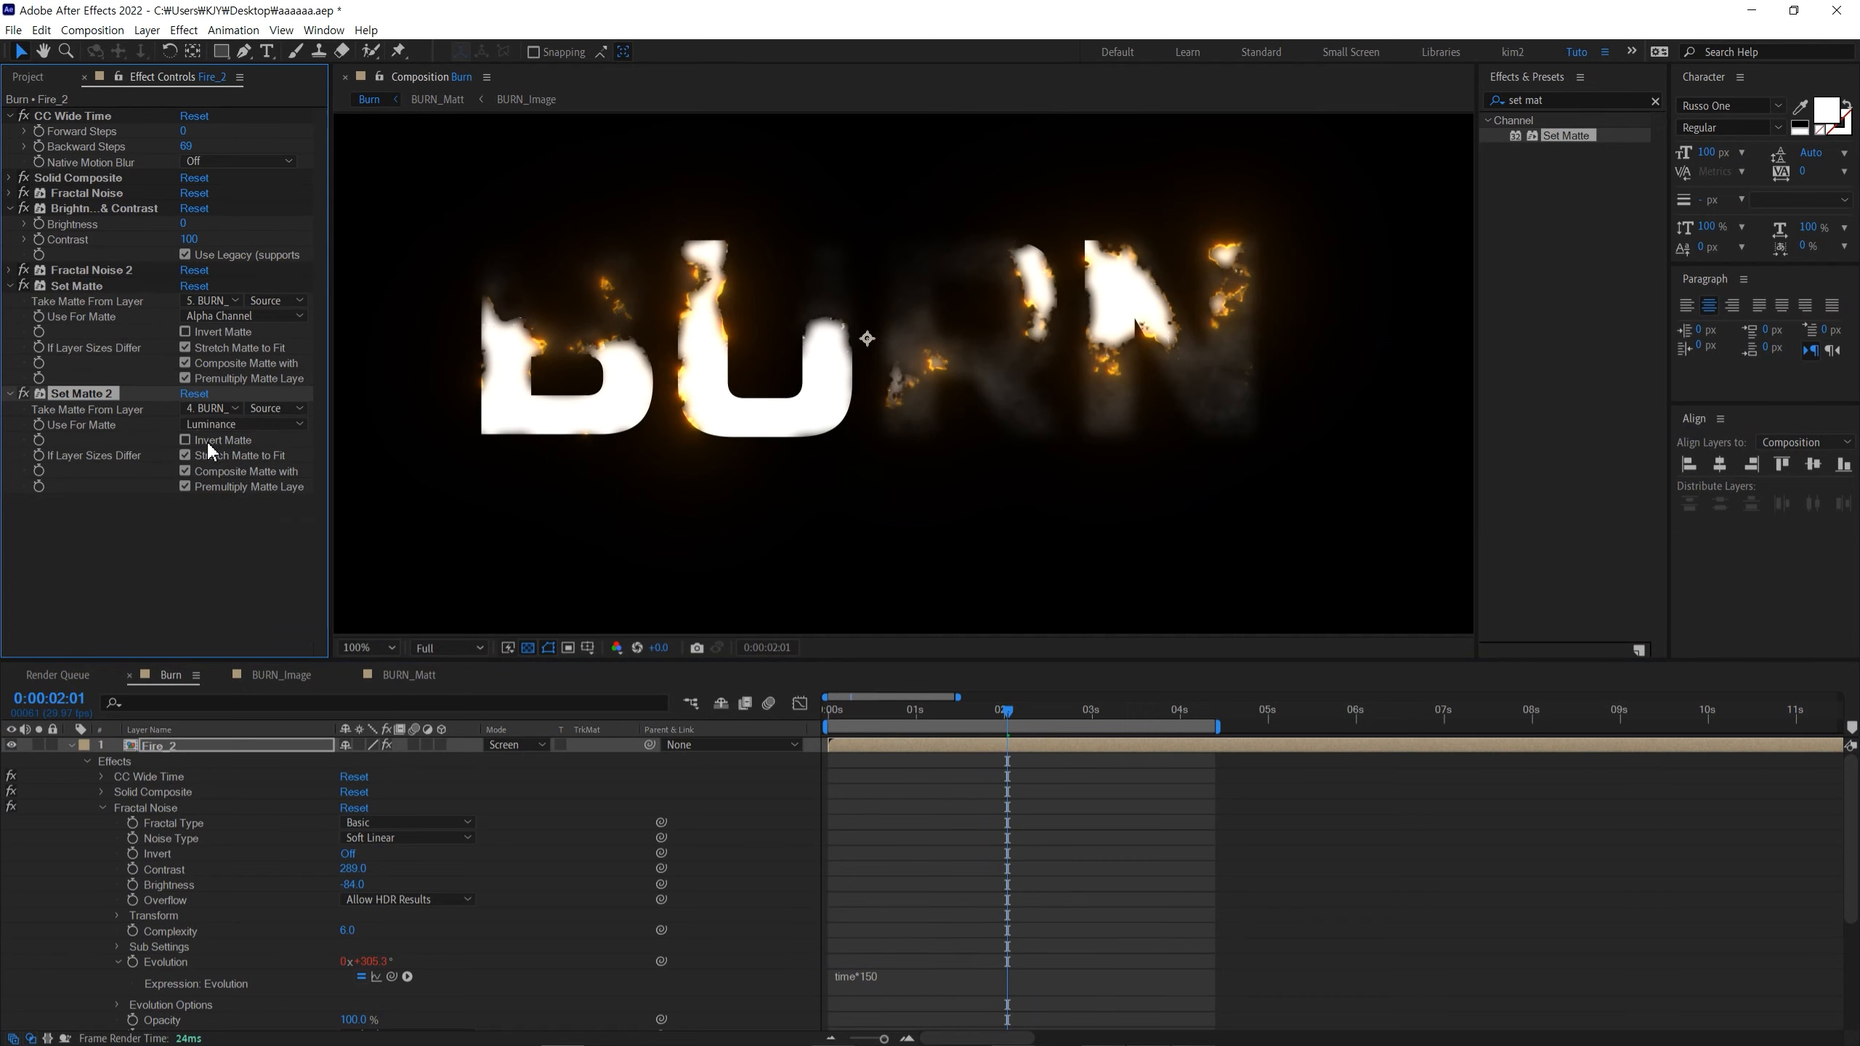
pyautogui.click(206, 436)
pyautogui.moveTo(851, 715)
pyautogui.mouseDown()
pyautogui.moveTo(1042, 735)
pyautogui.moveTo(1008, 744)
pyautogui.mouseUp()
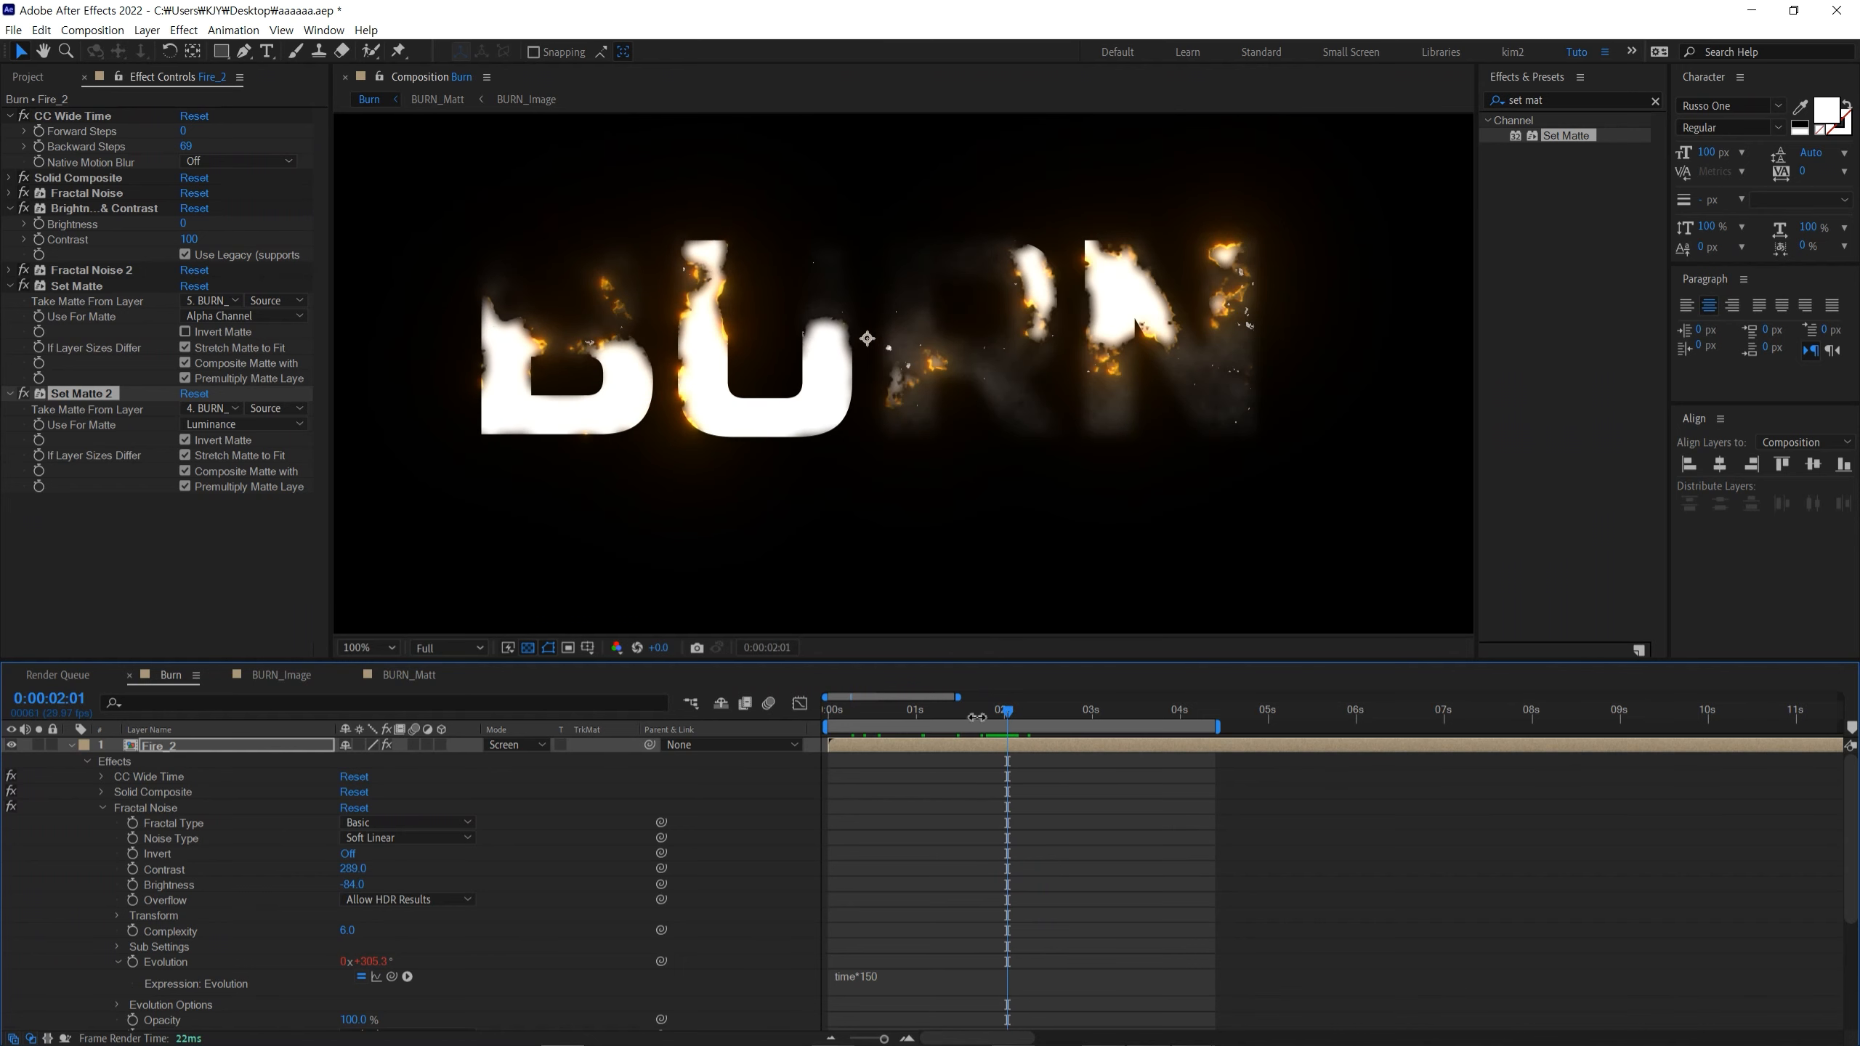
# Step: Copy the Tritone and Deep Glow effects from the Fire layer
pyautogui.click(72, 745)
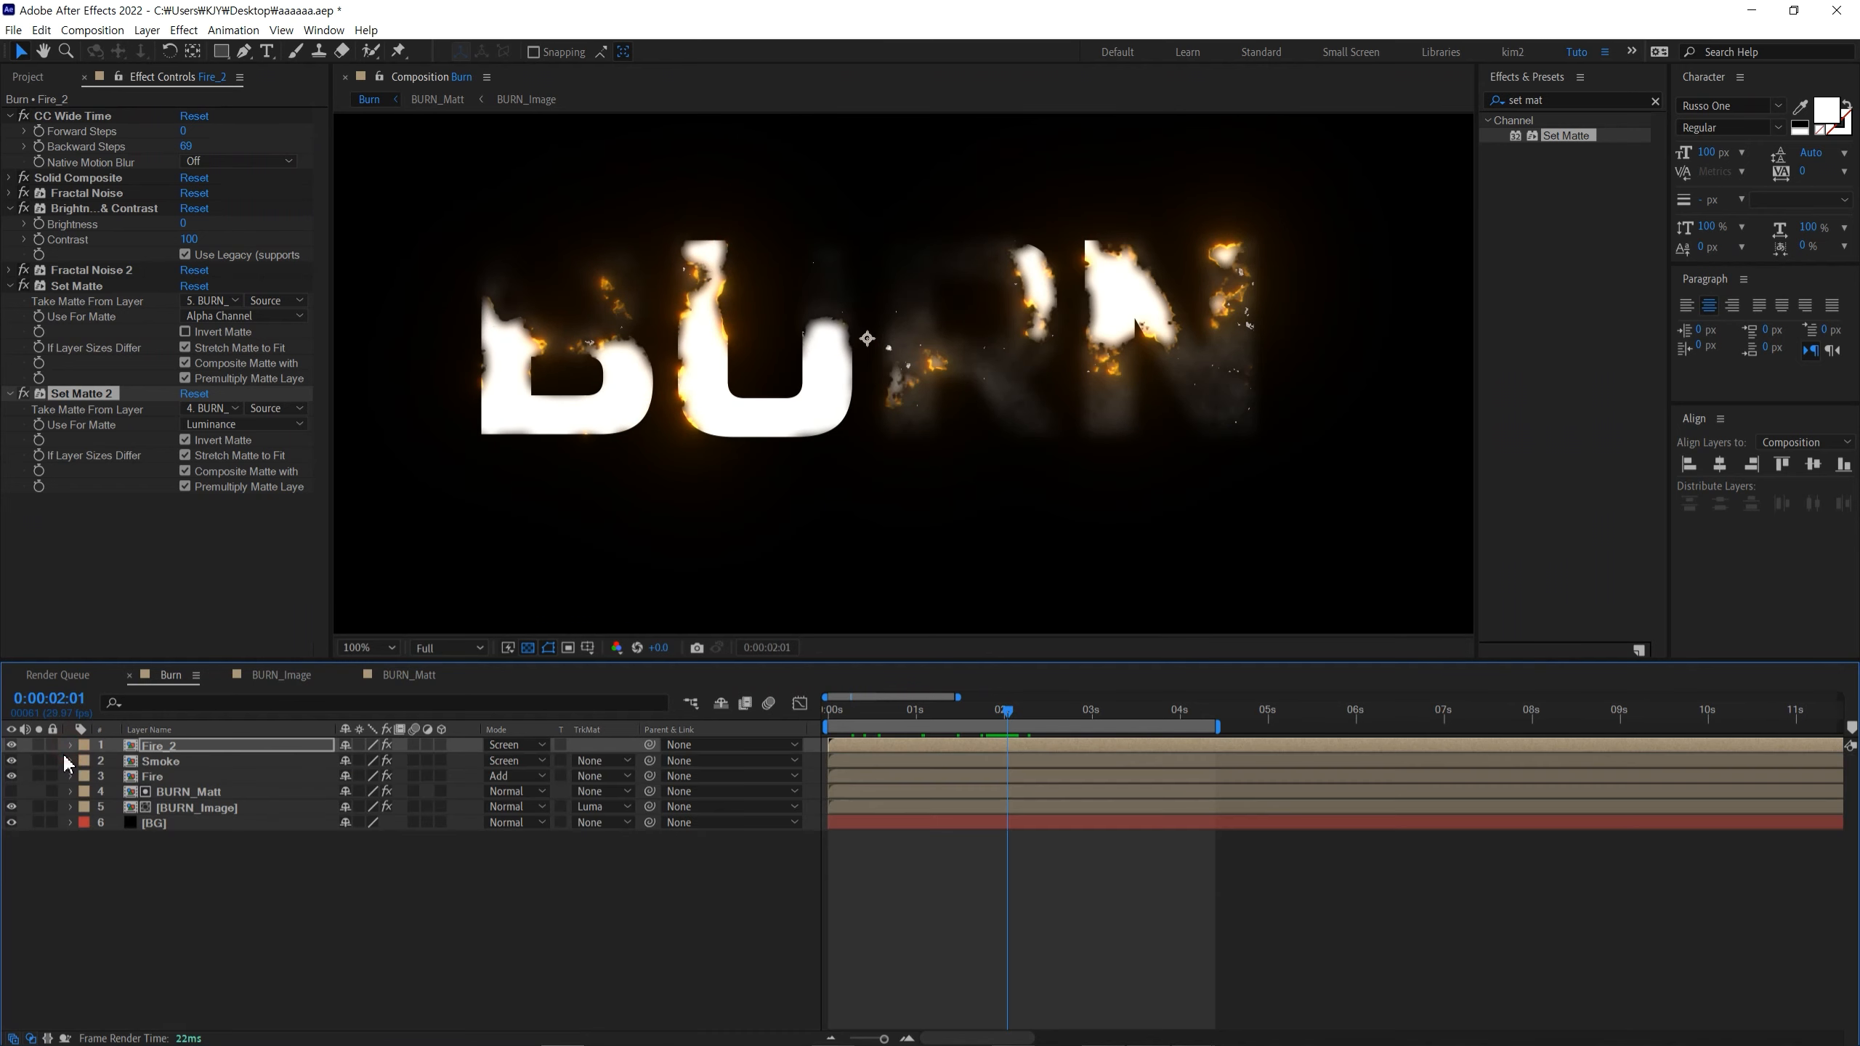
pyautogui.click(175, 900)
pyautogui.click(166, 779)
pyautogui.click(96, 500)
pyautogui.click(10, 131)
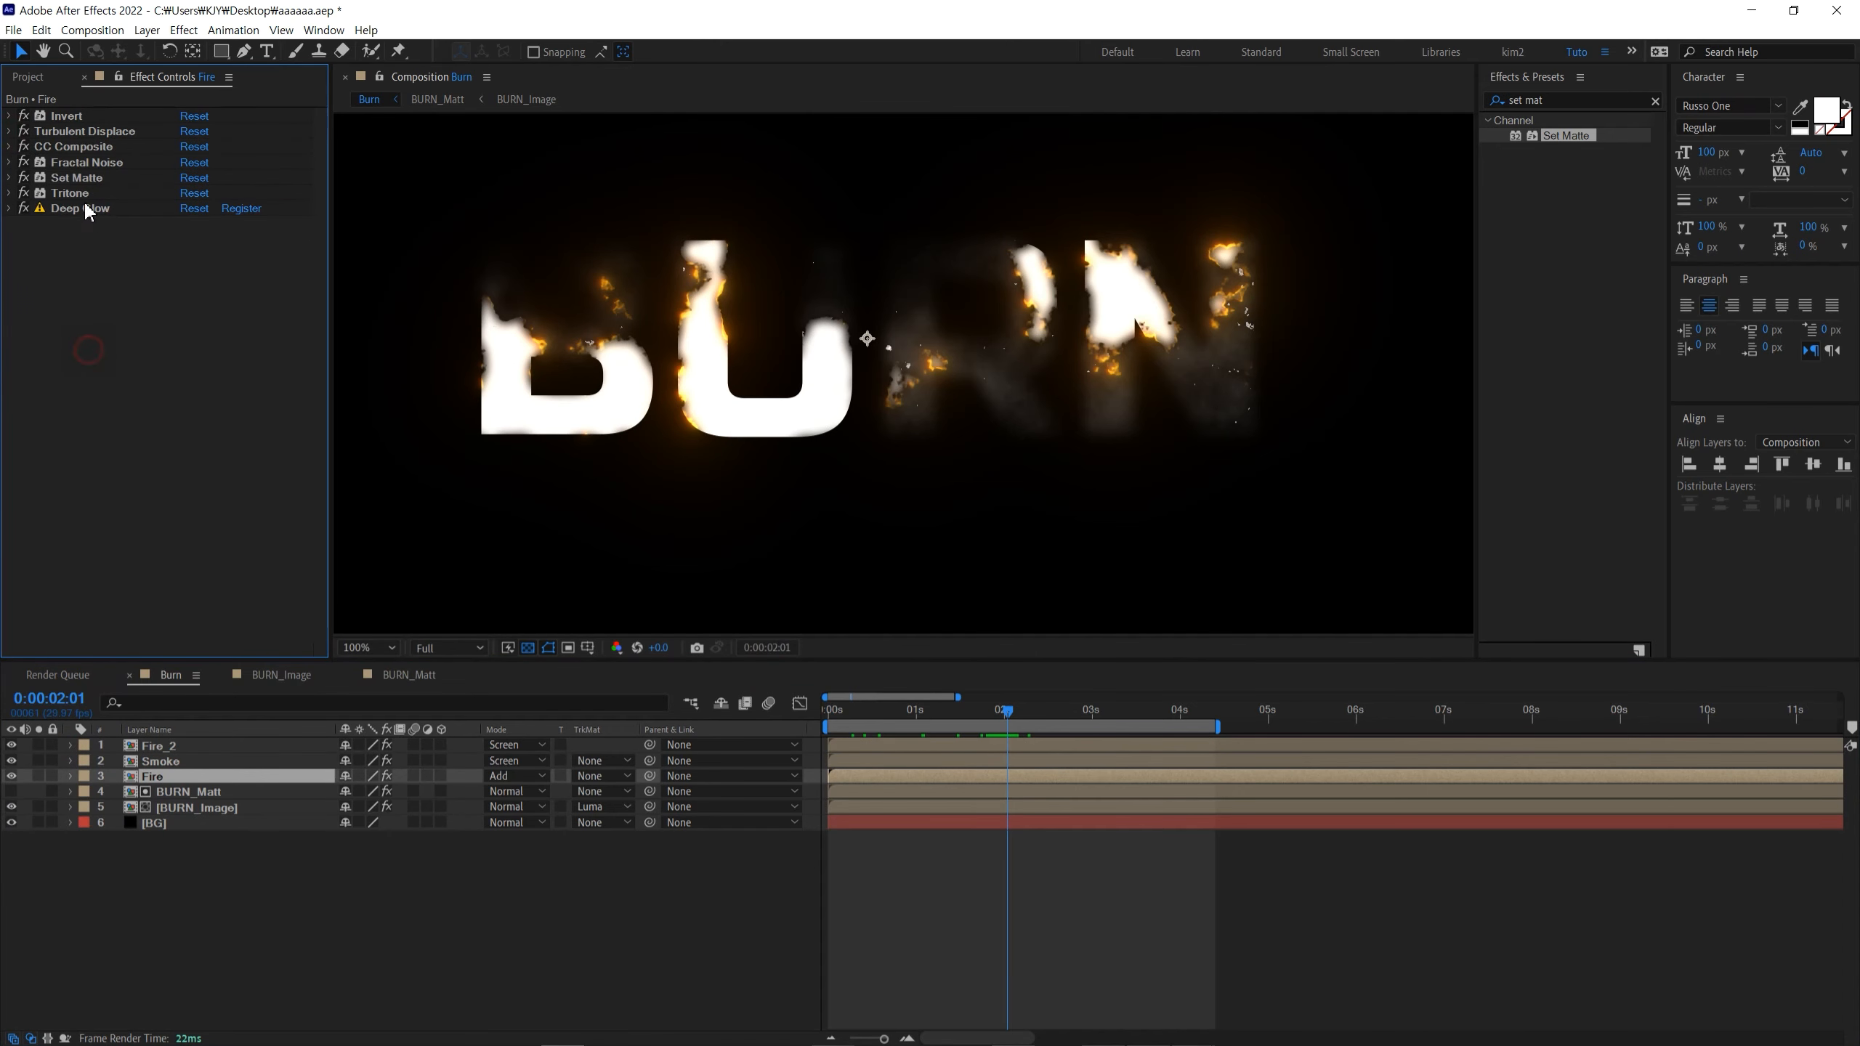
pyautogui.click(83, 193)
pyautogui.keyDown('shift'); pyautogui.click(84, 208); pyautogui.keyUp('shift')
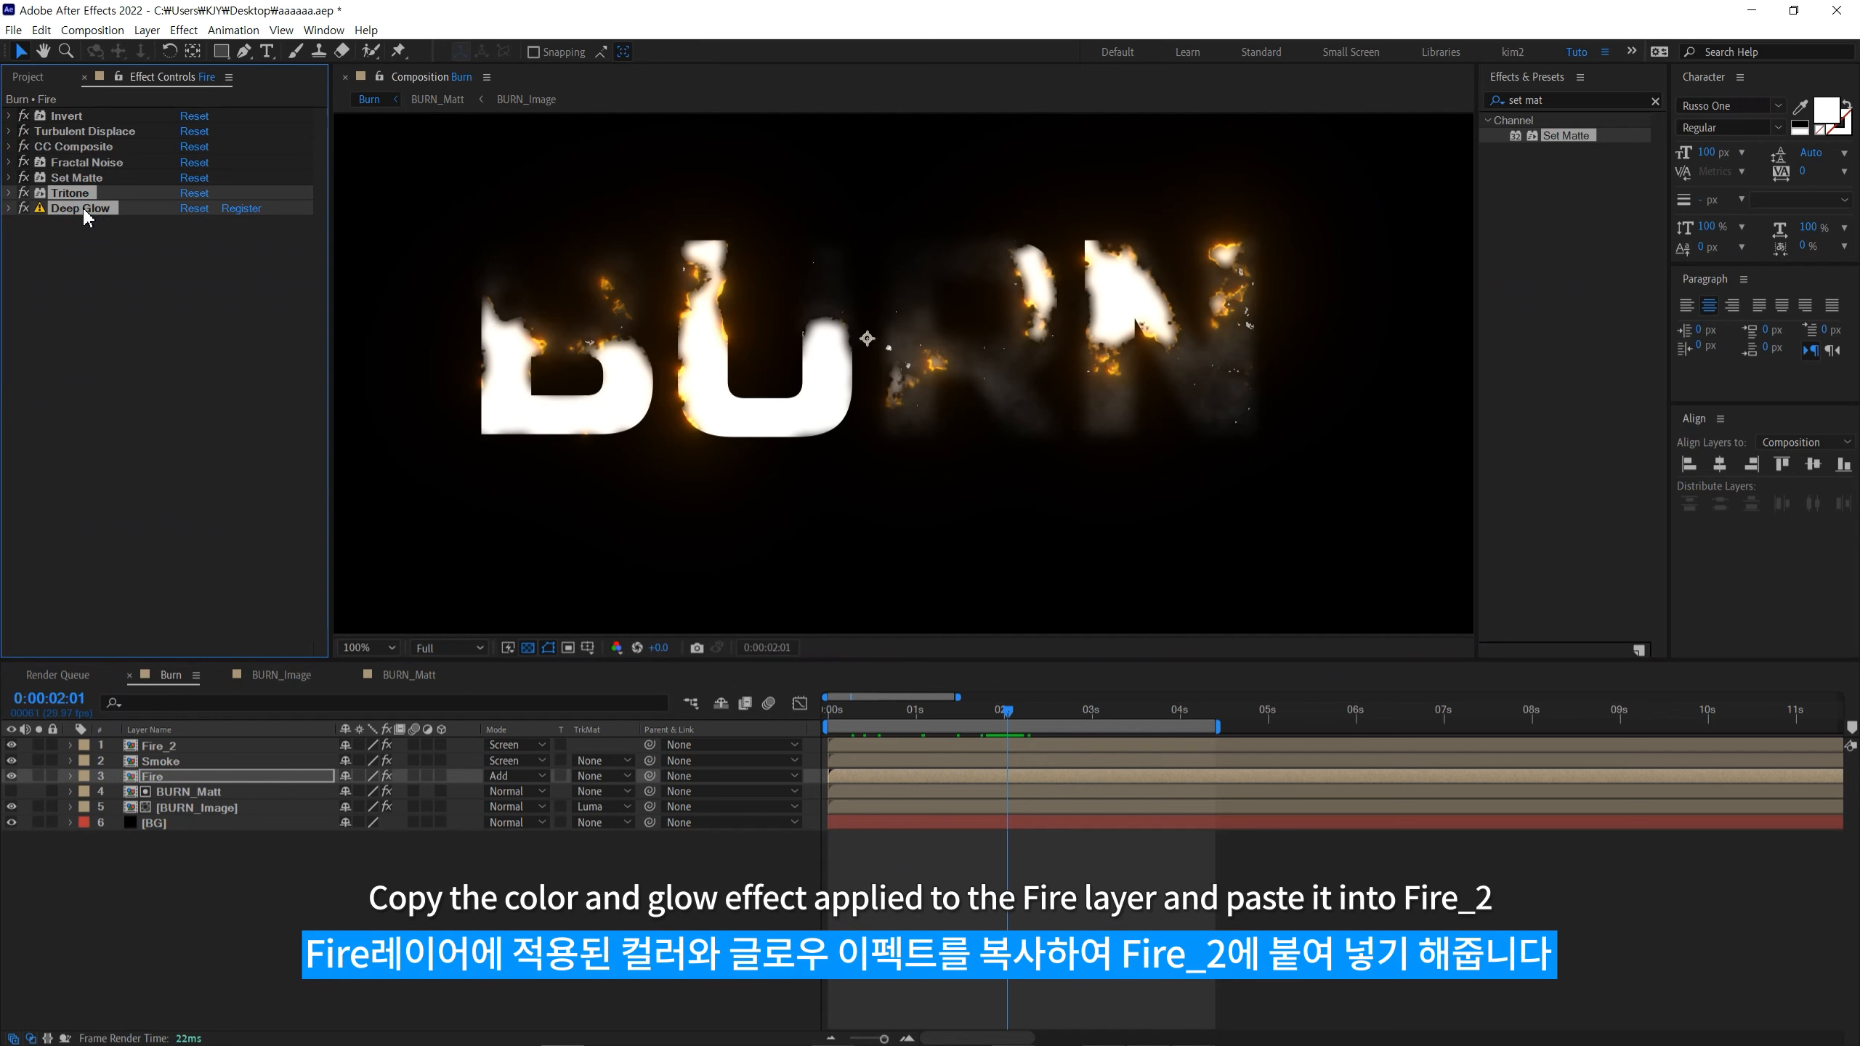
pyautogui.rightClick(84, 210)
pyautogui.click(122, 261)
# Step: Paste the copied Tritone and Deep Glow effects onto the Fire_2 layer and preview up to 0:00:02:06
pyautogui.click(155, 745)
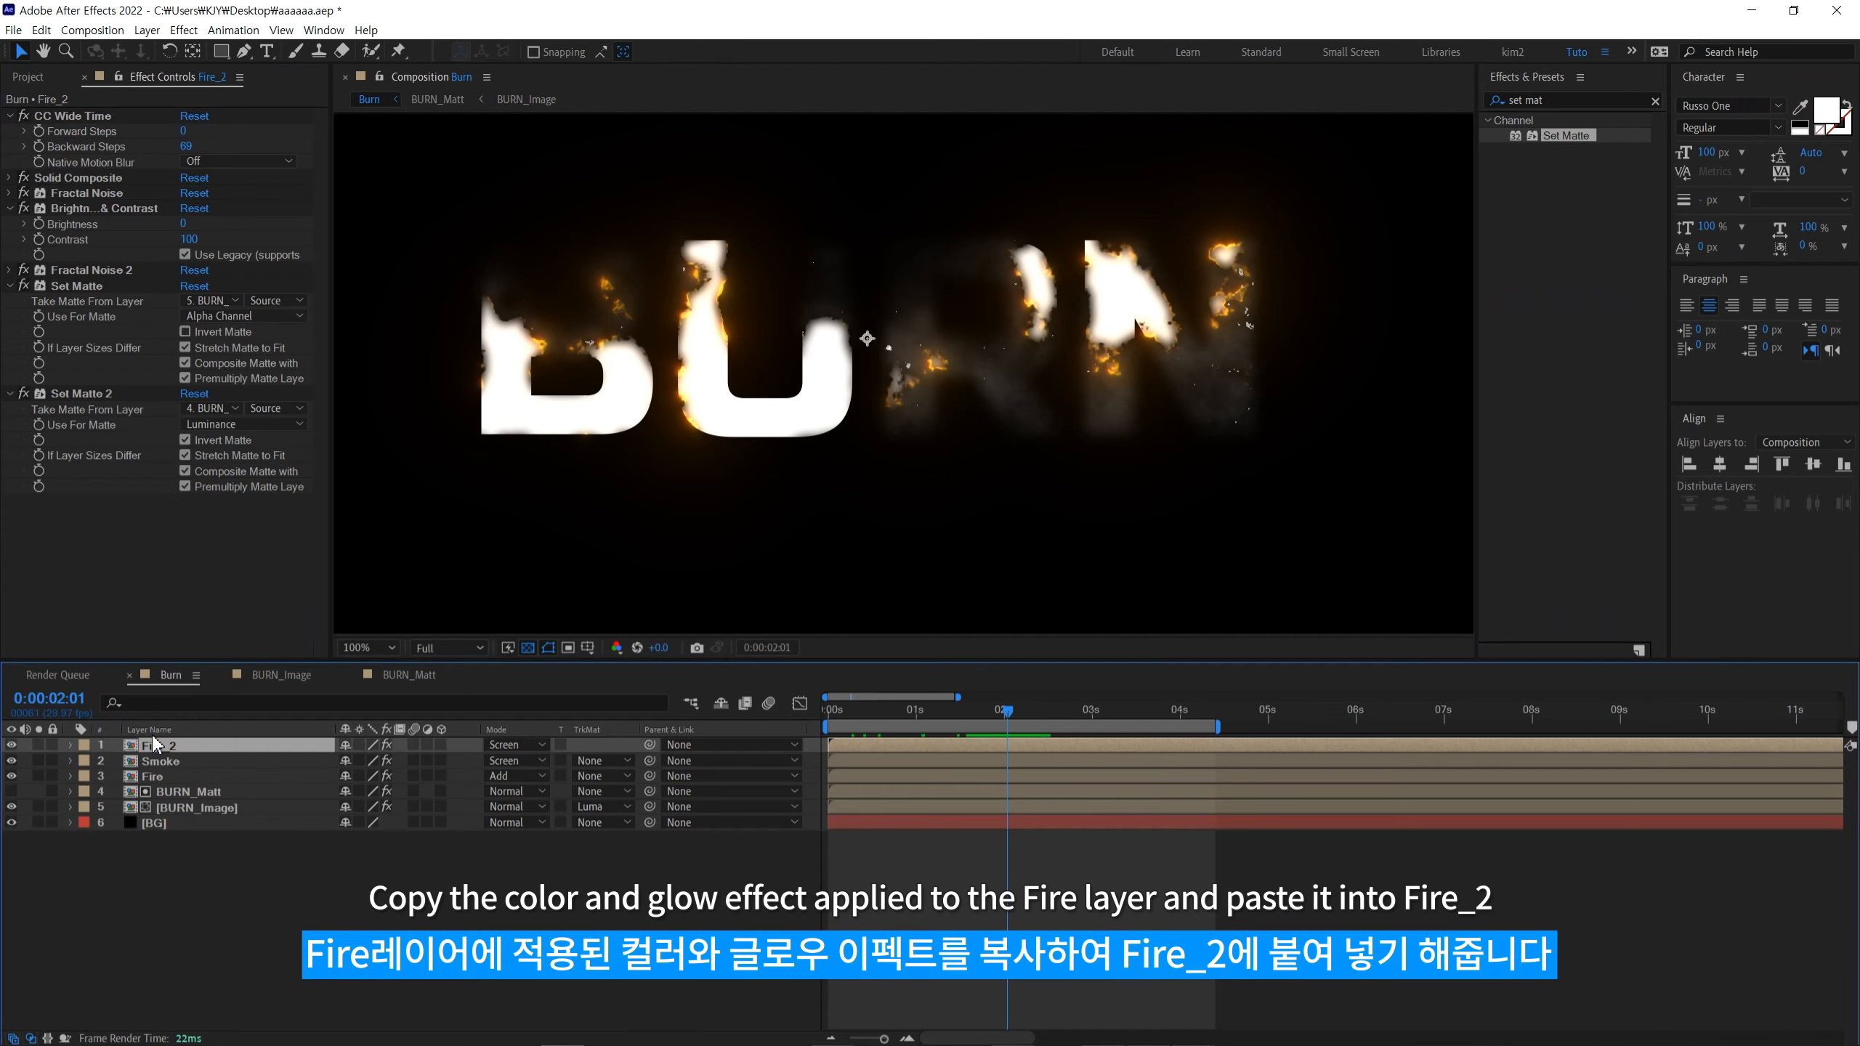
pyautogui.click(10, 286)
pyautogui.click(9, 208)
pyautogui.click(10, 115)
pyautogui.click(10, 208)
pyautogui.hotkey('ctrl', 'v')
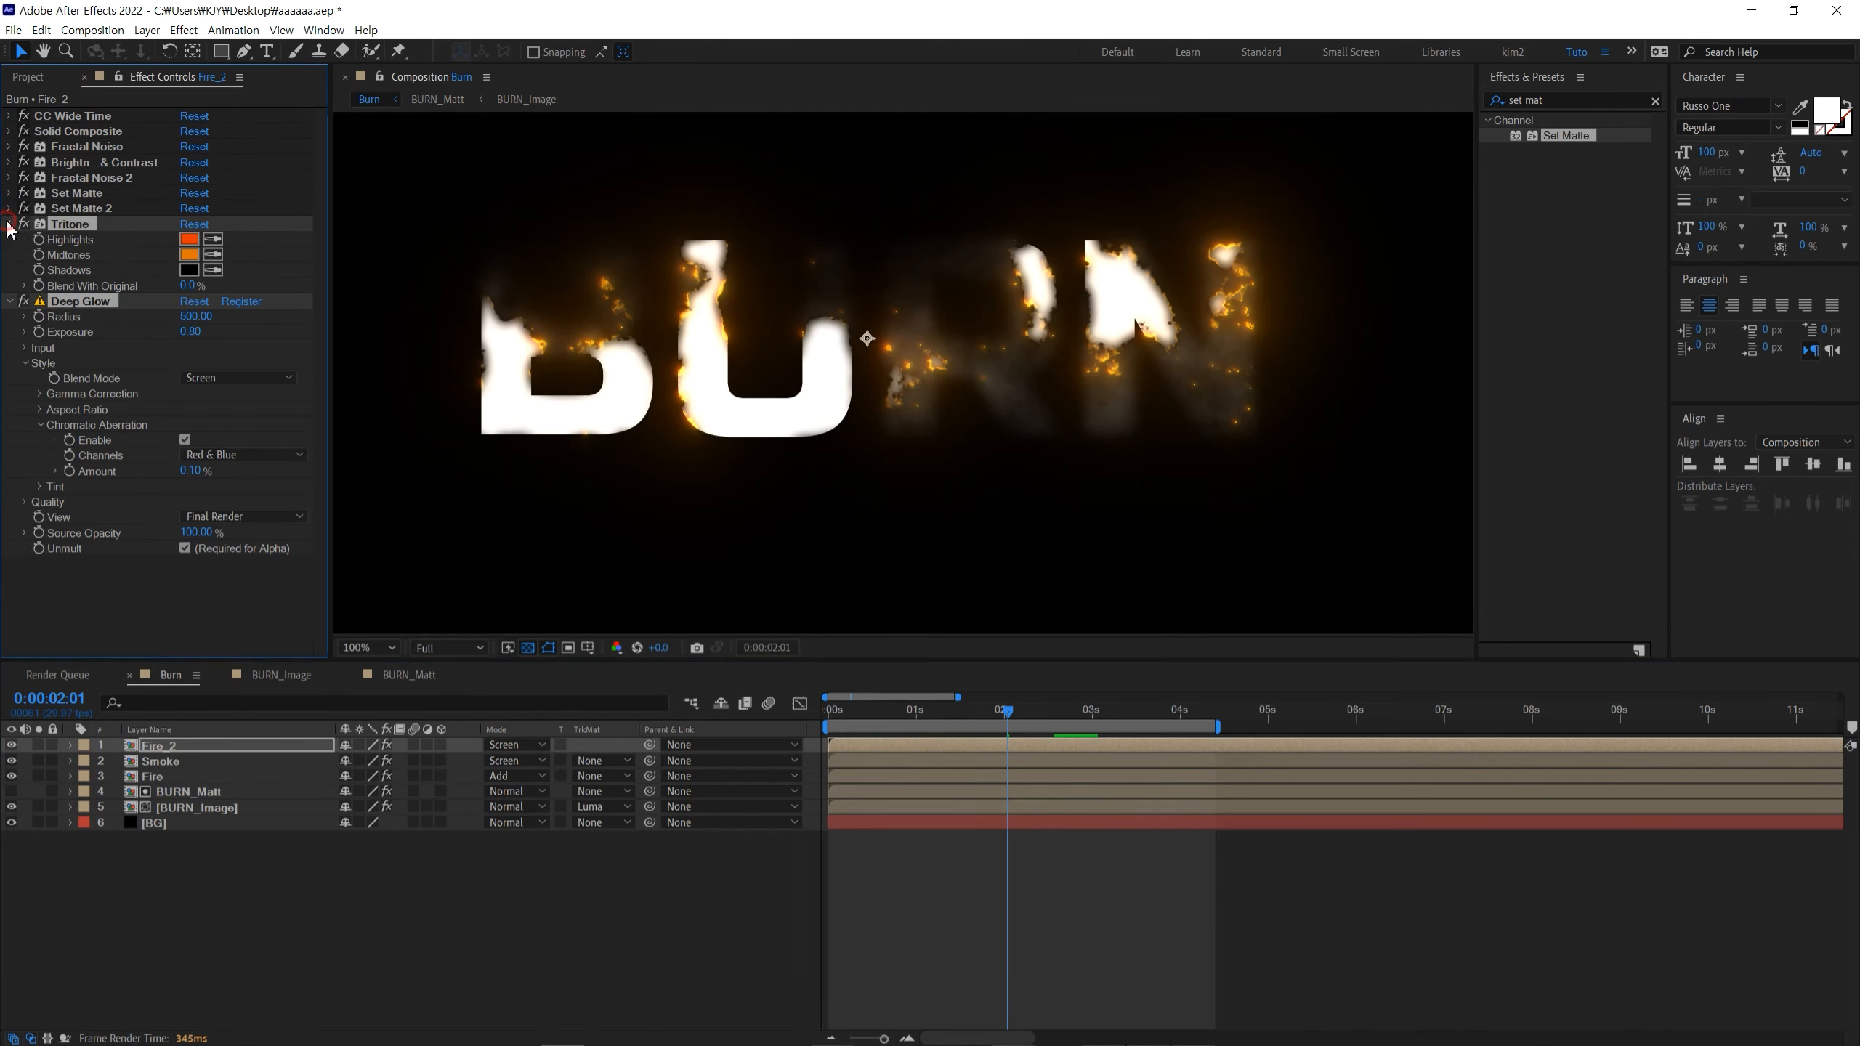
pyautogui.click(9, 224)
pyautogui.click(9, 239)
pyautogui.moveTo(844, 724); pyautogui.dragTo(1025, 731)
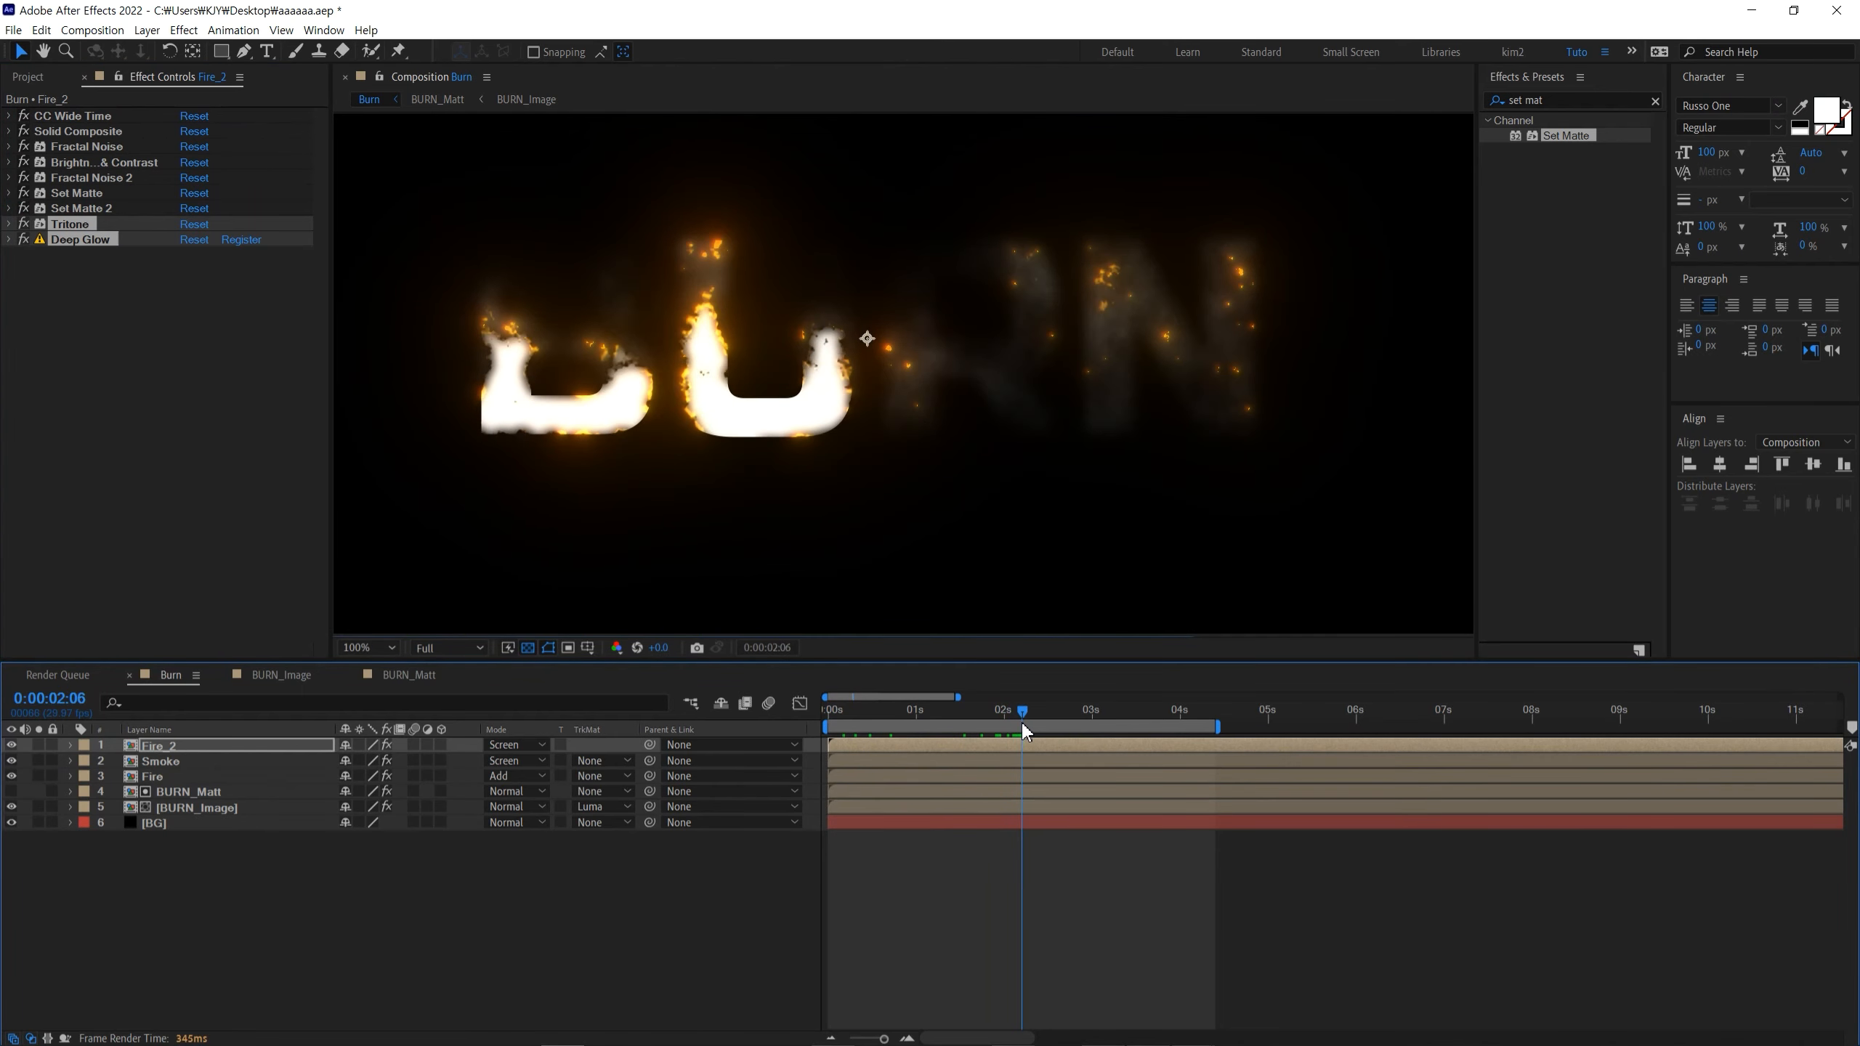